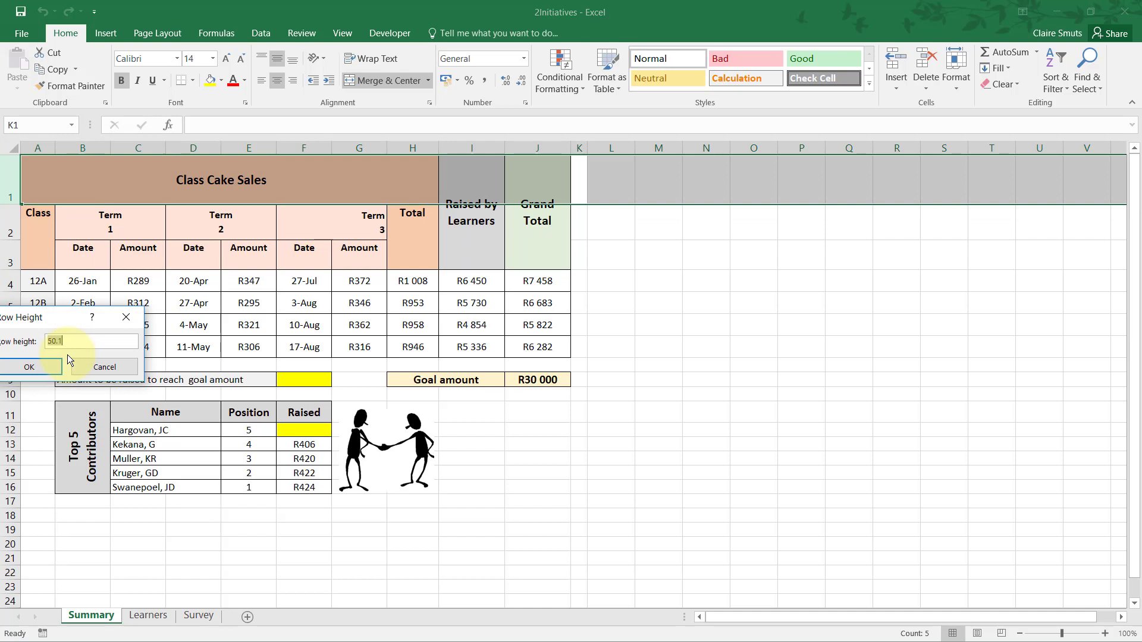
Set the height of row 1 in the Summary sheet to 30.
drag(88, 316, 137, 311)
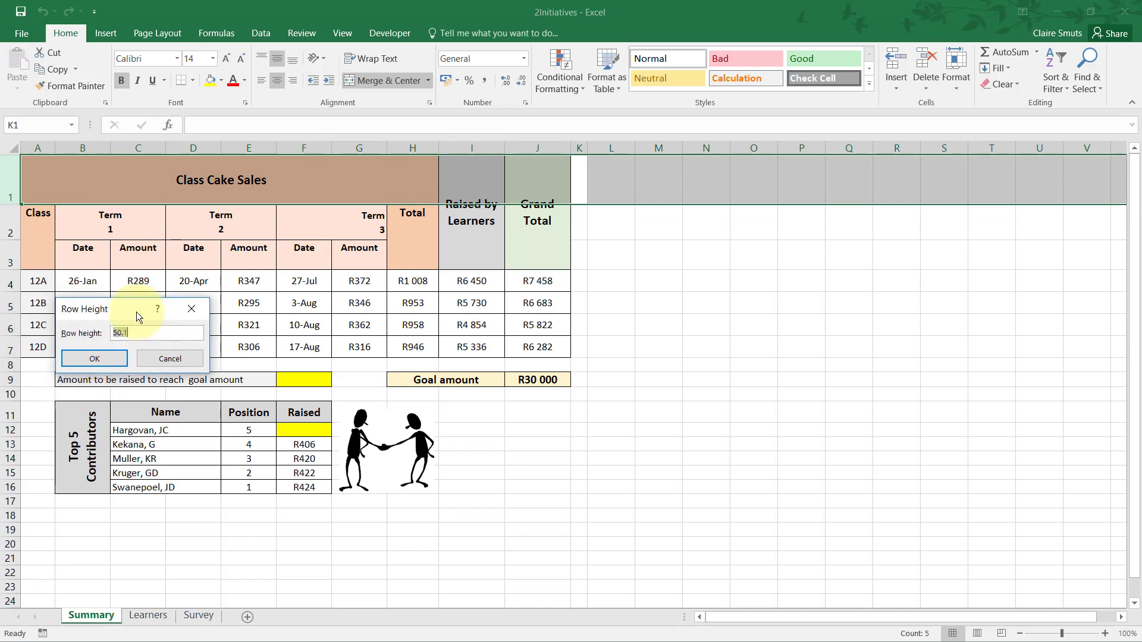
key(Return)
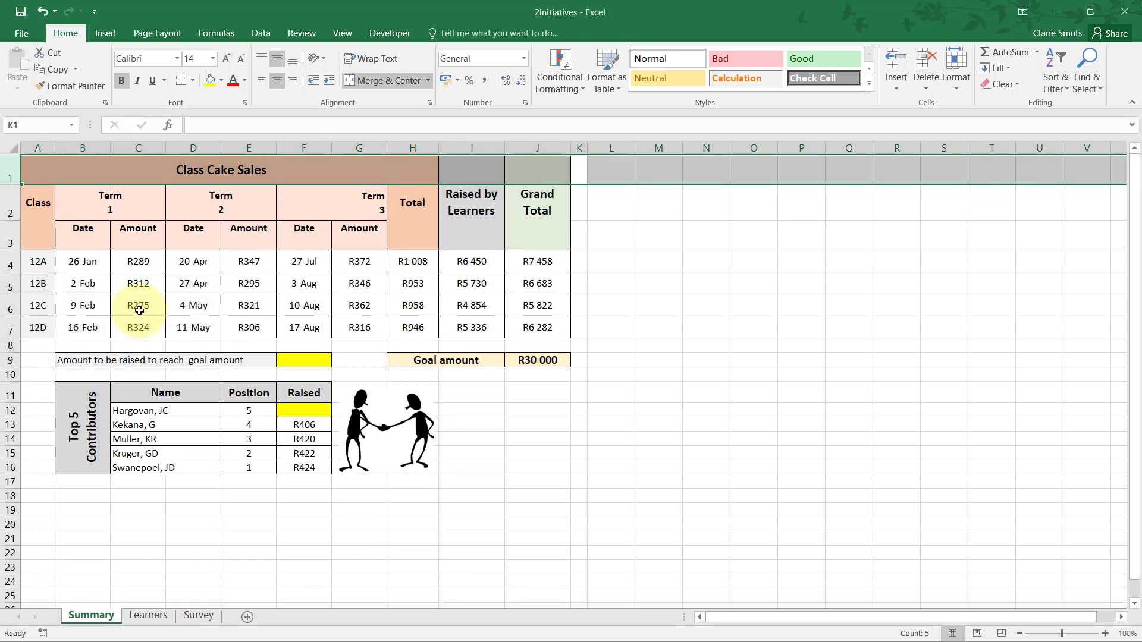
Check the layout for question 2.1 in the exam PDF and vertically middle-align the Date and Amount headings in B3:G3.
key(alt+Tab)
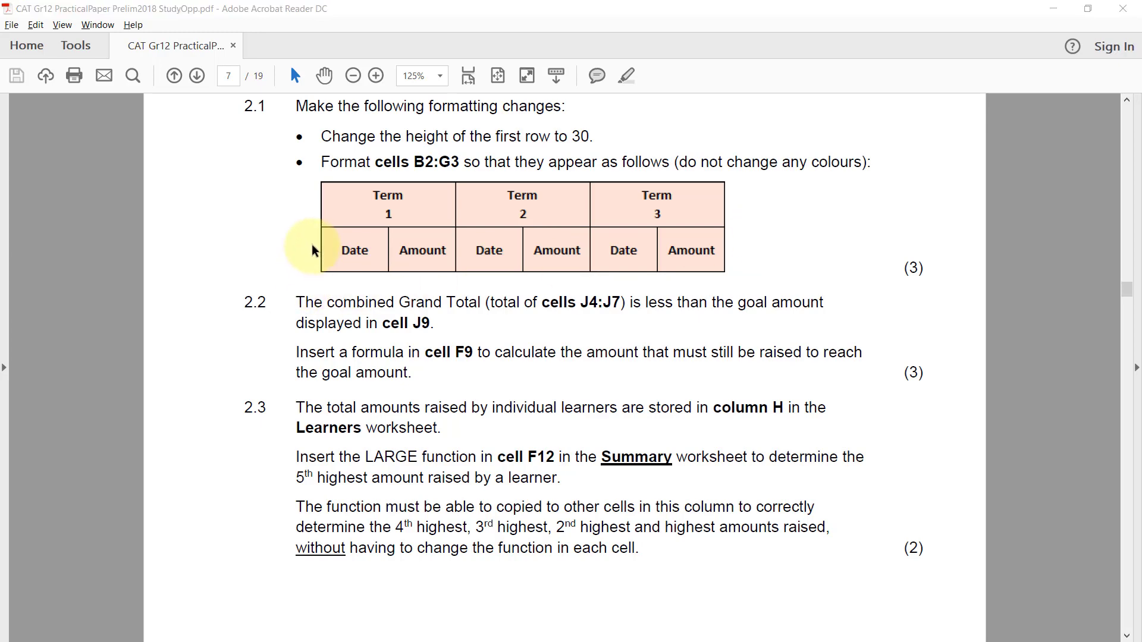
key(alt+Tab)
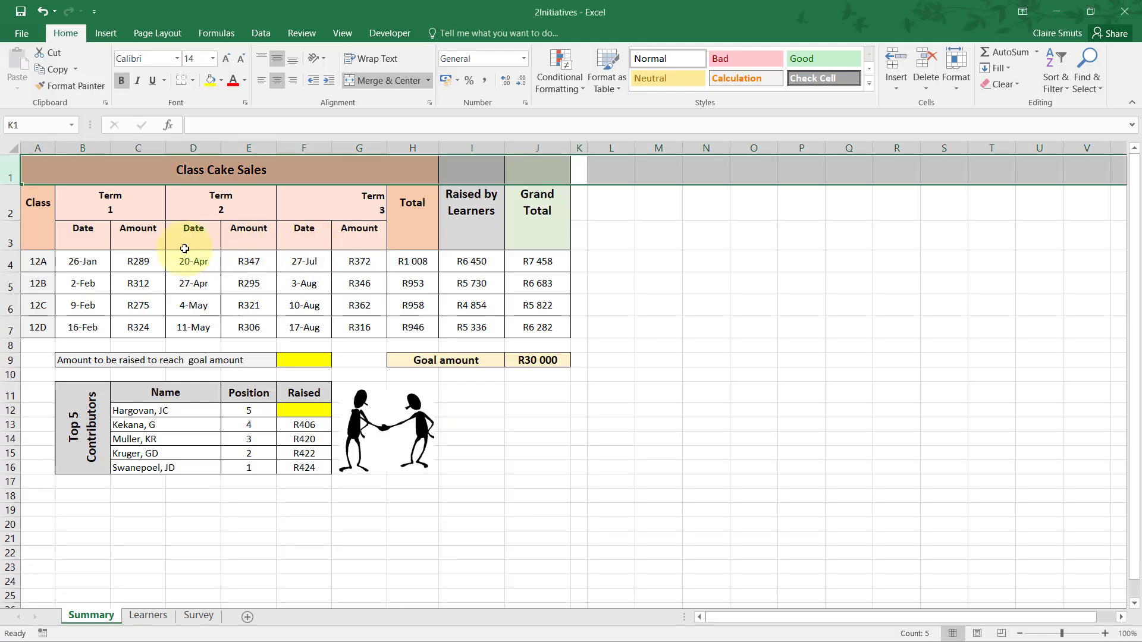
click(77, 237)
drag(77, 237, 364, 236)
key(alt+Tab)
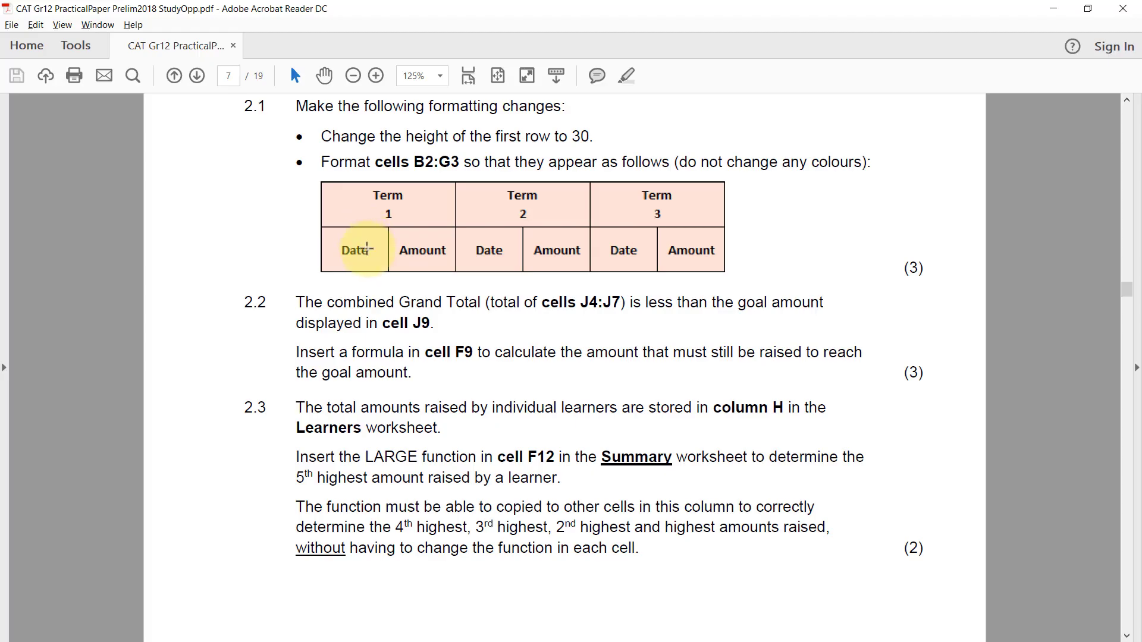
key(alt+Tab)
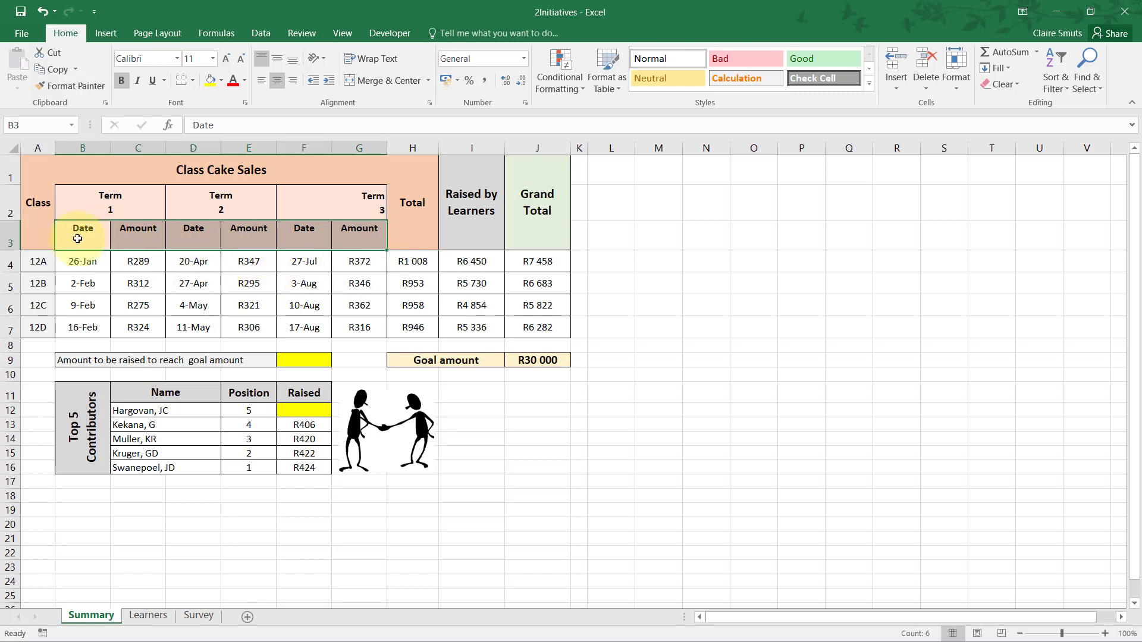
click(276, 62)
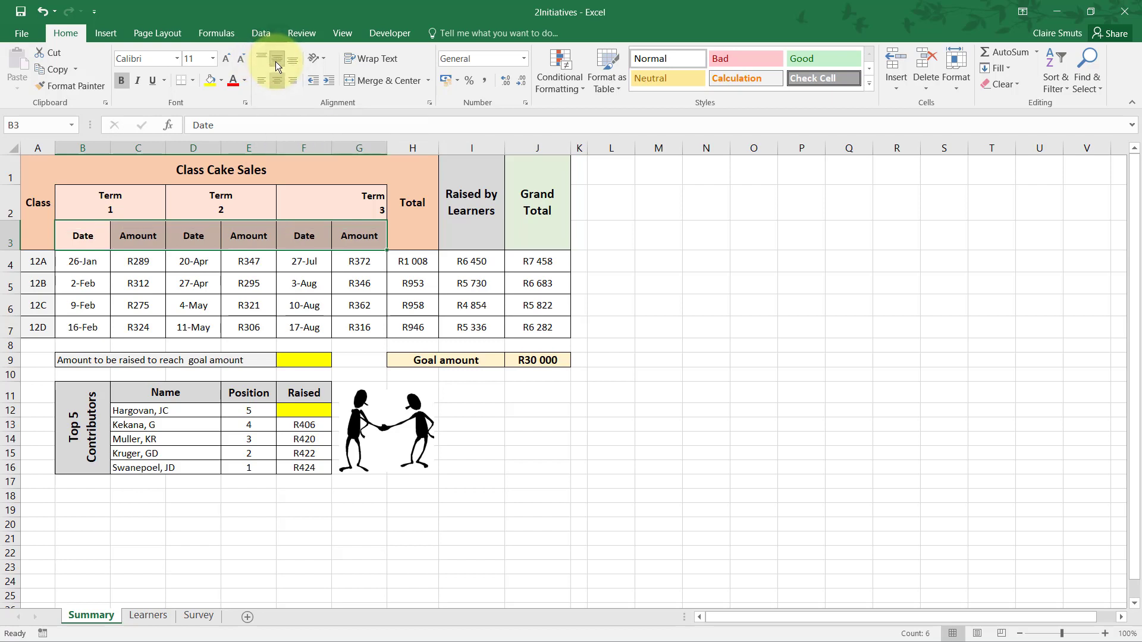
Merge and center the Term 3 heading across cells F2:G2, matching the Term 1 and Term 2 headings.
click(130, 204)
click(223, 200)
click(363, 201)
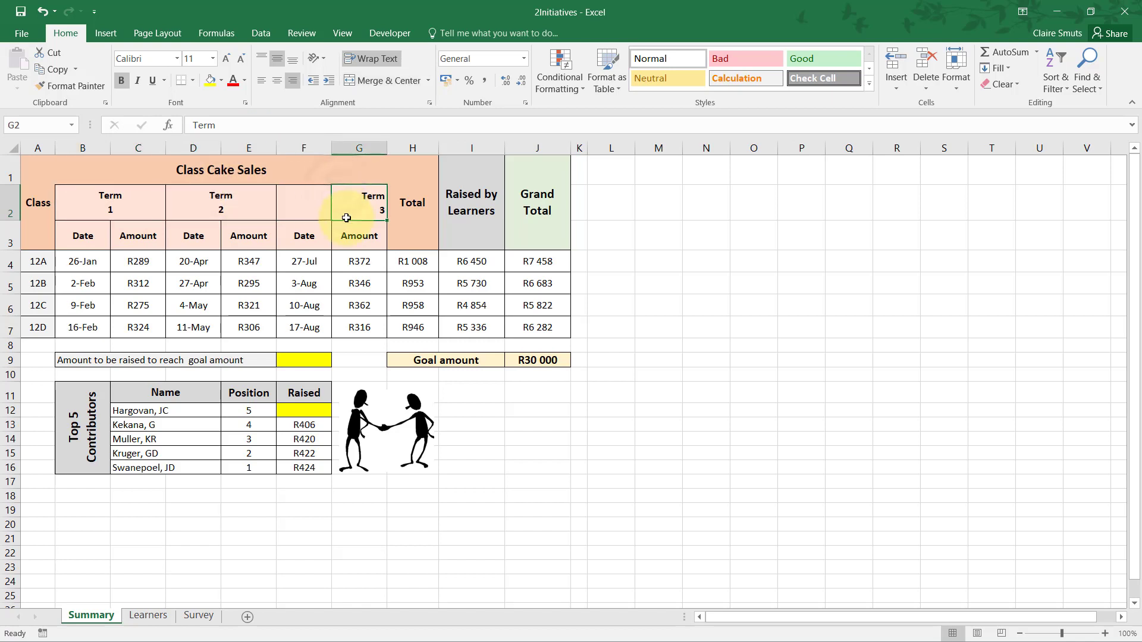
click(307, 201)
click(357, 205)
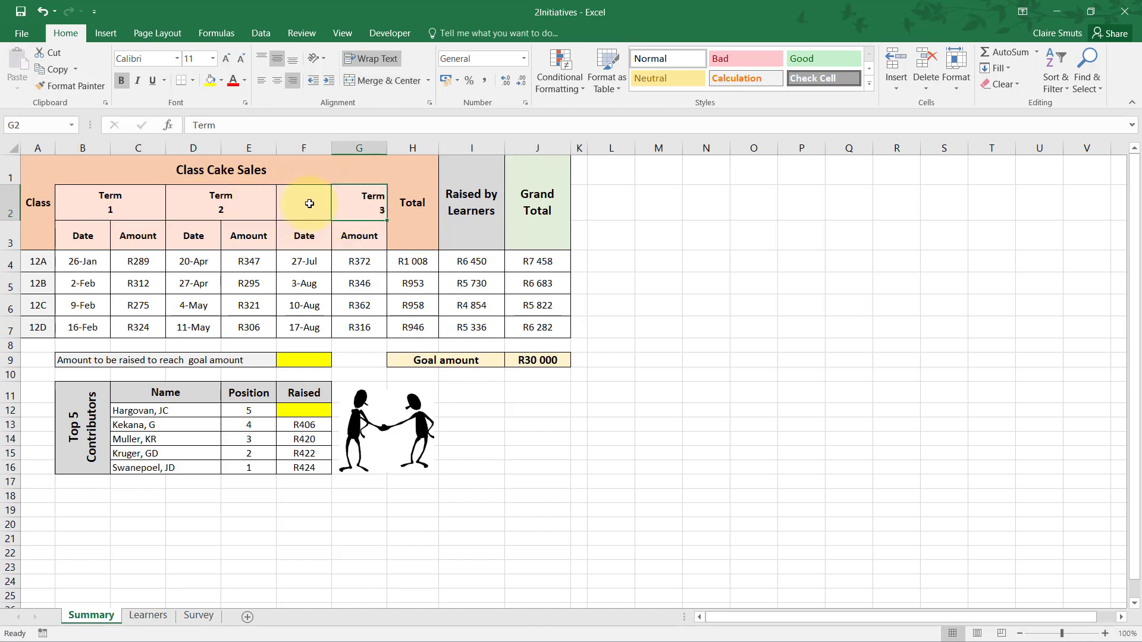
drag(310, 202, 373, 196)
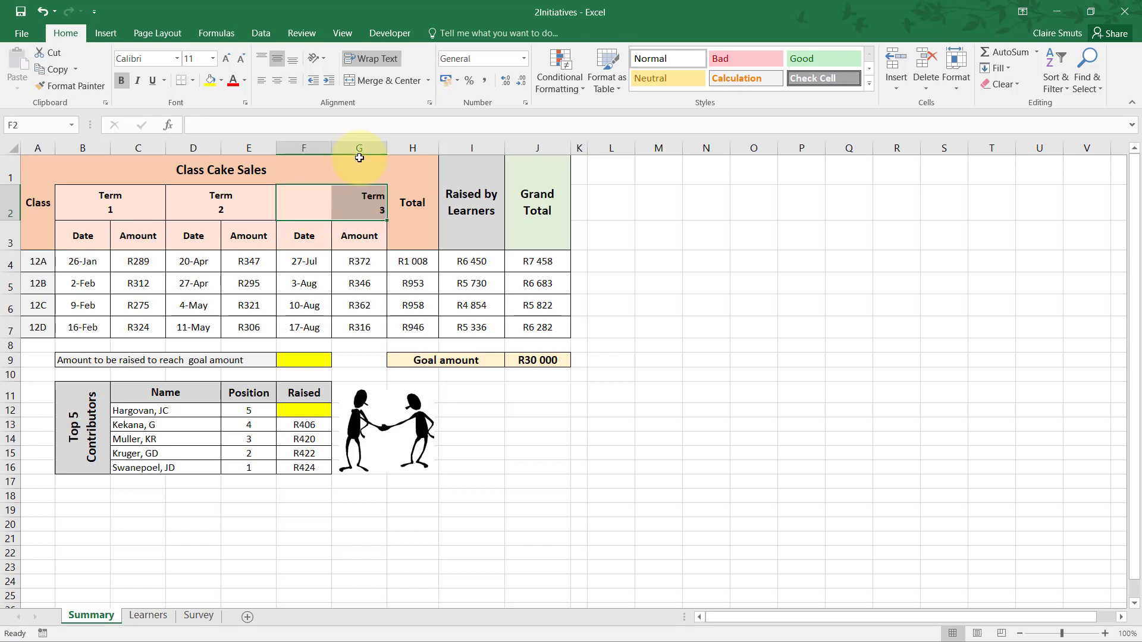
click(356, 79)
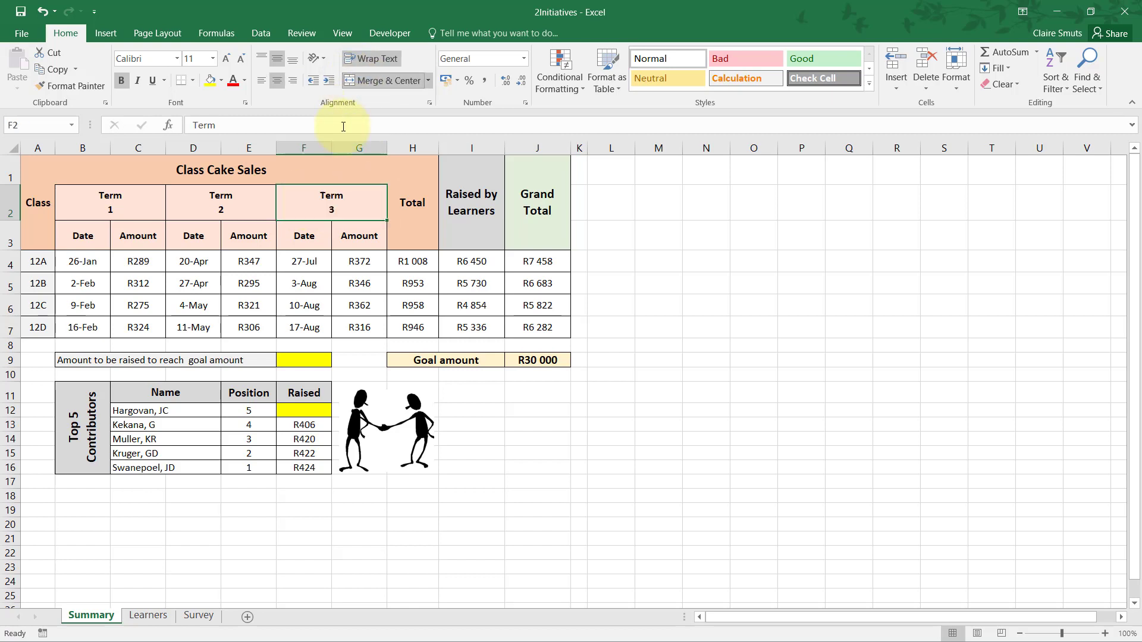
click(352, 246)
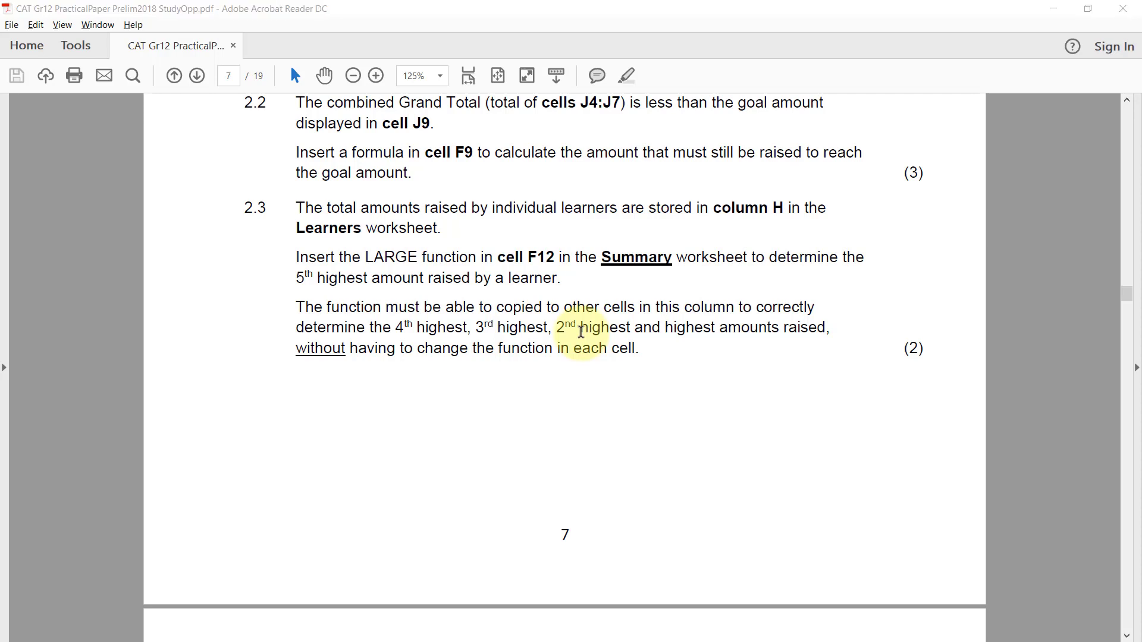
Review question 2.2 in the exam PDF against the grand totals in J4:J7 and the goal amount in J9.
key(alt+Tab)
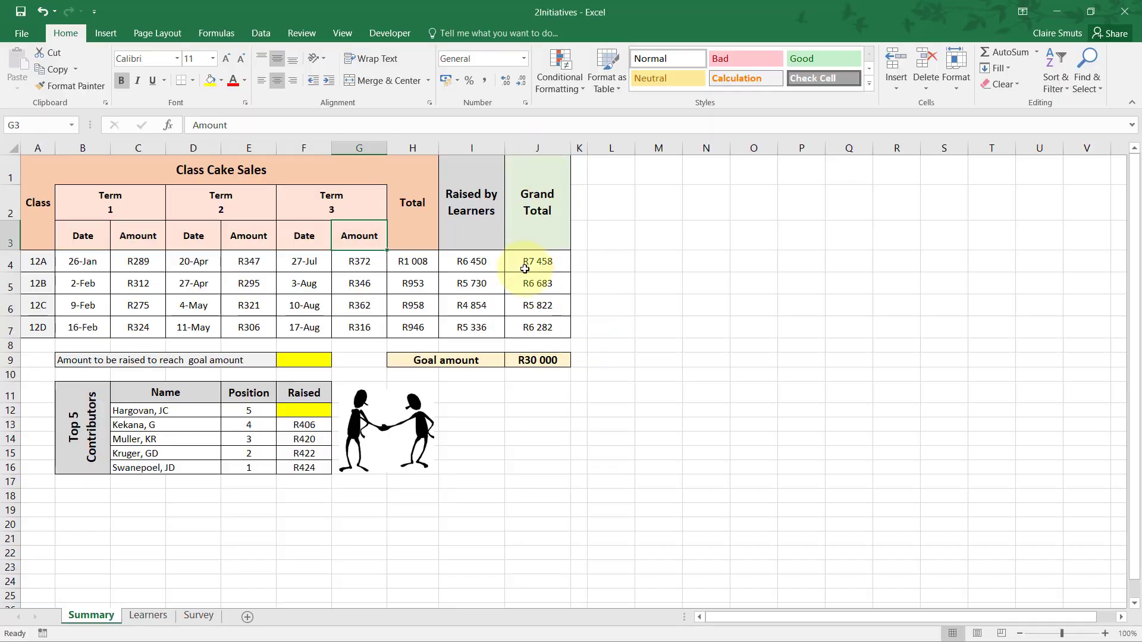
drag(522, 263, 524, 326)
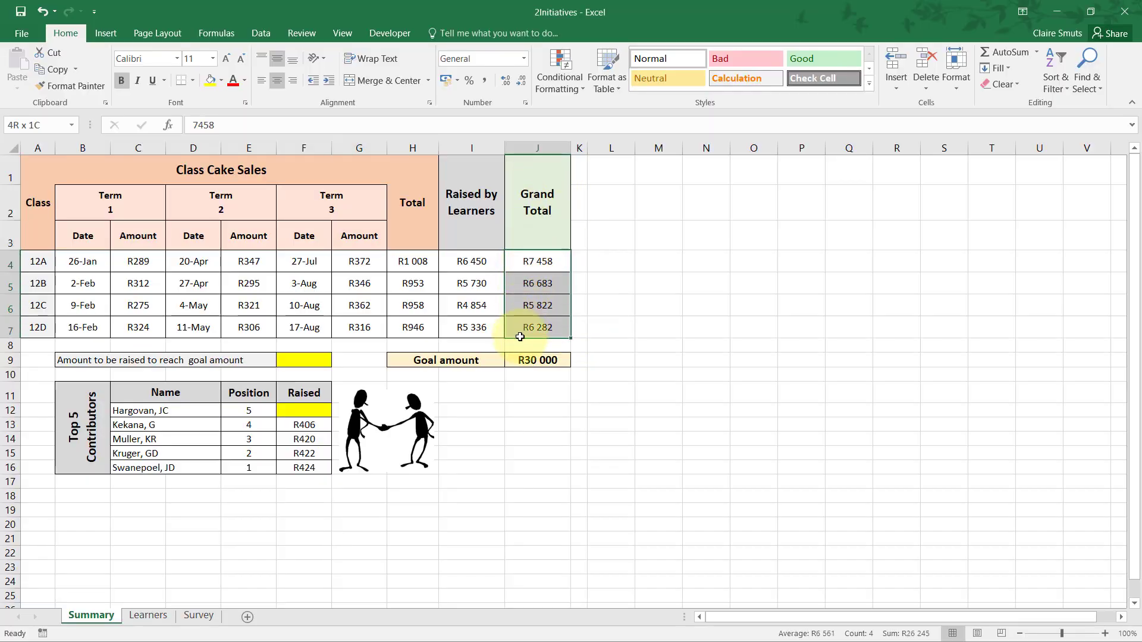
key(alt+Tab)
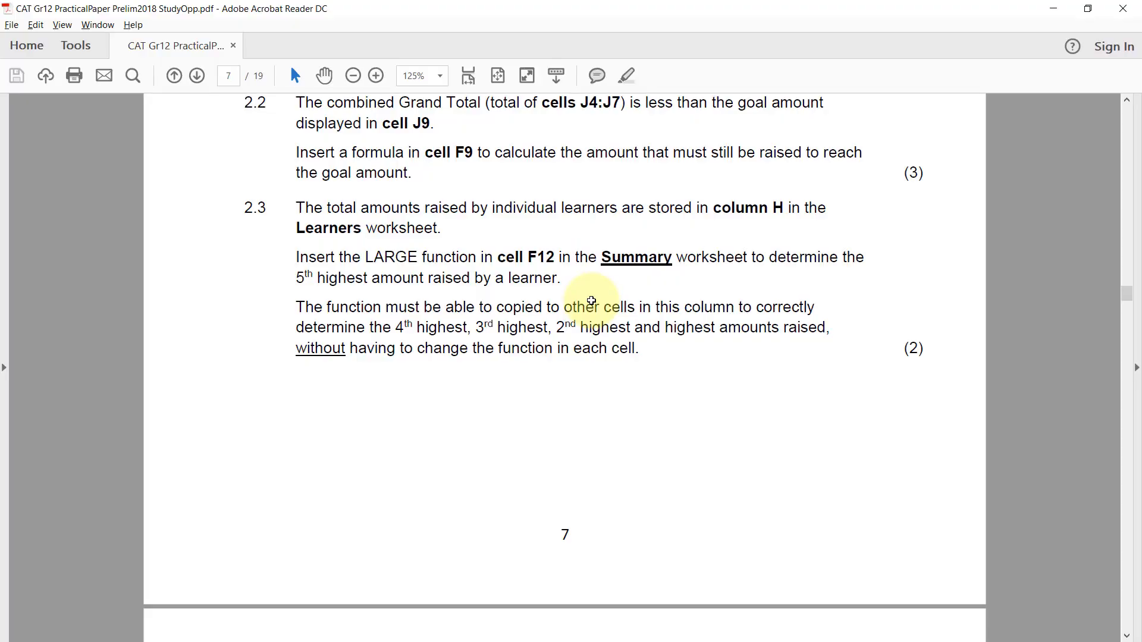
key(alt+Tab)
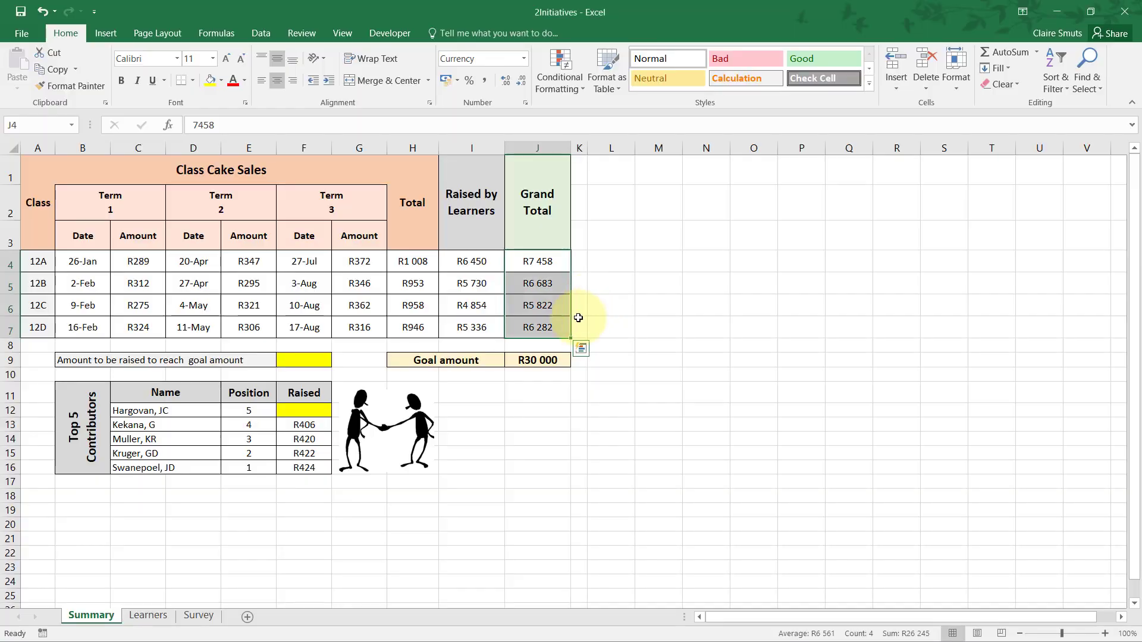
click(537, 358)
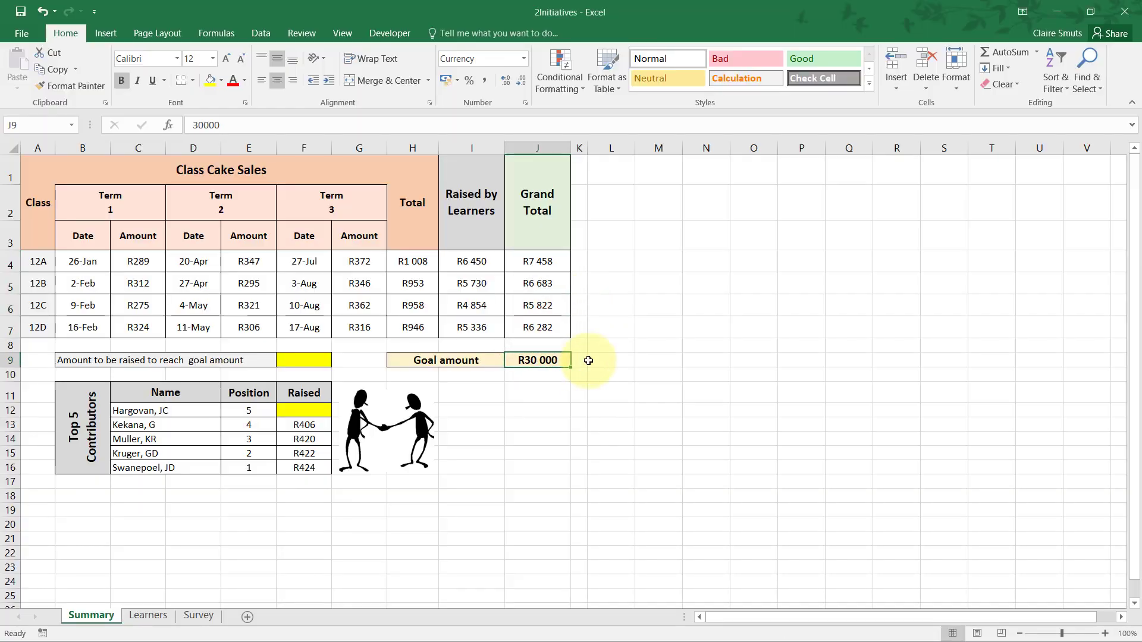
key(alt+Tab)
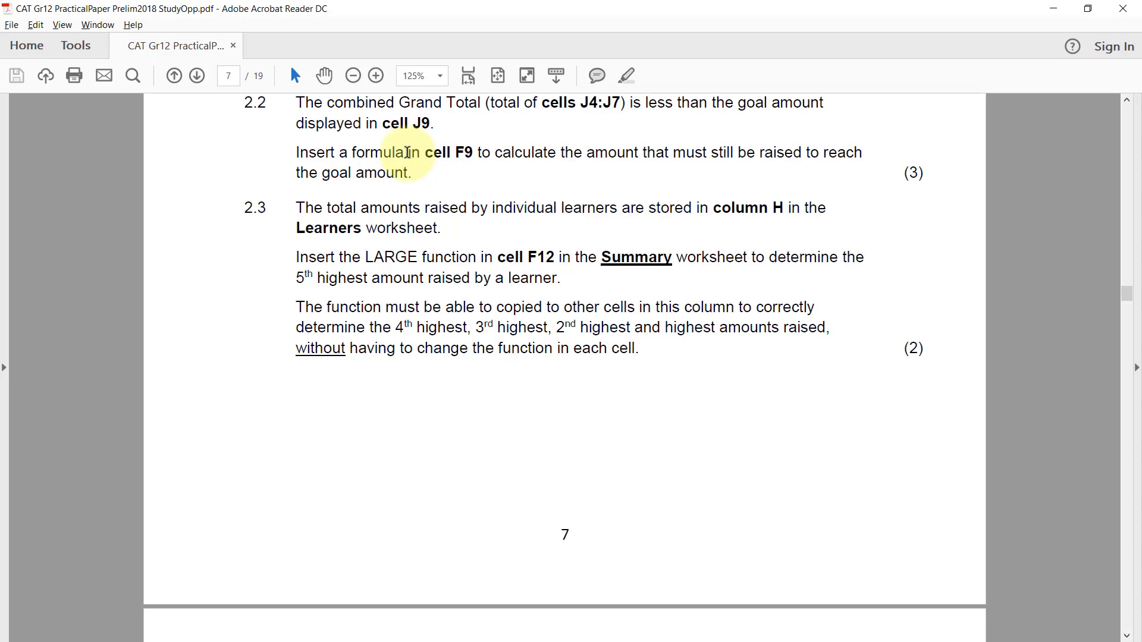
key(alt+Tab)
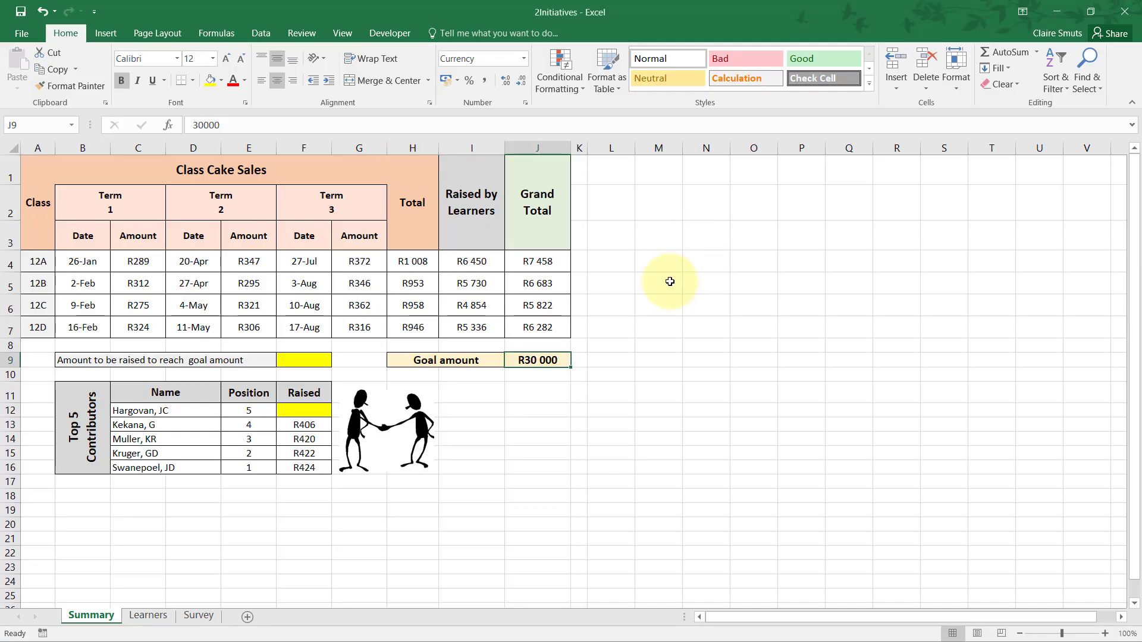
drag(541, 258, 538, 327)
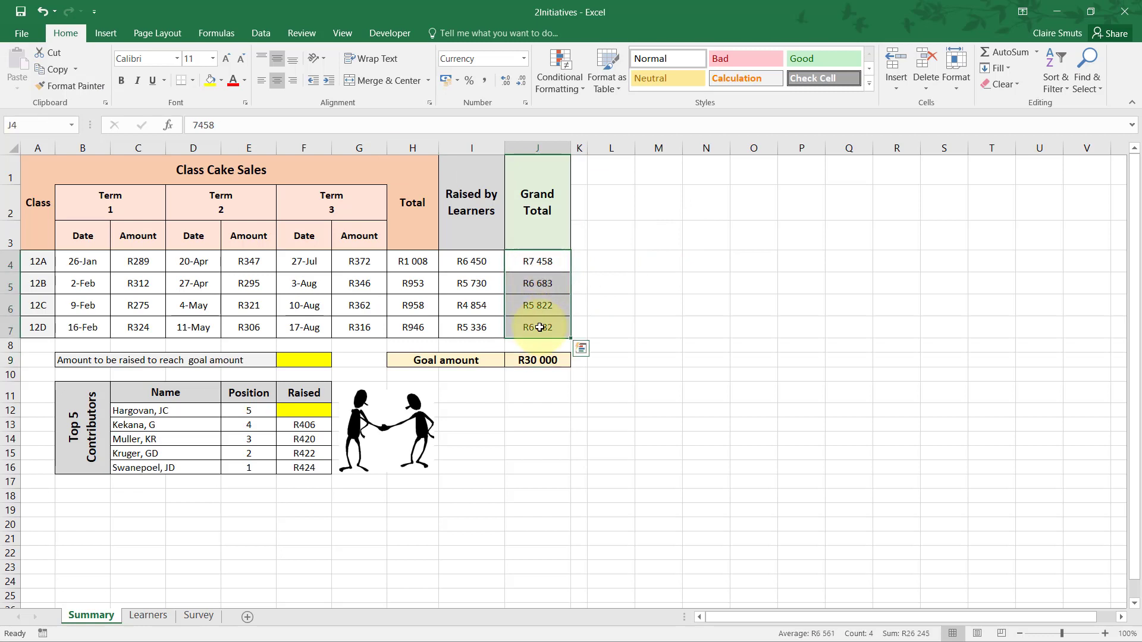
click(542, 365)
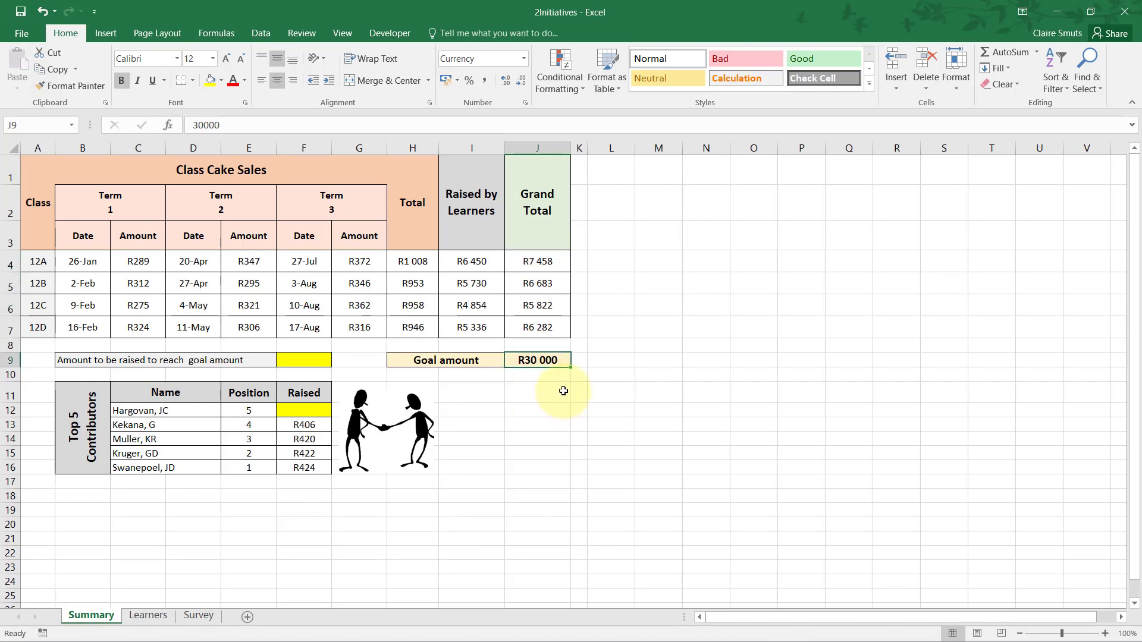
click(618, 333)
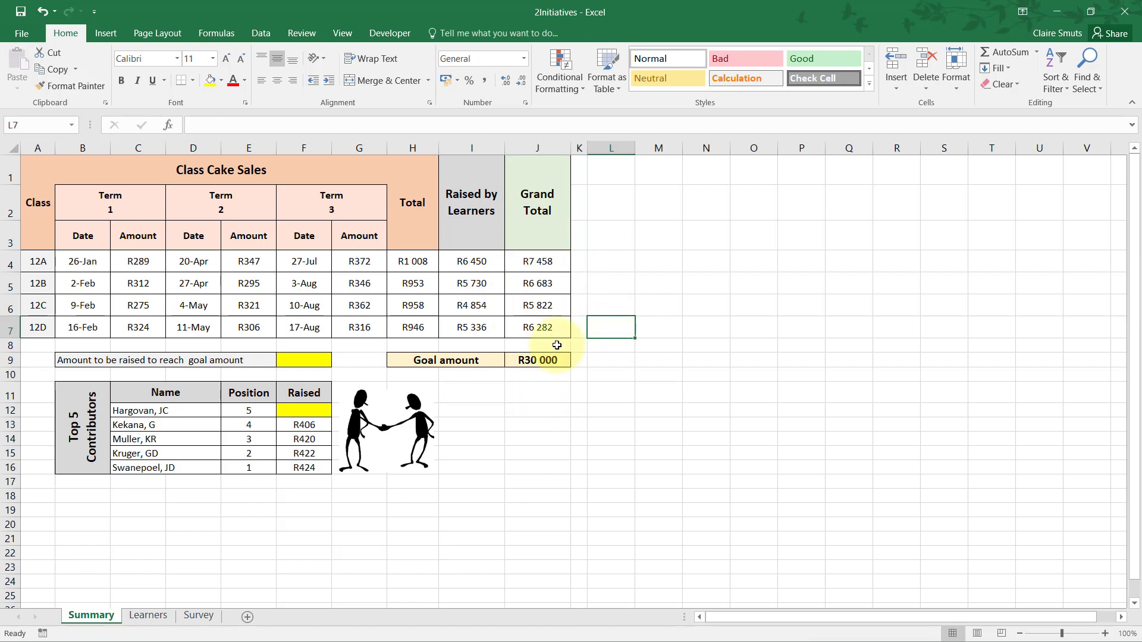
Enter a helper formula in G9 that sums the grand totals, =SUM(J4:J7).
click(352, 360)
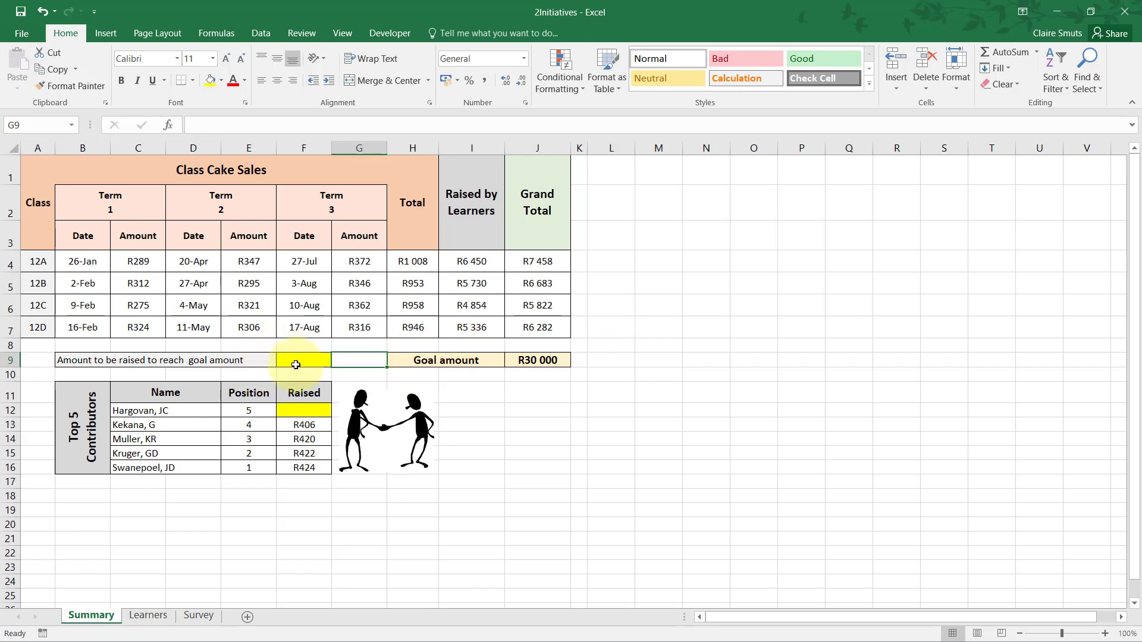
text(=SUM()
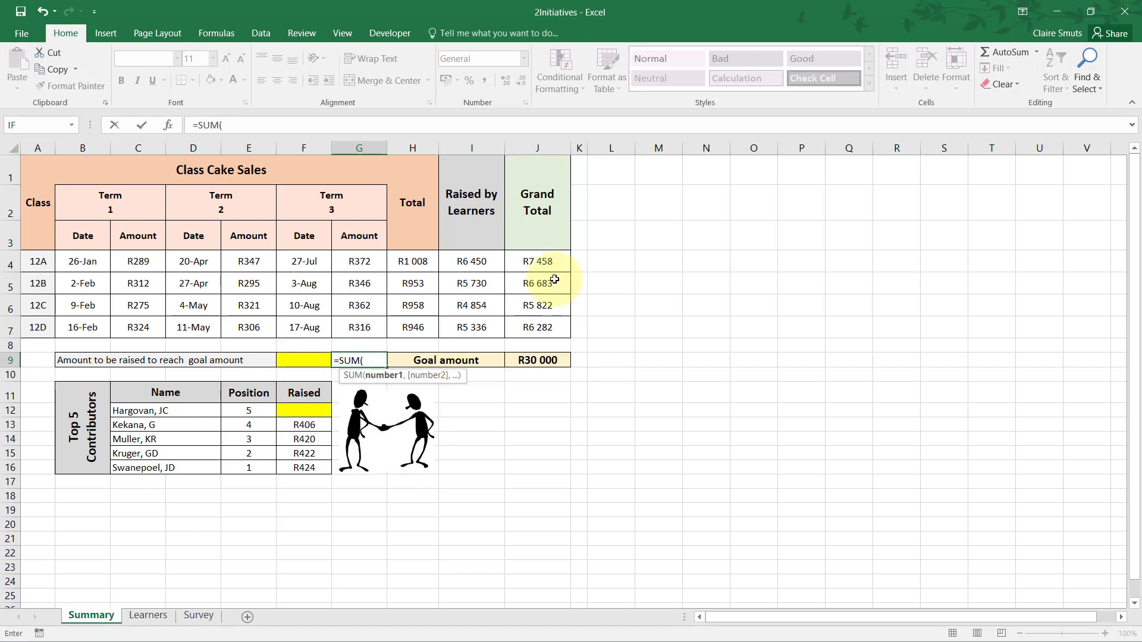
drag(526, 262, 526, 331)
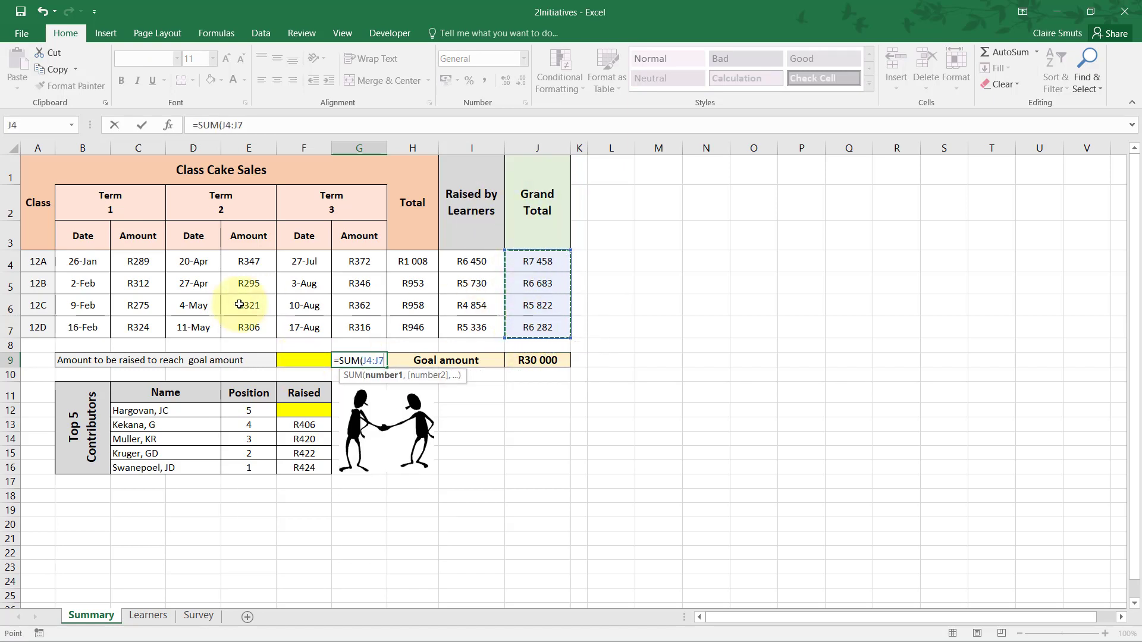
key(ctrl+Return)
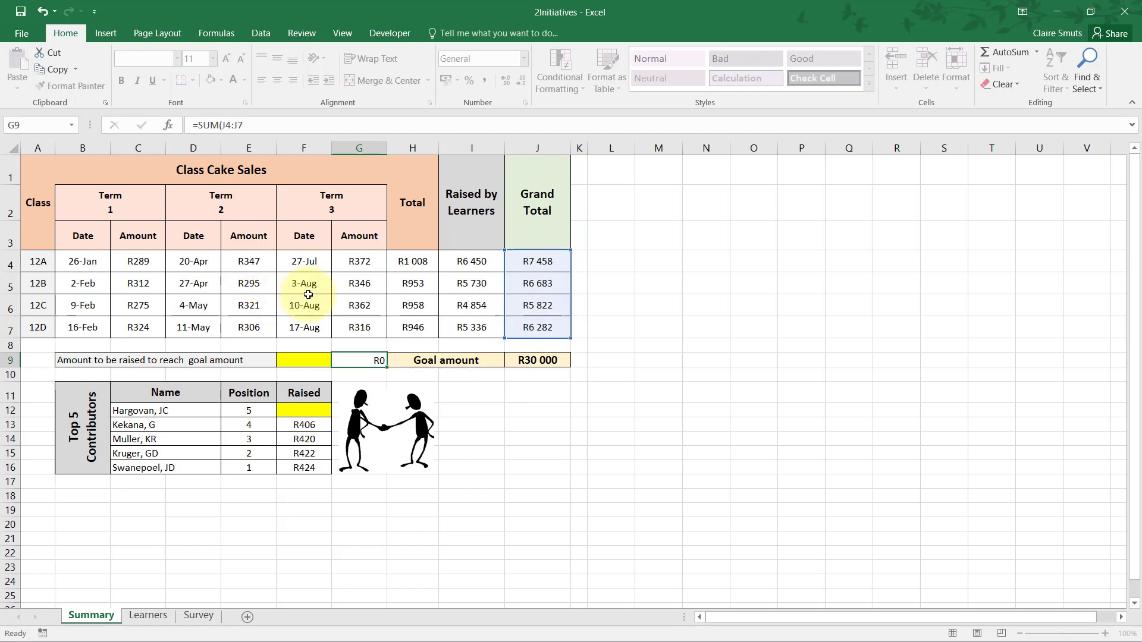
key(Right)
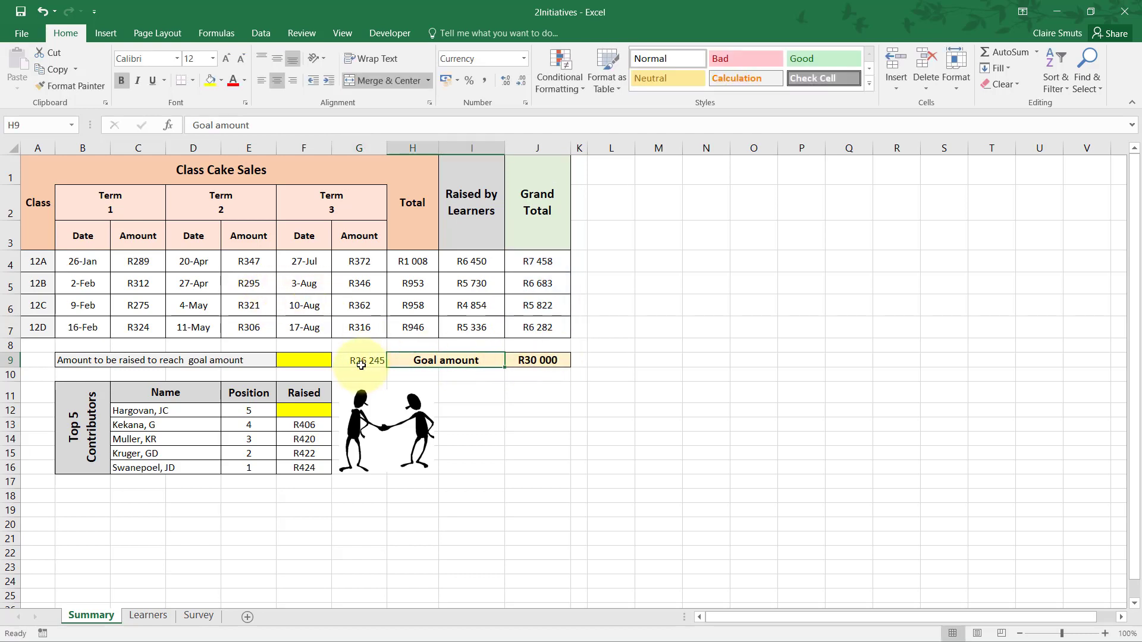
Calculate the amount still needed in F9 by subtracting the helper total from the goal amount, =J9-G9.
click(539, 360)
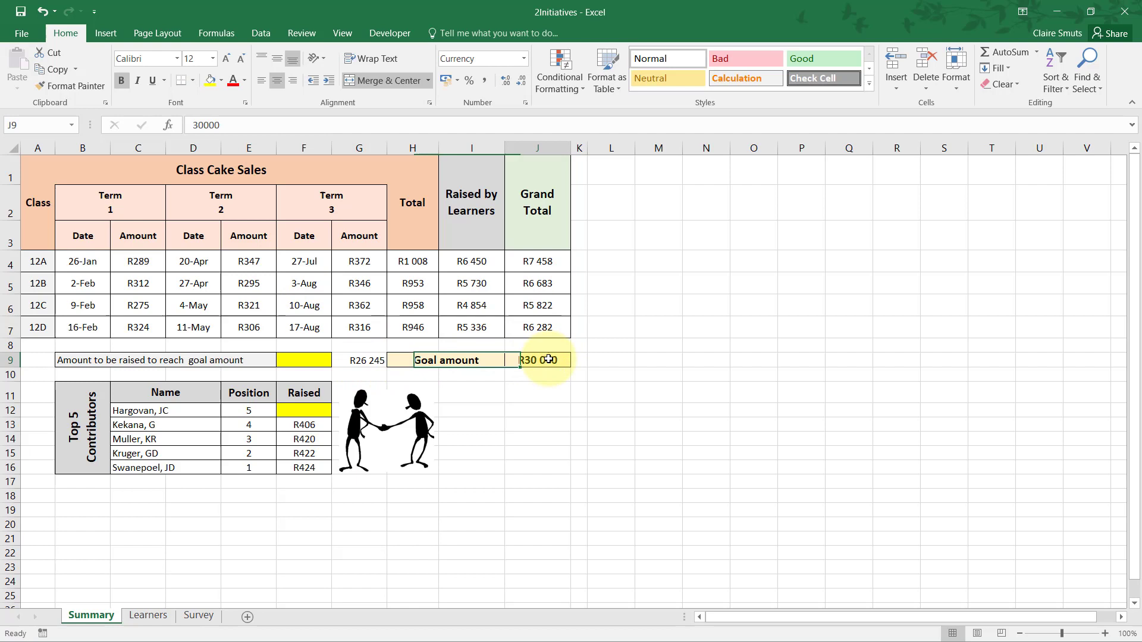
click(360, 366)
click(289, 360)
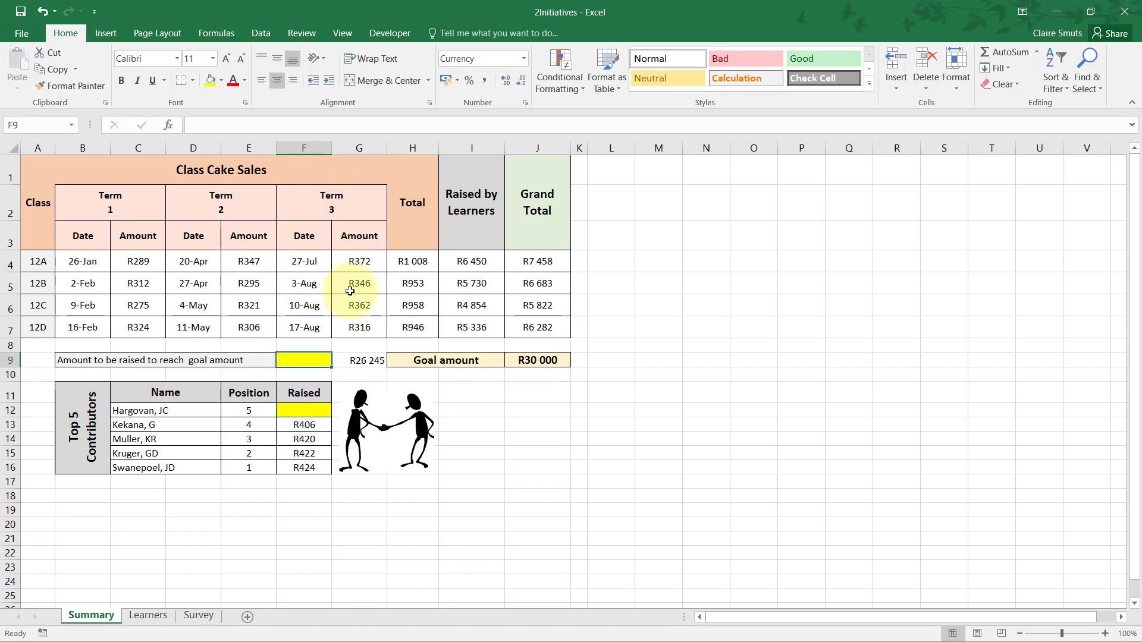
text(=)
click(551, 361)
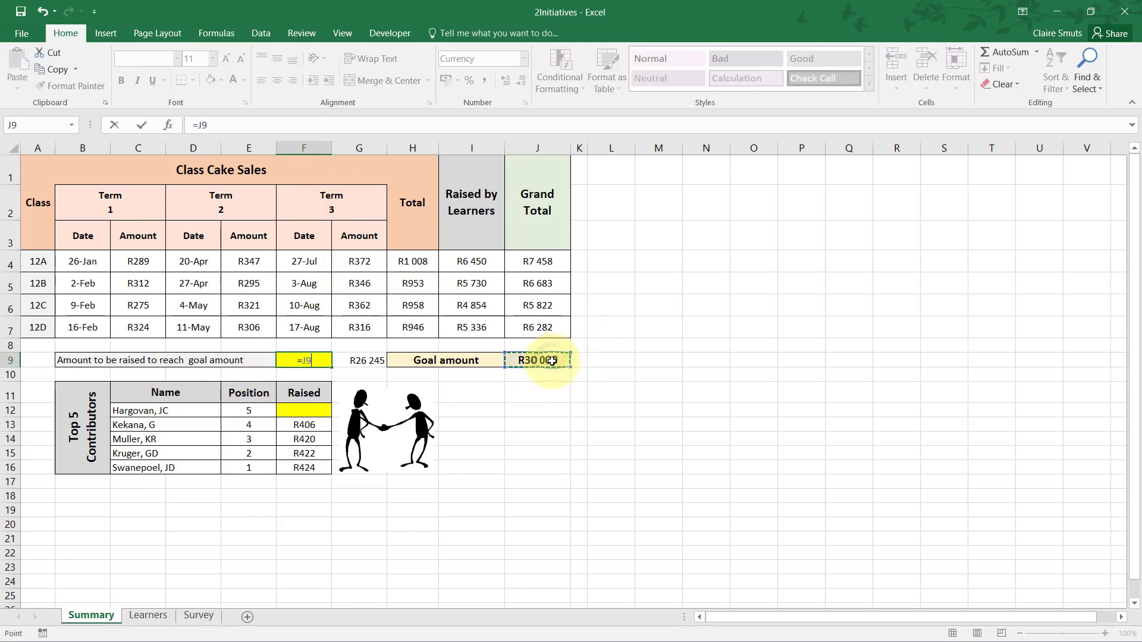
text(-)
click(369, 360)
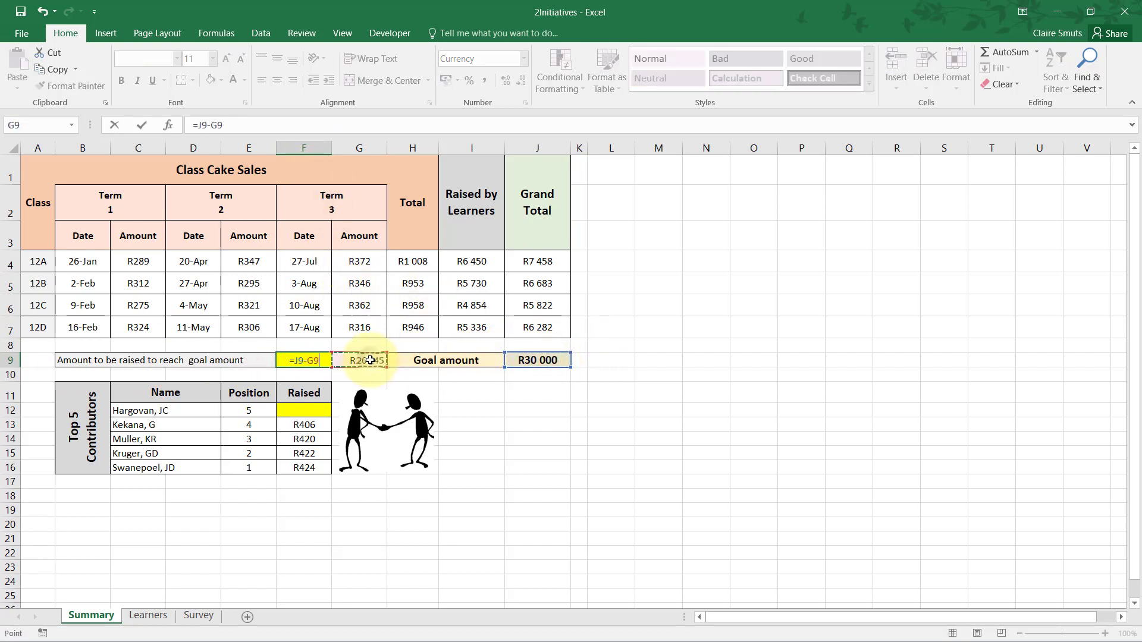
key(Tab)
Inspect the formulas in F9 and G9.
click(306, 361)
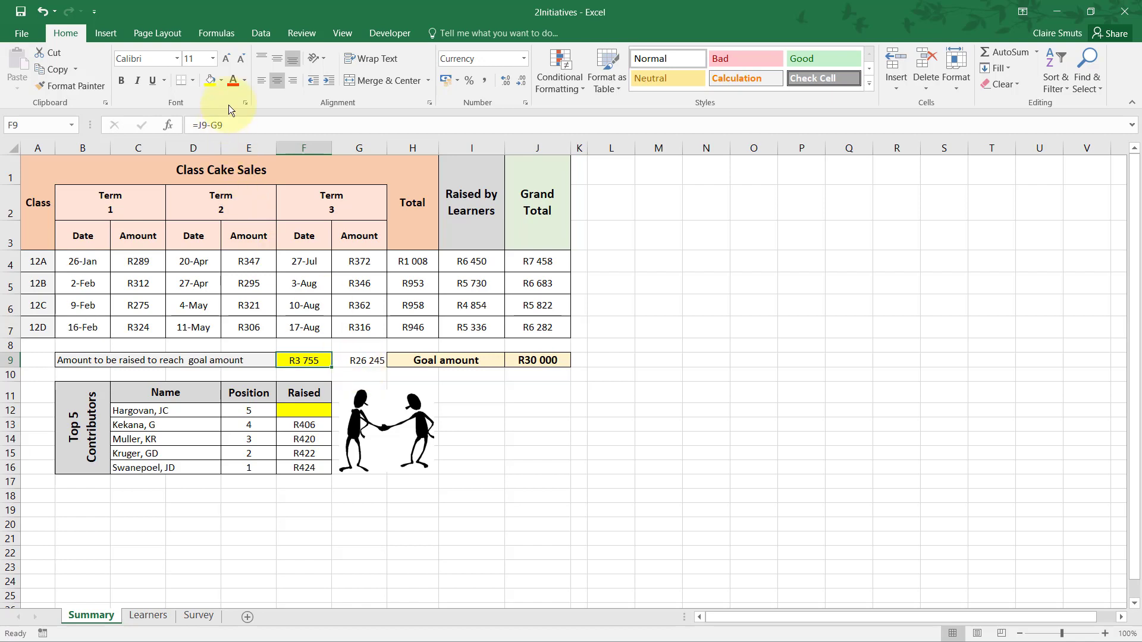
click(234, 124)
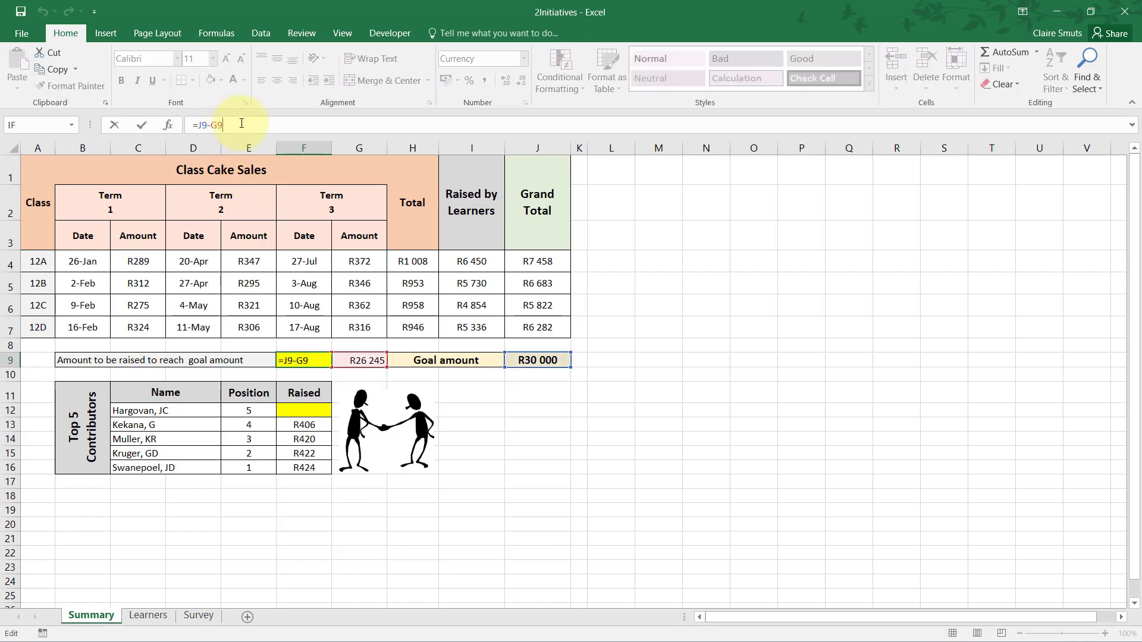
key(Tab)
click(315, 360)
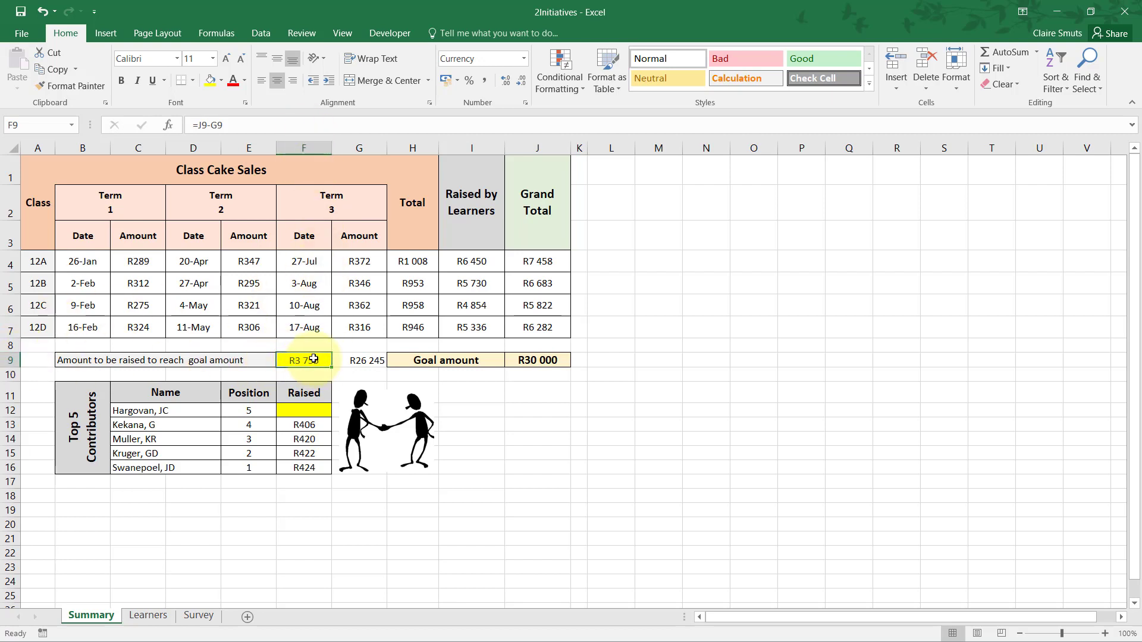
click(367, 360)
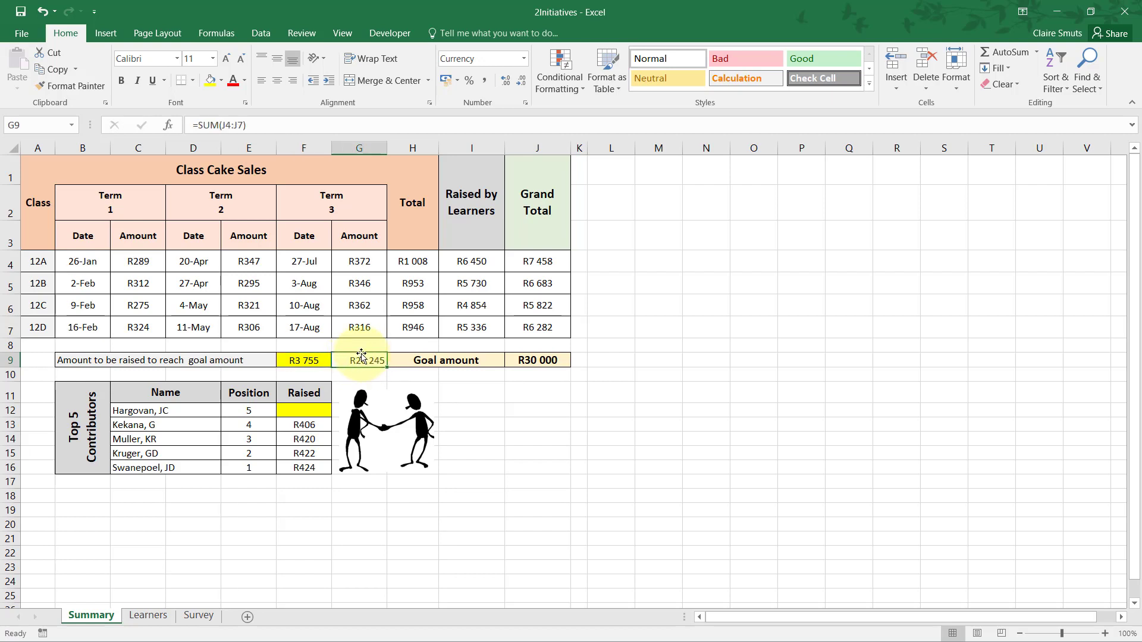
click(944, 239)
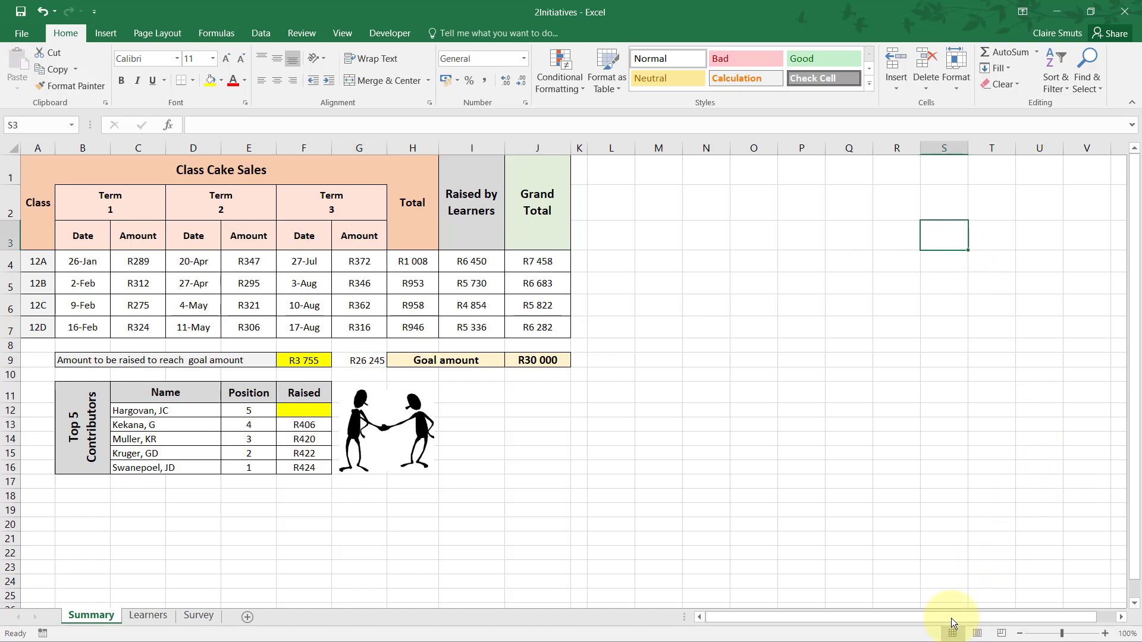
drag(952, 618, 1097, 616)
click(1123, 619)
click(1123, 619)
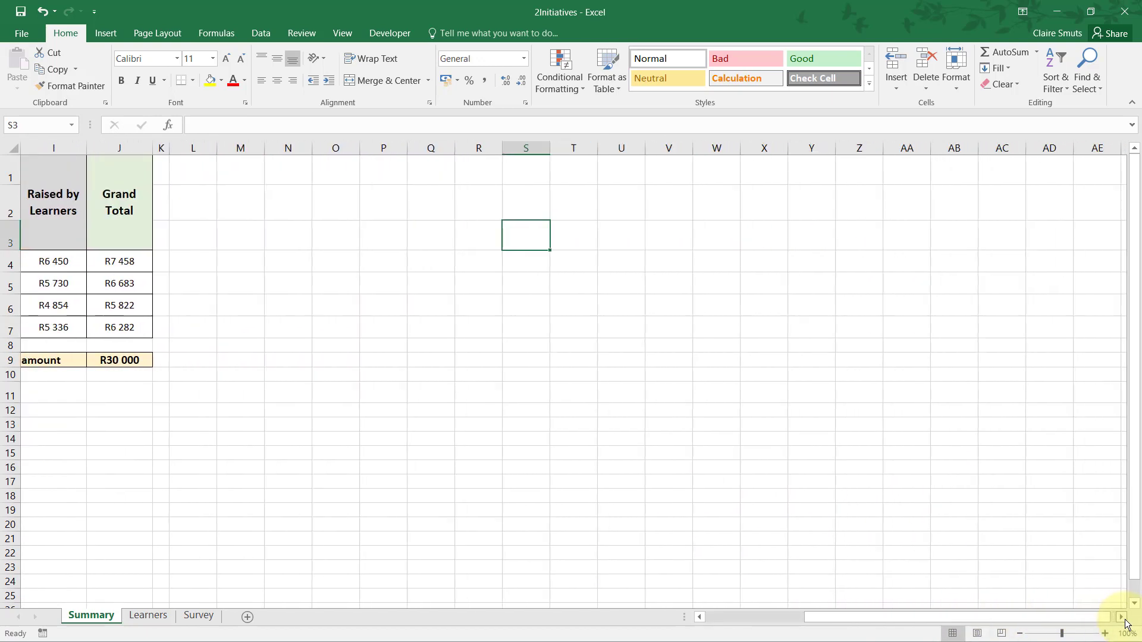
drag(1094, 623, 752, 617)
click(549, 398)
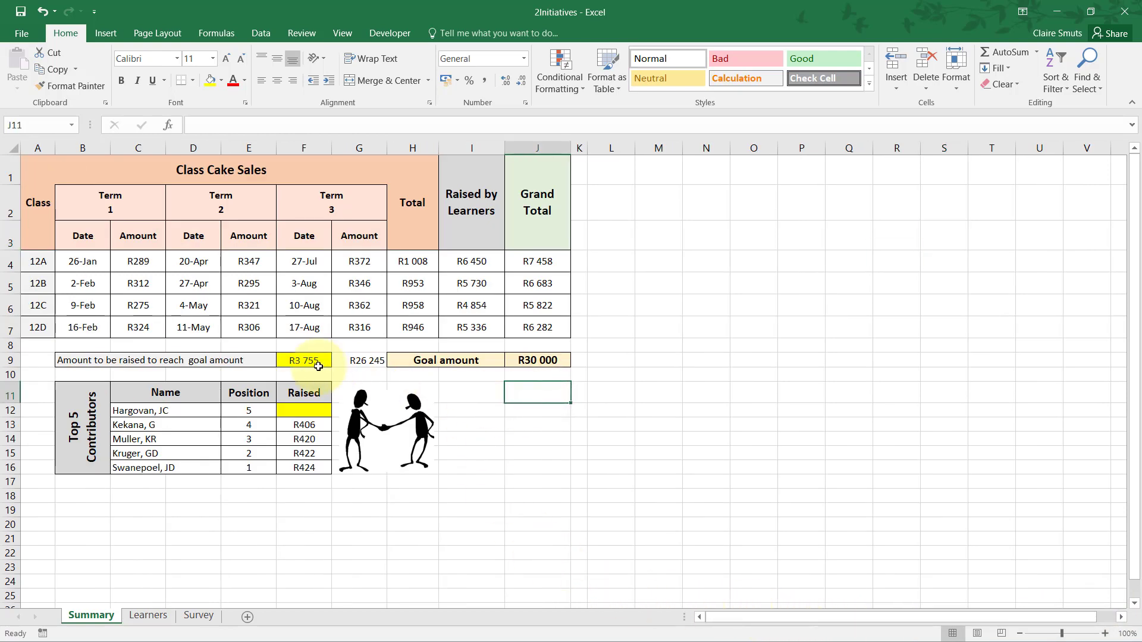
click(355, 359)
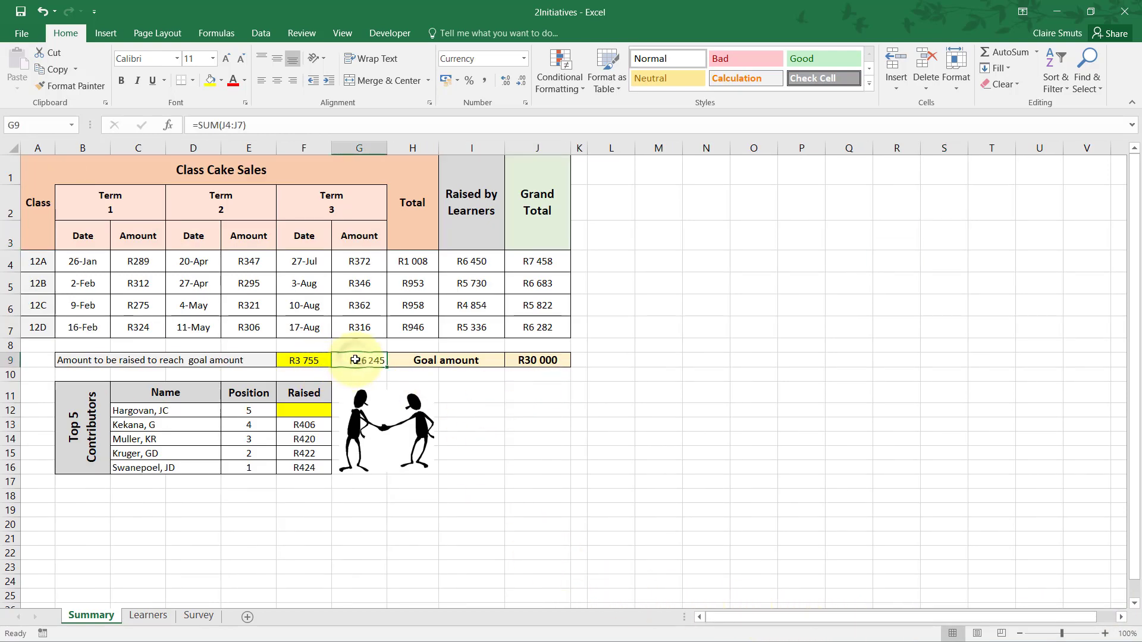
click(663, 210)
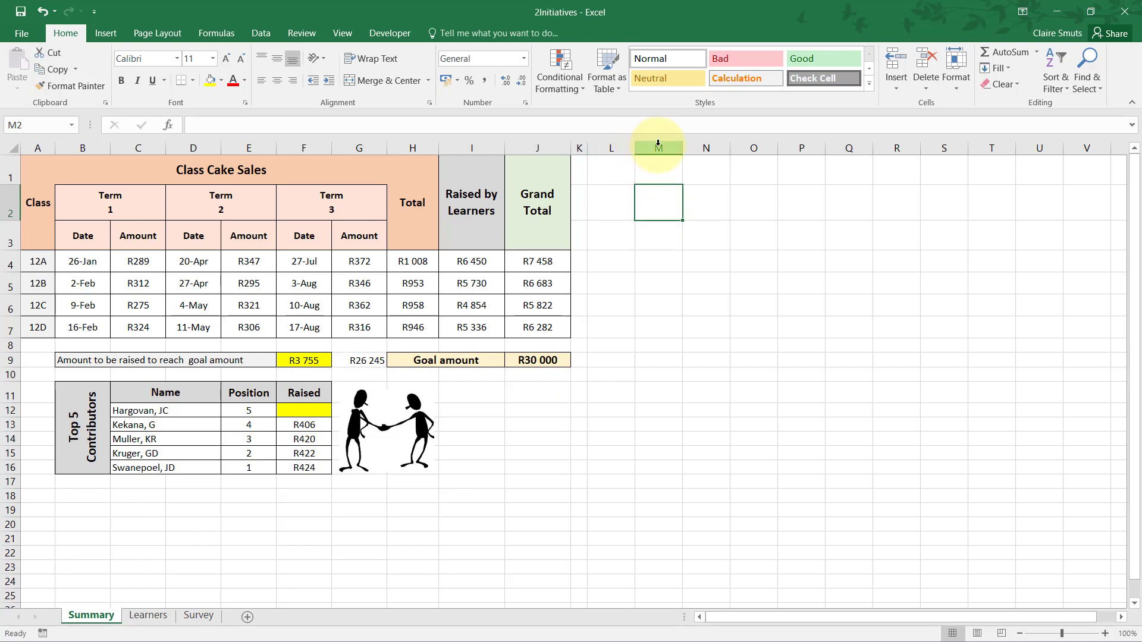
click(364, 361)
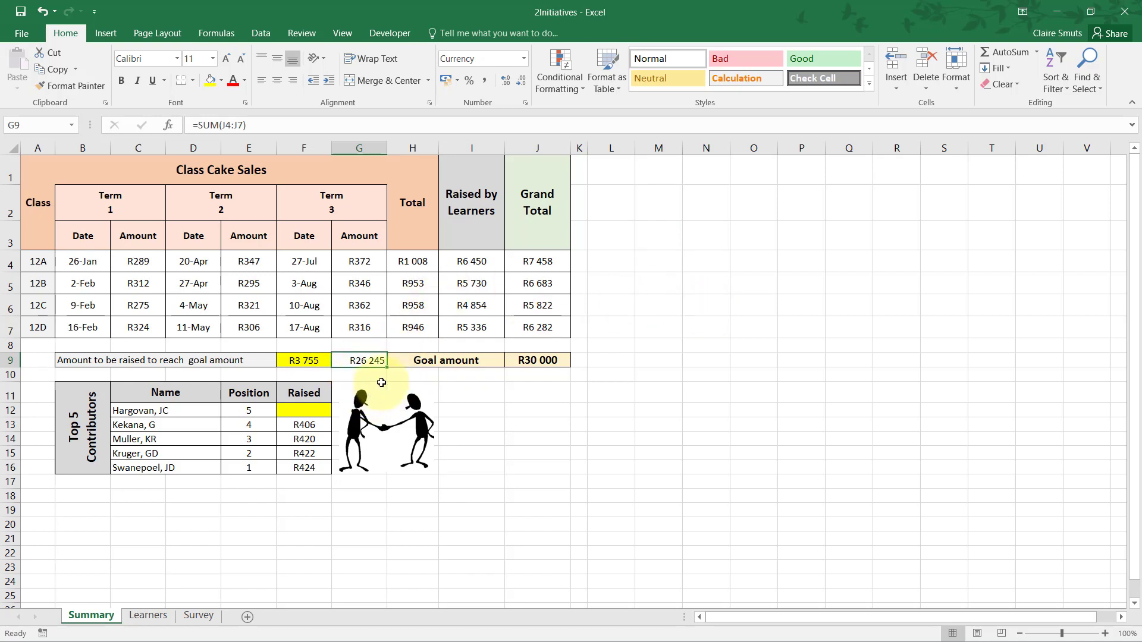
Read question 2.3 in the exam PDF and examine the total amounts raised in column H of the Learners worksheet.
key(alt+Tab)
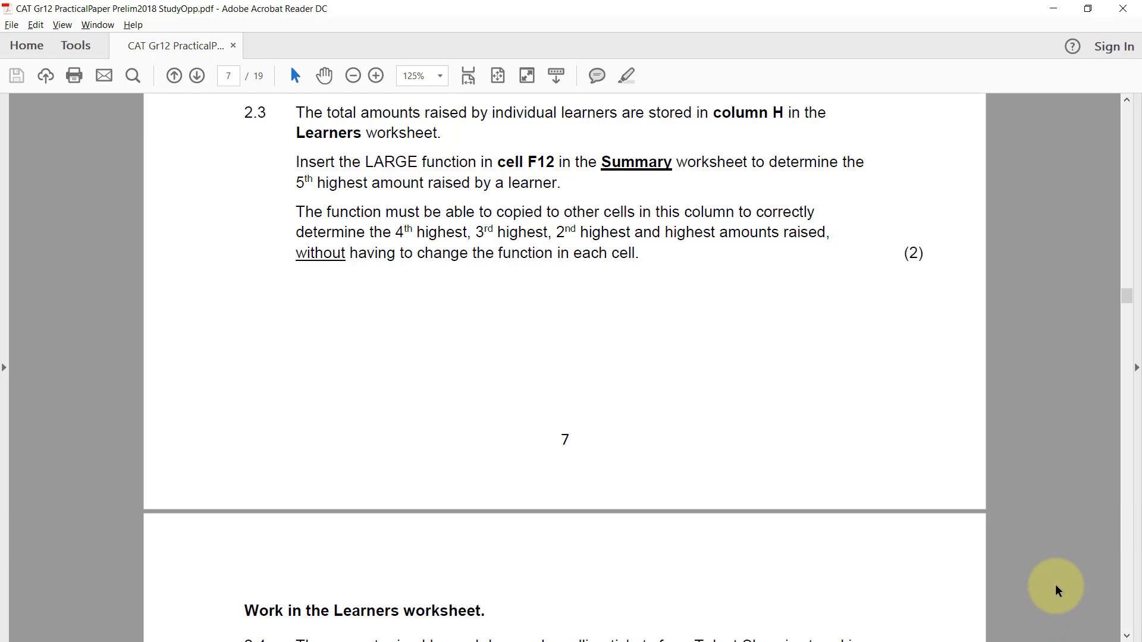
key(alt+Tab)
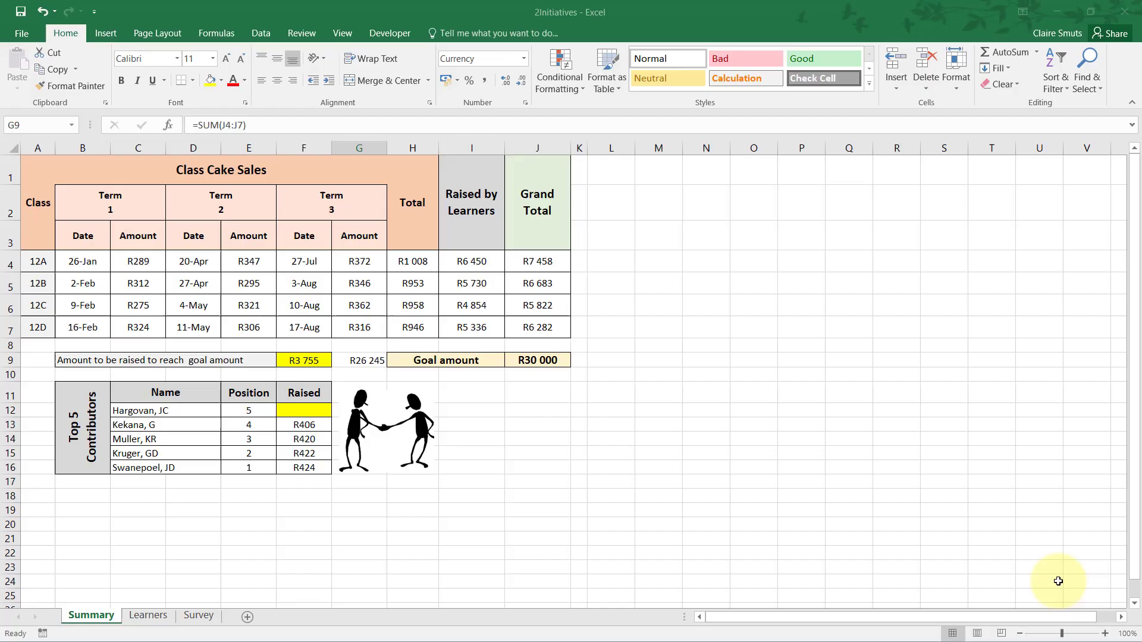
click(149, 614)
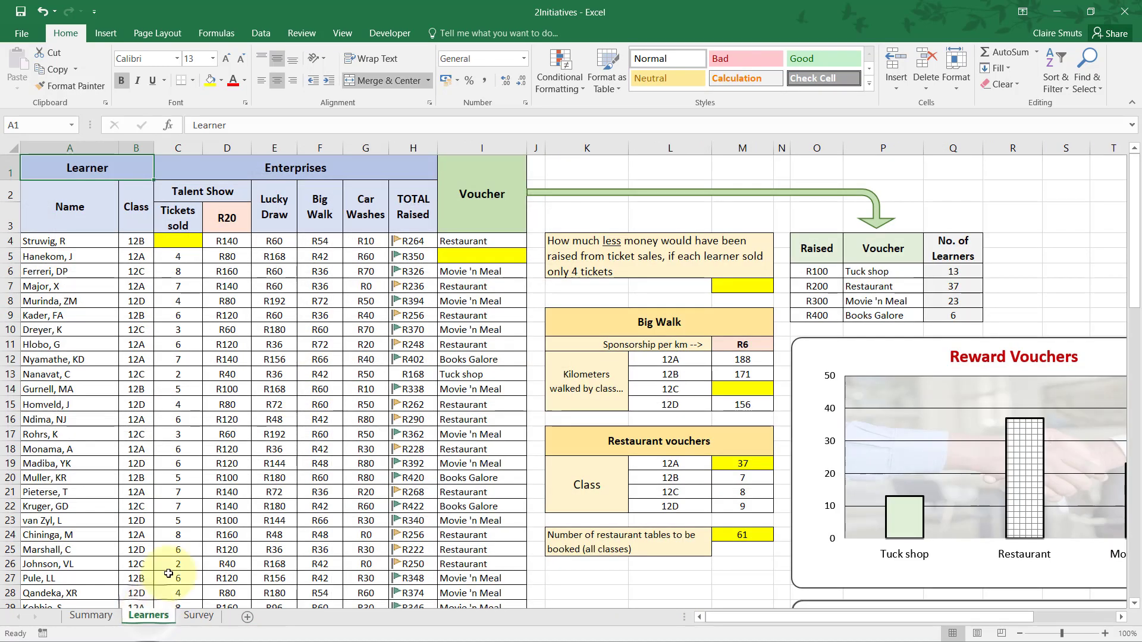
click(421, 140)
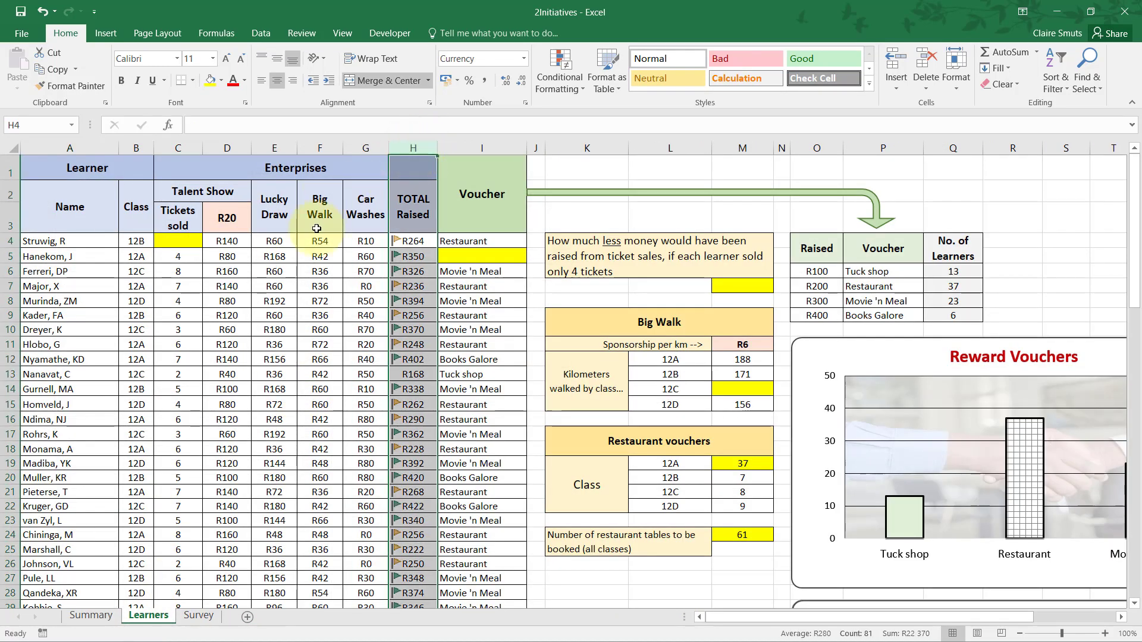
click(448, 254)
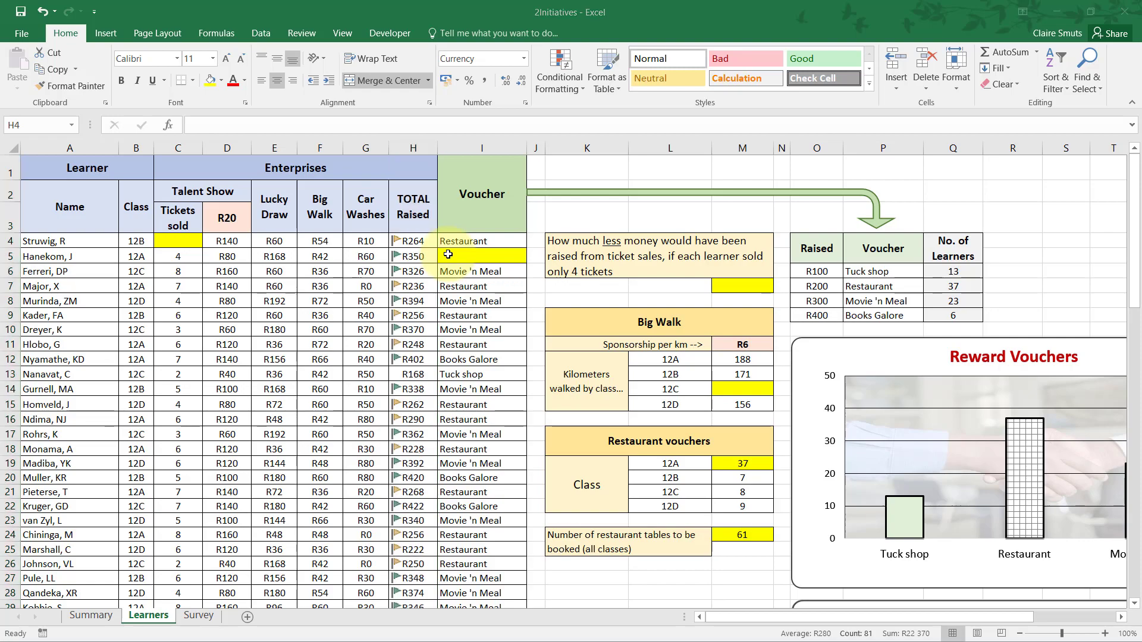
key(alt+Tab)
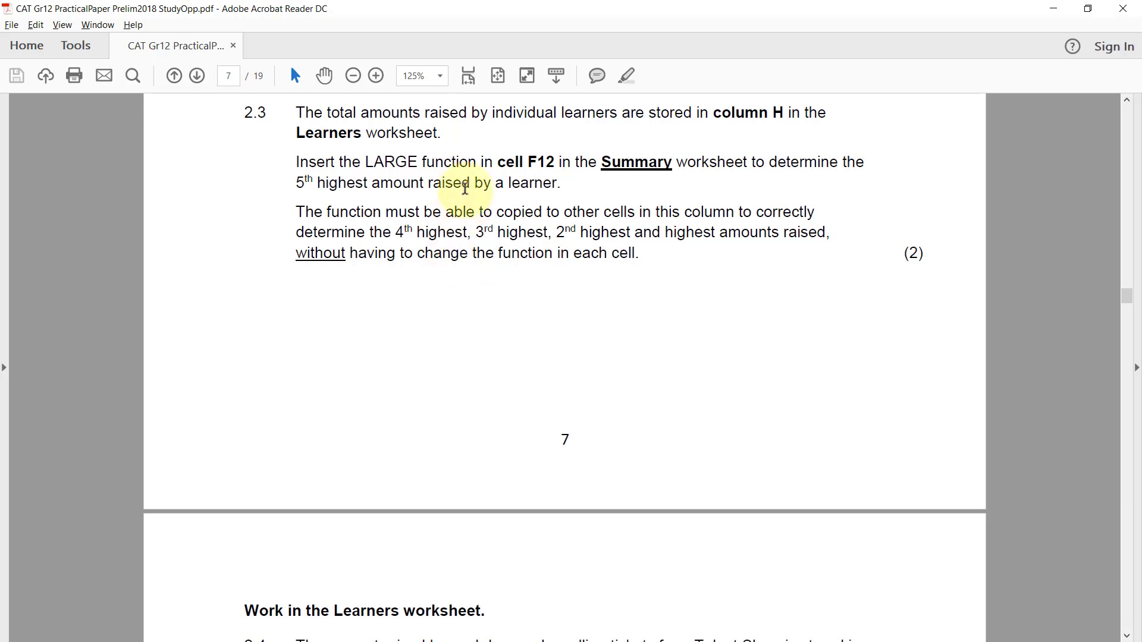
key(alt+Tab)
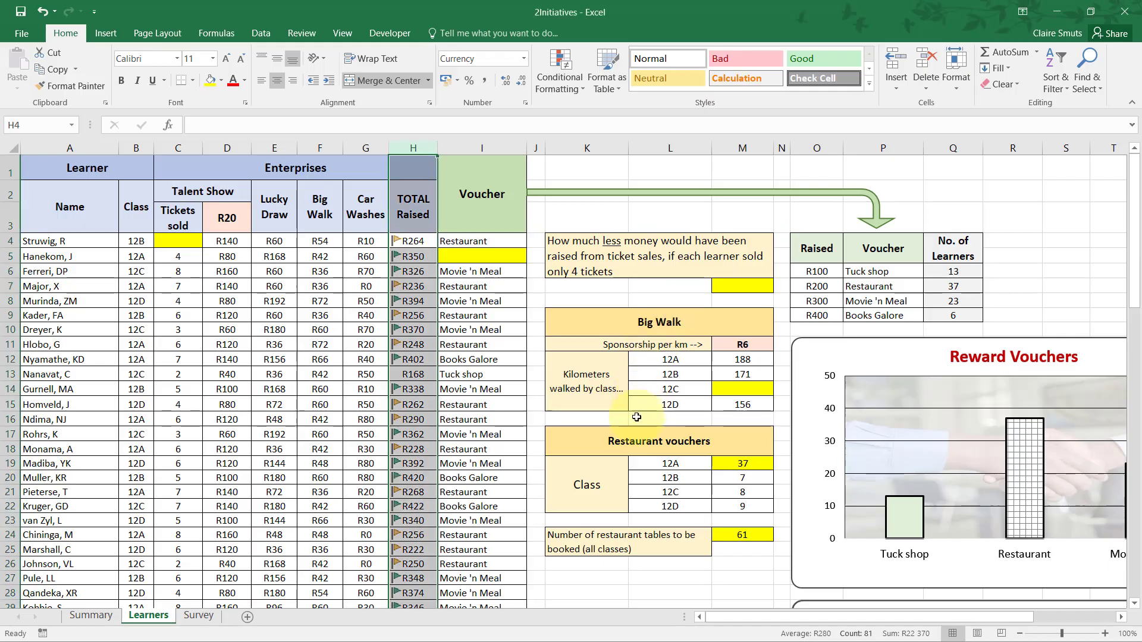
Begin a LARGE function in cell F12 of the Summary worksheet.
click(93, 622)
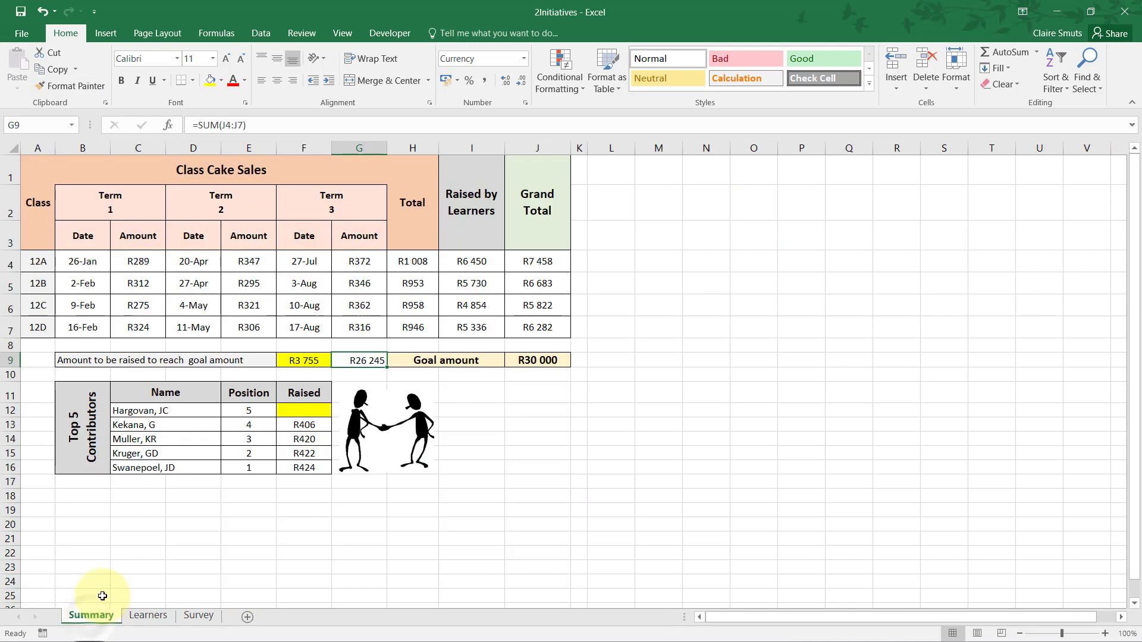
click(299, 411)
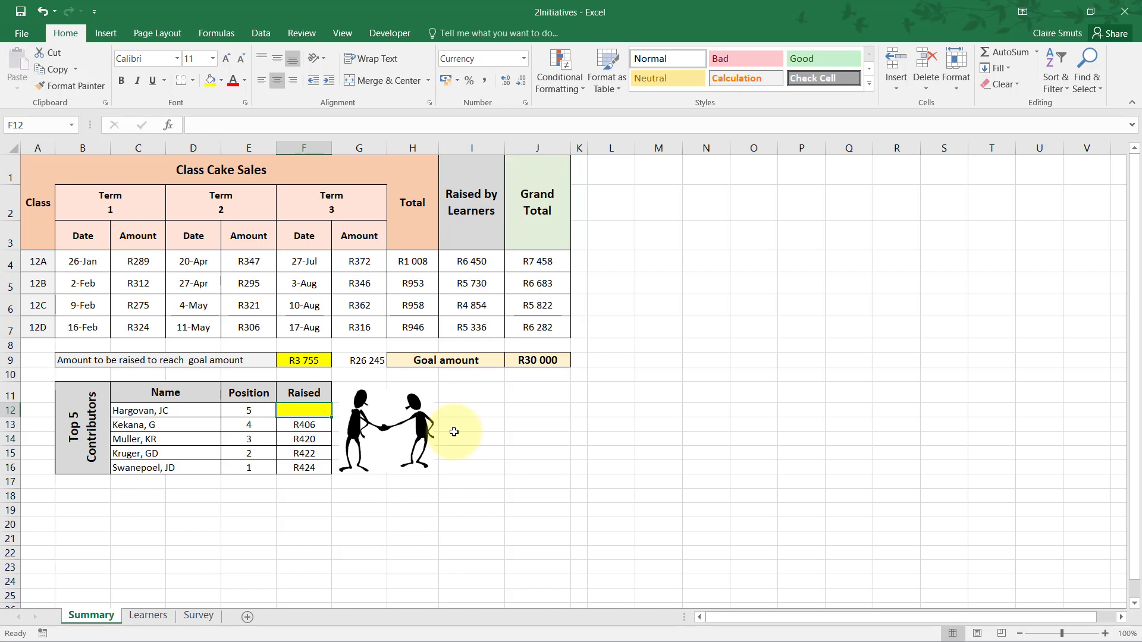
text(=LARG)
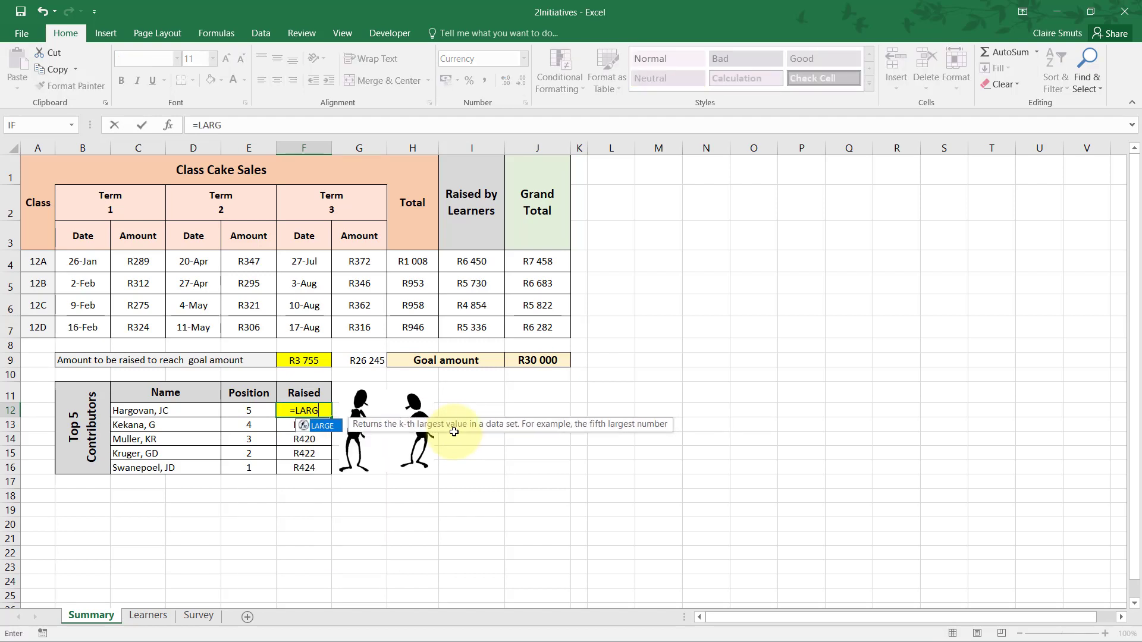
text(E()
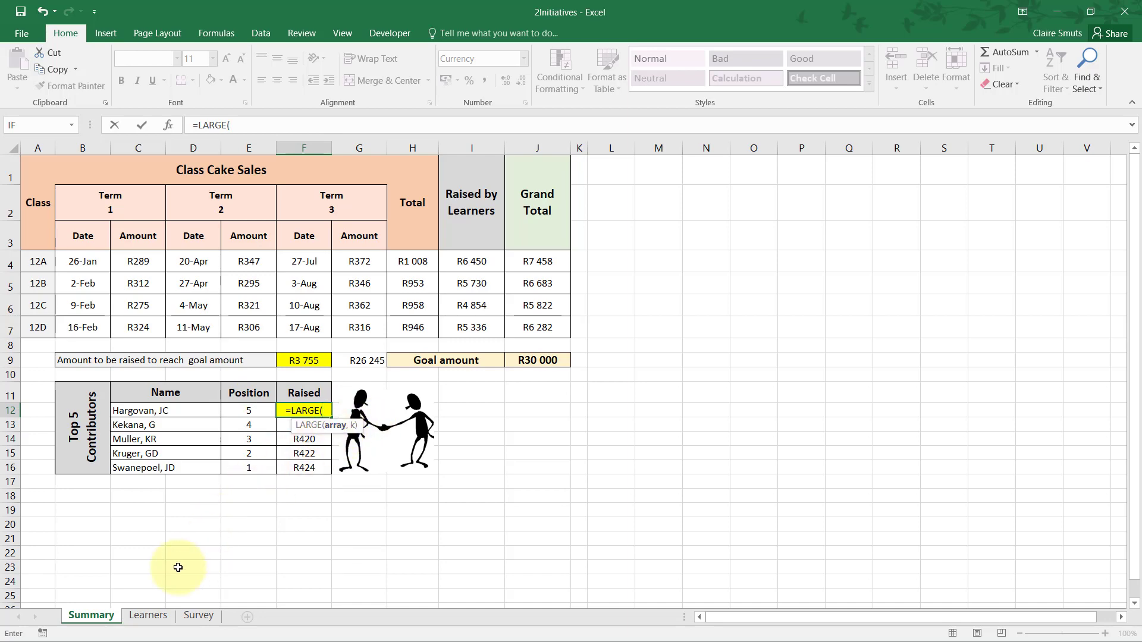
Supply the Learners worksheet range H4:H83 (TotalRaised) as the array argument of the LARGE function.
click(155, 616)
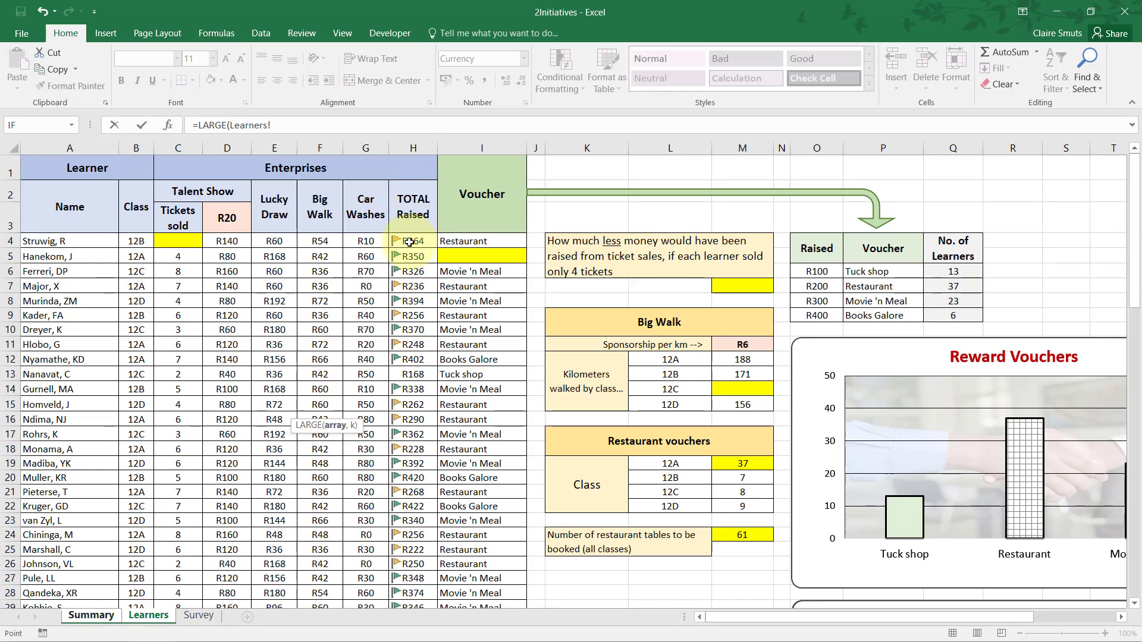
drag(409, 242, 401, 358)
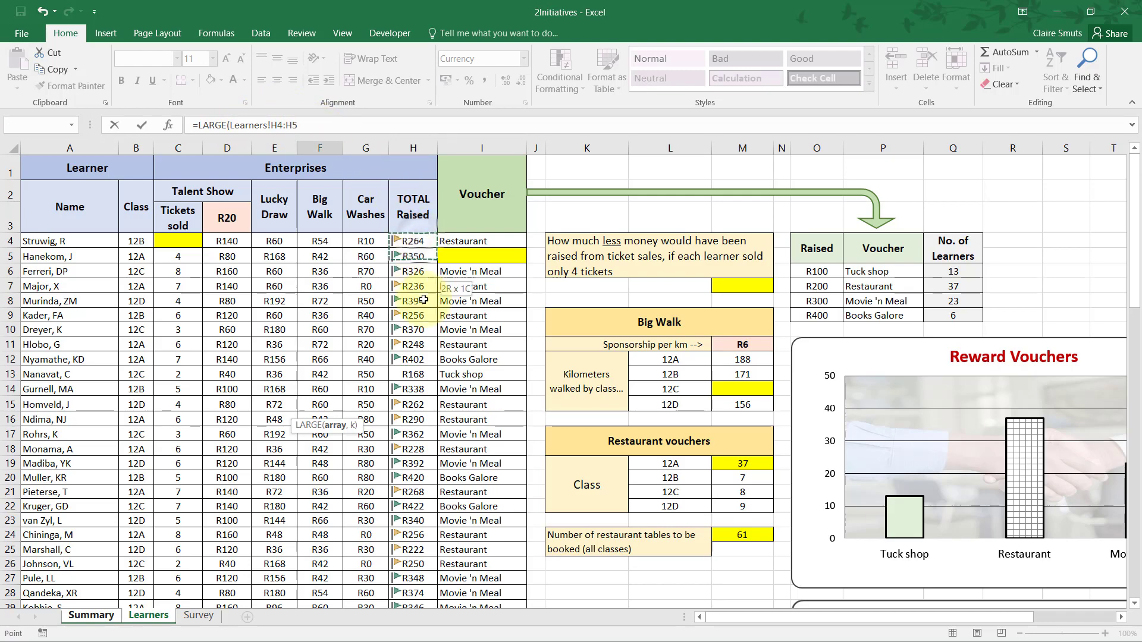
drag(423, 571, 436, 540)
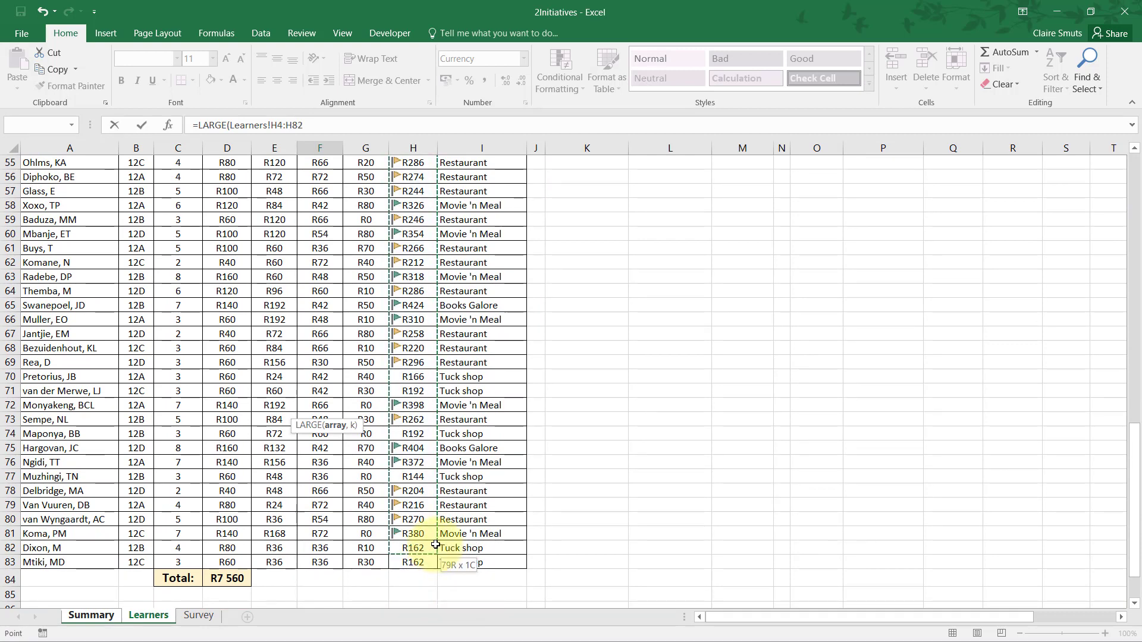
drag(436, 545, 436, 543)
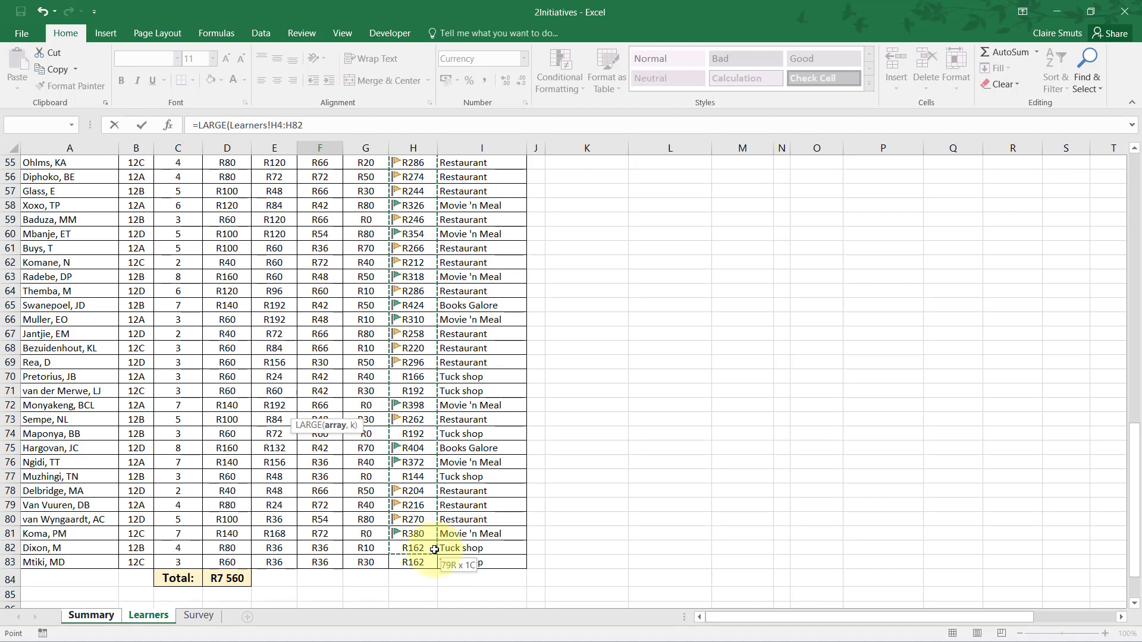
drag(435, 549, 433, 559)
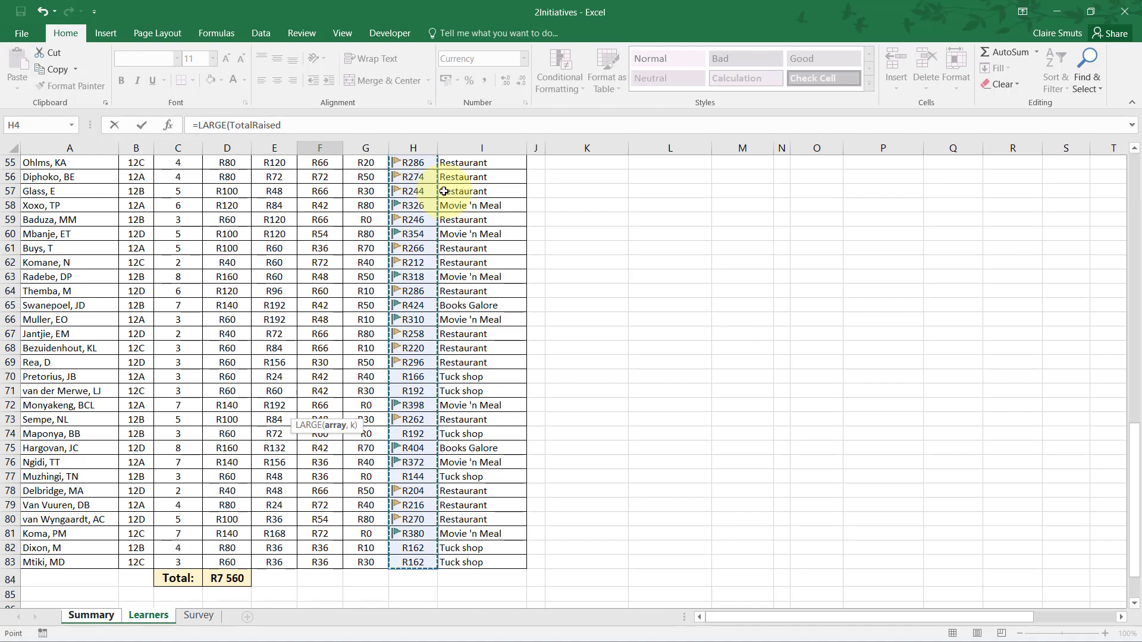
click(331, 129)
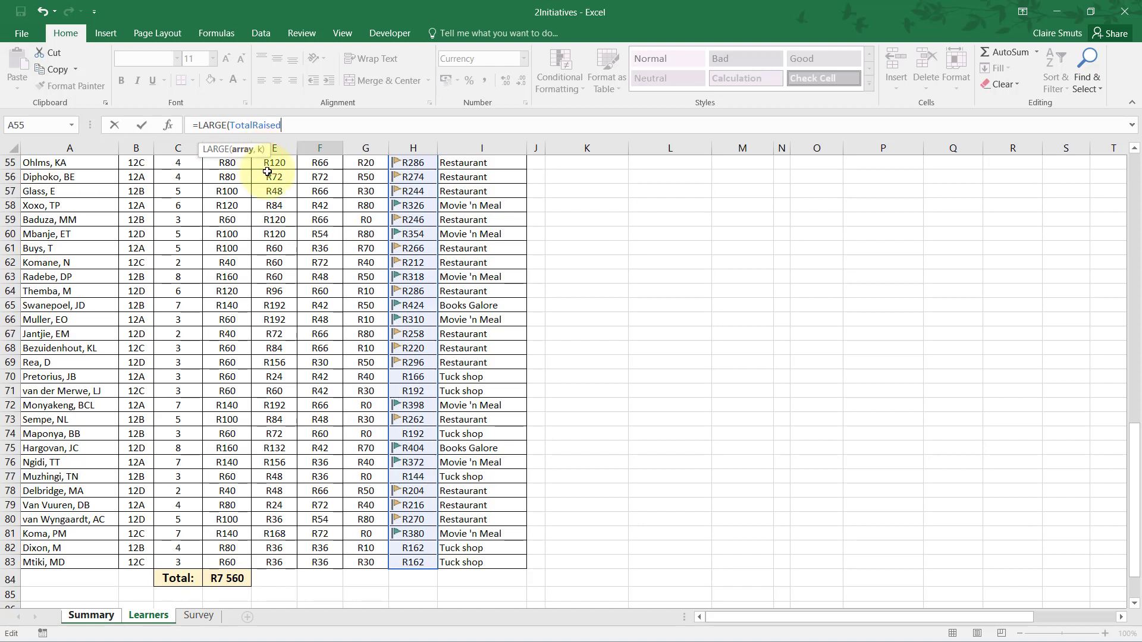
text(,)
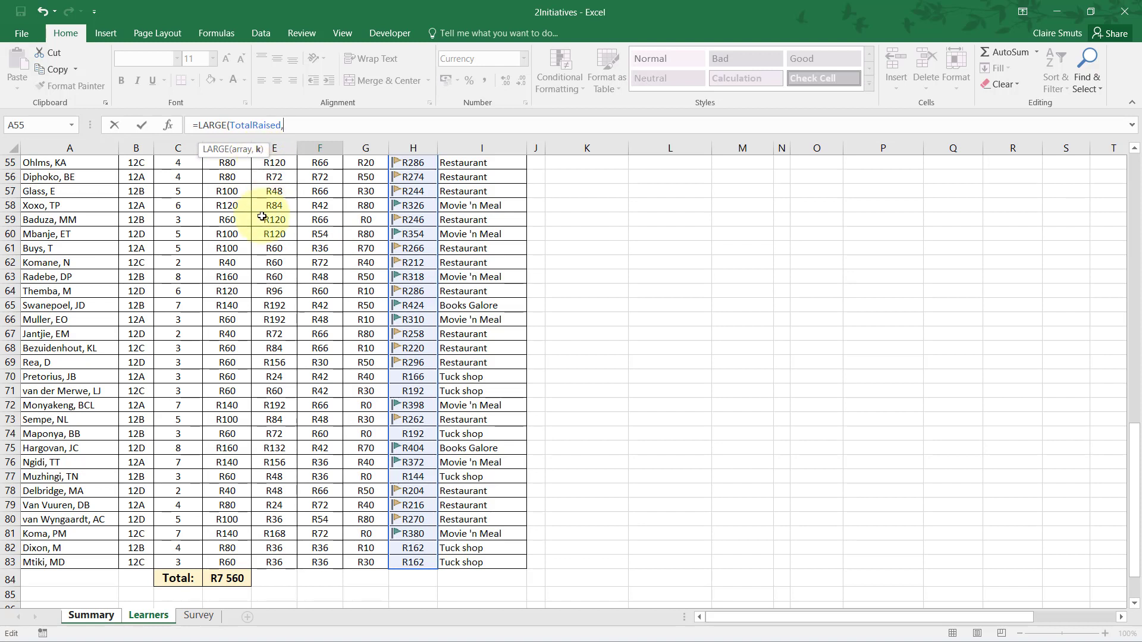
Use position cell E12 on the Summary worksheet as k and complete the formula =LARGE(TotalRaised,Summary!E12).
key(alt+Tab)
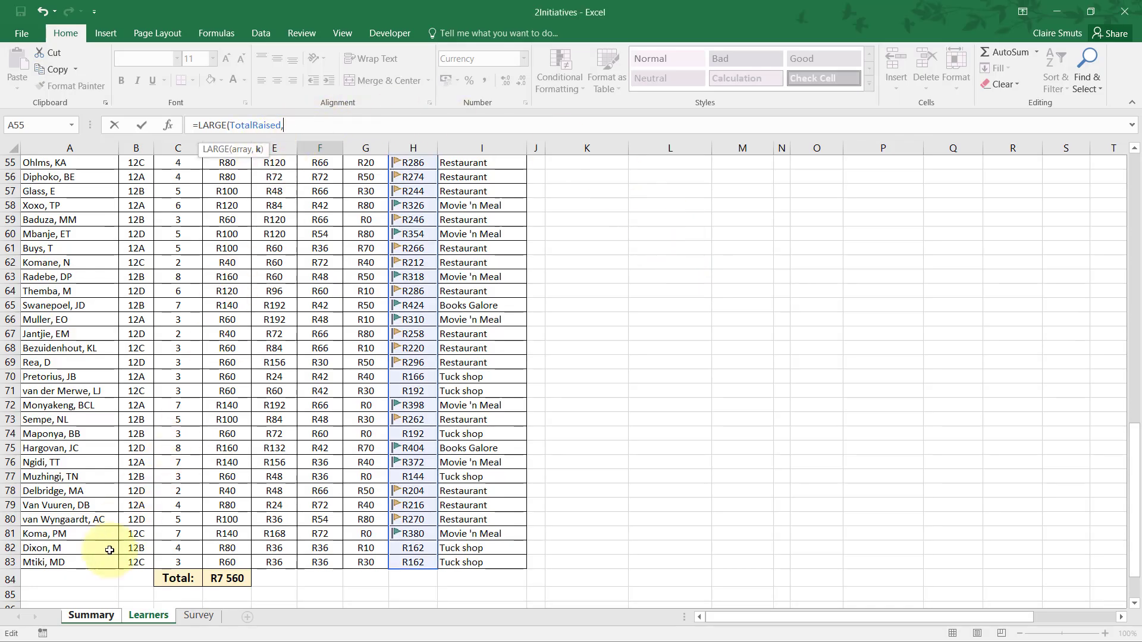
click(81, 622)
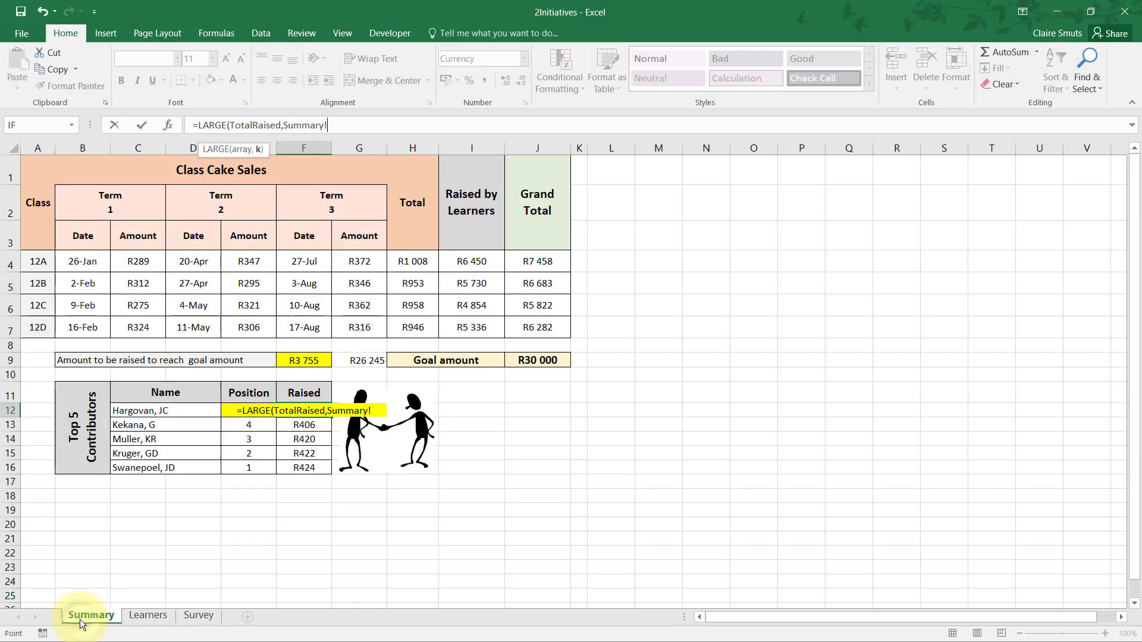
click(246, 426)
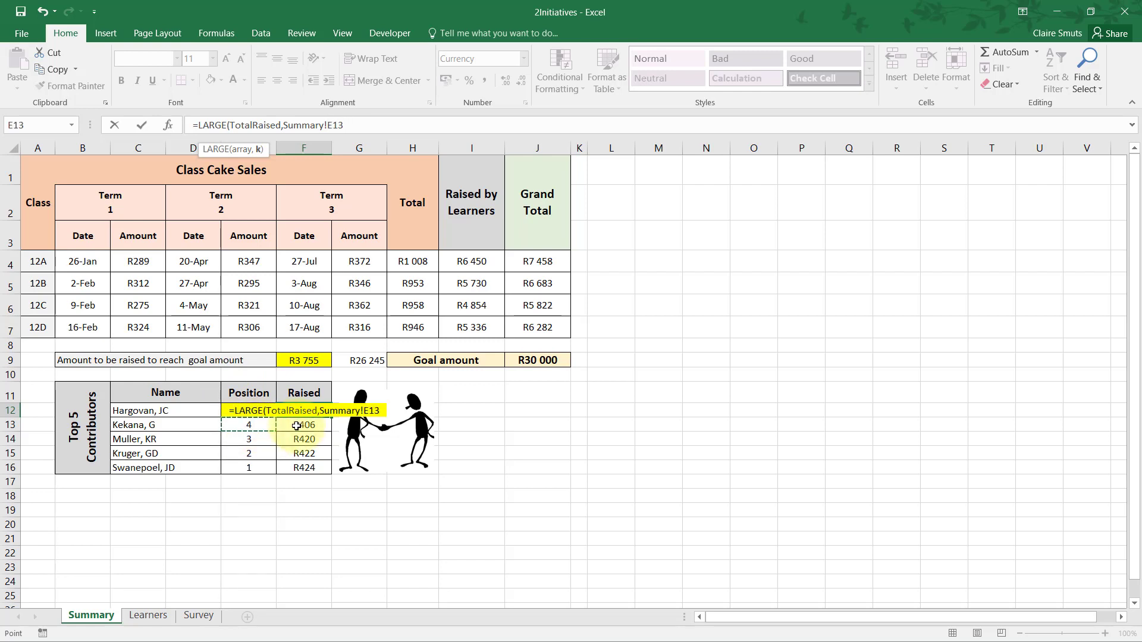
key(Up)
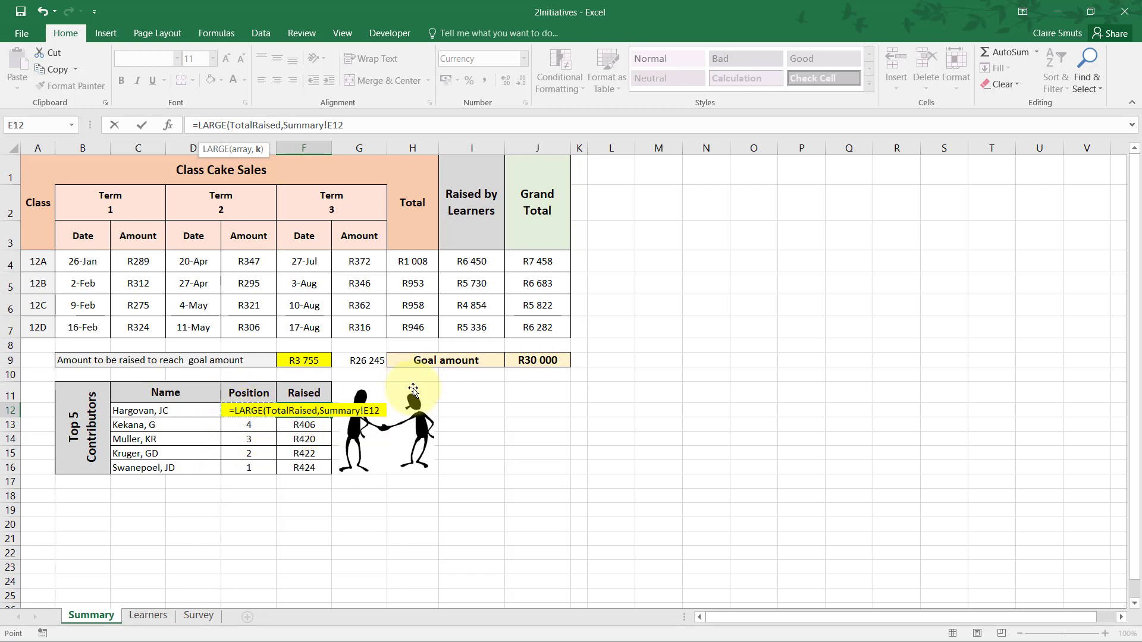
text())
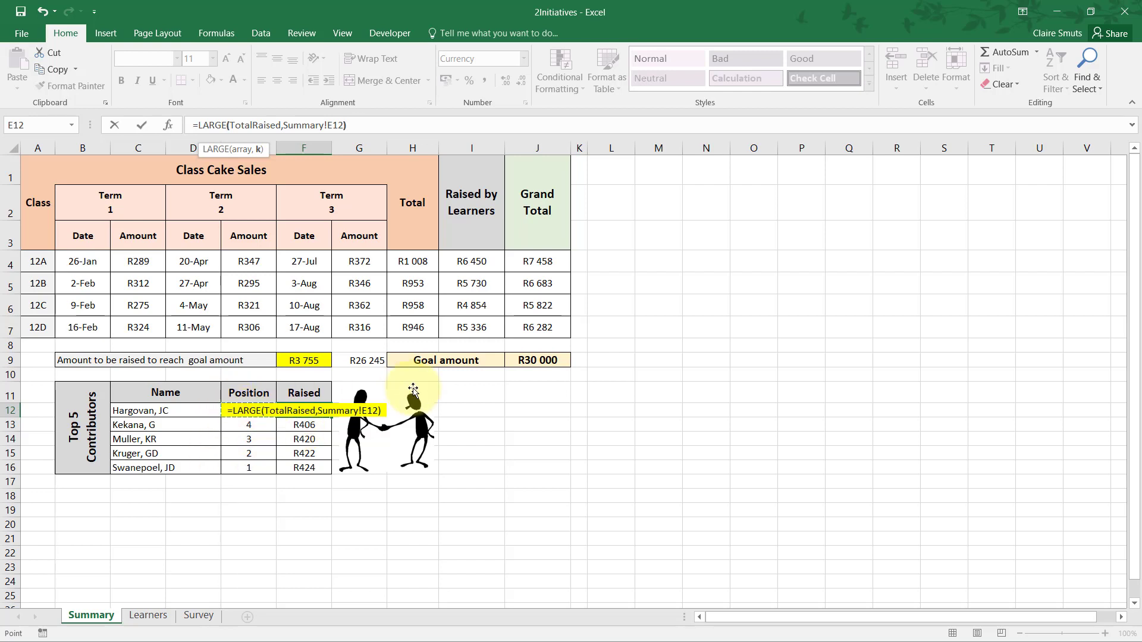
key(Right)
key(Up)
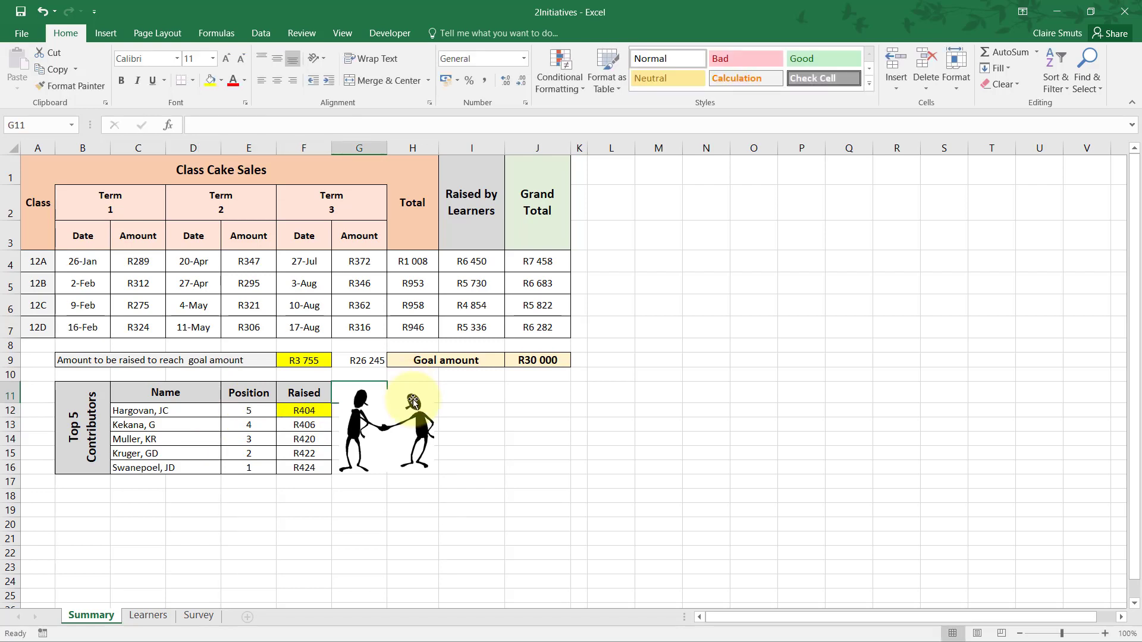
Inspect the array and k arguments of the LARGE formula in F12.
click(301, 411)
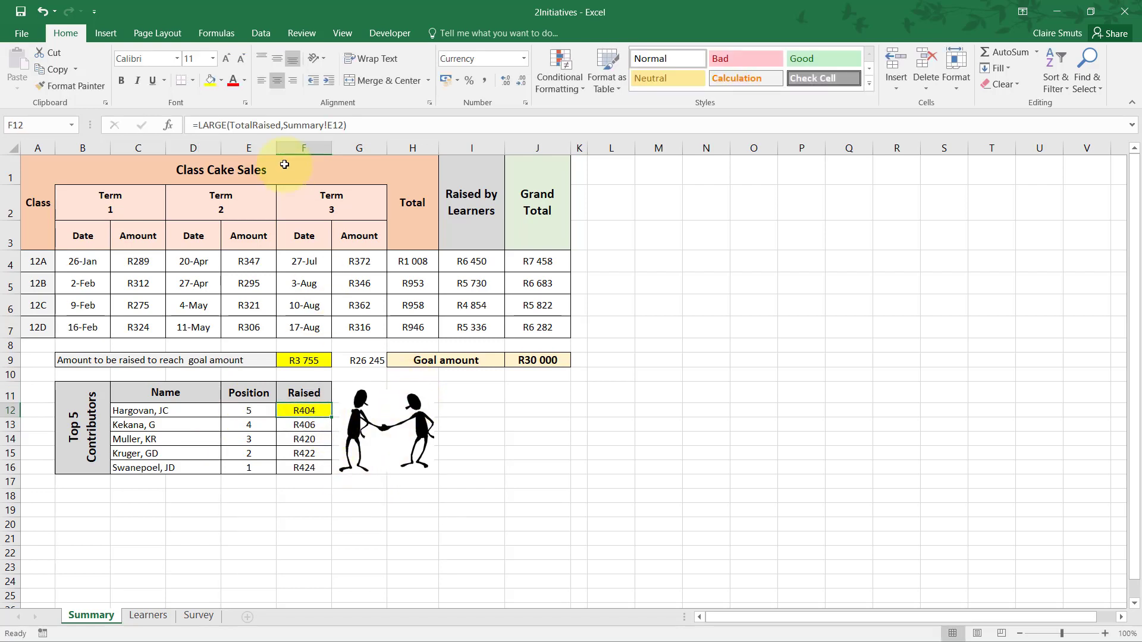
click(378, 124)
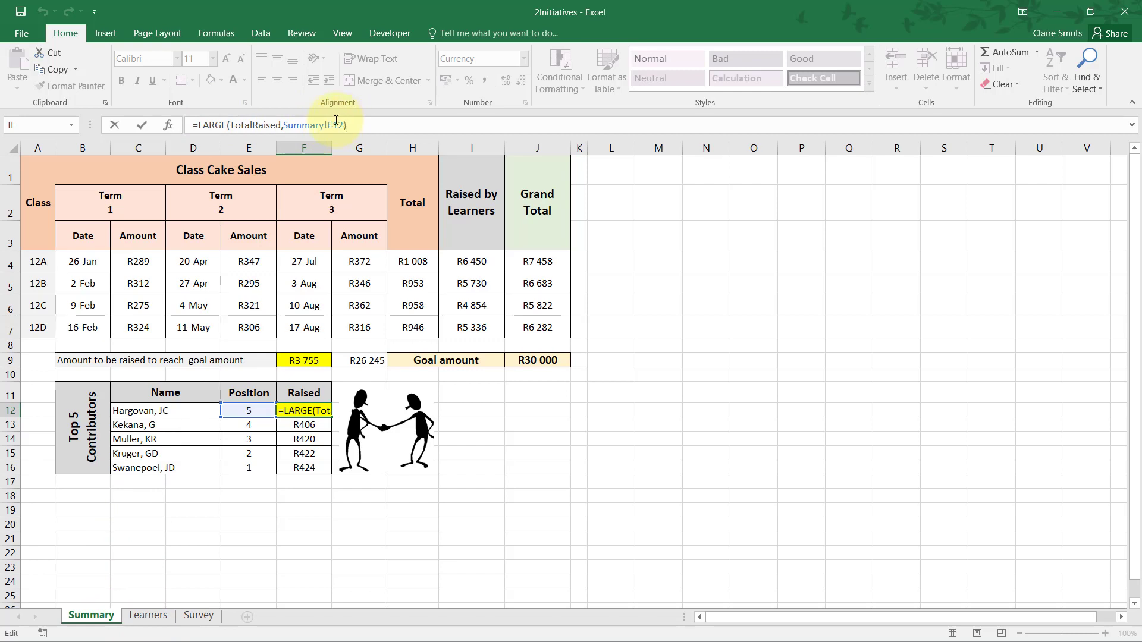
click(305, 125)
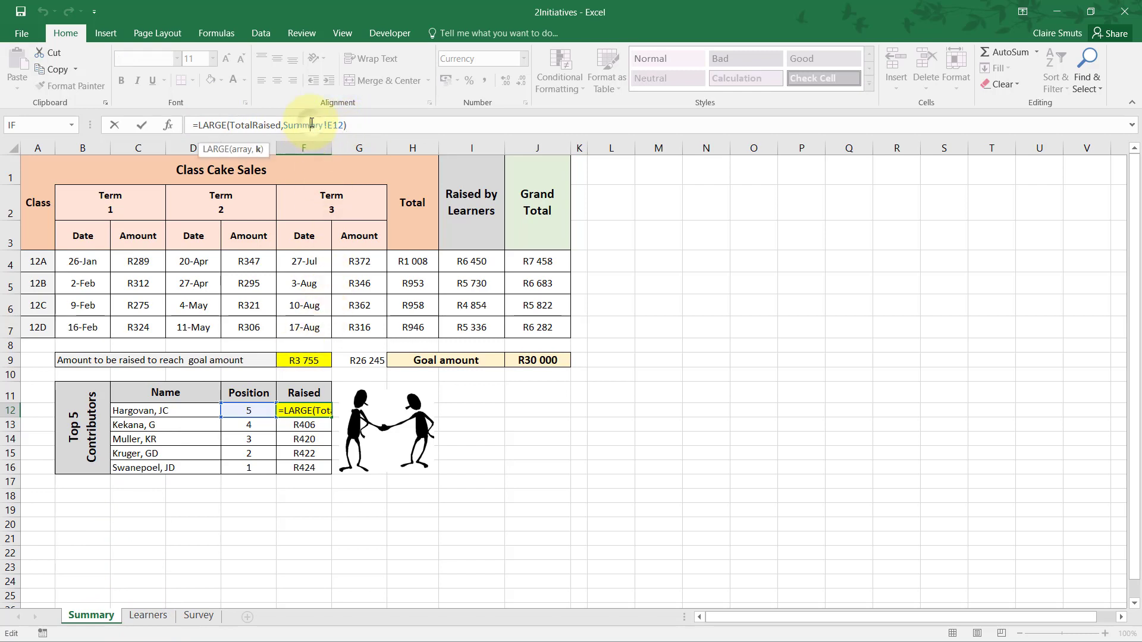
click(252, 125)
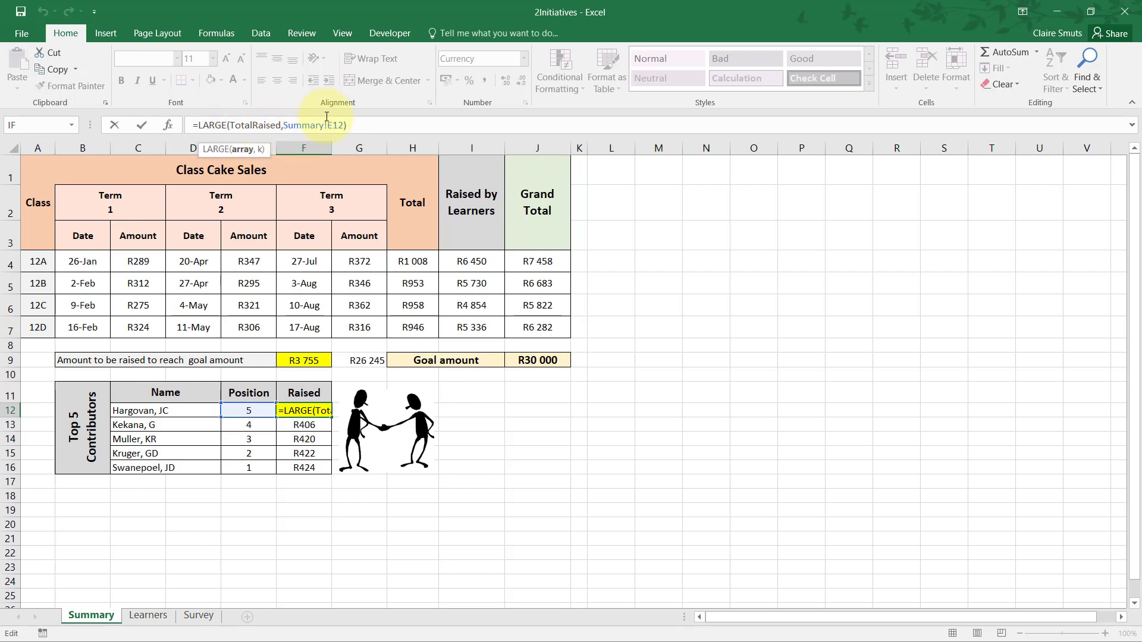
click(354, 126)
key(Return)
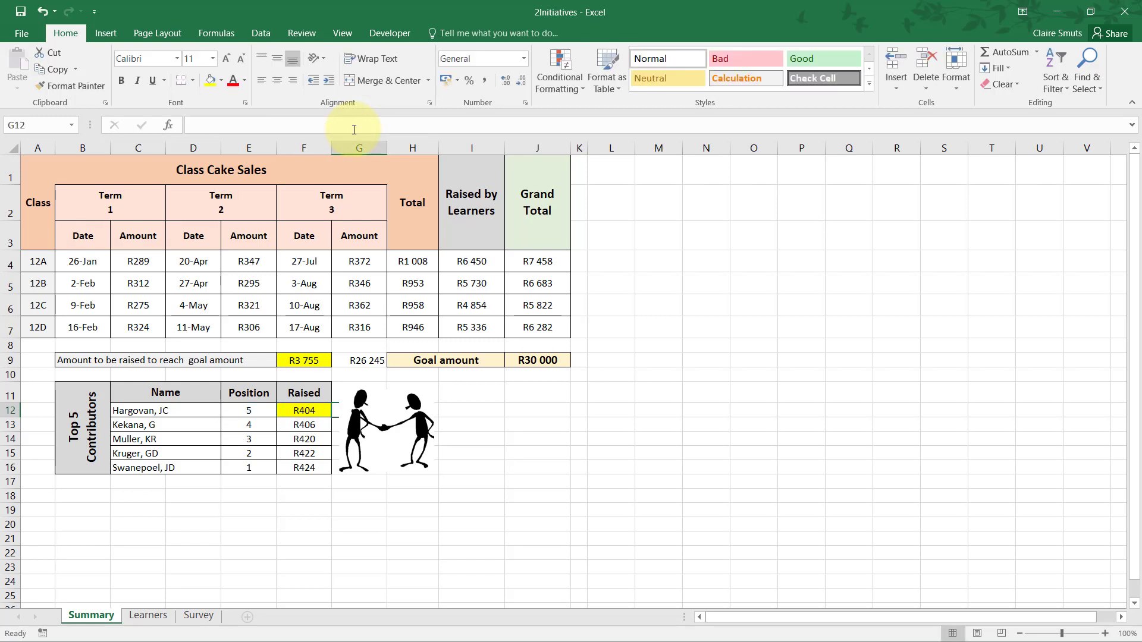
Try filling the LARGE formula from F12 down to F16, and undo the fill.
click(323, 412)
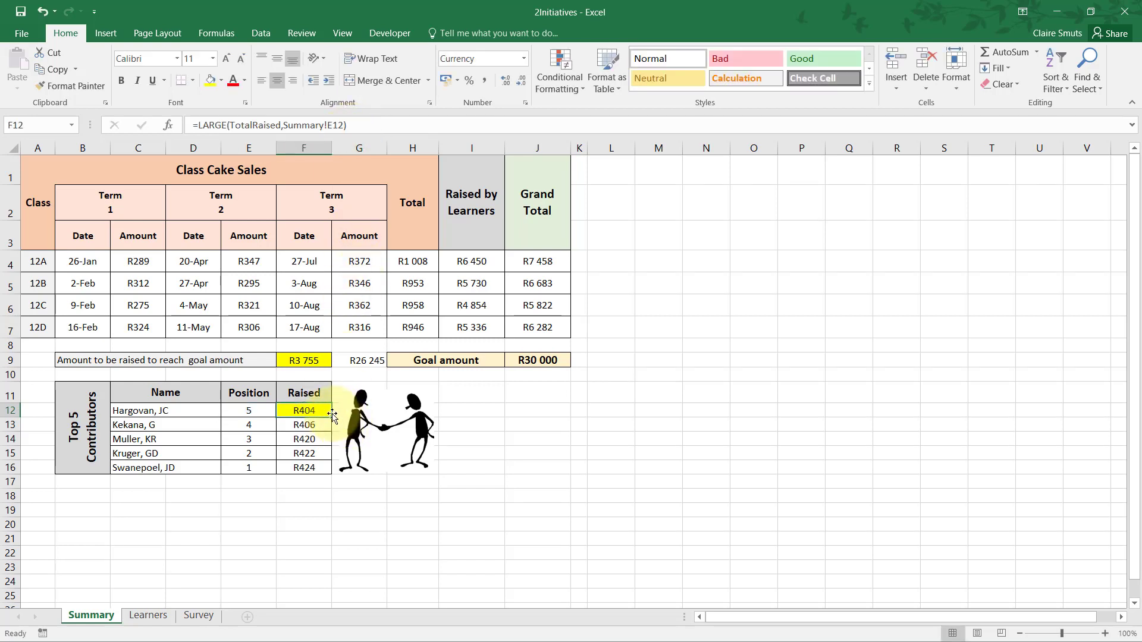
click(333, 420)
click(326, 411)
drag(333, 418, 333, 474)
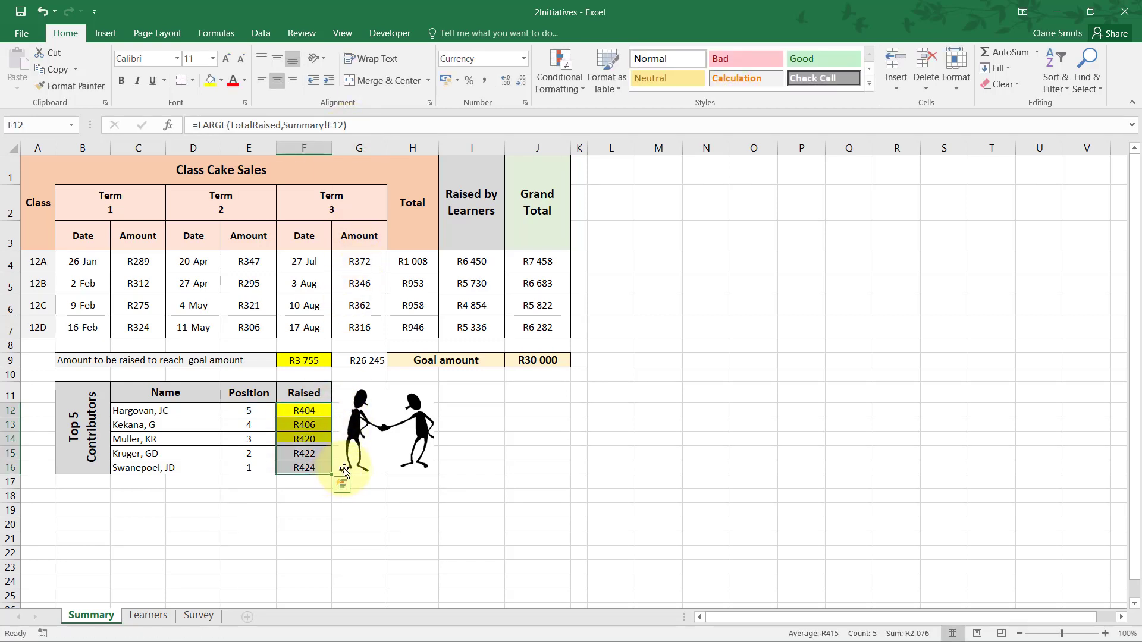
click(42, 10)
click(540, 418)
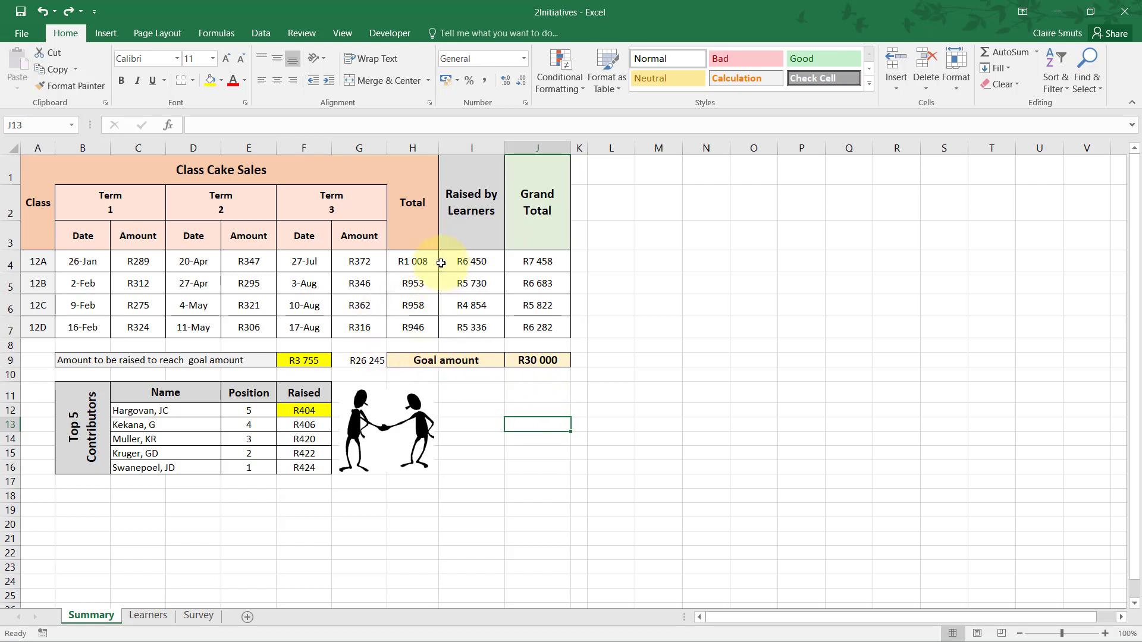
Name the class totals range H4:H7 on the Summary worksheet Test.
drag(414, 256, 413, 327)
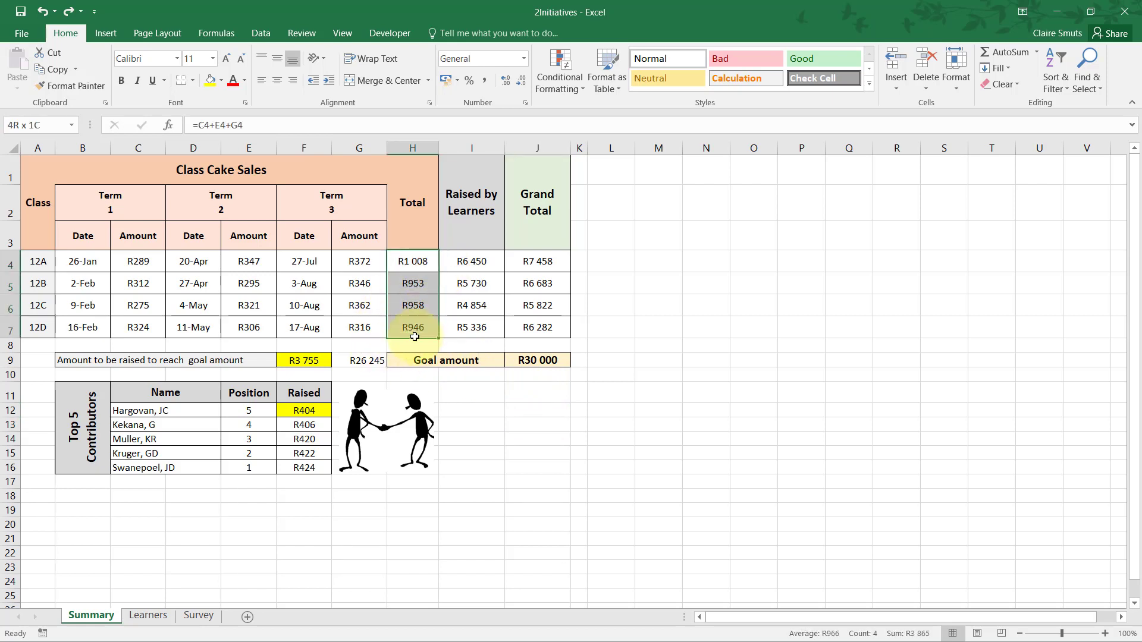
click(26, 124)
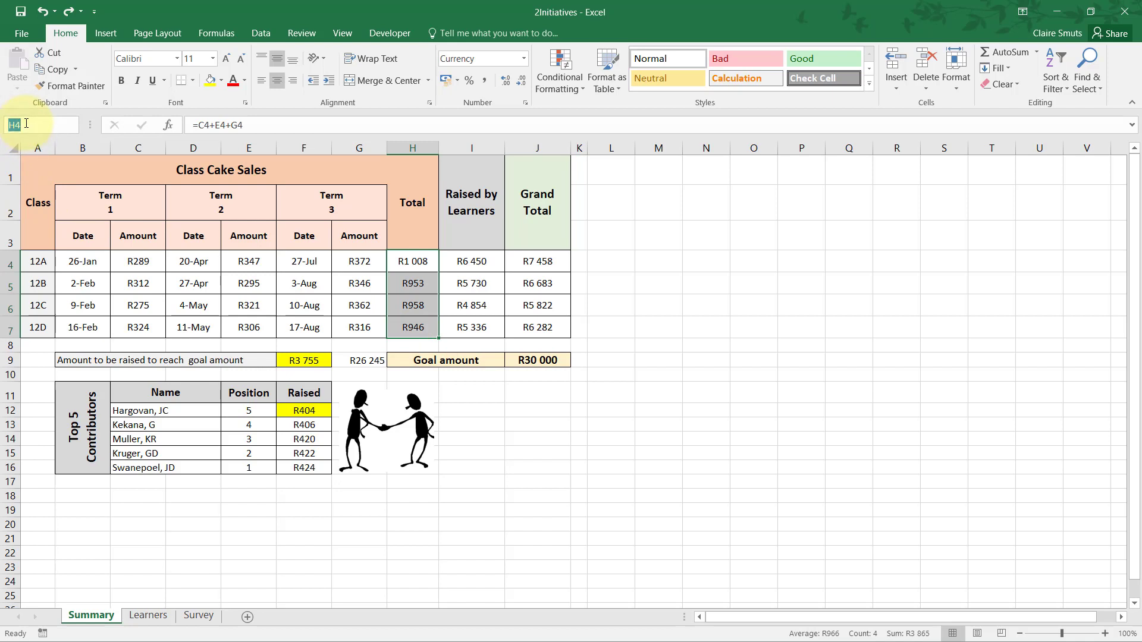
text(tES)
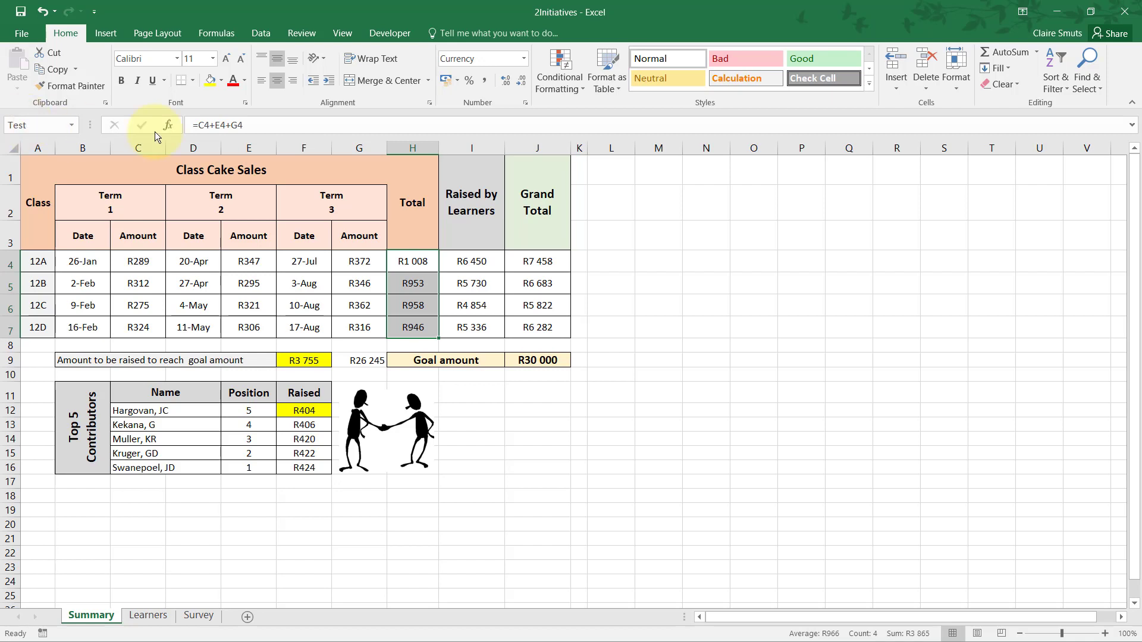
Enter the trial formula =SUM(Test) in M4 using the totals range H4:H7.
click(672, 261)
text(=SUM()
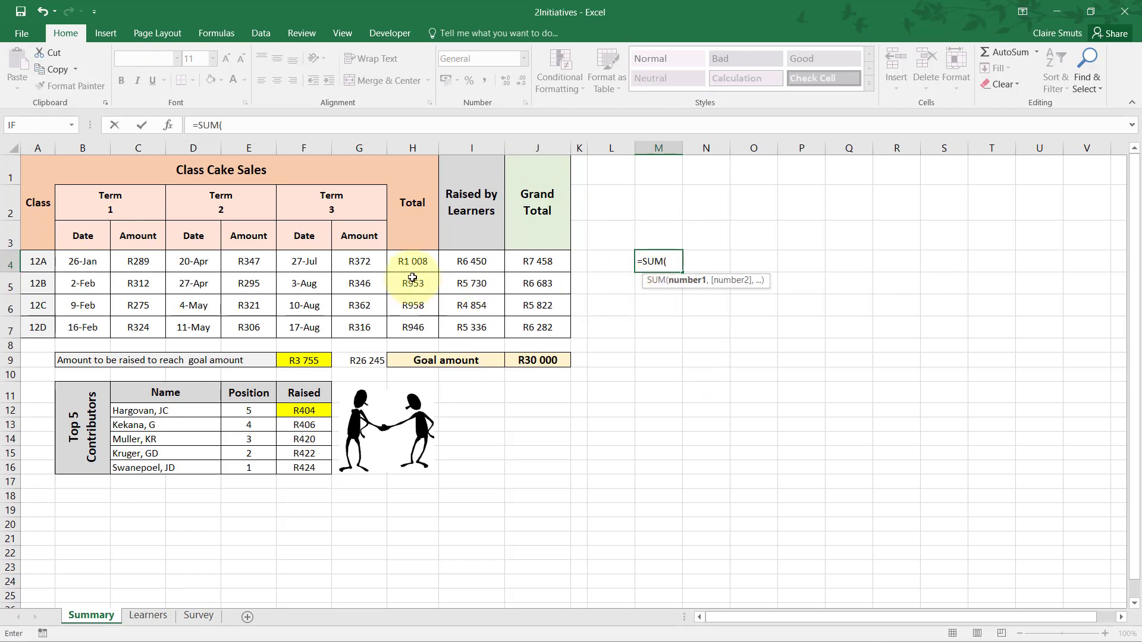
drag(410, 260, 408, 328)
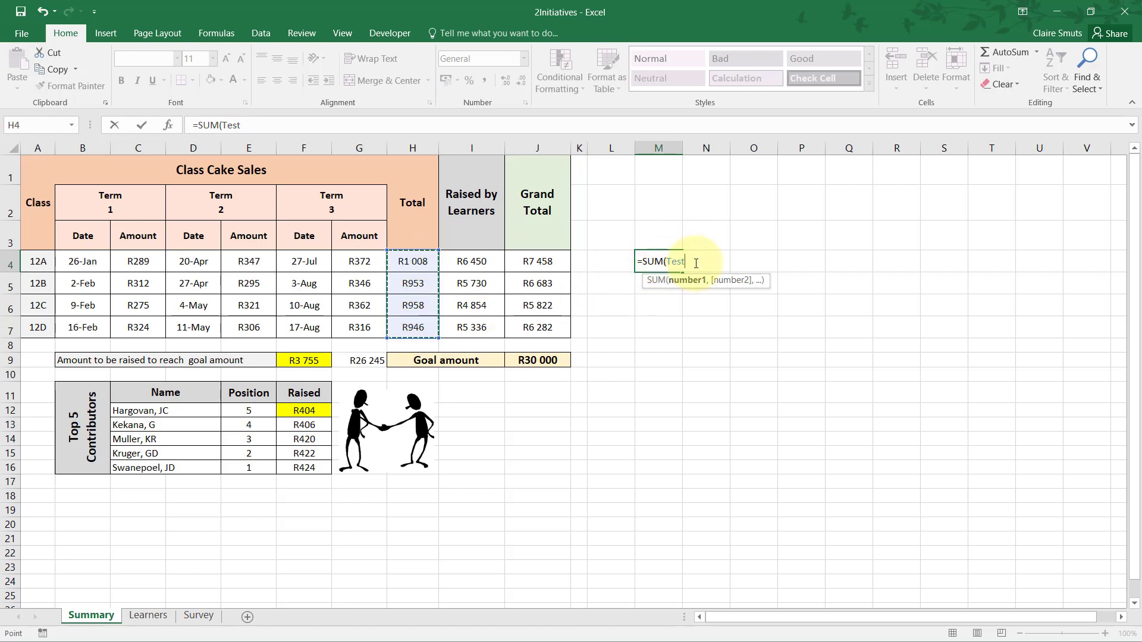
key(Tab)
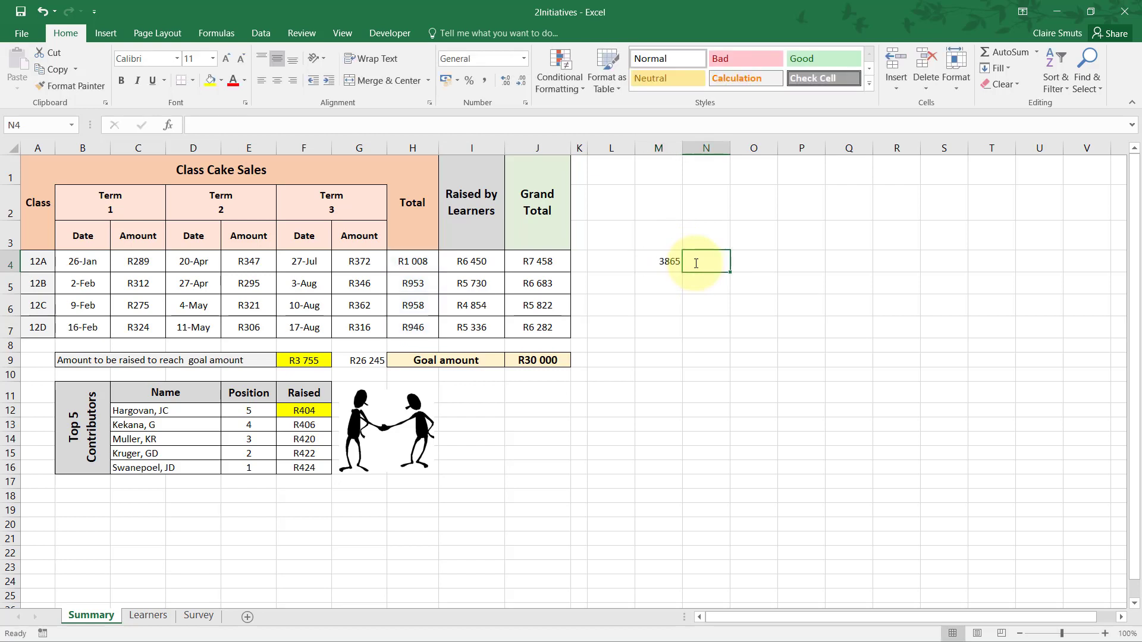
Inspect the Test argument of the SUM formula in M4, and clear the cell.
click(675, 268)
double_click(670, 263)
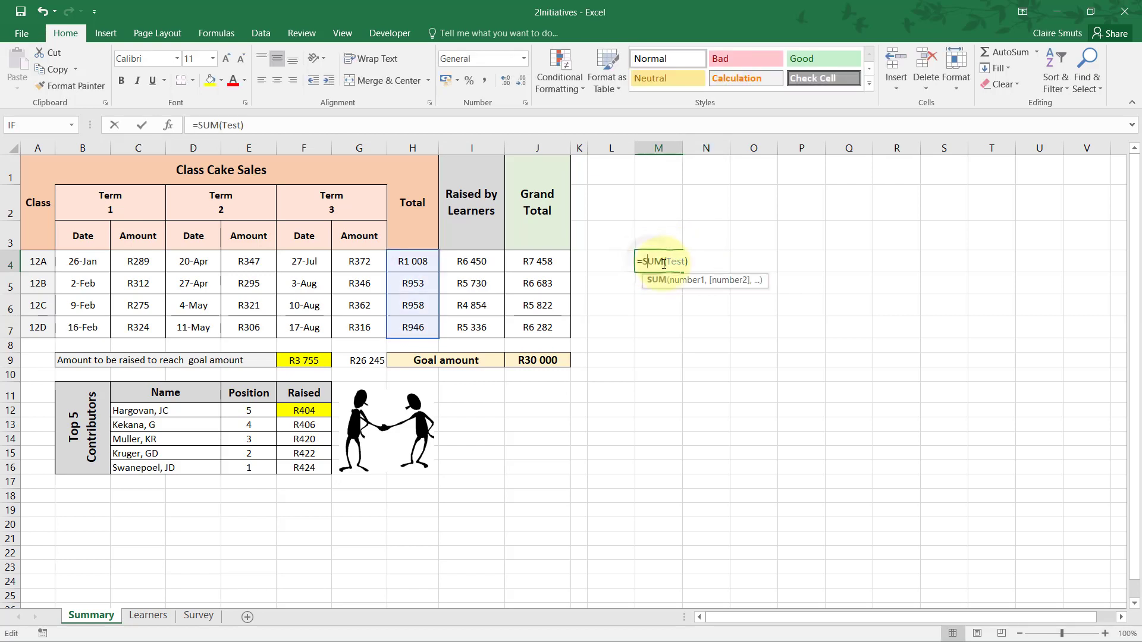
drag(667, 262, 685, 262)
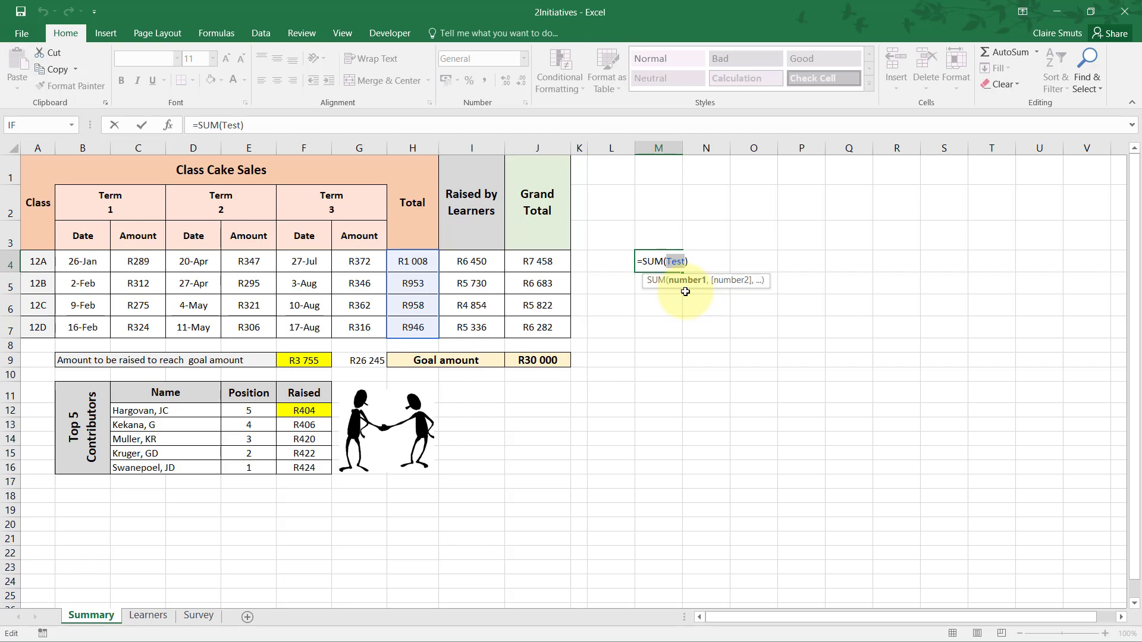
key(Tab)
click(668, 259)
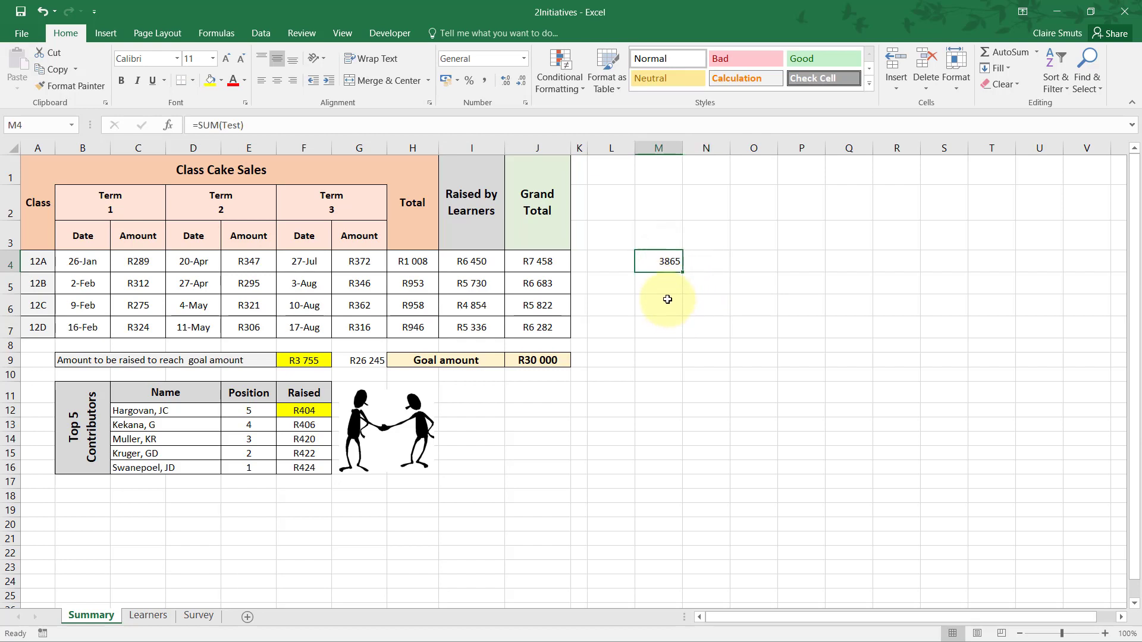
key(Delete)
click(612, 280)
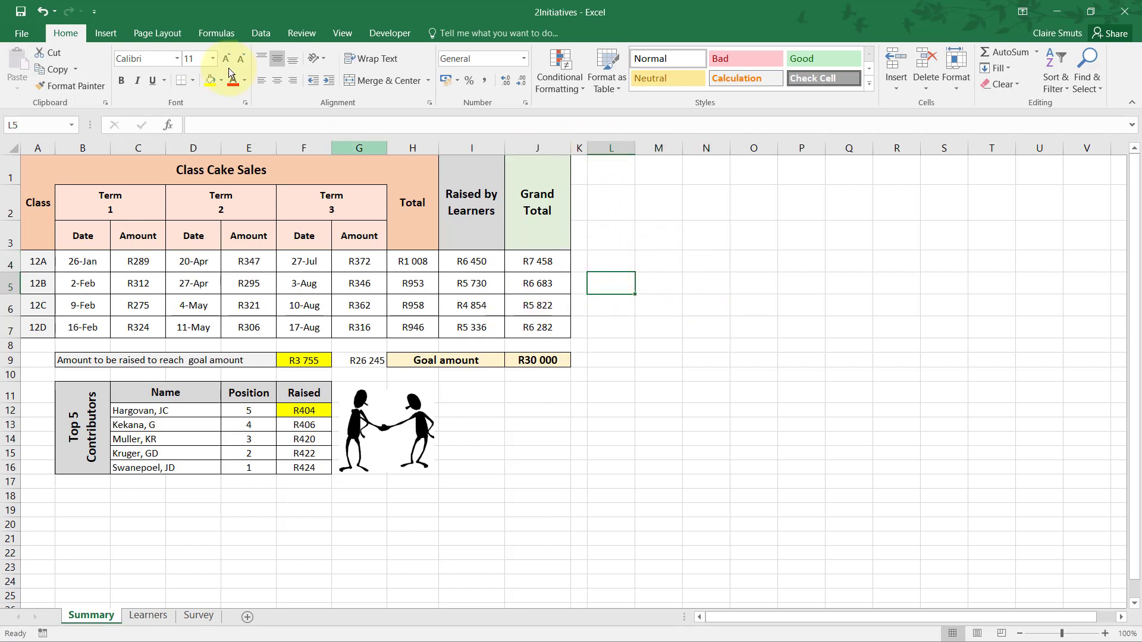
Review the defined names TotalRaised and Test in the Name Manager, and delete the name Test.
click(216, 35)
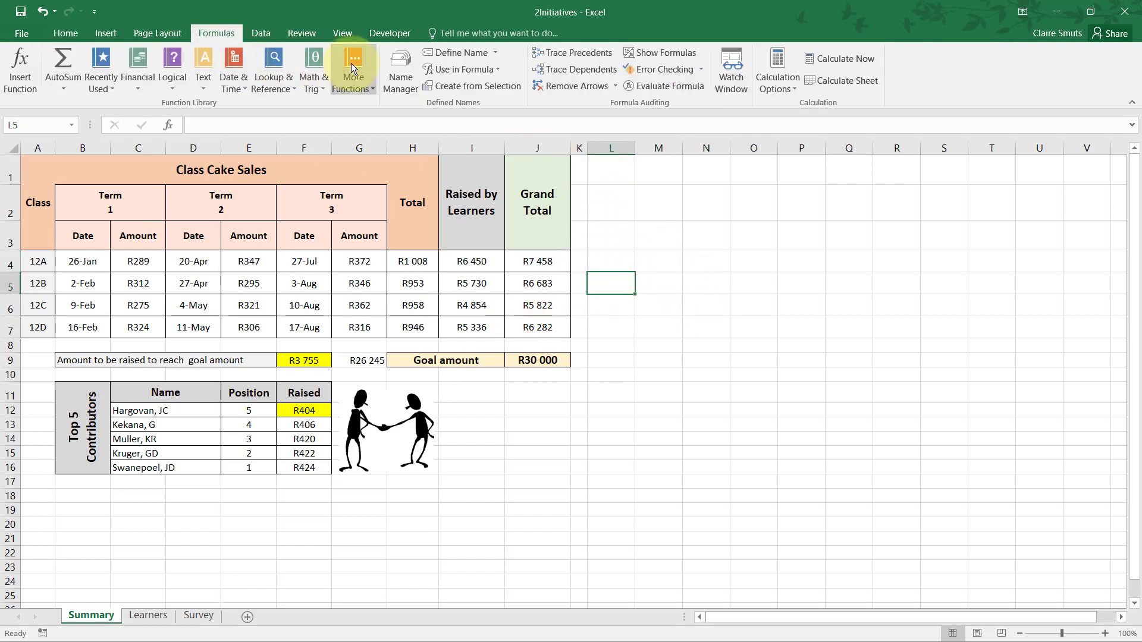
click(395, 84)
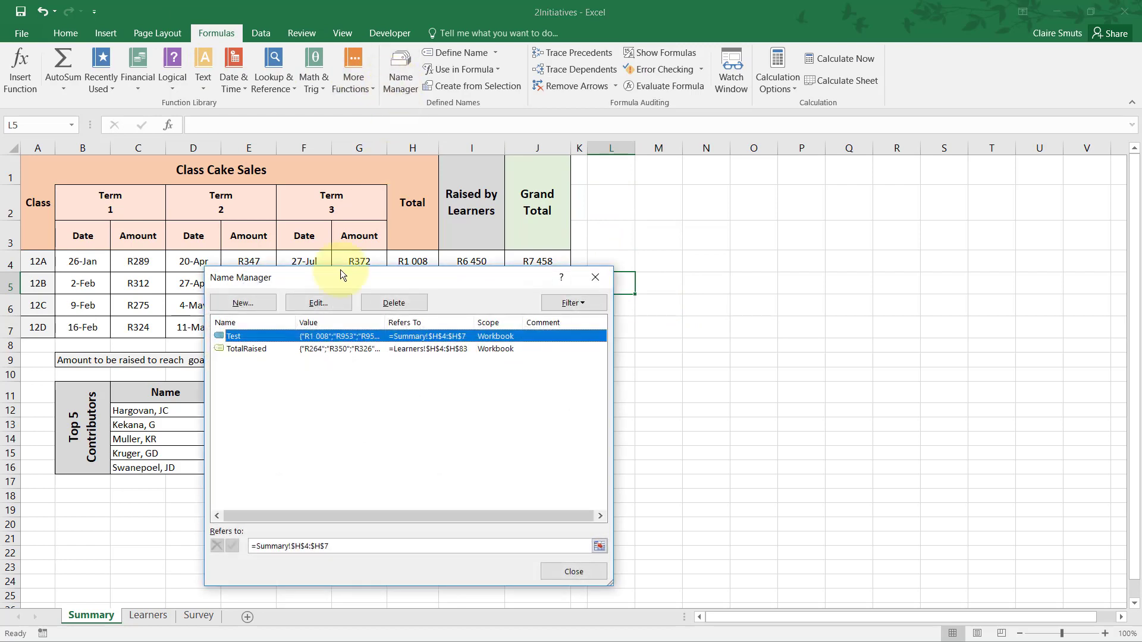
click(249, 348)
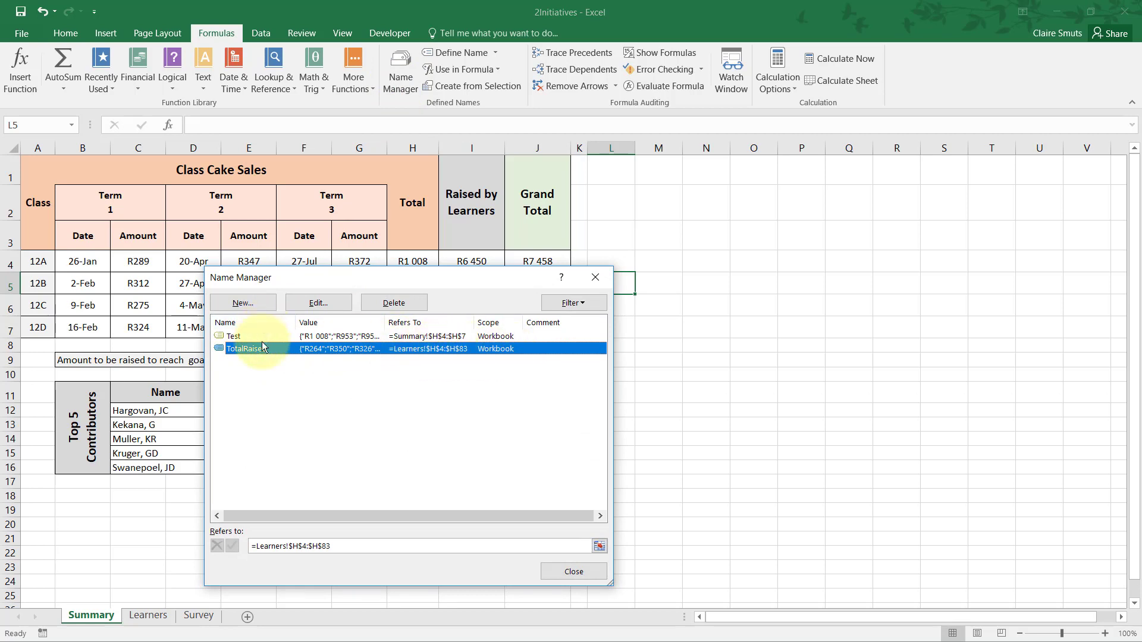
click(242, 335)
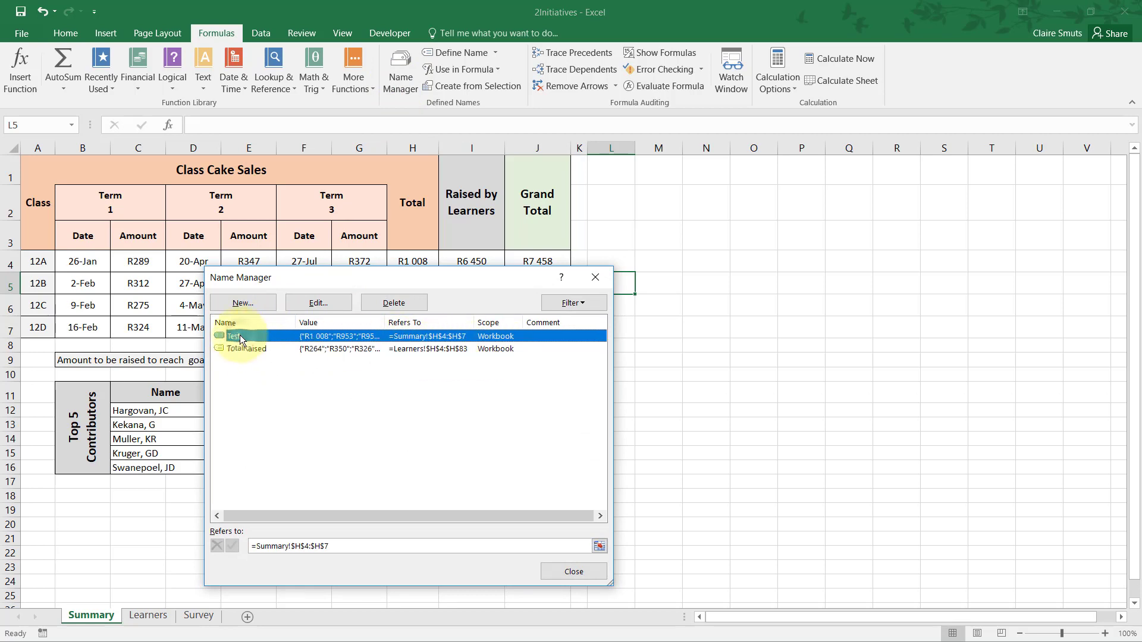
click(400, 304)
click(619, 367)
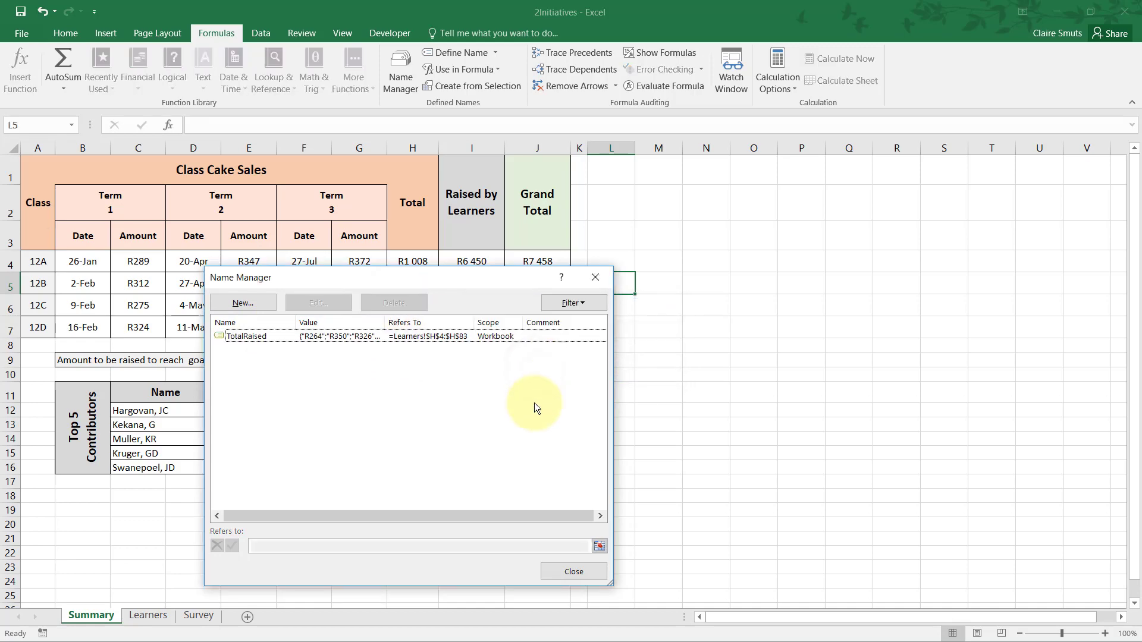
click(592, 571)
Check question 2.4 in the exam paper in Acrobat Reader, and show the first rows of the Learners worksheet in Excel.
key(alt+Tab)
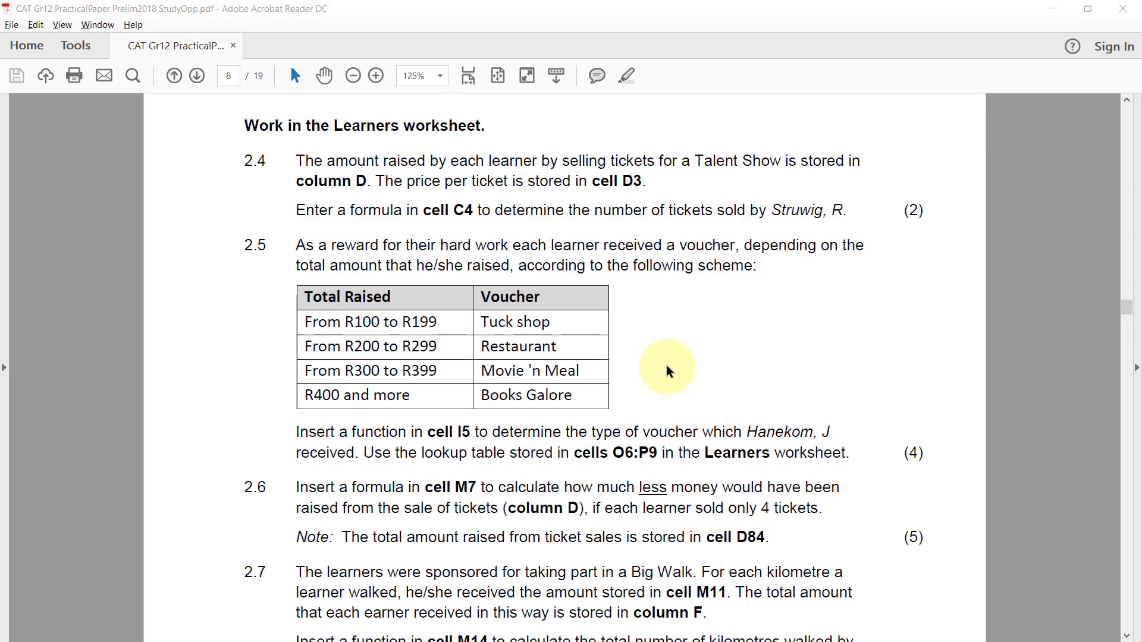
key(alt+Tab)
click(148, 619)
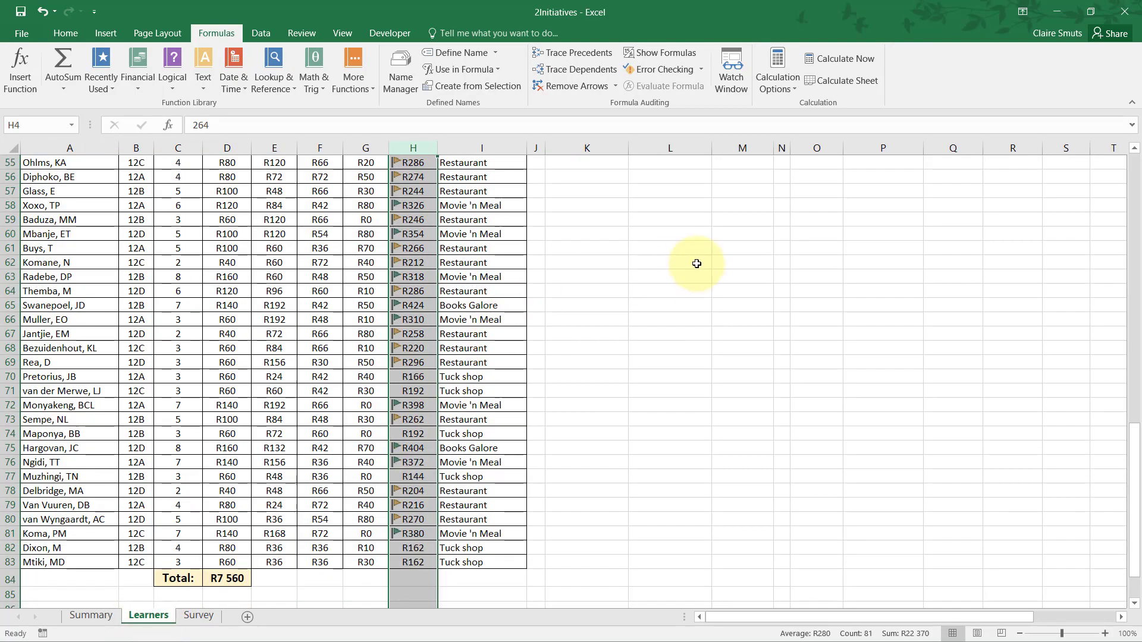
key(alt+Tab)
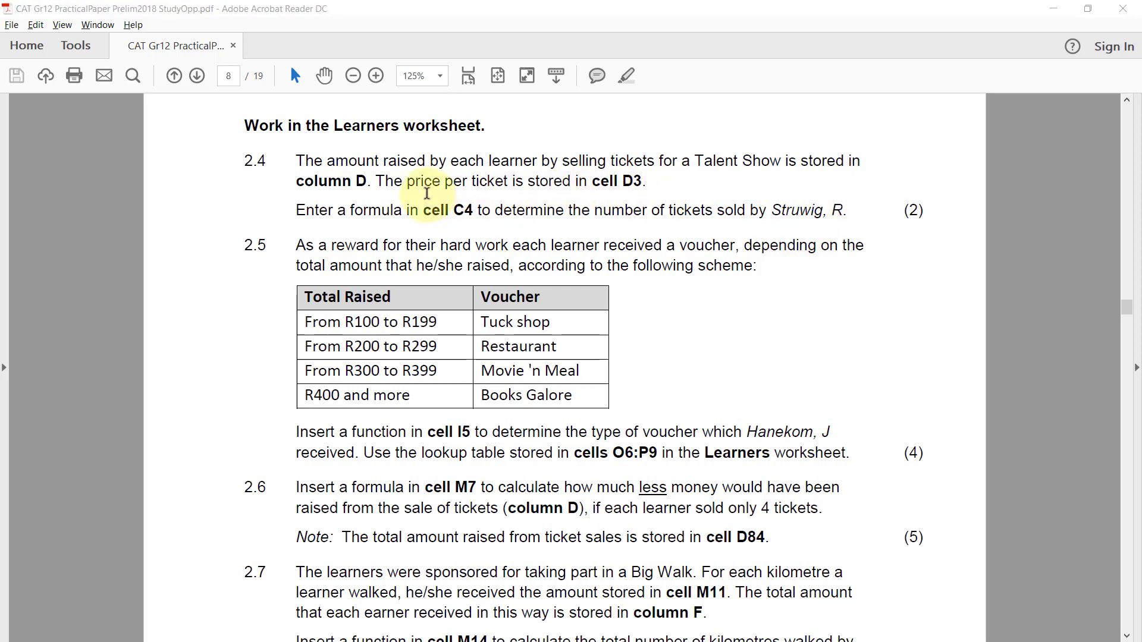
key(alt+Tab)
scroll(428, 376, up, 16)
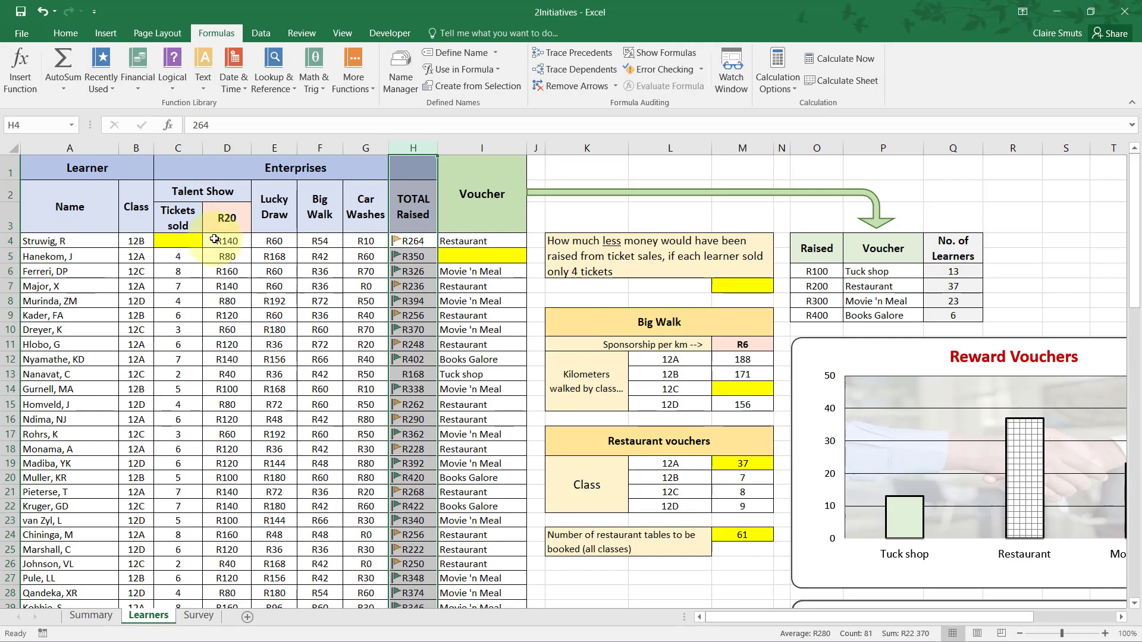
Compare the Talent Show amounts in column D and the ticket price in D3 with question 2.4 of the PDF.
click(216, 241)
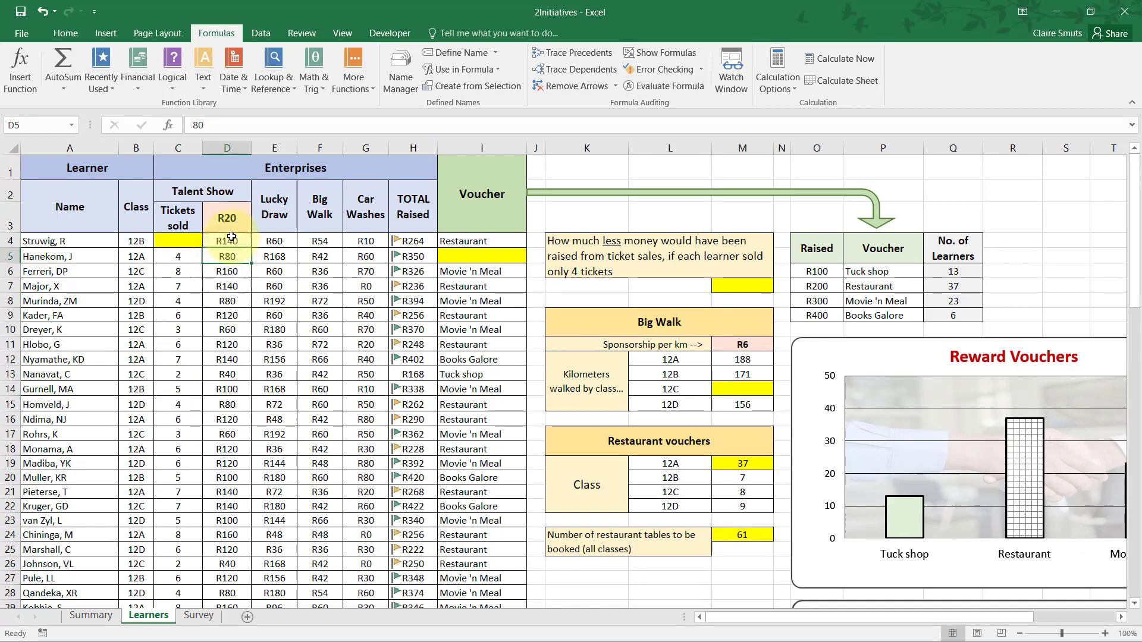
key(alt+Tab)
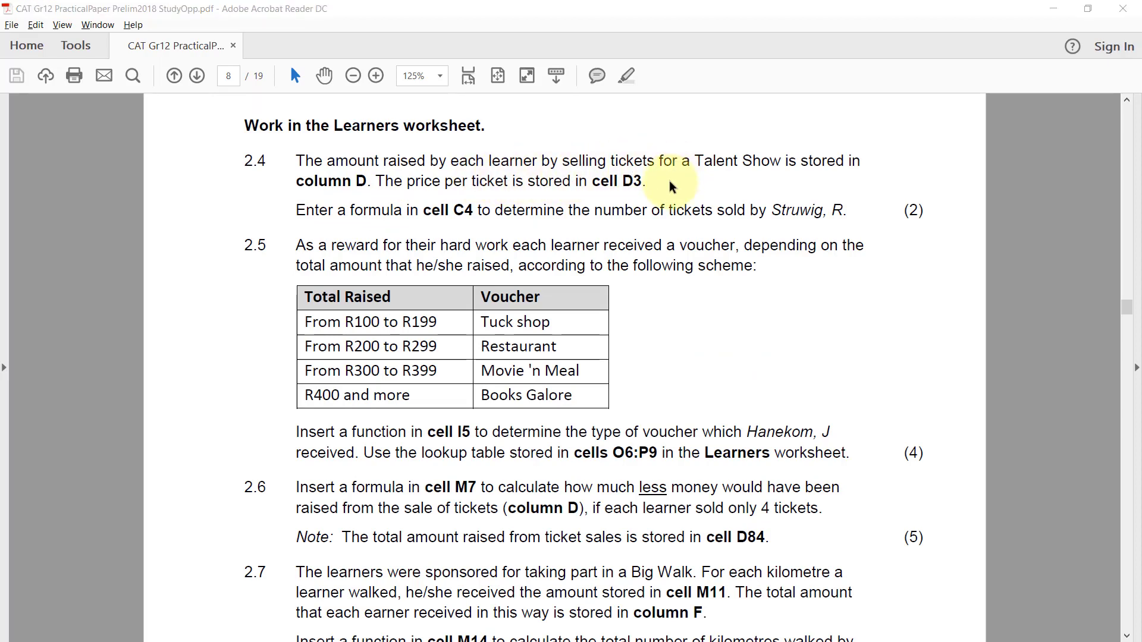
key(alt+Tab)
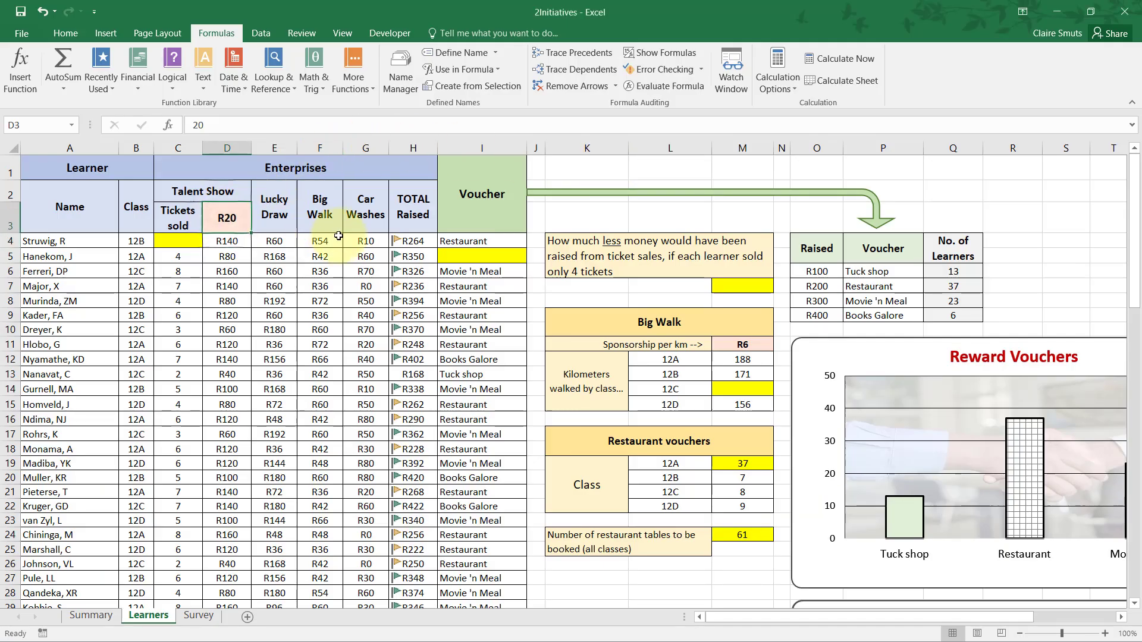
key(alt+Tab)
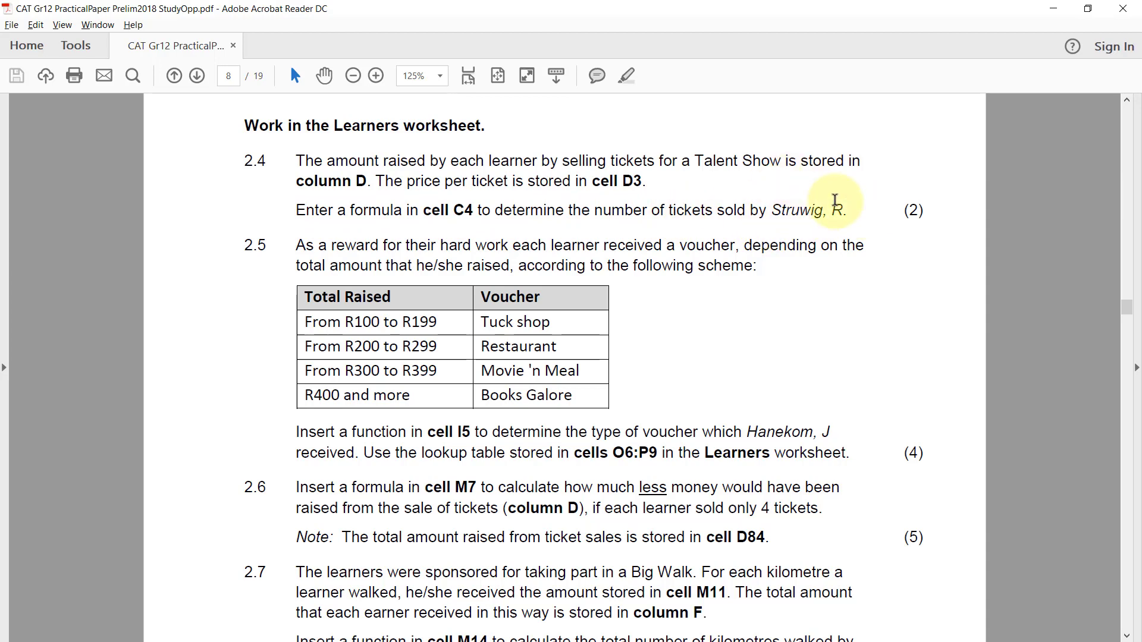
key(alt+Tab)
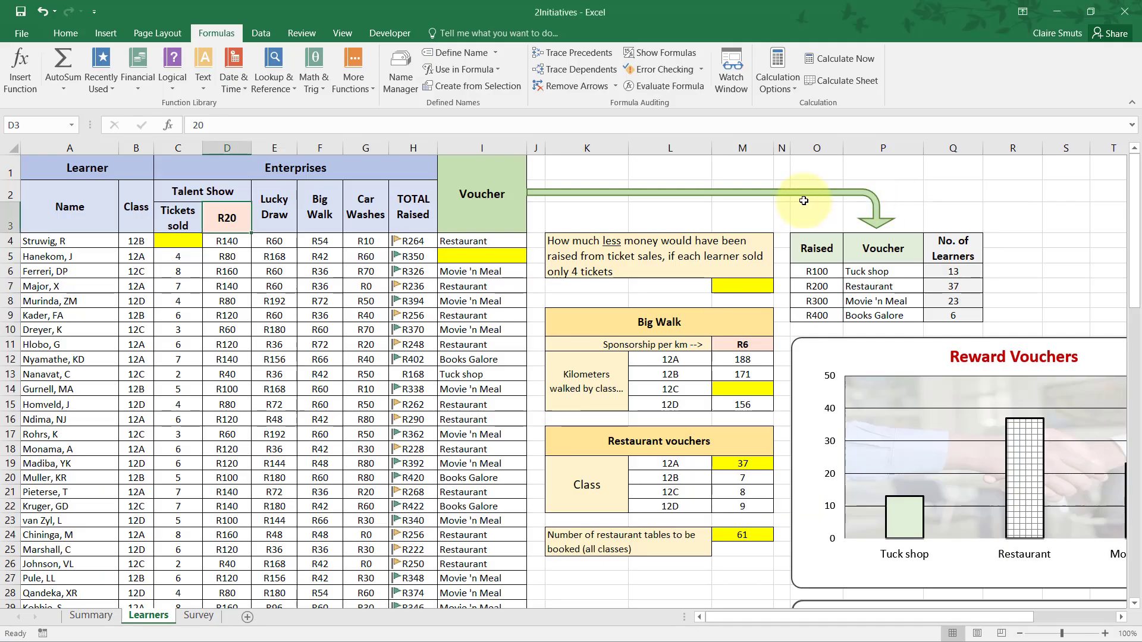
Calculate the number of tickets sold by the first learner in C4 with the formula =D4/D3.
click(189, 246)
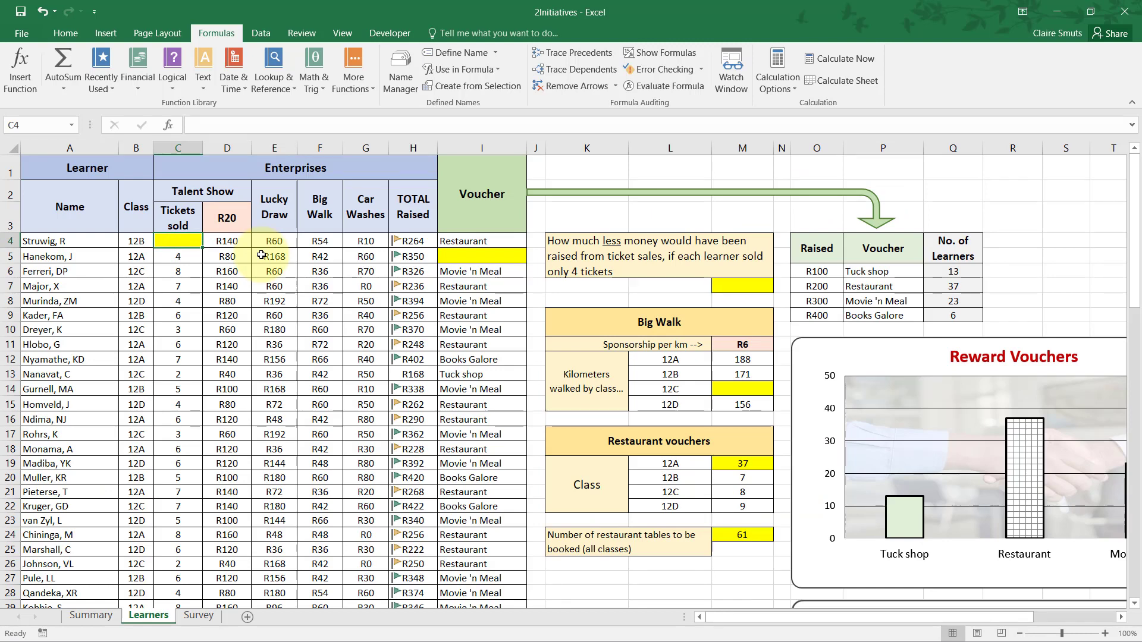
text(=)
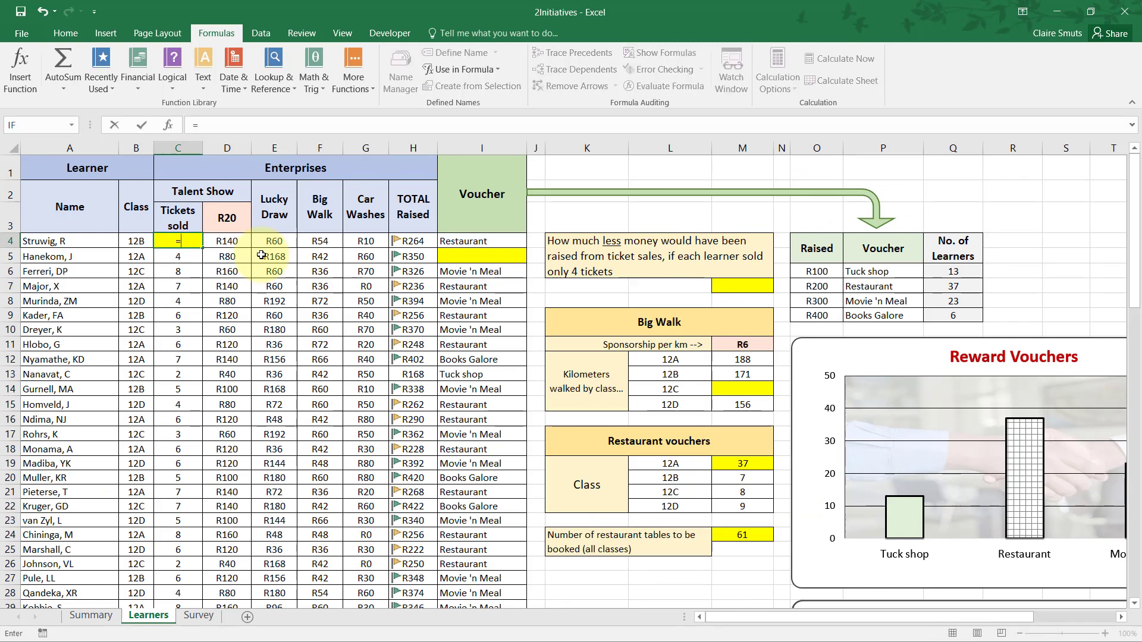
key(Right)
text(/)
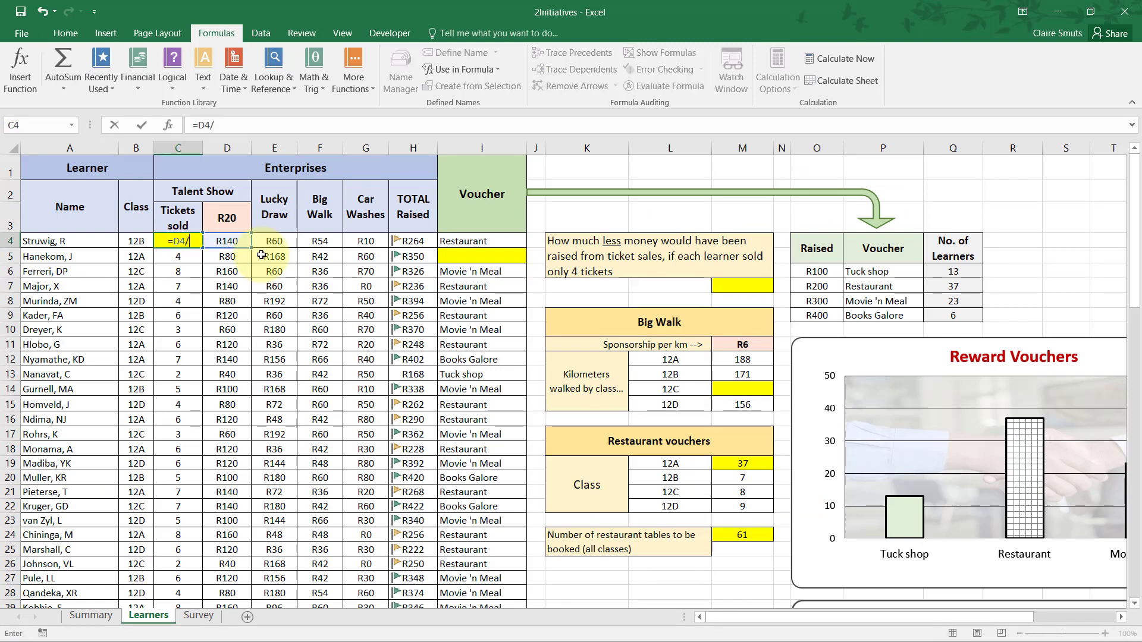
click(235, 217)
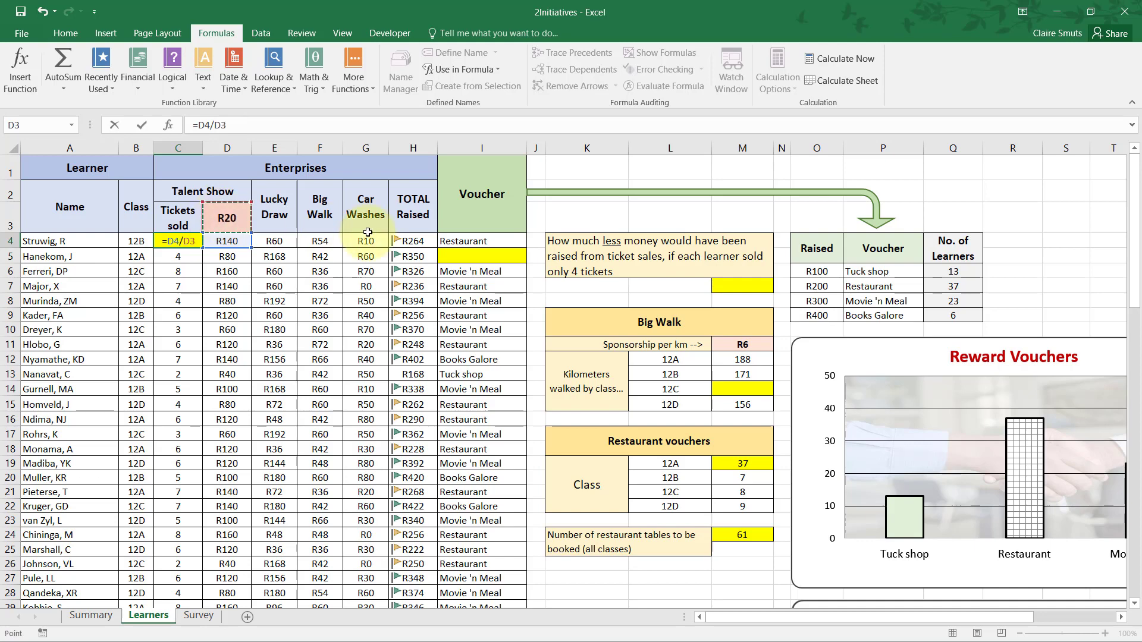
key(Tab)
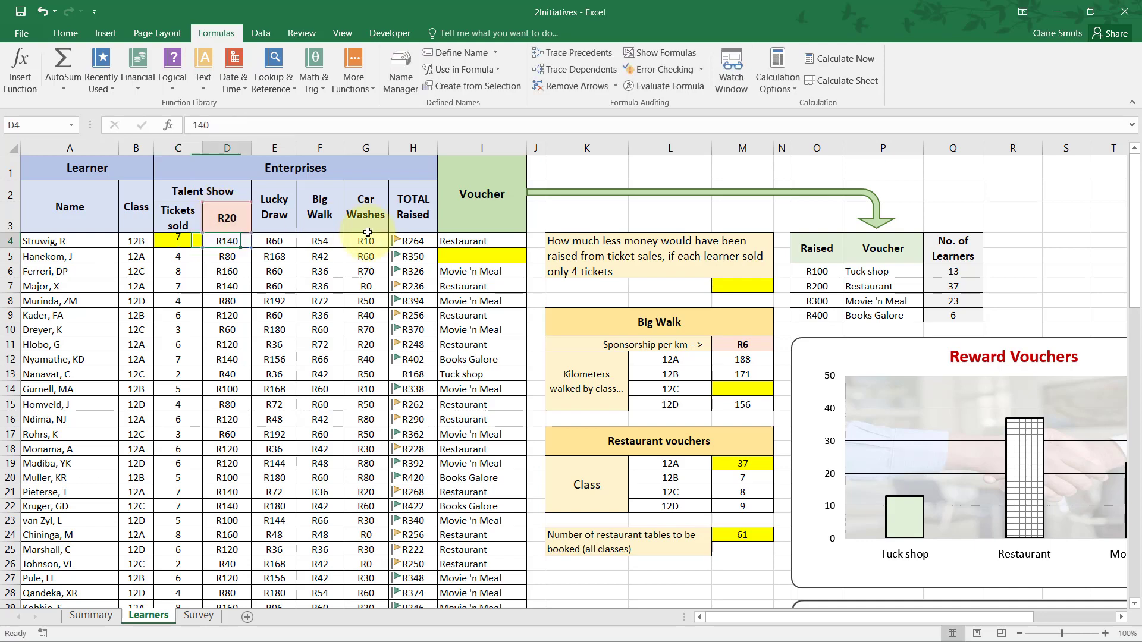
key(Left)
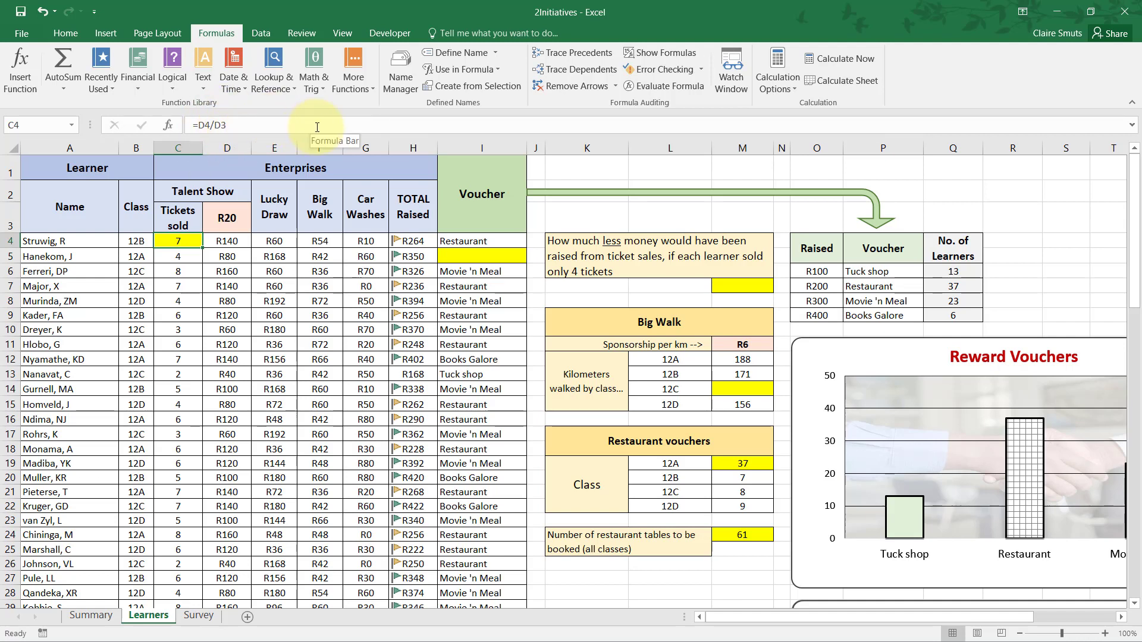
Read question 2.5 in the PDF and locate its learner in row 5 and voucher cell I5 on the Learners worksheet.
key(alt+Tab)
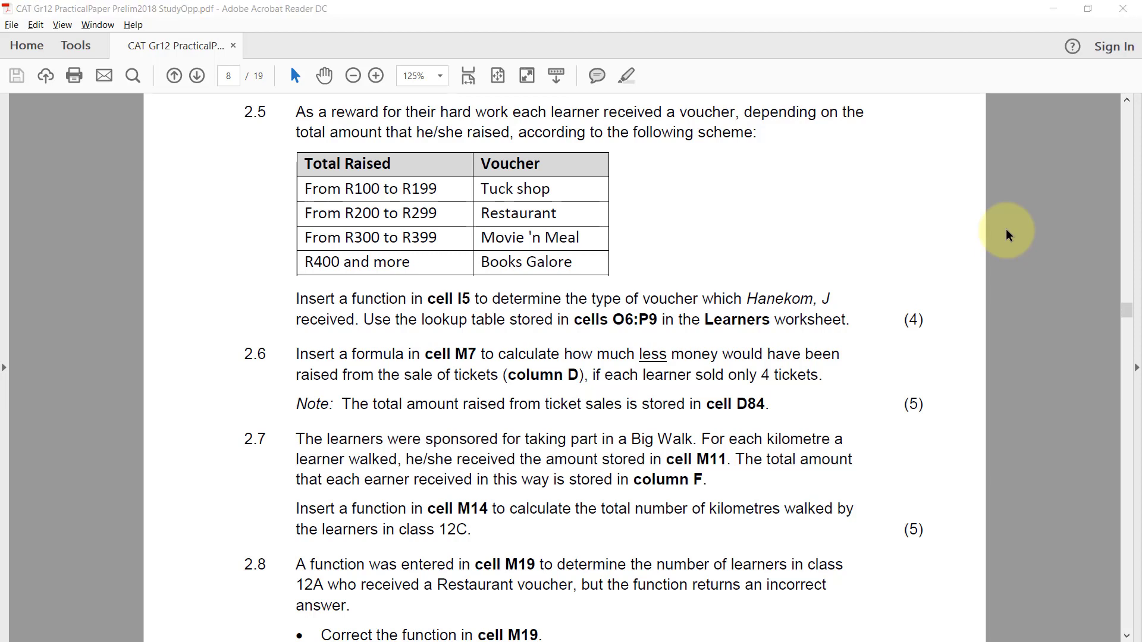
key(alt+Tab)
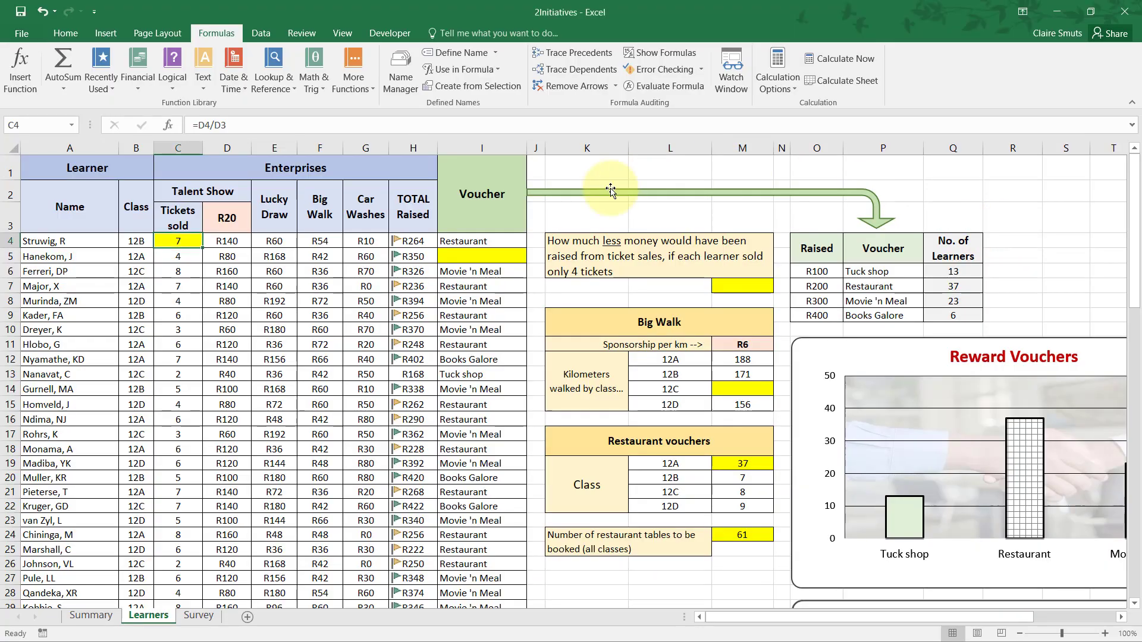
click(452, 257)
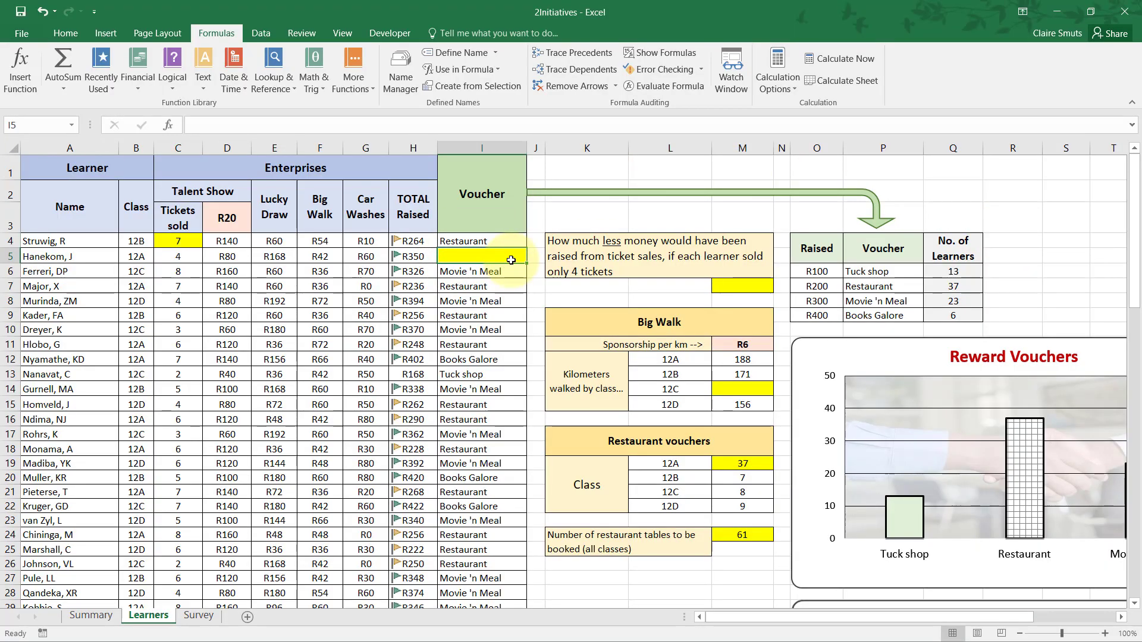
key(alt+Tab)
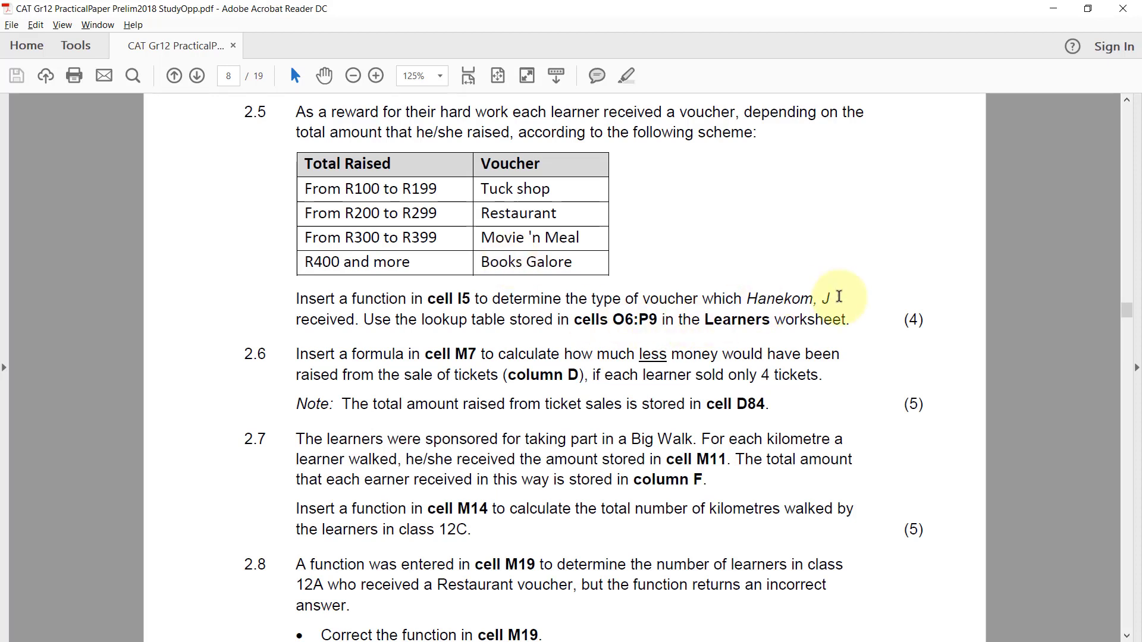
key(alt+Tab)
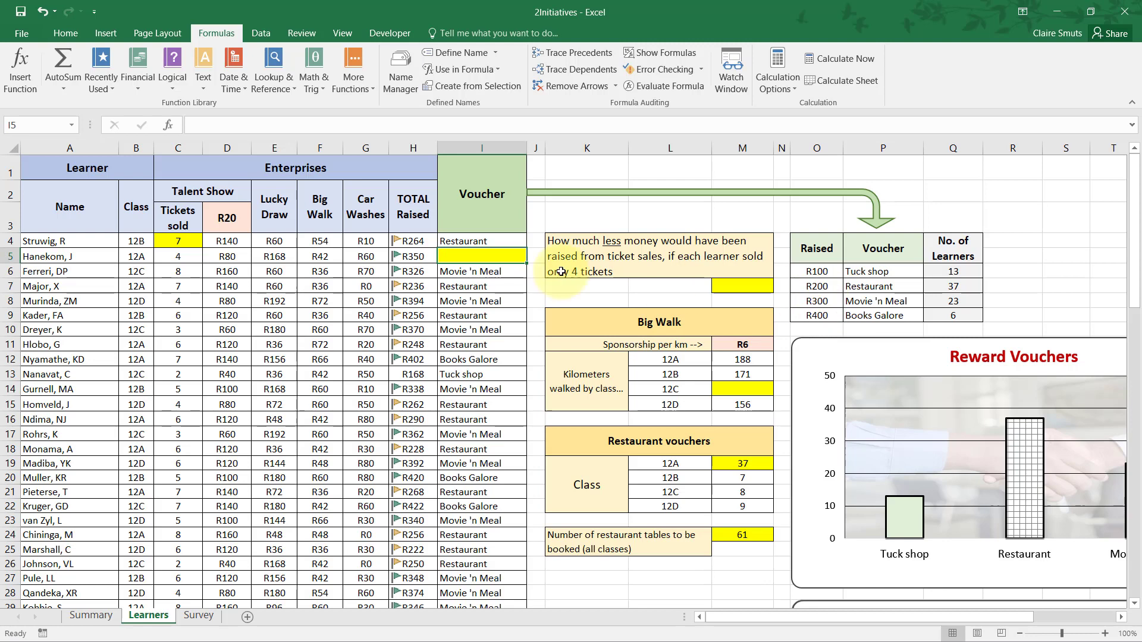
click(9, 256)
click(471, 253)
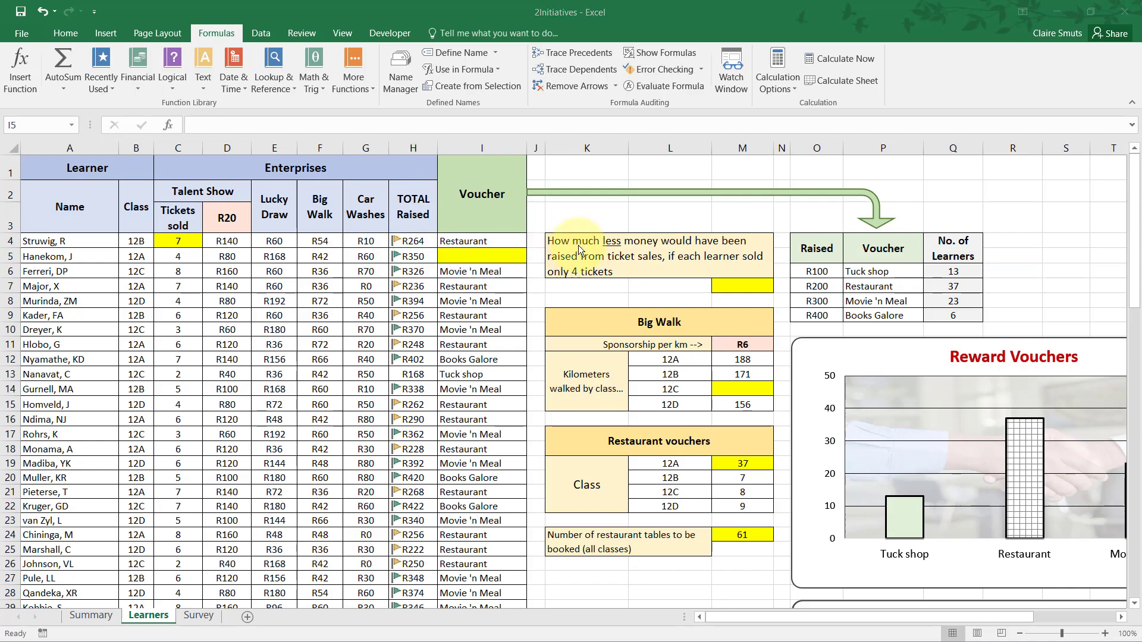
Check question 2.5 in the PDF and examine the raised amounts and voucher names in lookup table O6:P9 on the Learners worksheet.
key(alt+Tab)
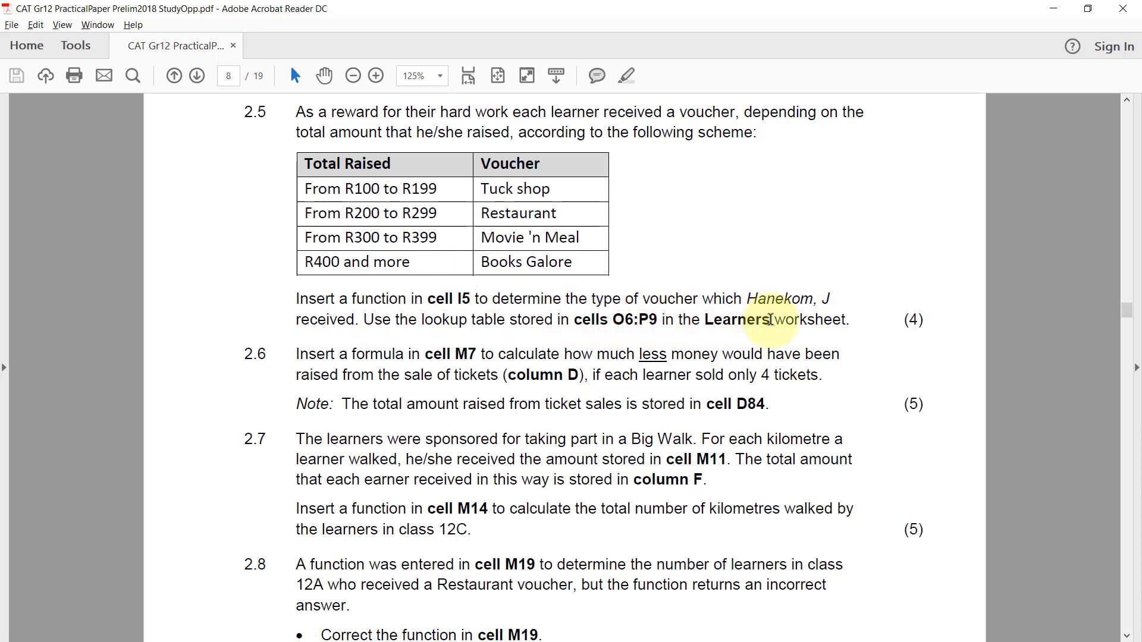
key(alt+Tab)
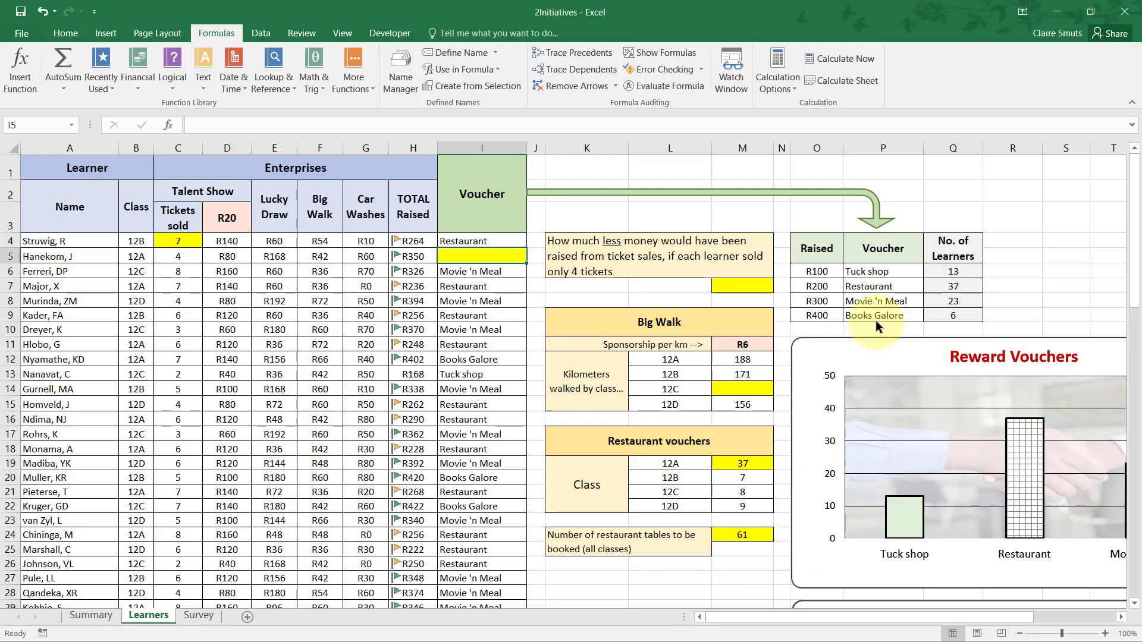
drag(817, 274, 896, 324)
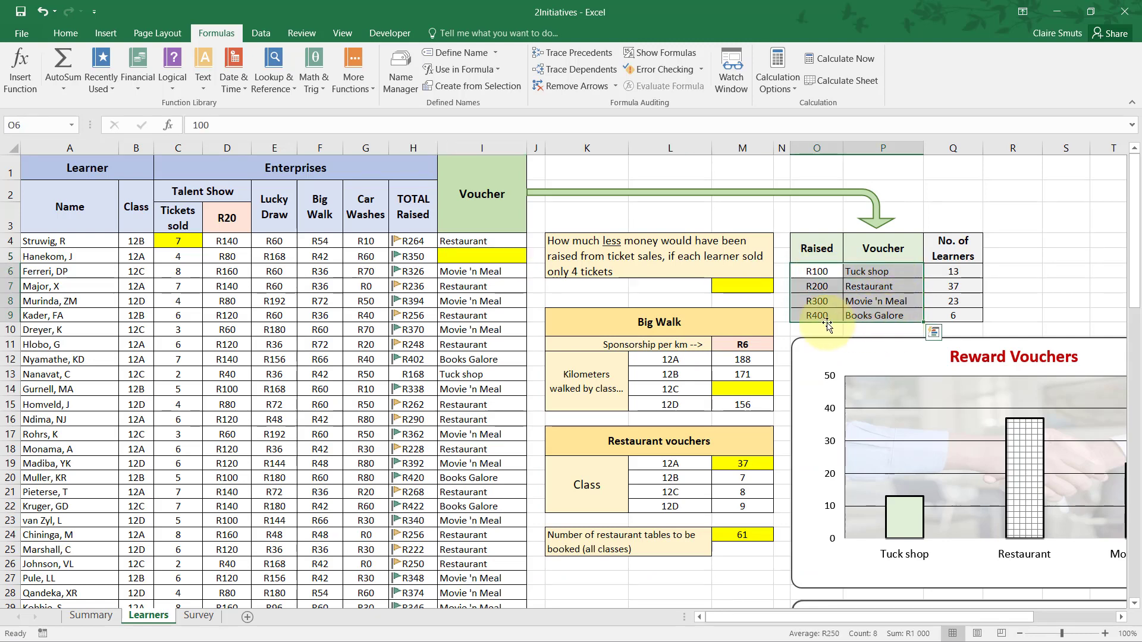
click(817, 295)
click(817, 272)
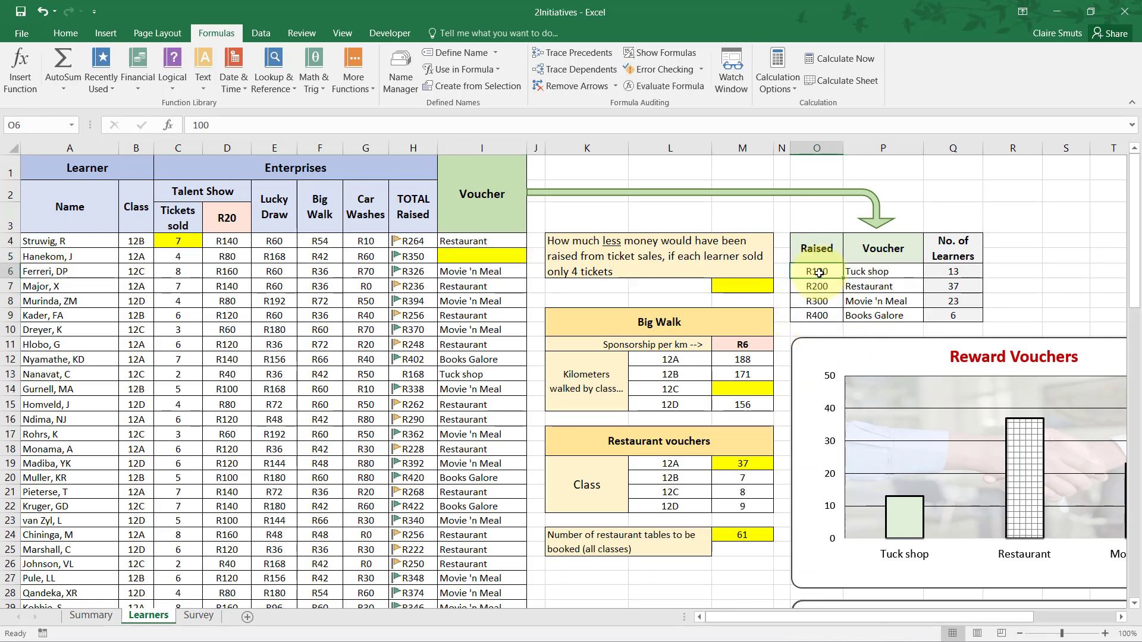
drag(818, 272, 817, 312)
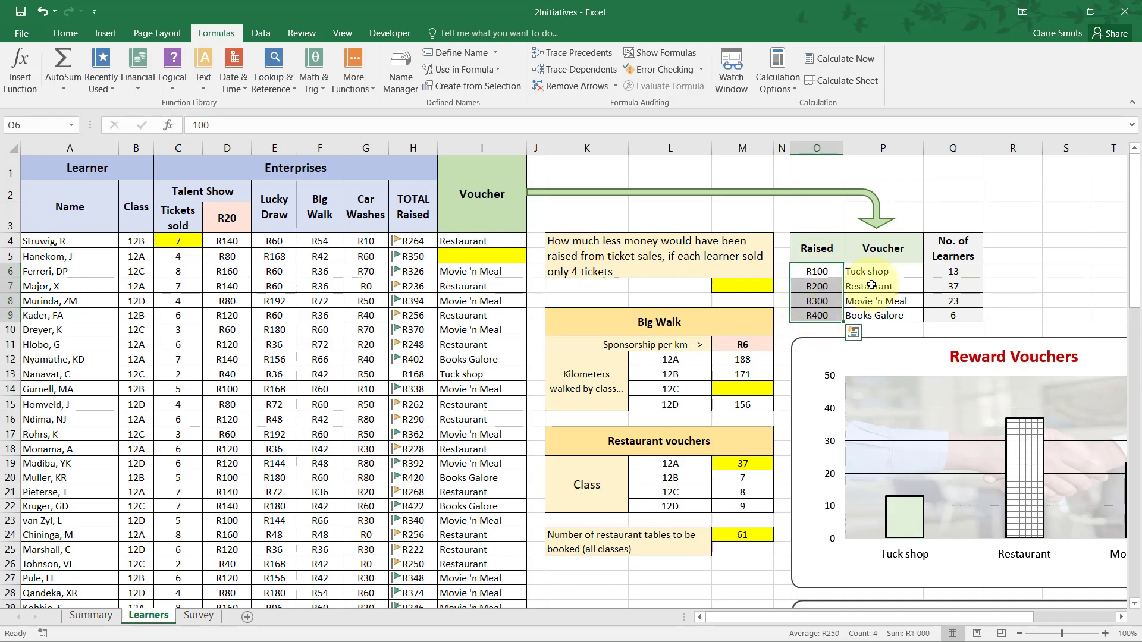
drag(872, 273, 874, 320)
click(817, 249)
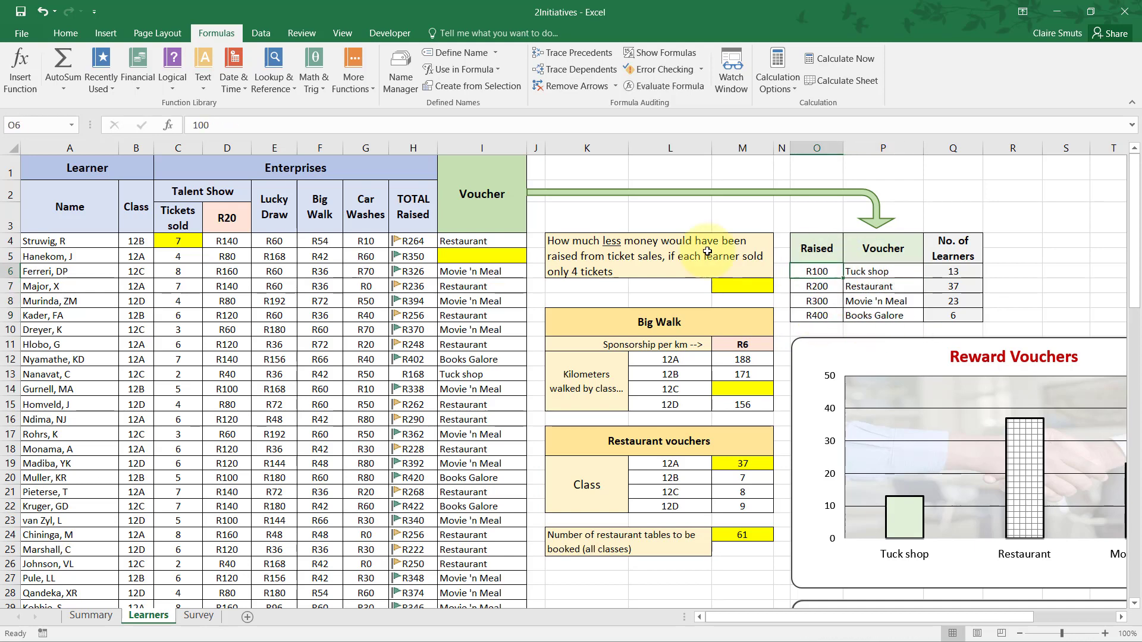
Compare the row 5 learner's total raised in H5 with the lookup table's amounts and the matching voucher in column P.
click(484, 254)
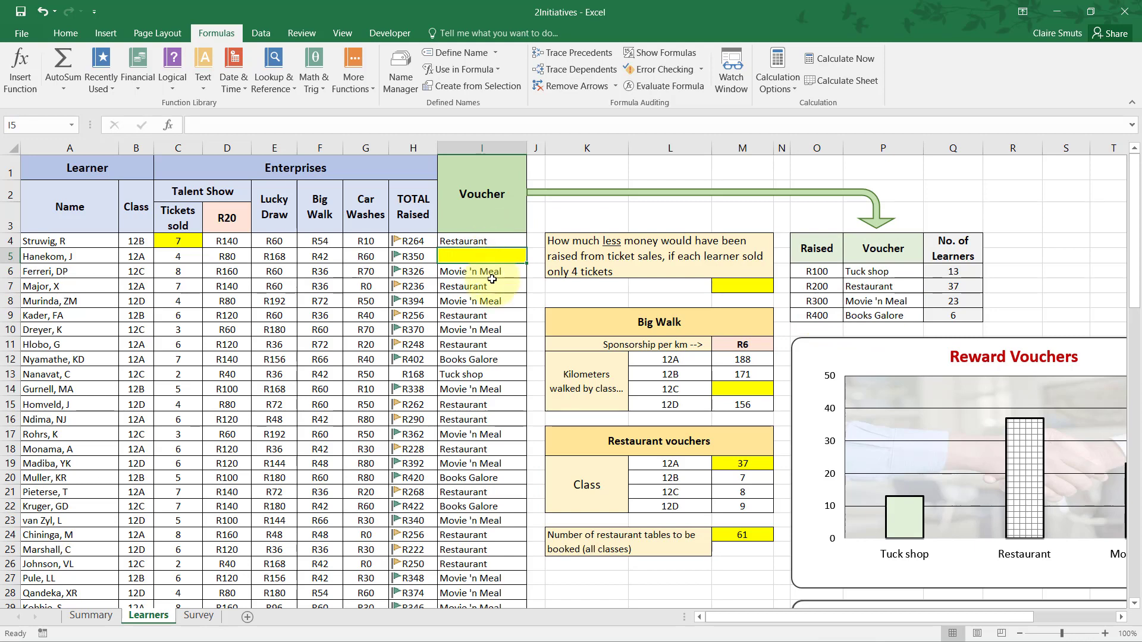
click(413, 256)
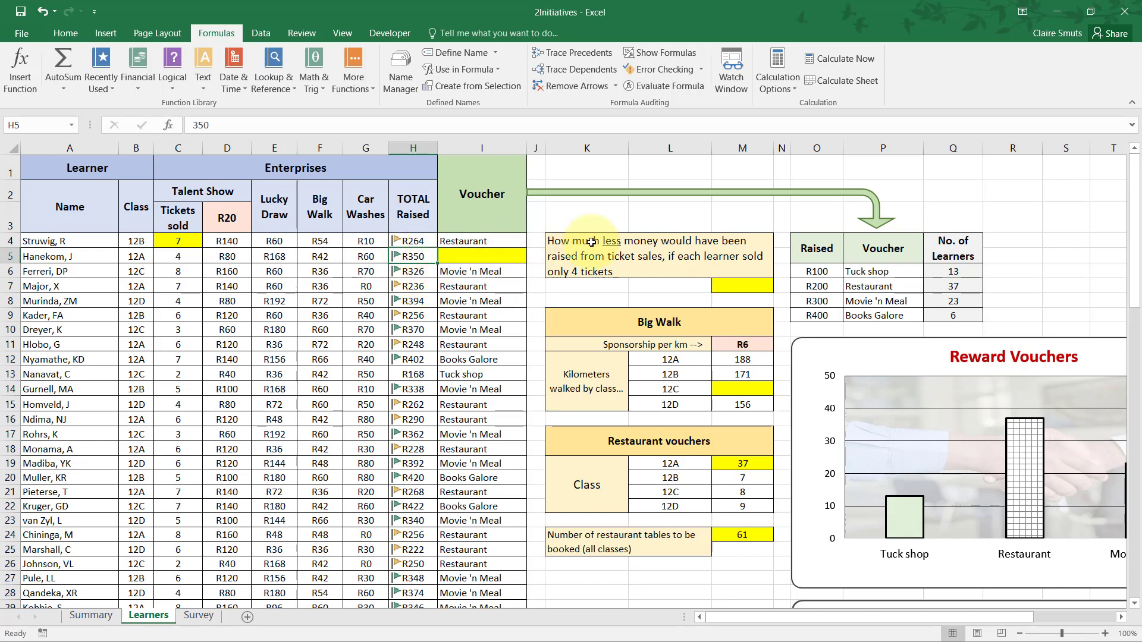
click(819, 285)
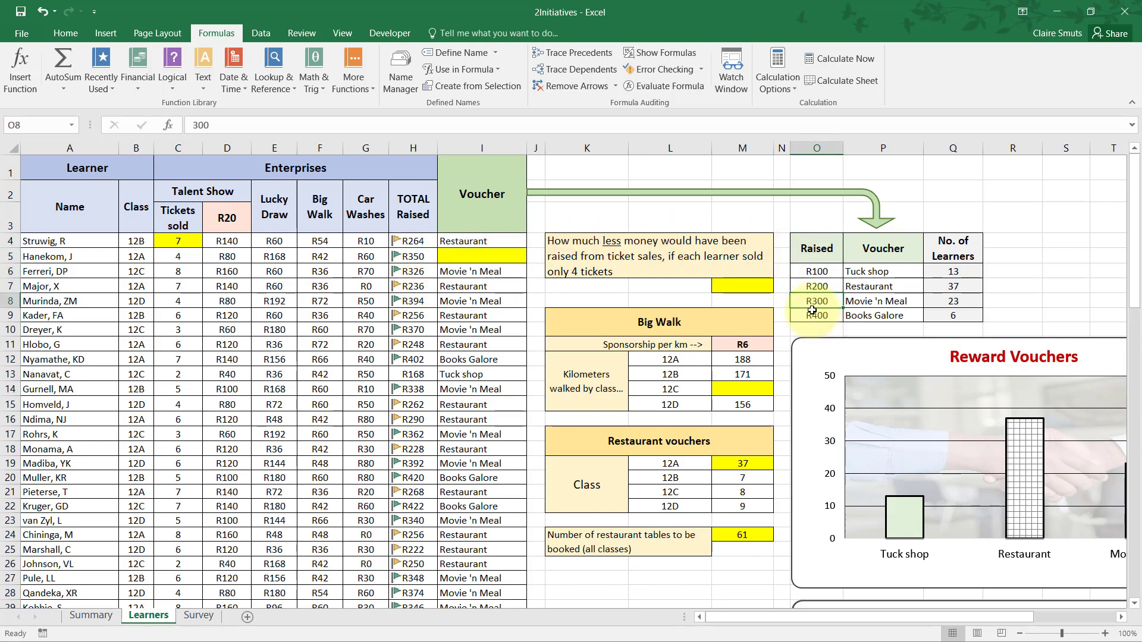
click(812, 302)
click(878, 300)
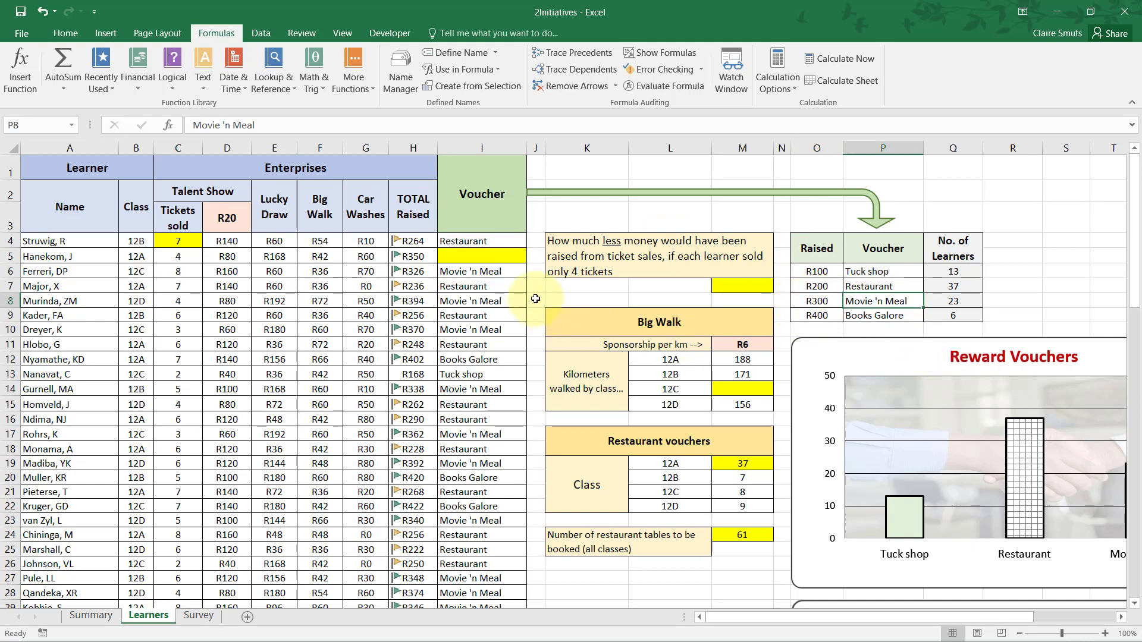
Look up the voucher for the row 5 learner in I5 with the formula =VLOOKUP(H5,O6:P9,2).
click(505, 256)
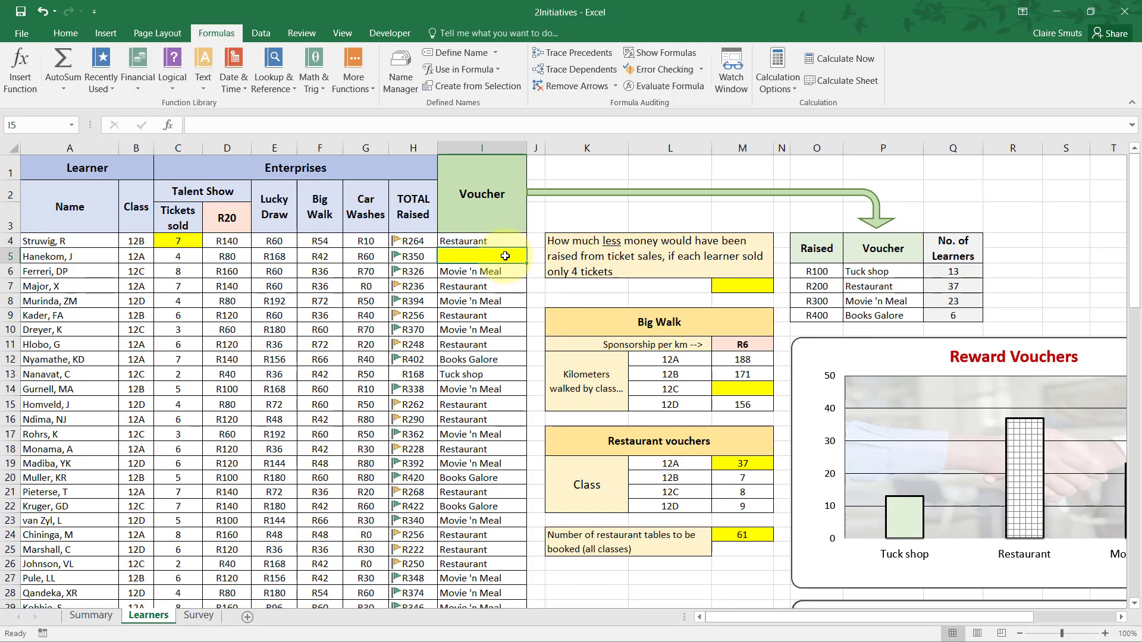
text(=vloo)
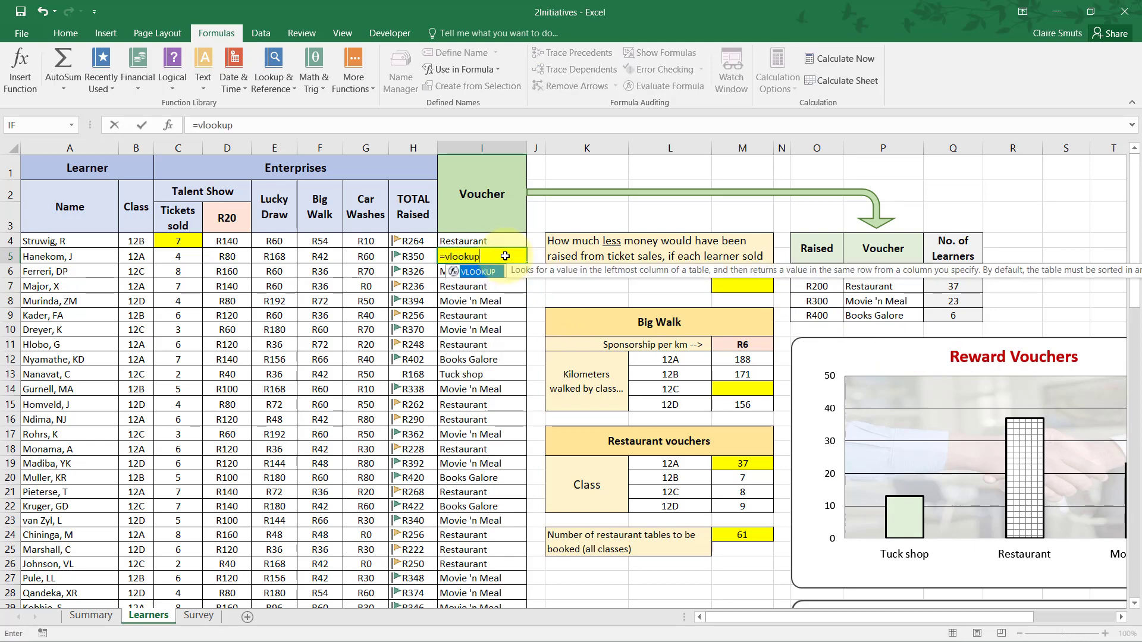
text(kup)
key(Tab)
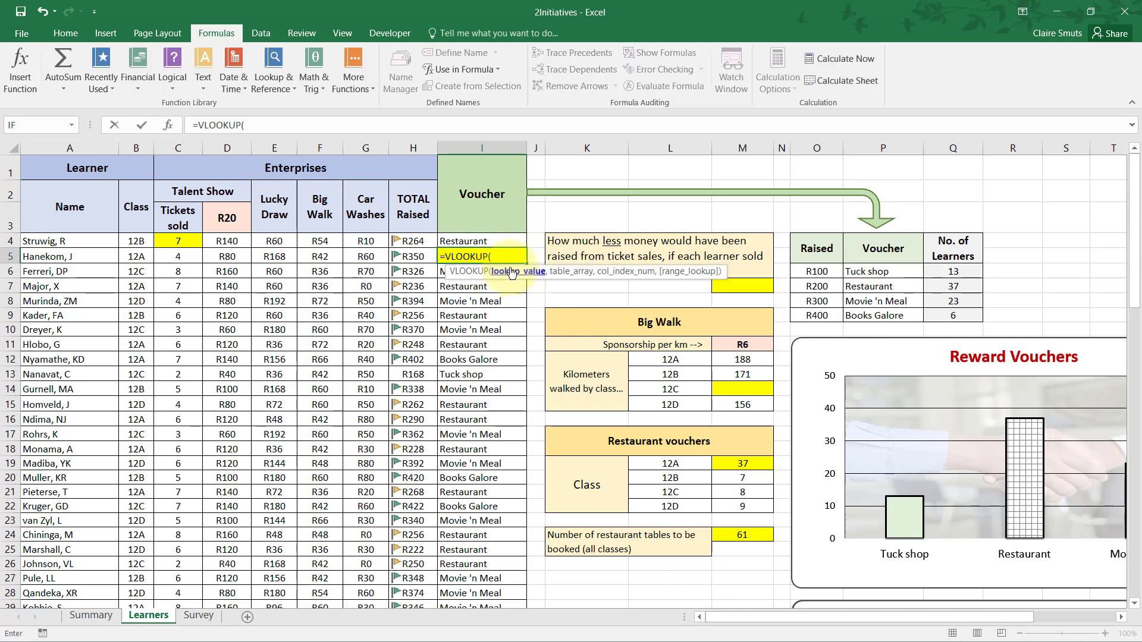
click(408, 258)
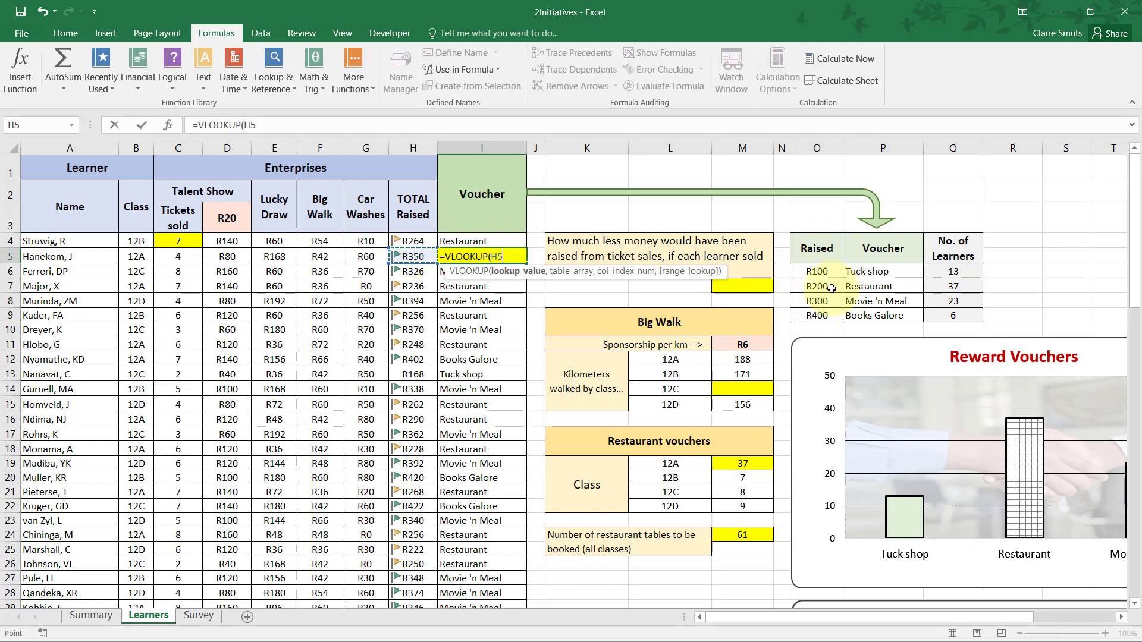
click(503, 255)
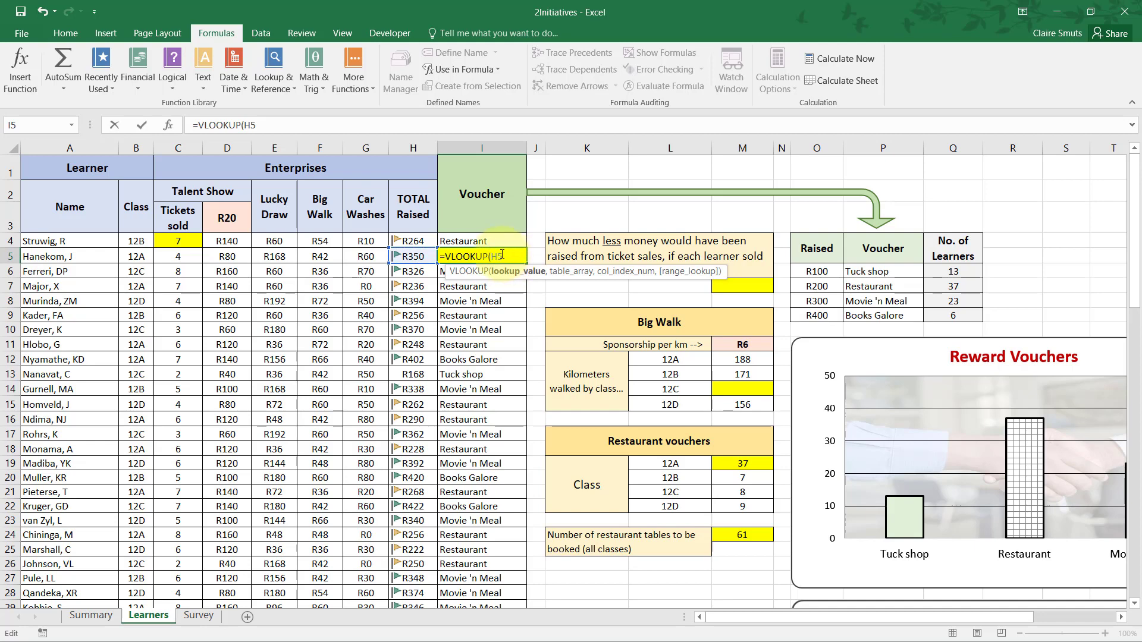
text(,)
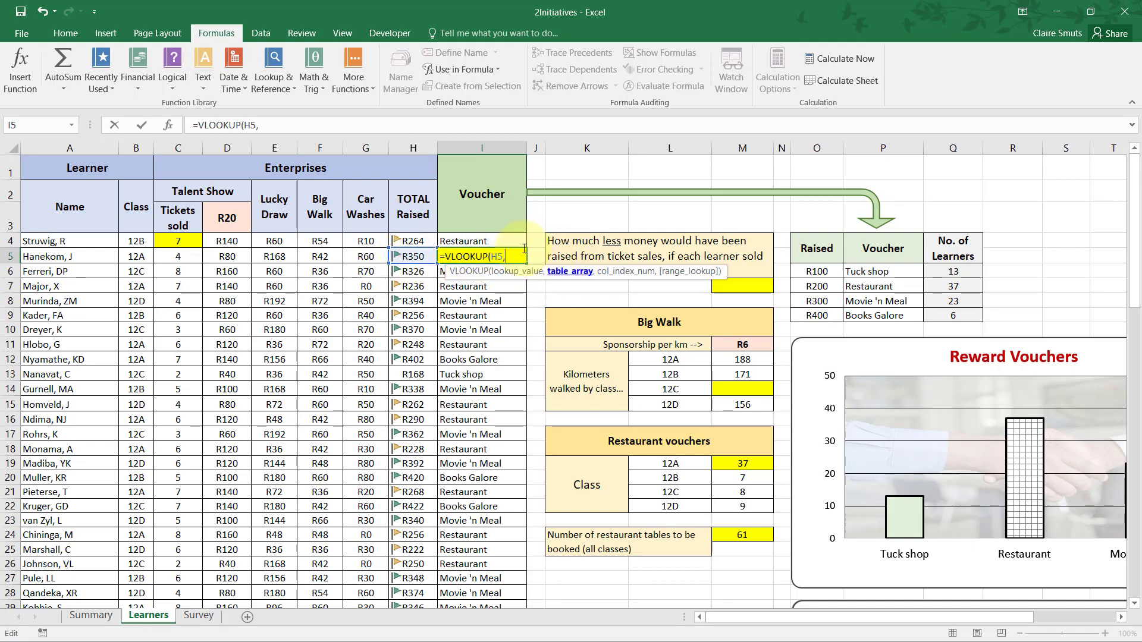
drag(813, 263, 891, 310)
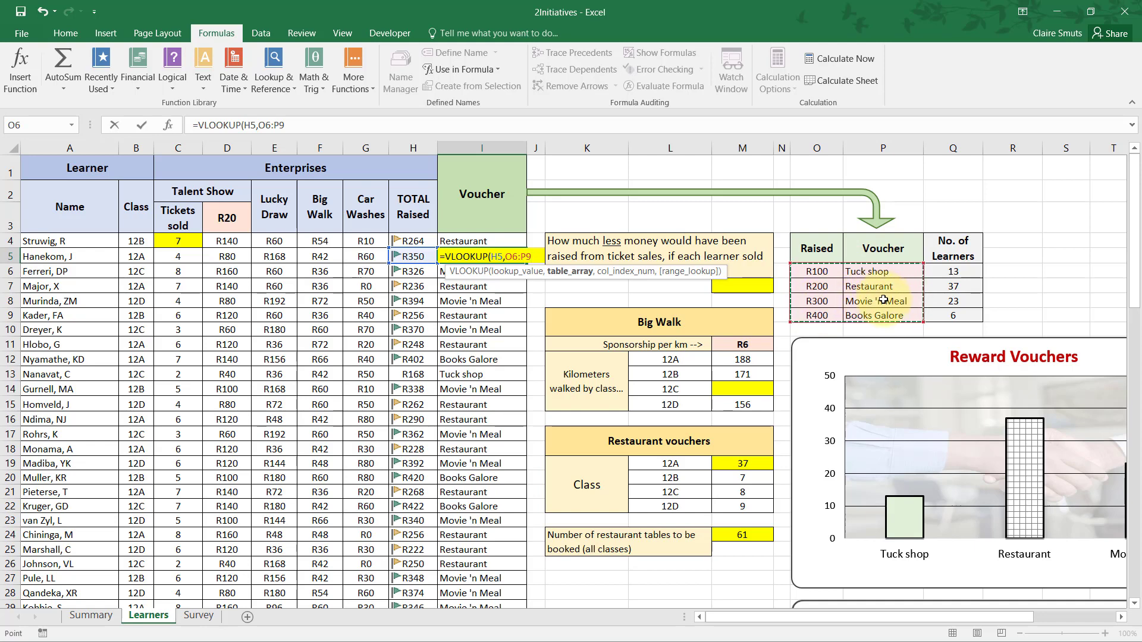
text(,2)
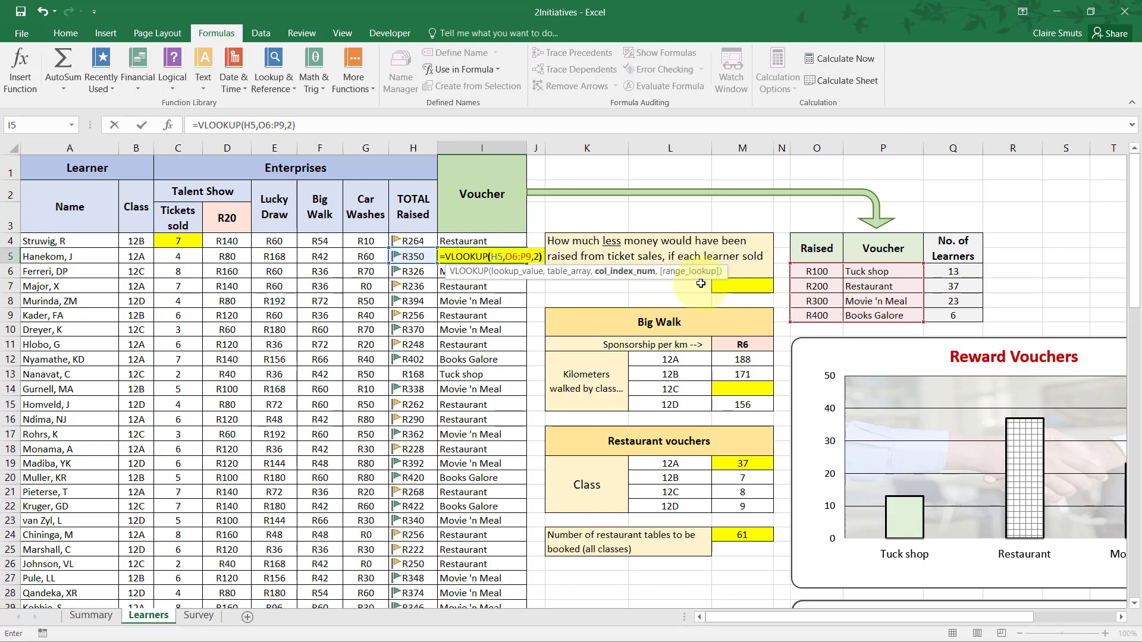
key(Up)
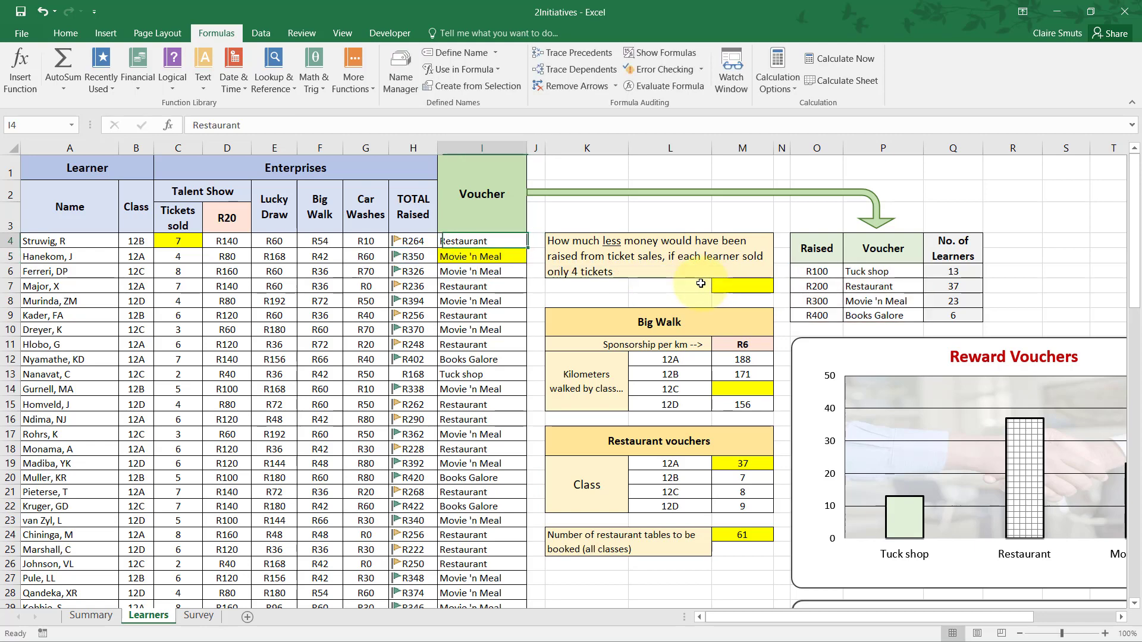
Add TRUE (approximate match) as the range_lookup argument of the VLOOKUP formula in I5.
key(Down)
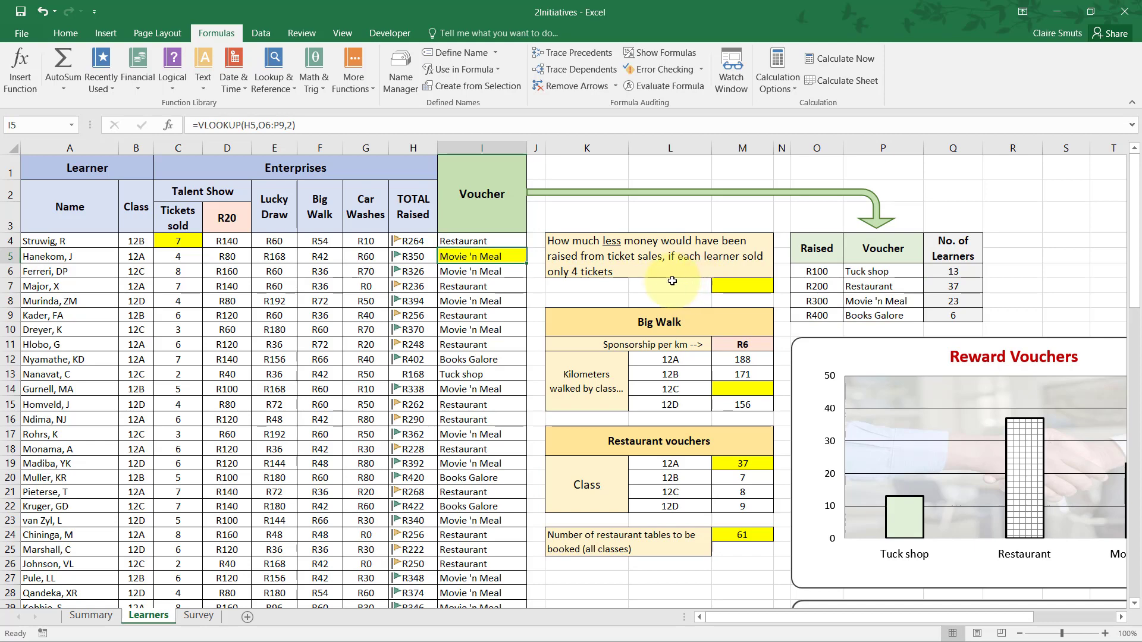
double_click(522, 257)
click(538, 257)
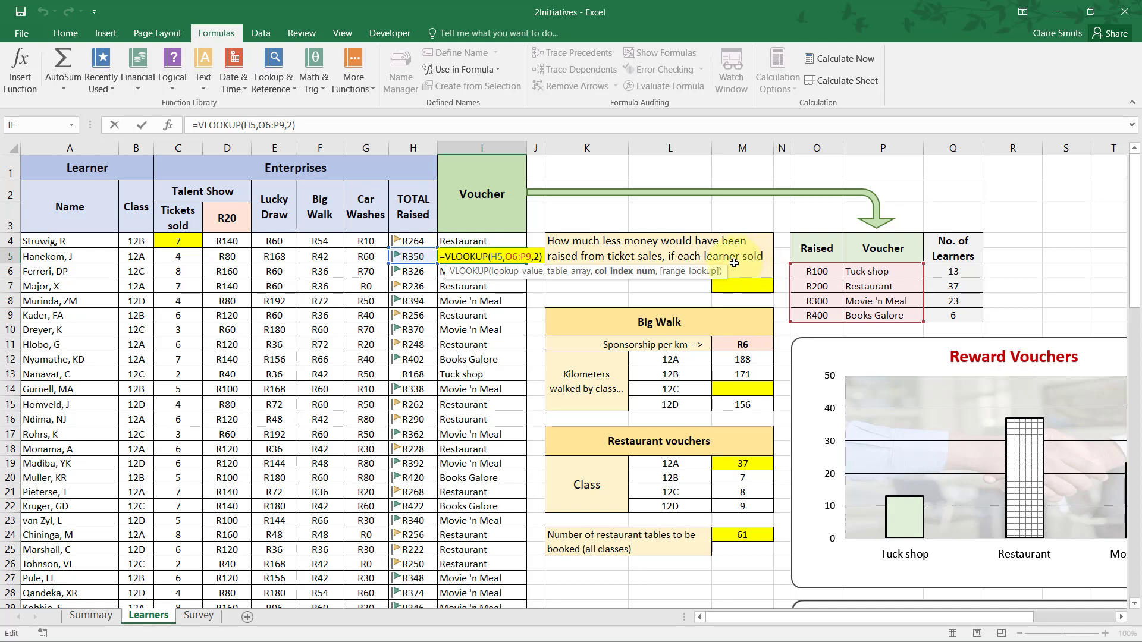
text(,)
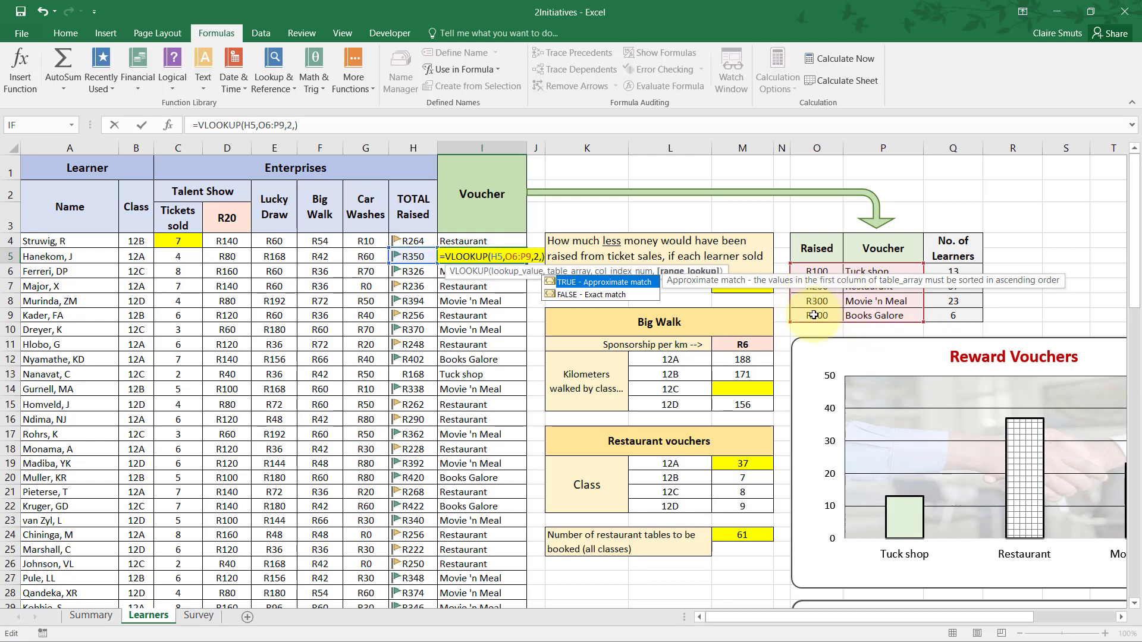
double_click(576, 280)
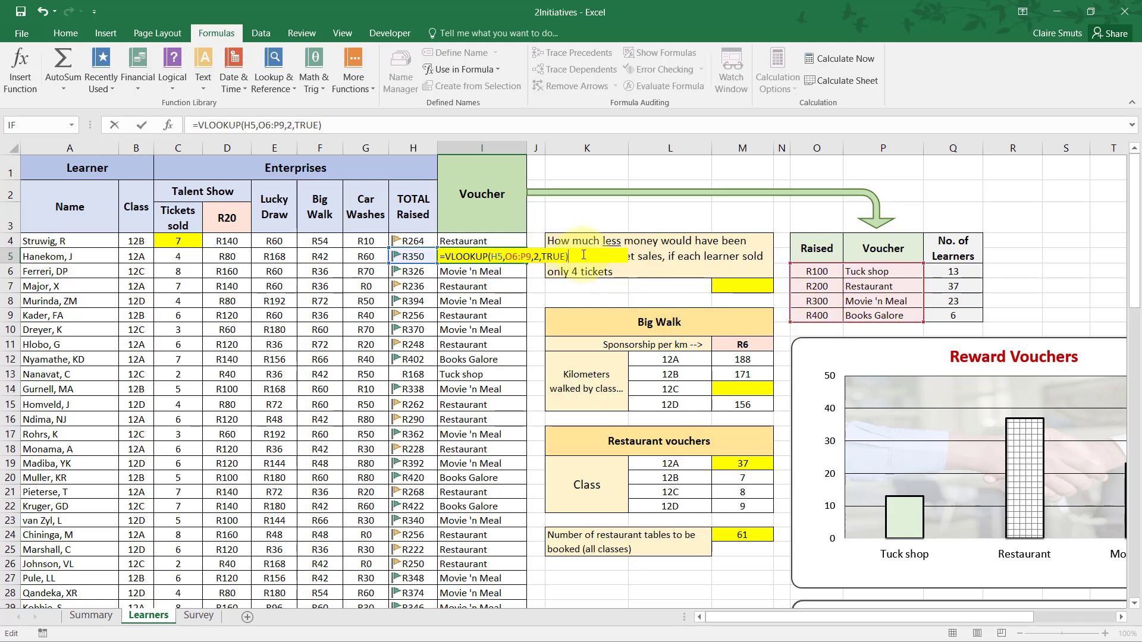
click(539, 257)
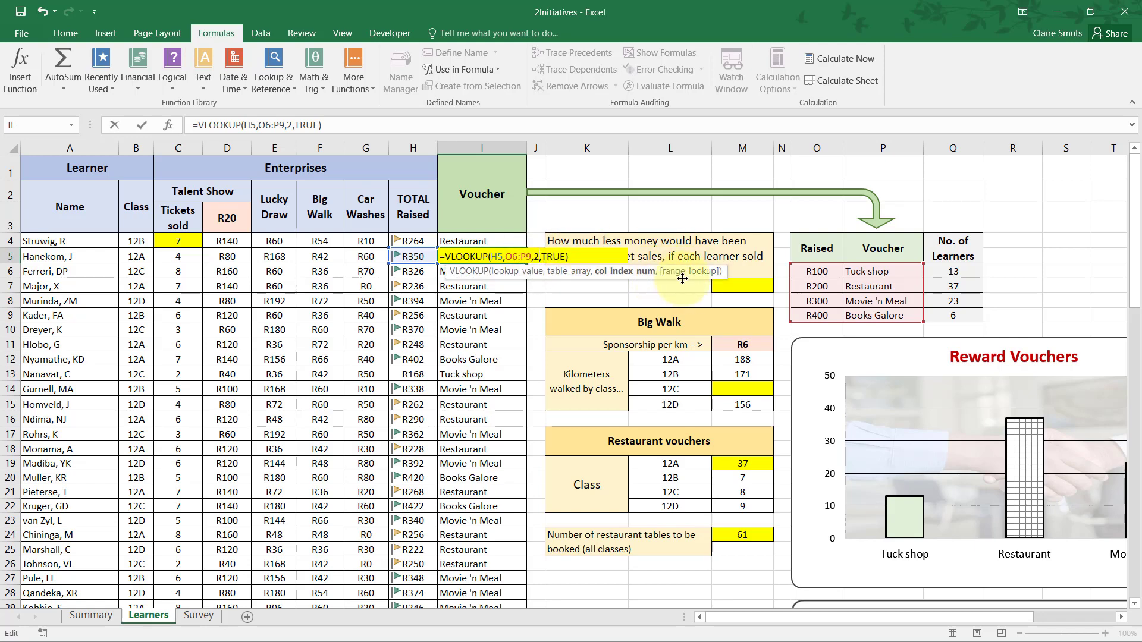
click(600, 259)
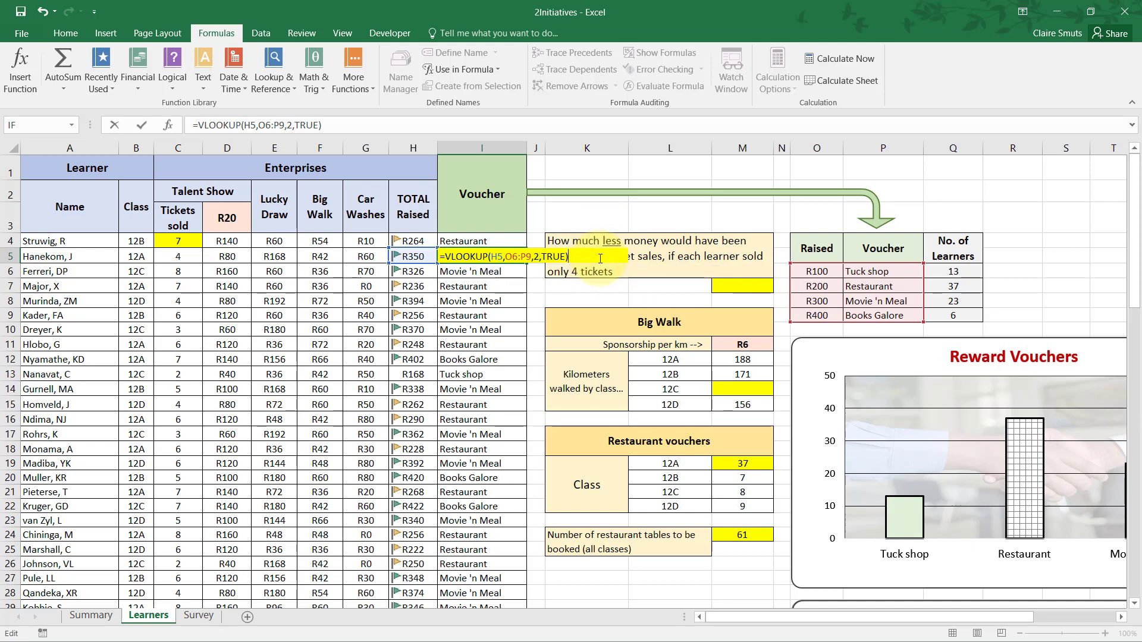
Make the table range in the I5 VLOOKUP formula absolute as $O$6:$P$9.
click(549, 118)
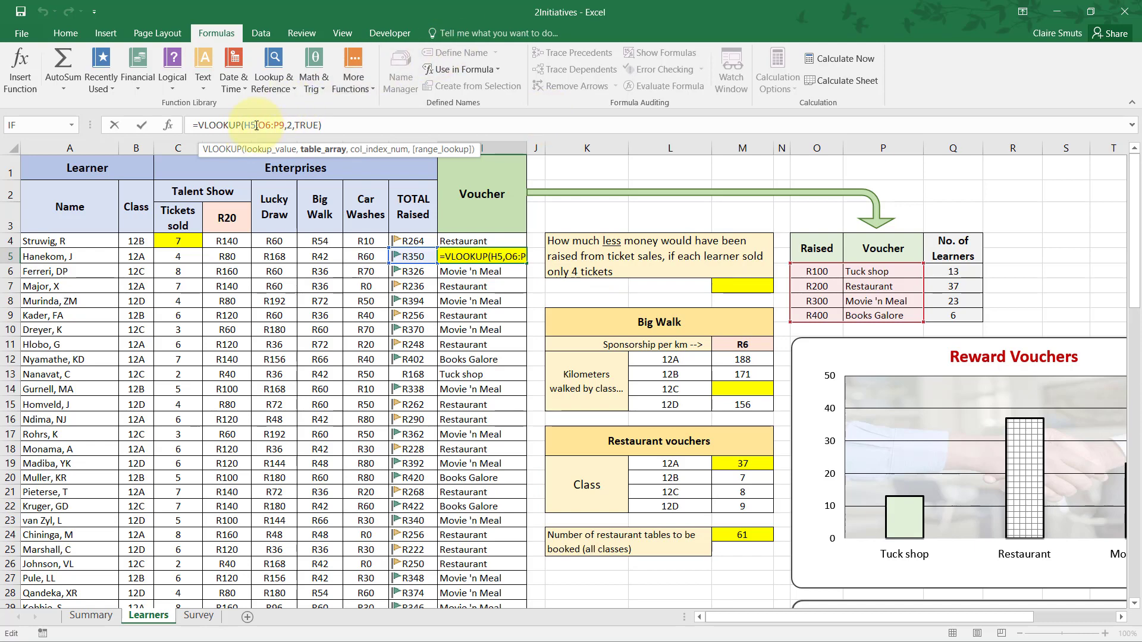
drag(260, 125, 286, 123)
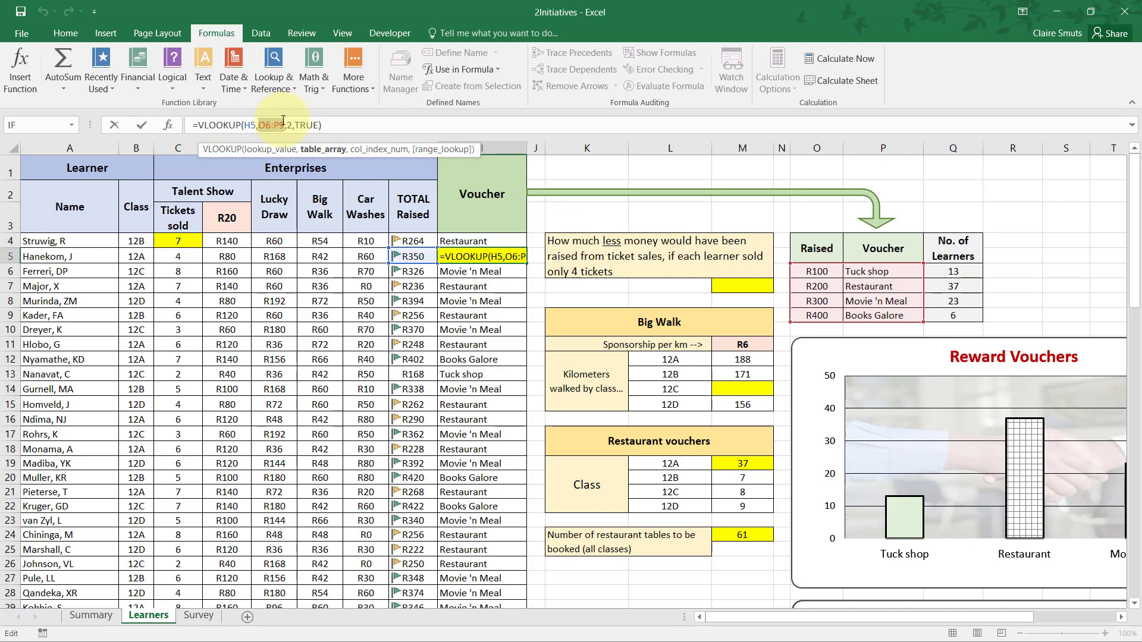
click(257, 127)
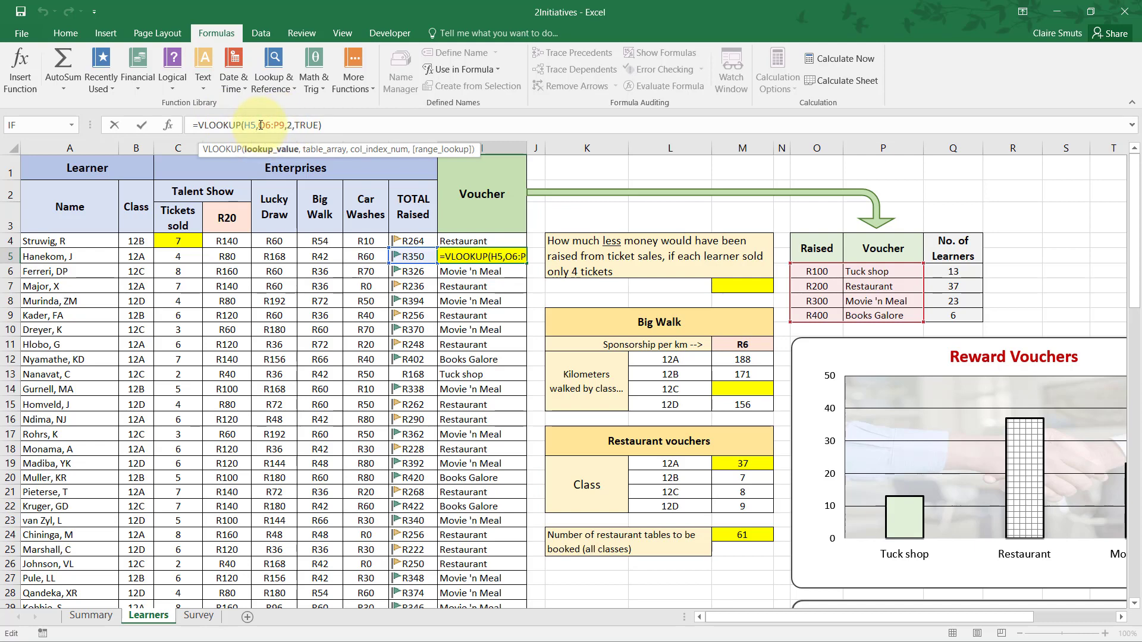
drag(258, 126, 286, 124)
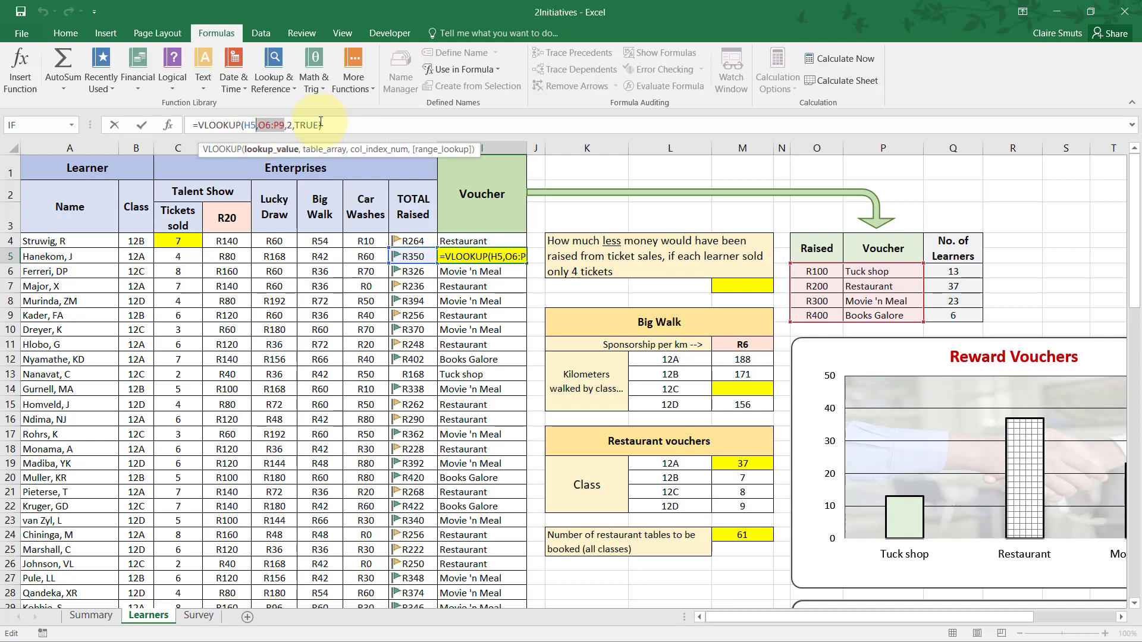
key(F4)
key(ctrl+z)
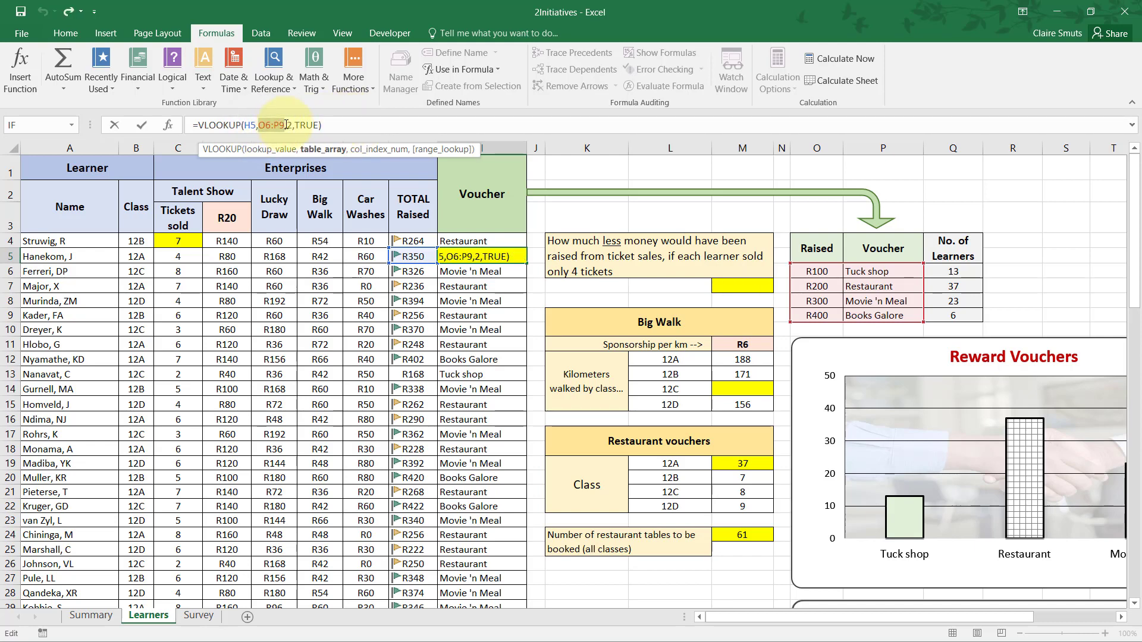
double_click(287, 125)
key(F4)
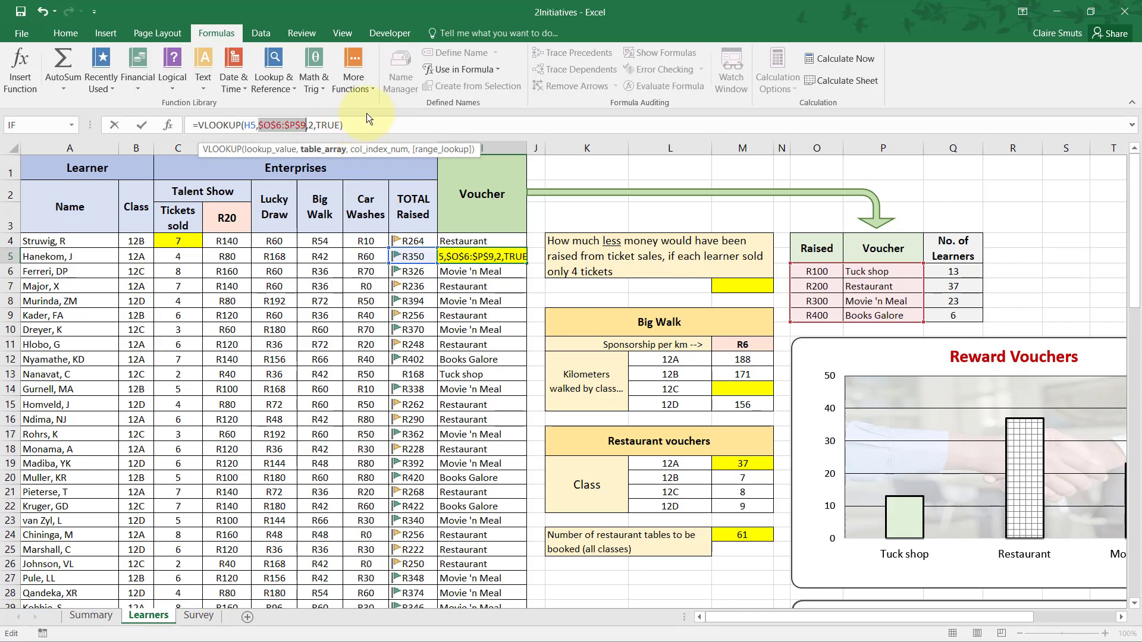
click(365, 125)
key(Return)
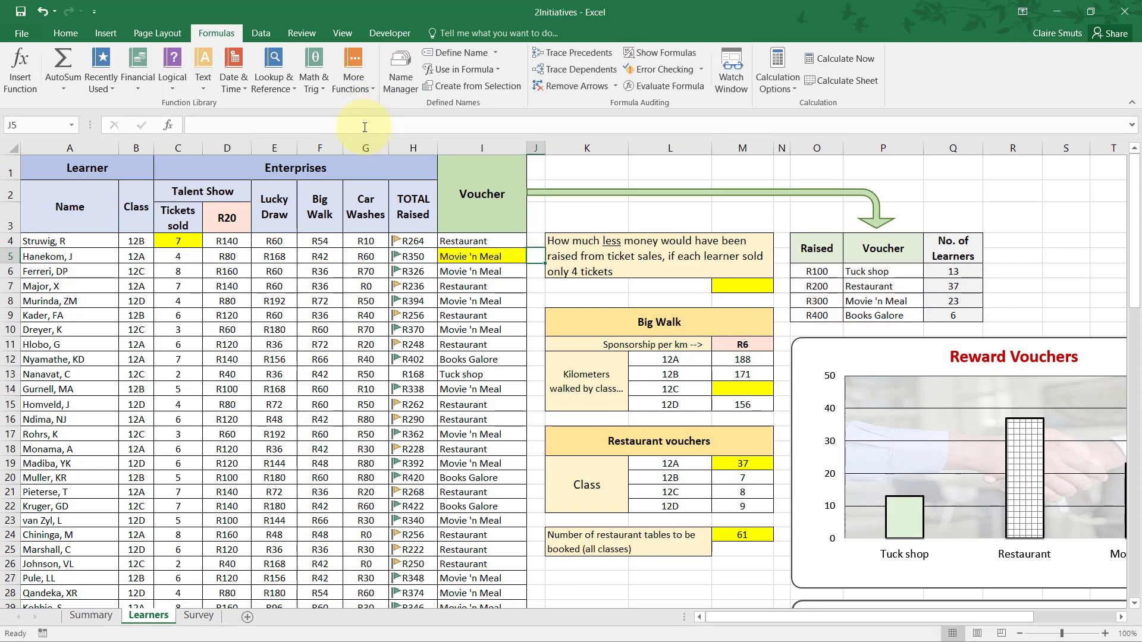
Read question 2.6 in the PDF and select its answer cell M7 on the Learners worksheet.
key(alt+Tab)
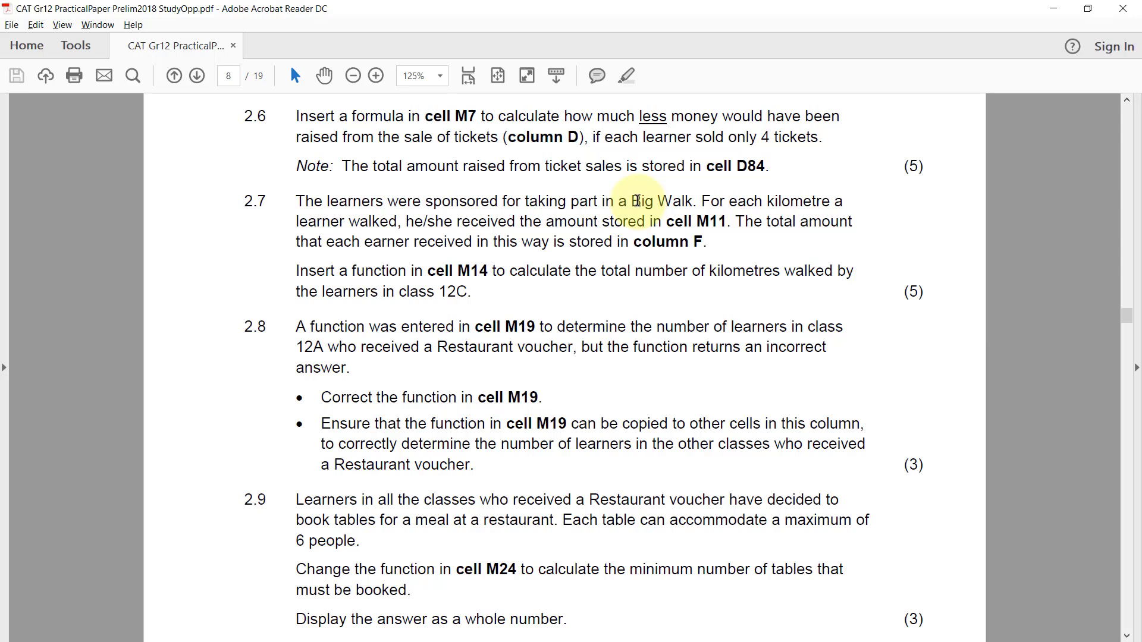
key(alt+Tab)
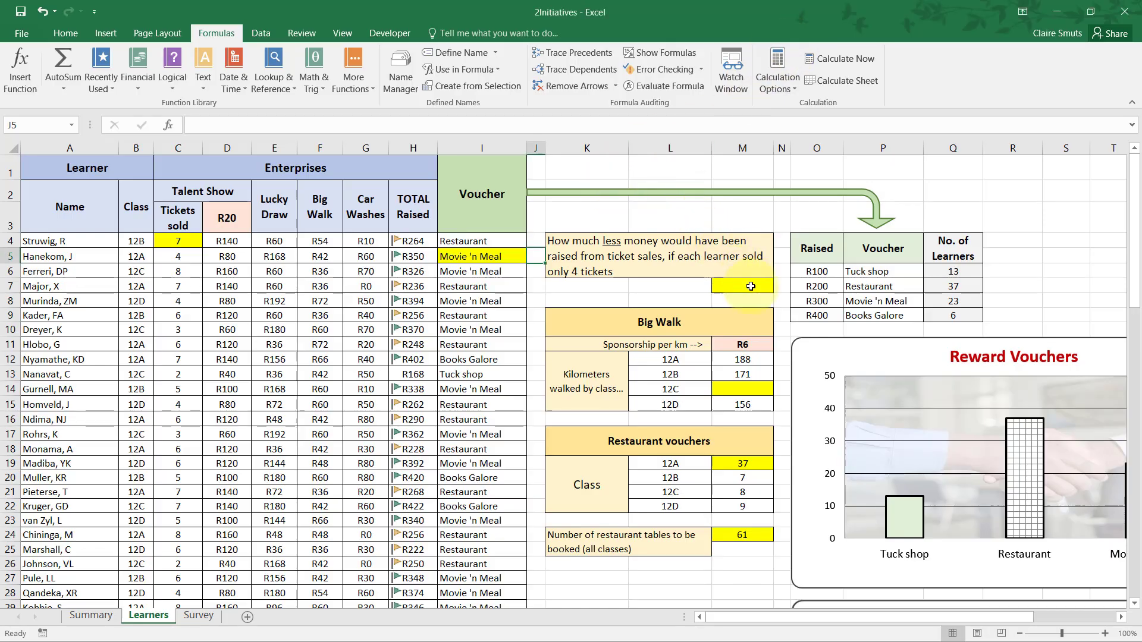
click(748, 290)
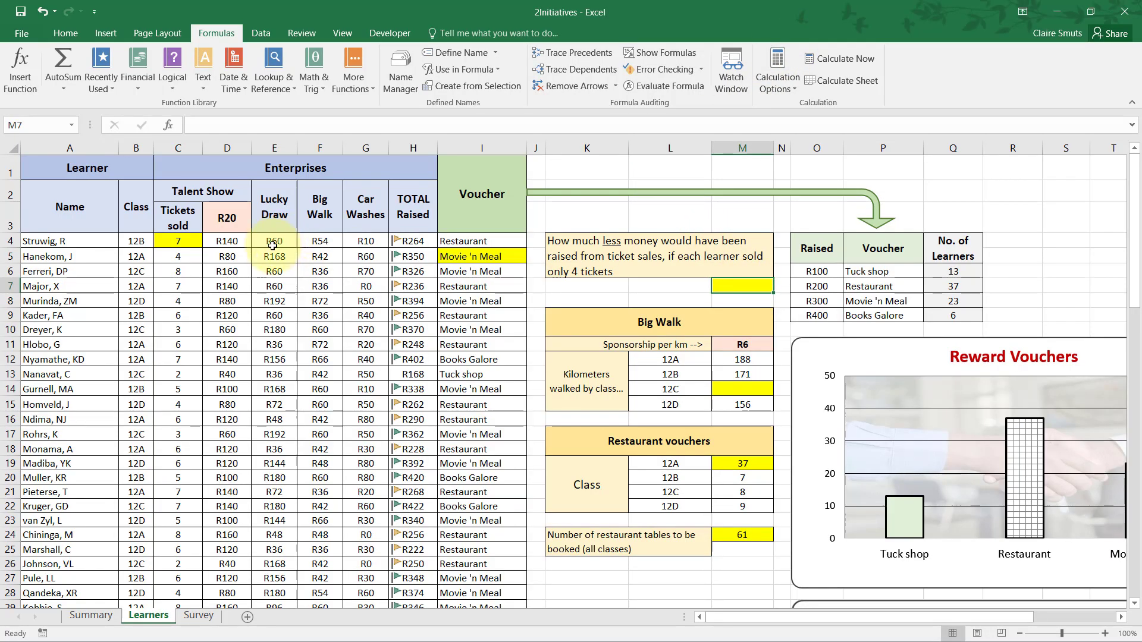
Compare question 2.6 in the PDF with the ticket-sales amounts in column D and their total in D84 on the Learners worksheet.
drag(228, 241, 229, 520)
key(alt+Tab)
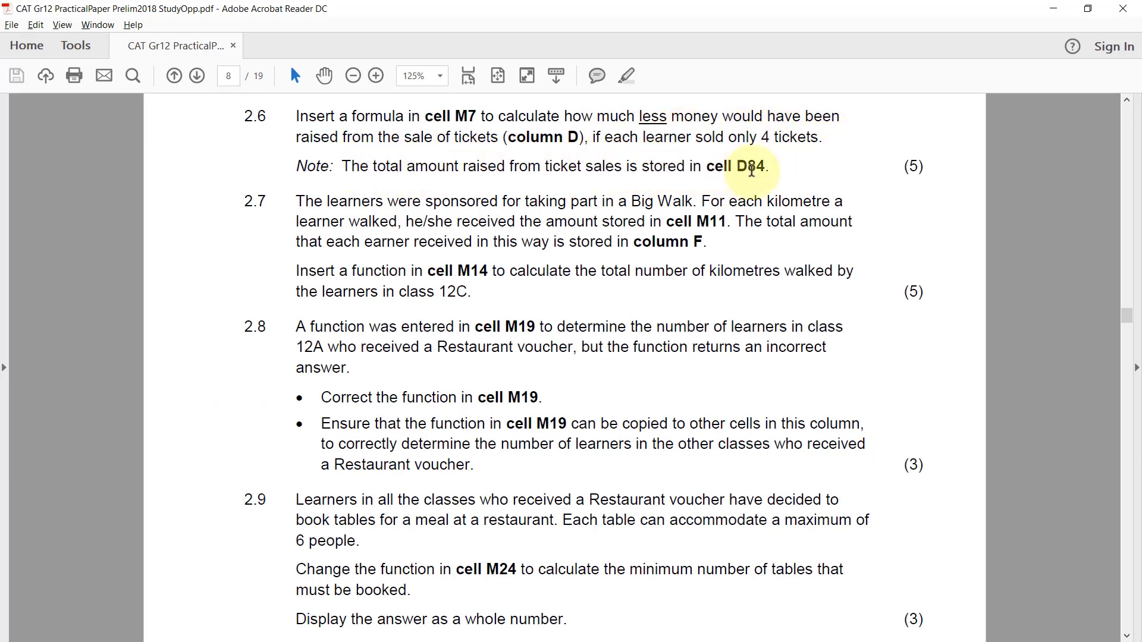
key(alt+Tab)
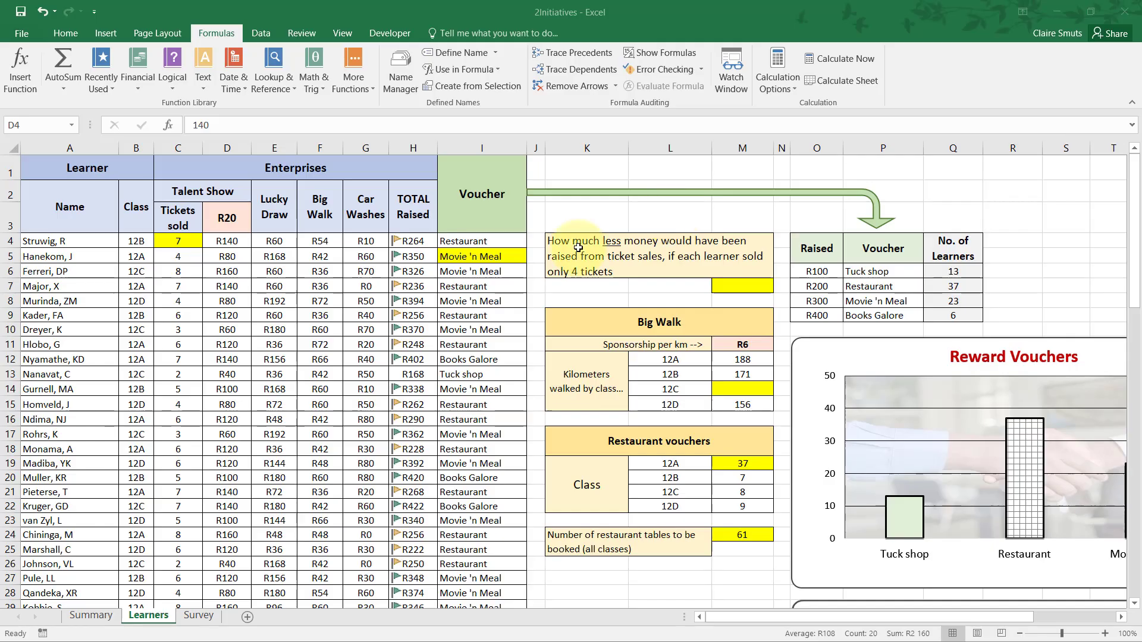
scroll(323, 403, down, 12)
scroll(212, 426, down, 10)
click(226, 408)
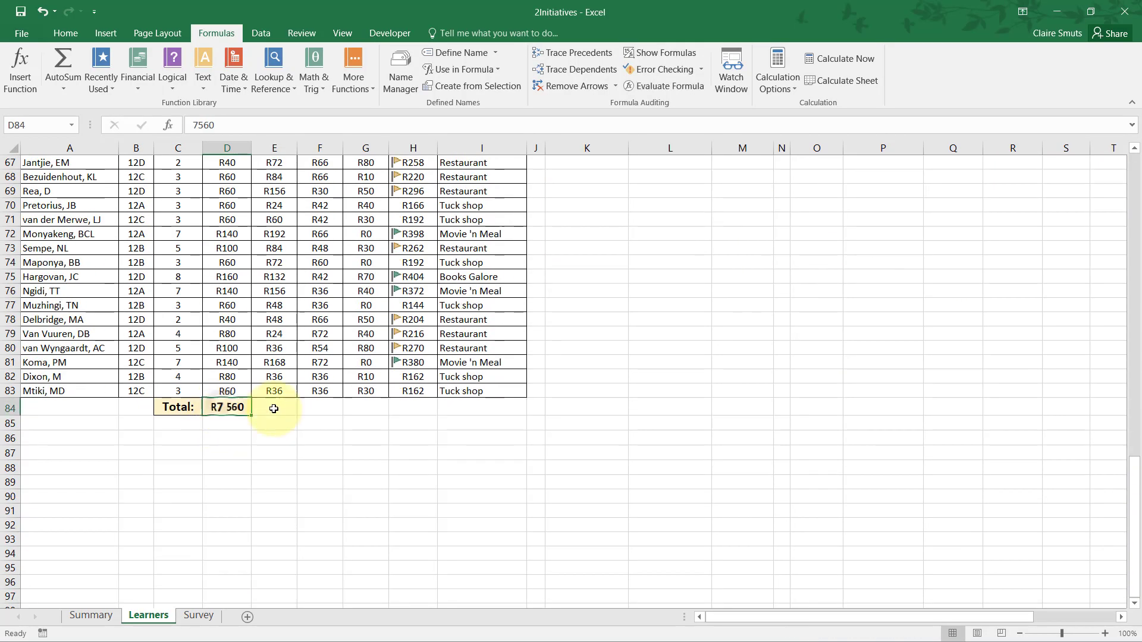
scroll(190, 404, up, 20)
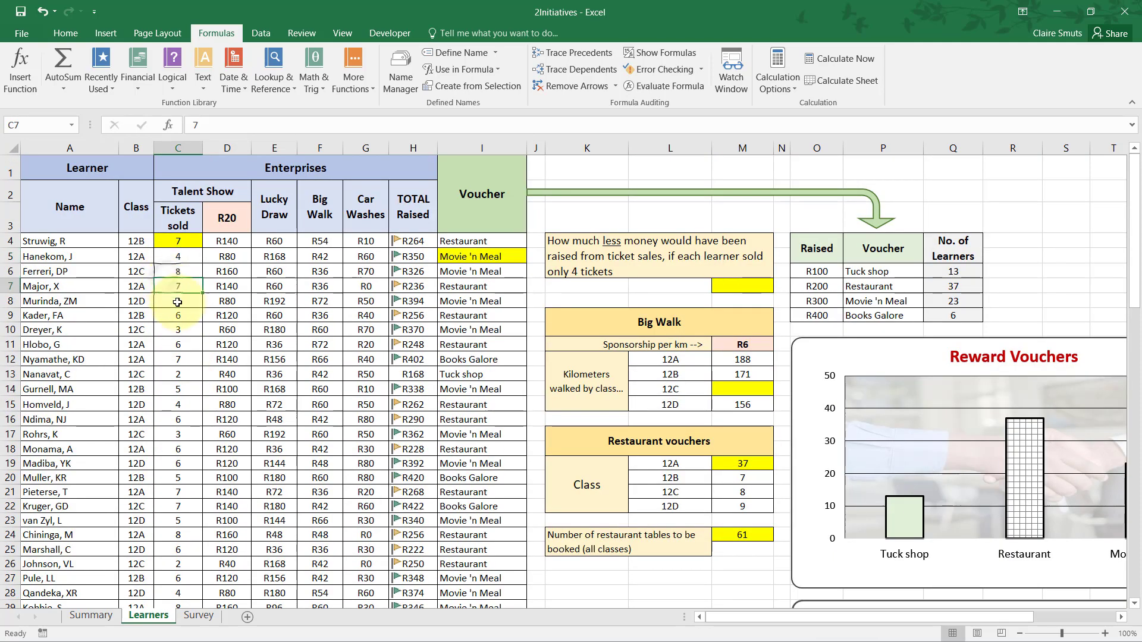
Check a learner's number of tickets sold in C8 against the ticket-sales total in D84.
click(171, 301)
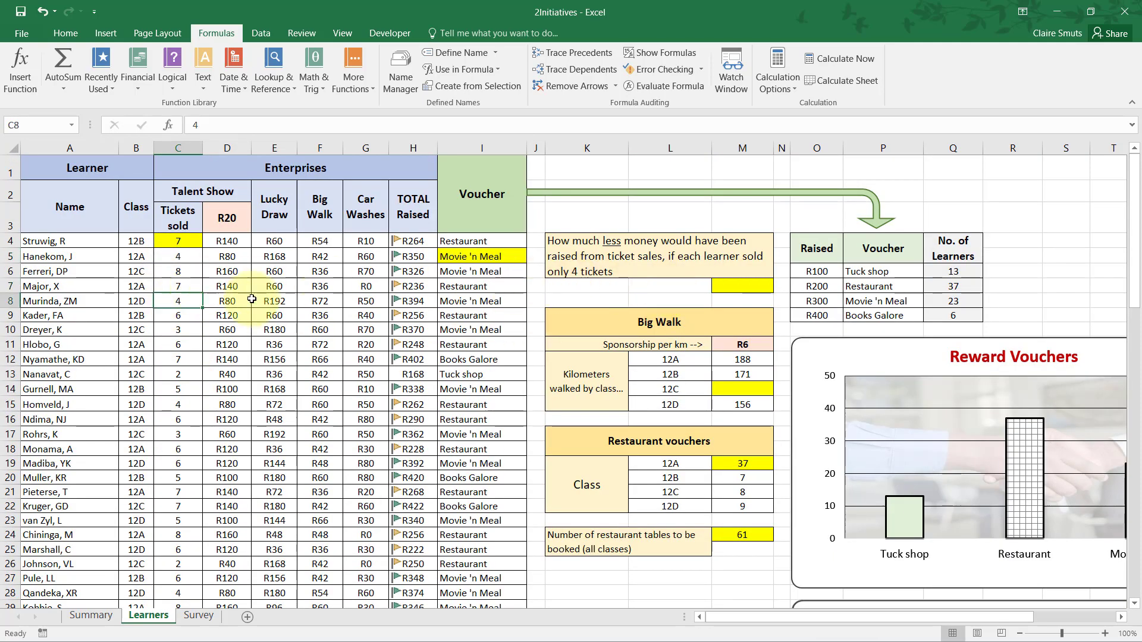
scroll(279, 327, down, 14)
scroll(290, 336, down, 6)
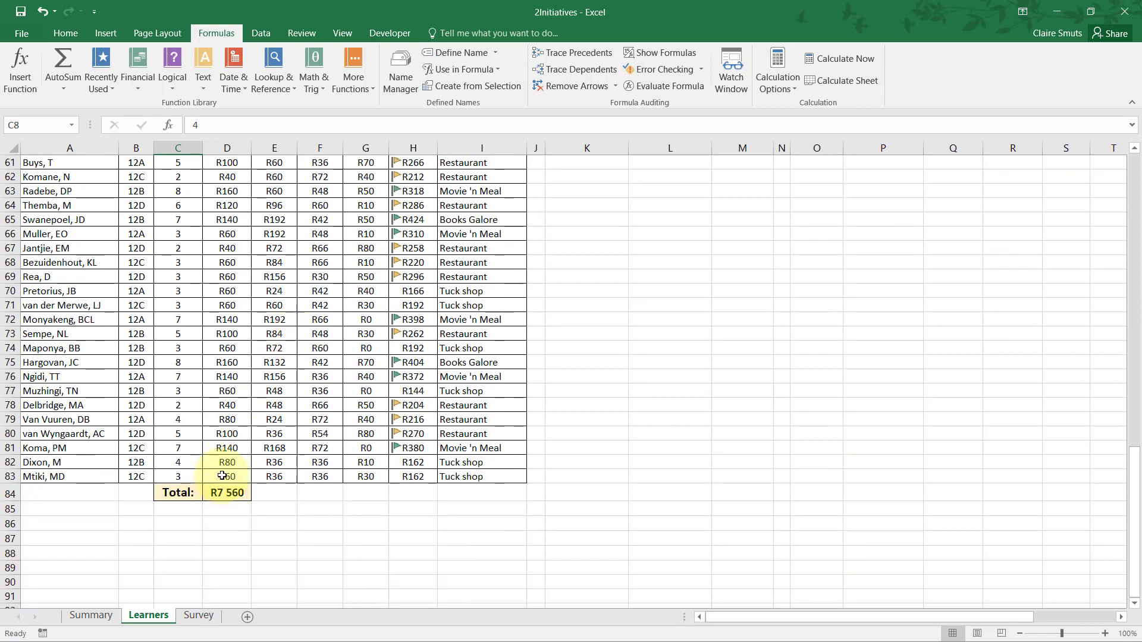
click(229, 493)
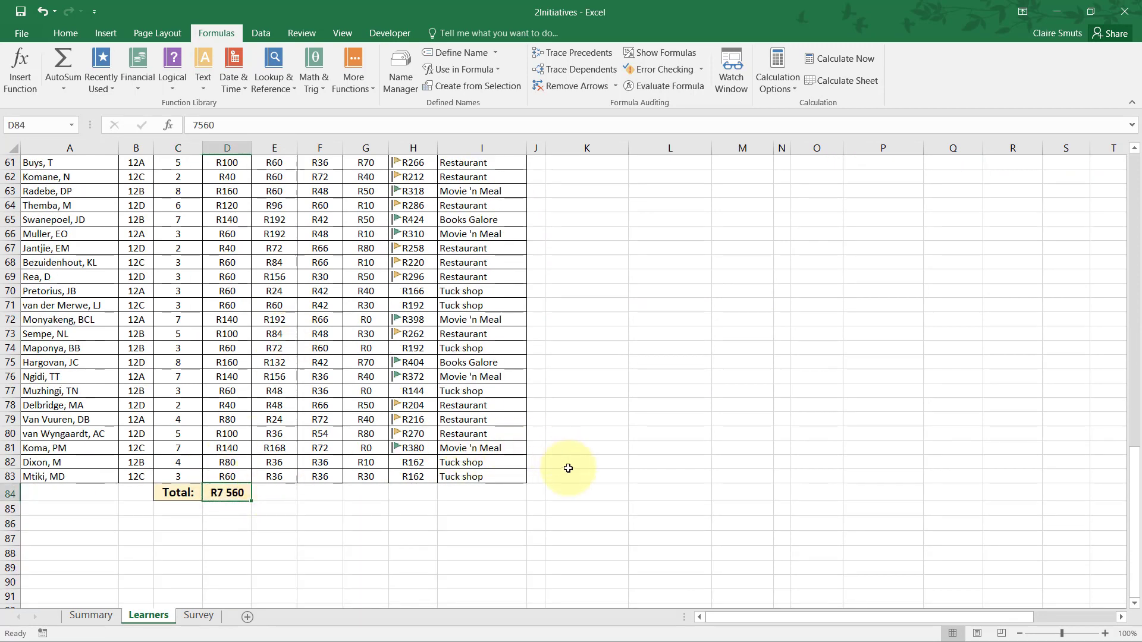
scroll(568, 473, up, 14)
scroll(570, 477, up, 6)
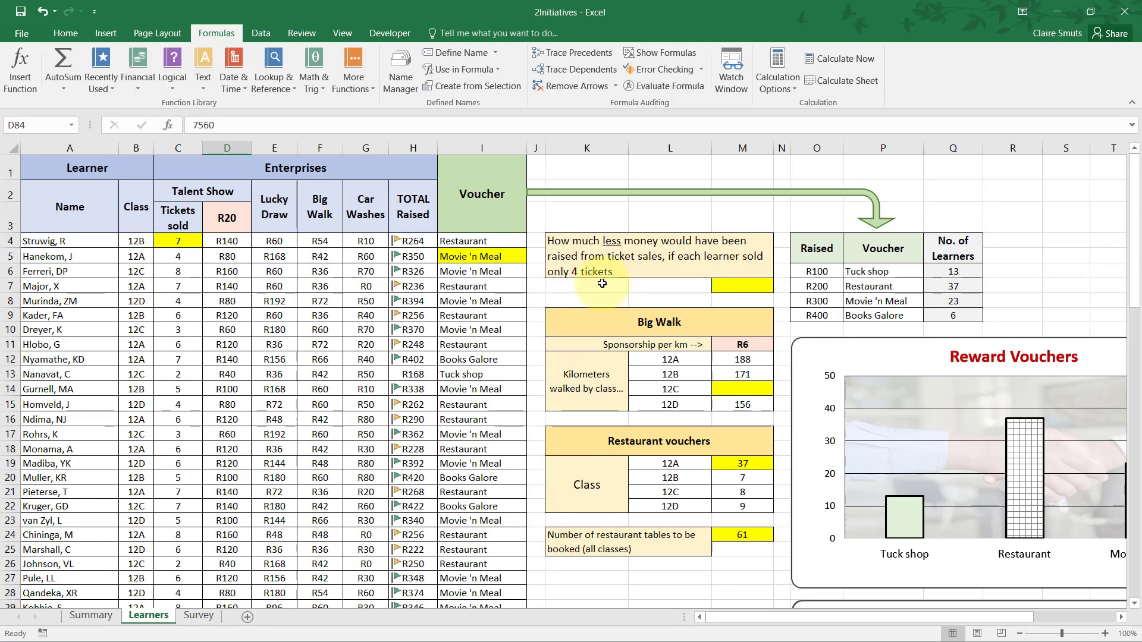
Count the learners' names in helper cell K7 with the formula =COUNTA(A4:A83).
click(747, 287)
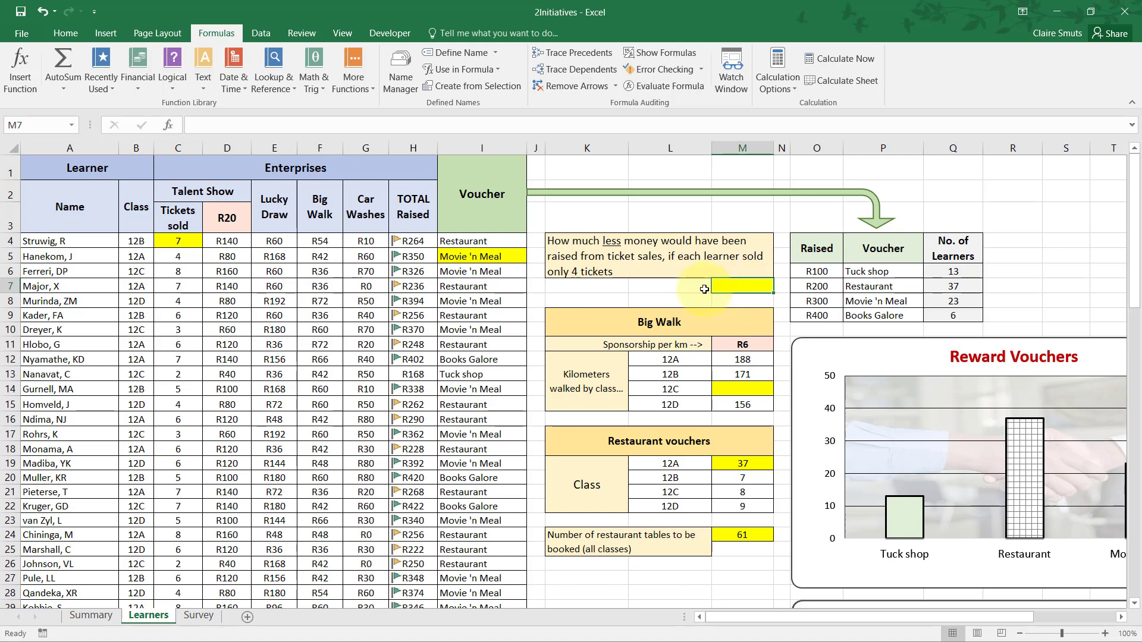
click(558, 284)
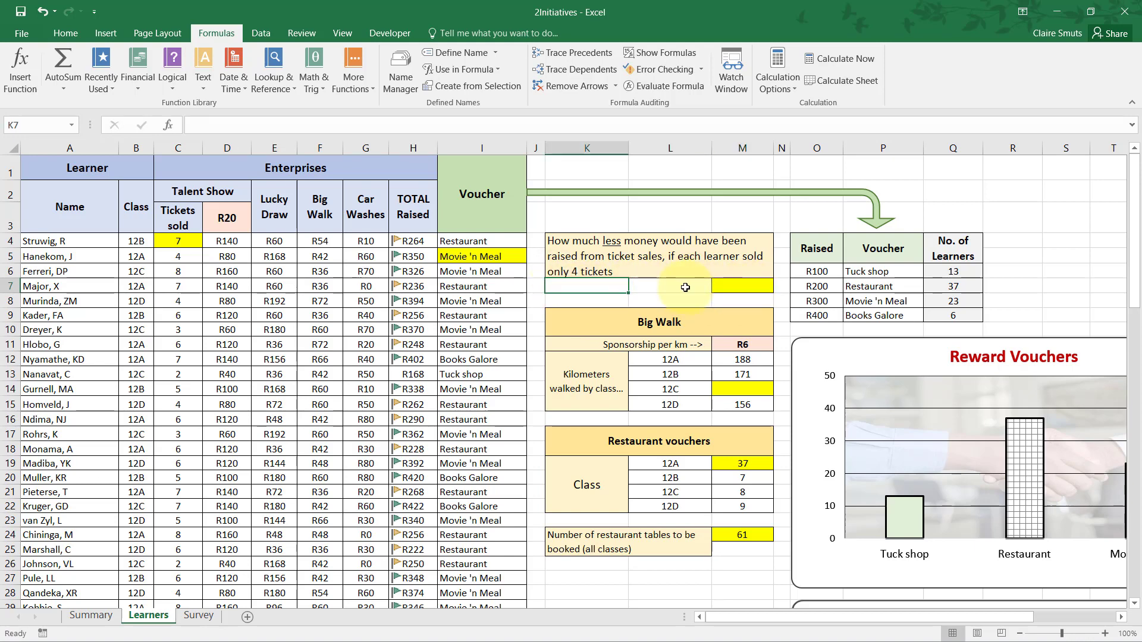
text(=)
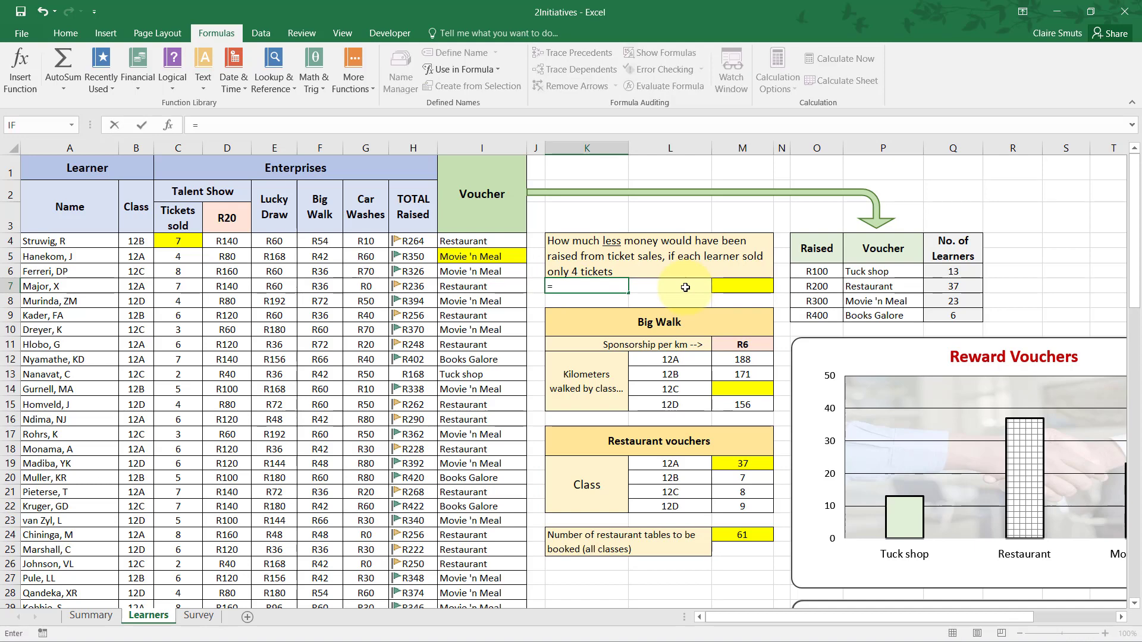
text(coun)
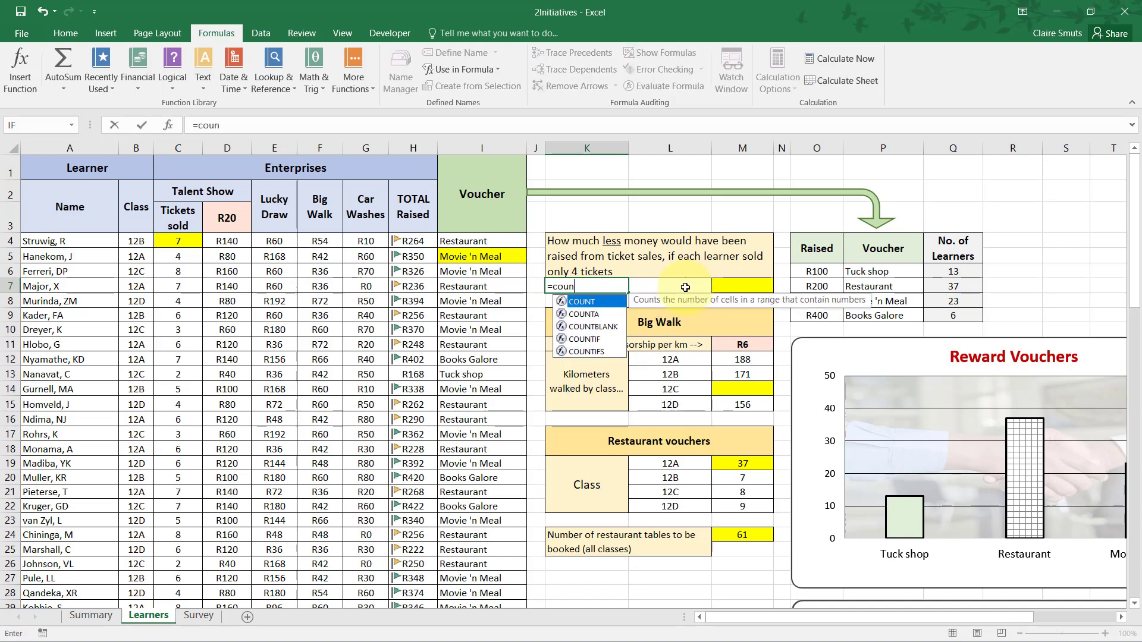
text(ta)
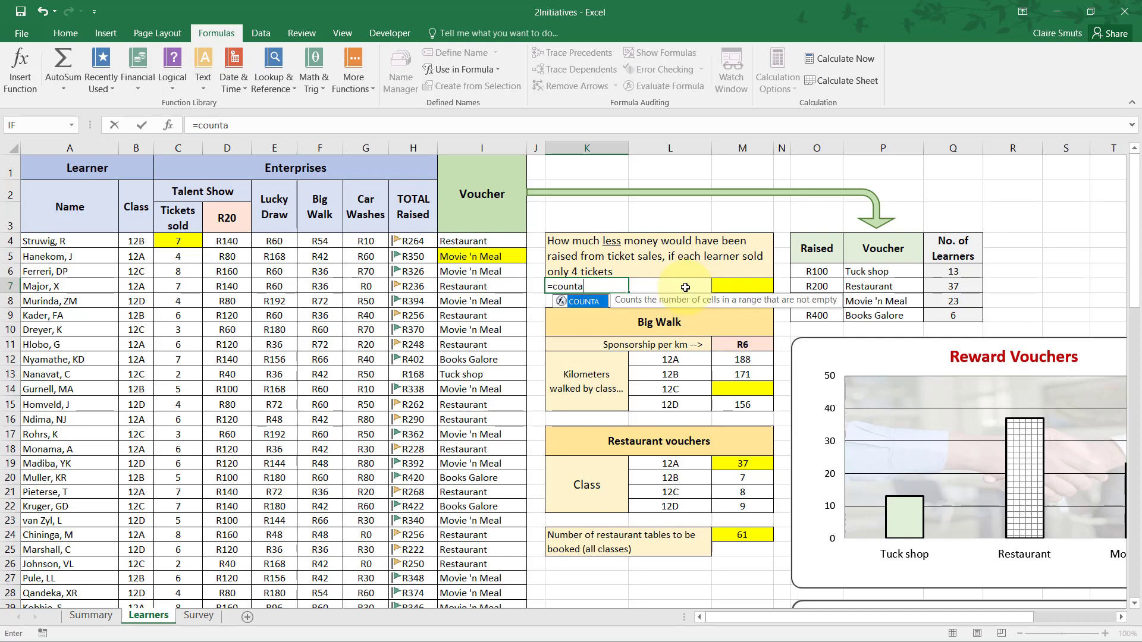
key(Tab)
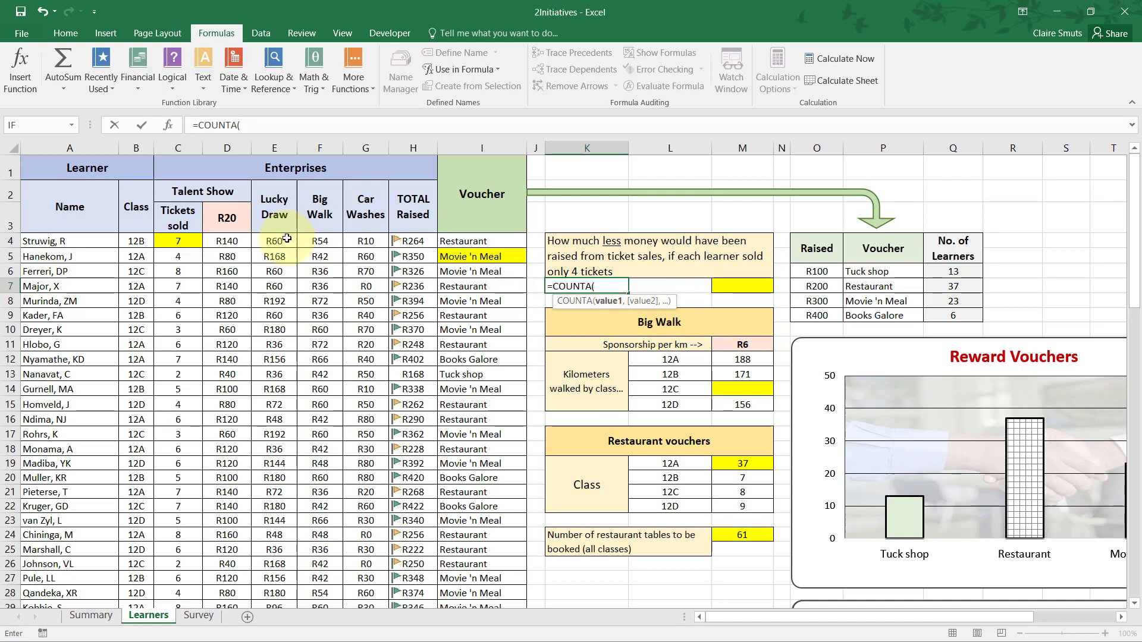
click(103, 240)
drag(103, 241, 92, 562)
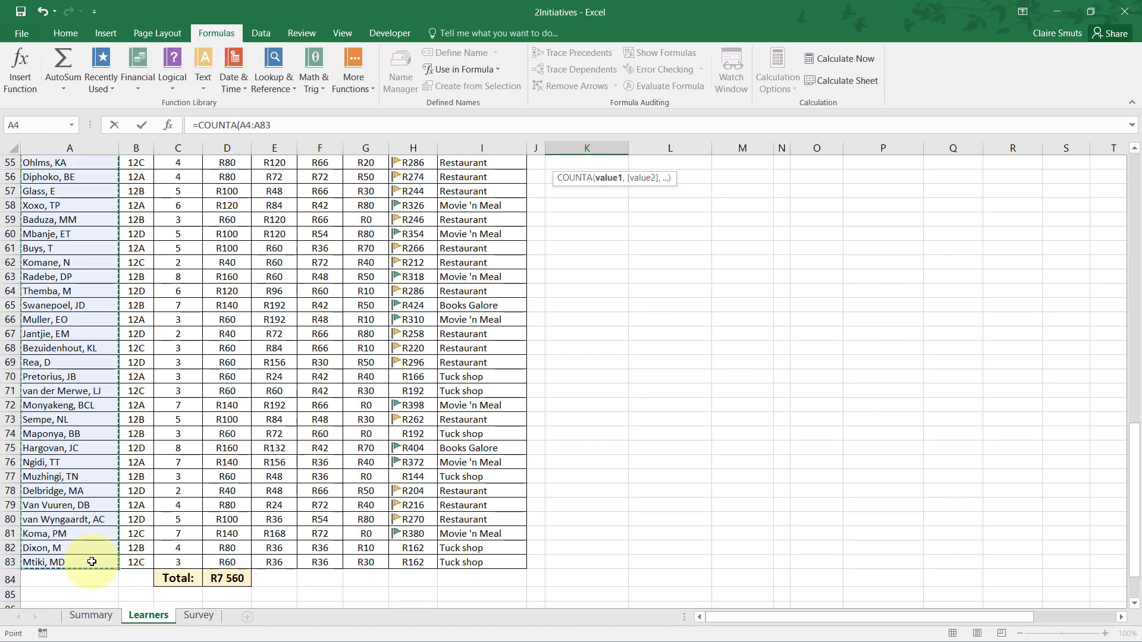
key(Tab)
scroll(289, 510, up, 2)
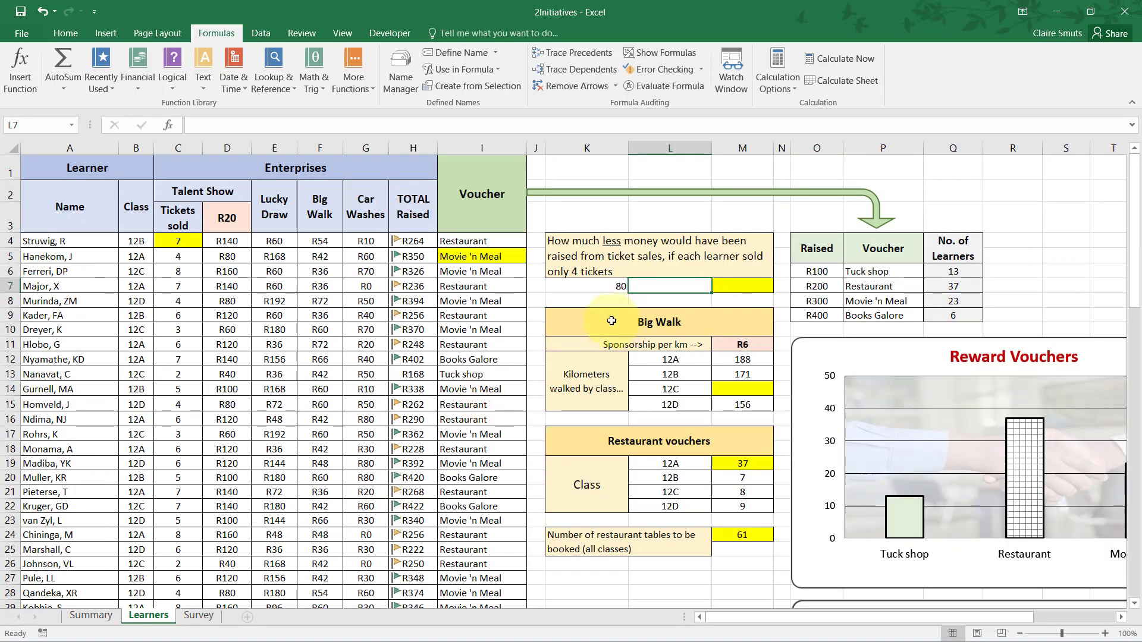
Calculate the amount one learner raises from 4 tickets in L7 with the formula =4*D3.
click(597, 287)
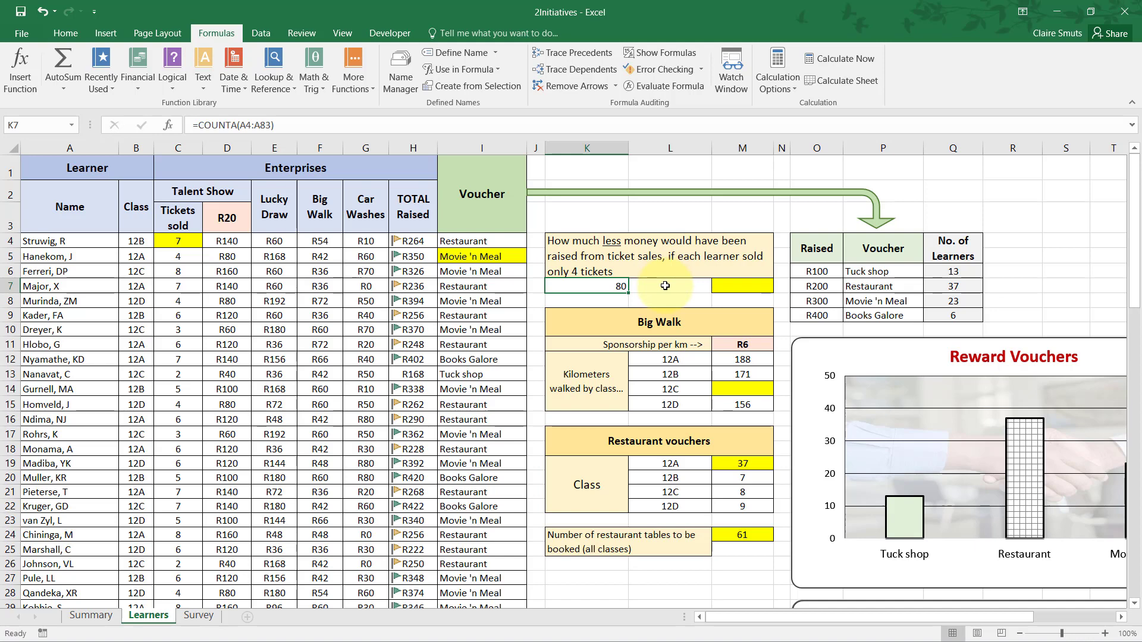
click(665, 286)
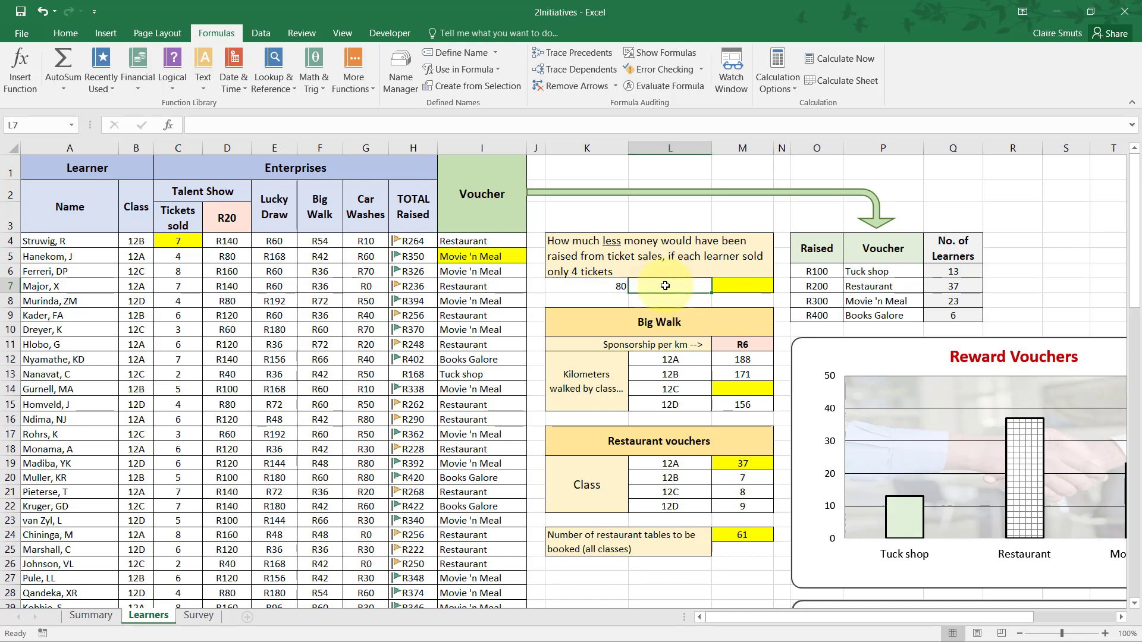
click(224, 226)
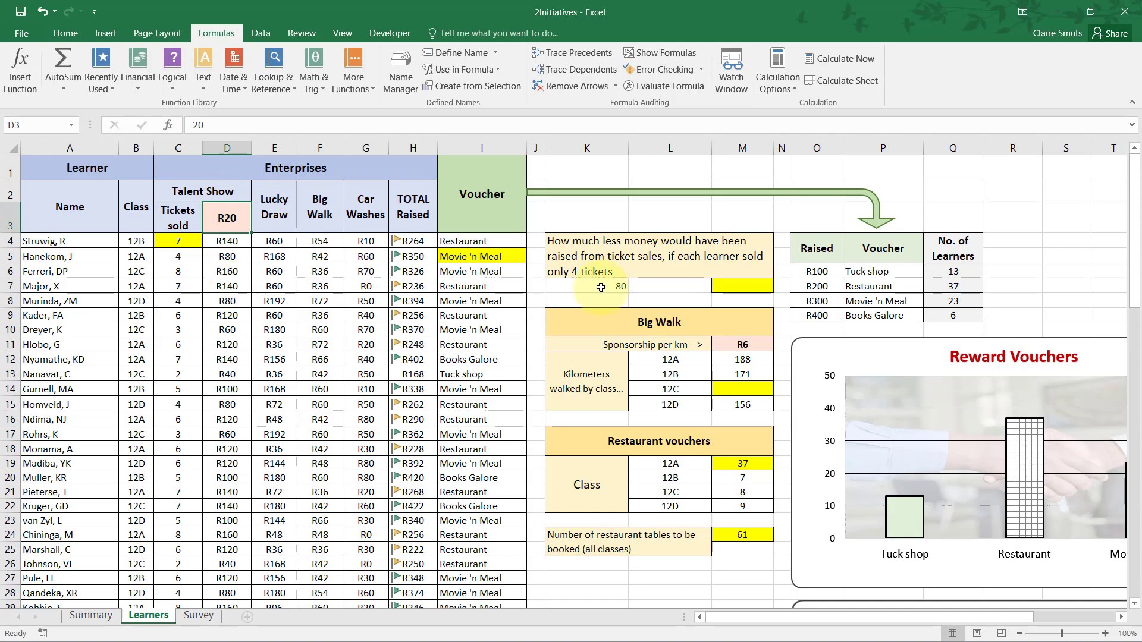
click(668, 284)
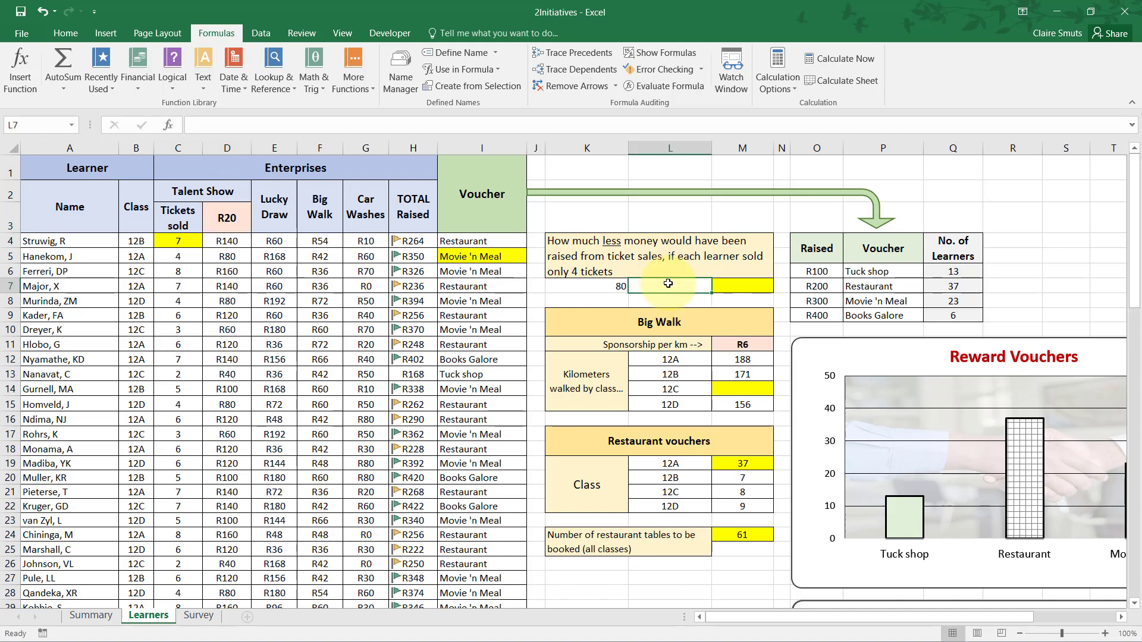
text(=4)
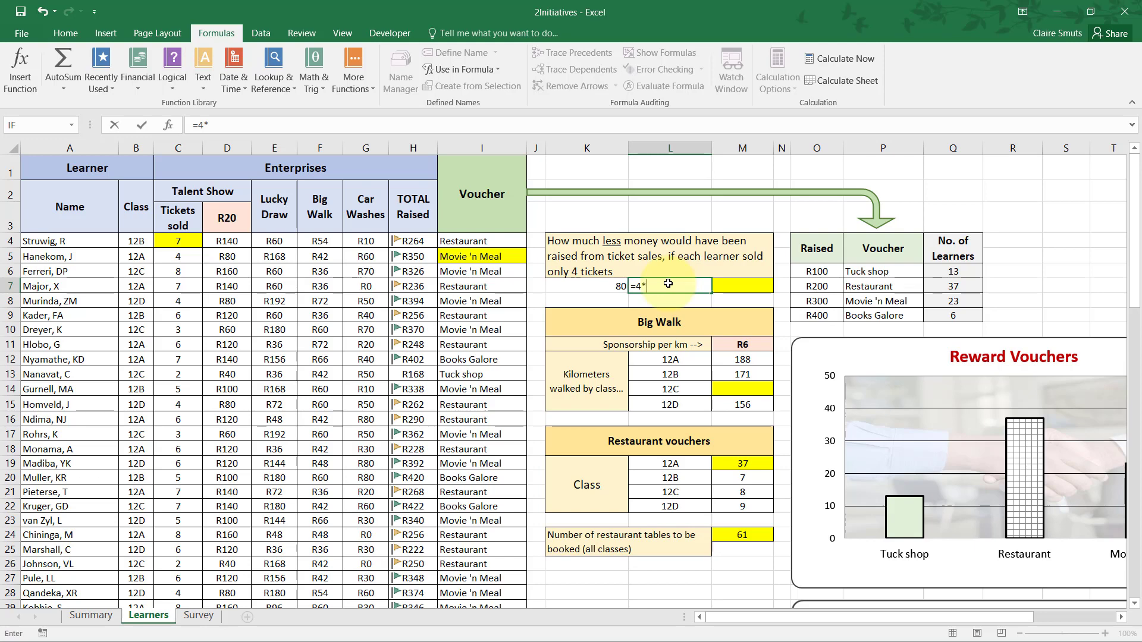
text(*)
click(214, 223)
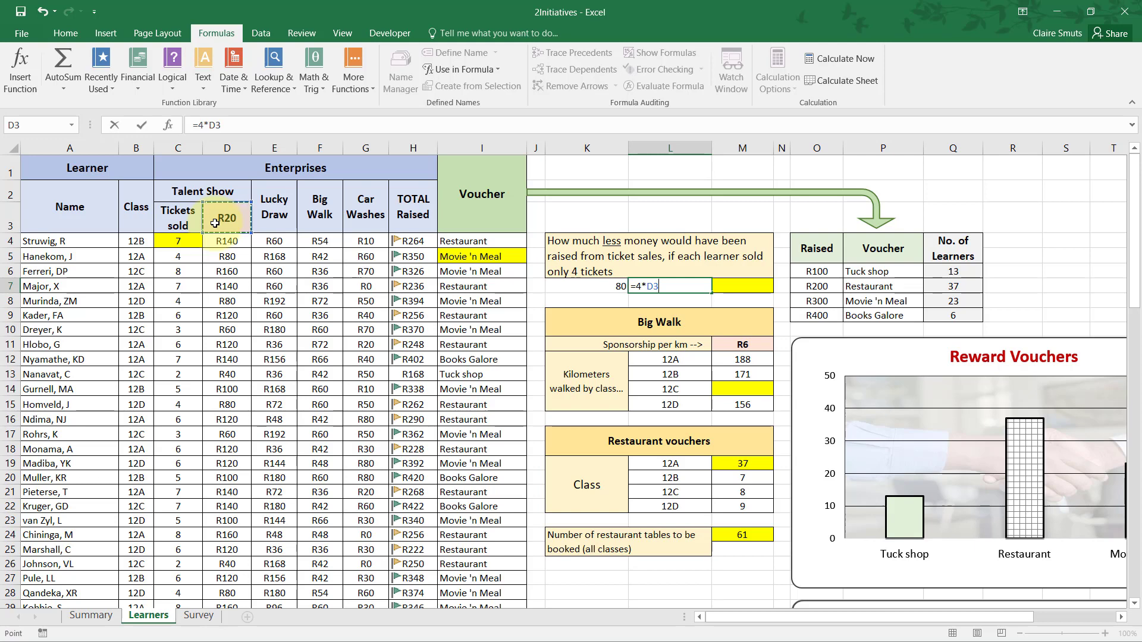
key(ctrl+Return)
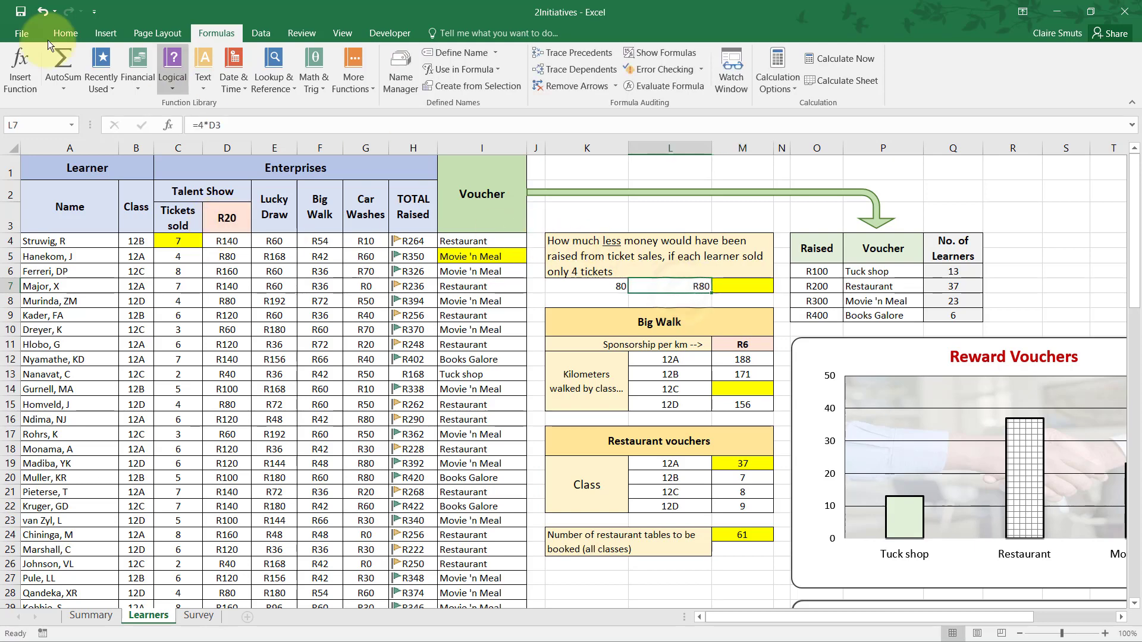
Try extending the formula in L7 to =K7*4*D3 to cover all the learners.
click(65, 33)
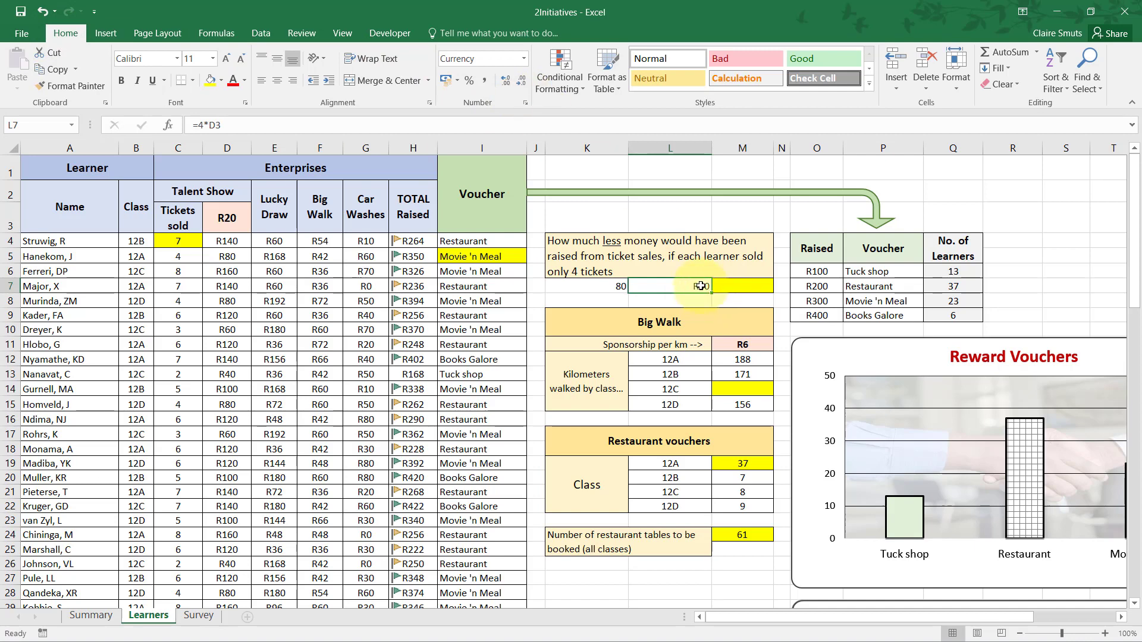
click(685, 310)
click(691, 290)
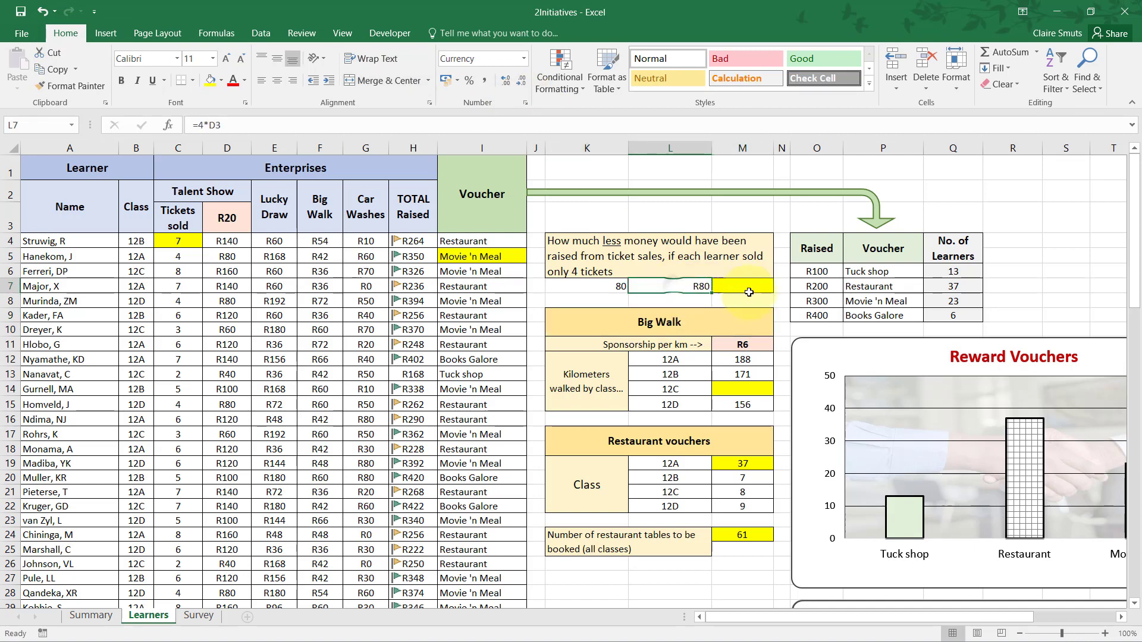
double_click(635, 288)
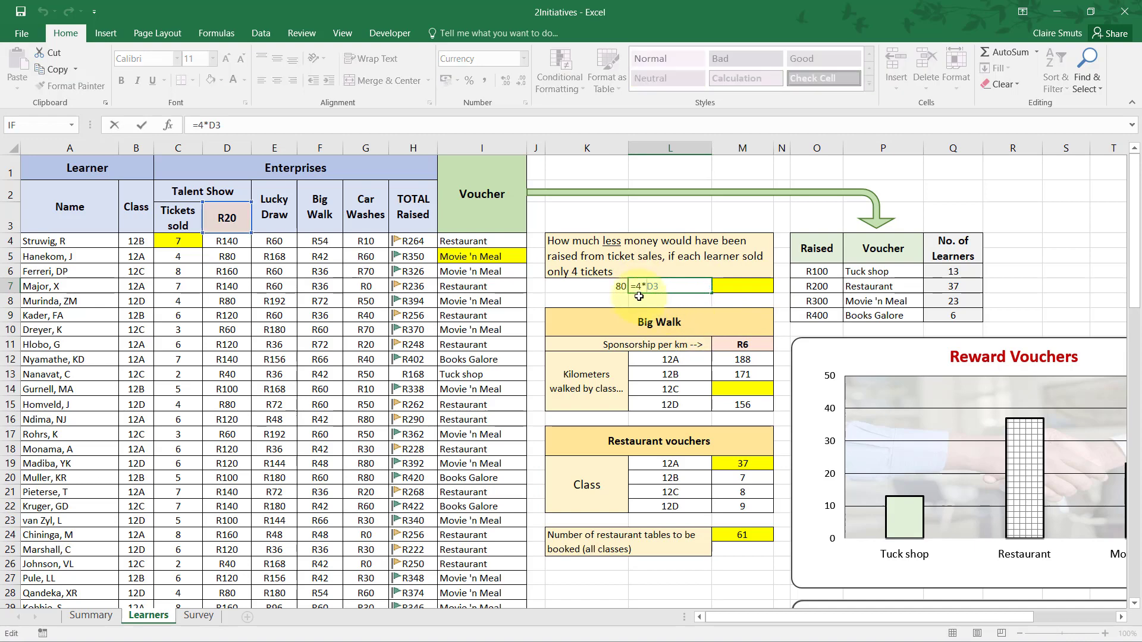
click(603, 287)
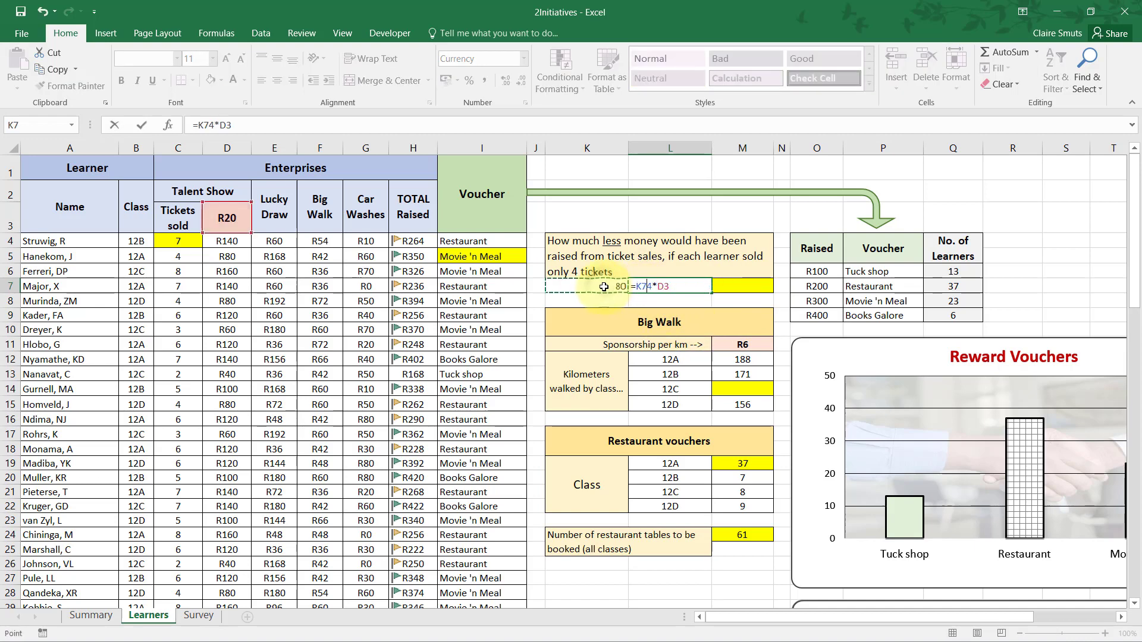
text(*)
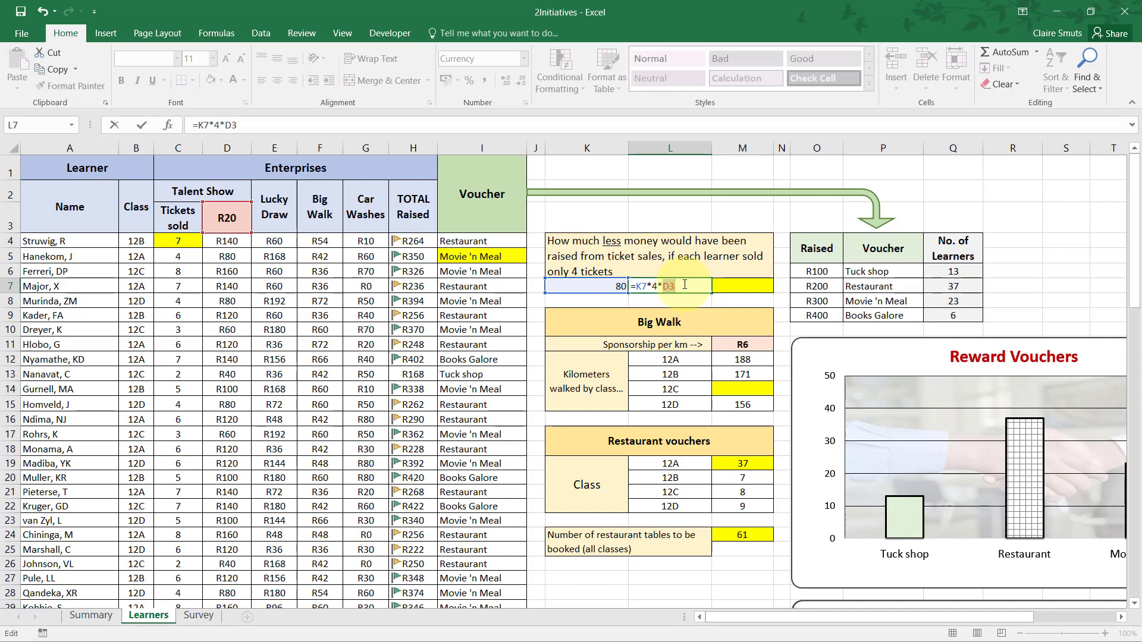
click(745, 285)
key(Left)
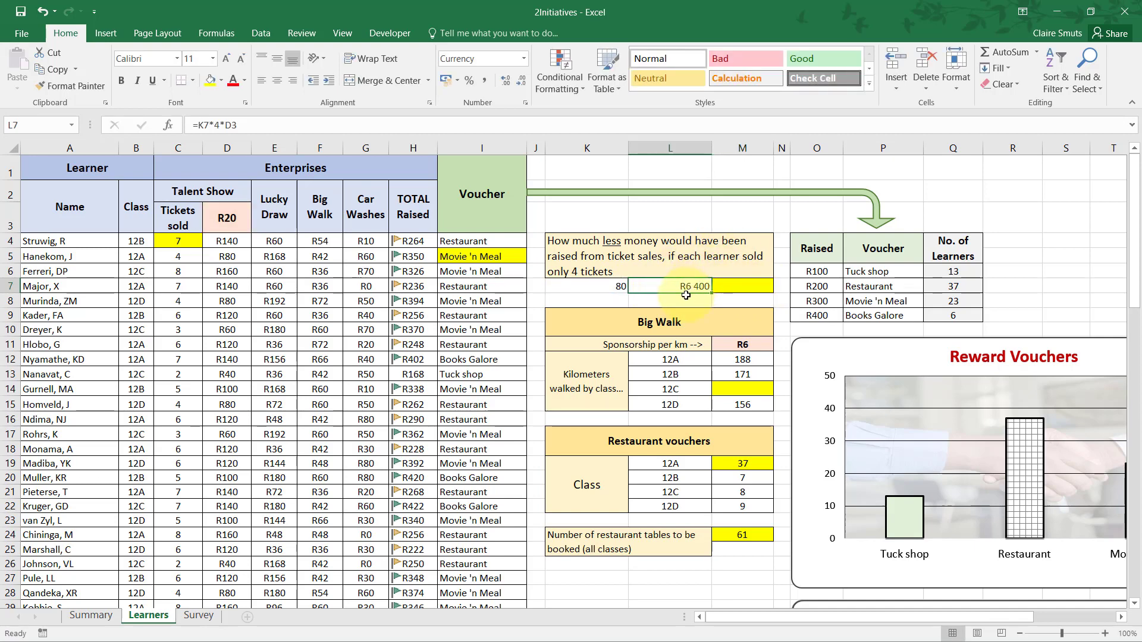
Remove the K7 multiplication from the formula in L7 so it reads =4*D3.
click(213, 127)
key(BackSpace)
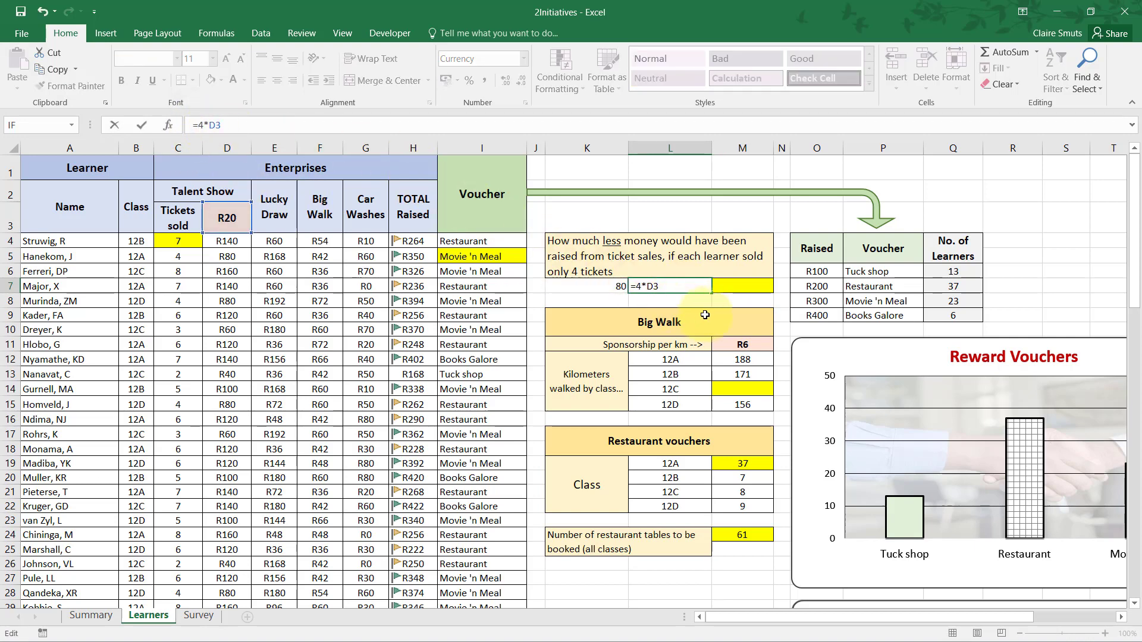
key(Return)
Calculate the total for all learners selling 4 tickets in L8 with the formula =K7*L7.
text(=)
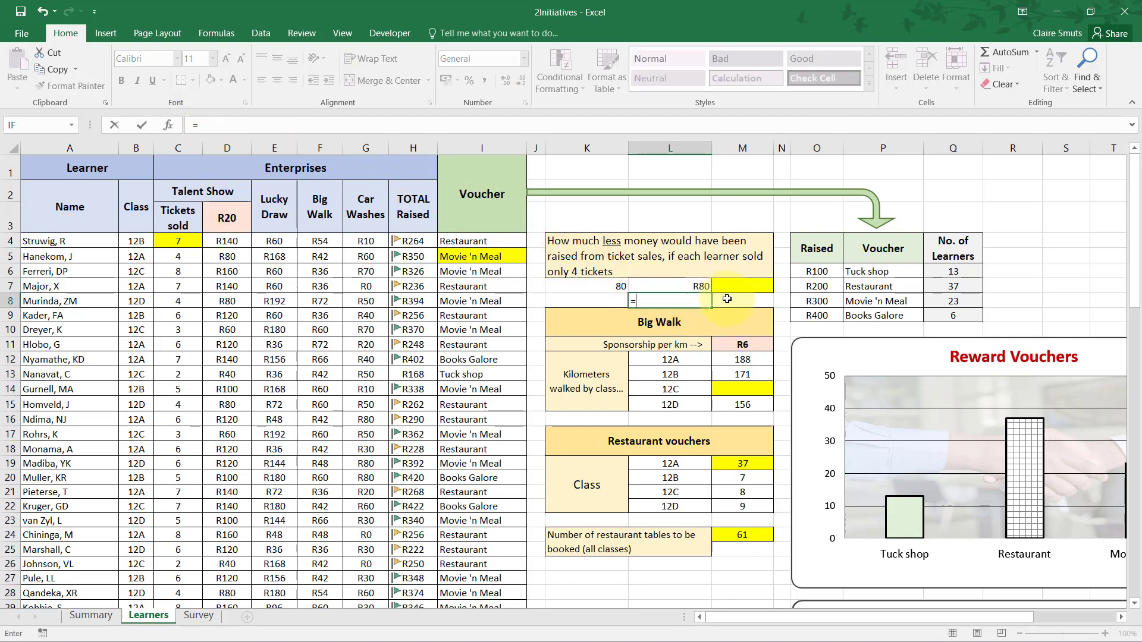
key(Up)
key(Left)
text(*4*D3)
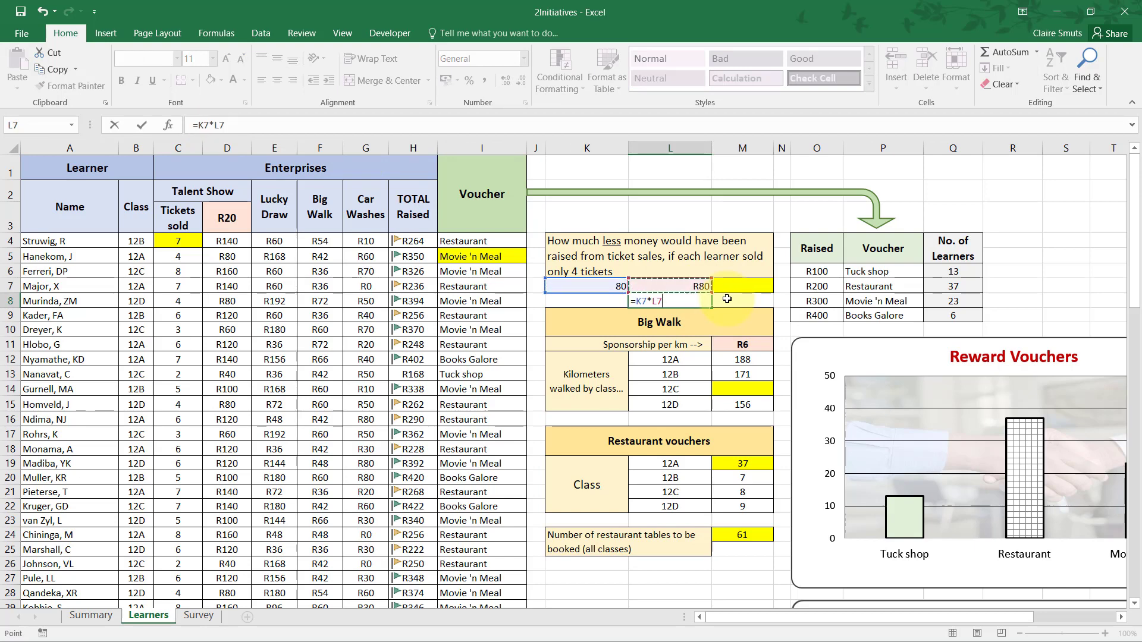
key(Tab)
Calculate in M7 how much less would be raised from ticket sales with the formula =D84-L8.
key(Up)
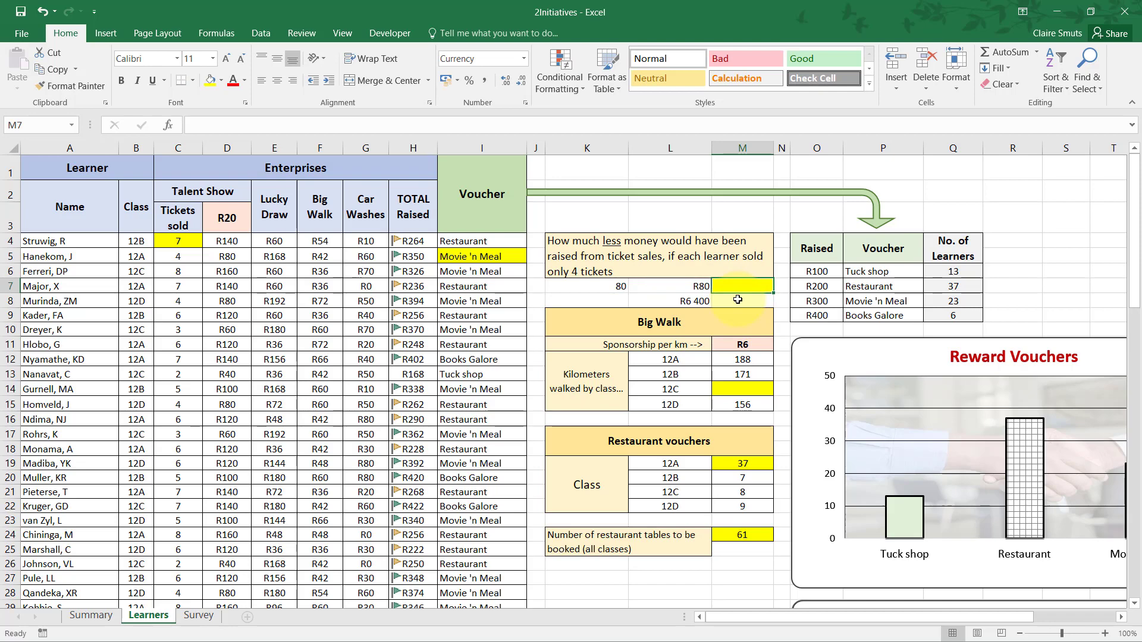
text(=)
scroll(210, 428, down, 20)
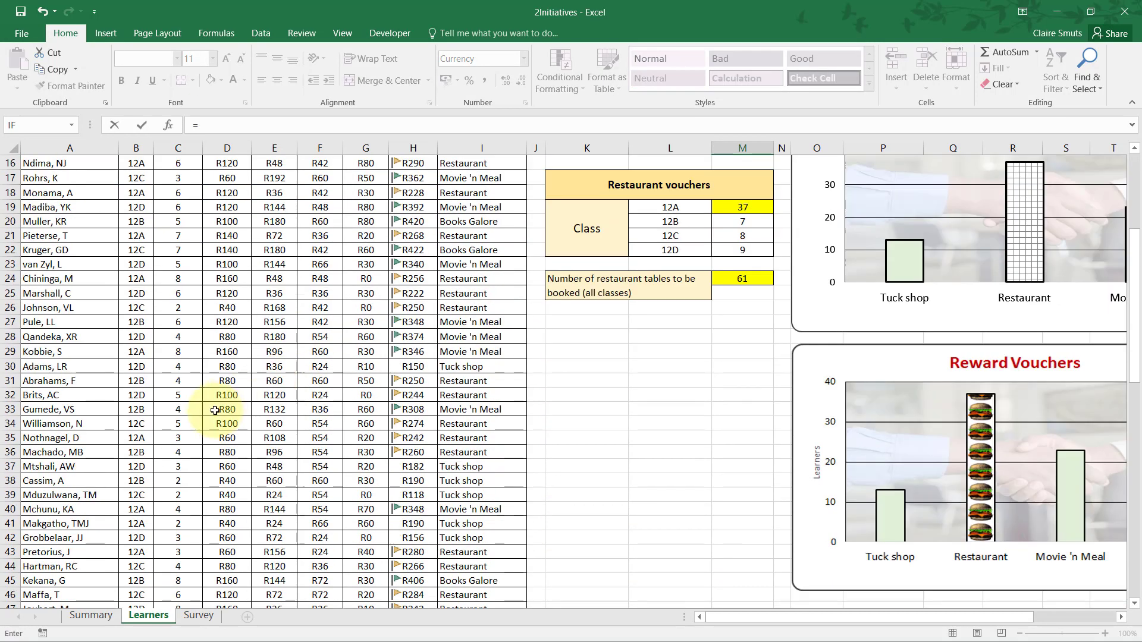
click(225, 409)
text(-)
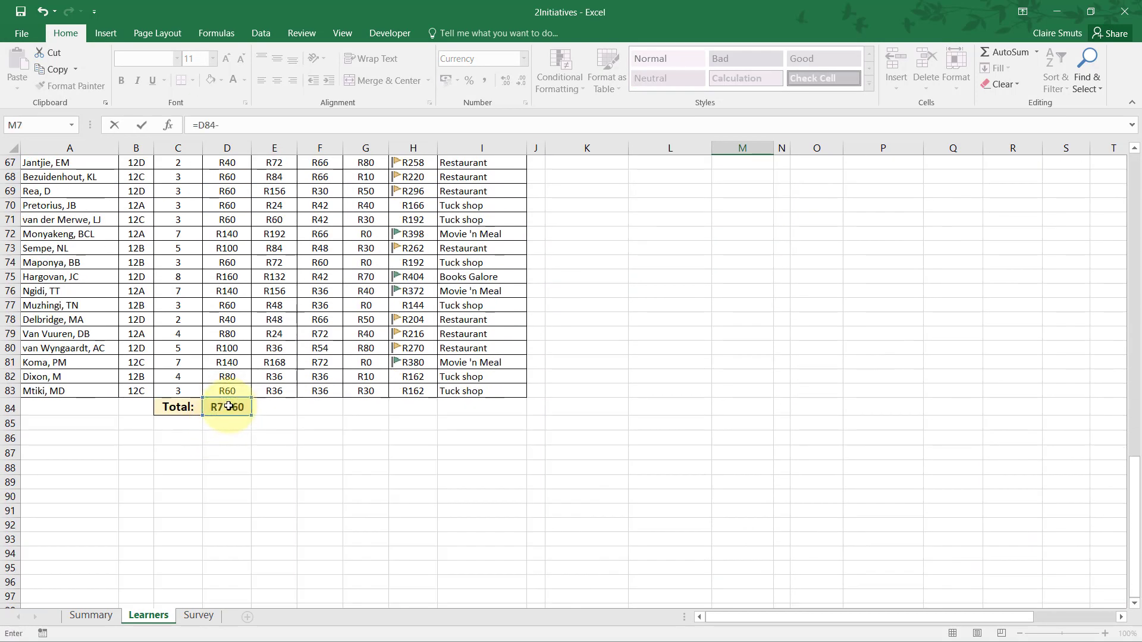
scroll(770, 323, up, 20)
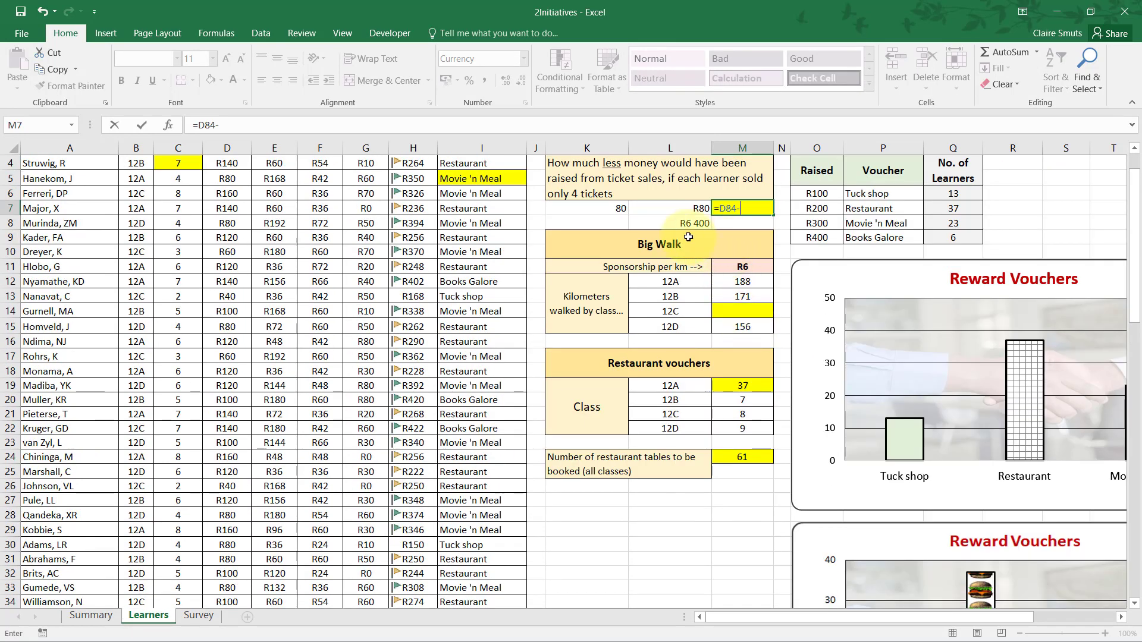
click(682, 227)
key(Return)
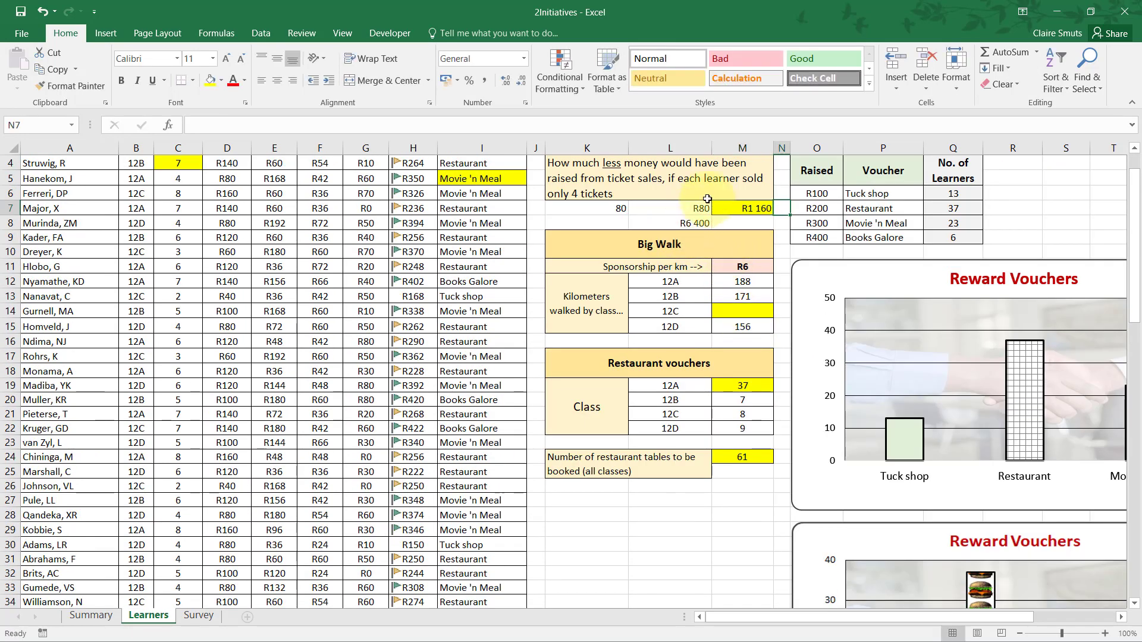
click(747, 212)
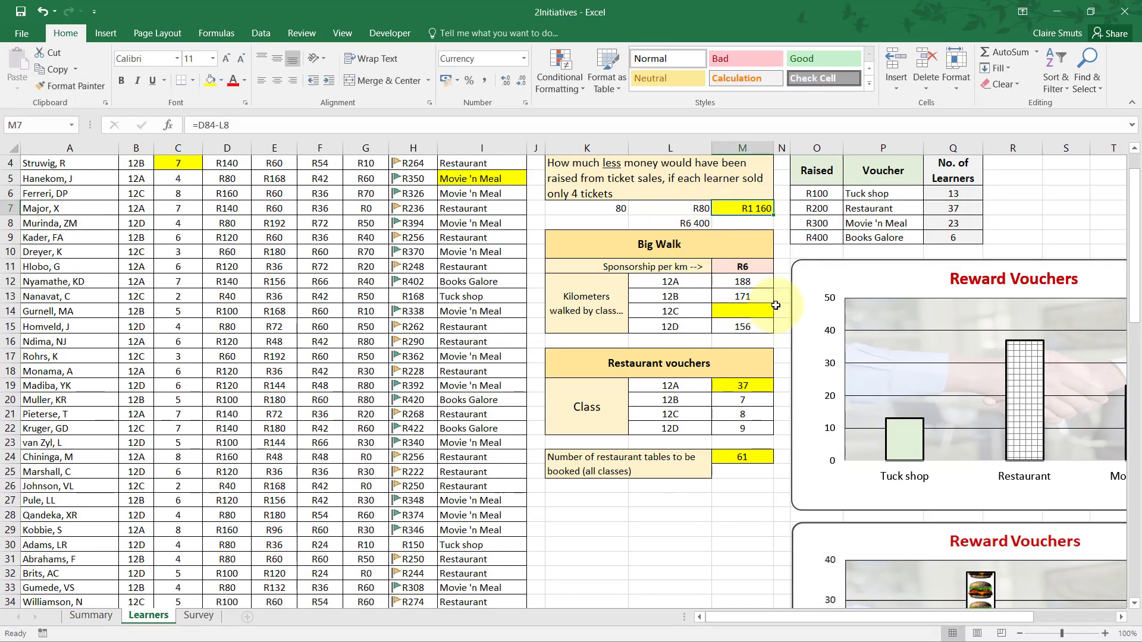
Read question 2.7 in the exam paper in Adobe Acrobat Reader and locate M11, M14 and column F in the Excel workbook.
key(alt+Tab)
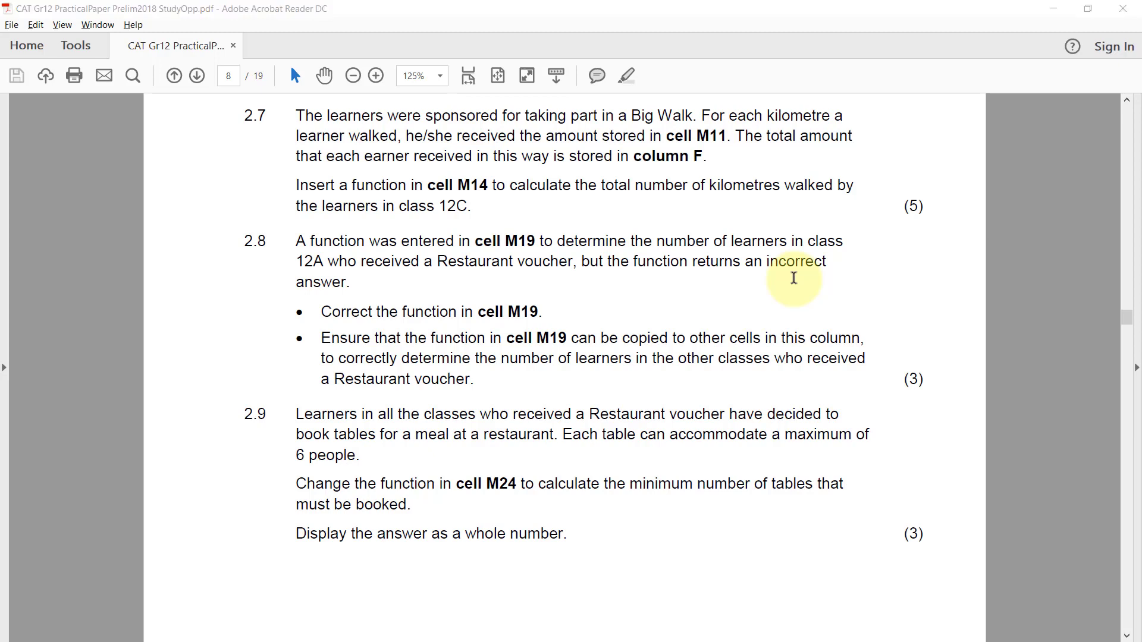
key(alt+Tab)
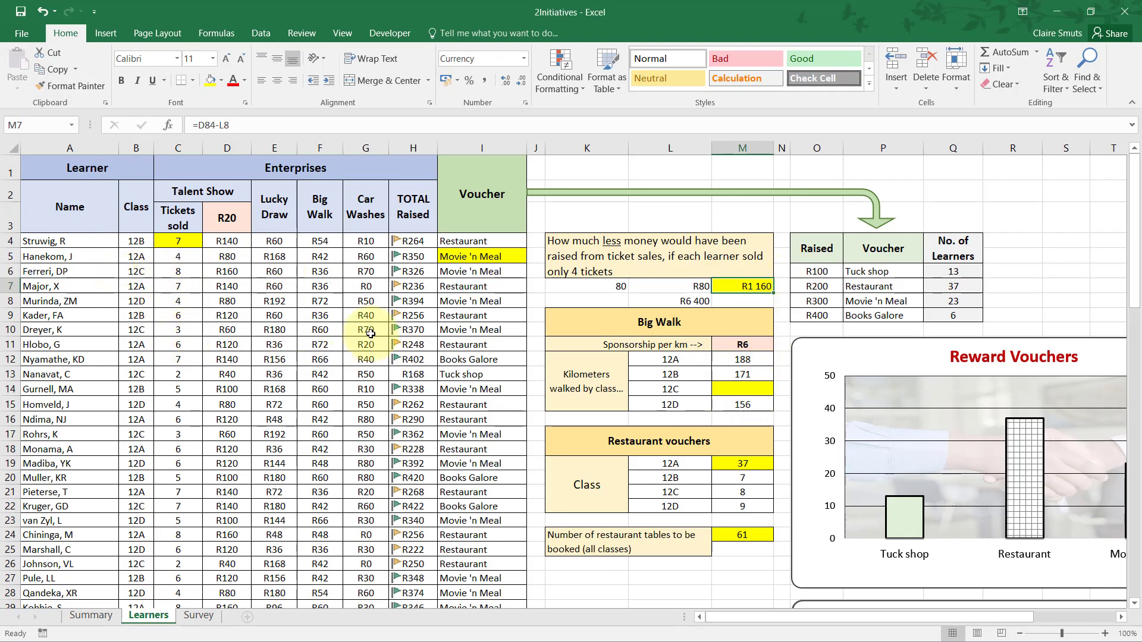
click(742, 390)
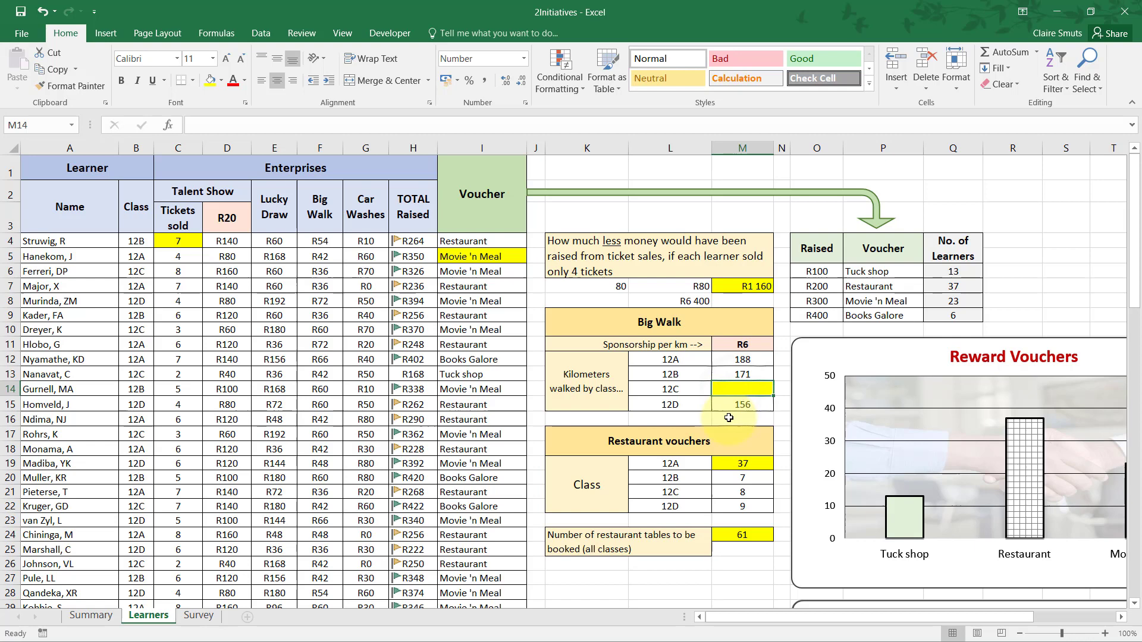
click(743, 345)
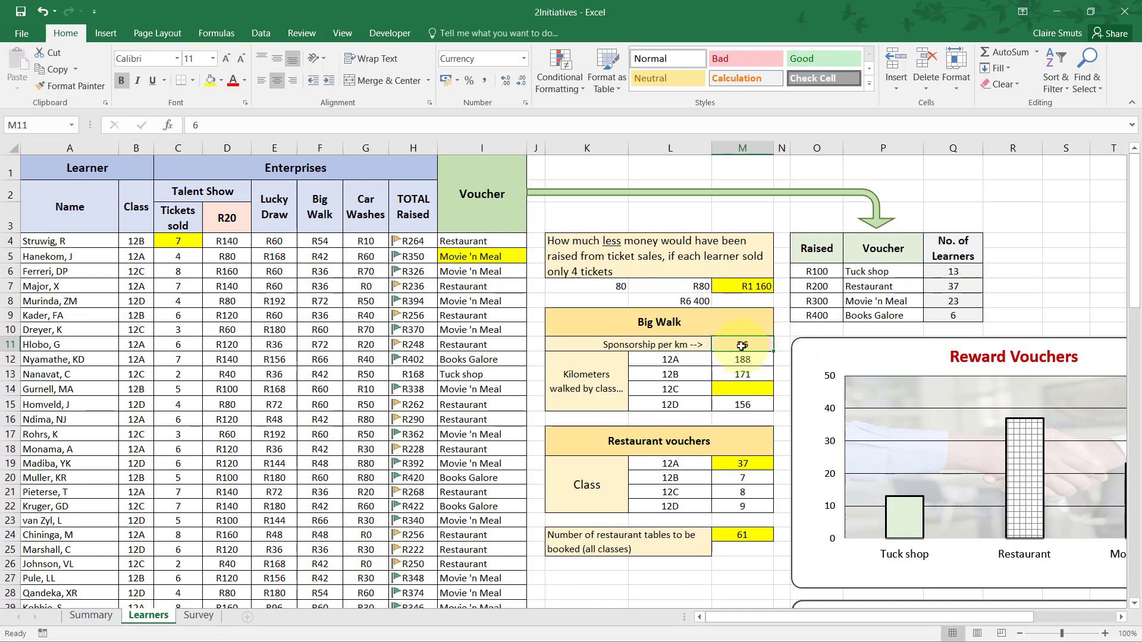
key(alt+Tab)
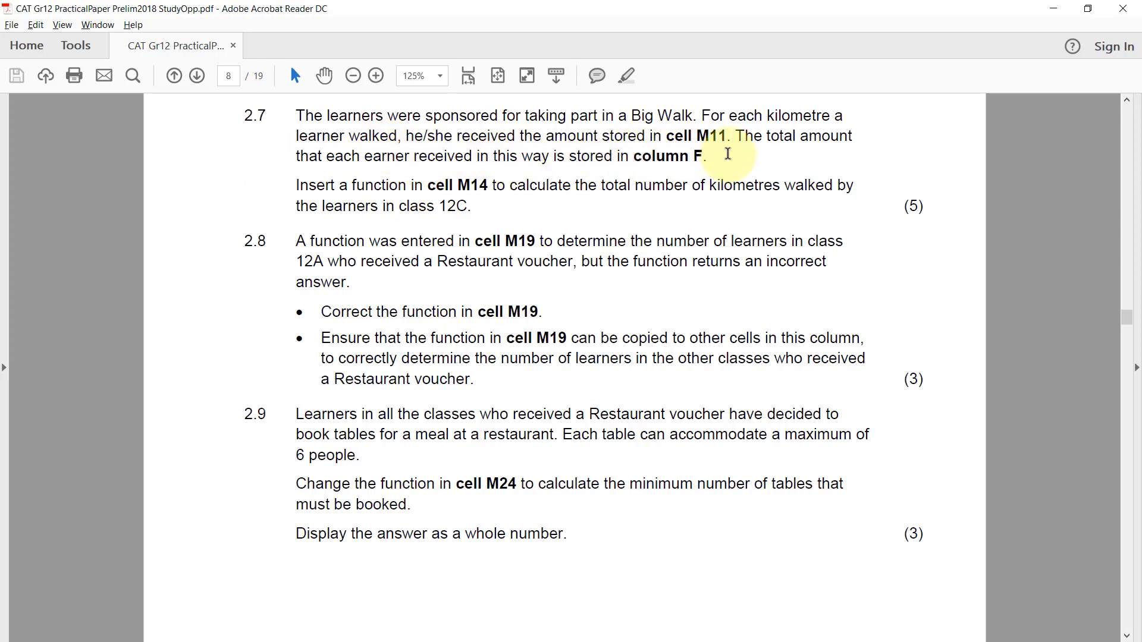
key(alt+Tab)
click(311, 148)
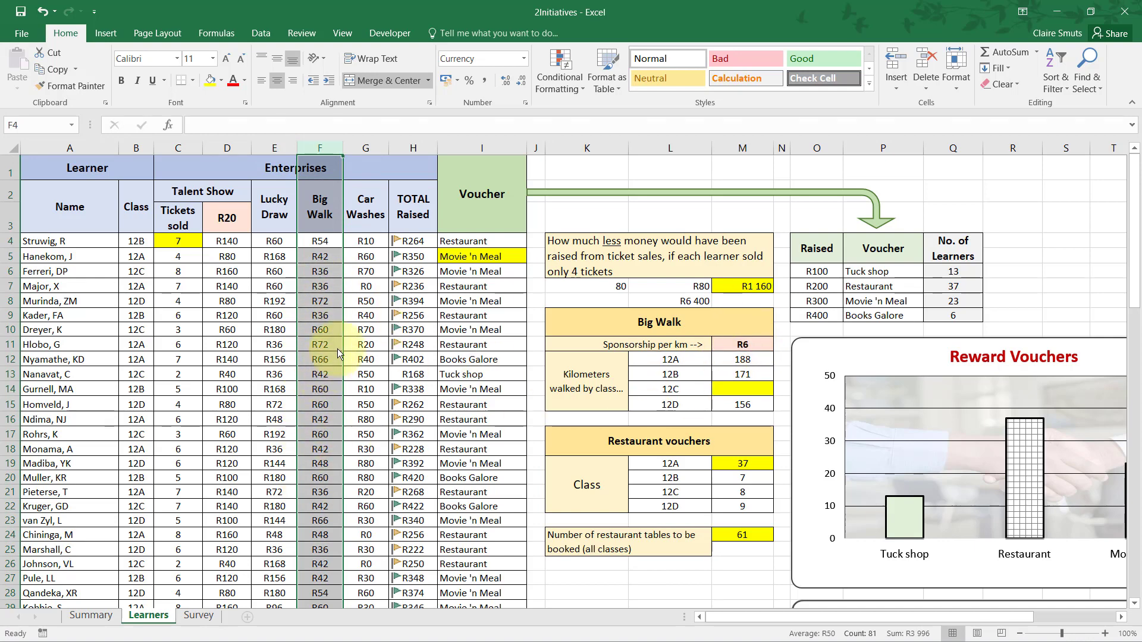
key(alt+Tab)
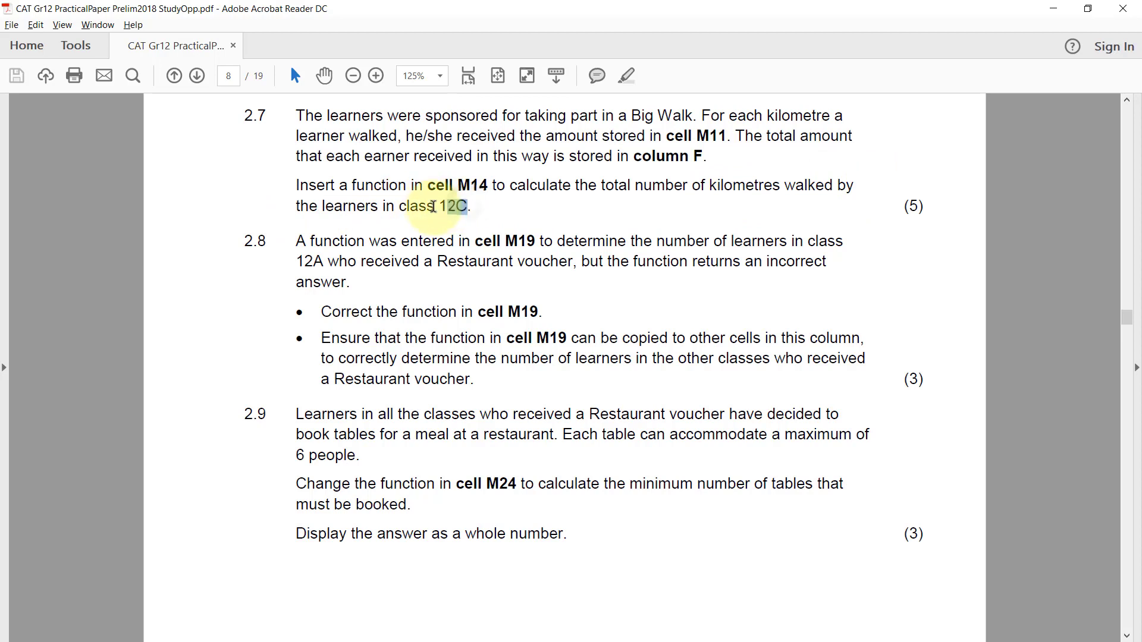
drag(468, 206, 440, 209)
click(515, 203)
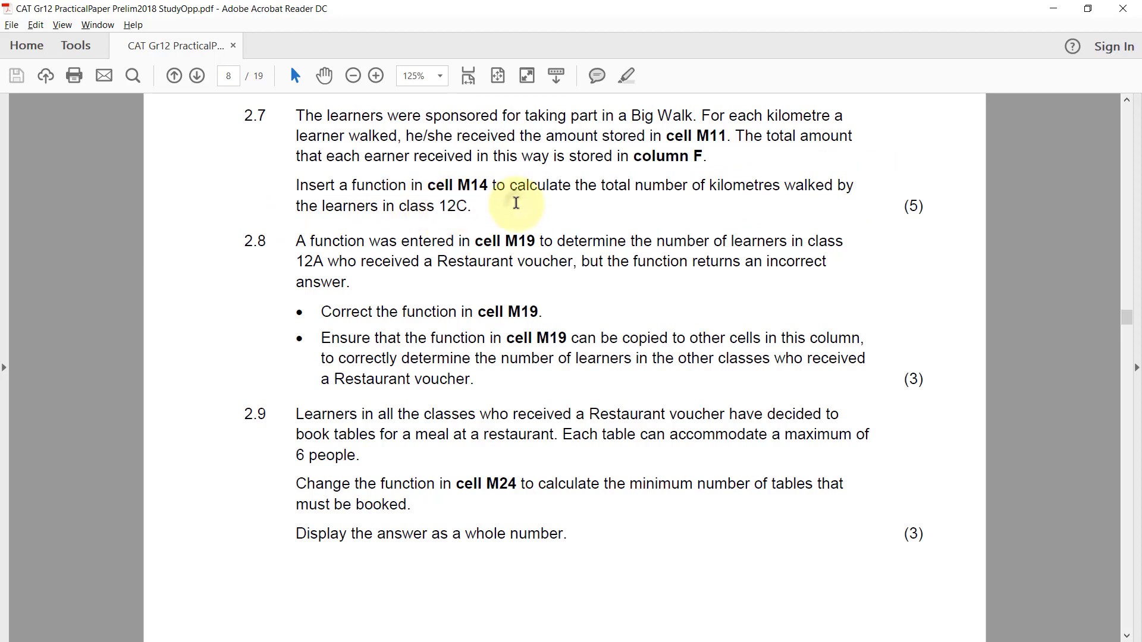
key(alt+Tab)
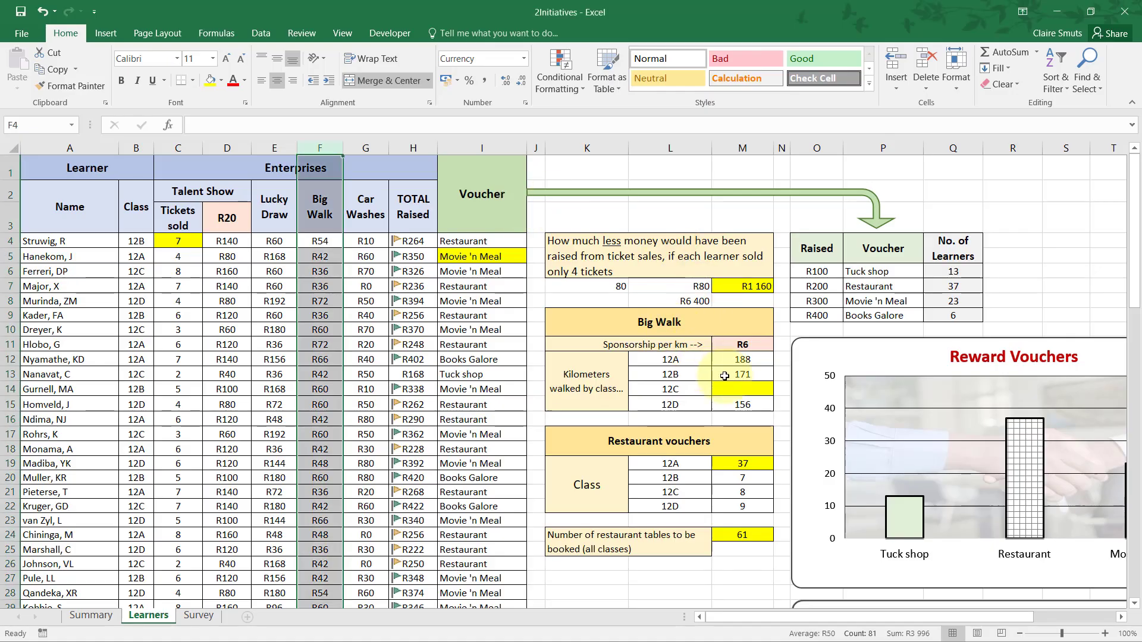
Examine how the 12C entries in the Class column relate to the Big Walk amounts in column F.
click(731, 385)
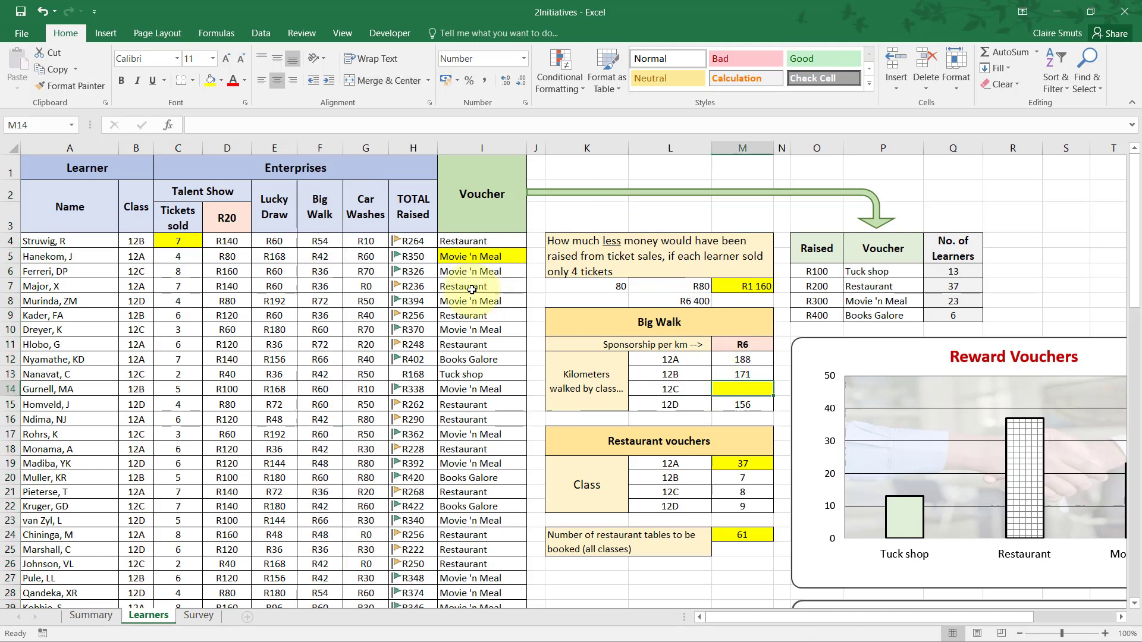
drag(320, 240, 320, 315)
click(137, 269)
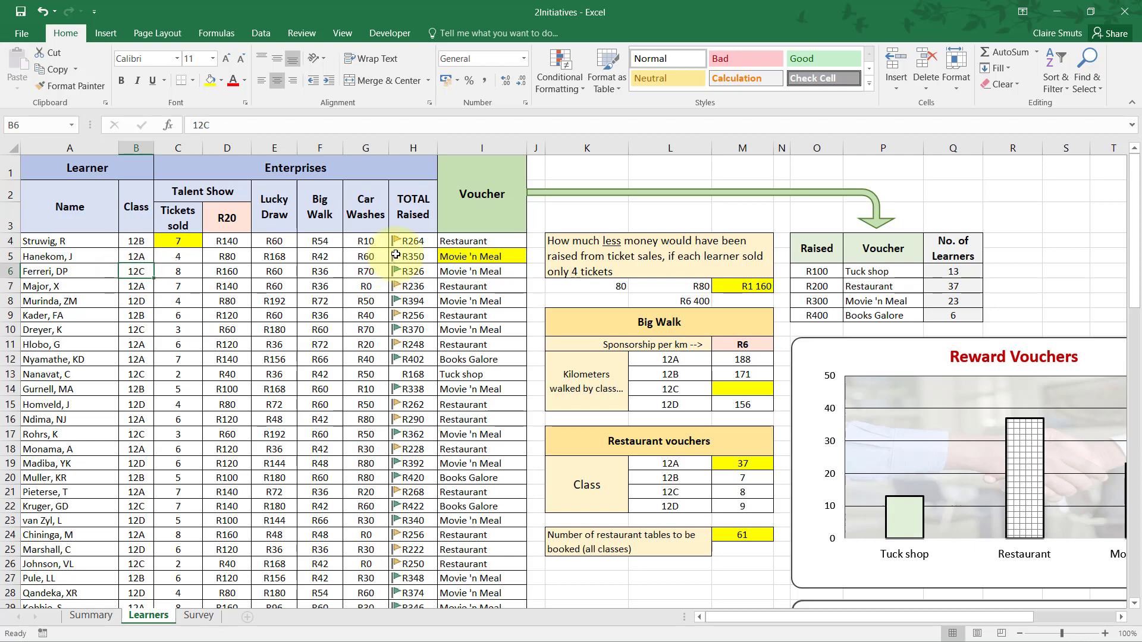
drag(320, 241, 320, 404)
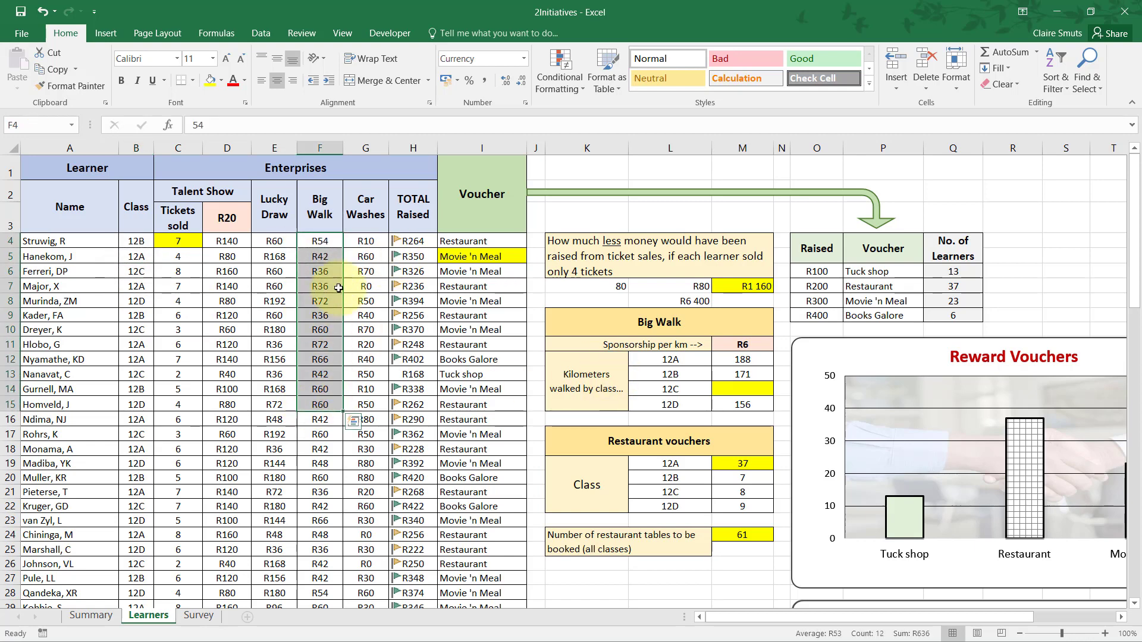
click(311, 271)
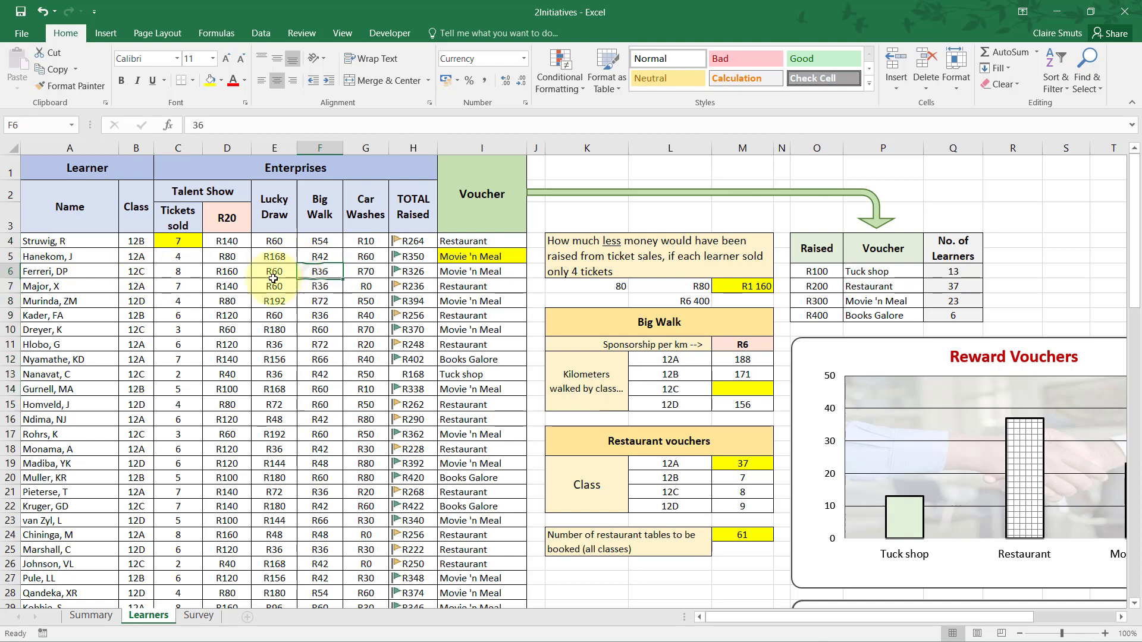
click(130, 271)
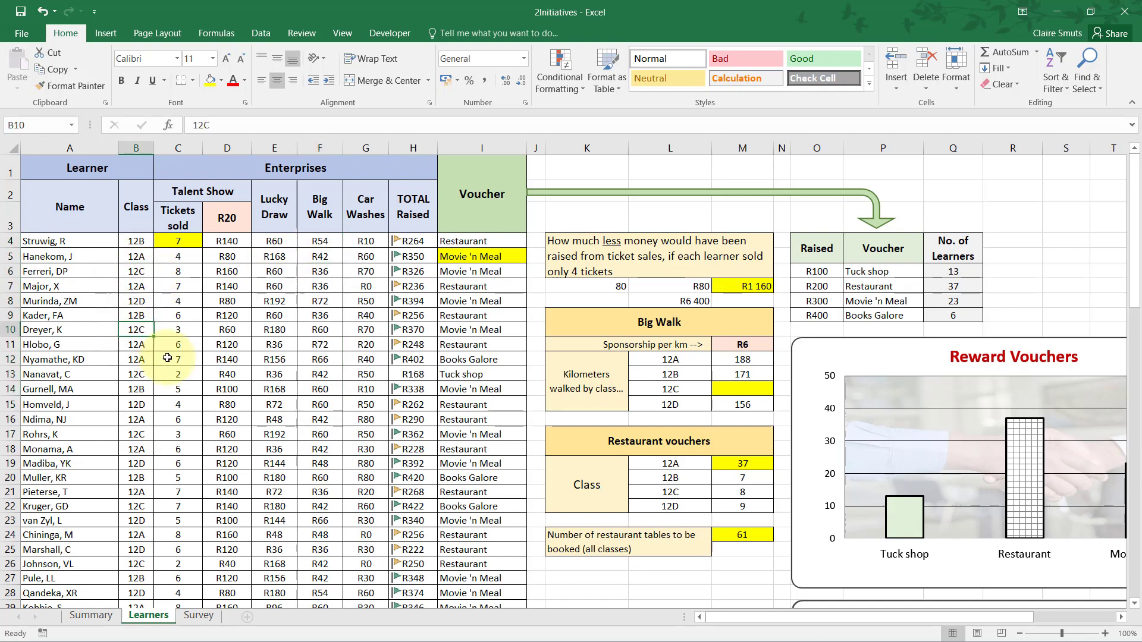
click(320, 256)
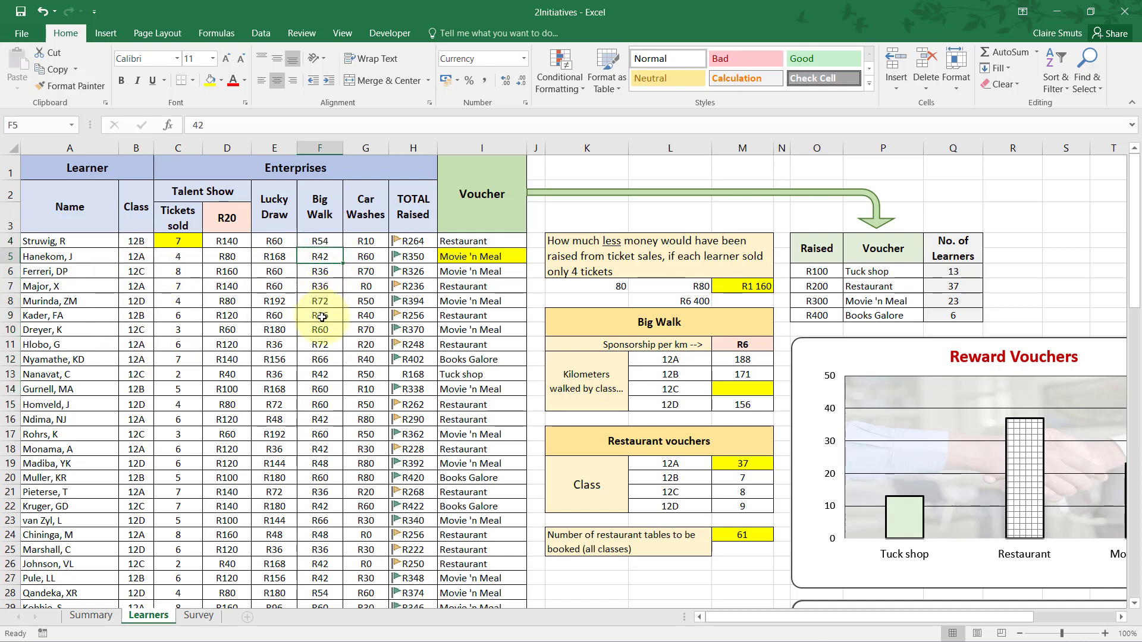
Start a SUMIF function in M14 and open its Function Arguments dialog clear of the data.
click(759, 393)
text(=sumif)
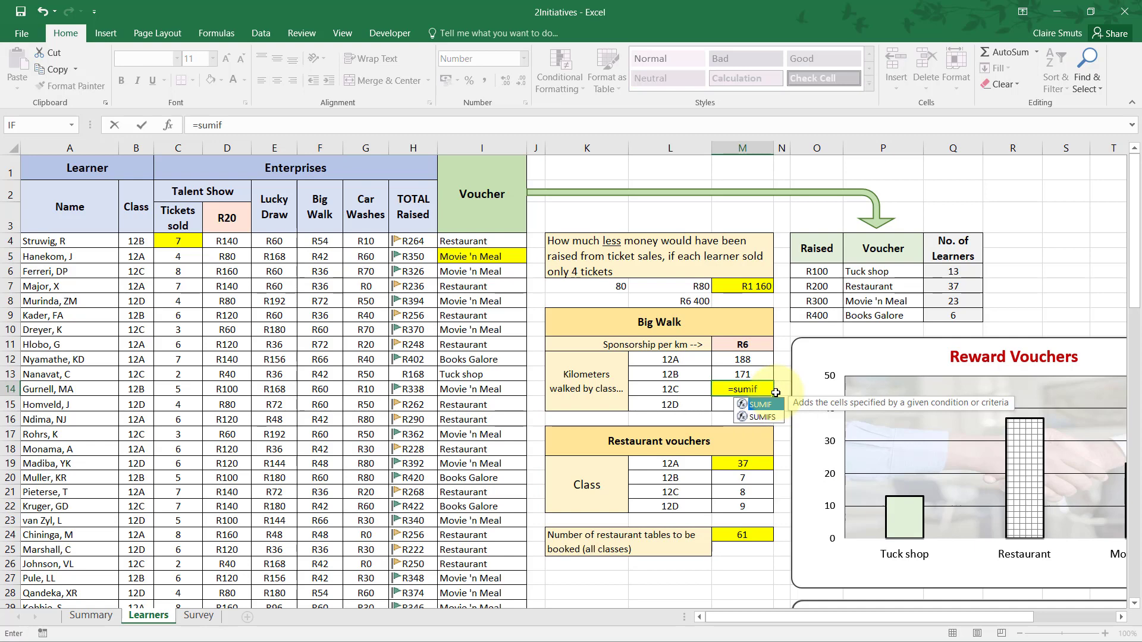
key(Tab)
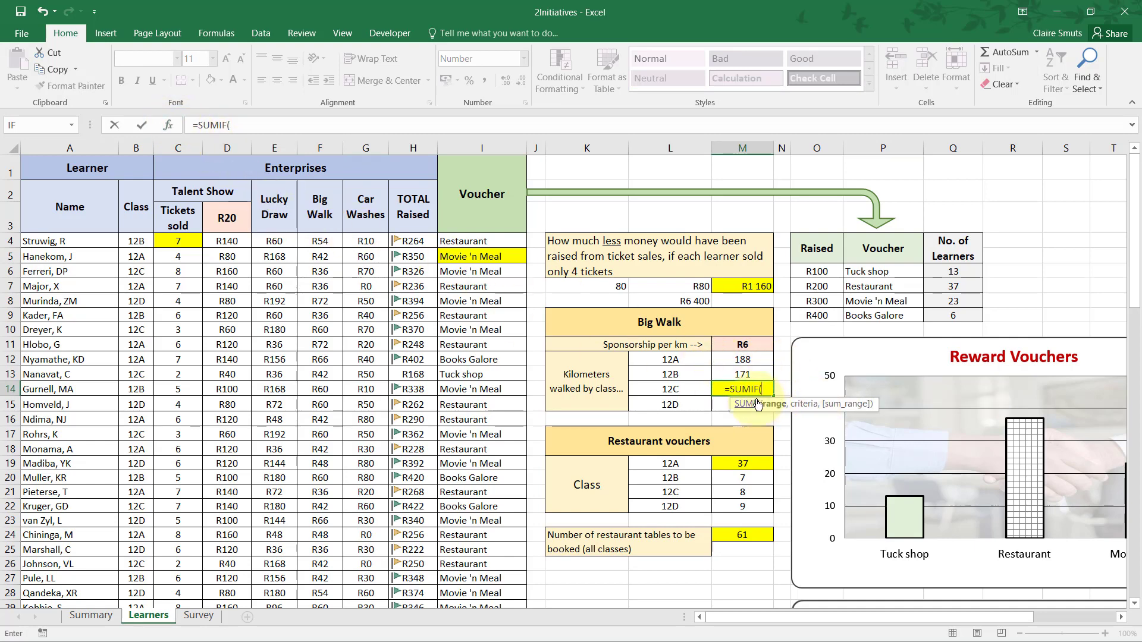
click(168, 128)
drag(491, 329, 880, 426)
scroll(803, 440, down, 2)
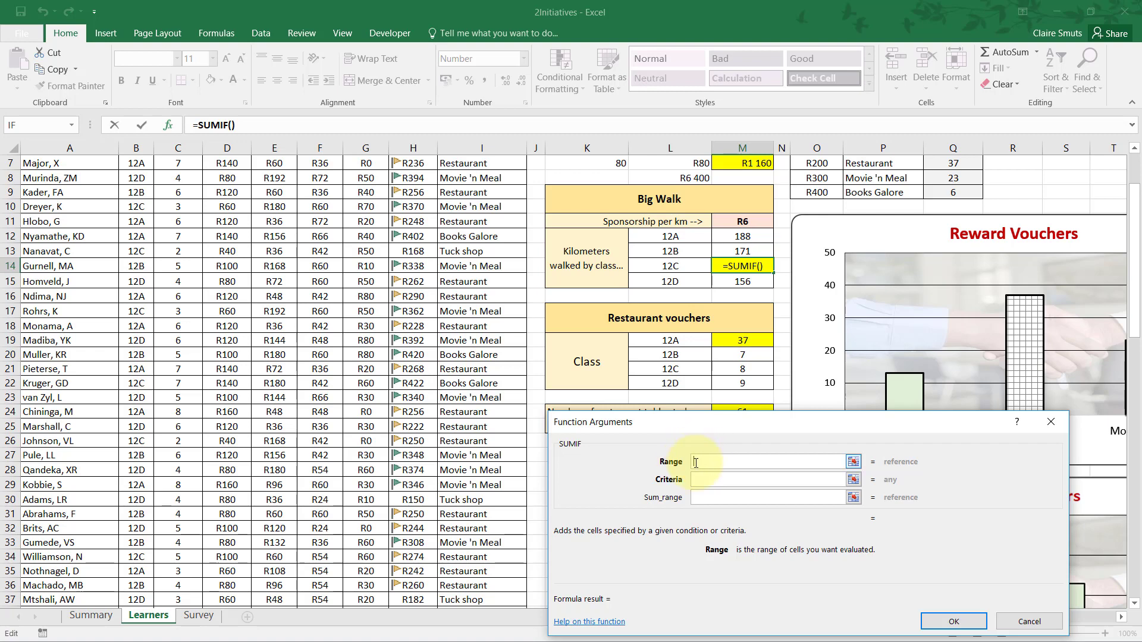
scroll(715, 468, up, 2)
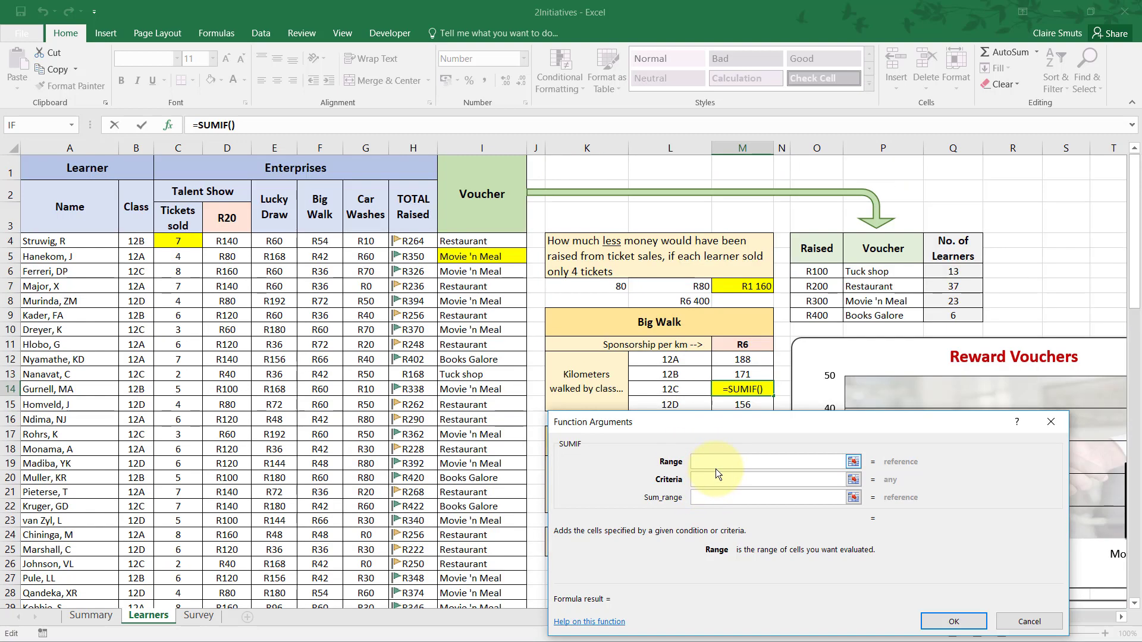
Set the SUMIF sum range to the Big Walk amounts in F4:F83.
click(702, 497)
drag(730, 437, 705, 445)
drag(313, 239, 330, 561)
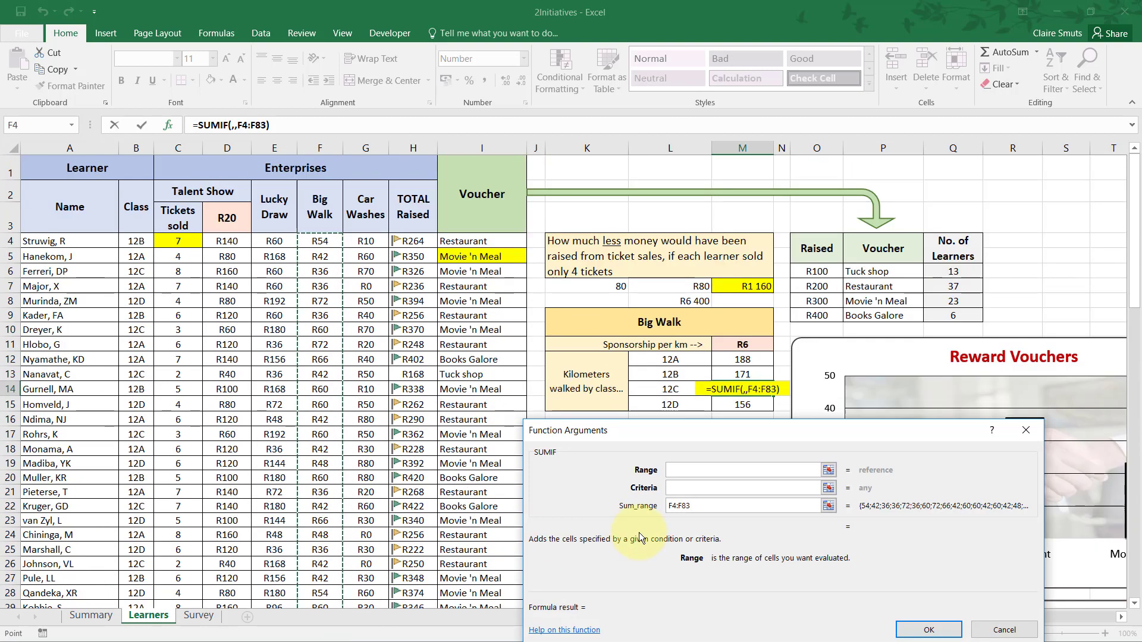
Set the SUMIF criteria to the class 12C label in L14, discarding B6 as the reference.
click(687, 490)
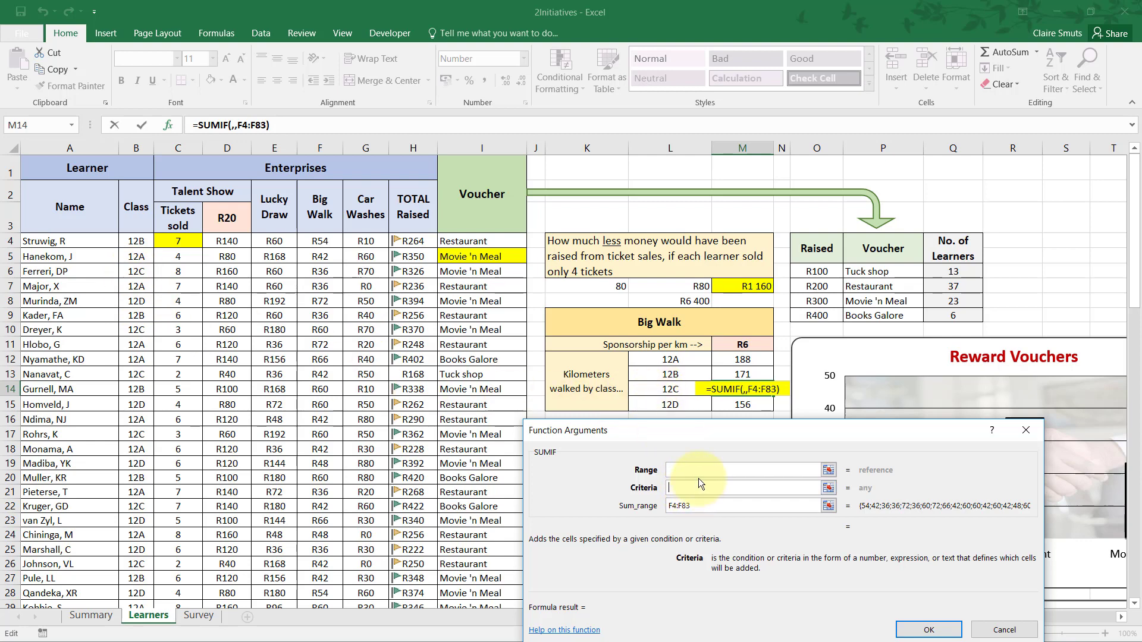
click(132, 271)
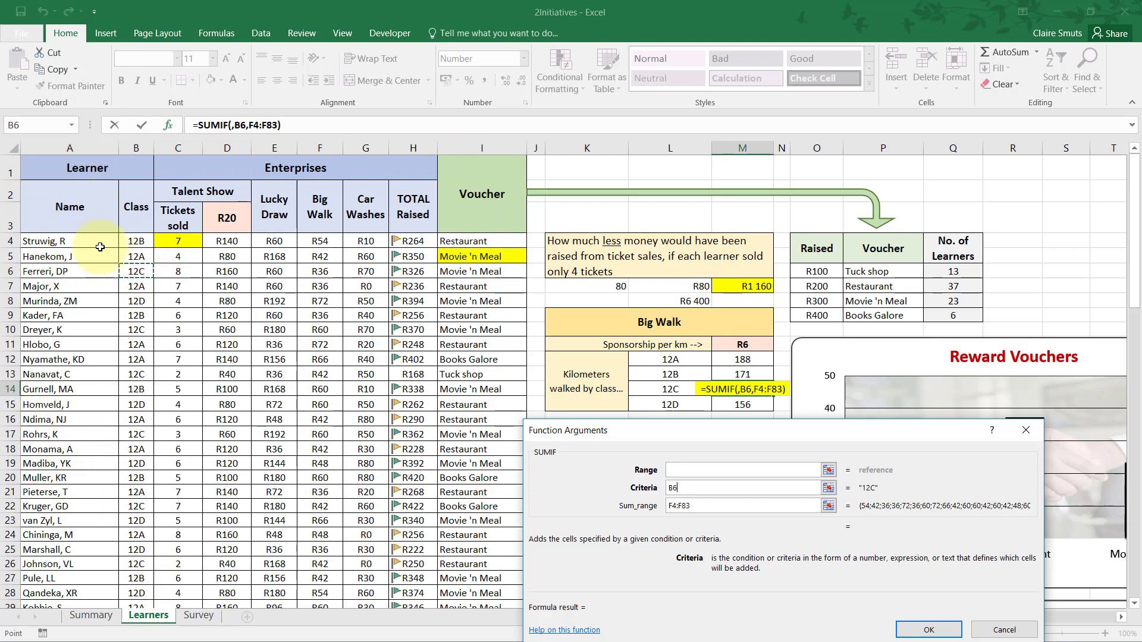
key(BackSpace)
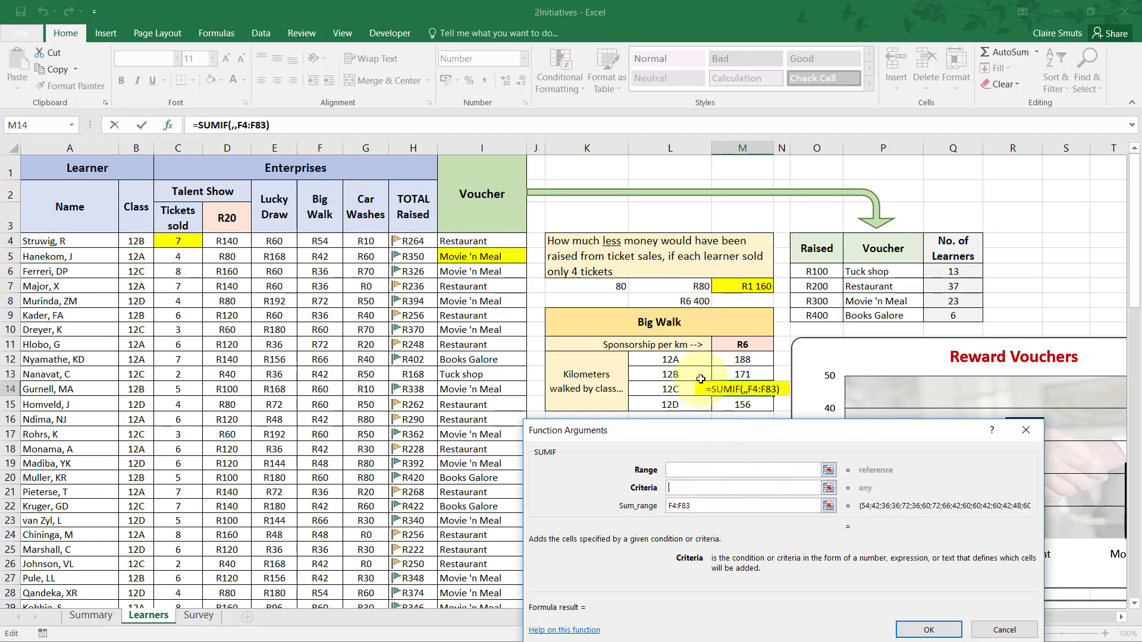
click(650, 388)
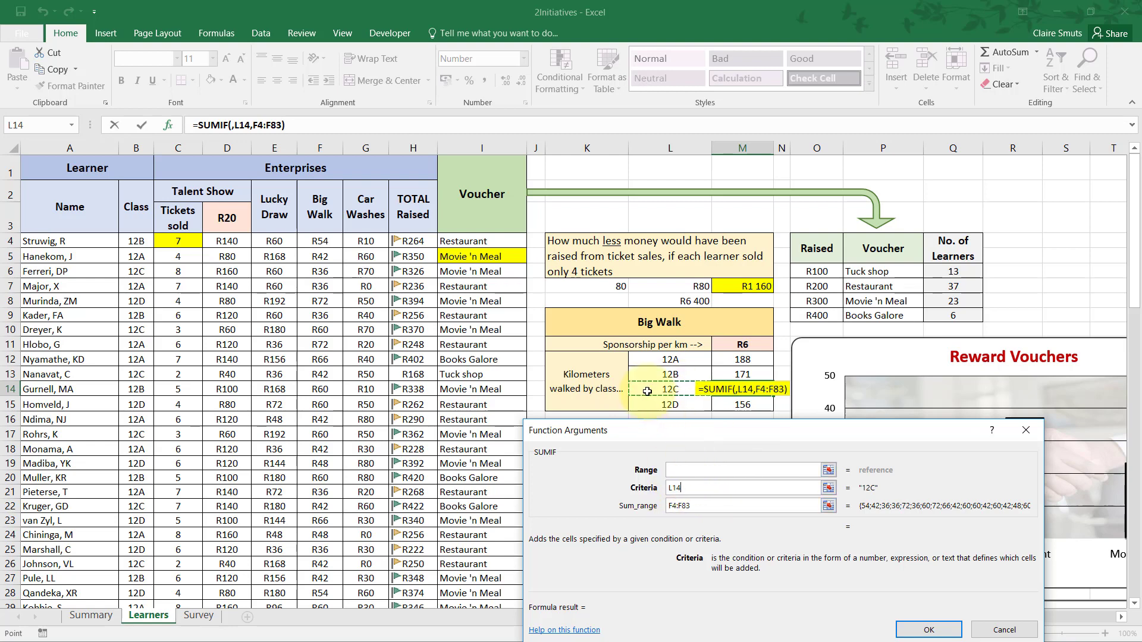
Set the SUMIF range to the Class column cells B4:B83 and compare it with the sum range F4:F83.
click(684, 470)
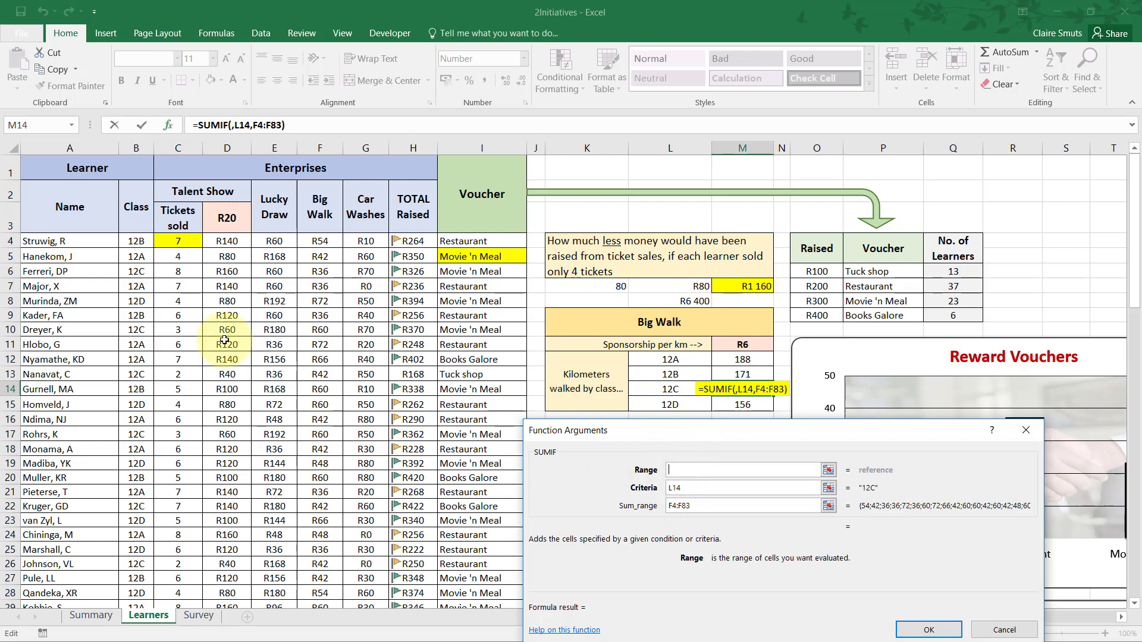
drag(127, 240, 137, 562)
scroll(627, 505, up, 18)
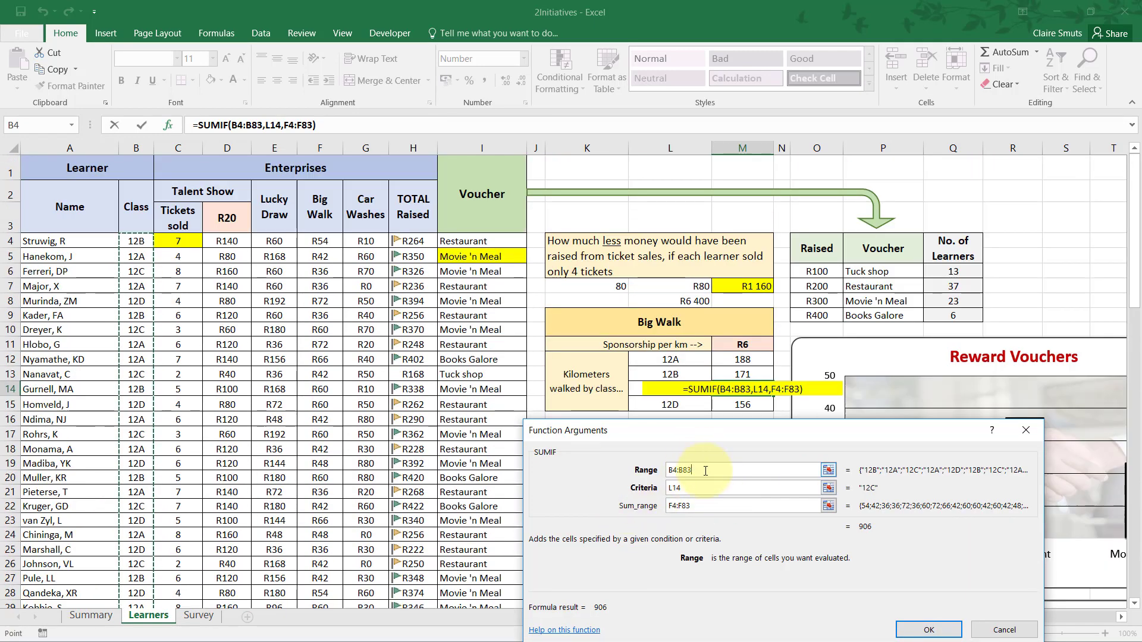
click(695, 507)
click(700, 473)
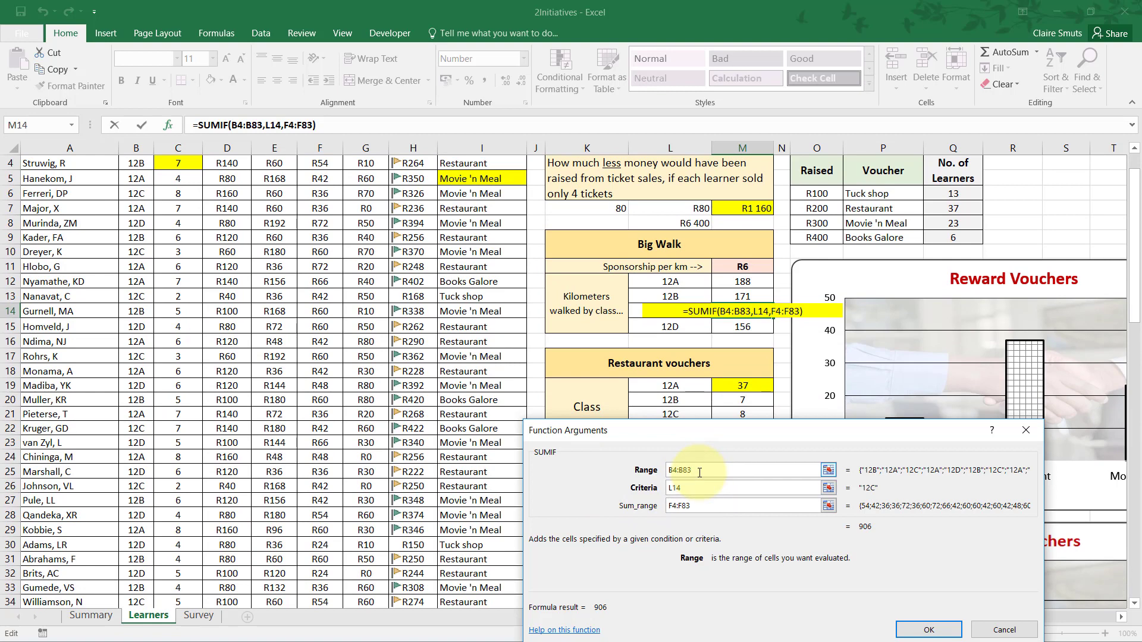
click(676, 471)
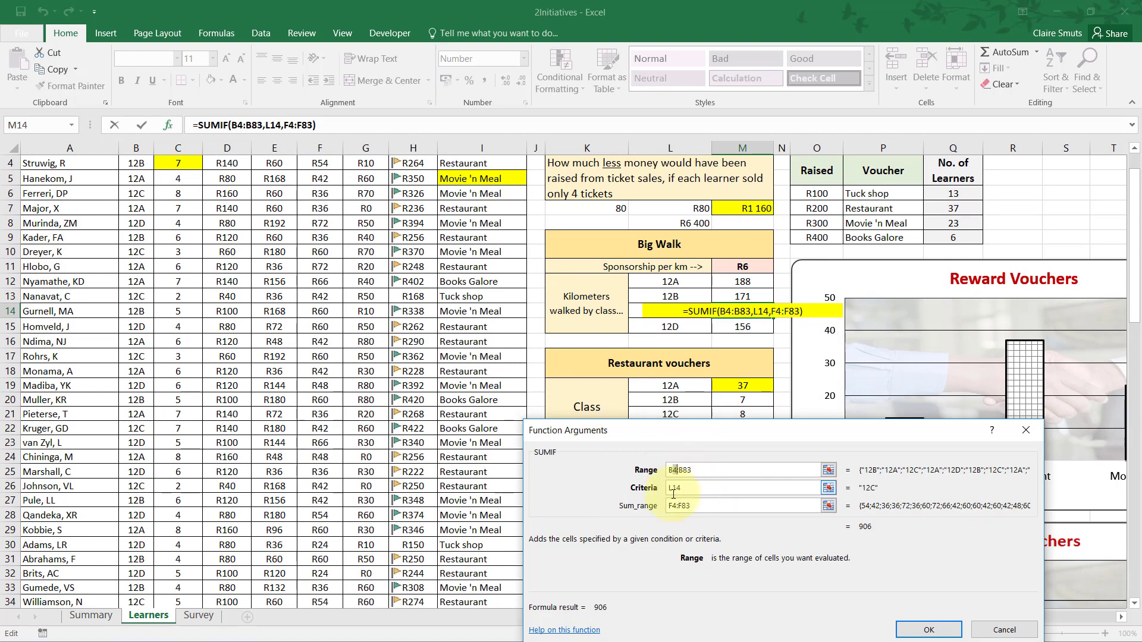
click(675, 505)
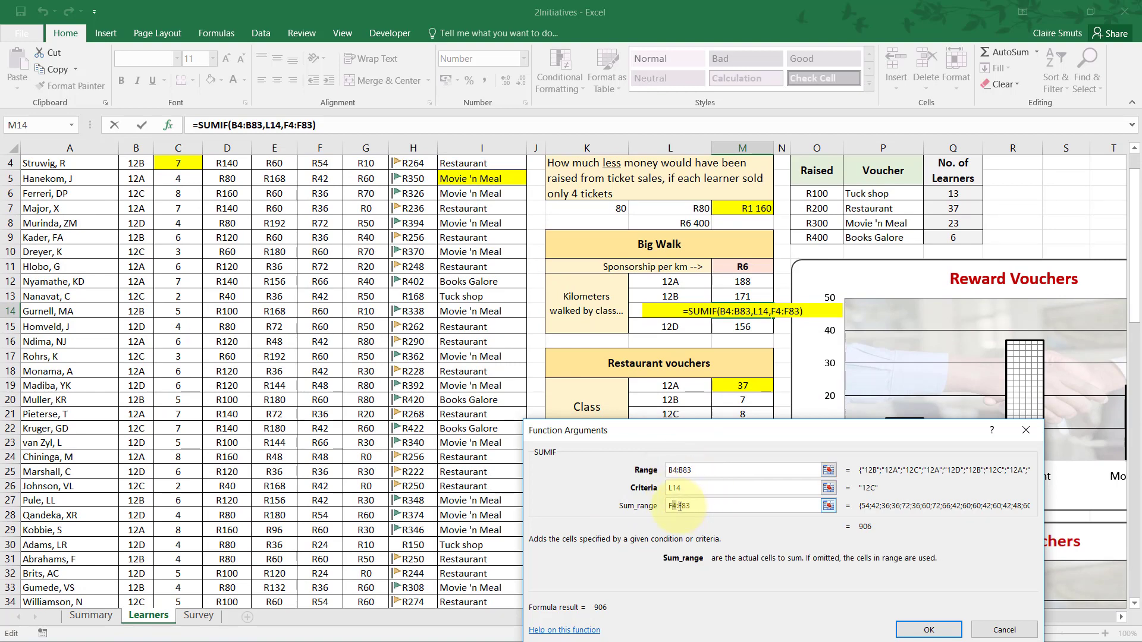
Confirm the SUMIF function in M14 and recheck question 2.7 in the exam paper PDF.
click(683, 473)
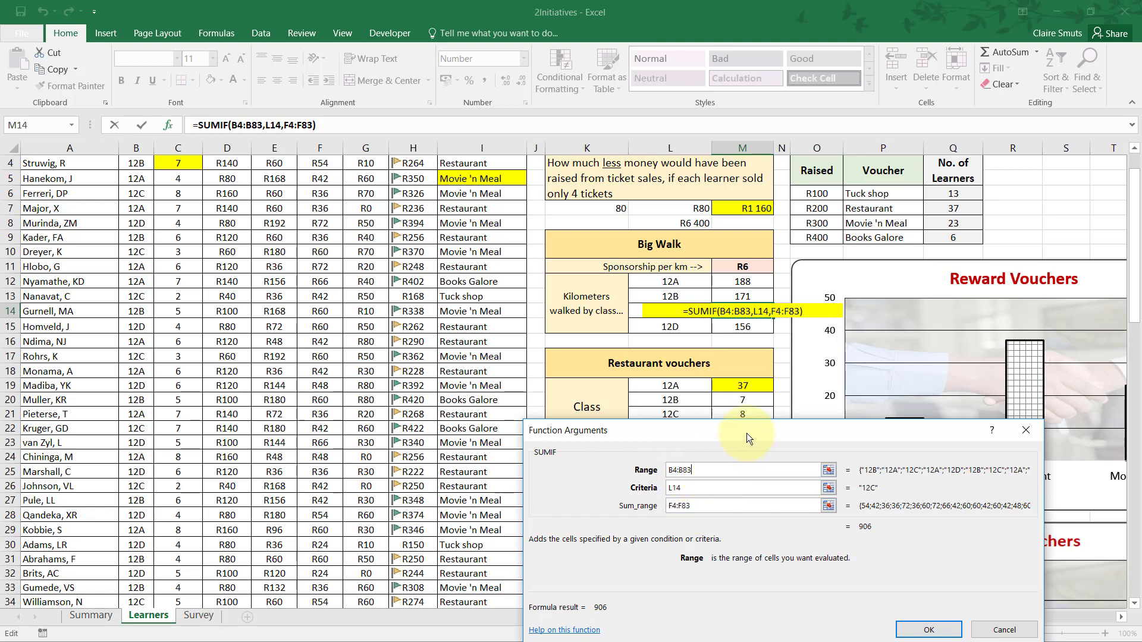
drag(747, 434, 667, 359)
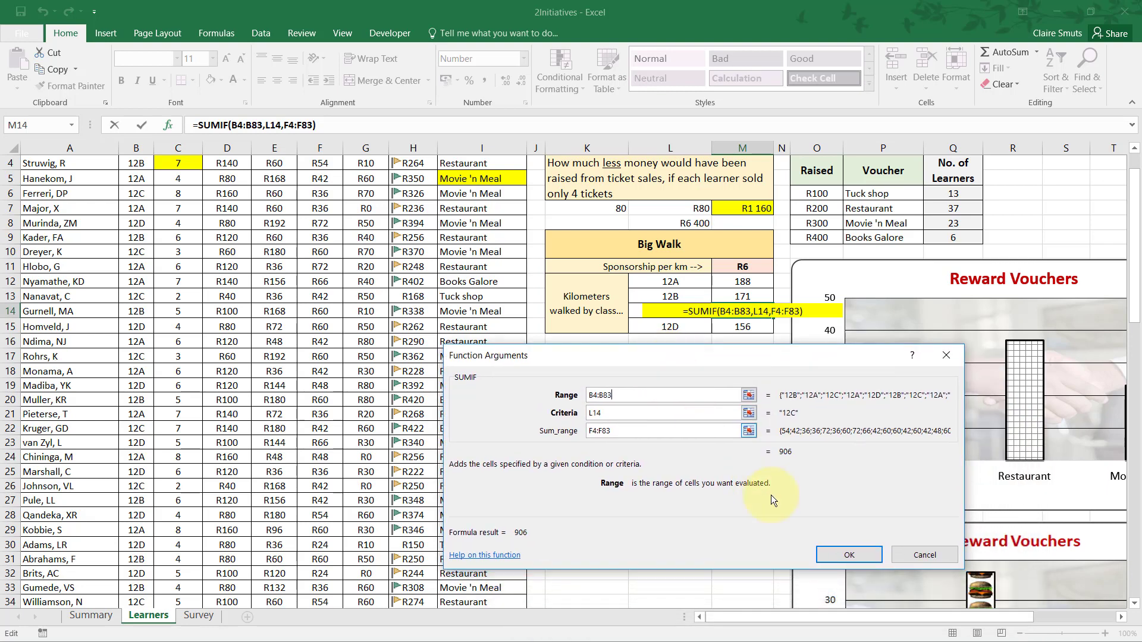
click(839, 555)
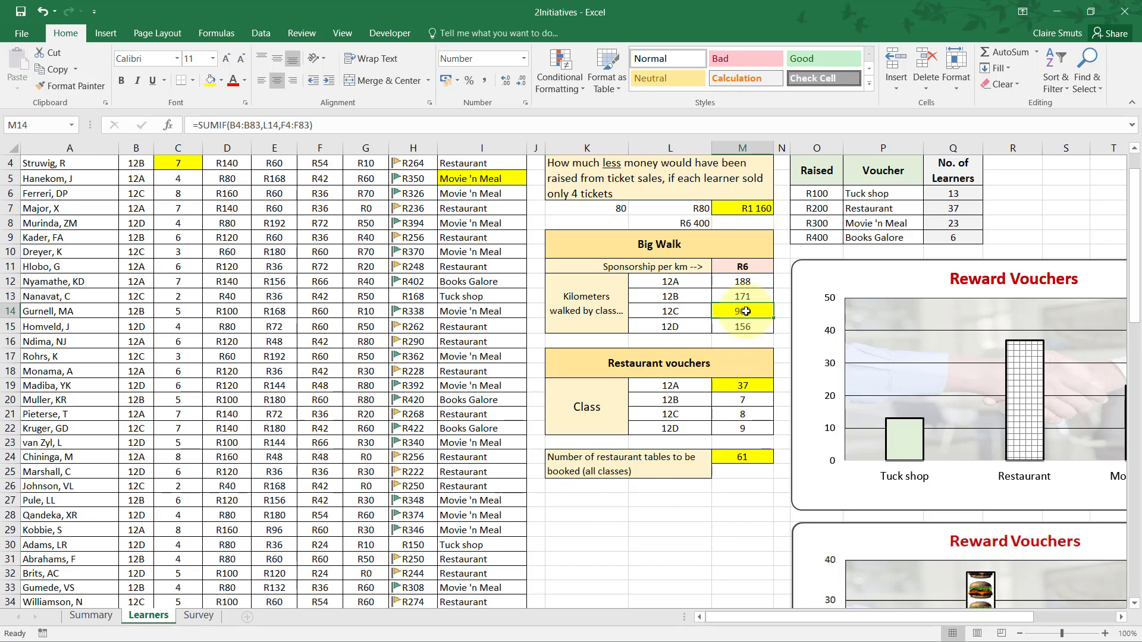
key(alt+Tab)
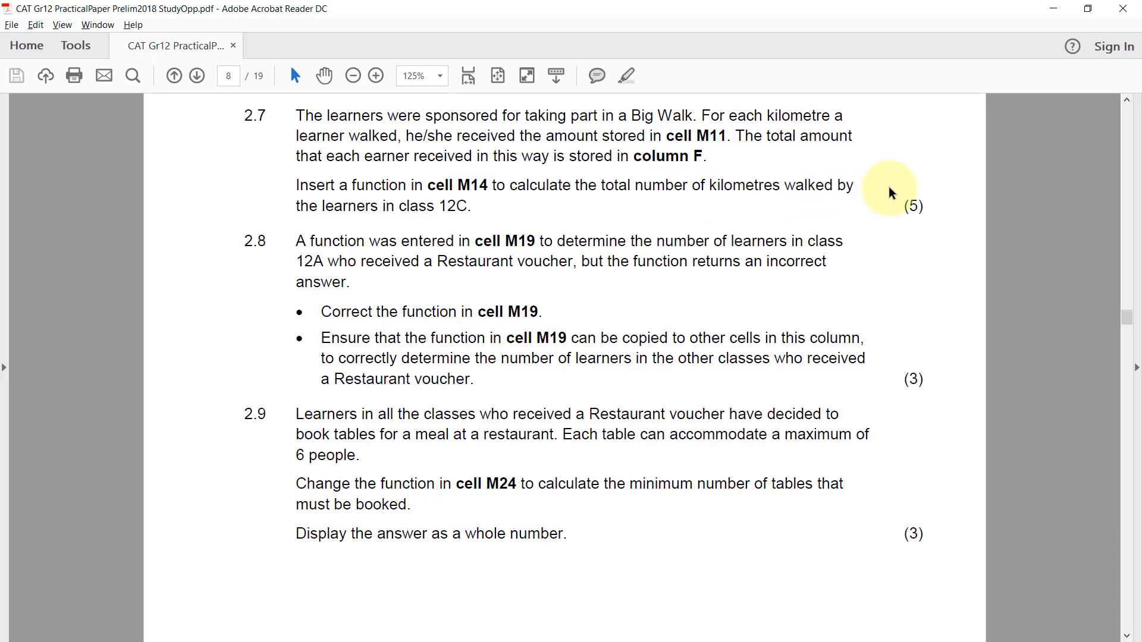
key(alt+Tab)
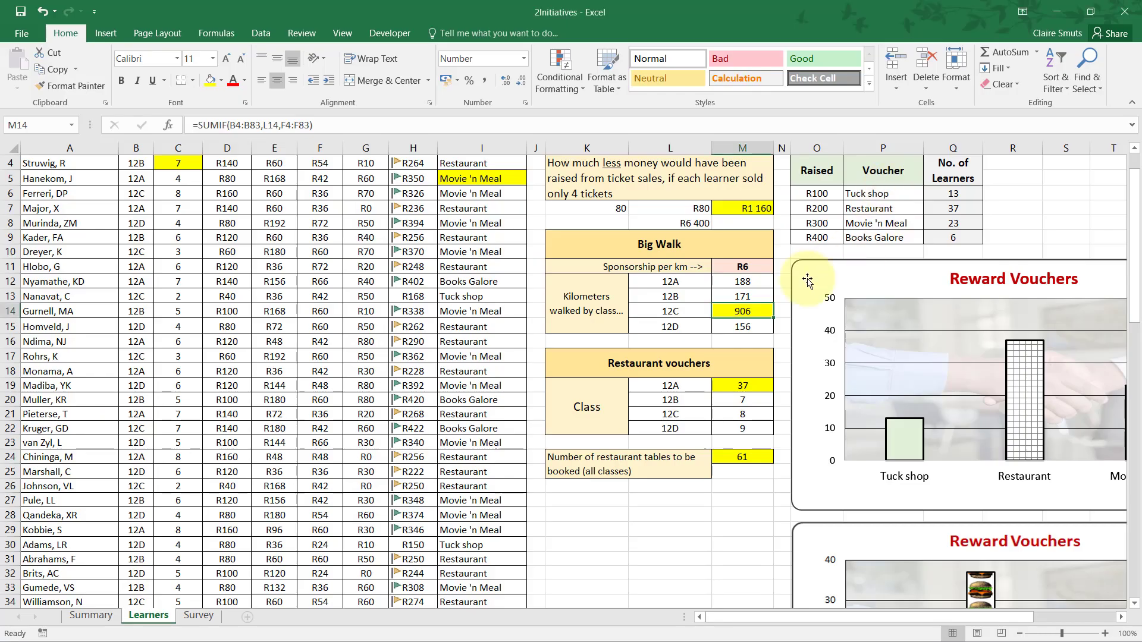
Extend the SUMIF formula in M14 by dividing it by the sponsorship per kilometre in M11.
click(379, 124)
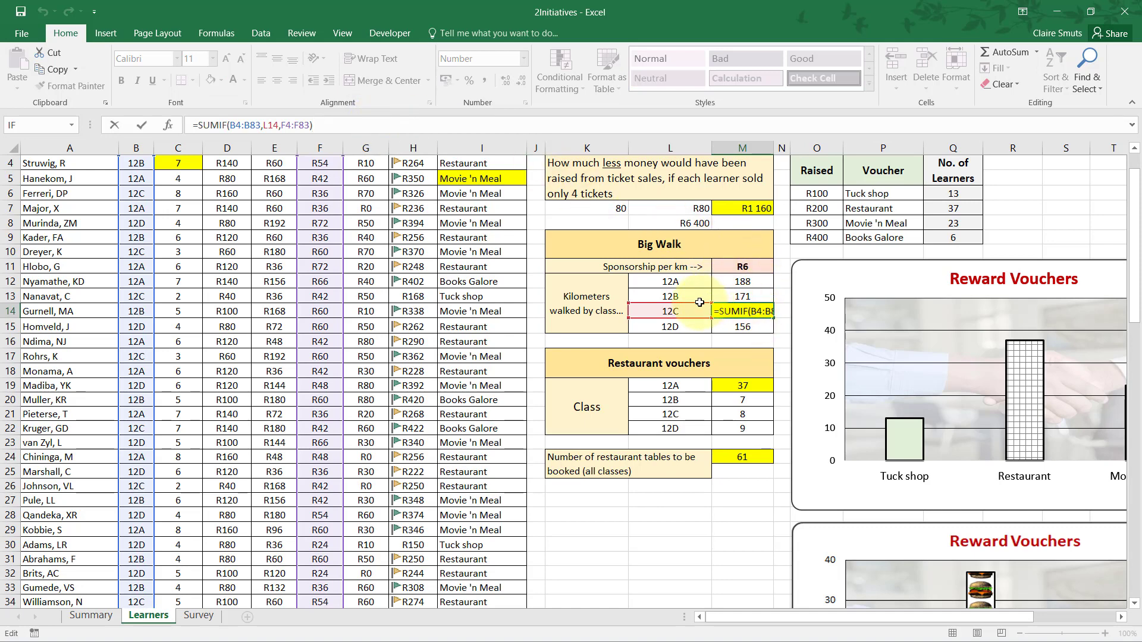
key(Return)
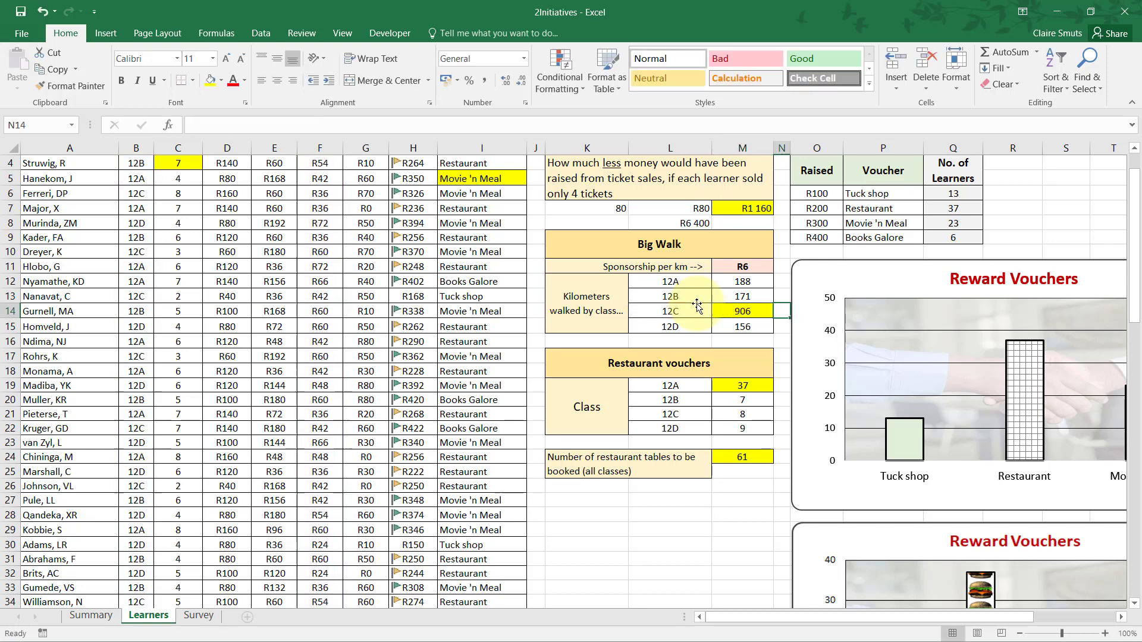
click(764, 314)
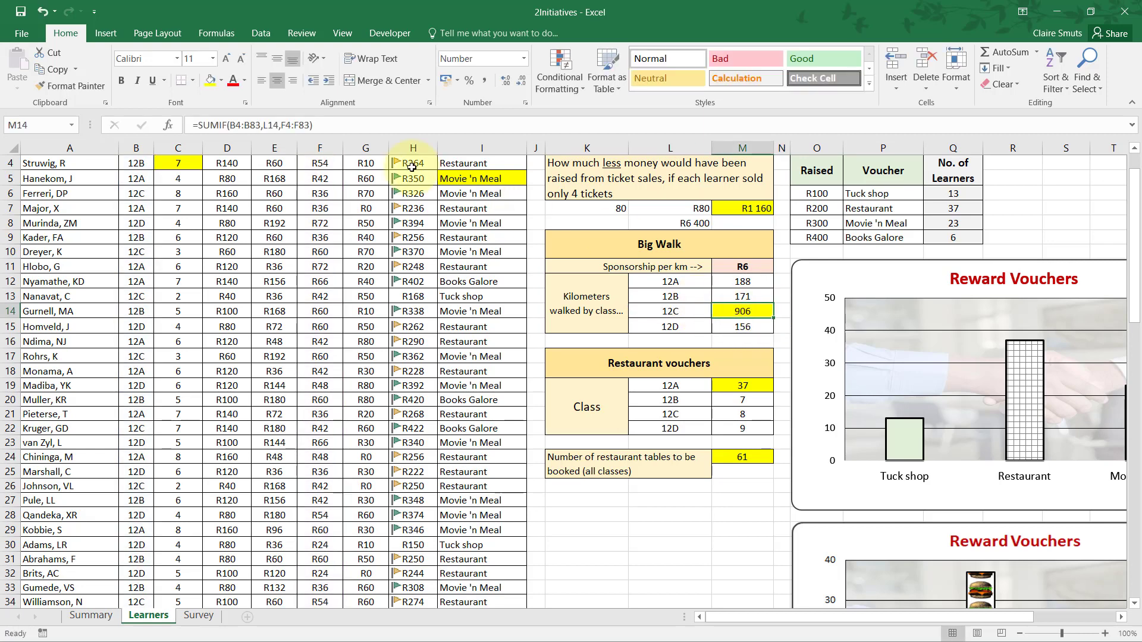
click(373, 125)
text(/)
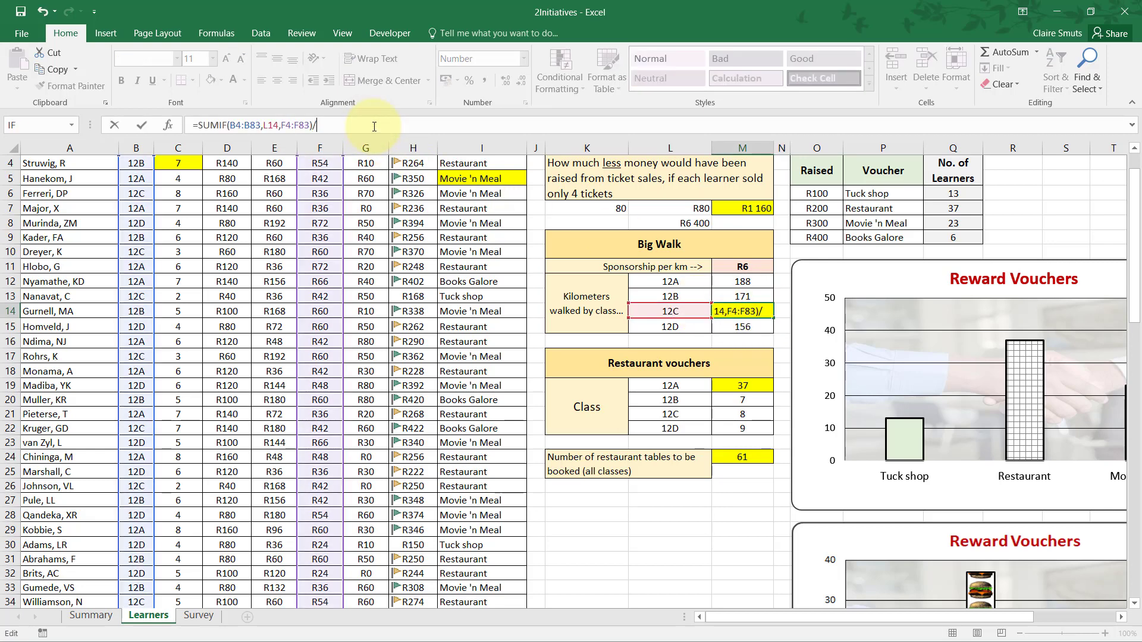
click(730, 267)
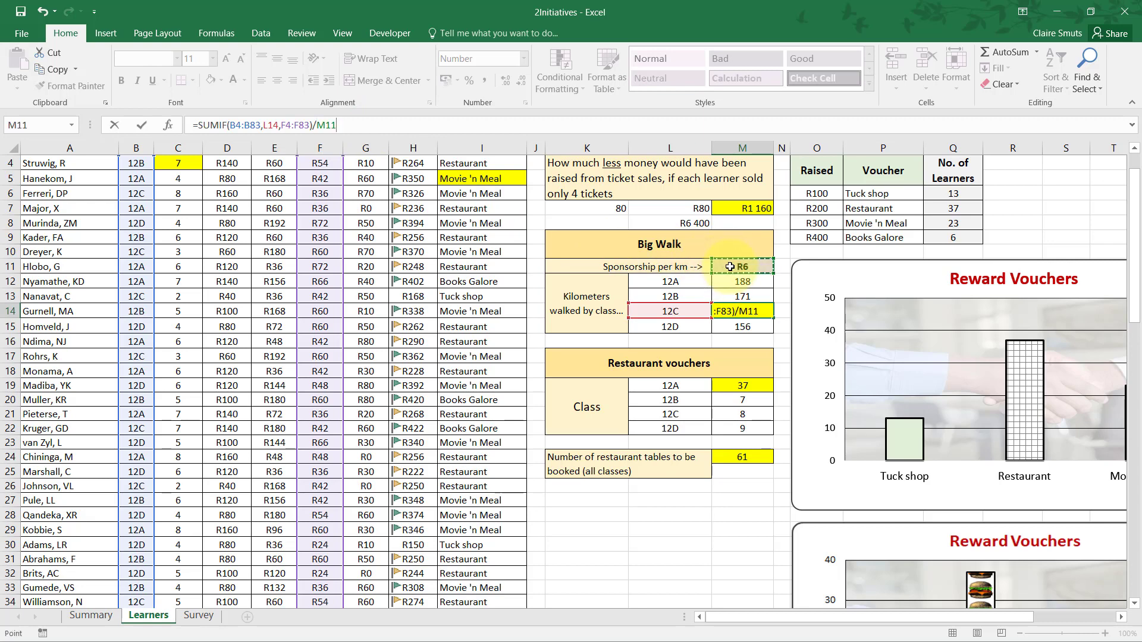
key(ctrl+Return)
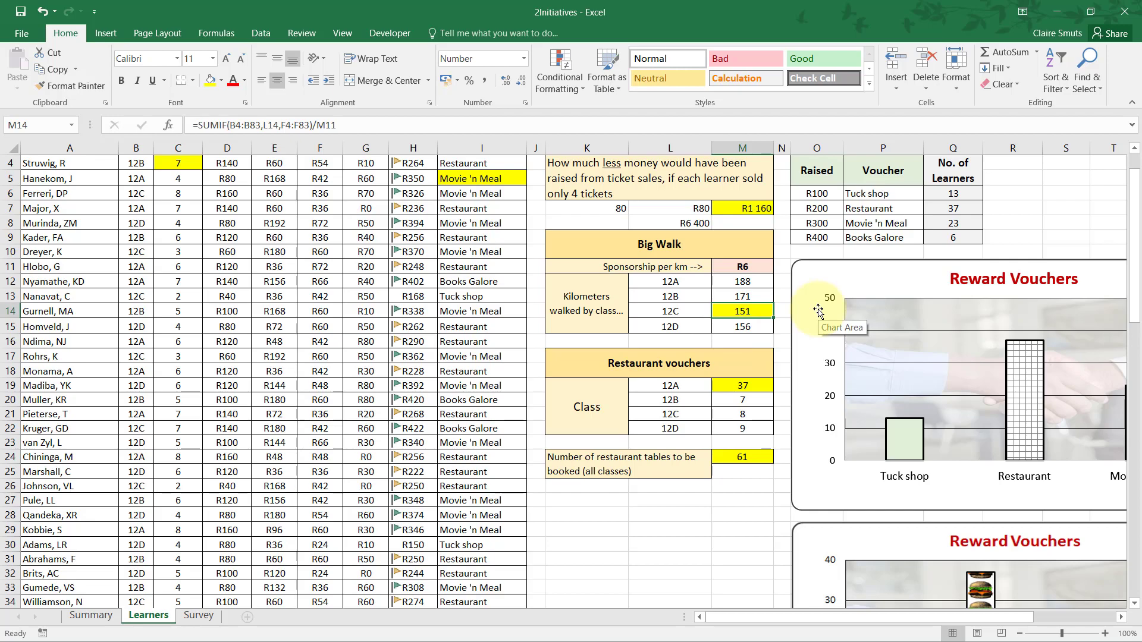
Read question 2.8 in the exam paper PDF and examine the existing COUNTIFS function in M19 of the workbook.
key(alt+Tab)
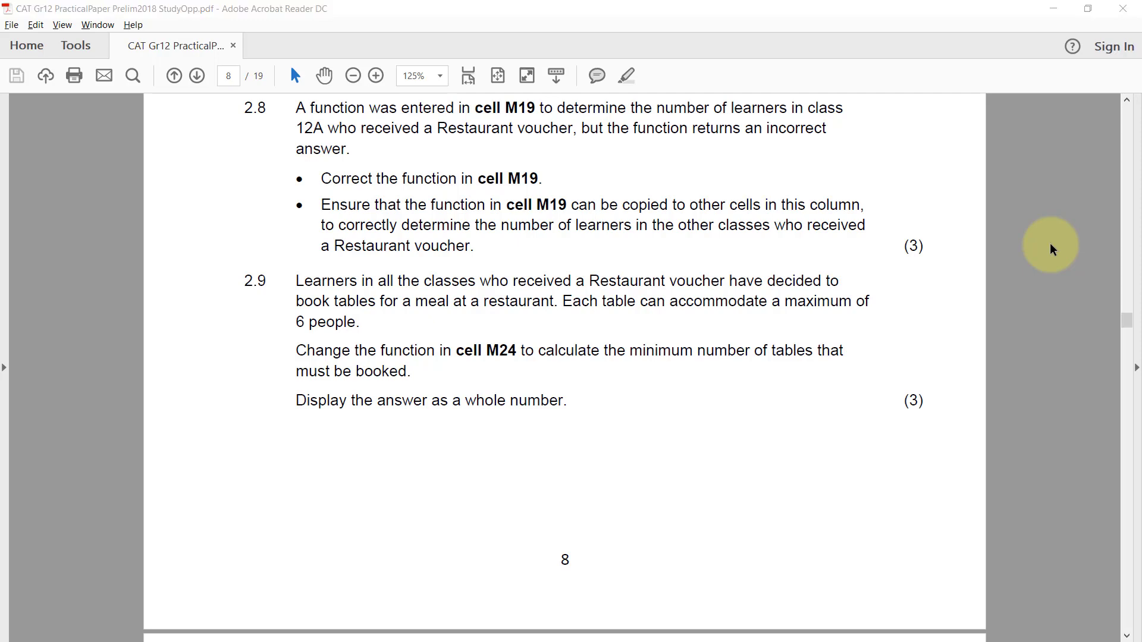
key(alt+Tab)
click(748, 455)
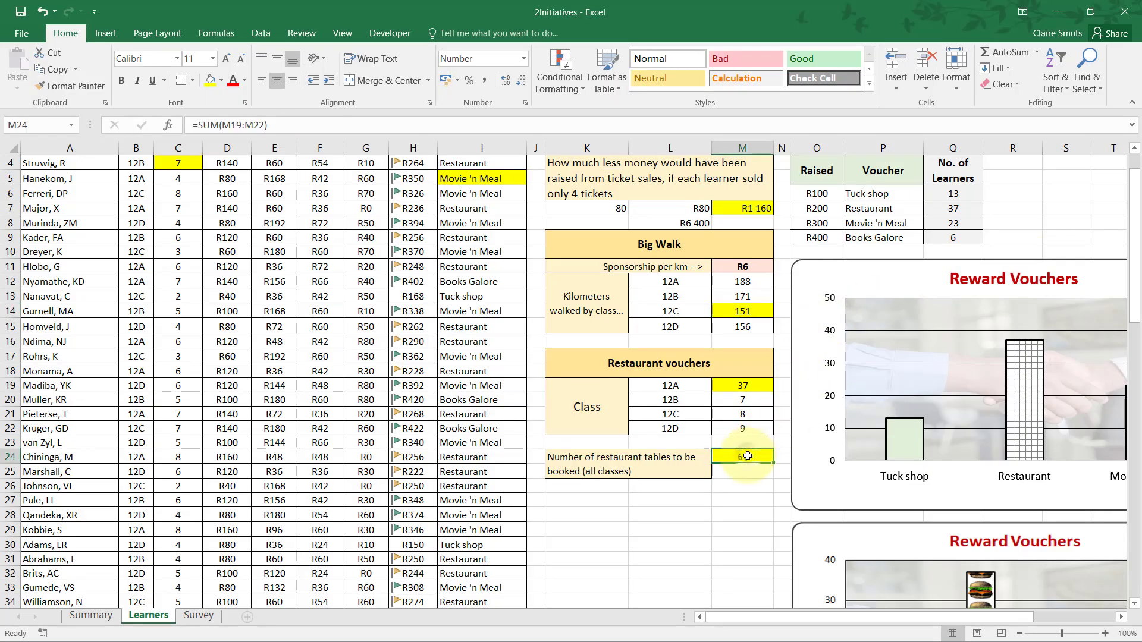
click(744, 385)
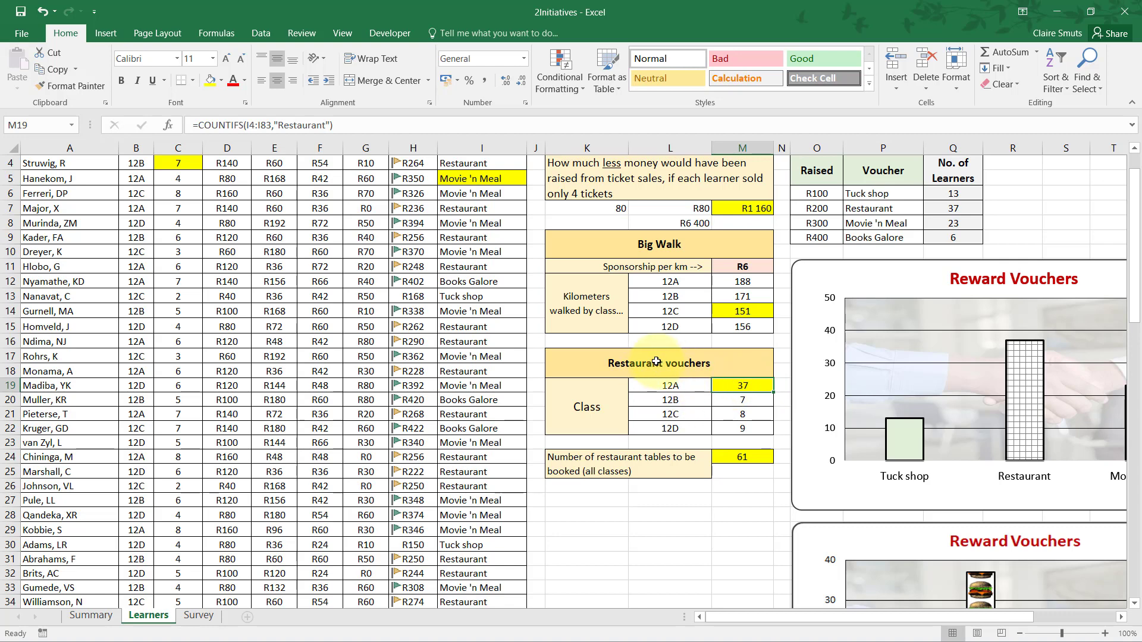
click(295, 125)
click(353, 119)
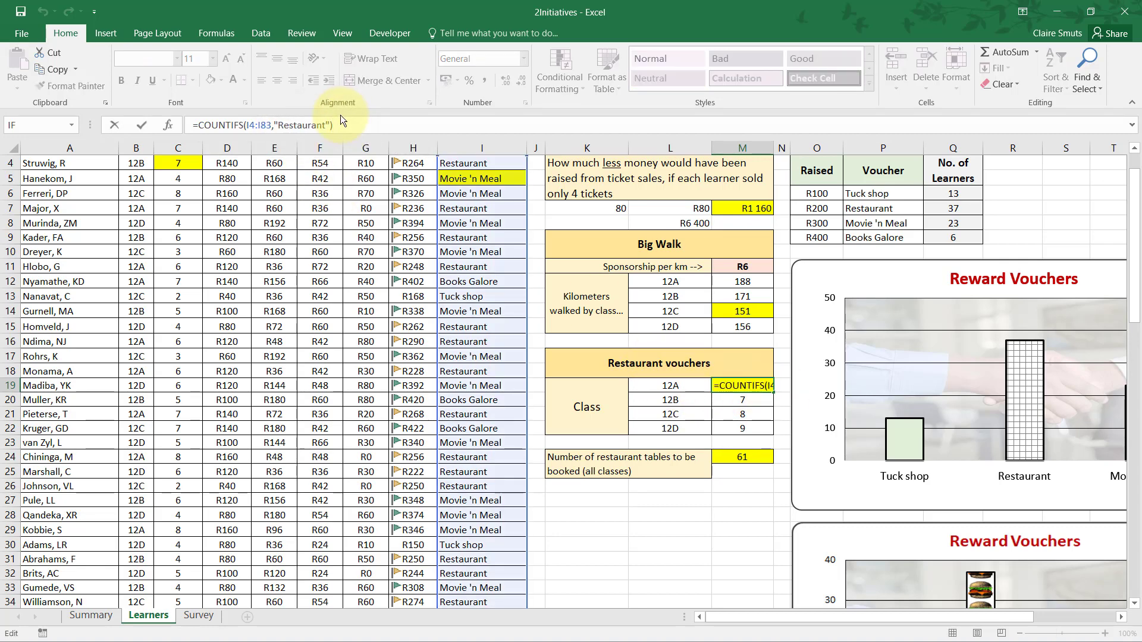
key(Tab)
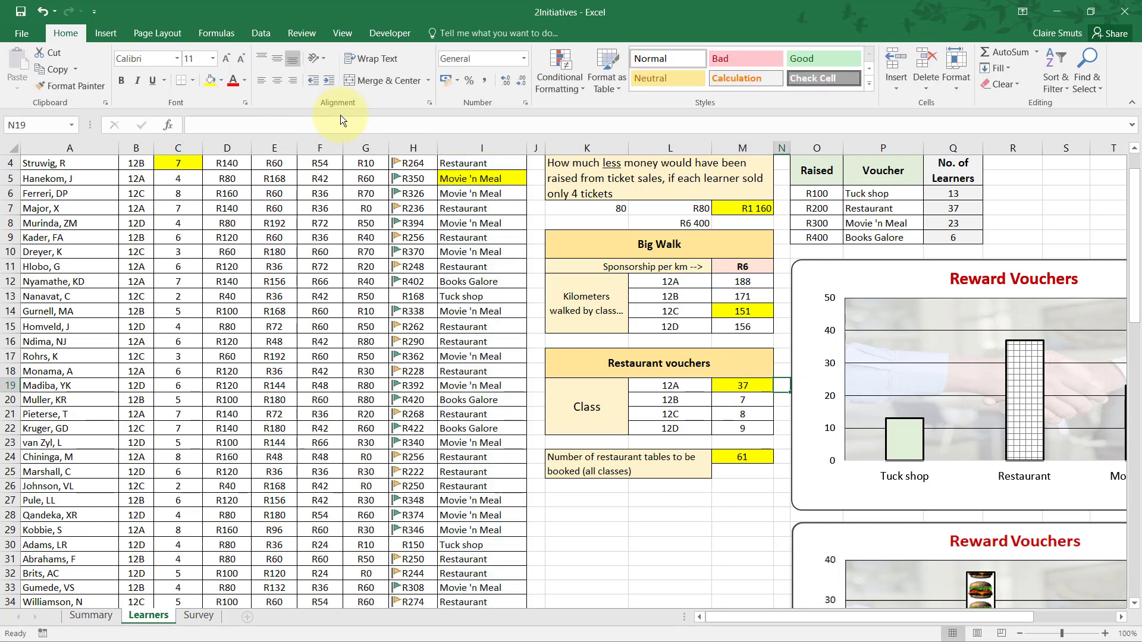
click(752, 386)
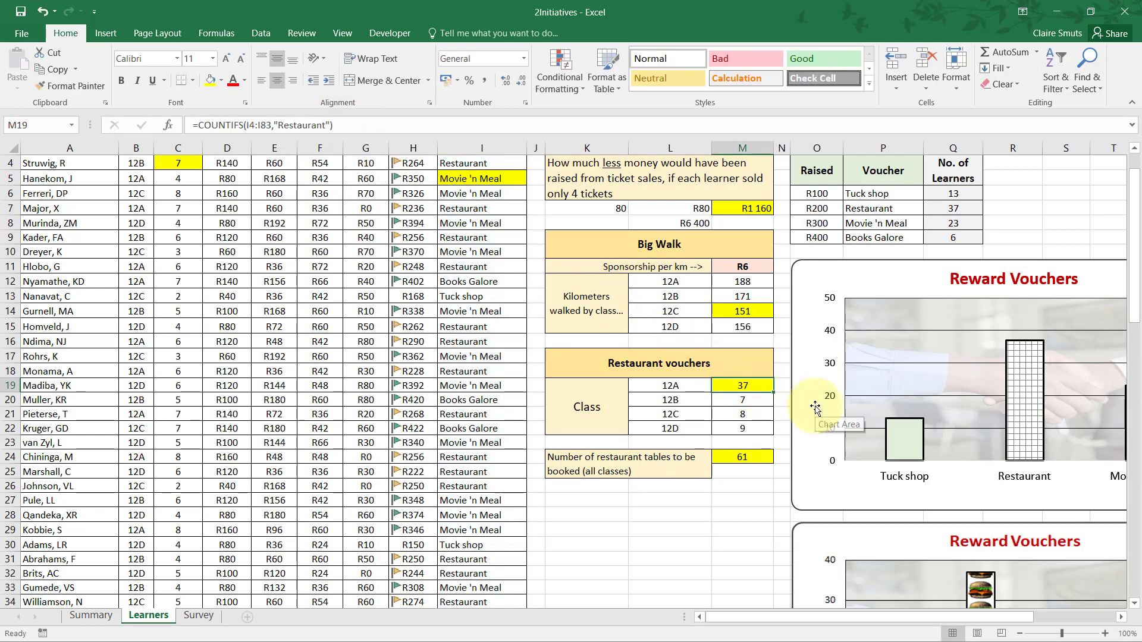
key(alt+Tab)
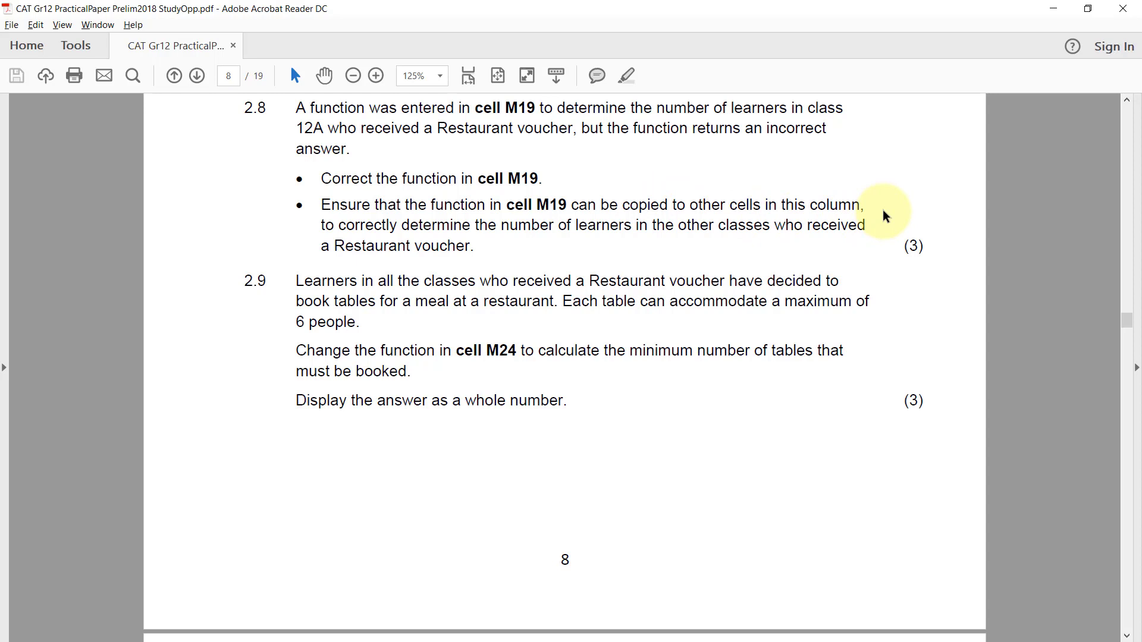
key(alt+Tab)
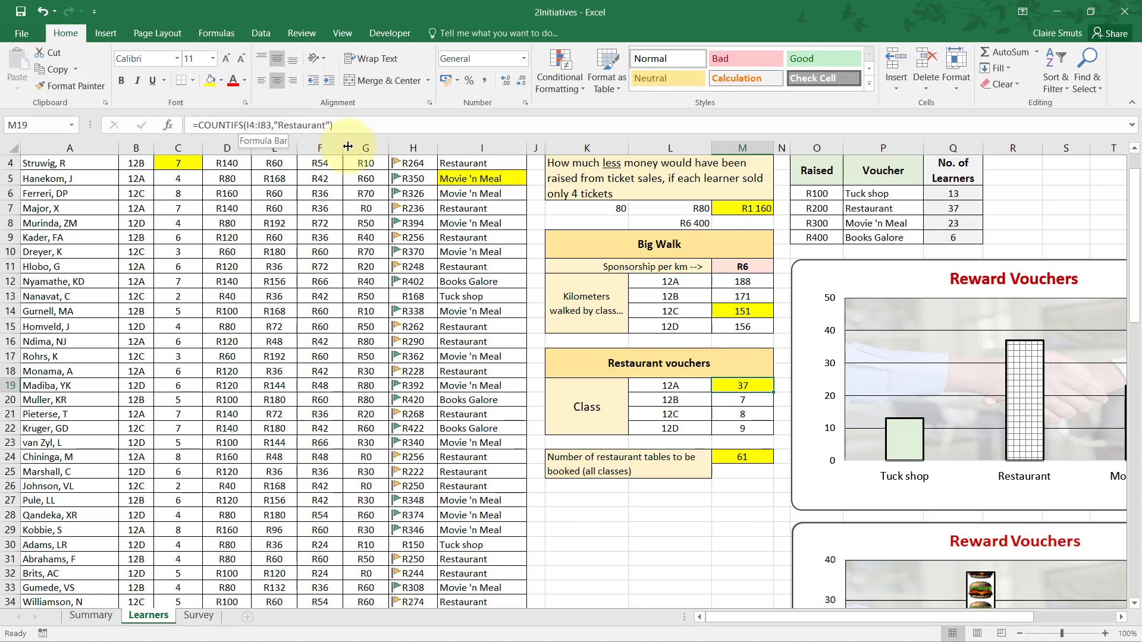
Examine the learner records from row 4 down and the voucher each learner received in column I.
click(366, 296)
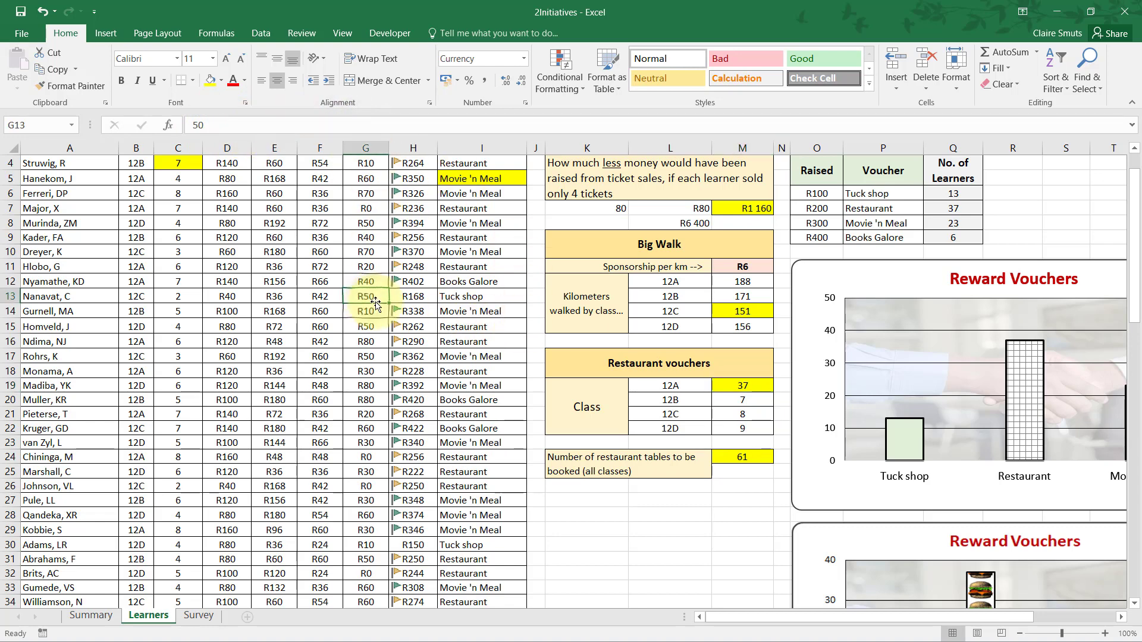
scroll(321, 380, up, 1)
drag(55, 241, 488, 242)
drag(62, 256, 470, 257)
drag(39, 271, 380, 287)
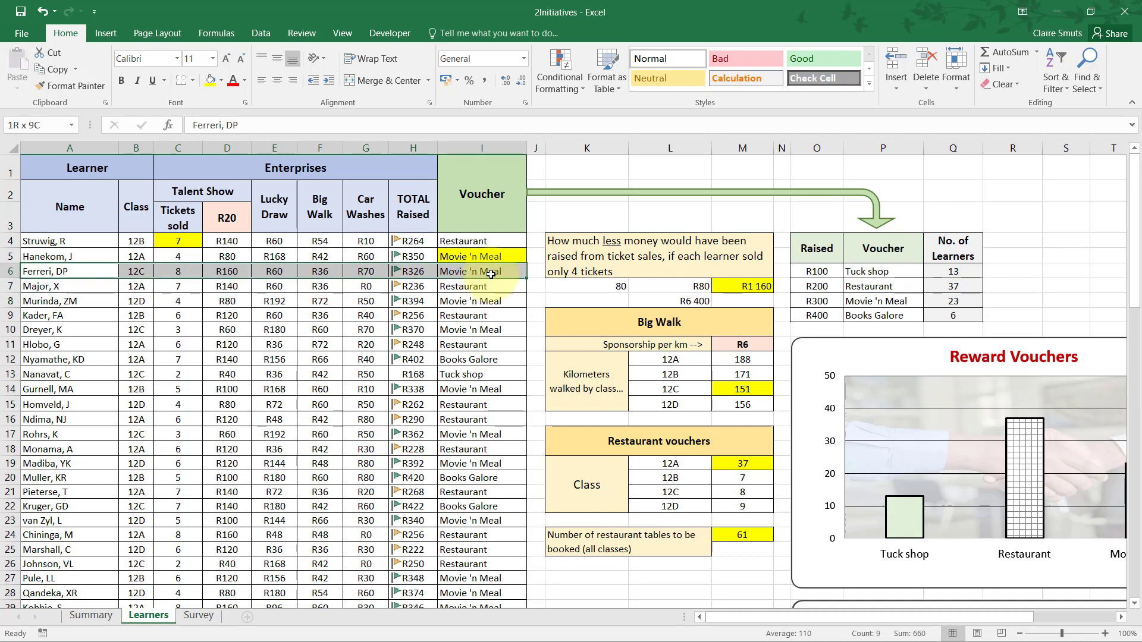
drag(65, 286, 497, 286)
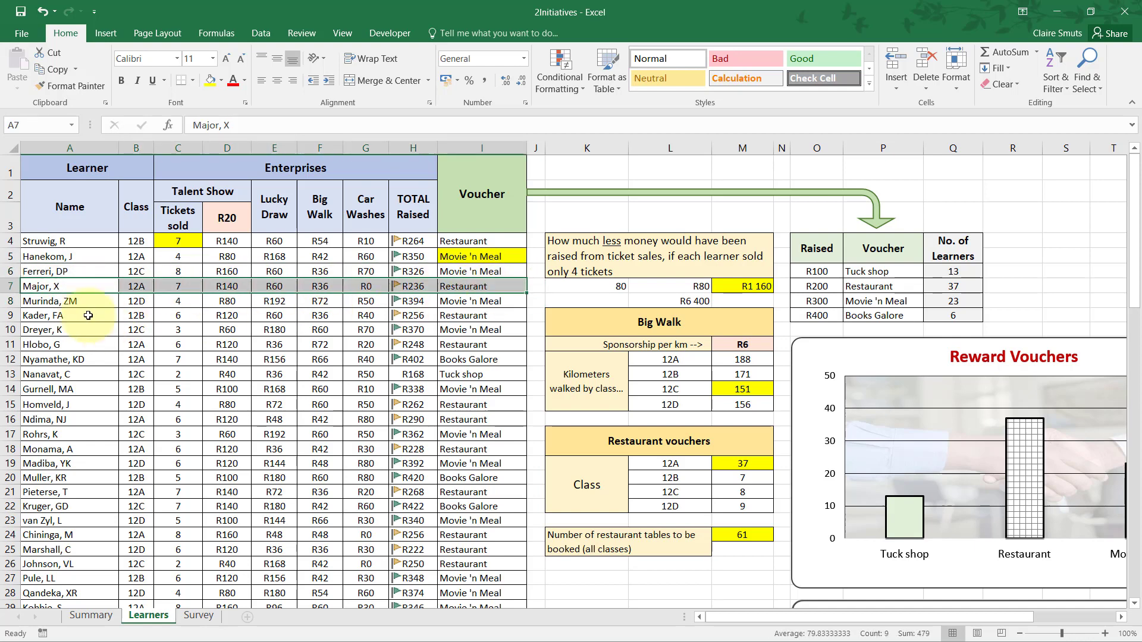
drag(68, 301, 462, 307)
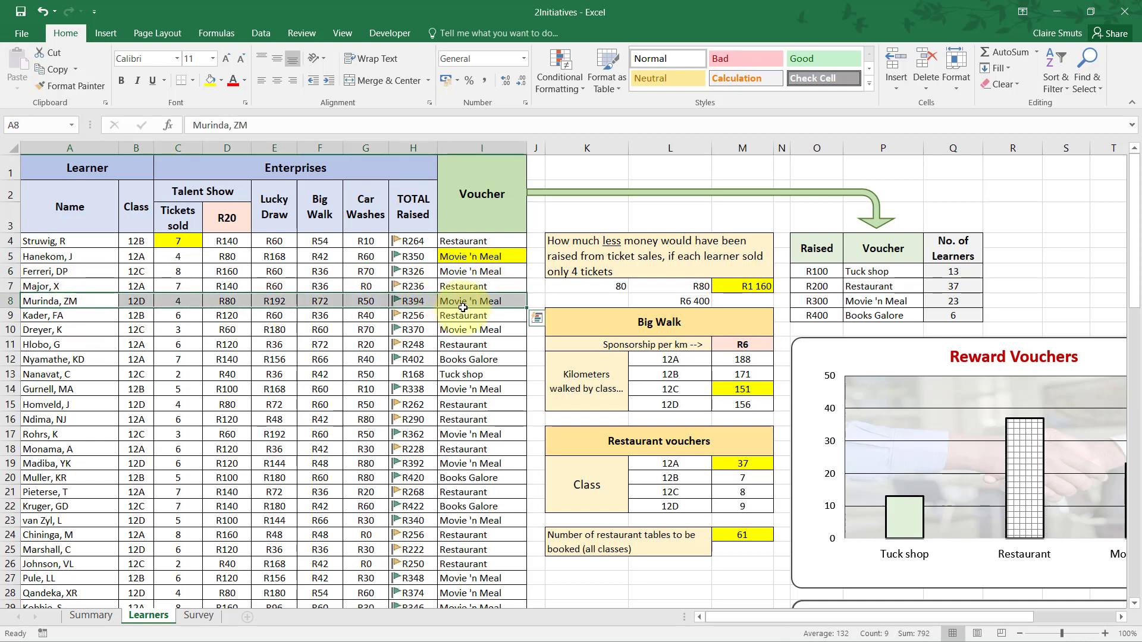
click(467, 314)
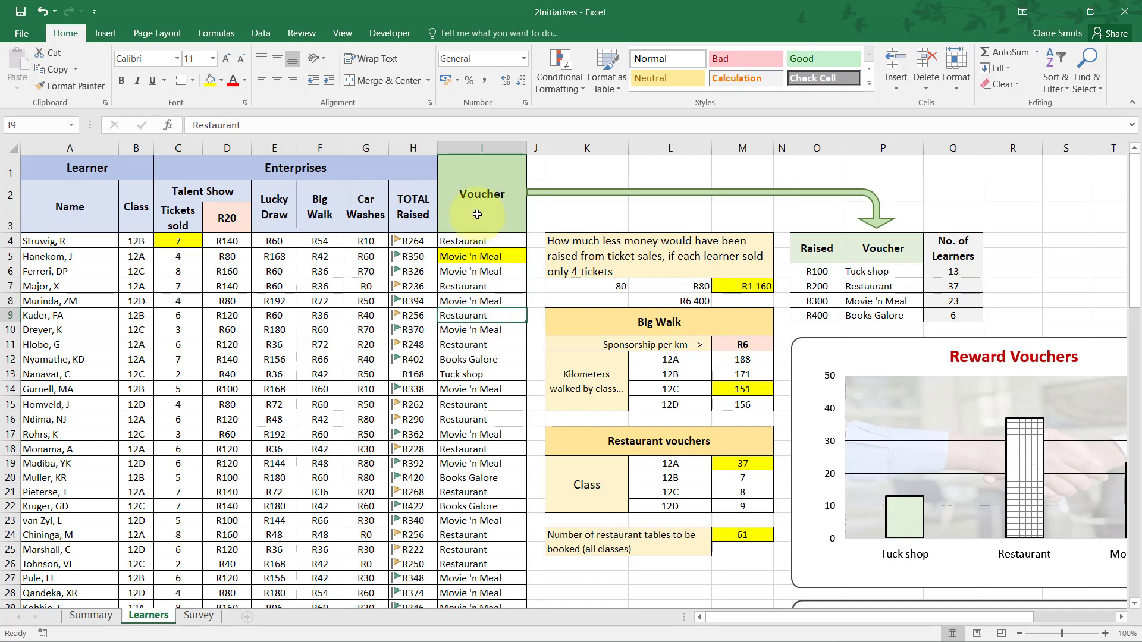
drag(475, 238, 479, 404)
drag(471, 241, 451, 385)
drag(81, 243, 509, 240)
drag(65, 271, 478, 295)
click(481, 291)
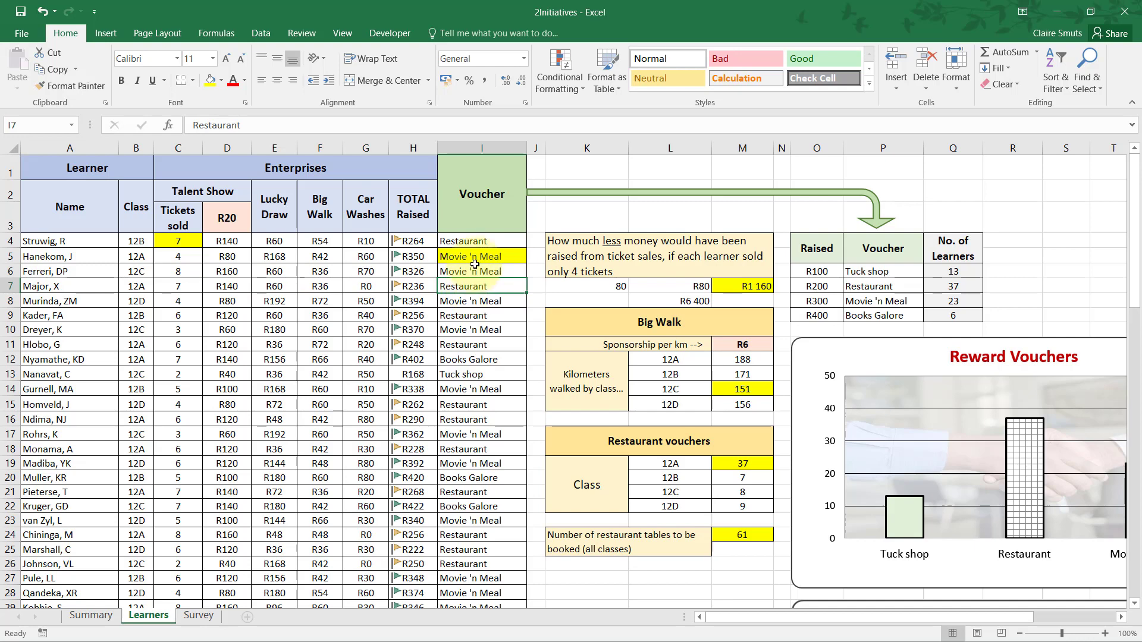
Compare the class in column B with the voucher in column I for the learners in rows 4 to 7.
click(131, 240)
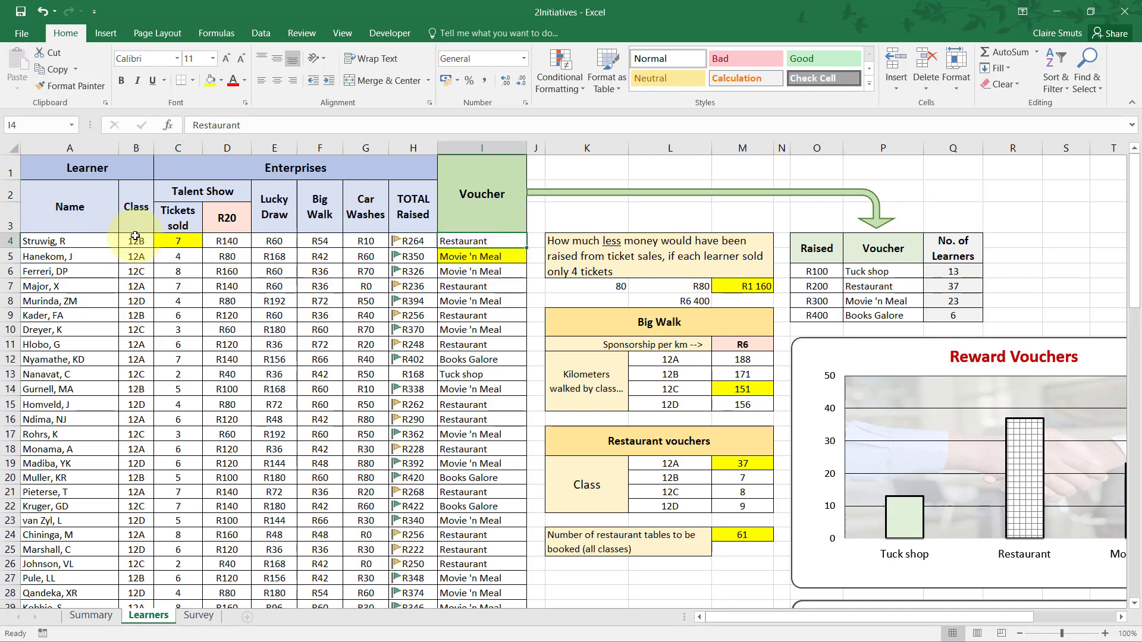
drag(131, 241, 469, 238)
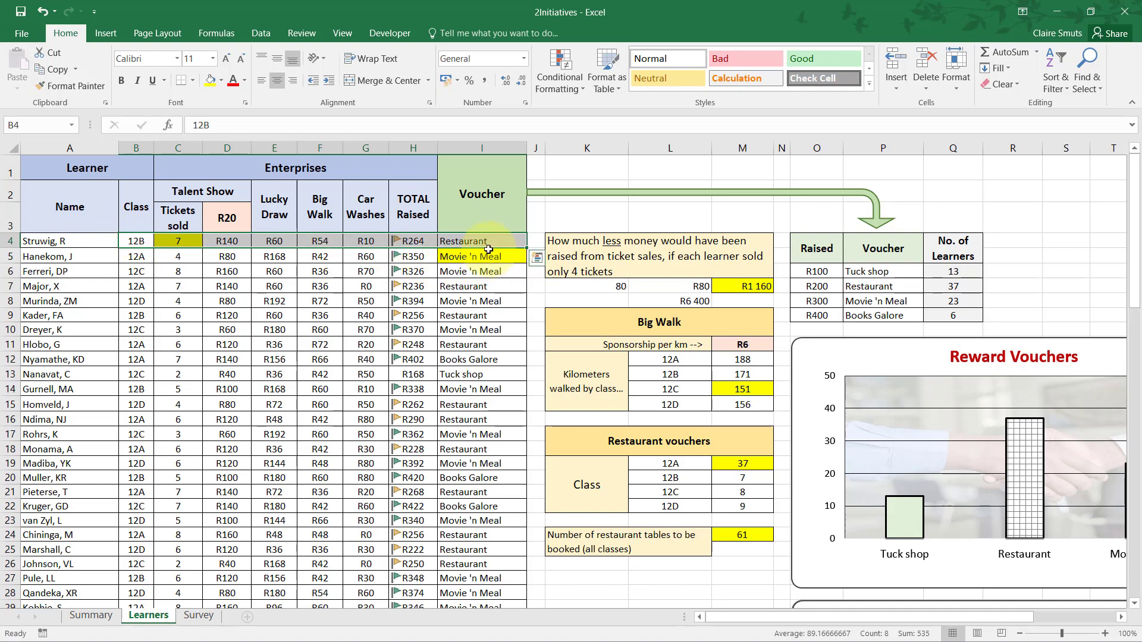
drag(134, 256, 480, 250)
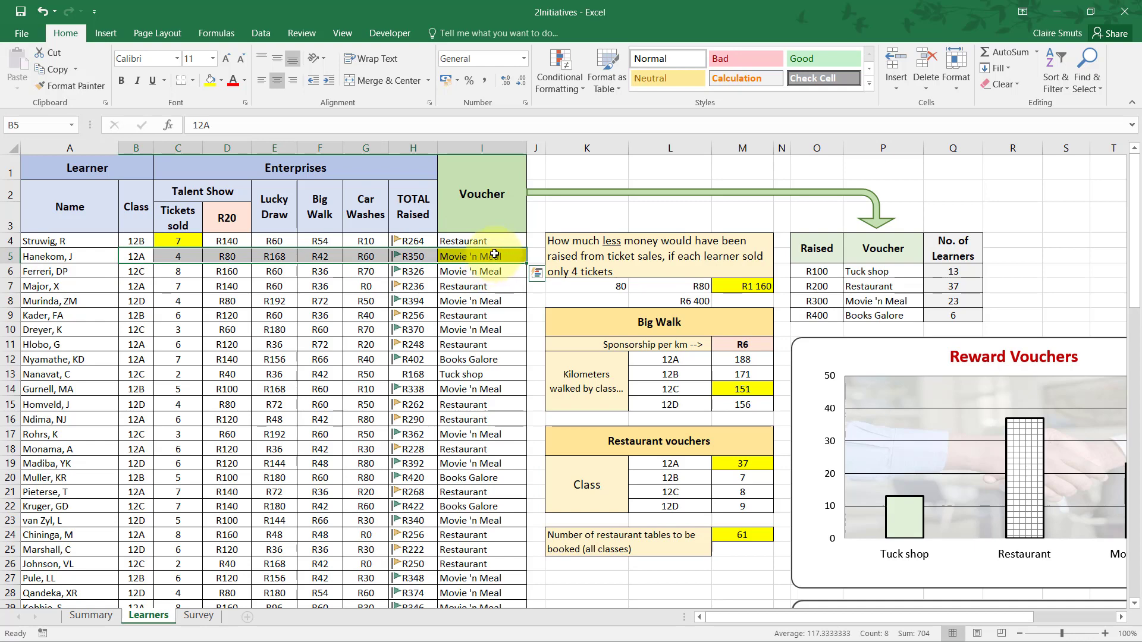
drag(136, 272, 495, 271)
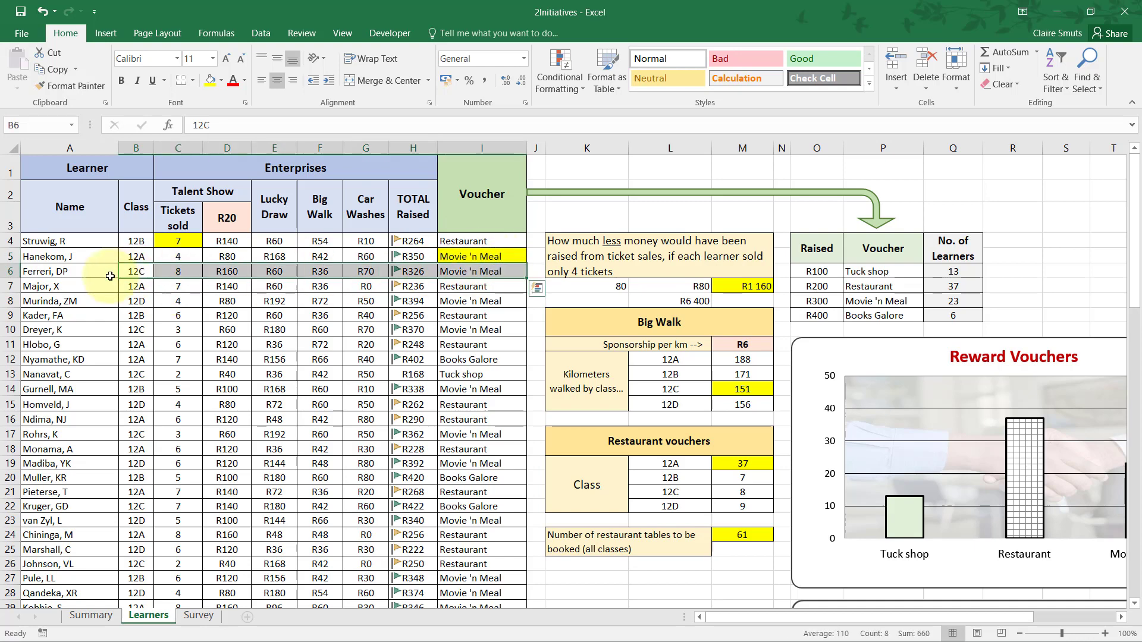
drag(136, 286, 512, 288)
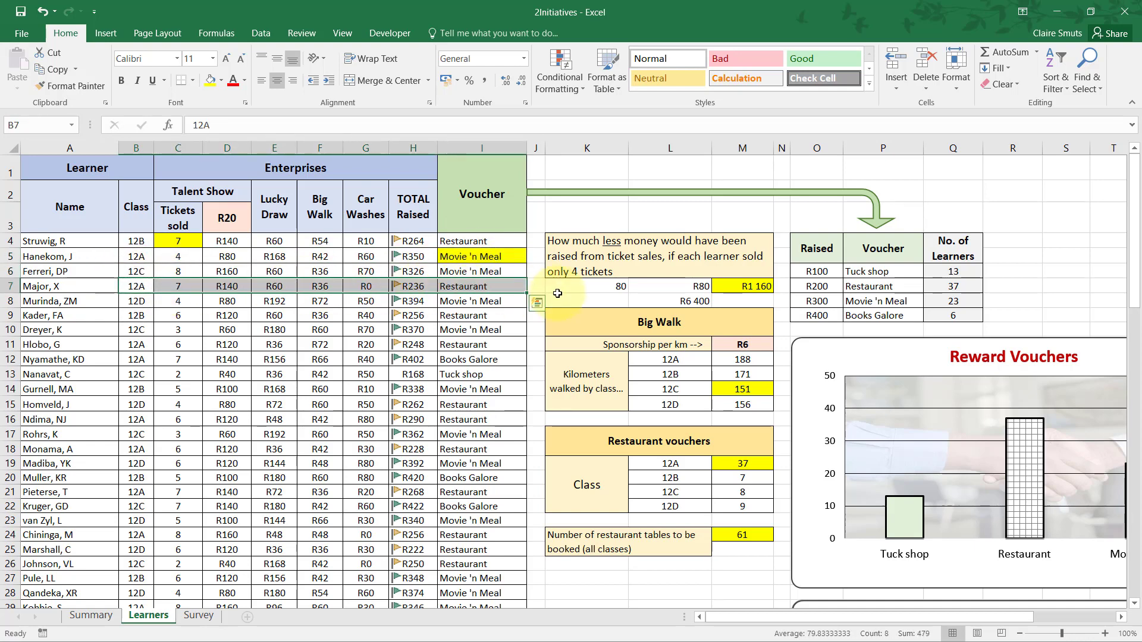
click(138, 285)
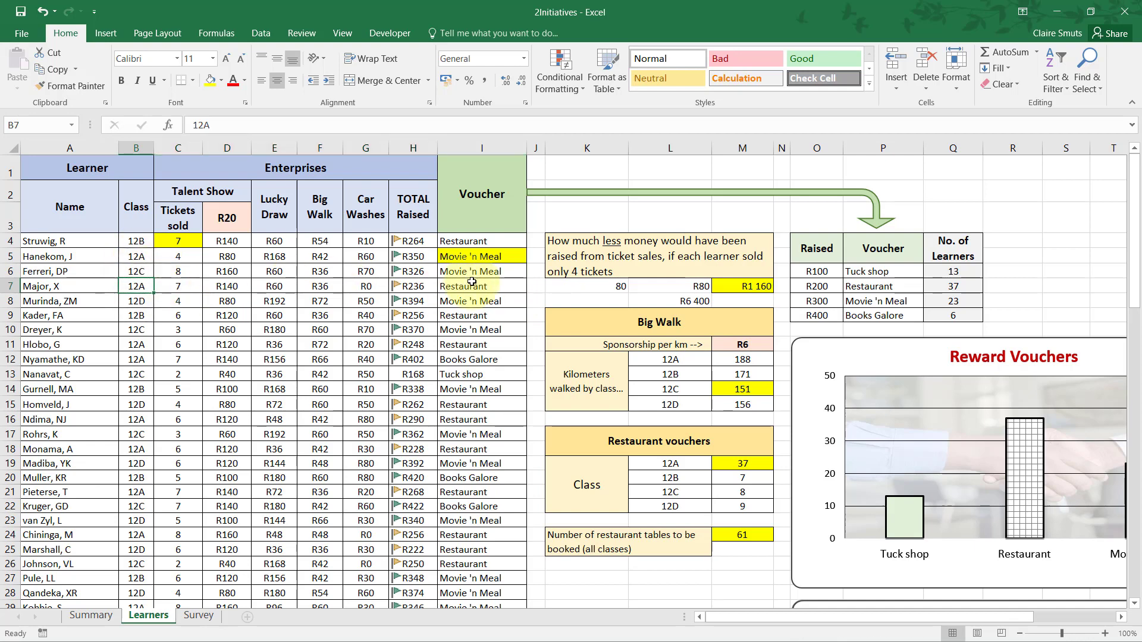
click(482, 286)
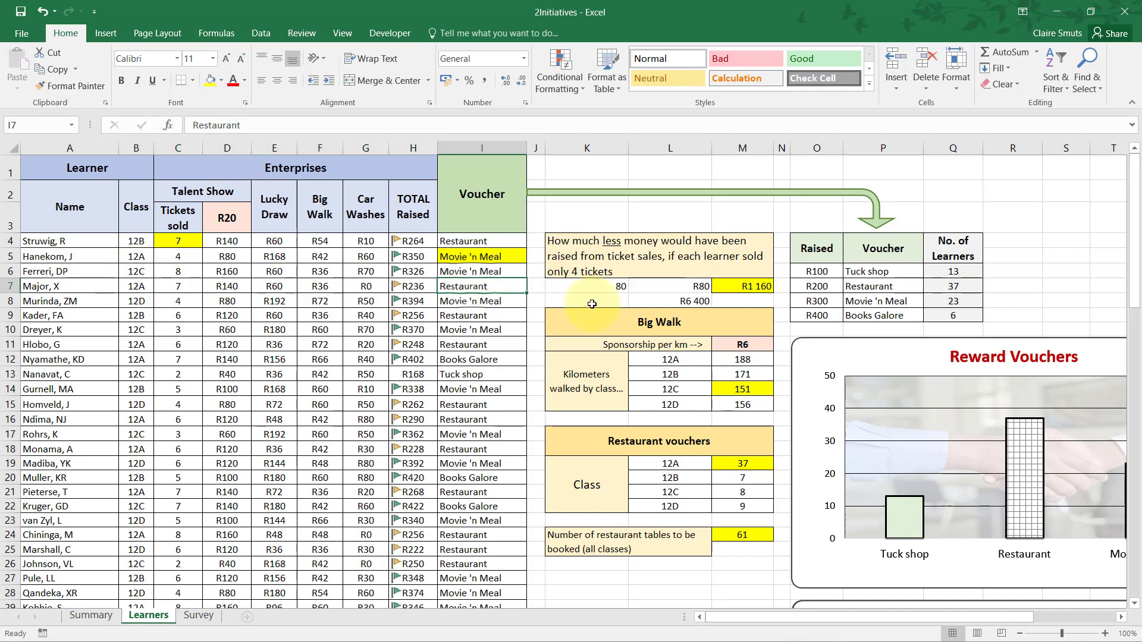
Open the function arguments of the COUNTIFS formula in M19 for editing.
double_click(747, 464)
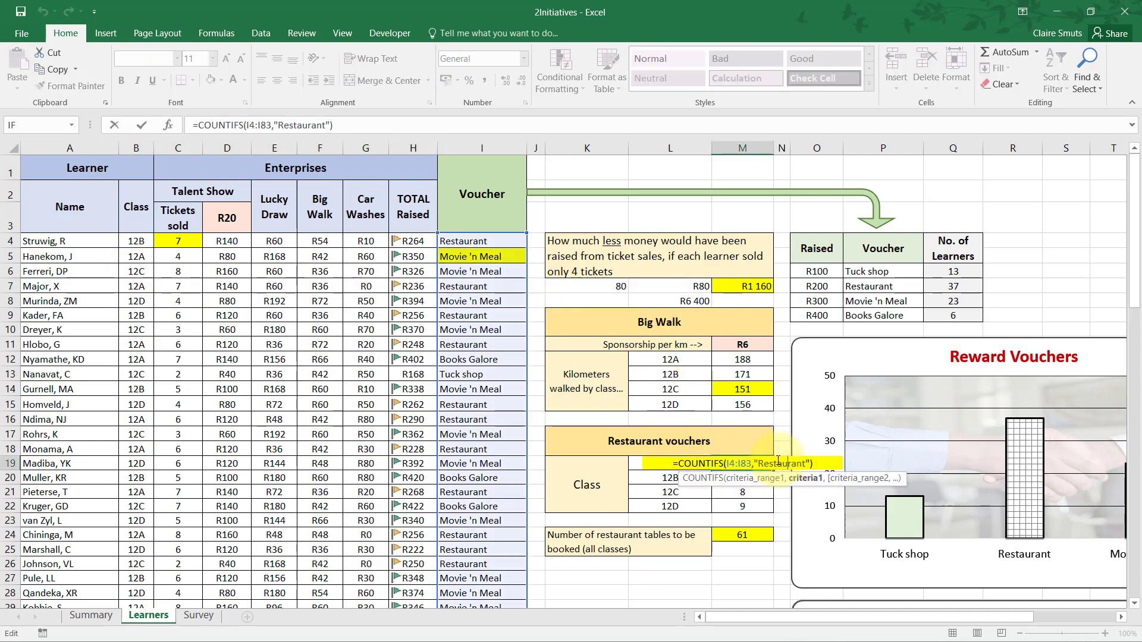
click(788, 464)
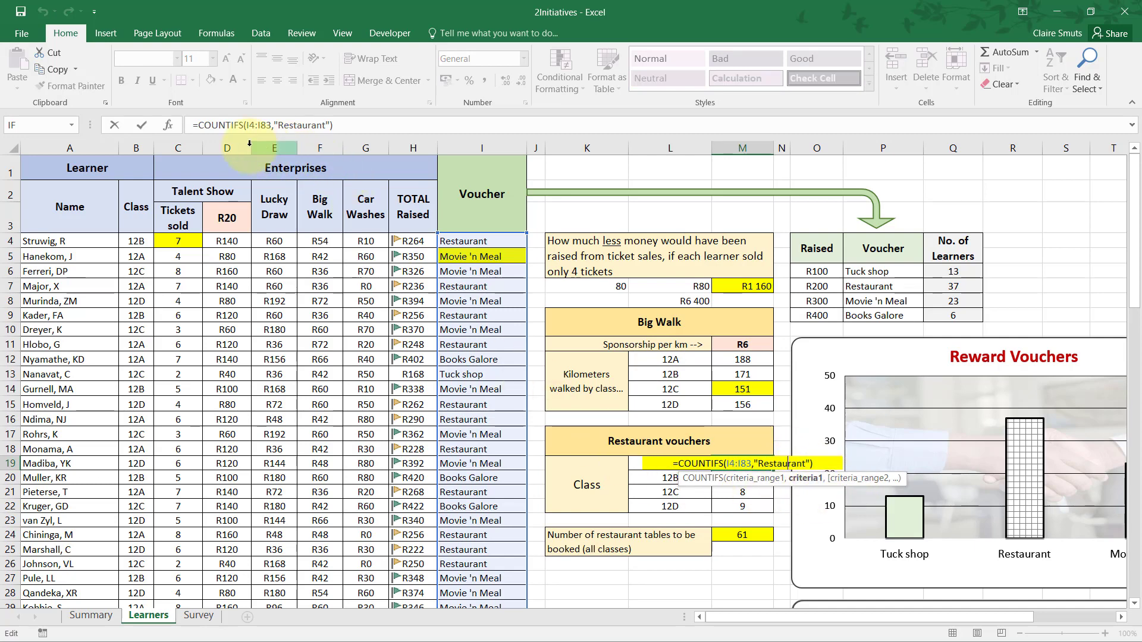
click(743, 466)
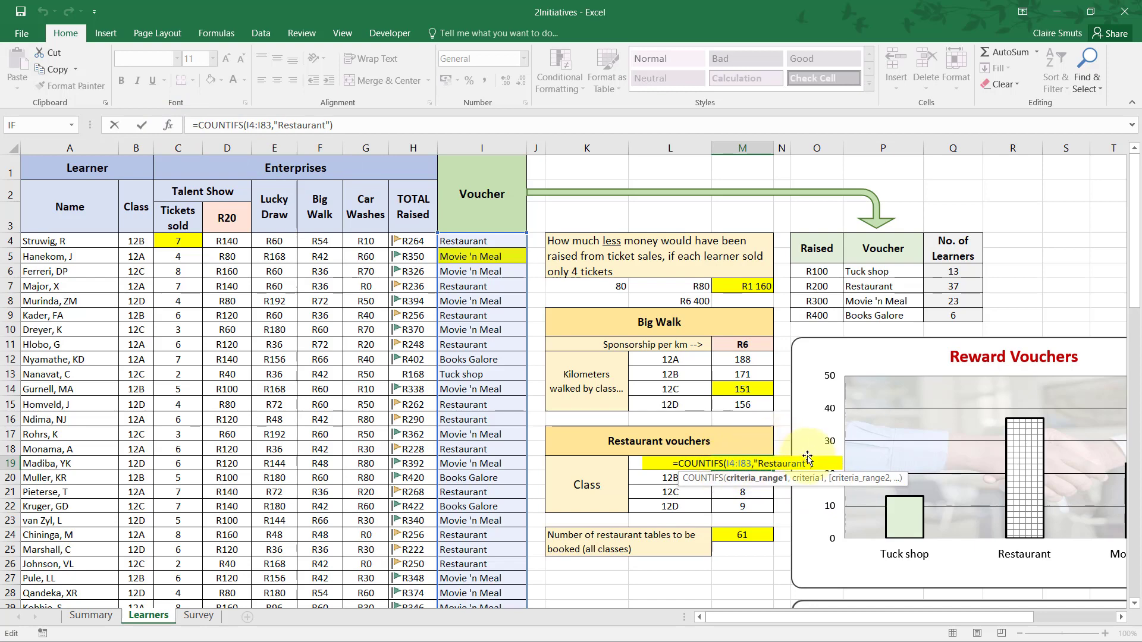
click(168, 126)
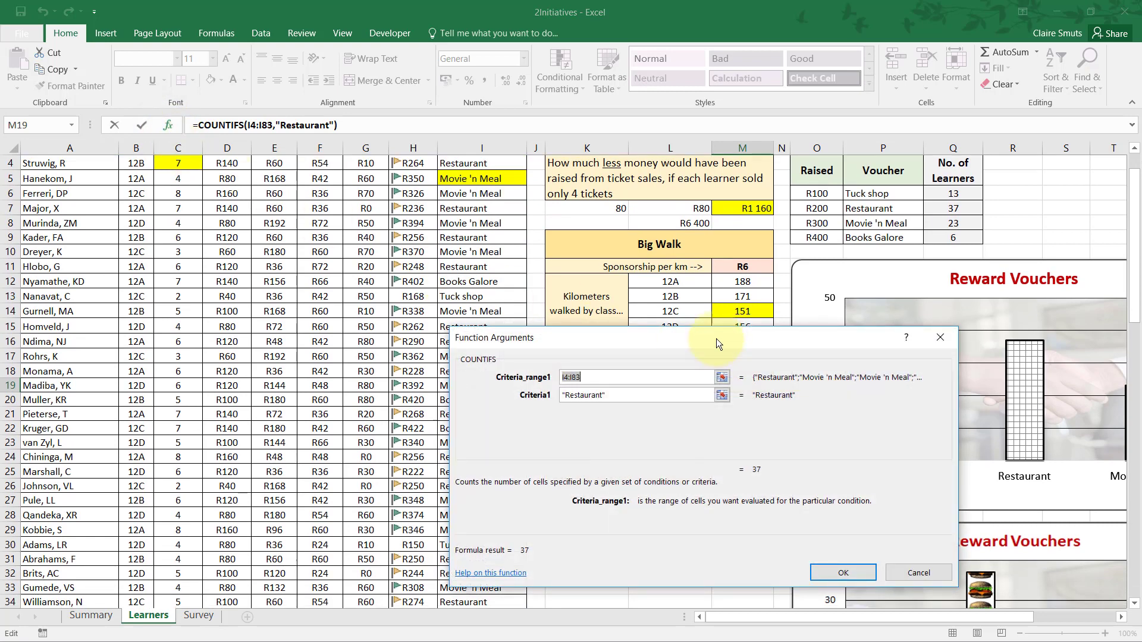
Check the first criteria range I4:I83 against the learners' voucher entries in column I, from the first row to the last.
drag(716, 337, 705, 424)
scroll(705, 423, down, 3)
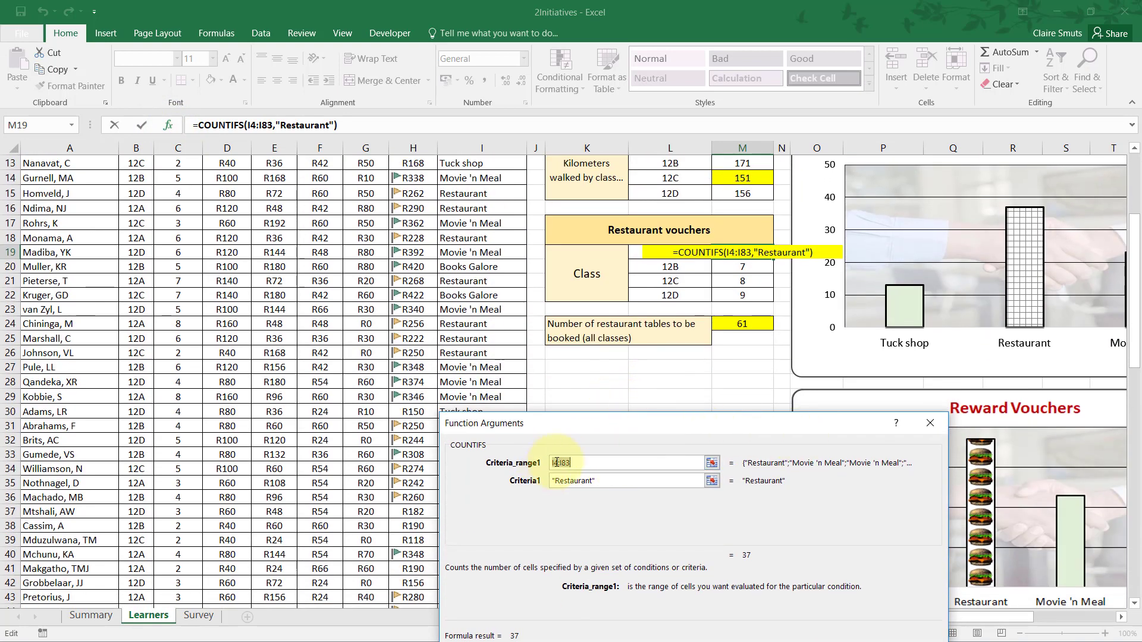
scroll(642, 432, up, 4)
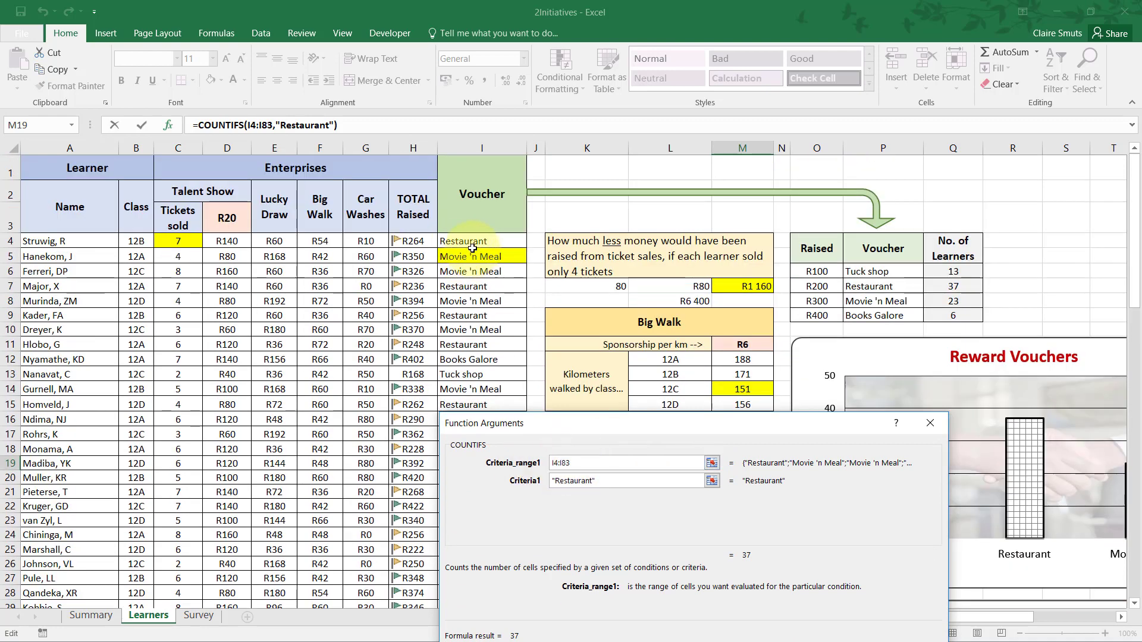
scroll(468, 351, down, 11)
scroll(469, 355, down, 14)
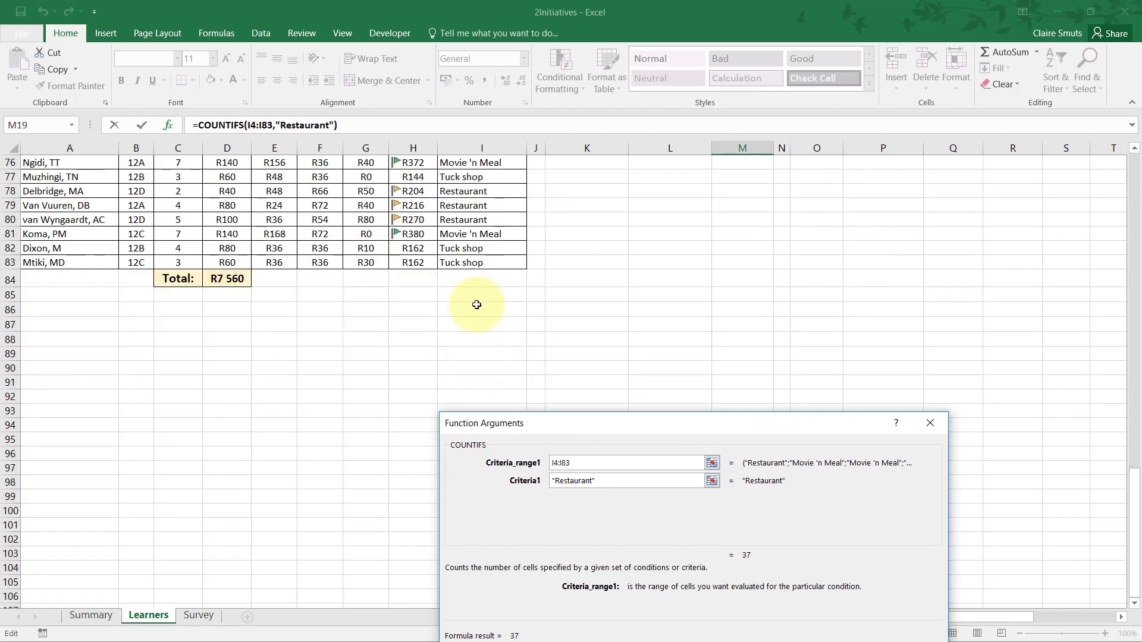
scroll(714, 412, up, 20)
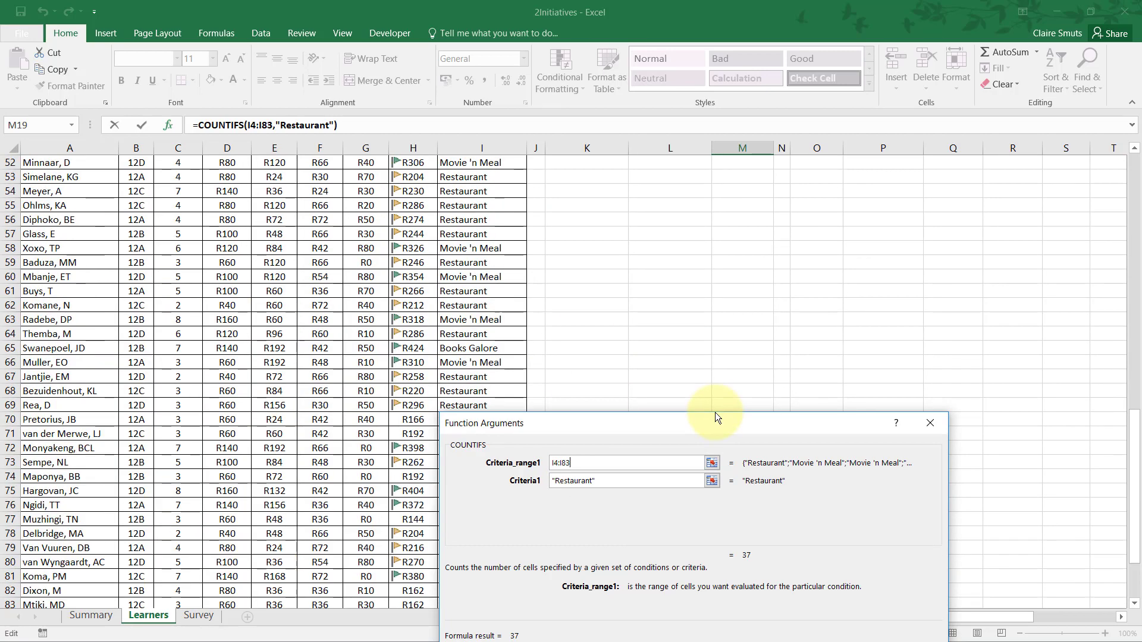
scroll(715, 412, down, 5)
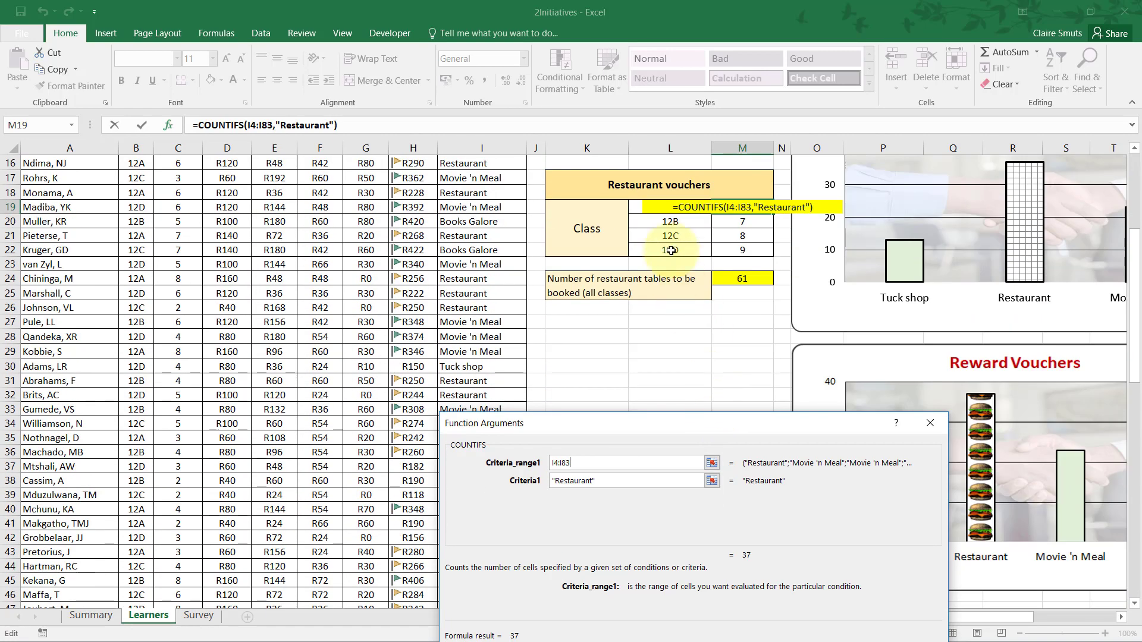
scroll(652, 423, down, 1)
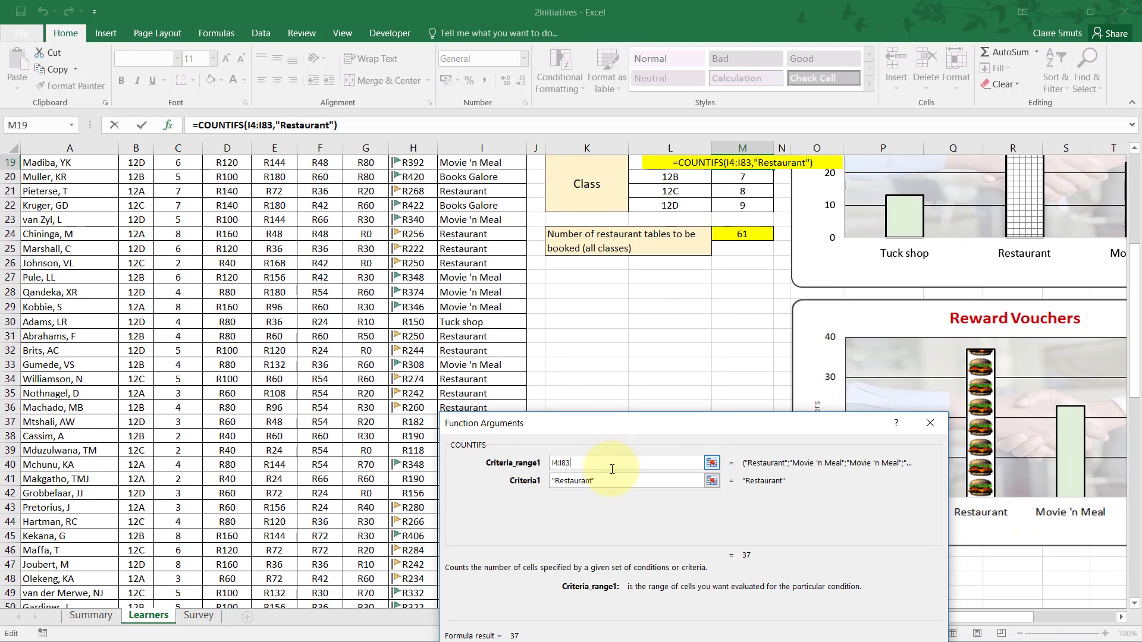
Add the learners' classes in B4:B83 as the second criteria range of the COUNTIFS function.
click(585, 467)
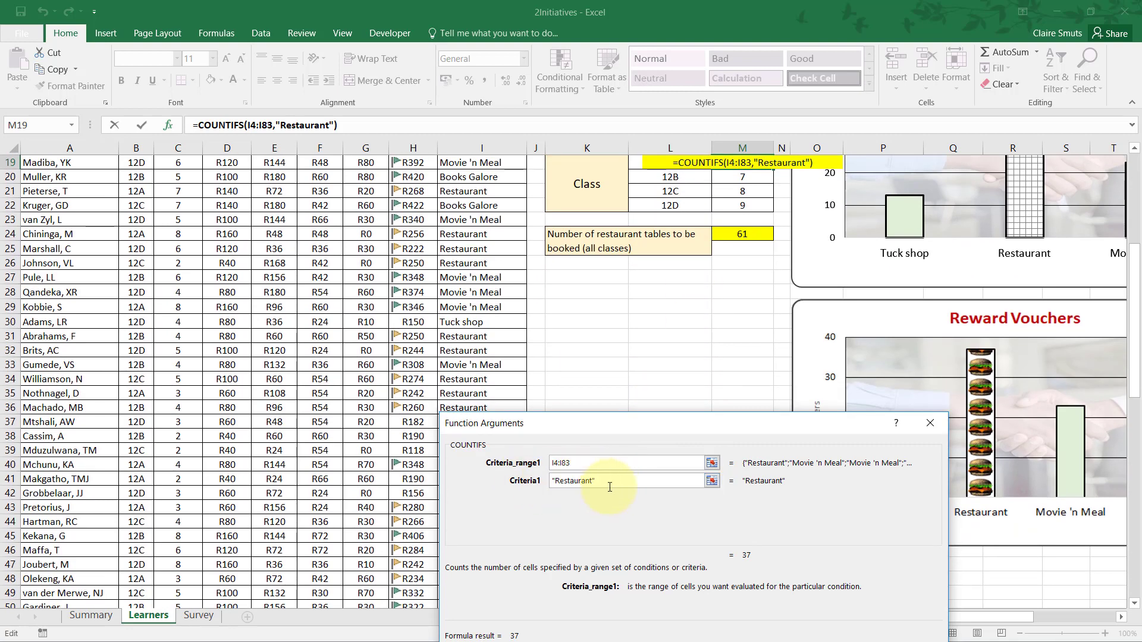
key(Tab)
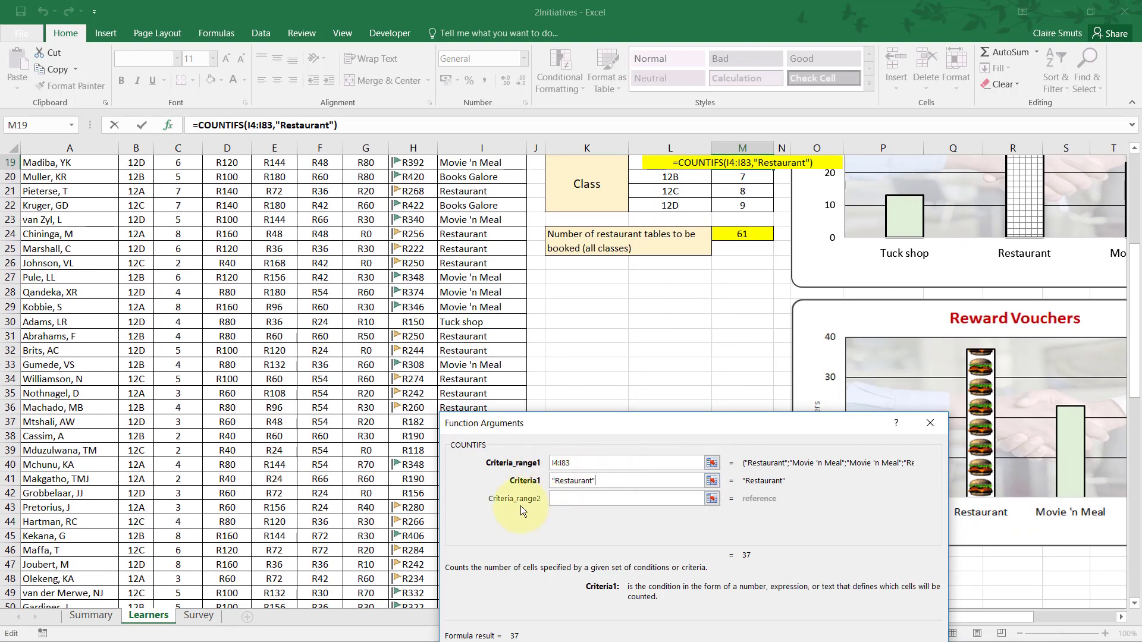
click(583, 503)
scroll(396, 506, up, 6)
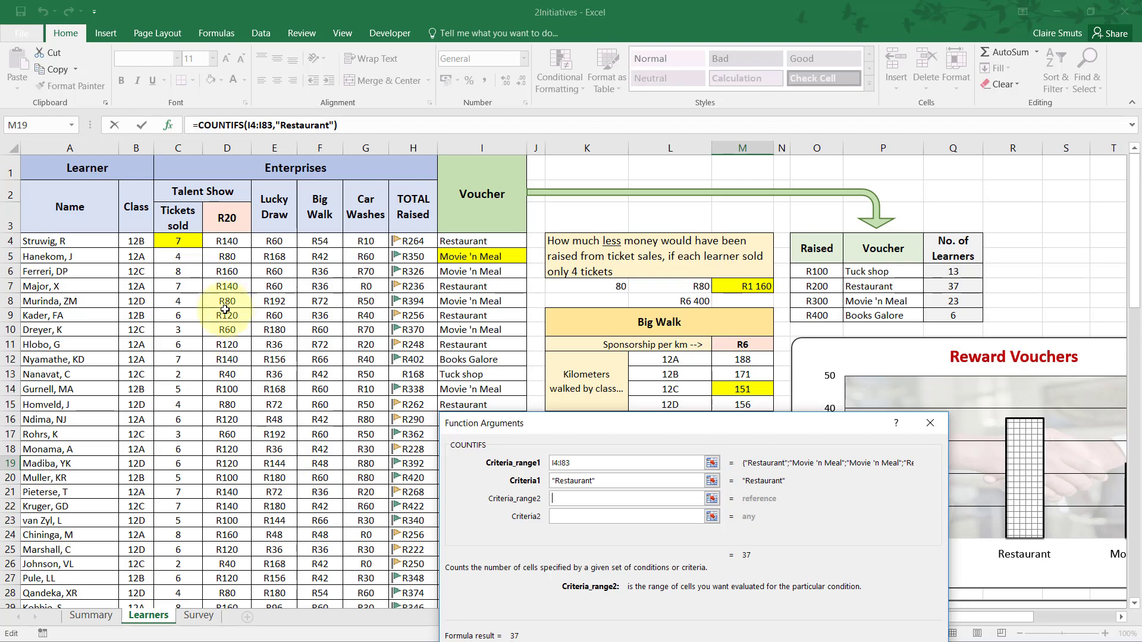
drag(136, 241, 149, 576)
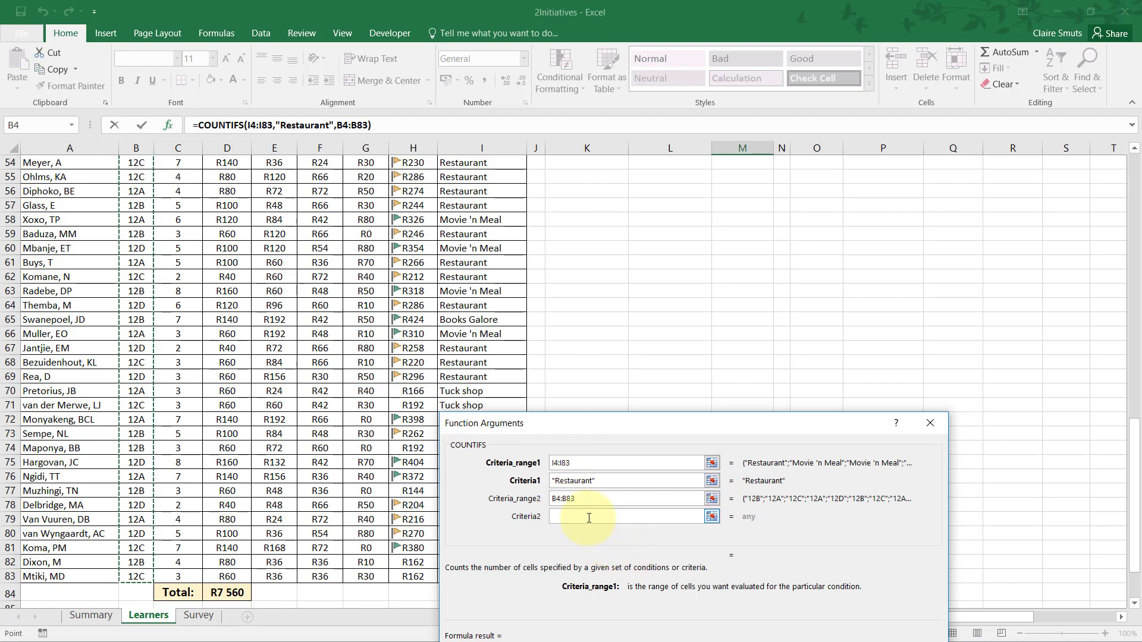
Set the second criterion of the COUNTIFS function to the class in L19 and apply the formula to M19.
click(657, 522)
scroll(658, 525, up, 8)
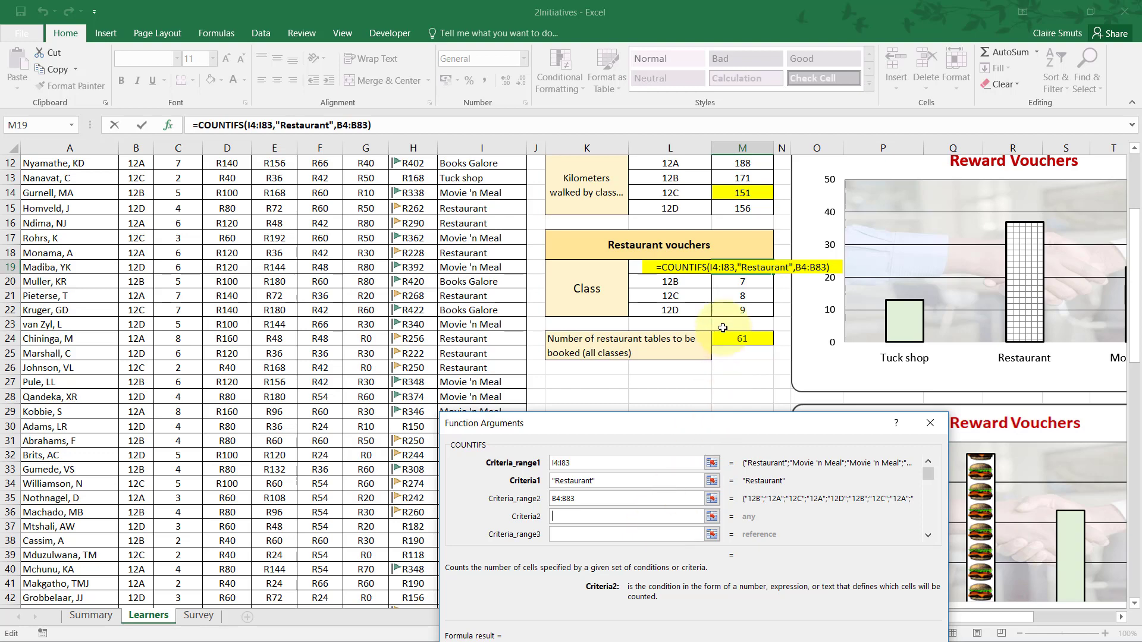
click(639, 269)
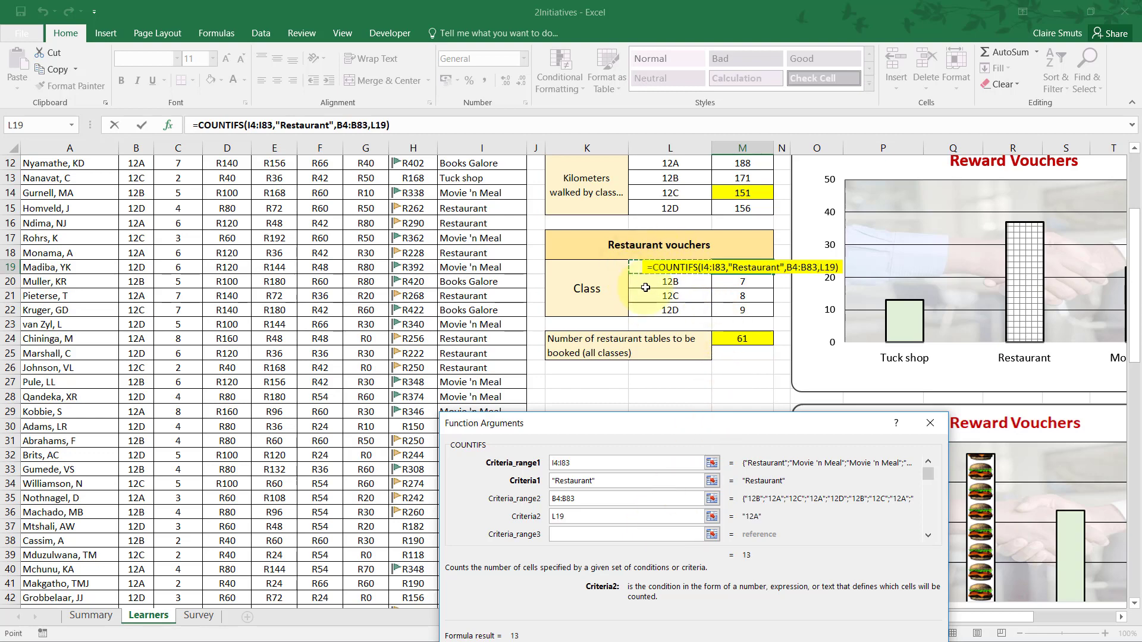
click(665, 286)
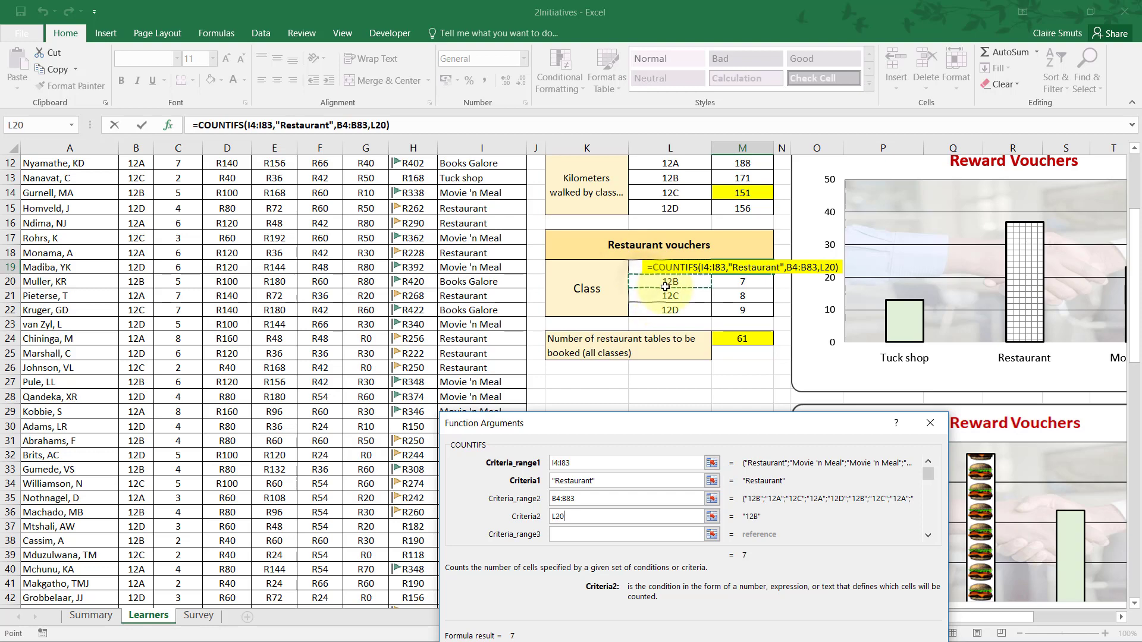
key(Up)
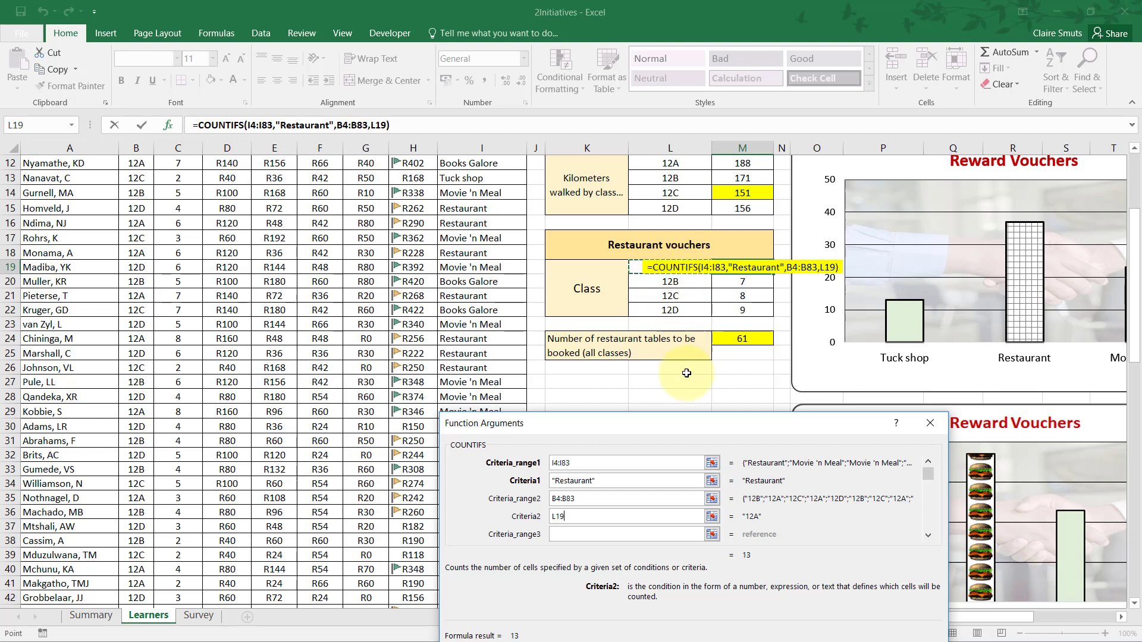
drag(679, 419, 673, 336)
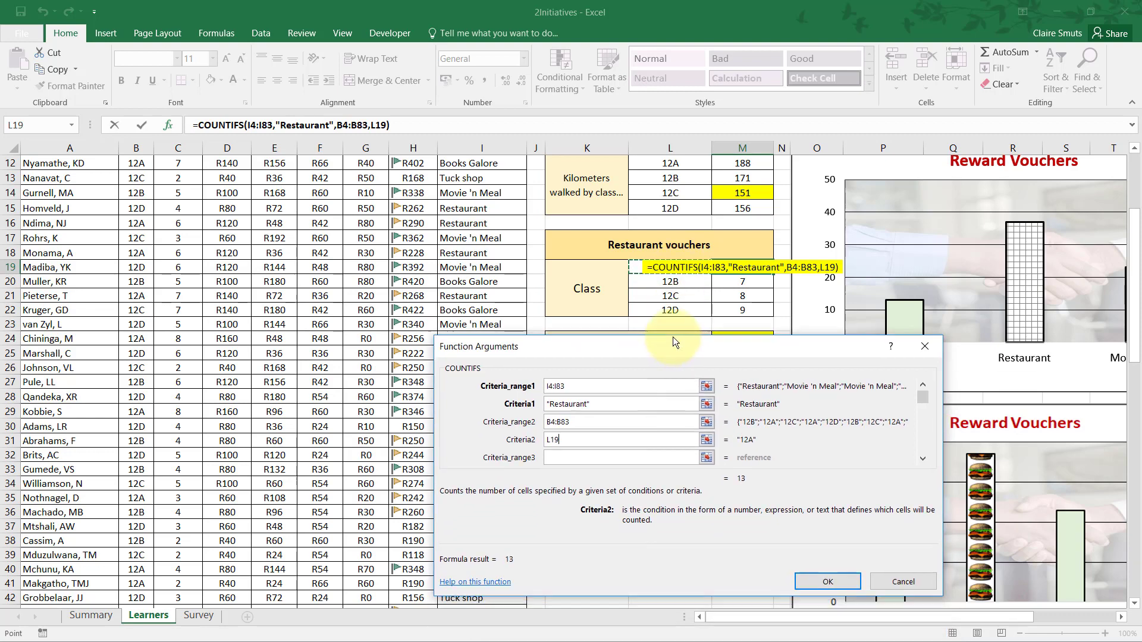
click(818, 581)
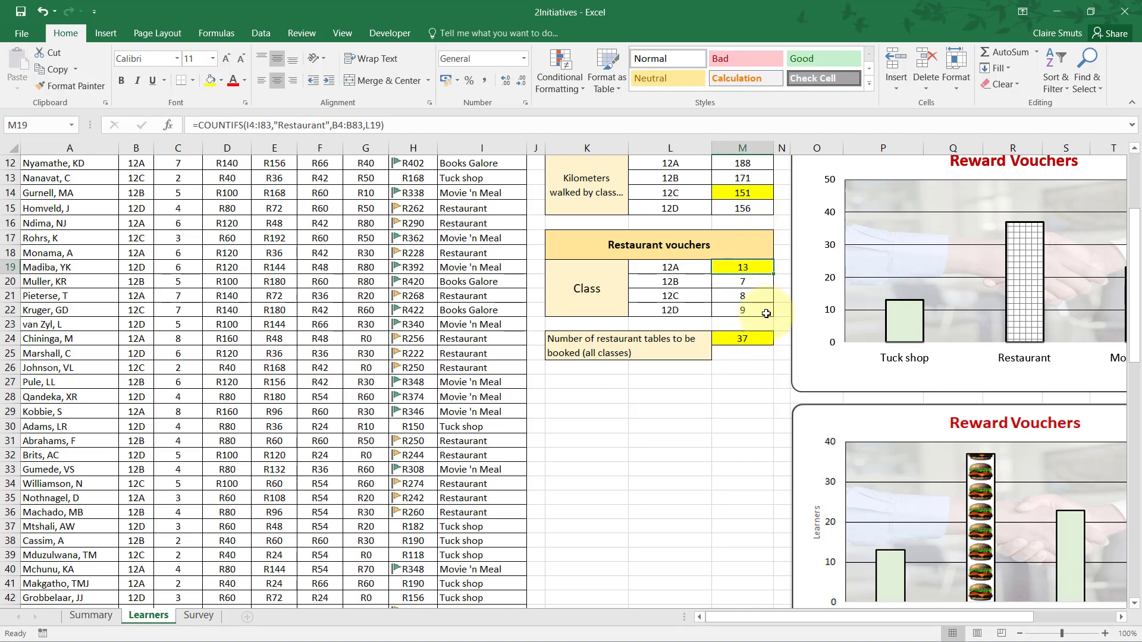
Copy the COUNTIFS formula from M19 down to M22 and inspect the copied formula in M22.
scroll(762, 354, up, 3)
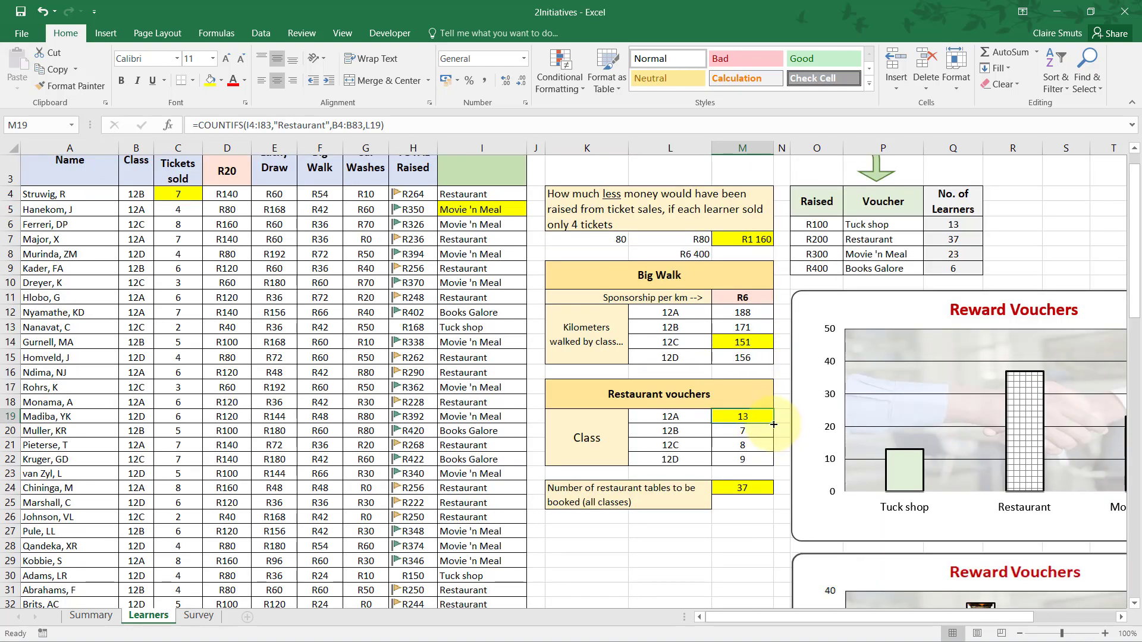
drag(773, 424, 774, 469)
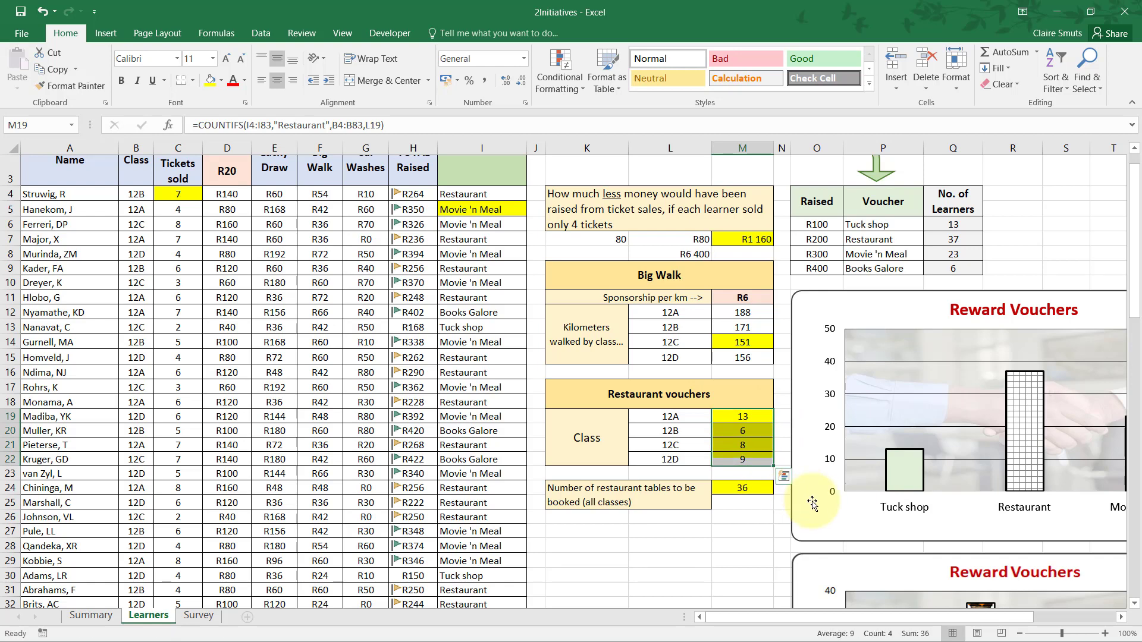
double_click(759, 462)
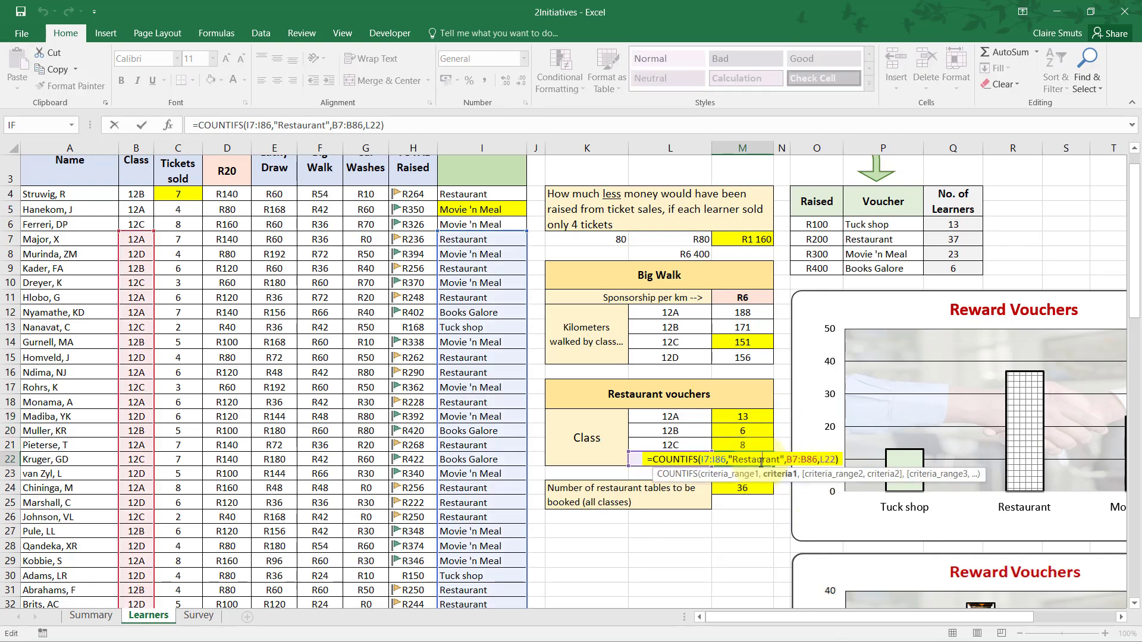
key(Escape)
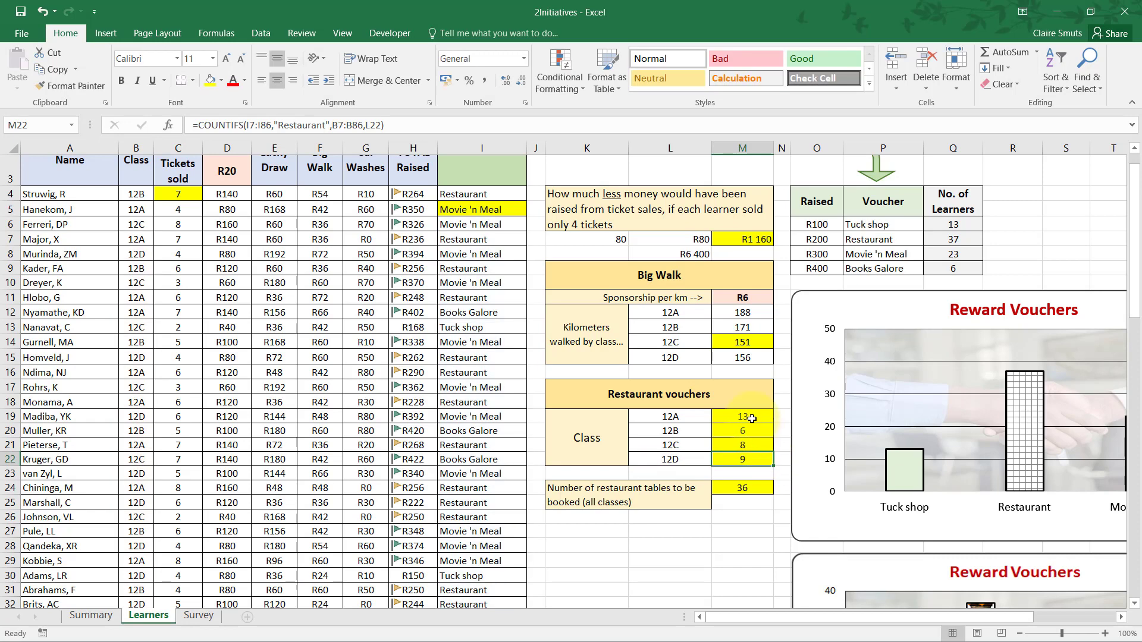
Compare the criteria ranges and class cell reference in the M19 COUNTIFS formula with those in M22.
click(743, 416)
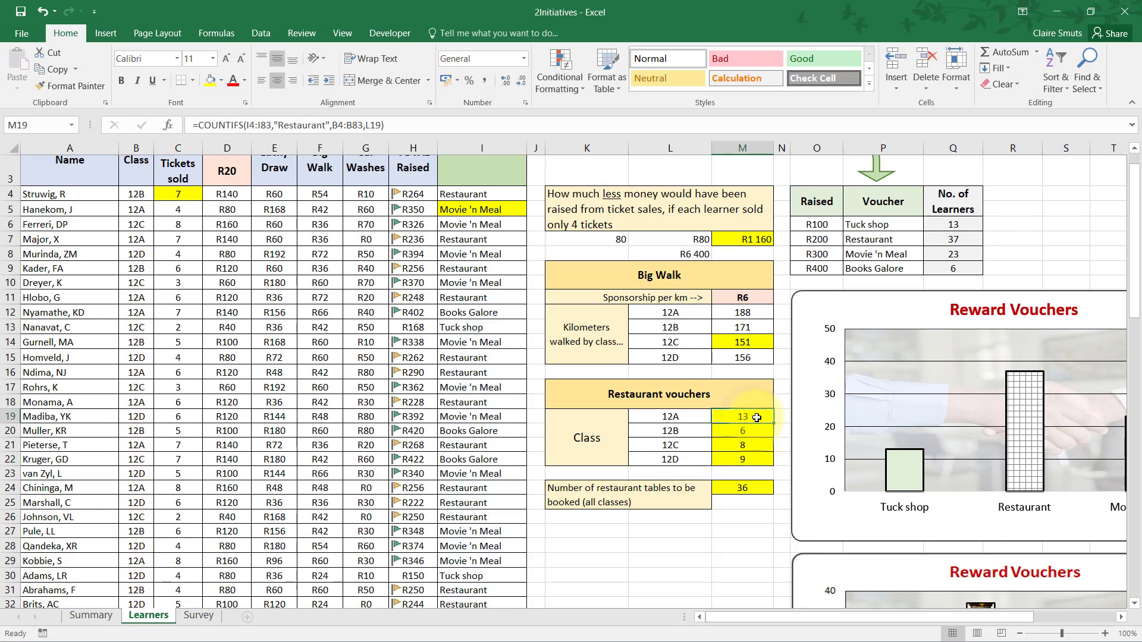
click(373, 125)
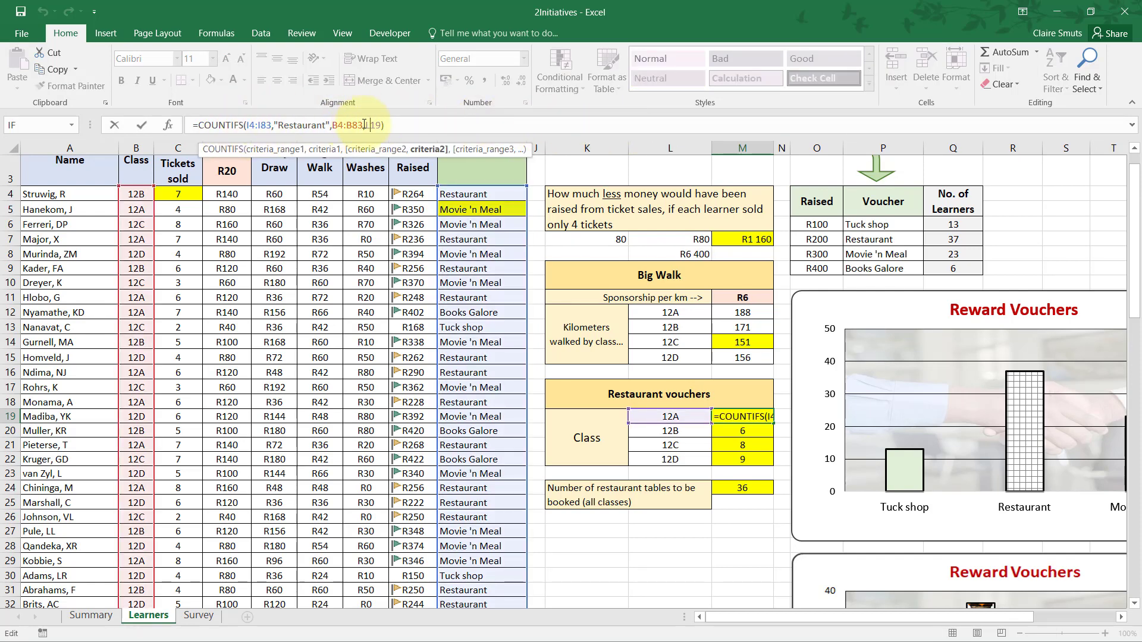
click(348, 125)
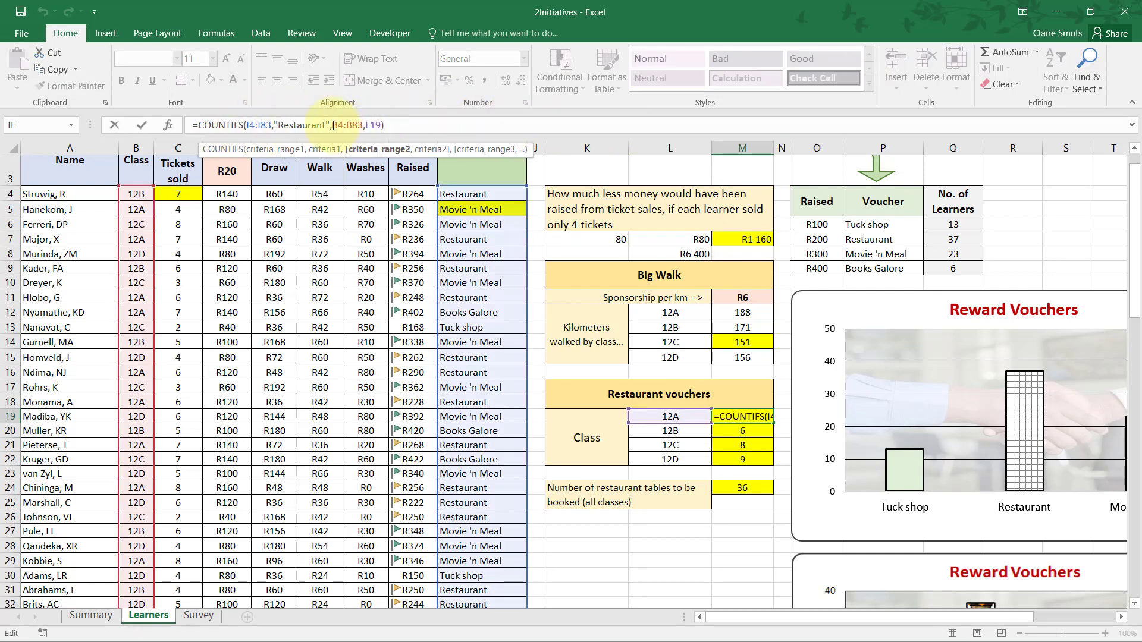
click(333, 126)
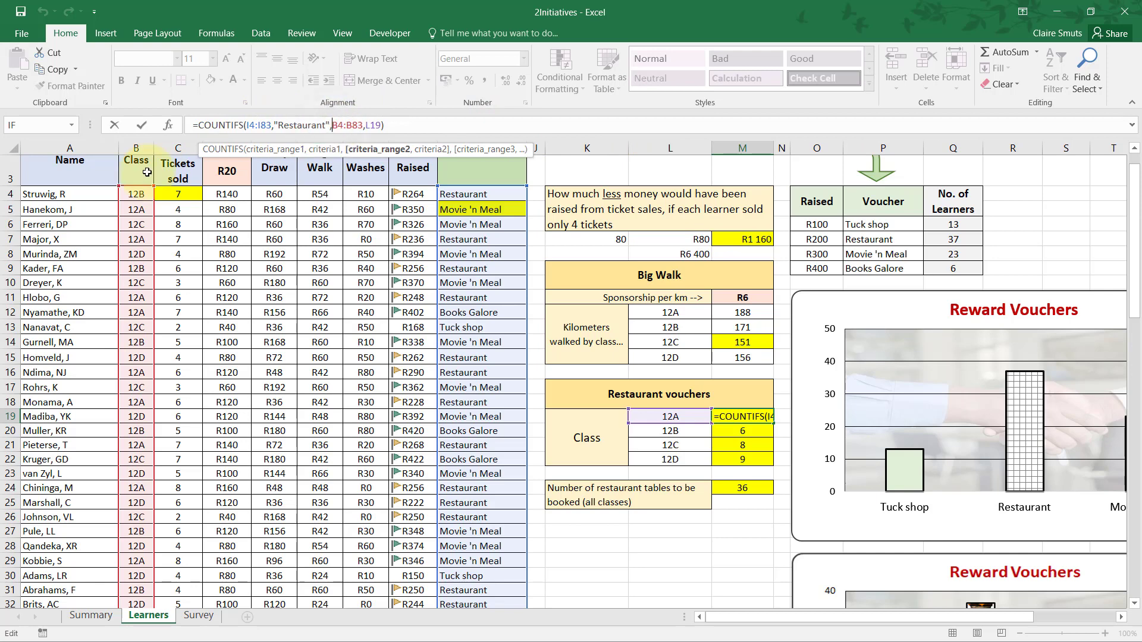
click(264, 122)
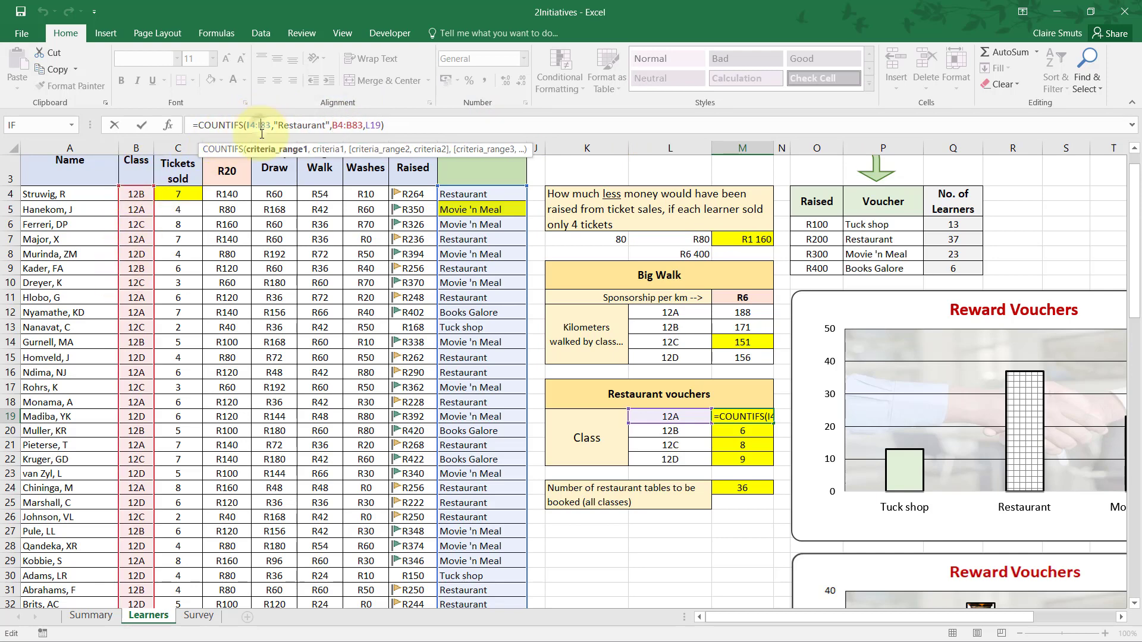
click(374, 126)
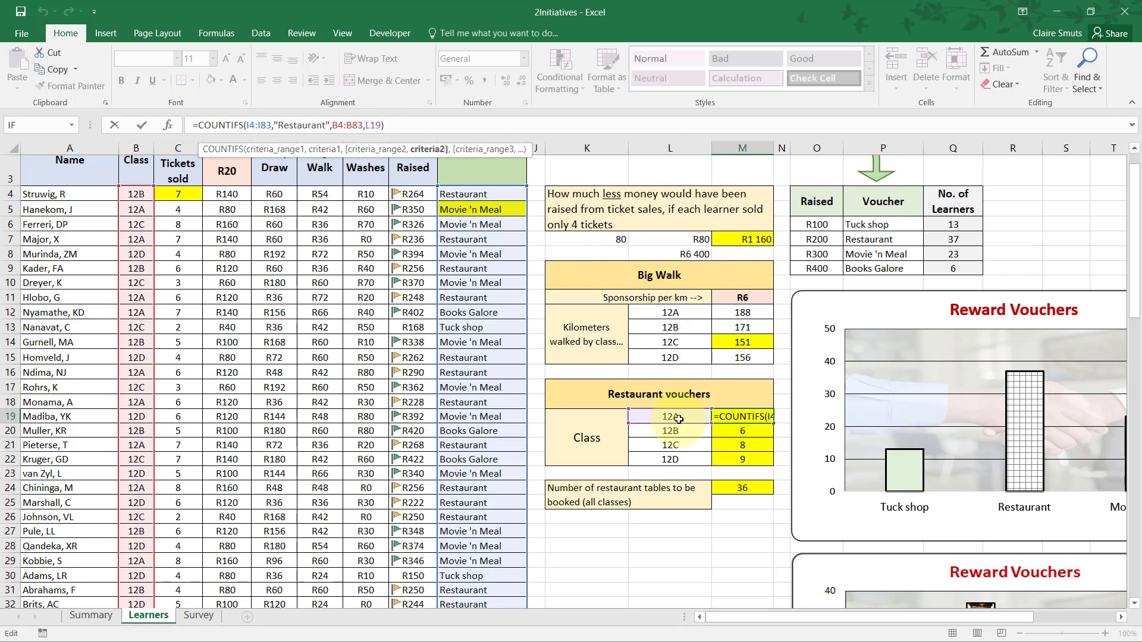
key(Tab)
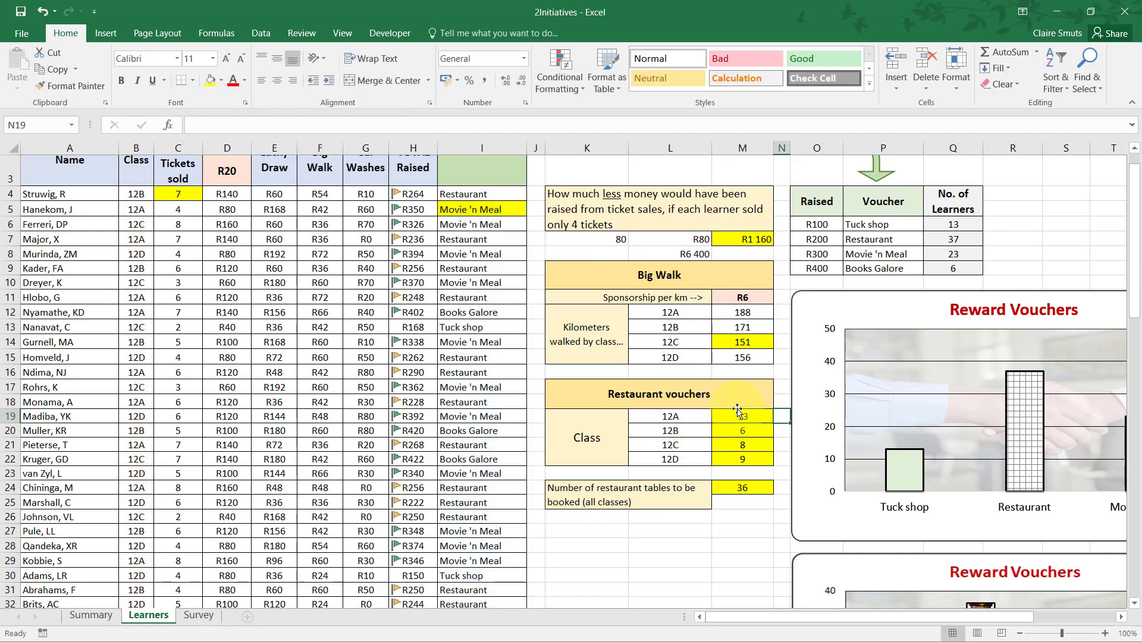
click(742, 459)
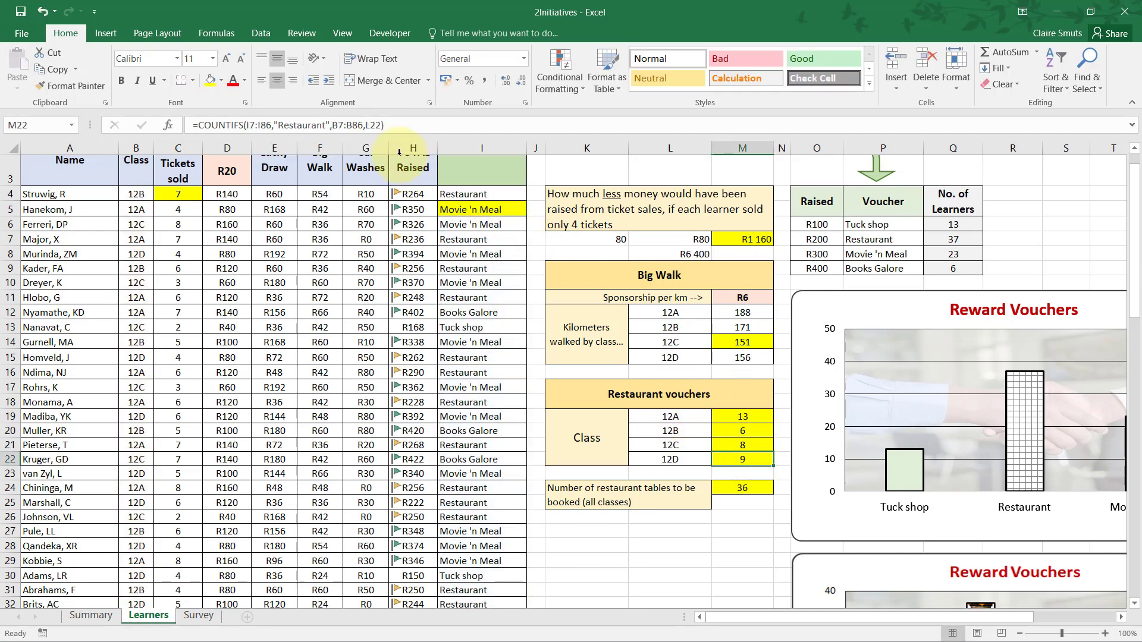
click(420, 127)
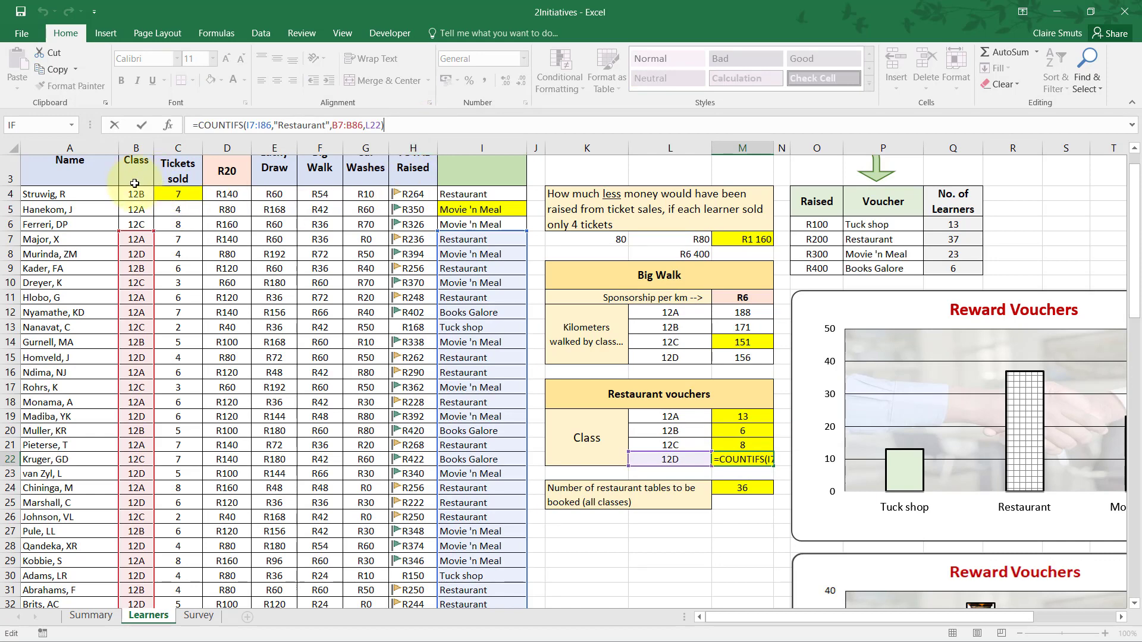
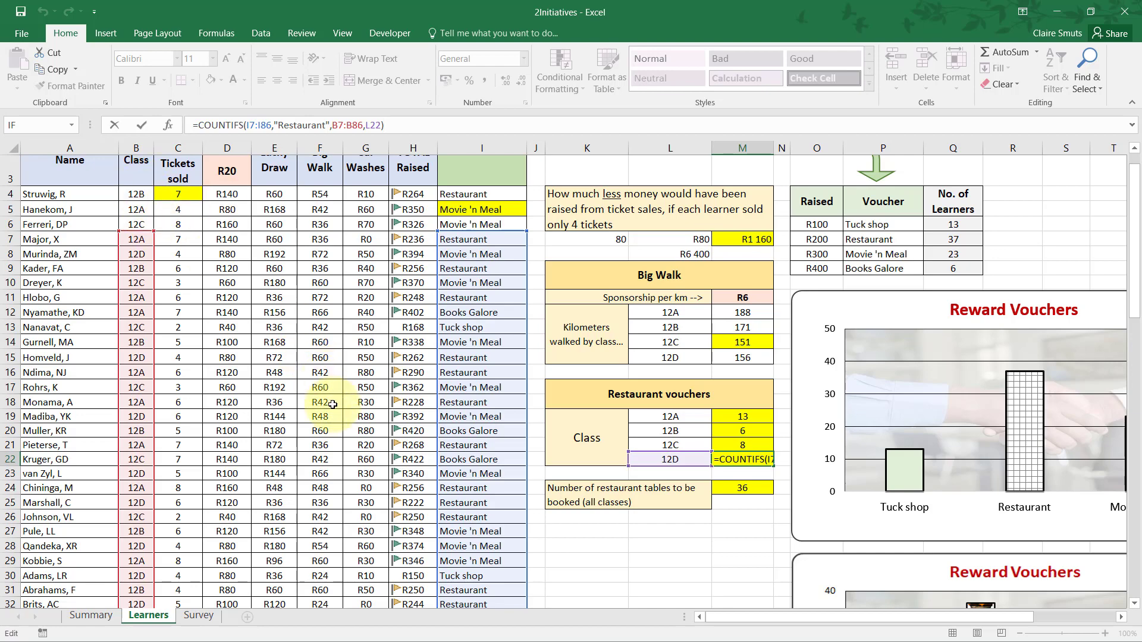
Check how far the criteria ranges in the M22 COUNTIFS formula extend compared with the learner data rows.
drag(1135, 262, 1070, 559)
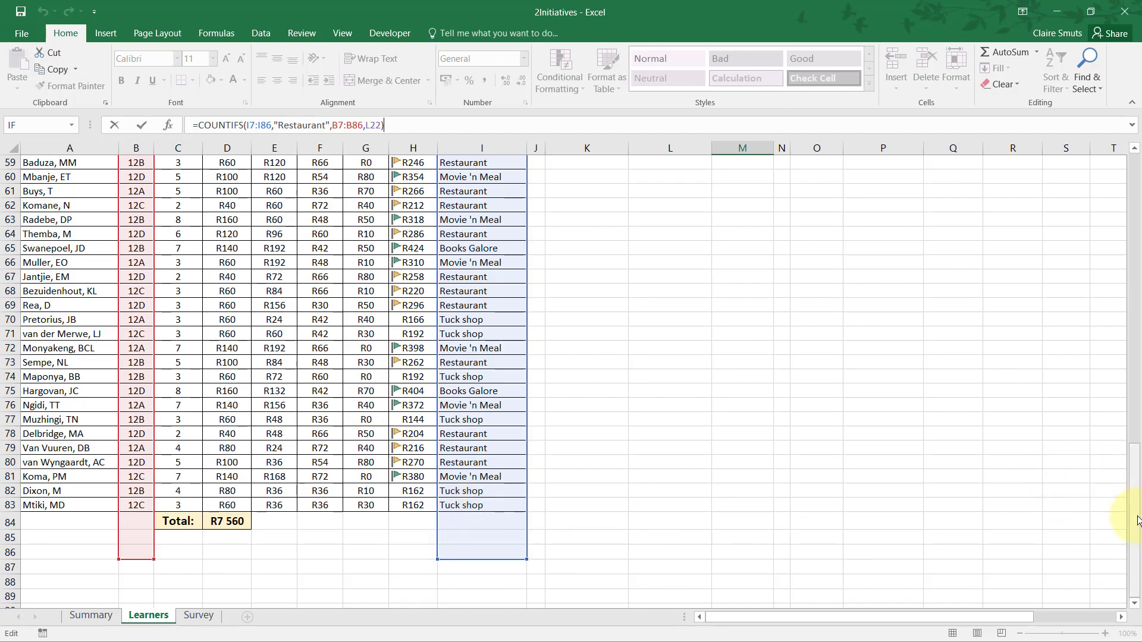
drag(1135, 523, 1135, 174)
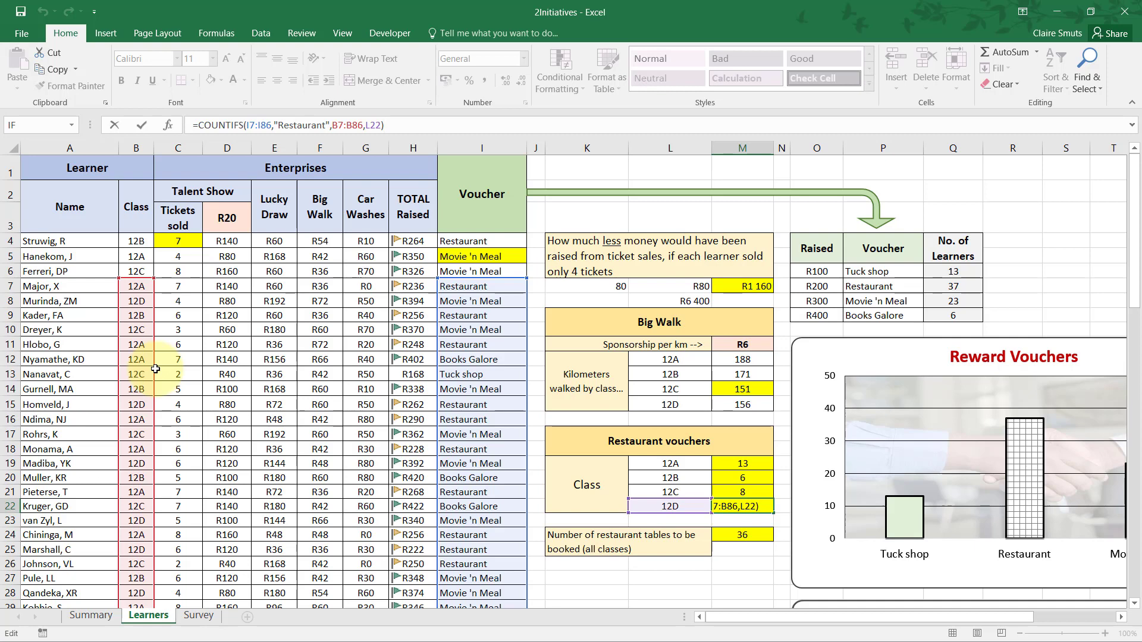
key(Tab)
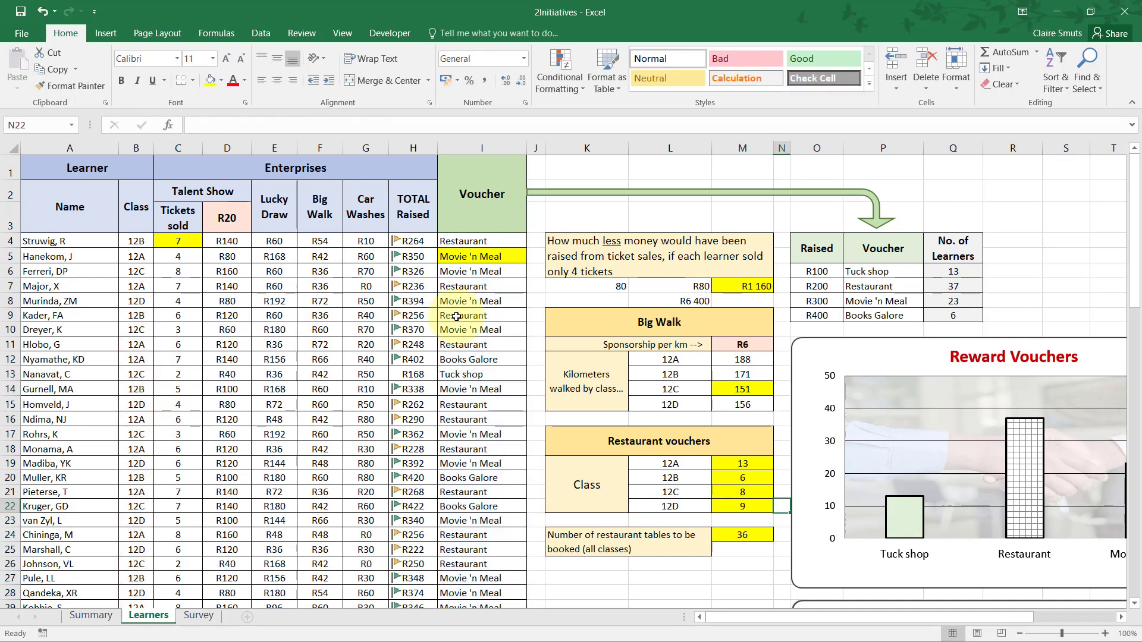
Undo the formula copy in M20:M22 and make the I4:I83 and B4:B83 ranges in the M19 COUNTIFS formula absolute.
click(748, 467)
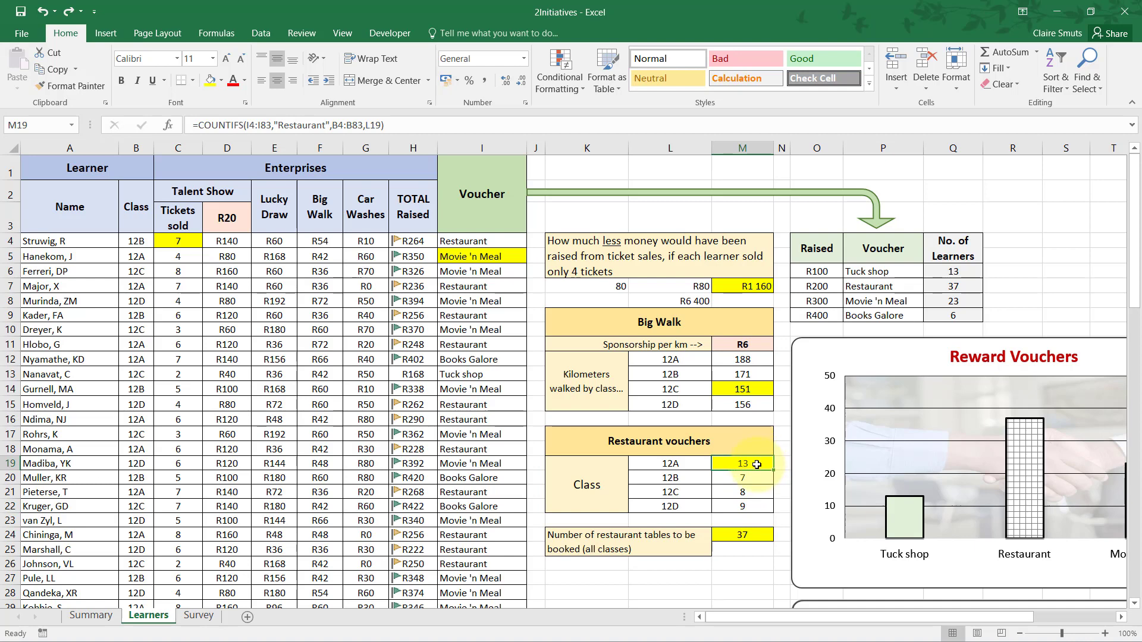
click(247, 125)
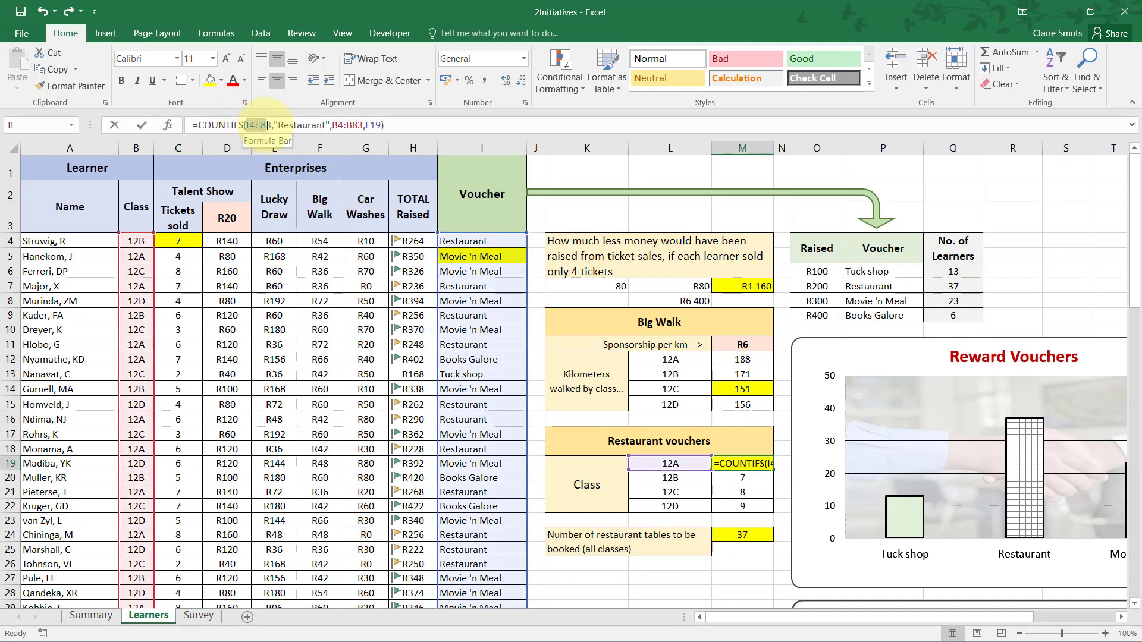
click(270, 125)
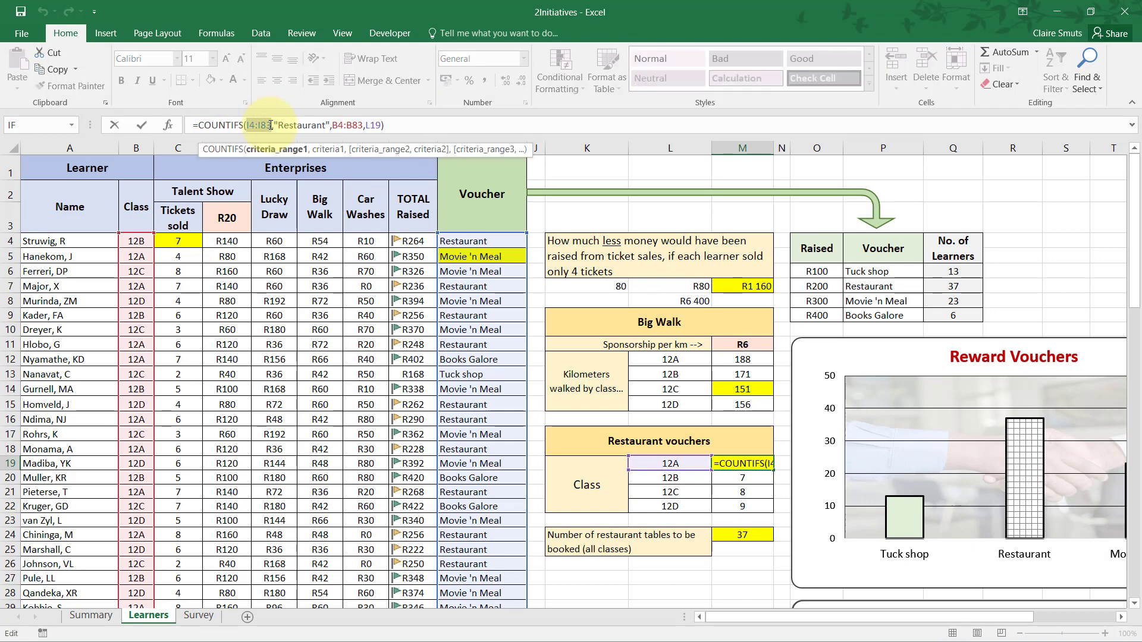
key(F4)
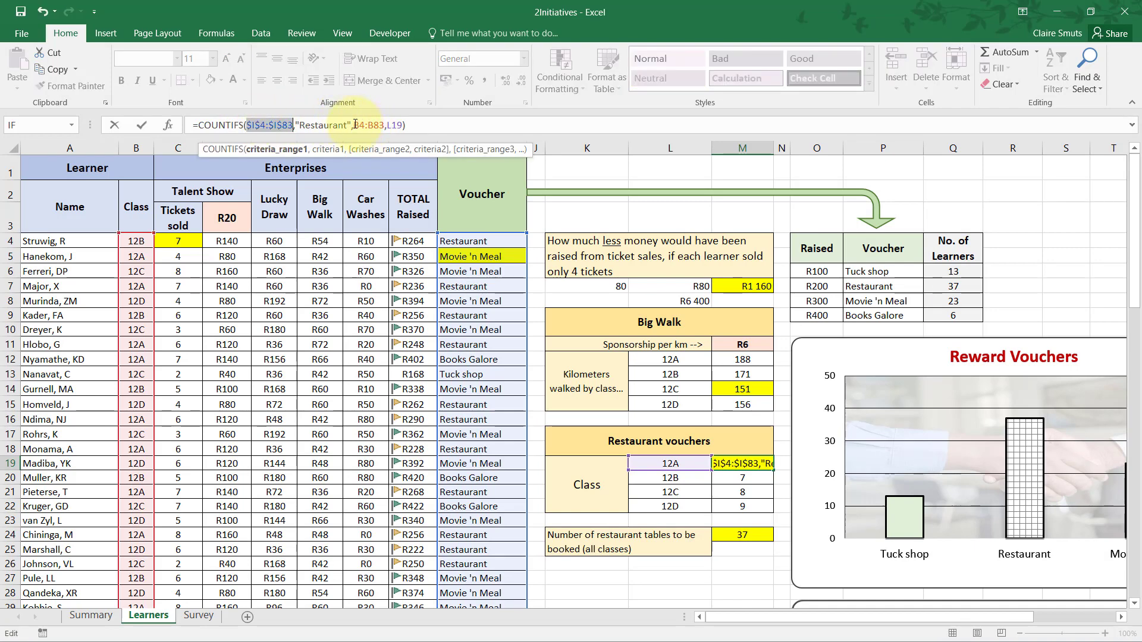
drag(355, 125, 381, 127)
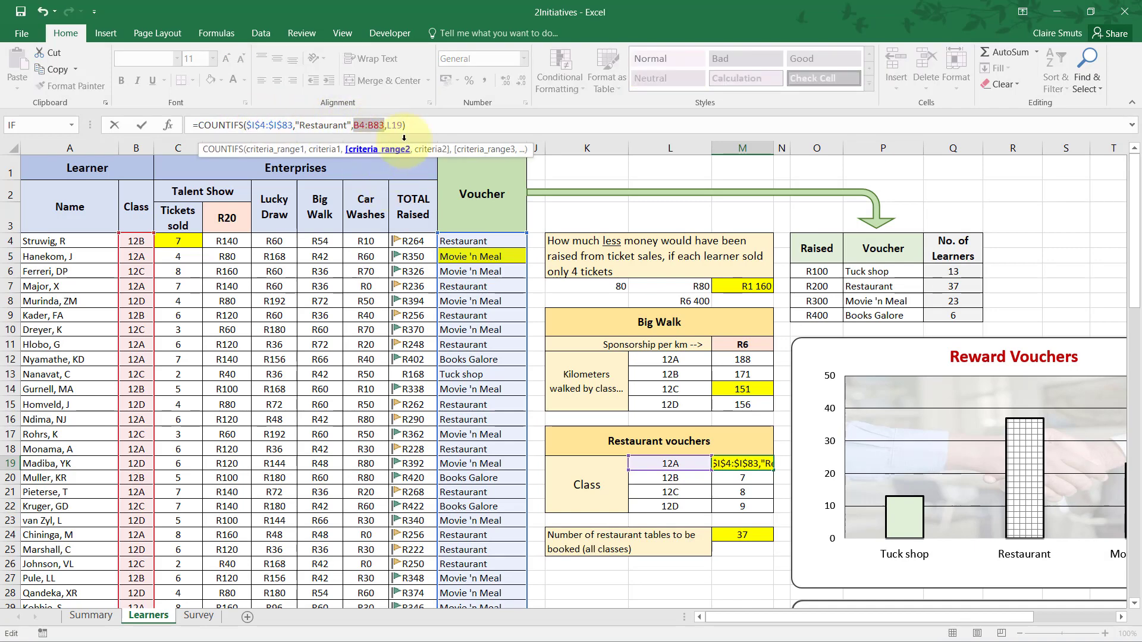
key(F4)
click(413, 127)
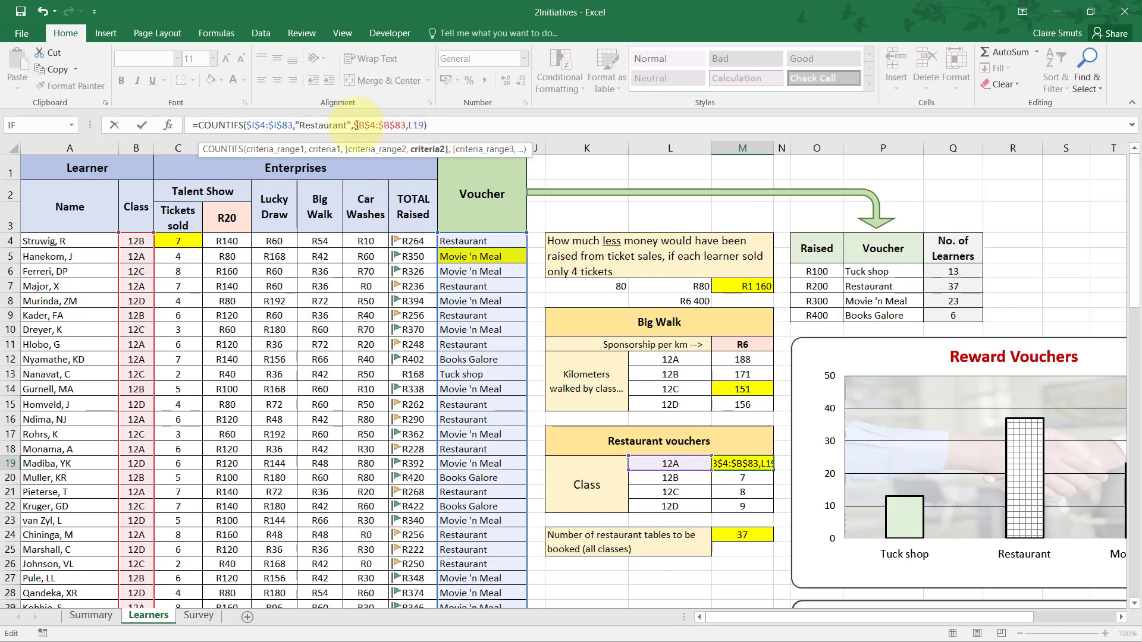
click(364, 127)
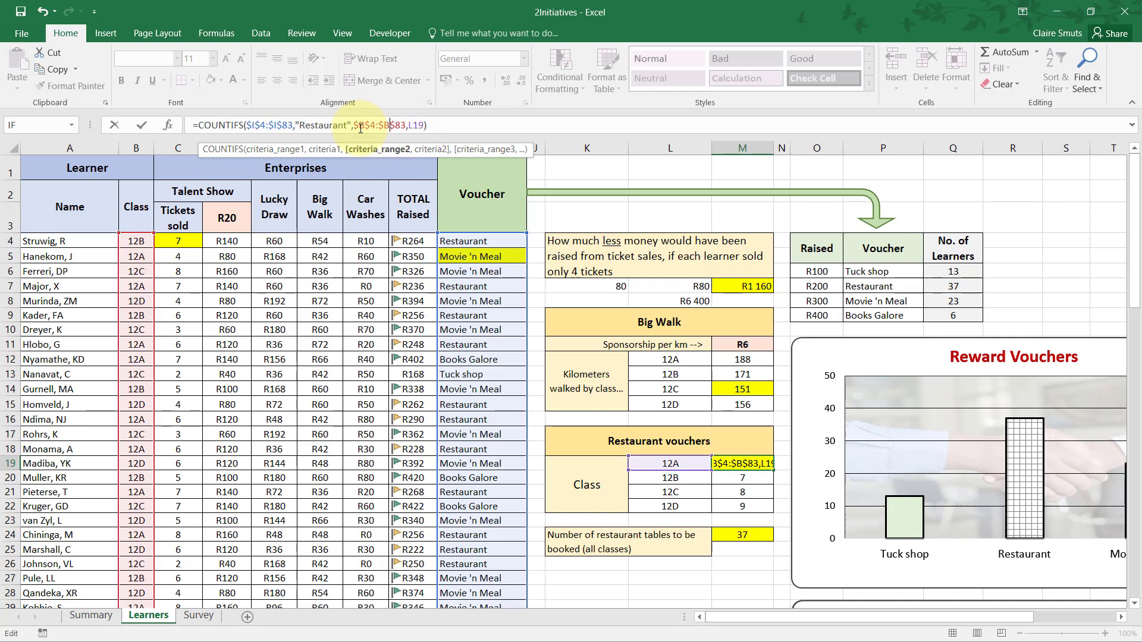
click(438, 122)
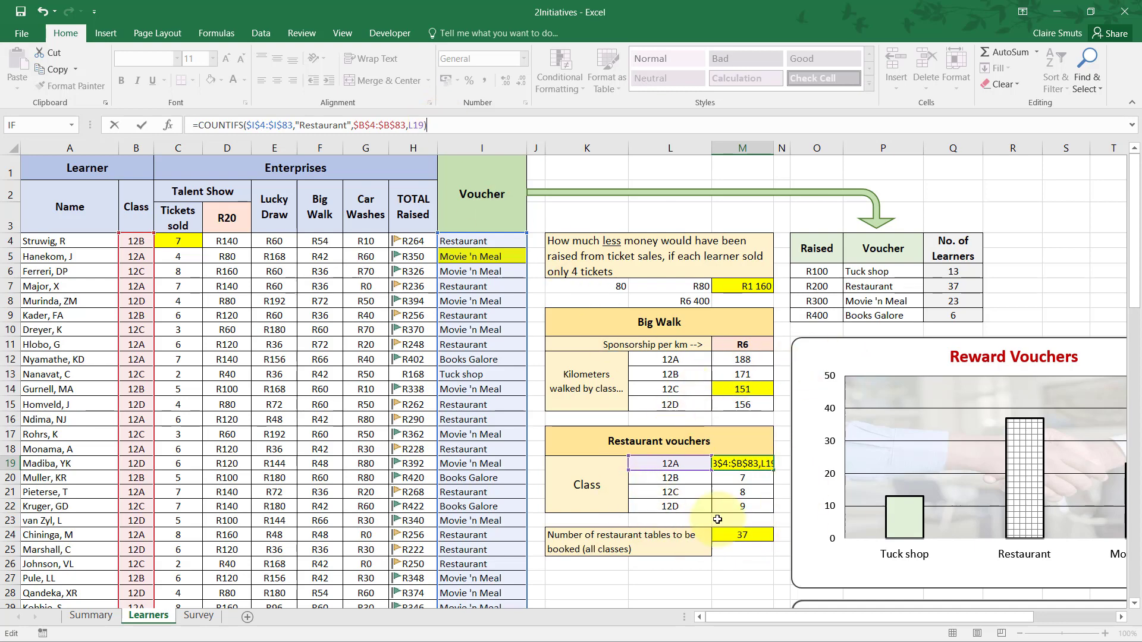
key(Tab)
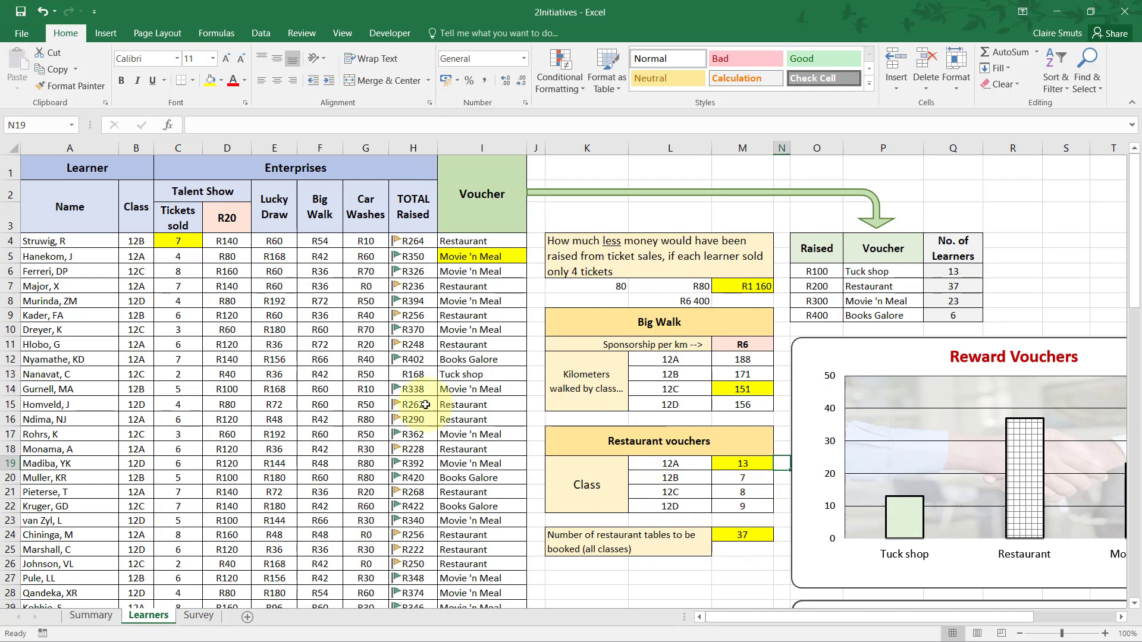
Review the tickets sold formula in C4 and the ticket price cell D3 it refers to.
click(174, 239)
click(270, 125)
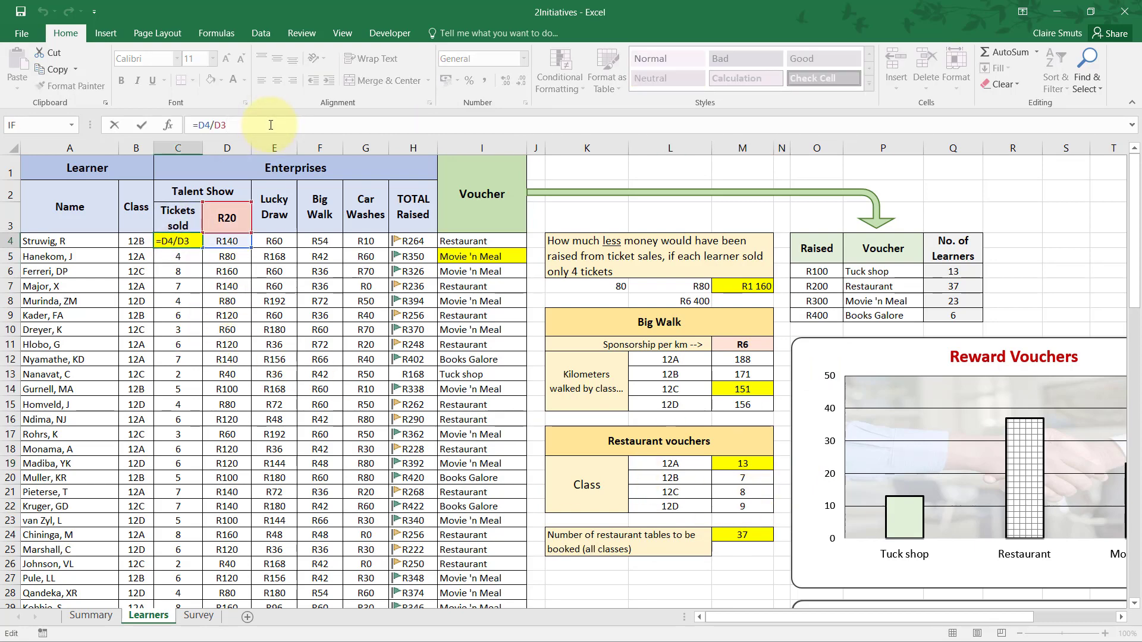
key(Tab)
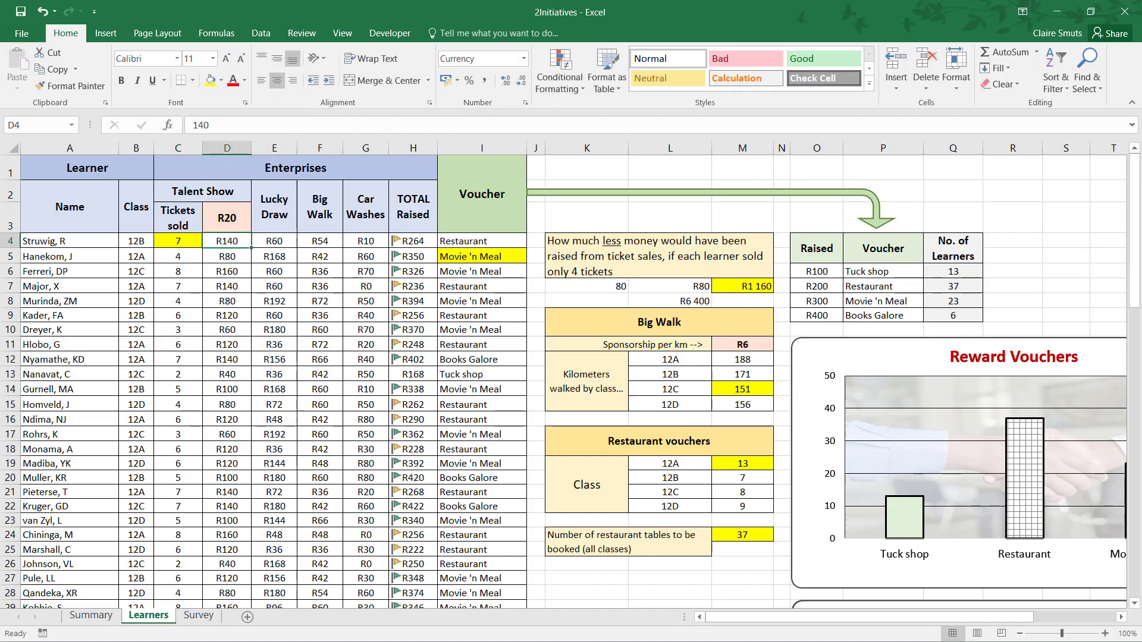
key(alt+Tab)
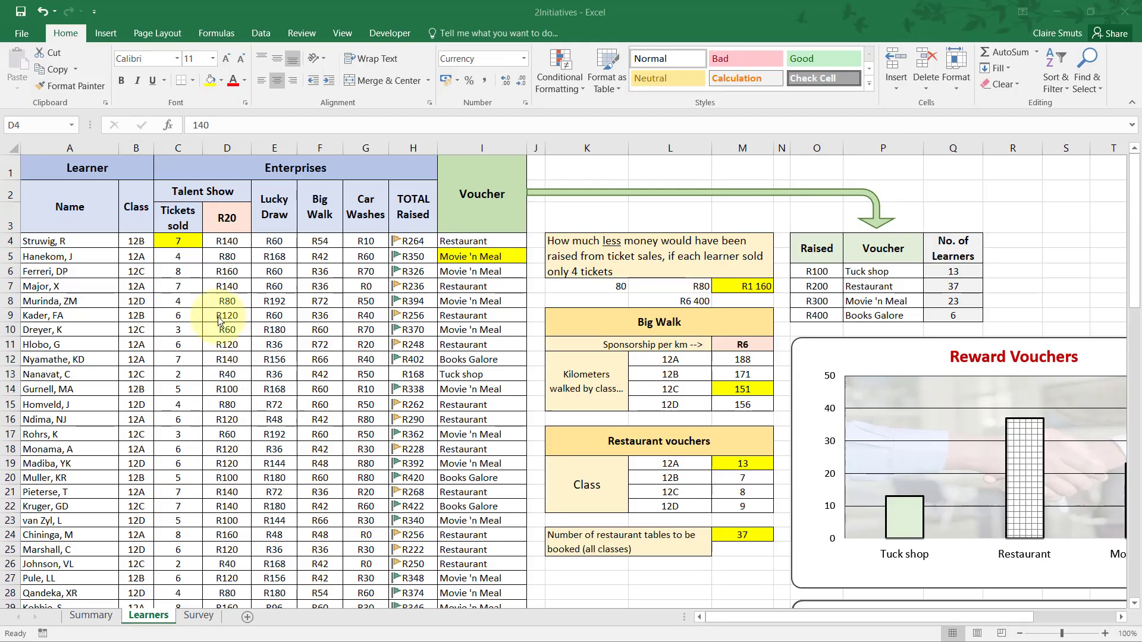
click(181, 241)
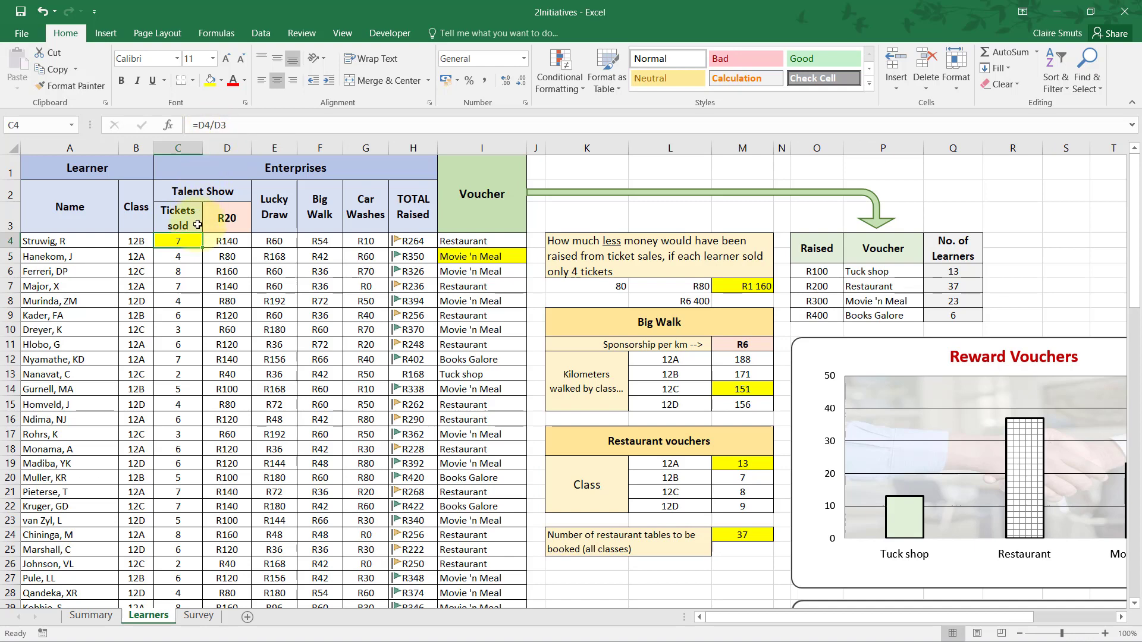
click(229, 221)
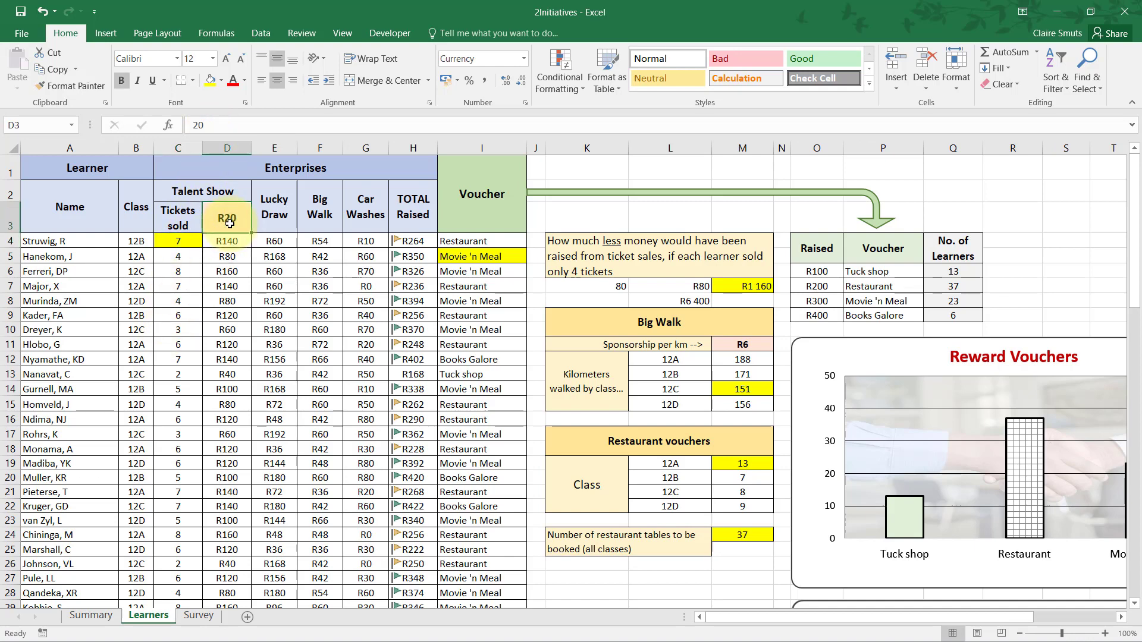
Inspect the absolute criteria ranges and the relative class reference in the M19 COUNTIFS formula.
click(750, 465)
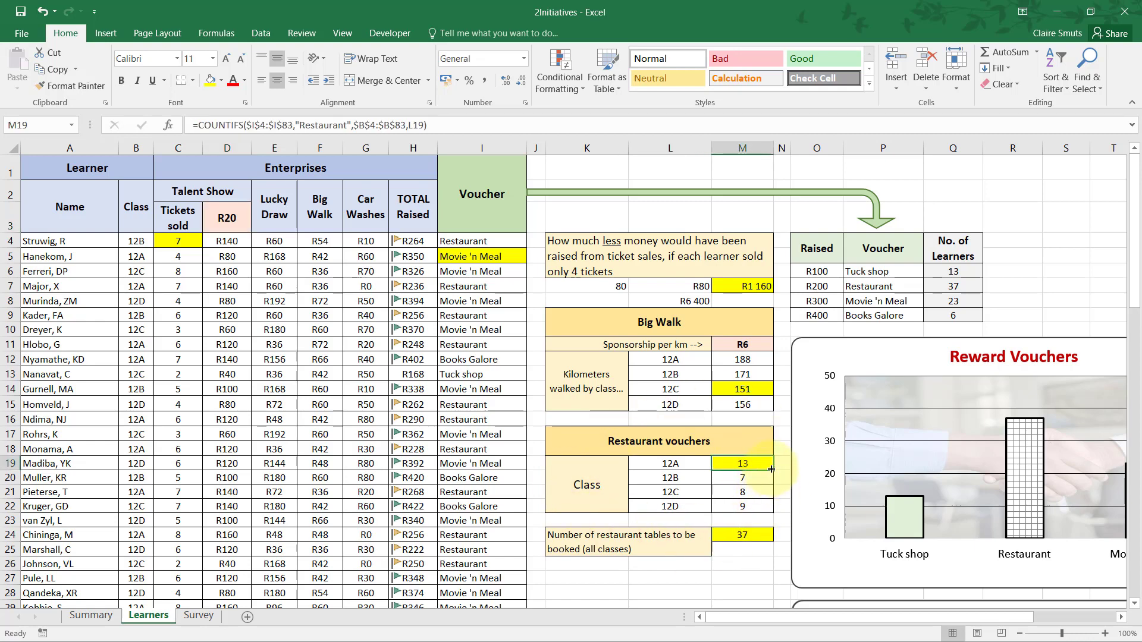
double_click(755, 465)
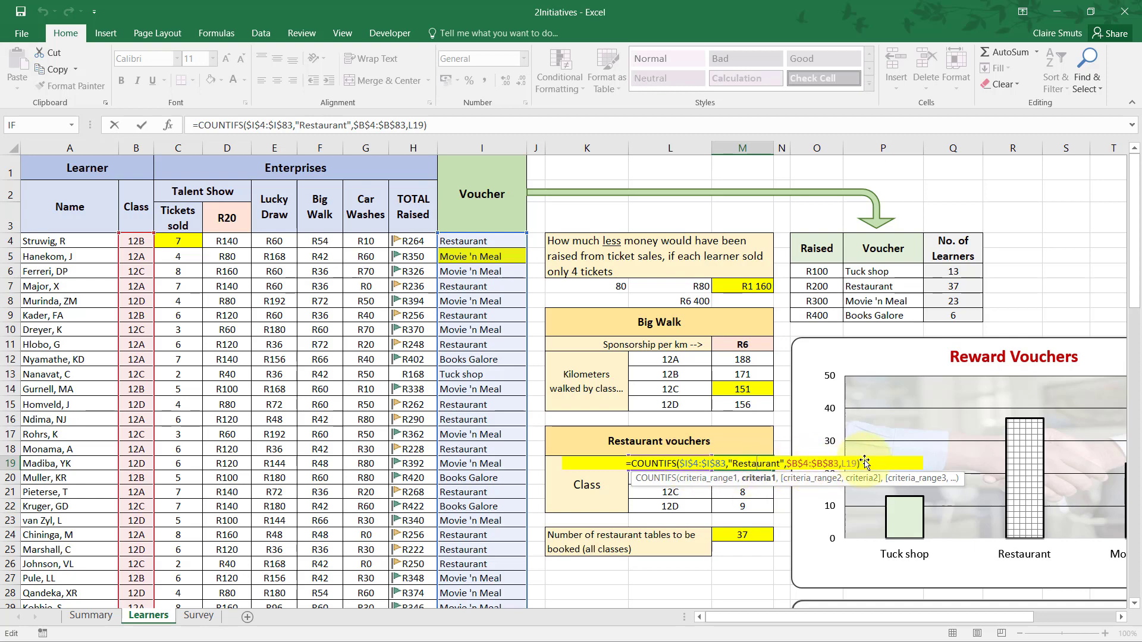
click(459, 130)
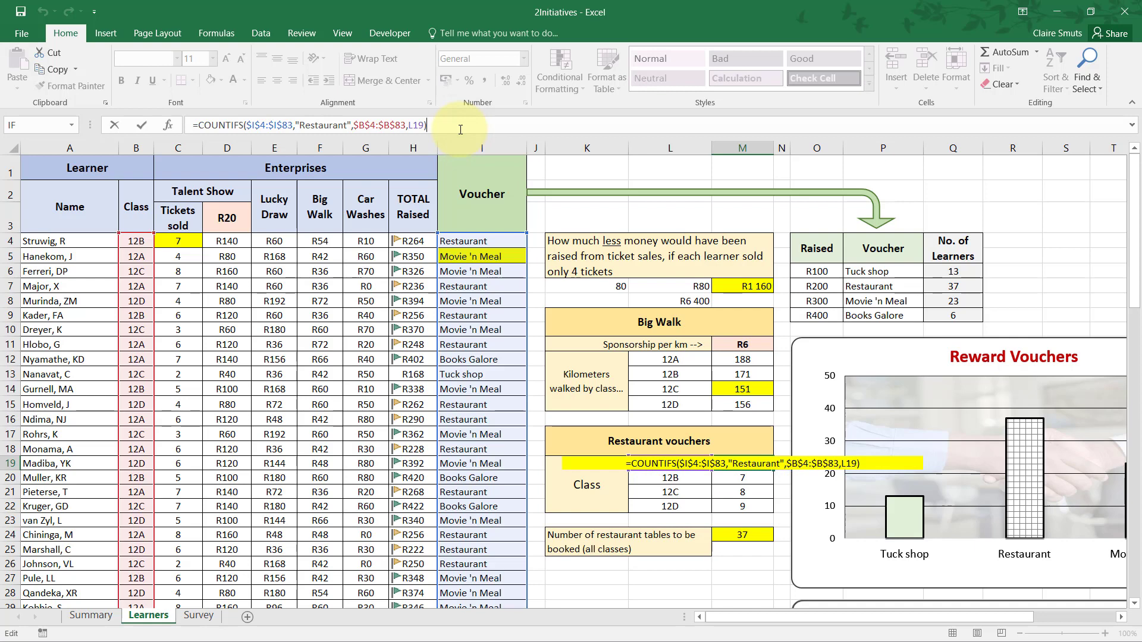
key(Return)
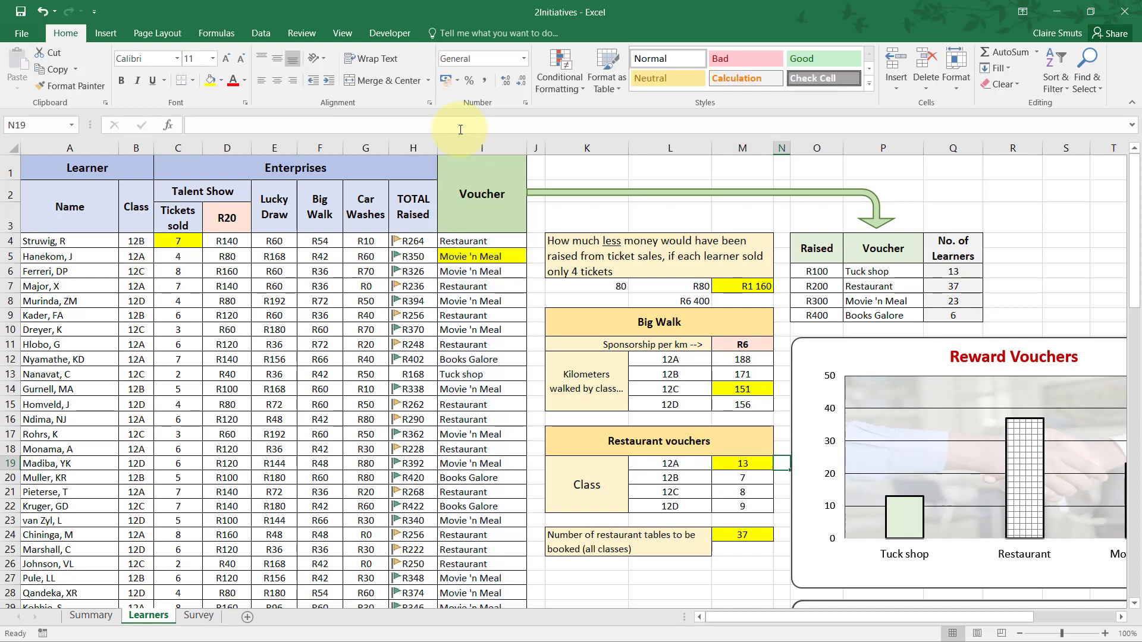
click(754, 464)
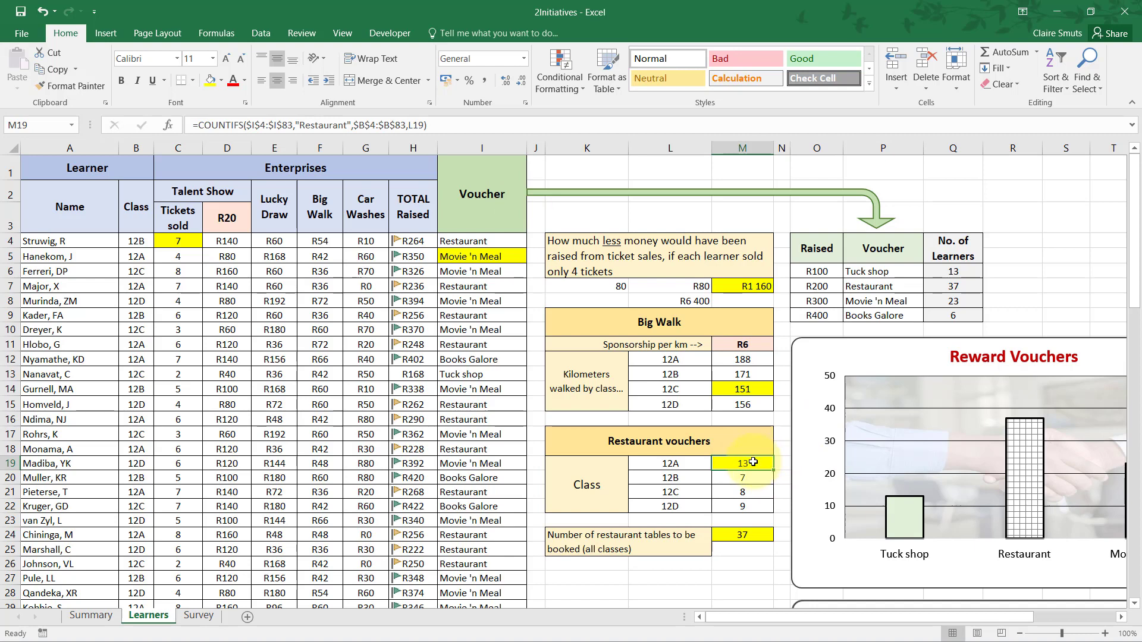
double_click(745, 464)
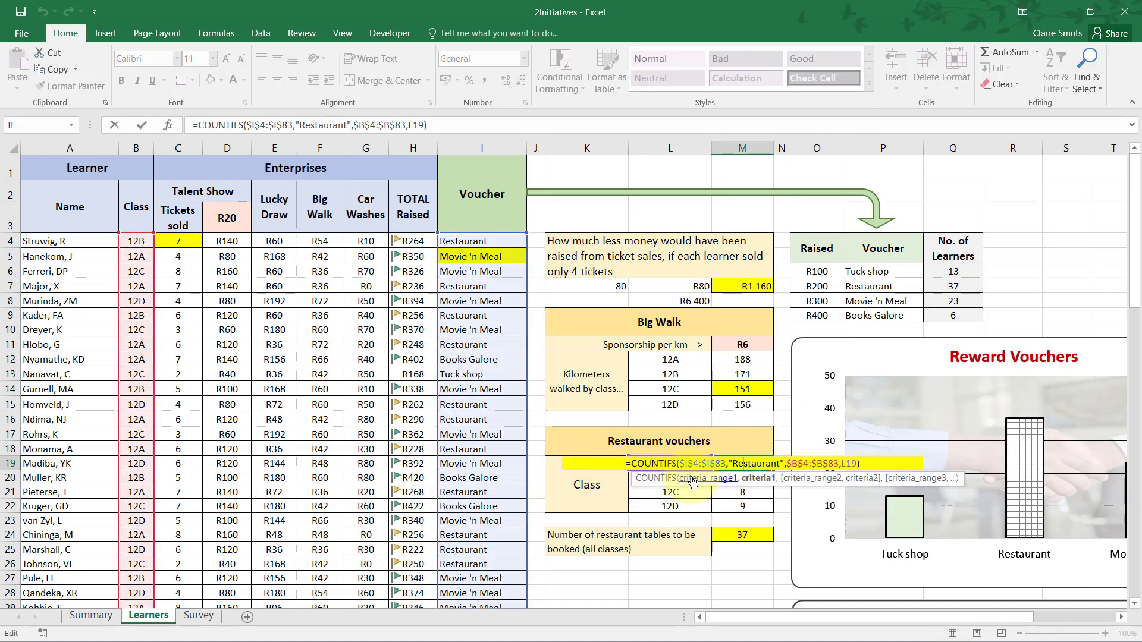
key(Escape)
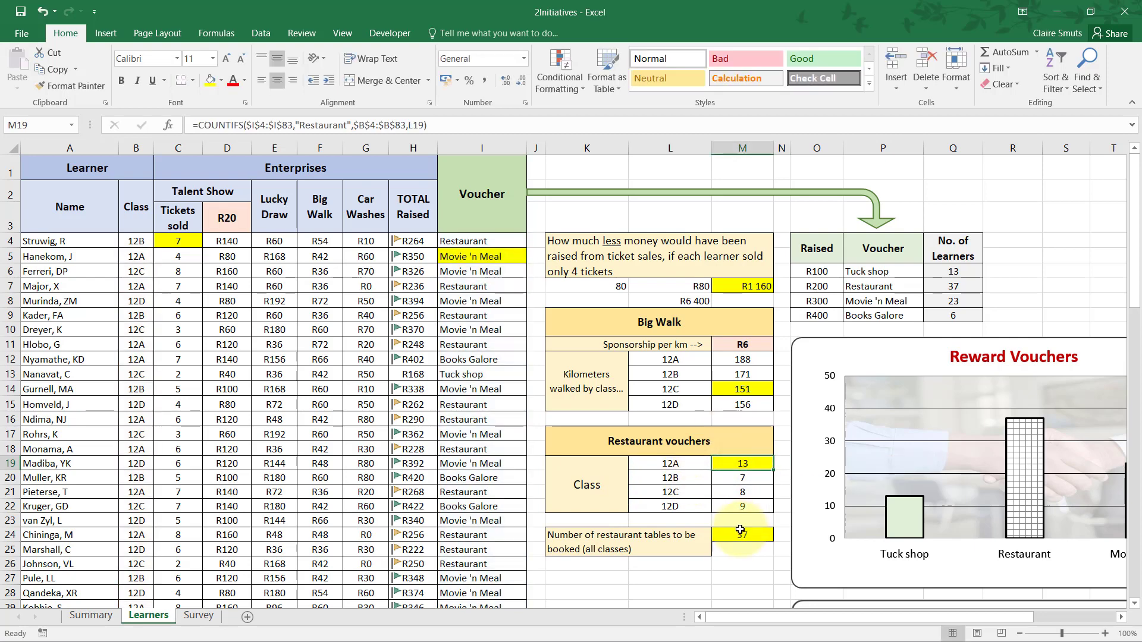
click(456, 123)
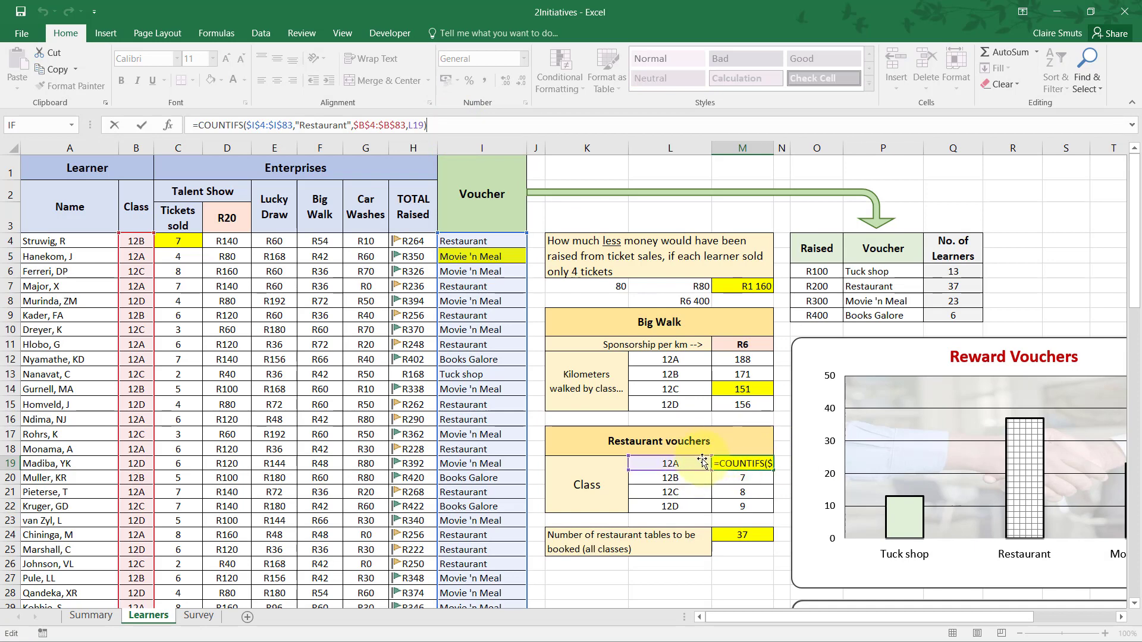
Read question 2.9 in the practical paper PDF in Adobe Acrobat Reader and check the existing function in M24 of the Excel workbook.
key(alt+Tab)
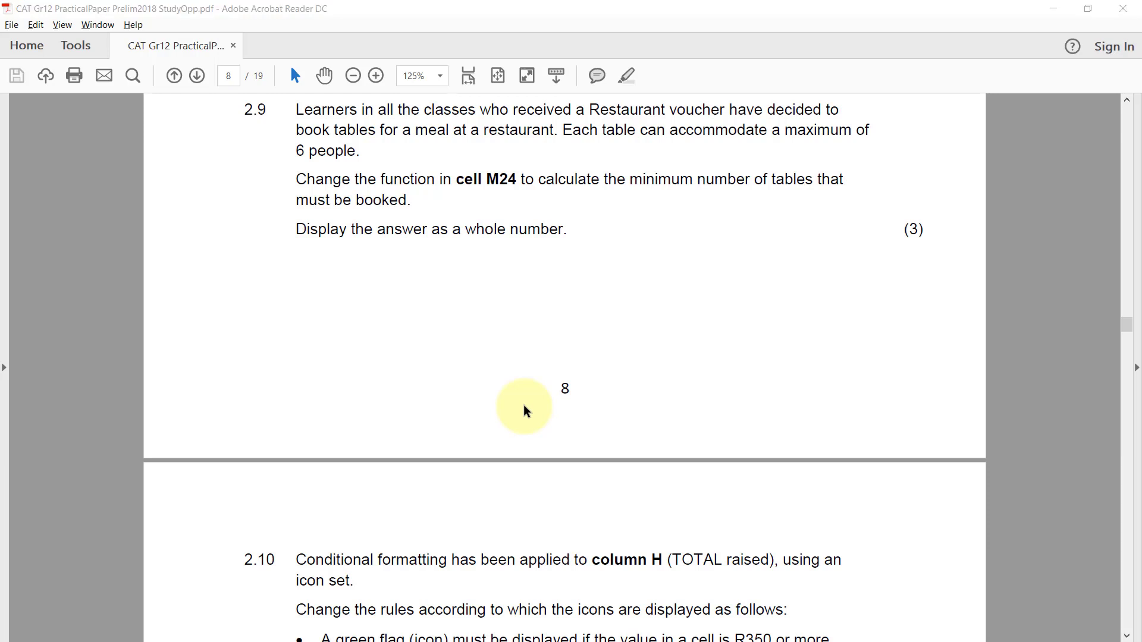
key(alt+Tab)
scroll(663, 457, down, 3)
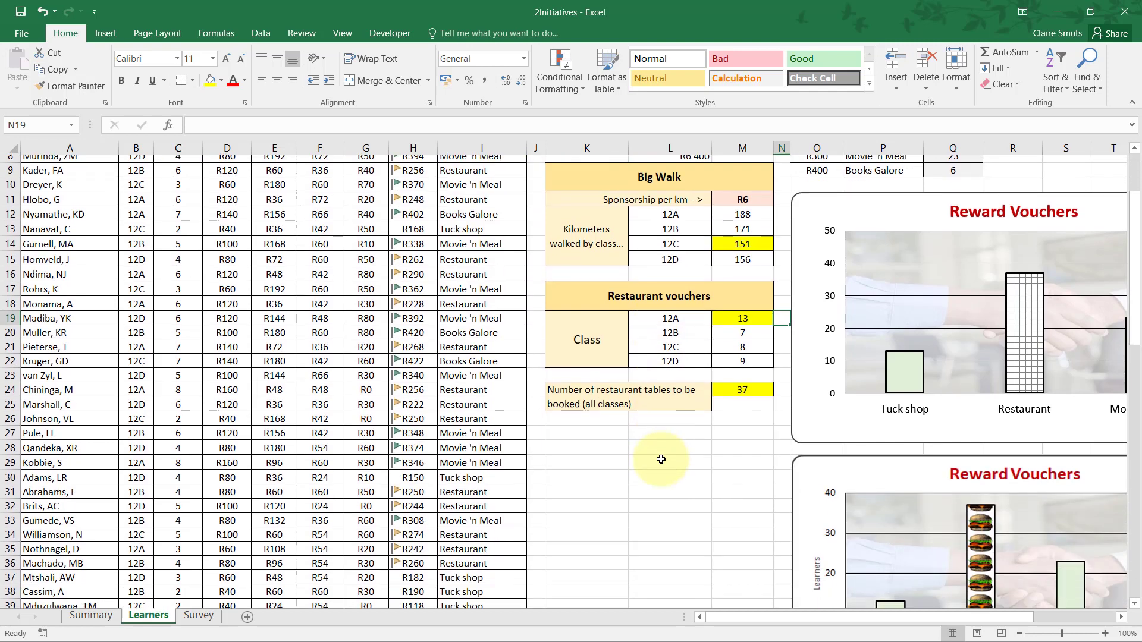
click(743, 369)
scroll(744, 369, up, 1)
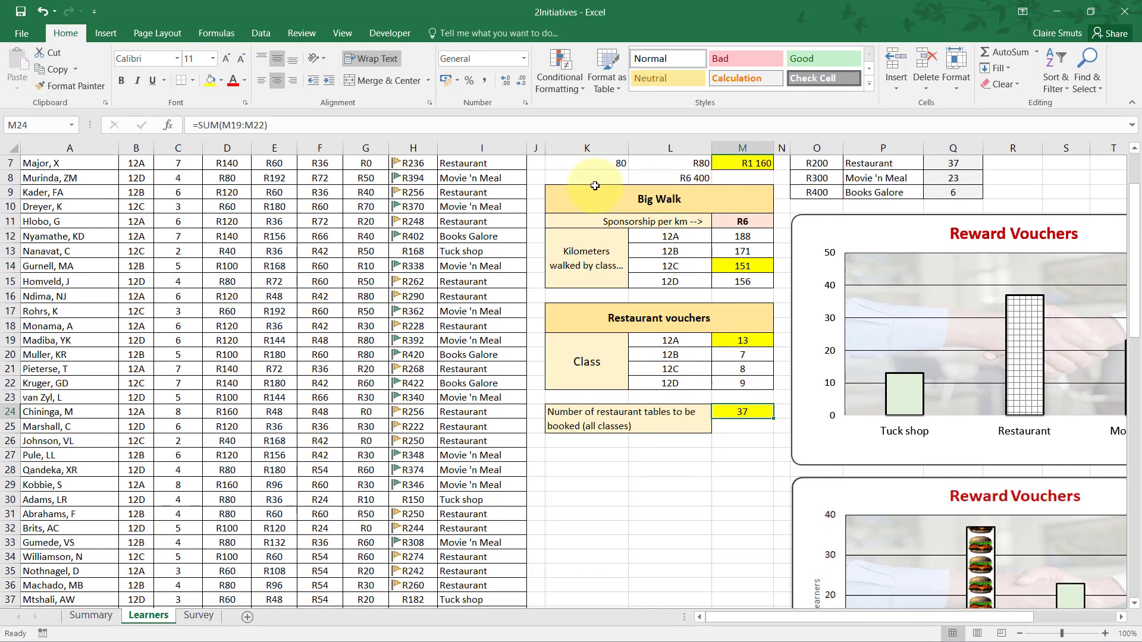
click(347, 125)
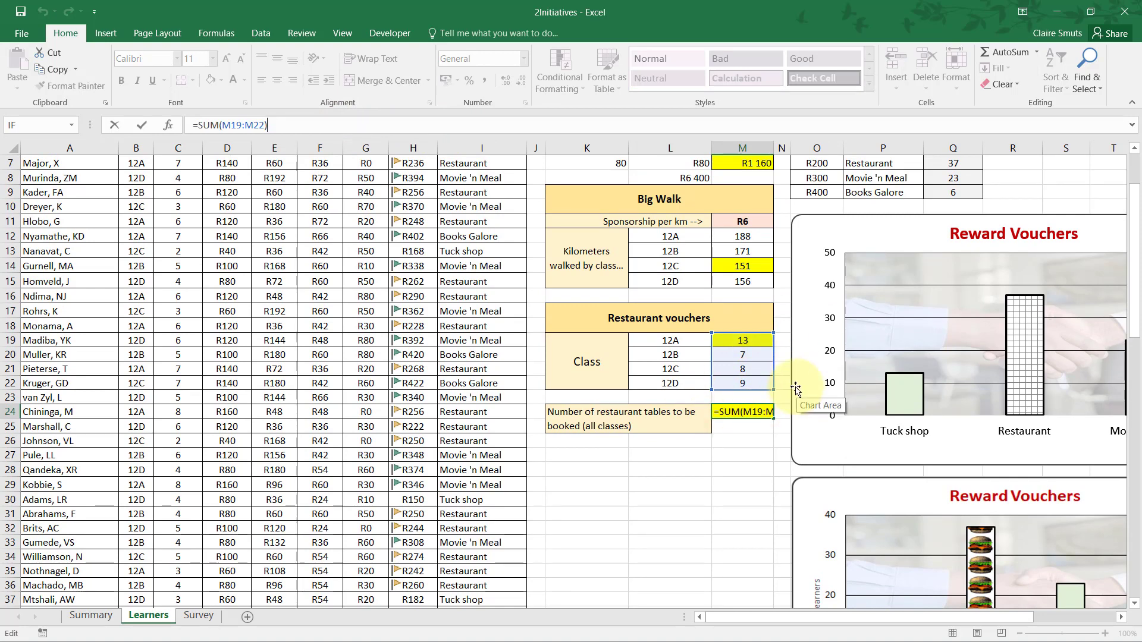
key(Escape)
key(alt+Tab)
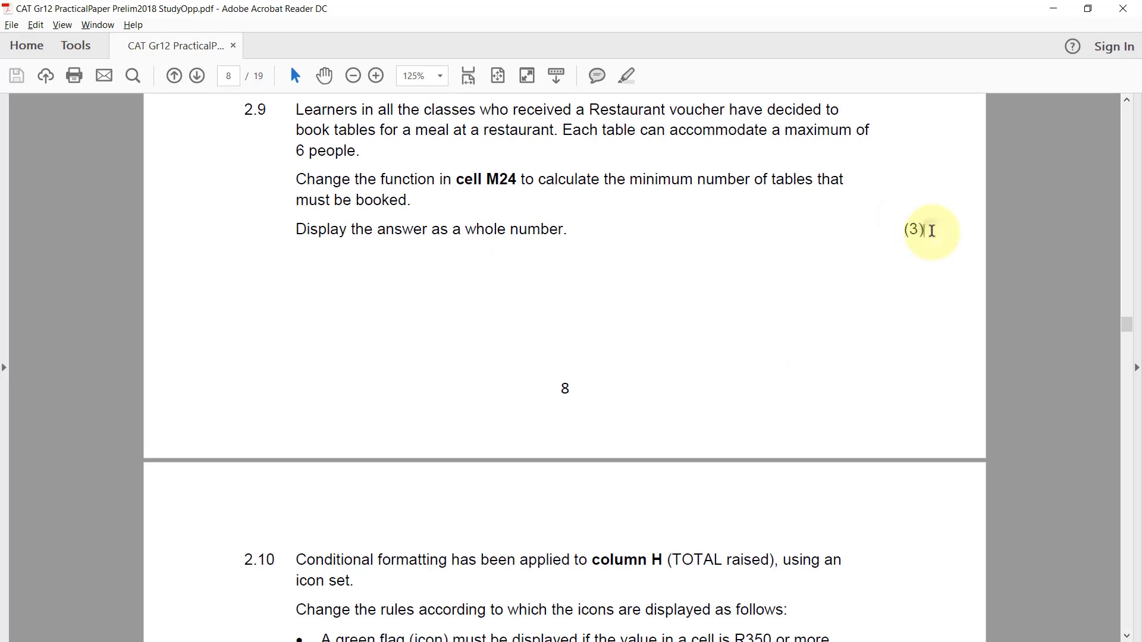
click(932, 230)
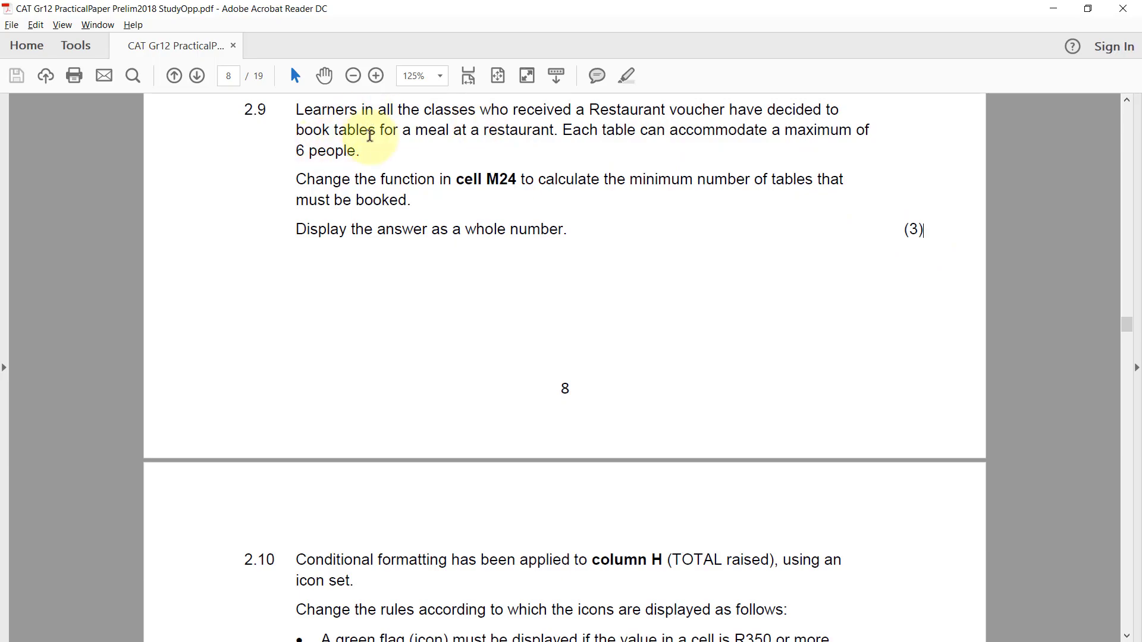
Switch to the Excel workbook and divide the sum in M24 by 6, giving the formula =SUM(M19:M22)/6.
key(alt+Tab)
click(748, 412)
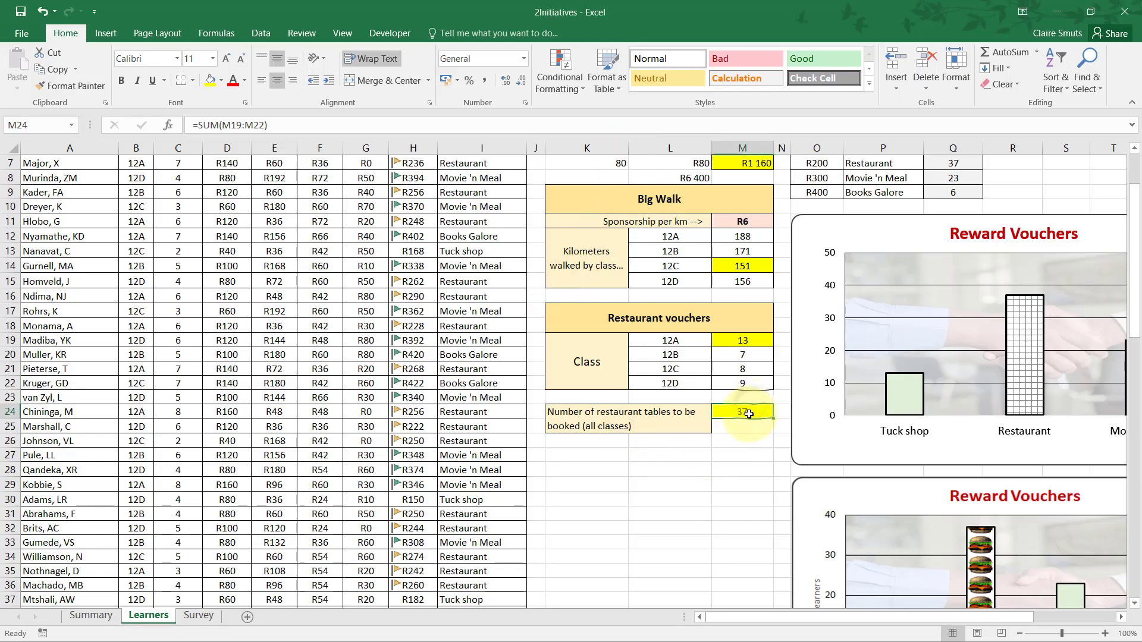
click(287, 125)
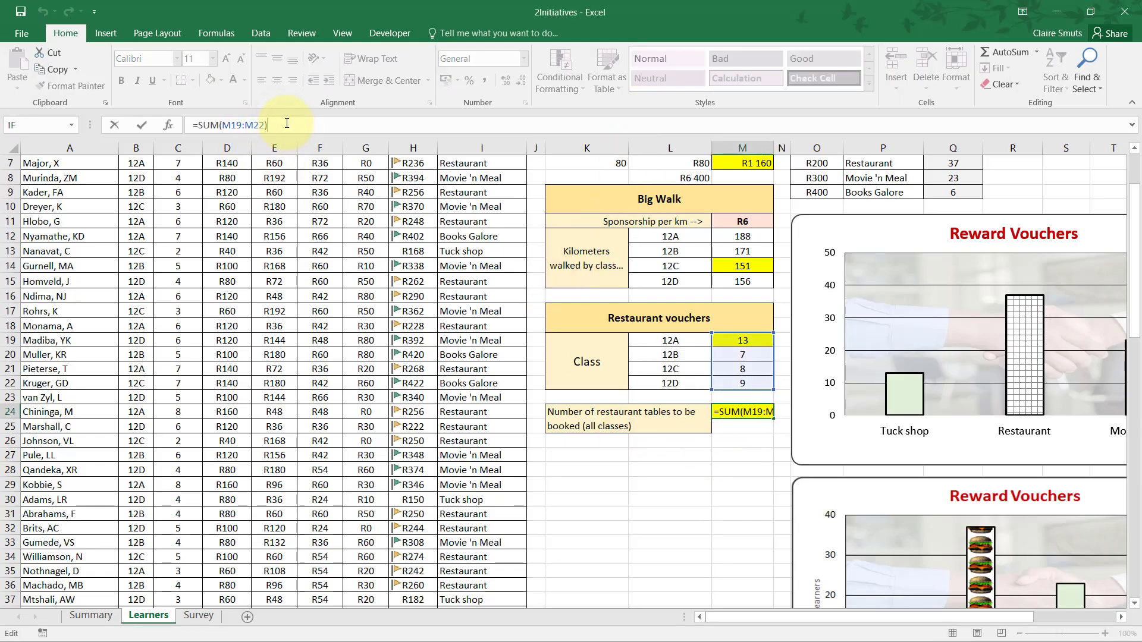
text(/6)
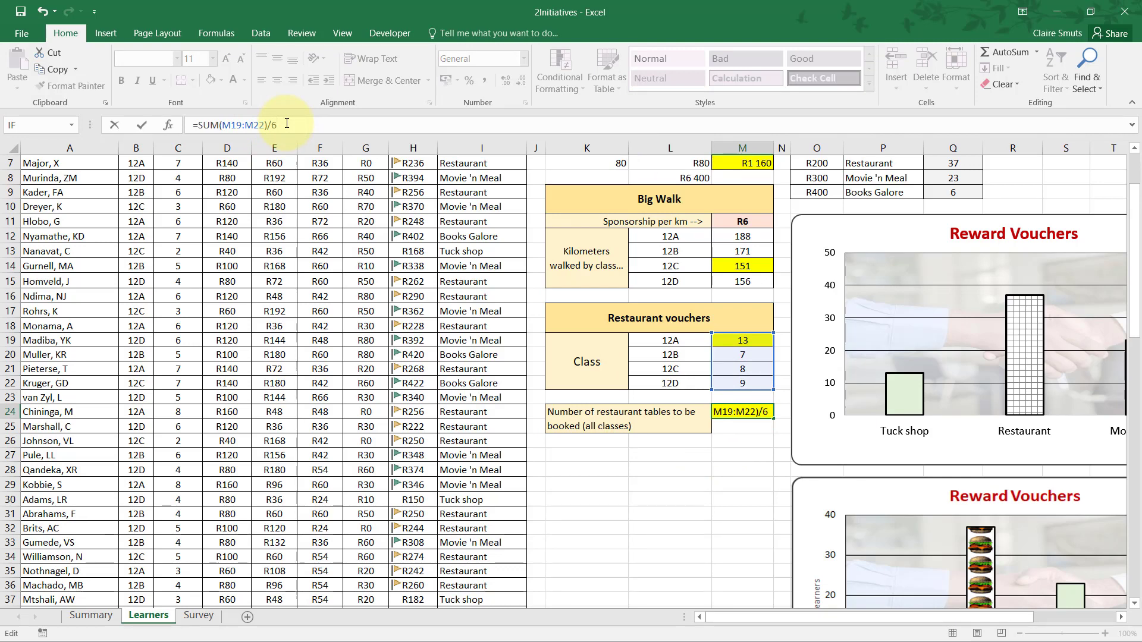
key(ctrl+Return)
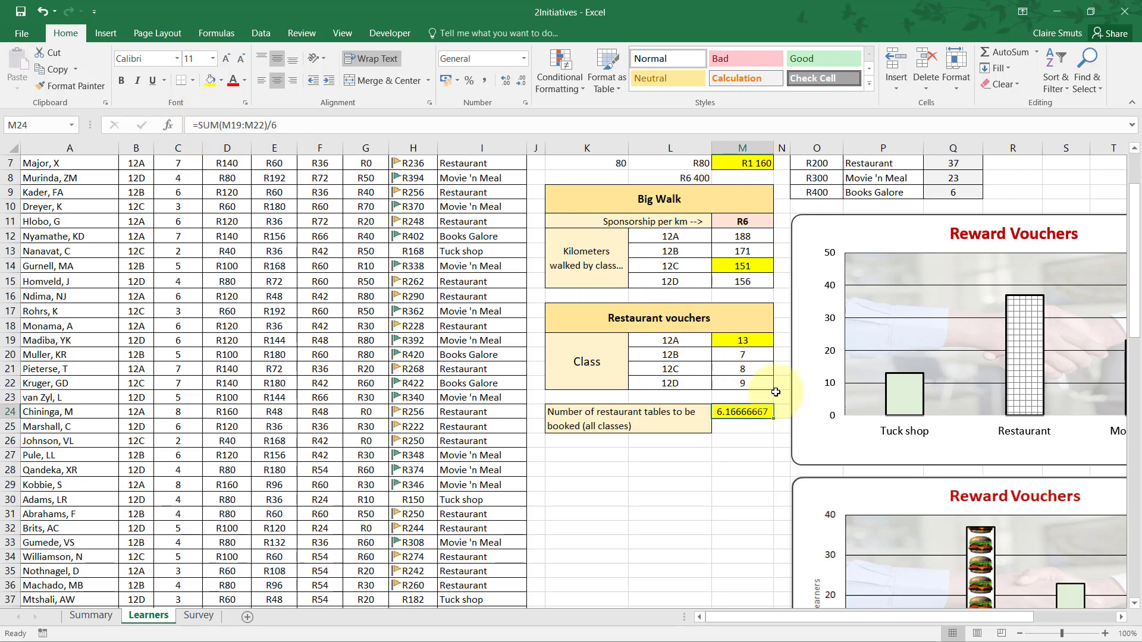
Remove the expression SUM(M19:M22)/6 from the formula in M24, leaving only the equals sign.
click(742, 442)
click(752, 412)
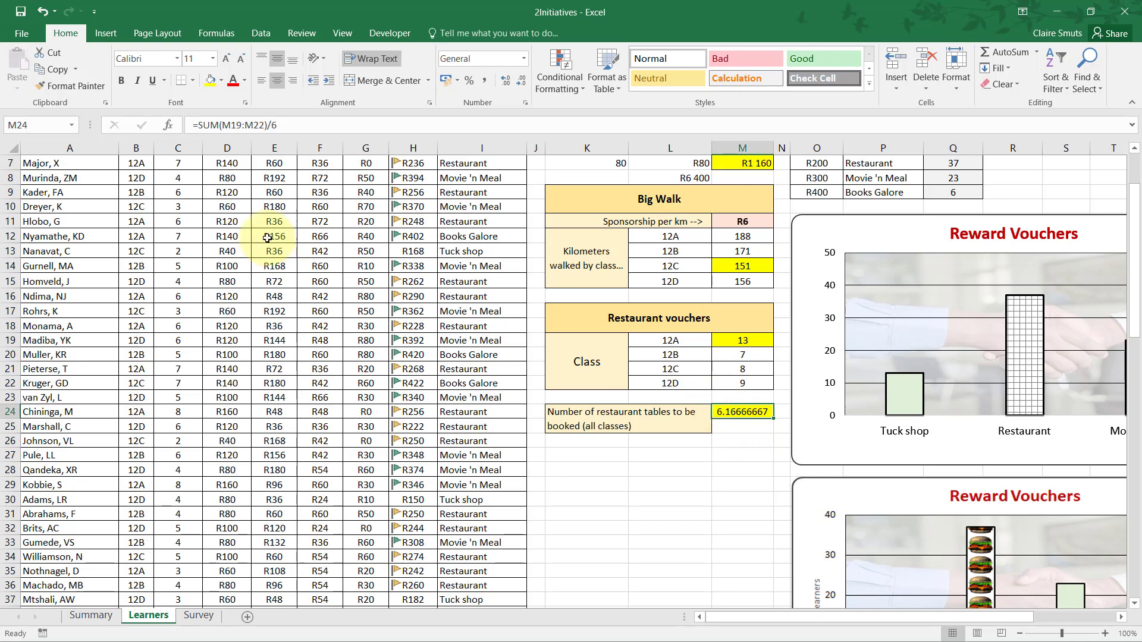
click(200, 126)
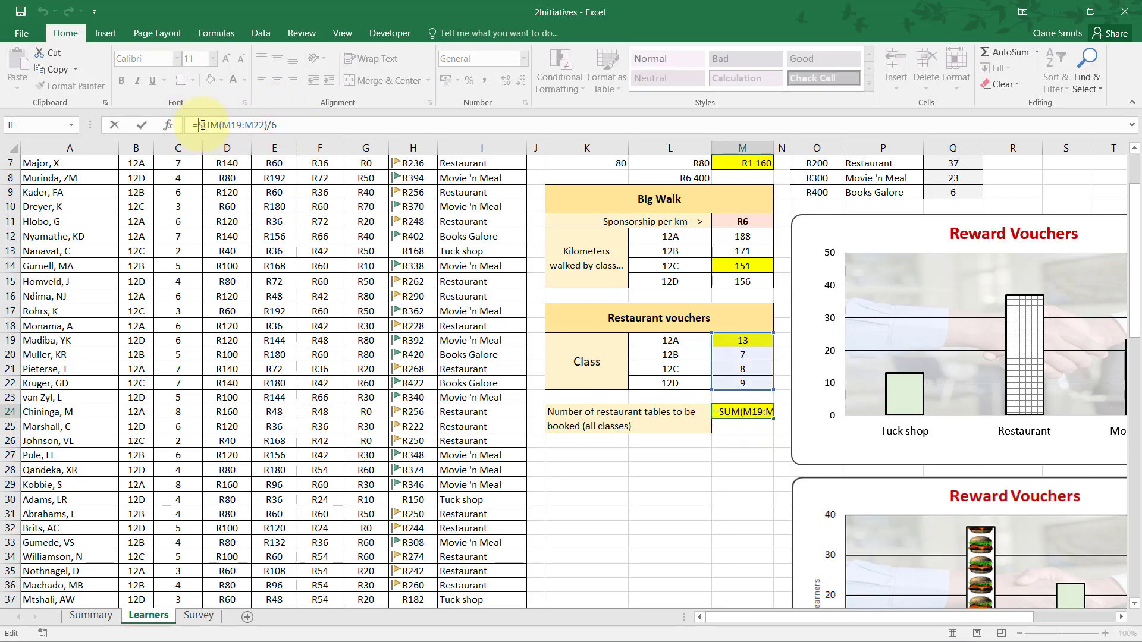
click(269, 125)
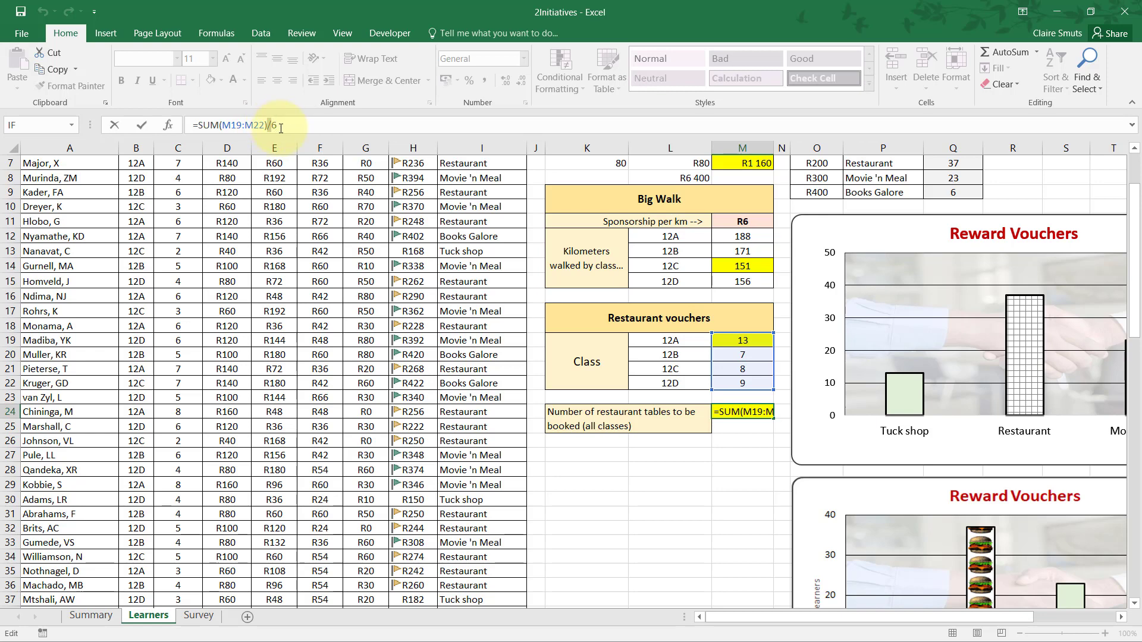
drag(279, 126, 202, 123)
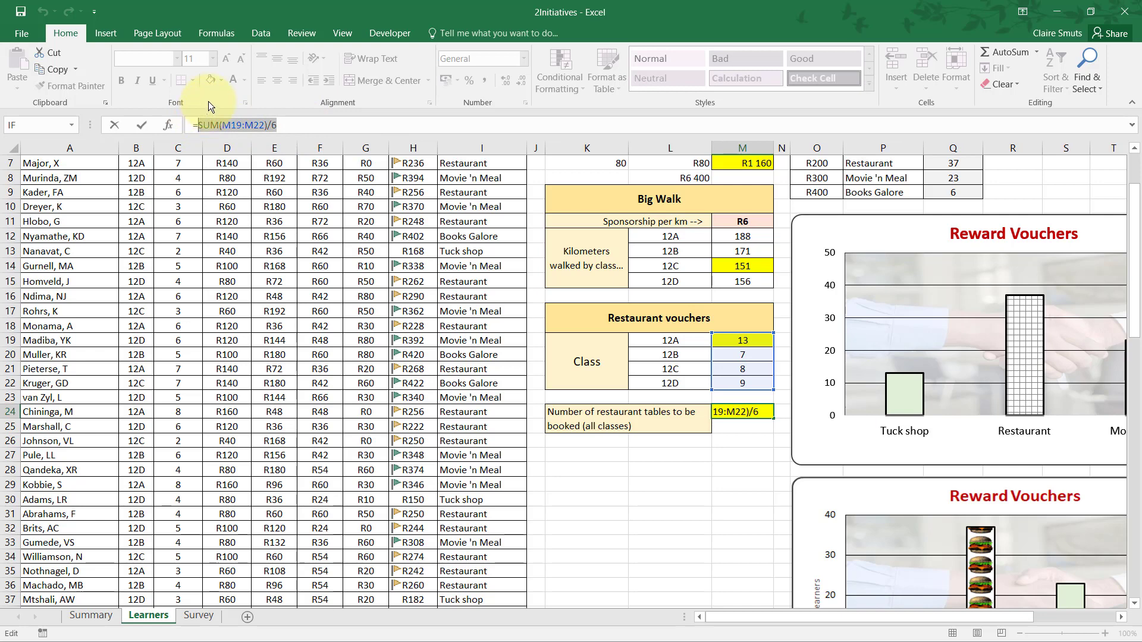
key(BackSpace)
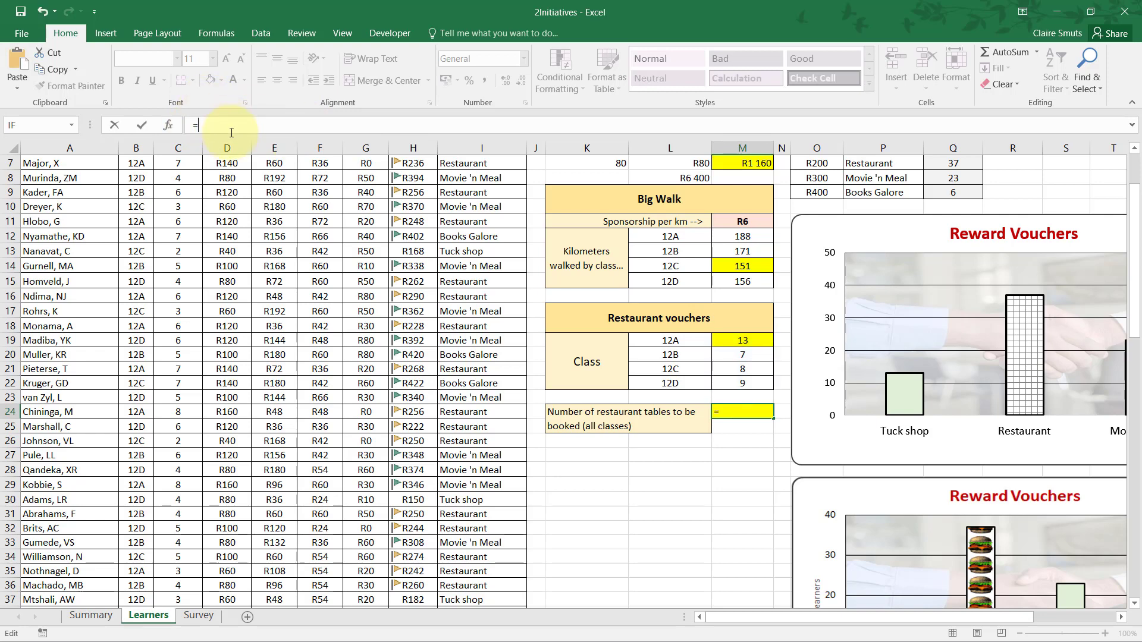
Enter a ROUNDUP function in M24 with SUM(M19:M22)/6 as the number and 0 as the number of digits.
text(roundup)
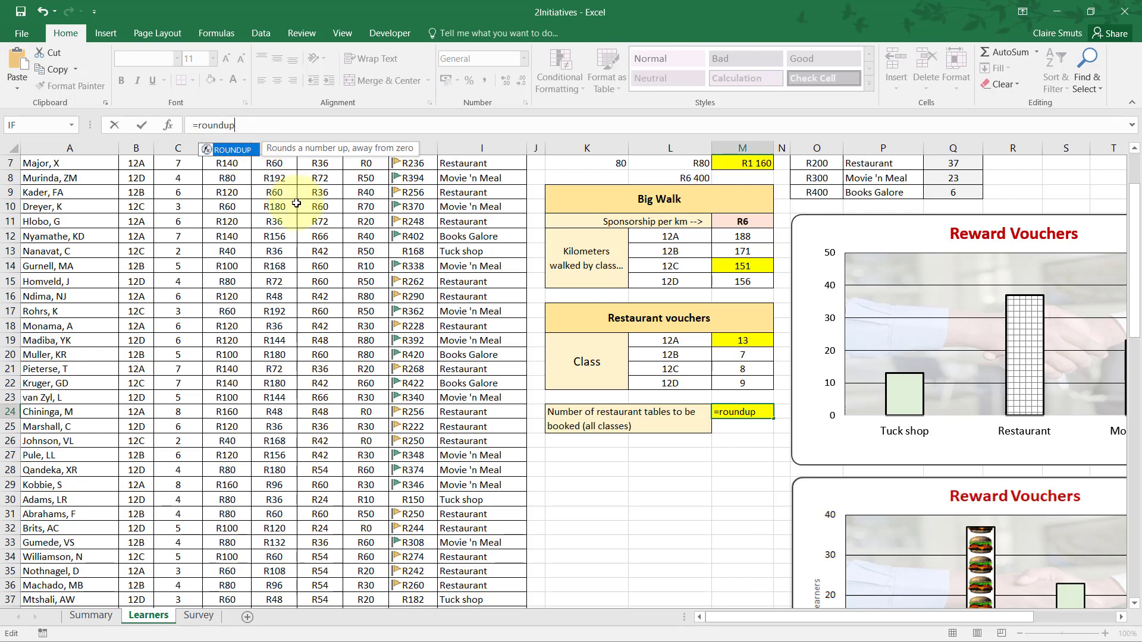
key(Tab)
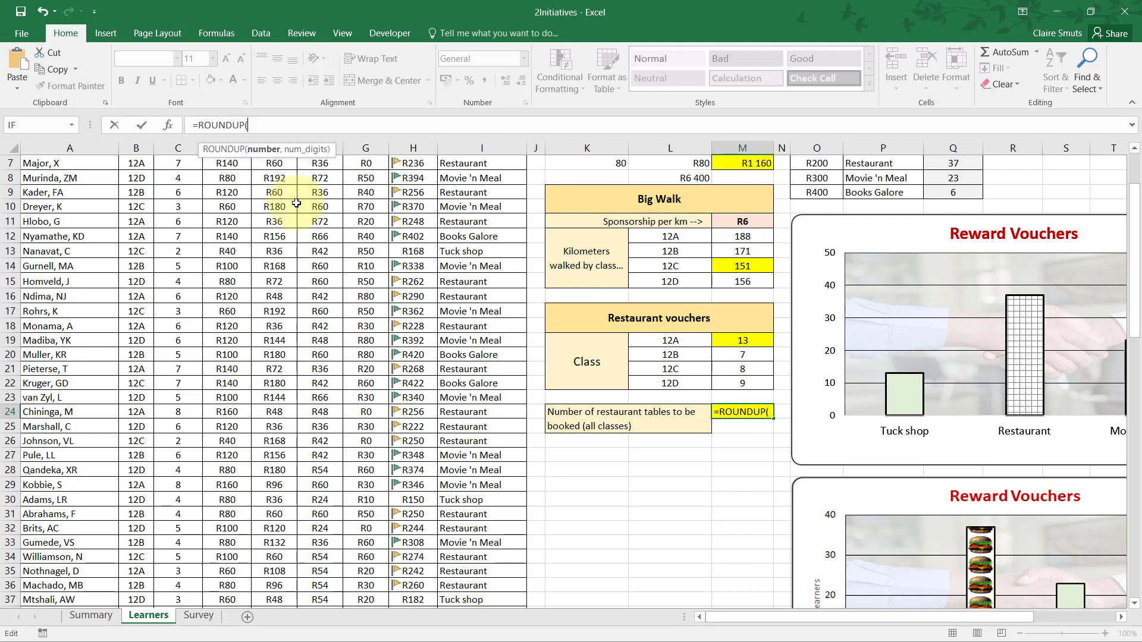
click(170, 130)
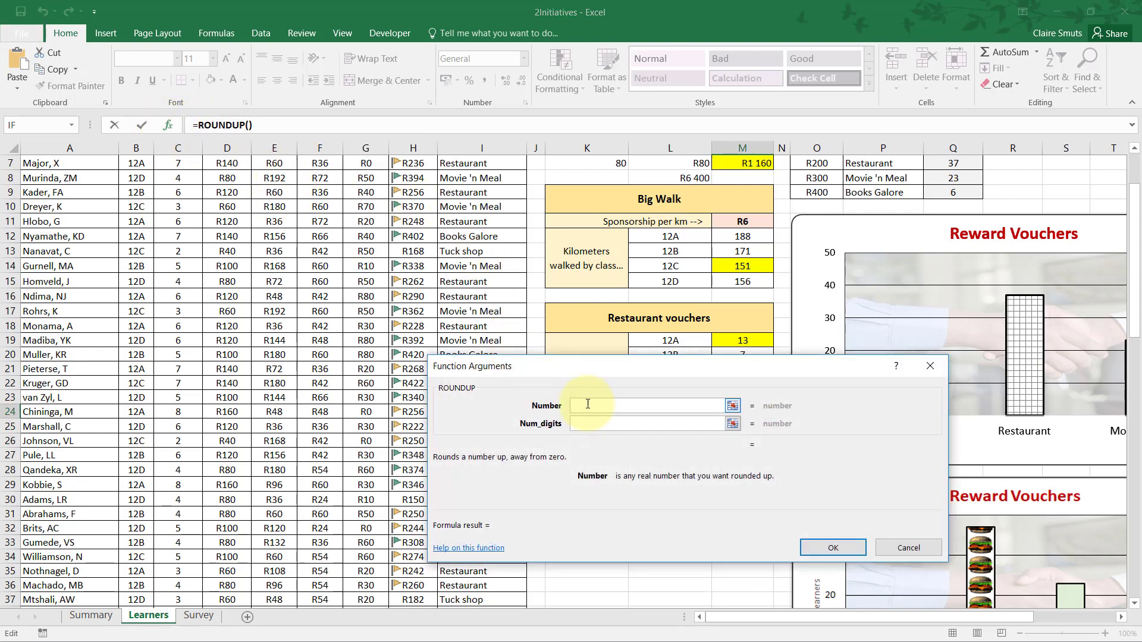
text(SUM(M19:M22)/6)
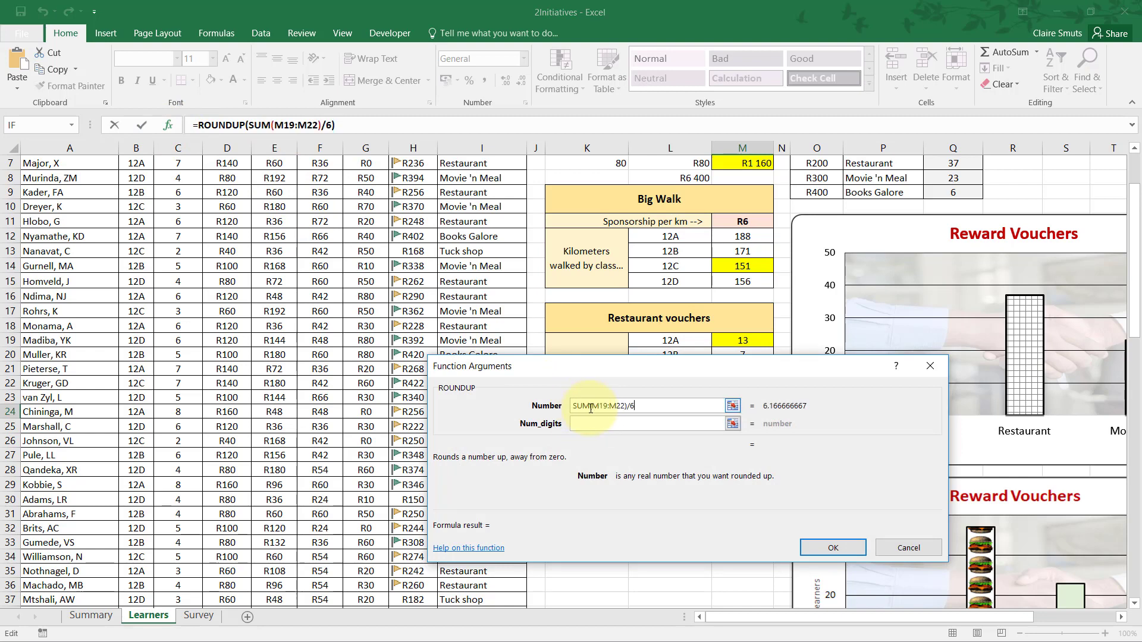
click(612, 423)
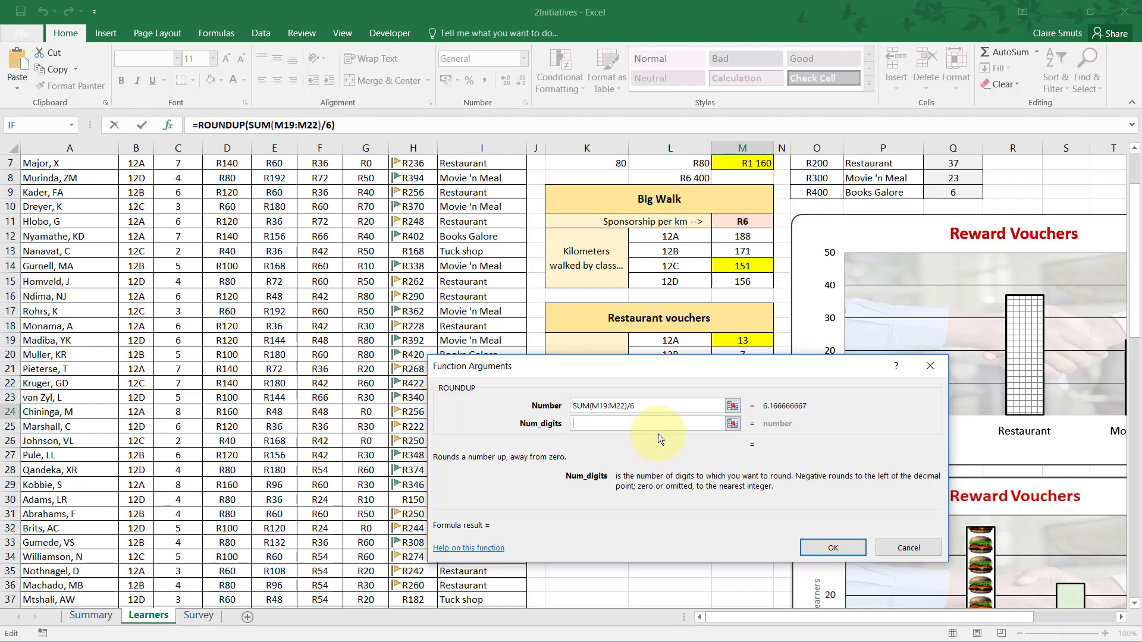
text(0)
key(Return)
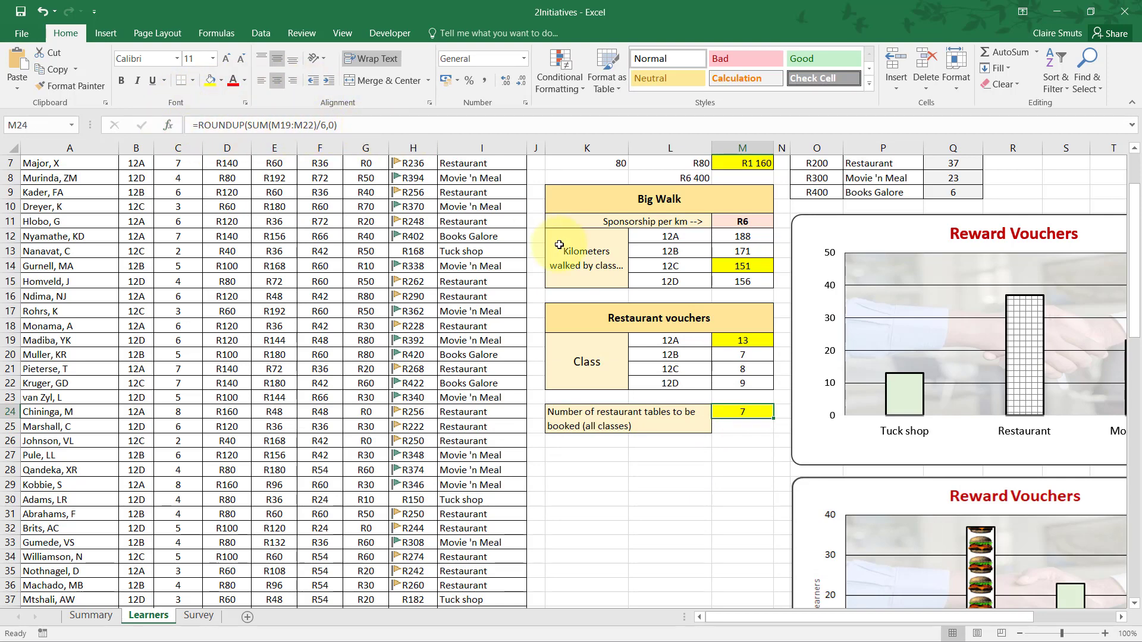
Undo the ROUNDUP entry and move the formula =SUM(M19:M22)/6 from M24 to M25.
key(ctrl+z)
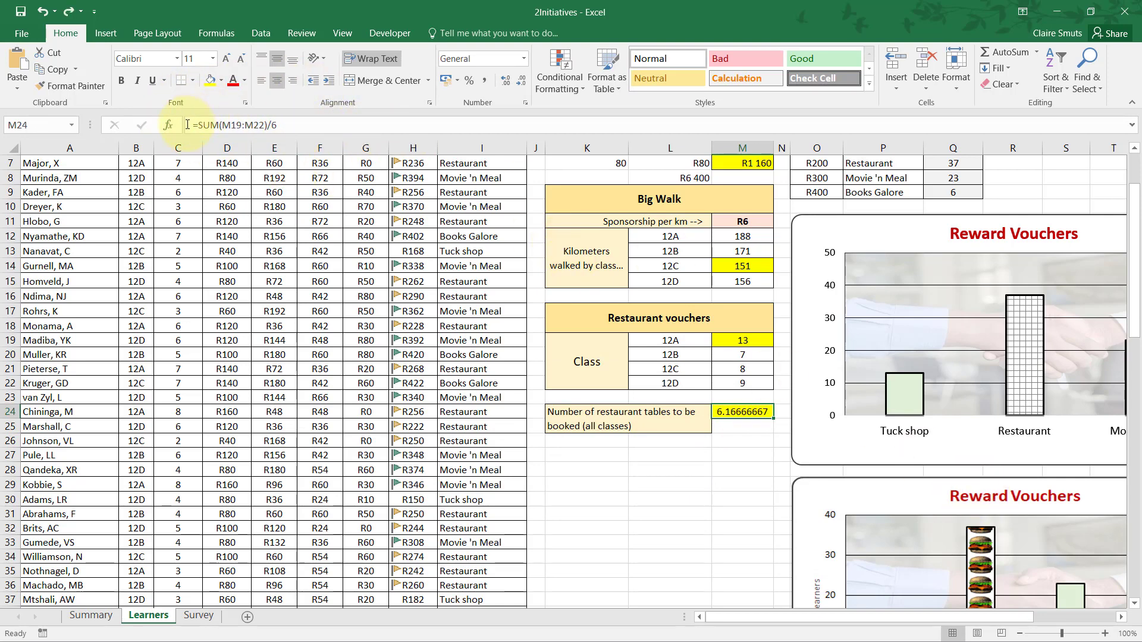
drag(187, 124, 312, 128)
key(ctrl+c)
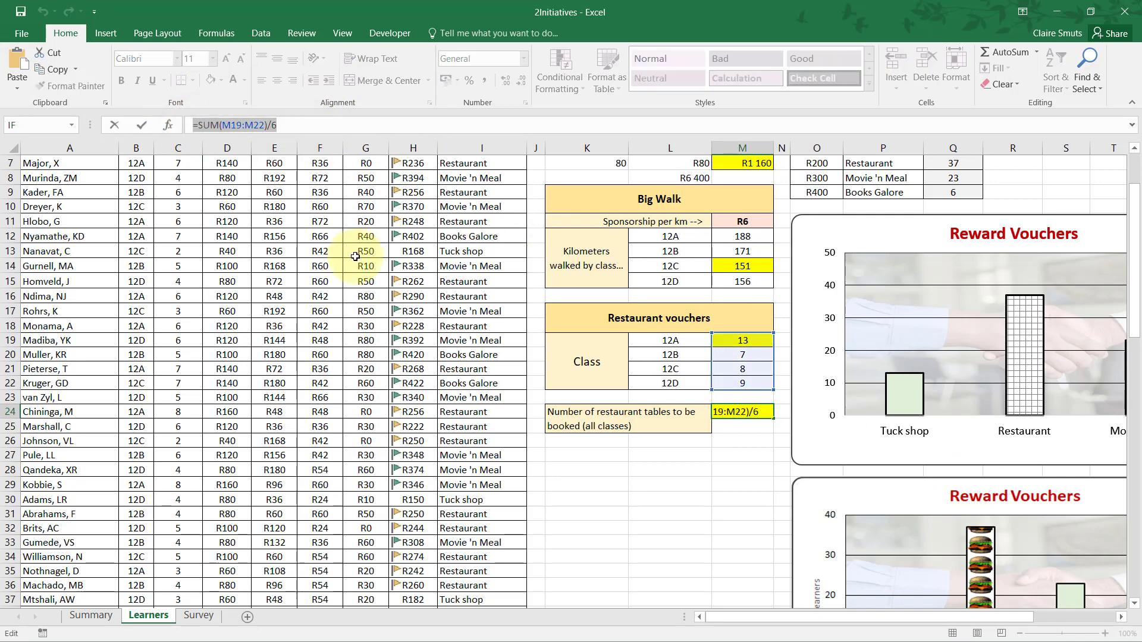
key(Delete)
key(Return)
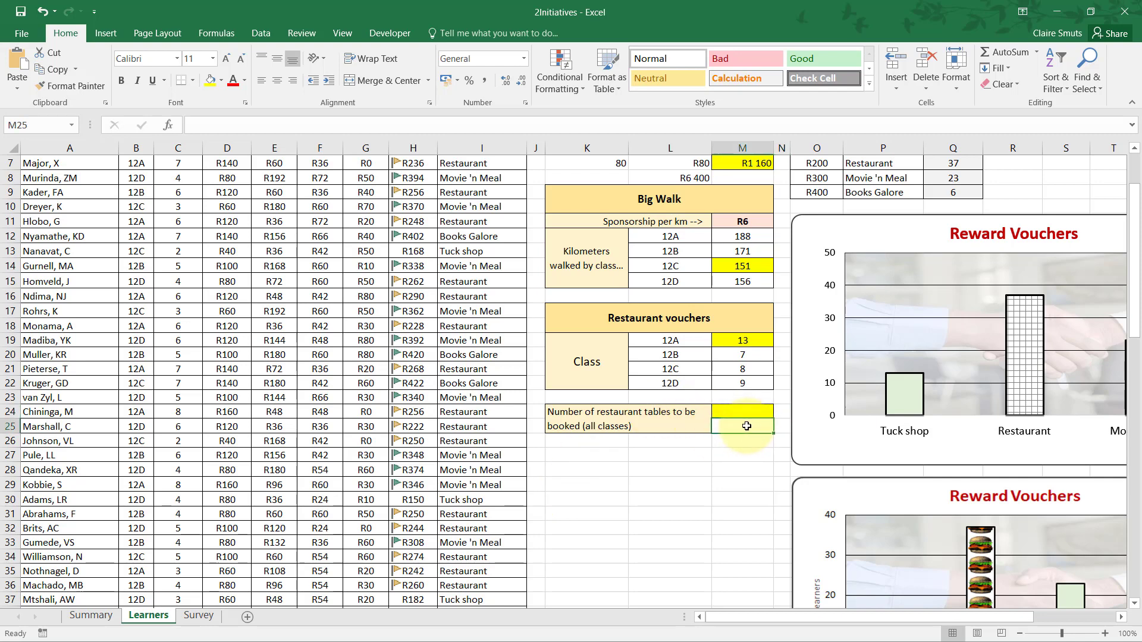
key(ctrl+v)
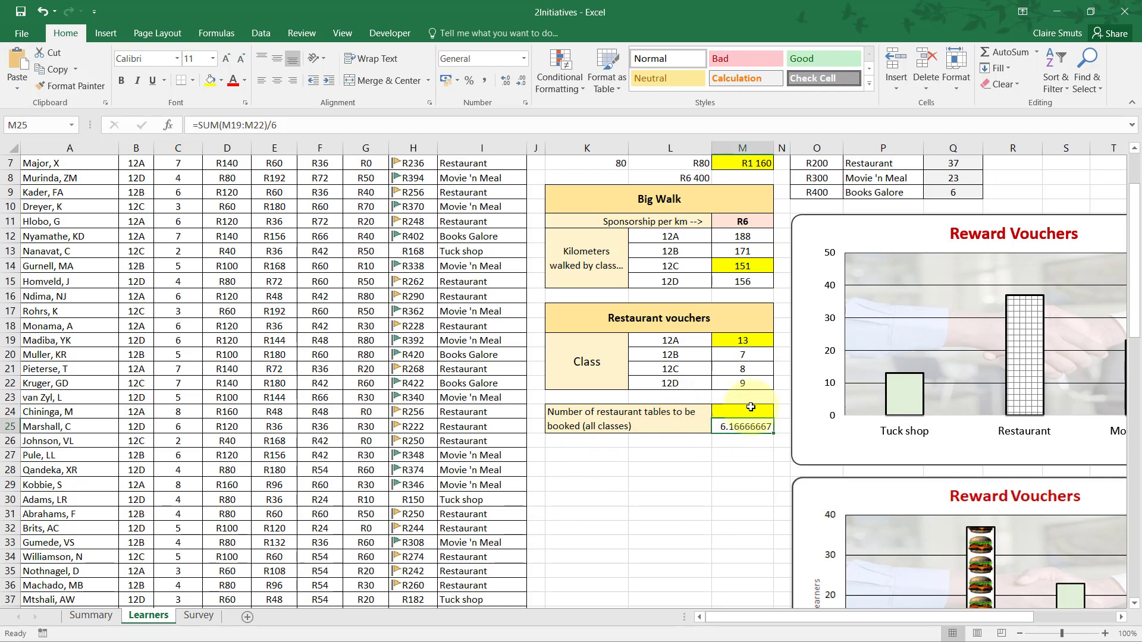
click(750, 410)
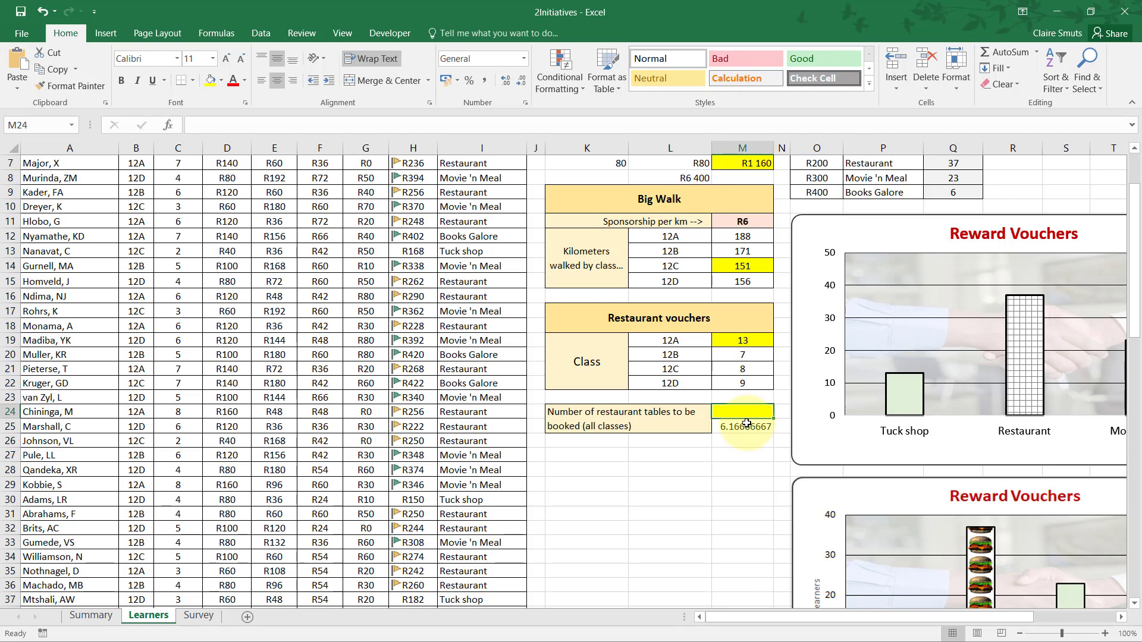
text(=roundu)
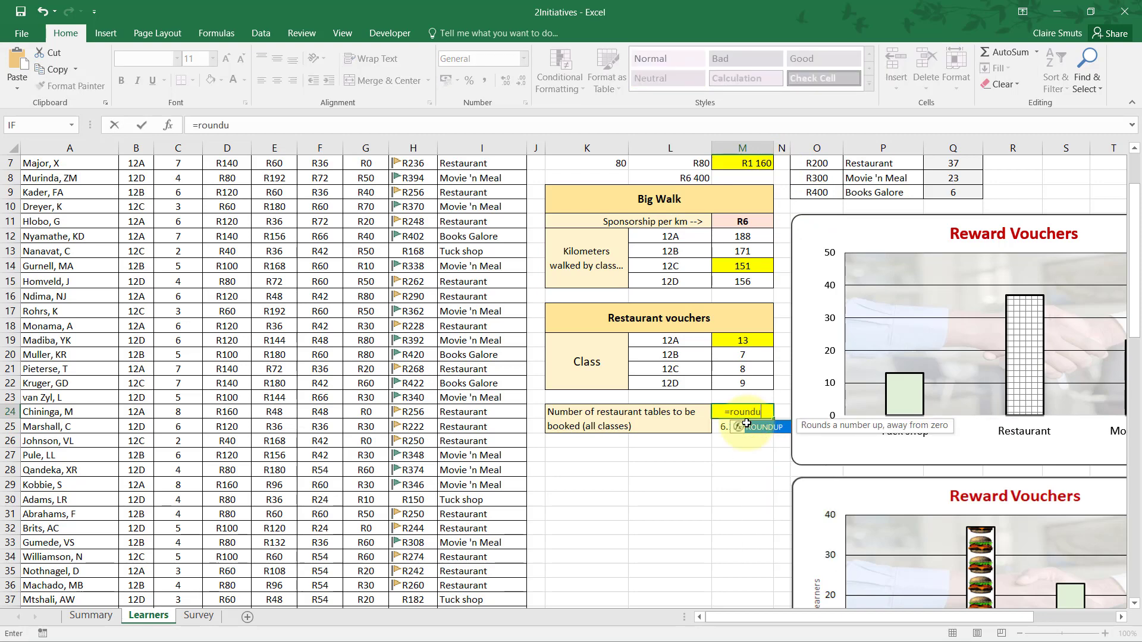
key(Tab)
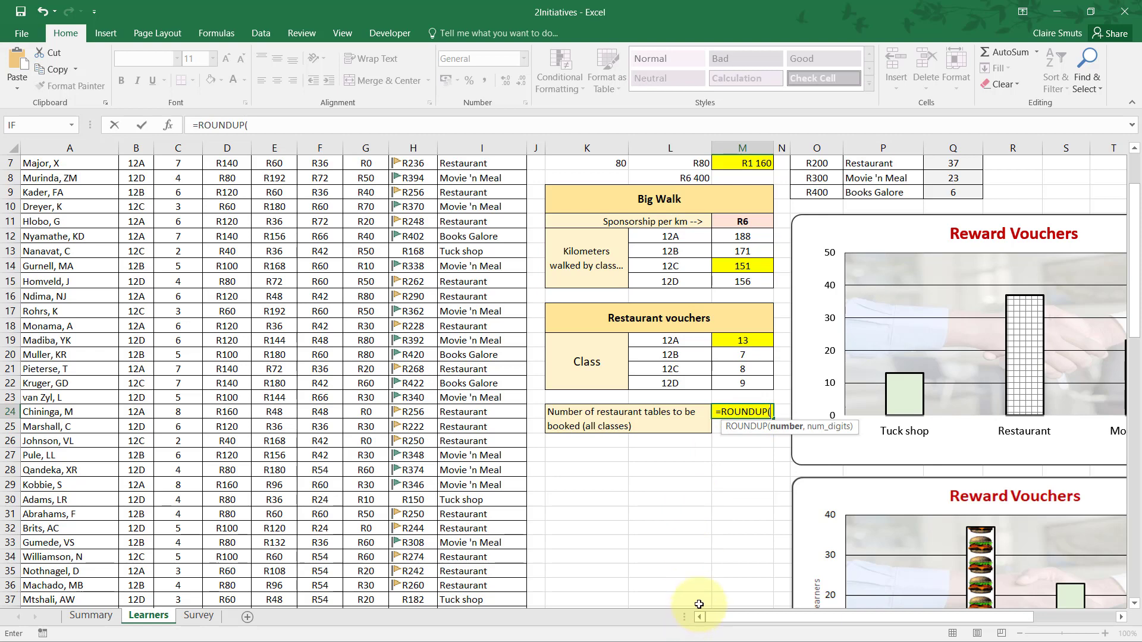
key(Escape)
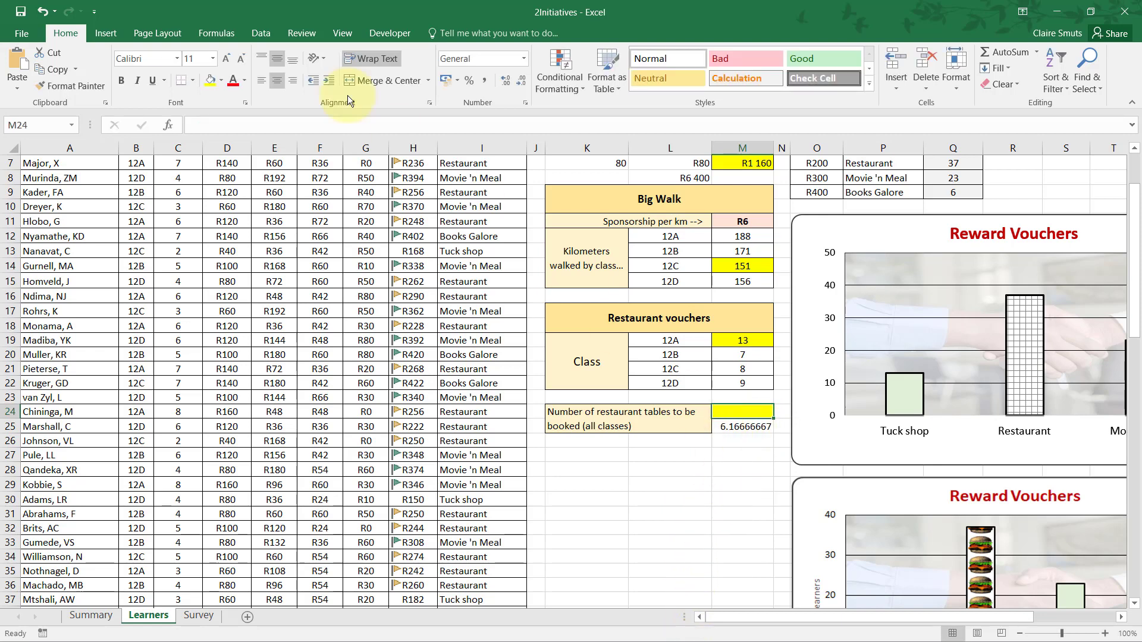
Enter =ROUNDUP(M25,0) in M24 to round the number of restaurant tables up to a whole number.
text(=r)
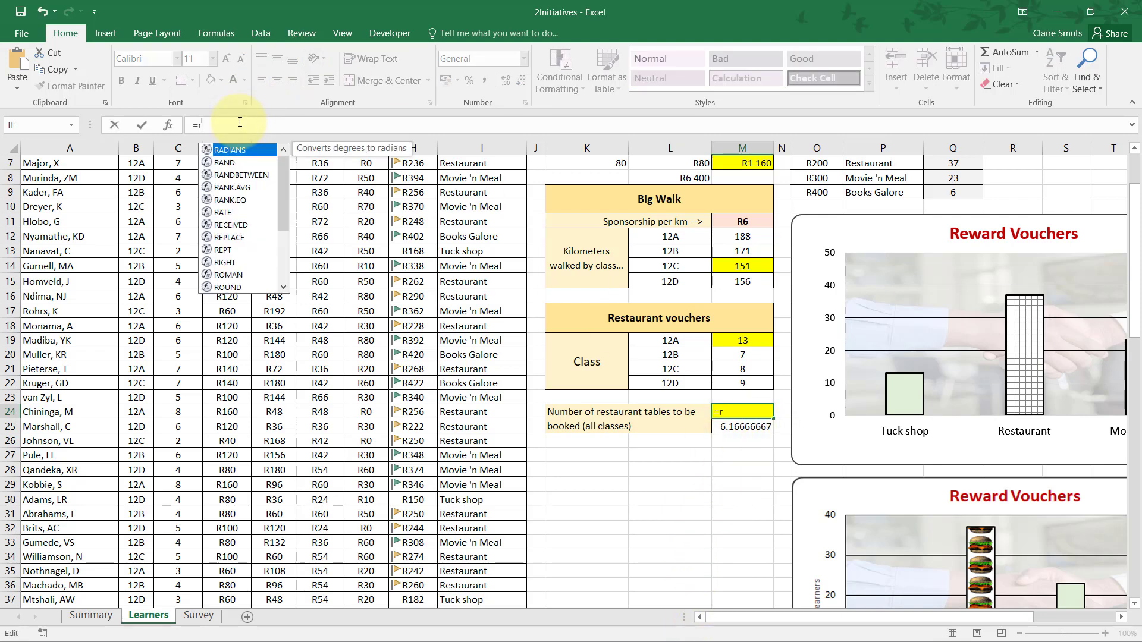
text(oundu)
key(Tab)
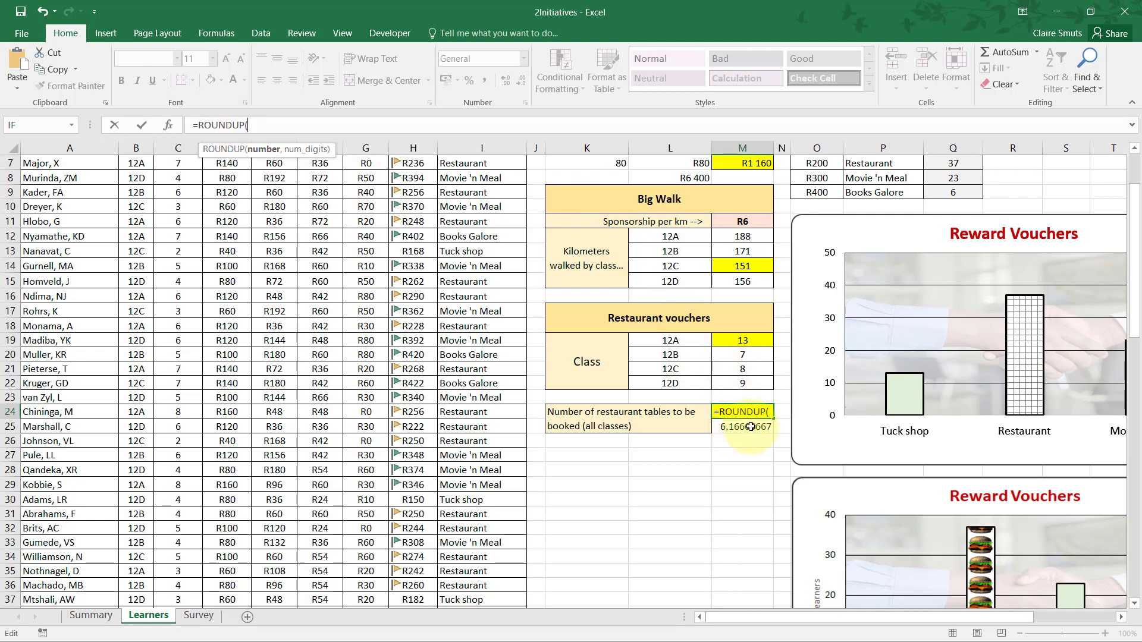
click(749, 427)
text(,)
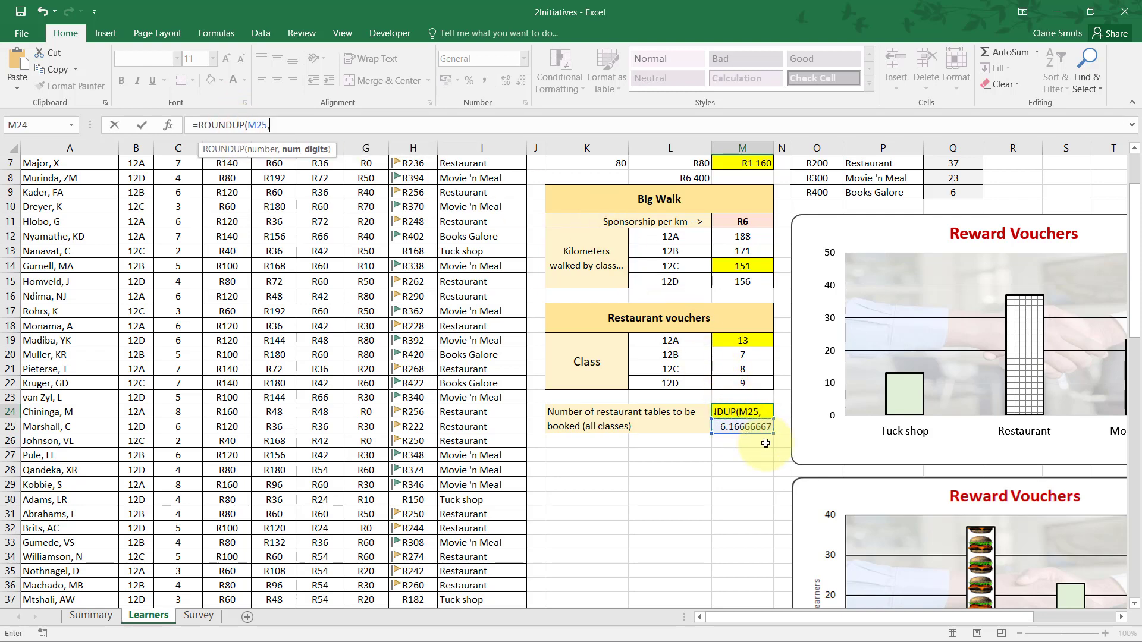
text(0))
key(Return)
key(Down)
key(Left)
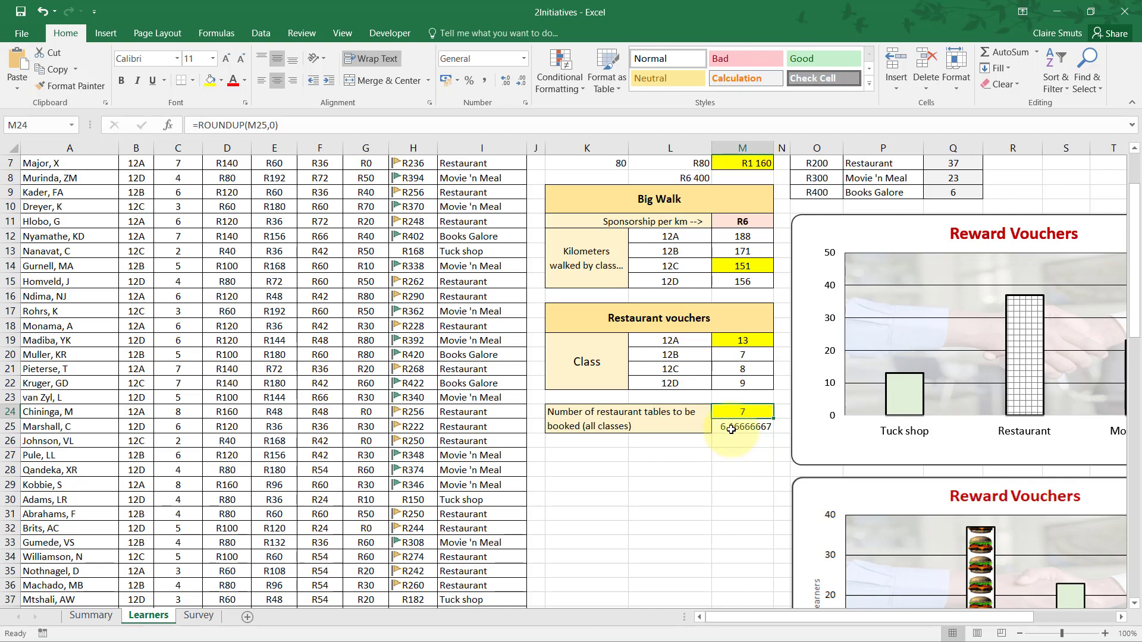
Read question 2.10 in the practical paper PDF in Adobe Acrobat Reader and examine the flag icons in column H of the Excel workbook.
key(alt+Tab)
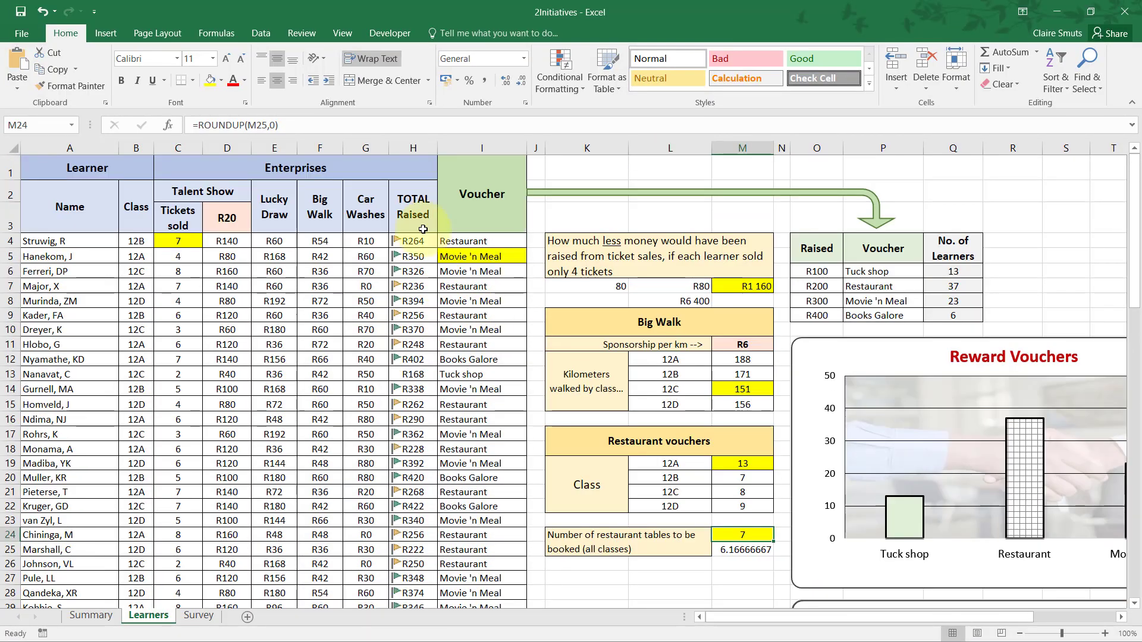
click(427, 148)
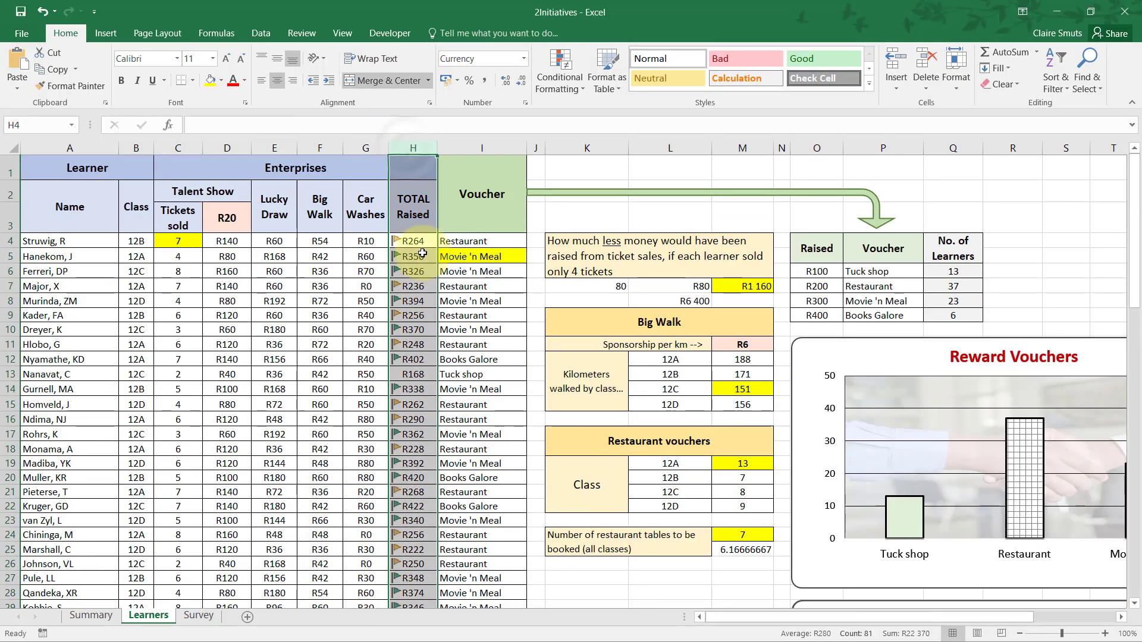
click(469, 306)
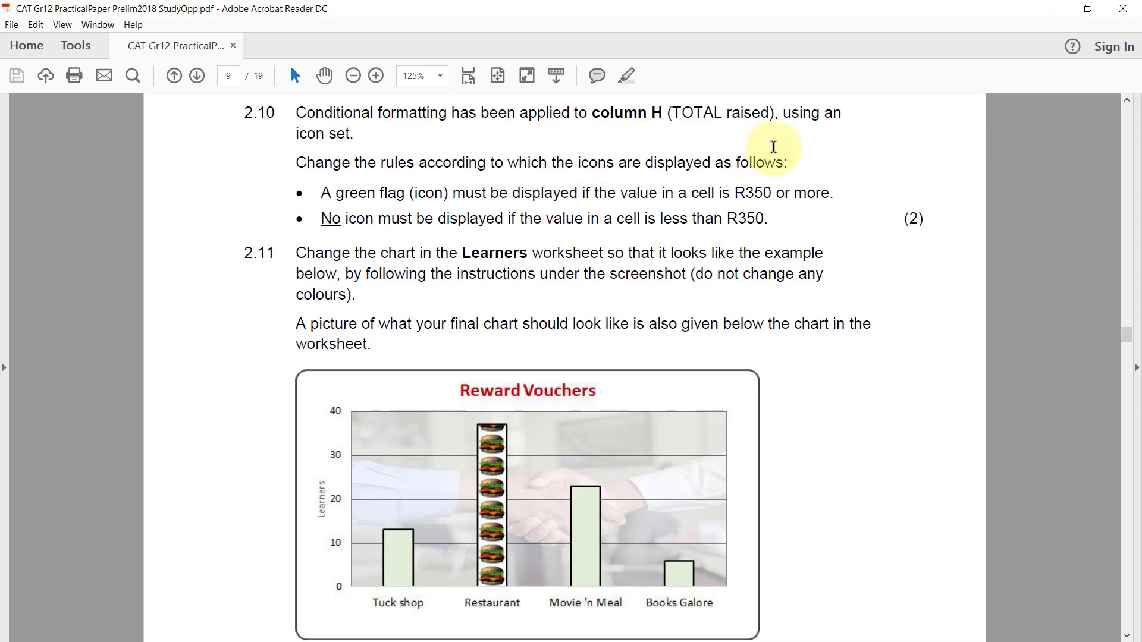
key(alt+Tab)
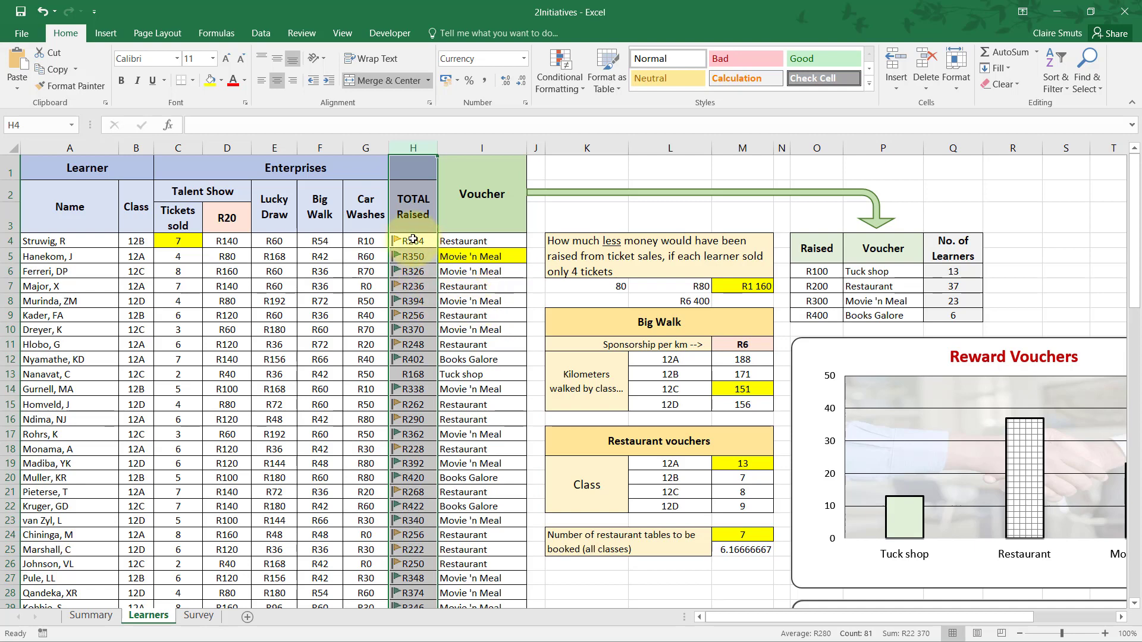
click(428, 251)
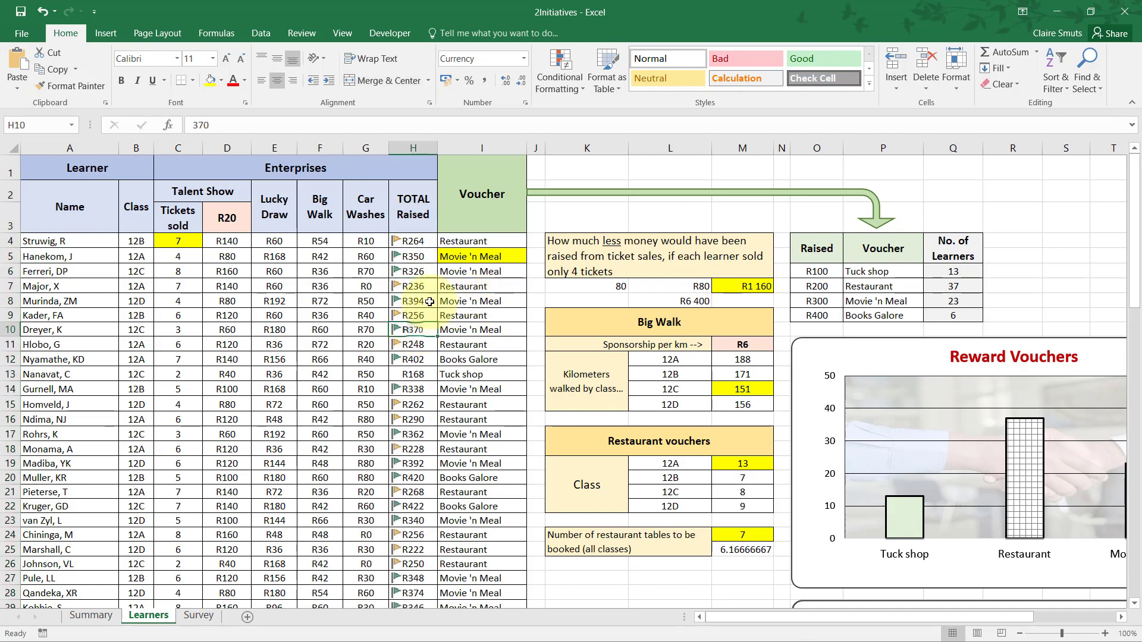
Inspect the conditional formatting rule applied to H4 in the rules manager and close it.
click(422, 242)
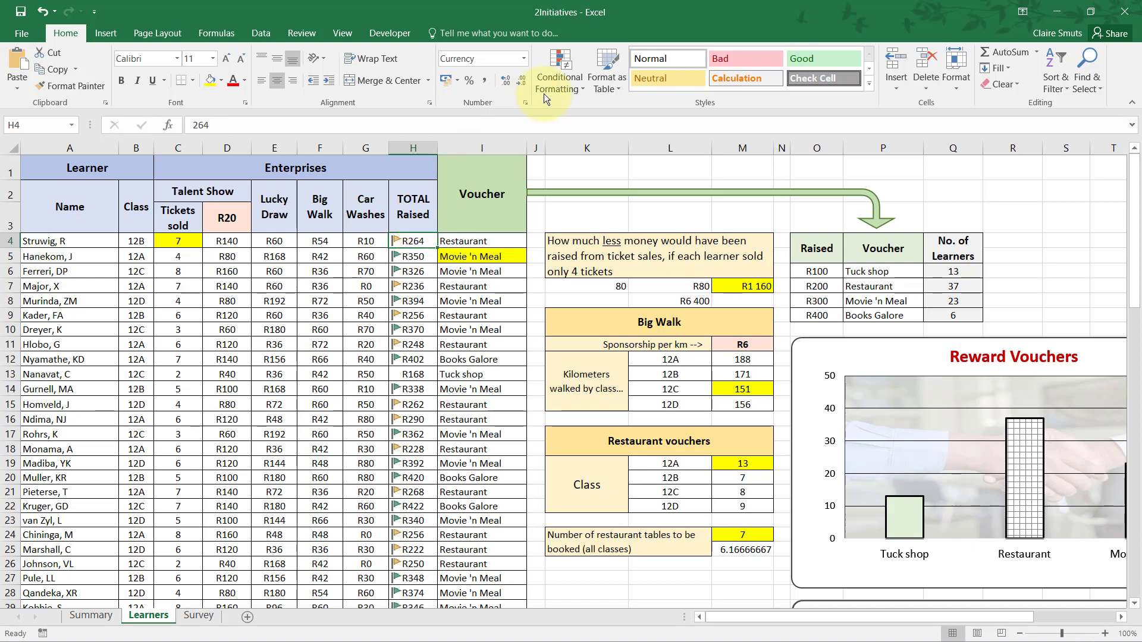
click(563, 78)
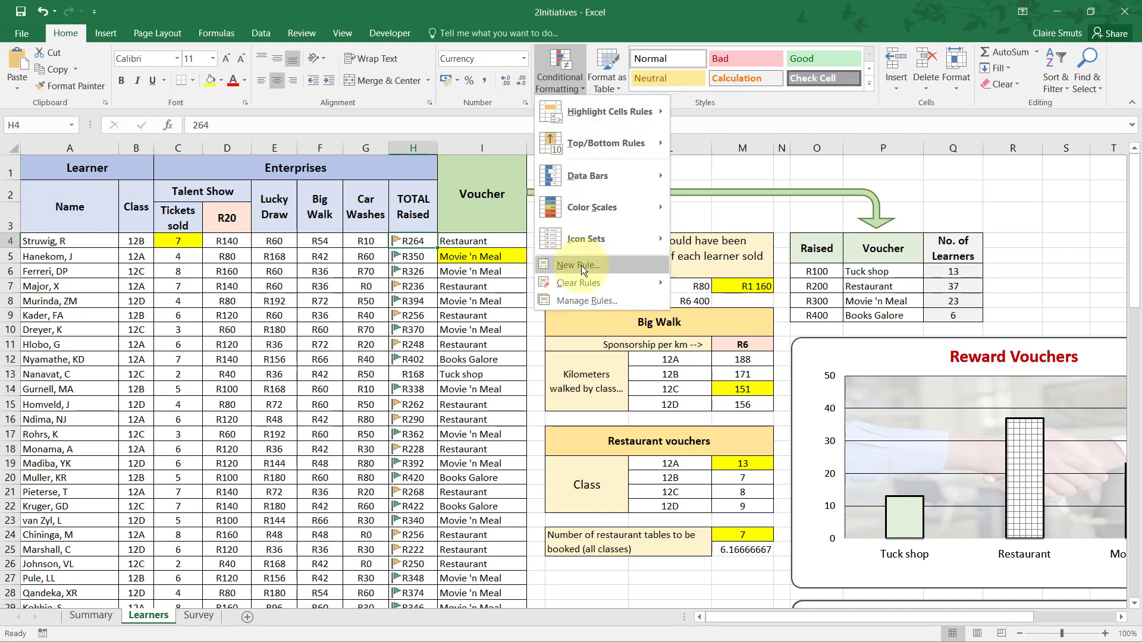
click(593, 302)
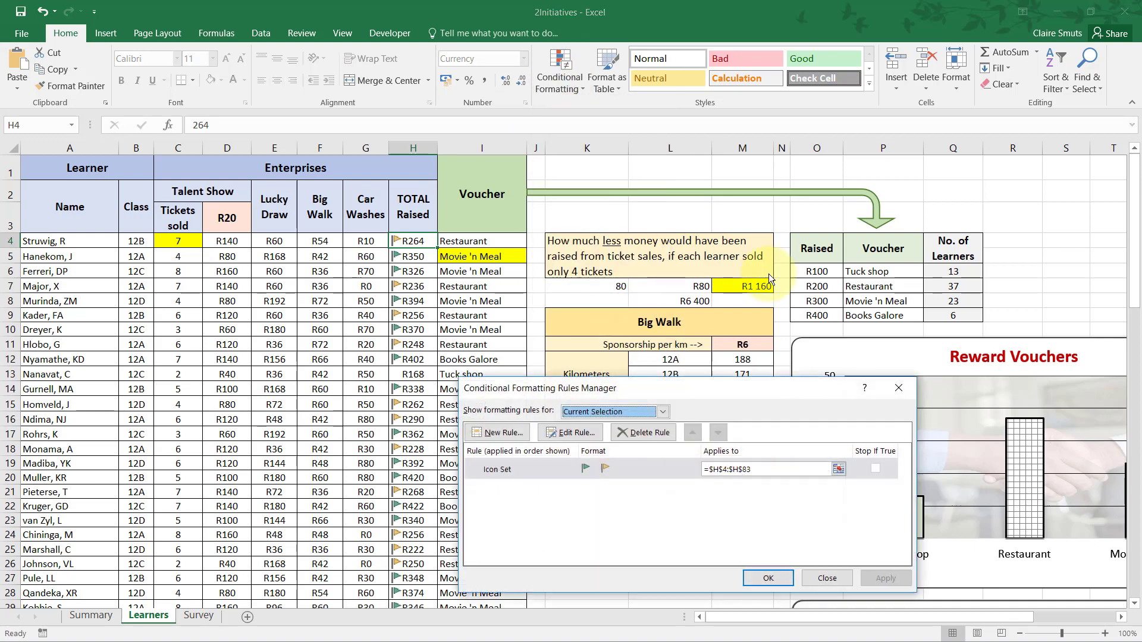
click(904, 386)
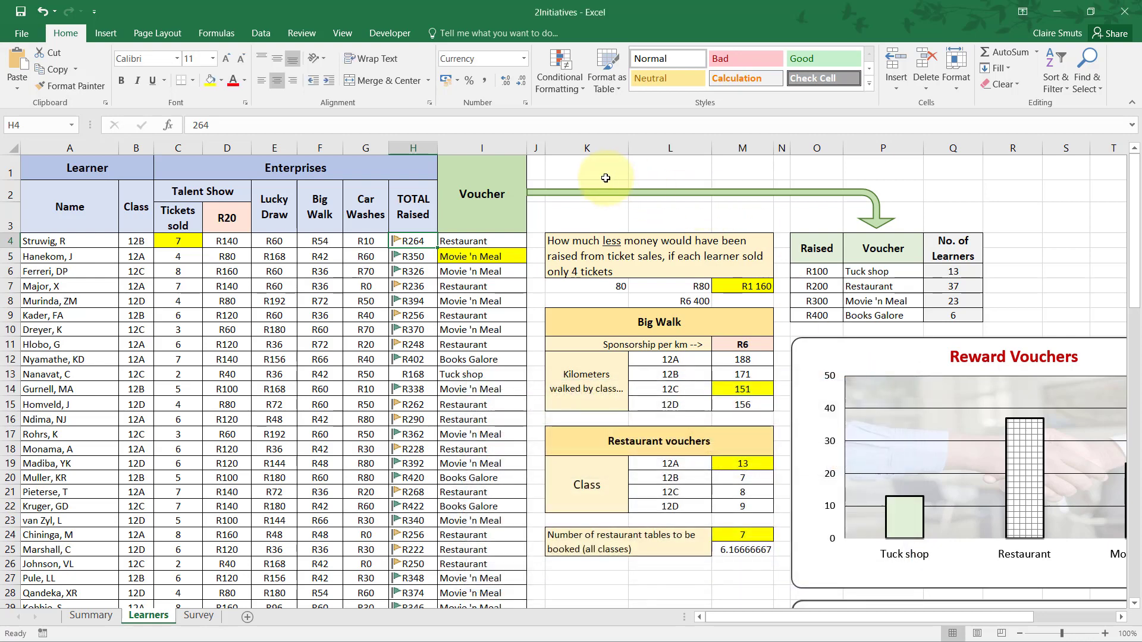
Show the conditional formatting rules for this worksheet and open the Icon Set rule on column H for editing.
click(606, 176)
click(558, 88)
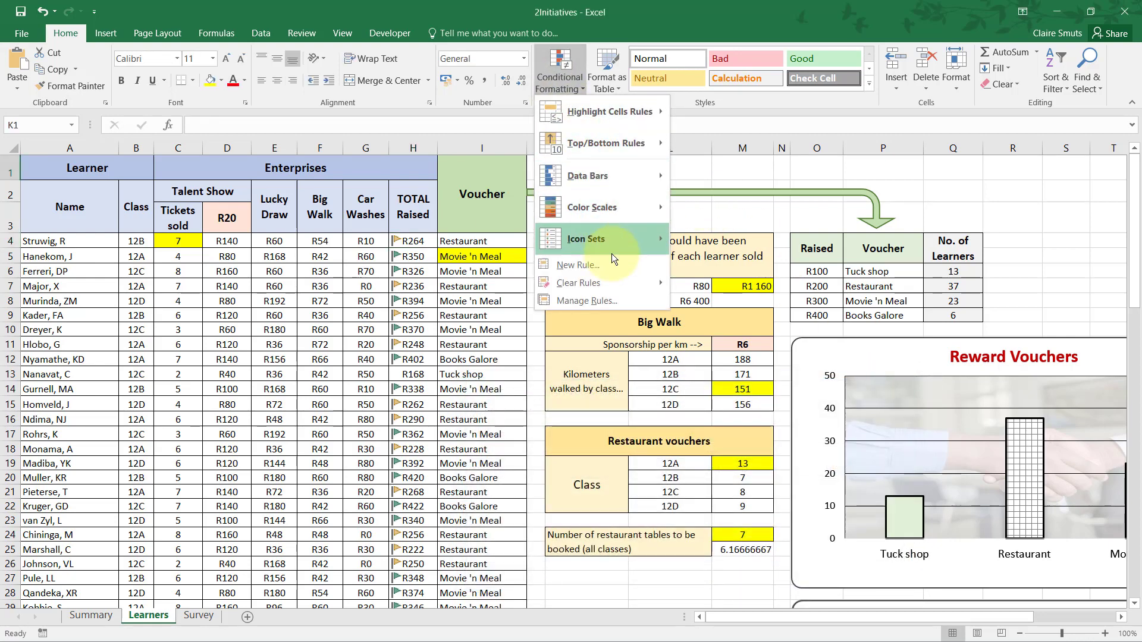
click(619, 300)
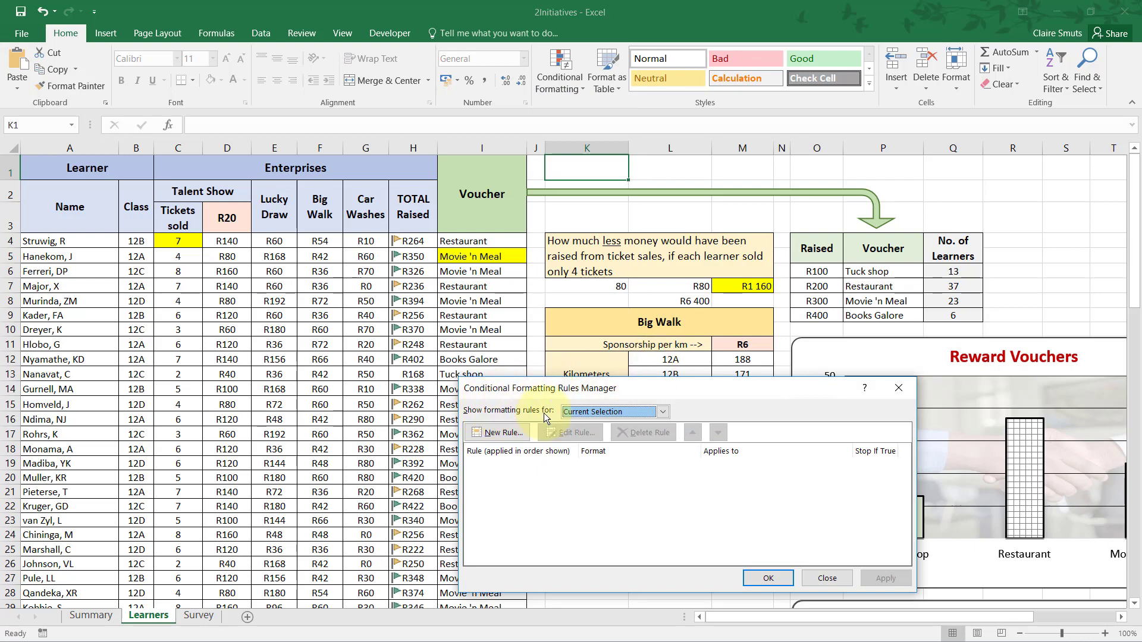
click(615, 413)
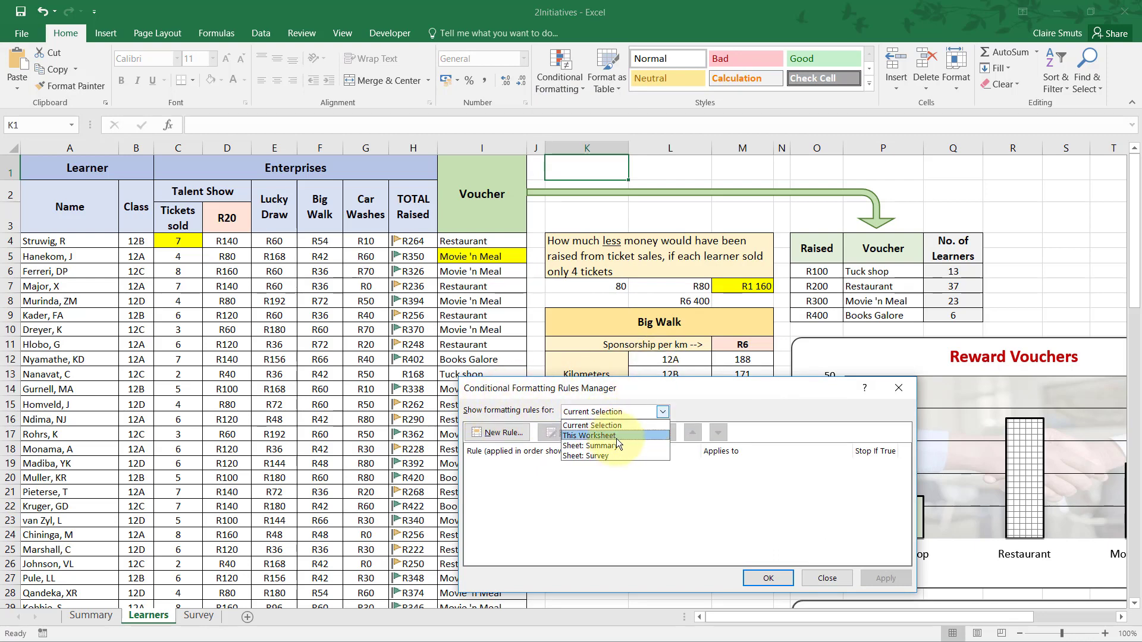
click(616, 437)
click(537, 465)
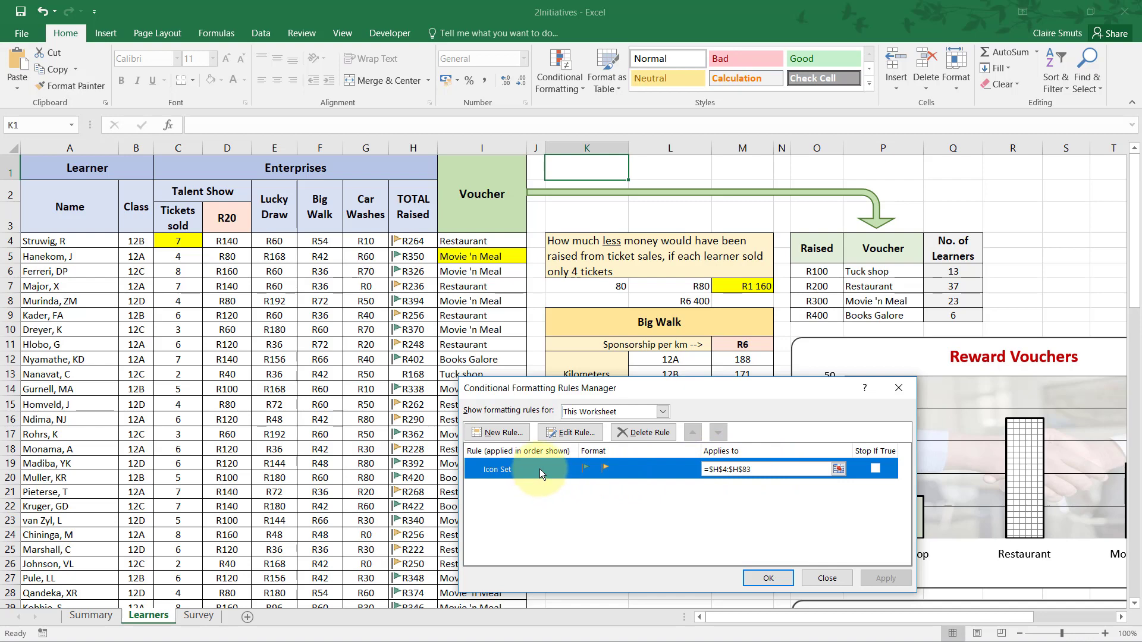
double_click(498, 470)
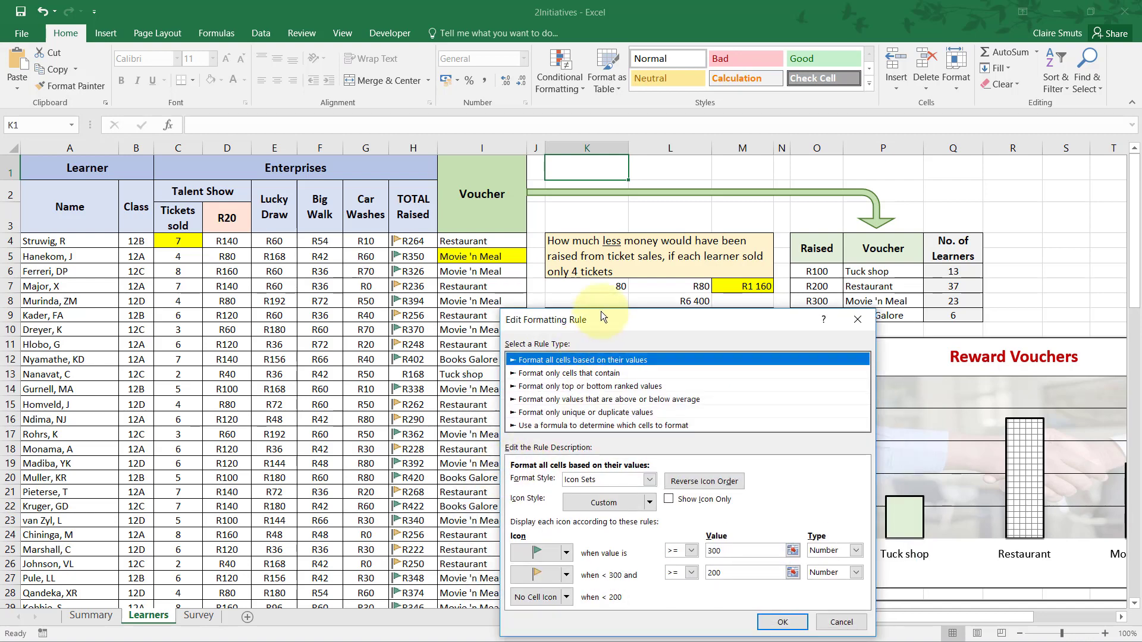
drag(601, 314, 585, 253)
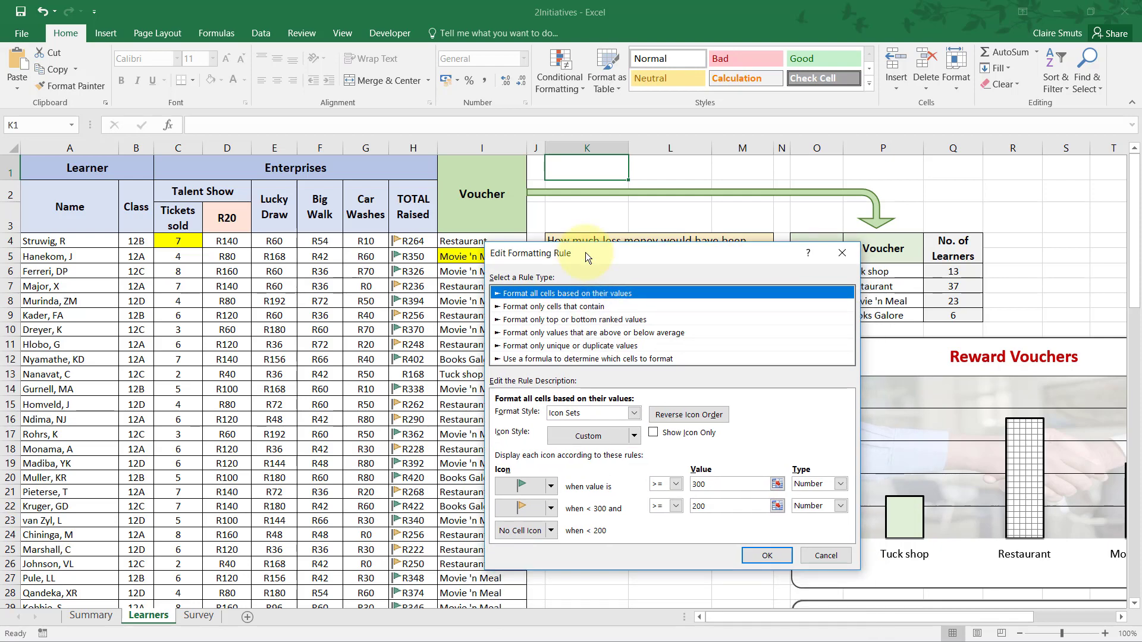
Check the question 2.10 criteria in the Acrobat Reader PDF and set the green flag's threshold to >= 350 in Excel.
key(alt+Tab)
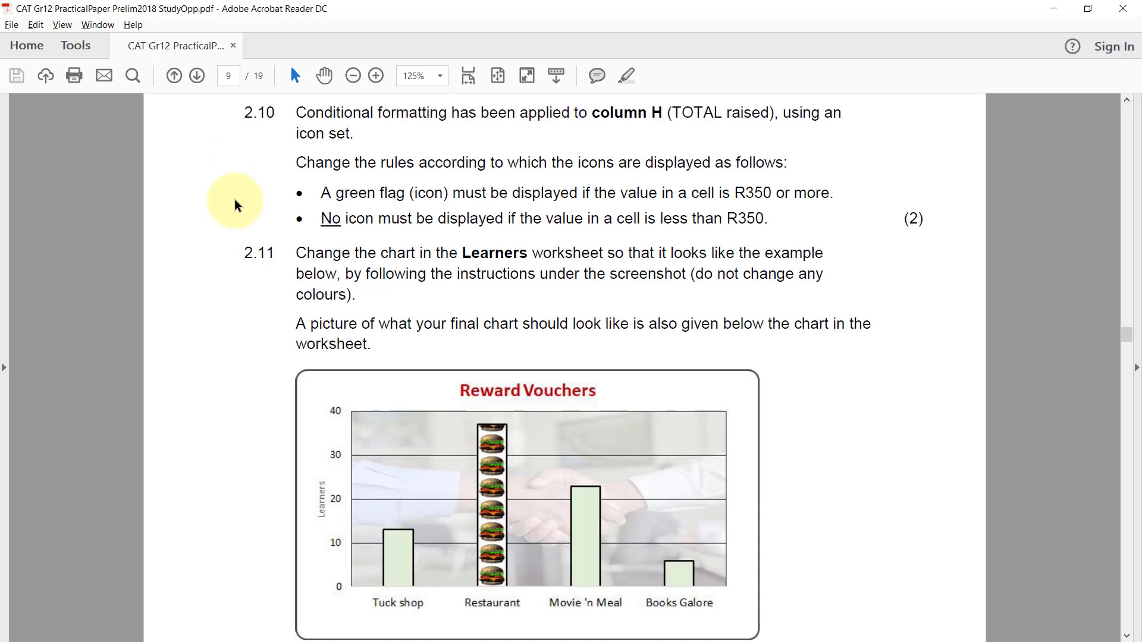
key(alt+Tab)
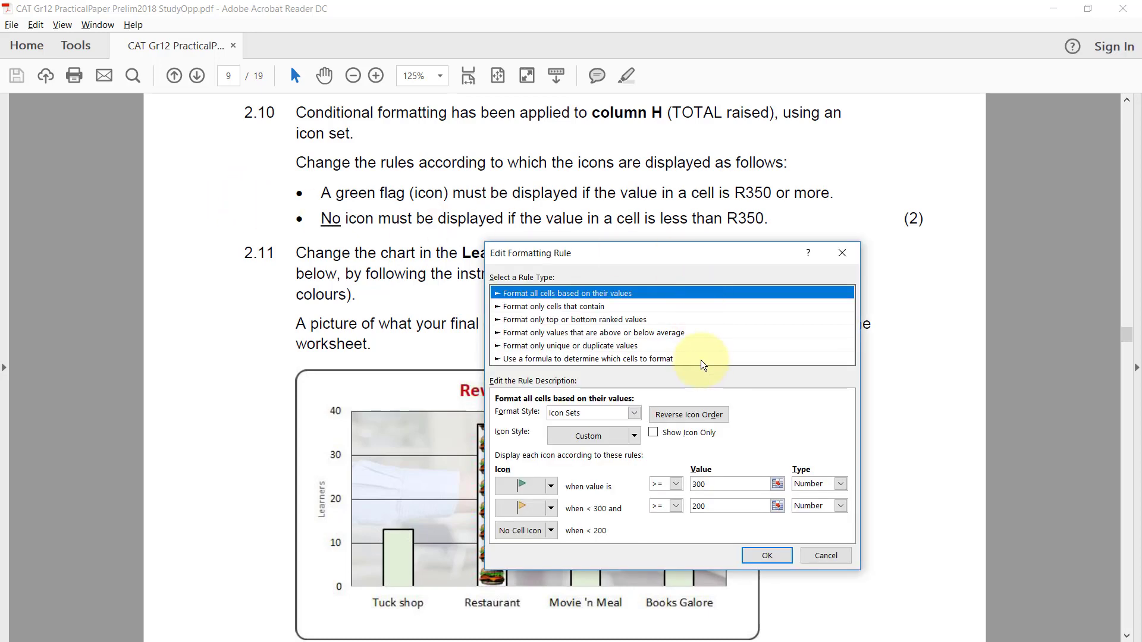
key(alt+Tab)
key(alt+Tab)
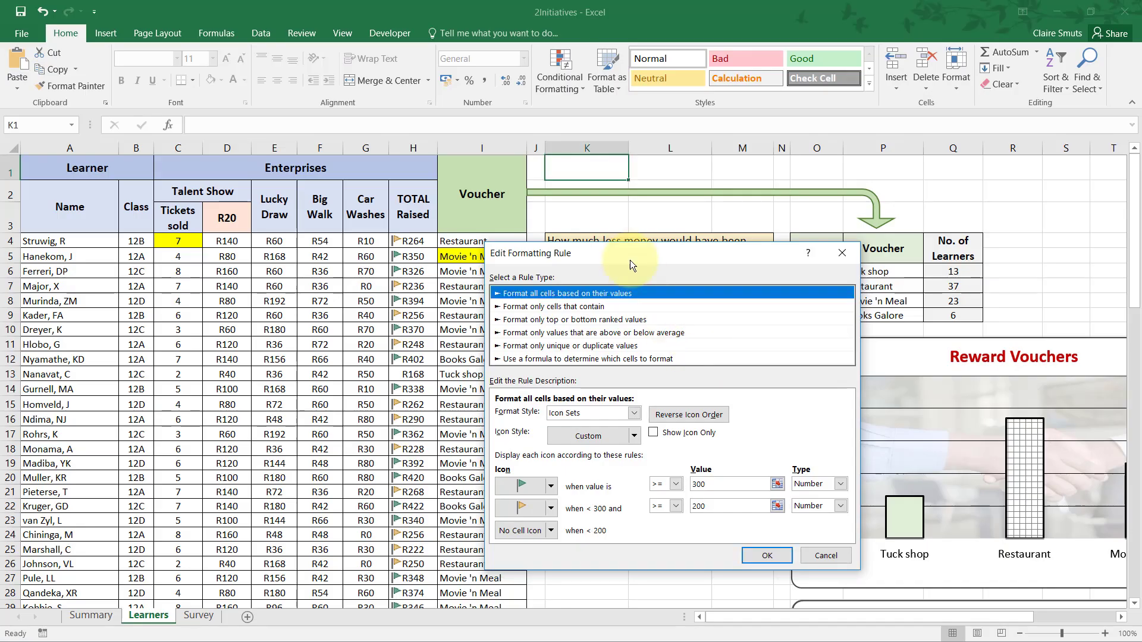
drag(625, 244, 609, 207)
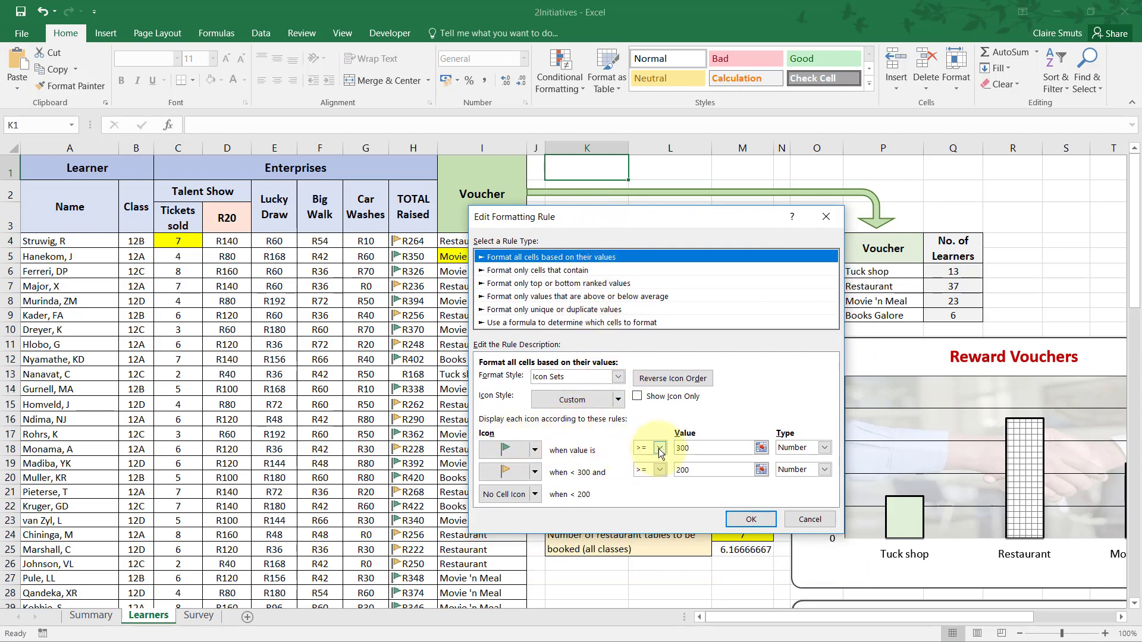
click(677, 450)
text(3)
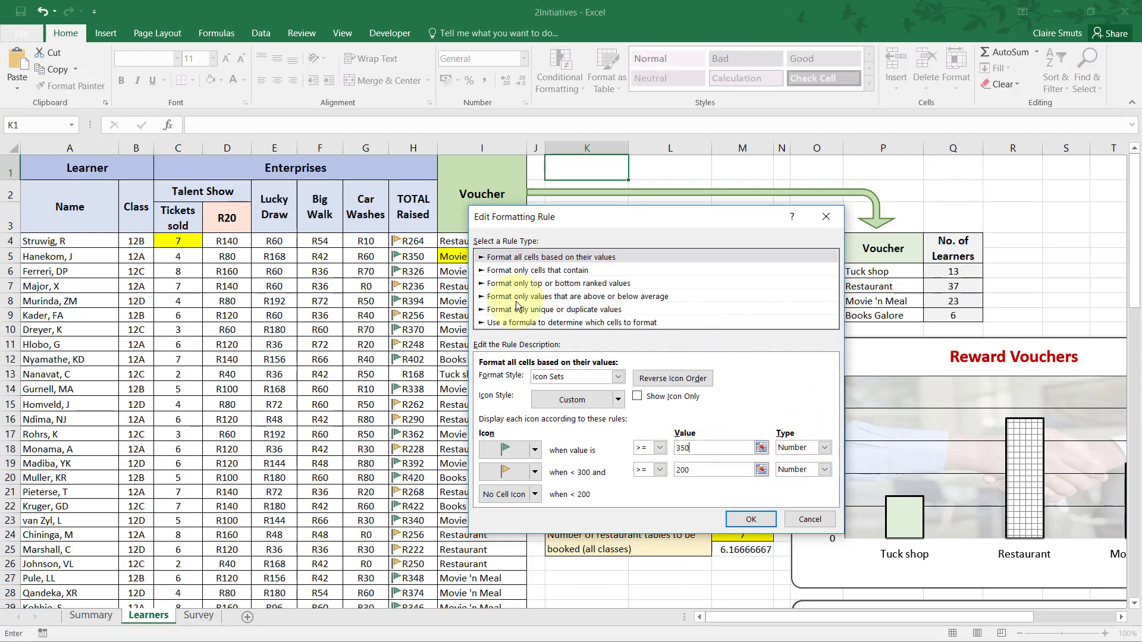
Choose Number as the green flag's value type and re-enter 350 as its threshold.
click(822, 448)
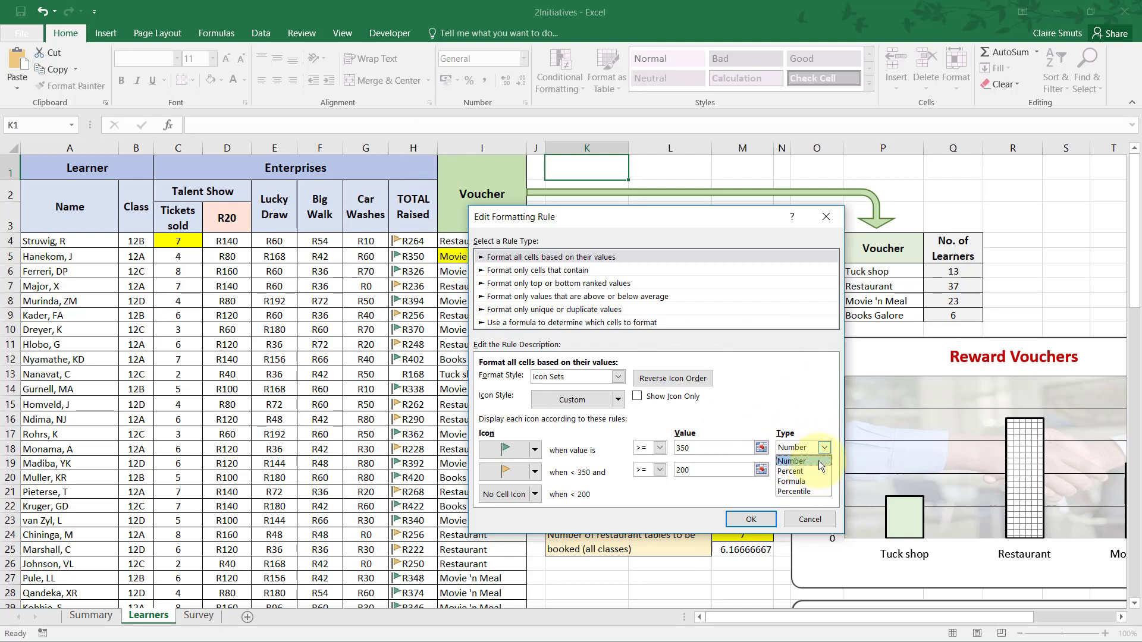
click(819, 460)
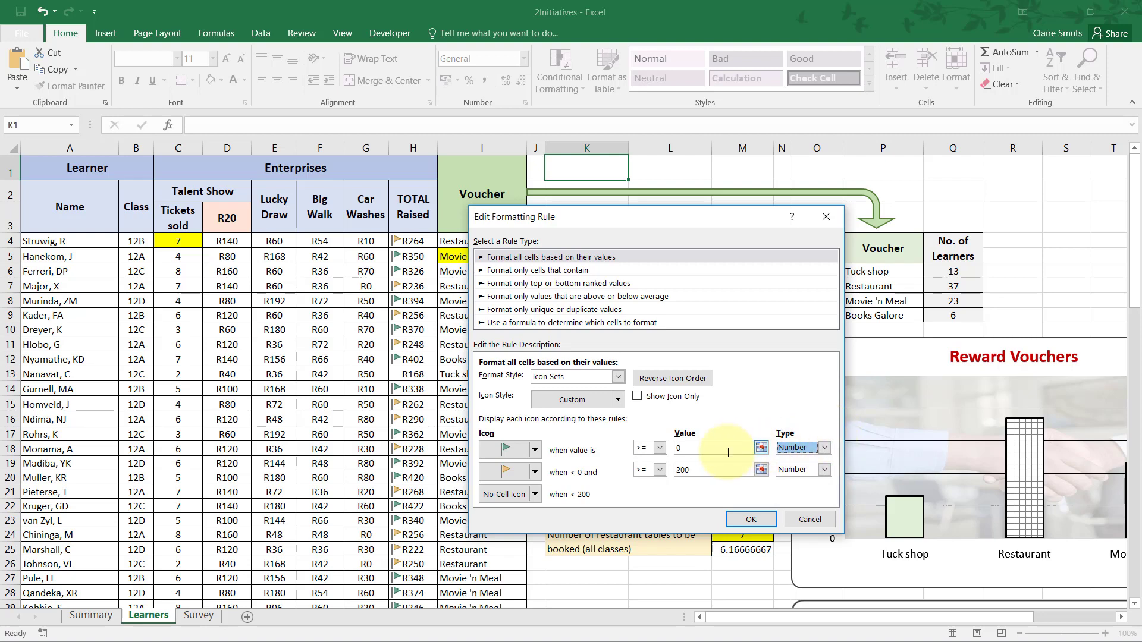
click(674, 451)
text(235)
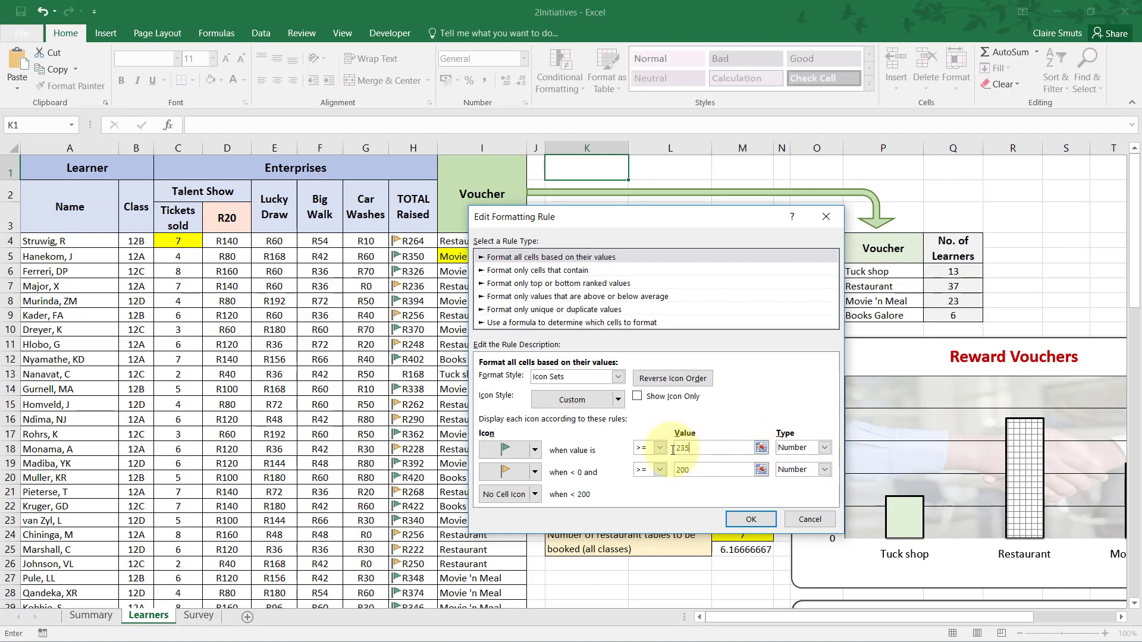
key(BackSpace)
key(BackSpace)
key(BackSpace)
text(3)
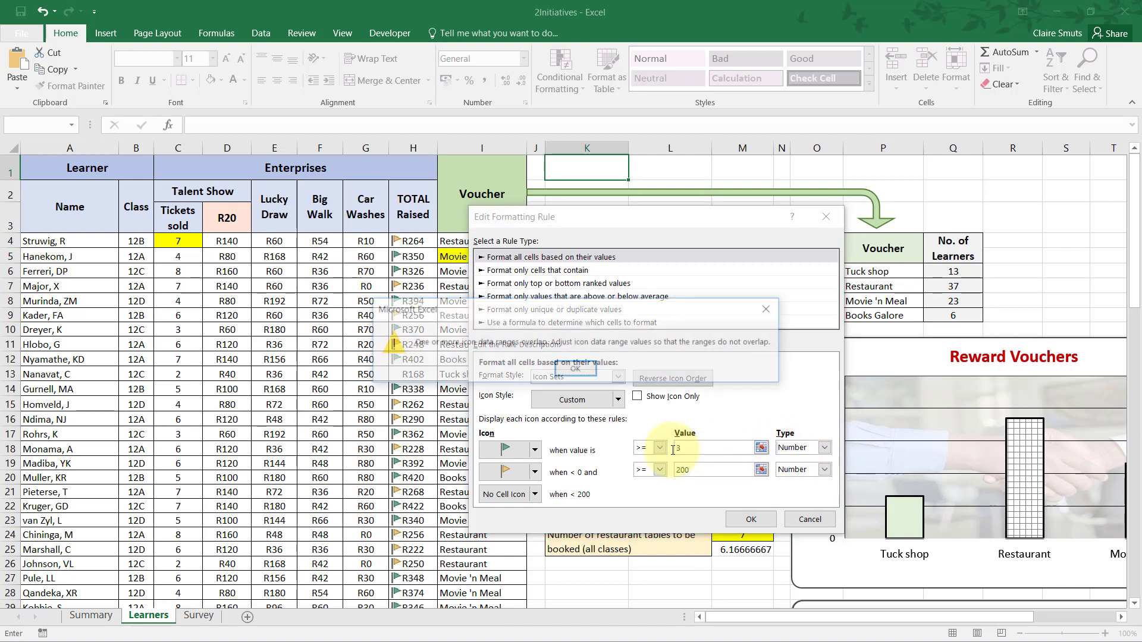
click(581, 368)
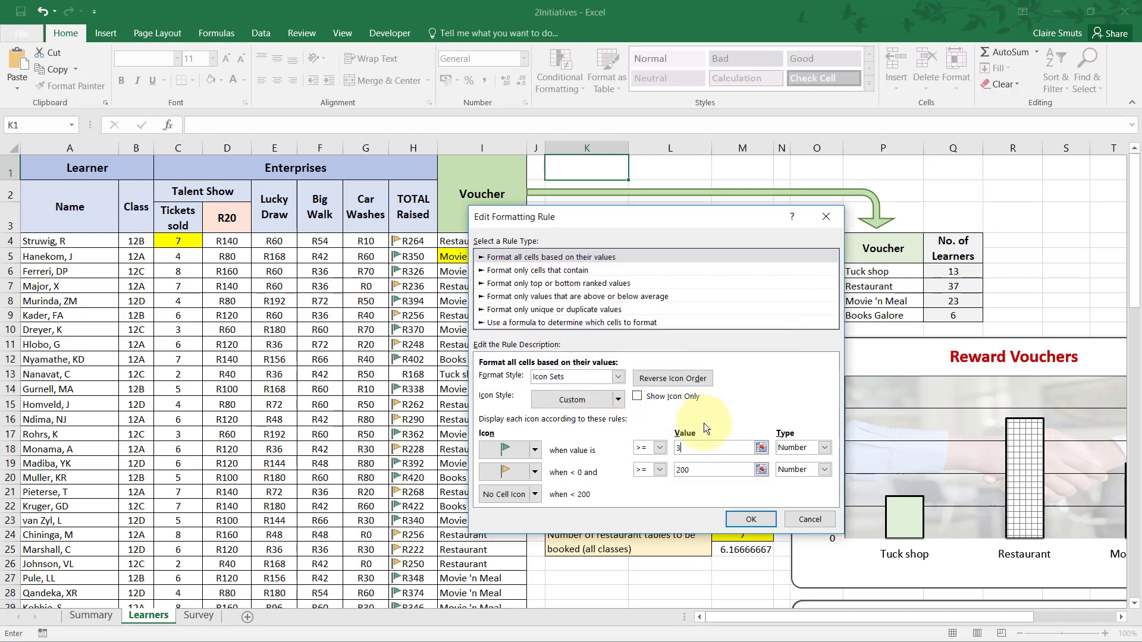
click(702, 472)
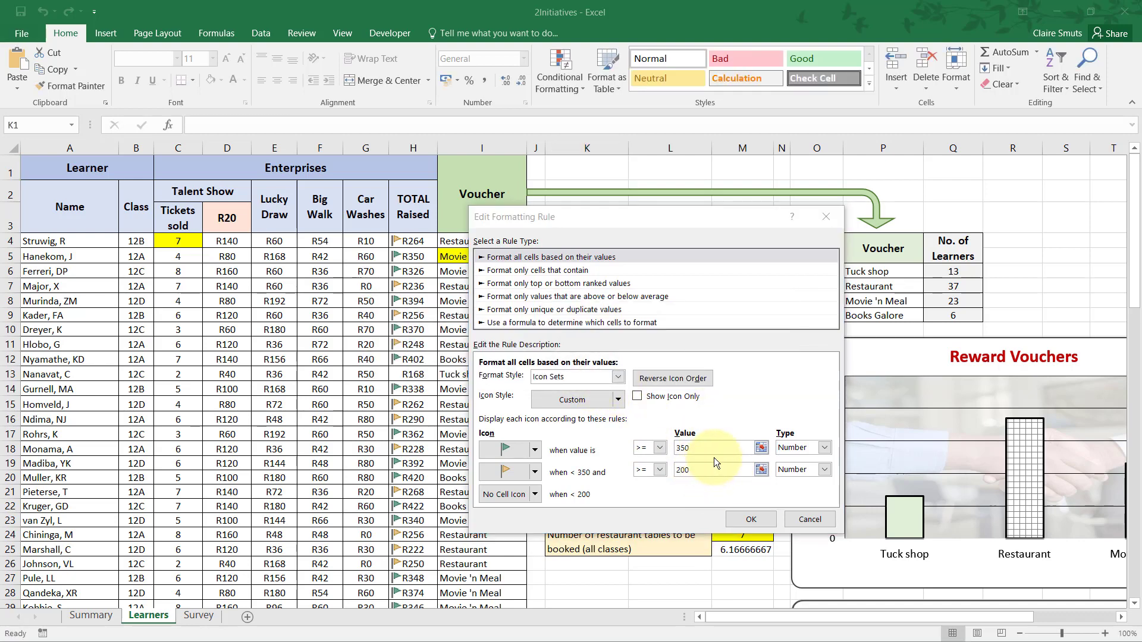
Recheck question 2.10 in the PDF, set the middle range to No Cell Icon in Excel, and apply the edited rule.
key(alt+Tab)
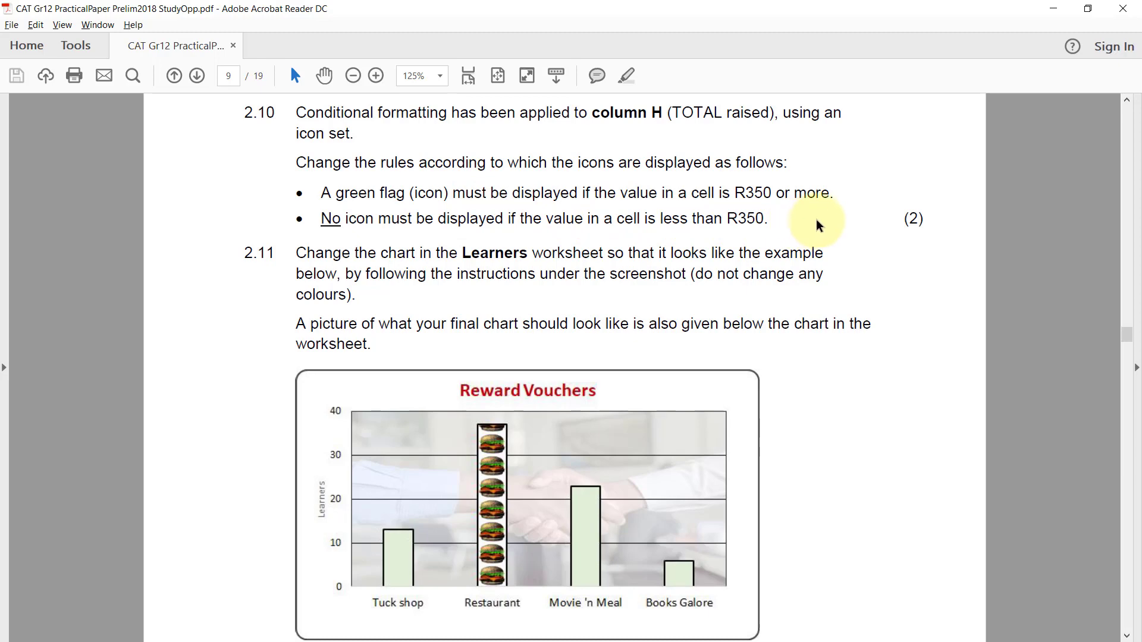
click(1088, 8)
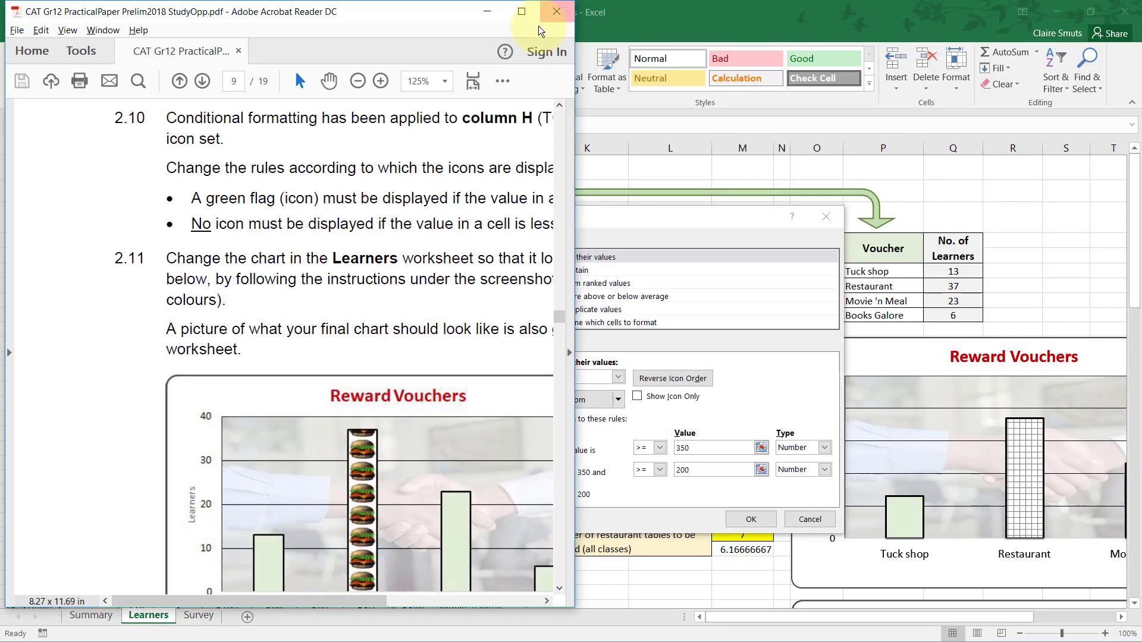
click(487, 10)
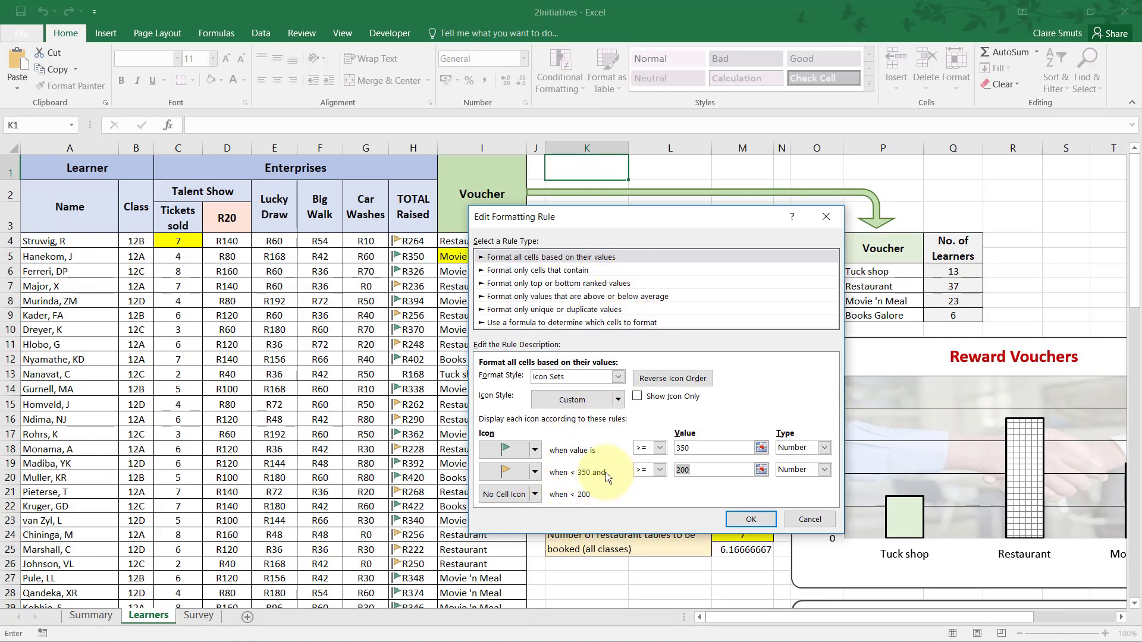
click(534, 473)
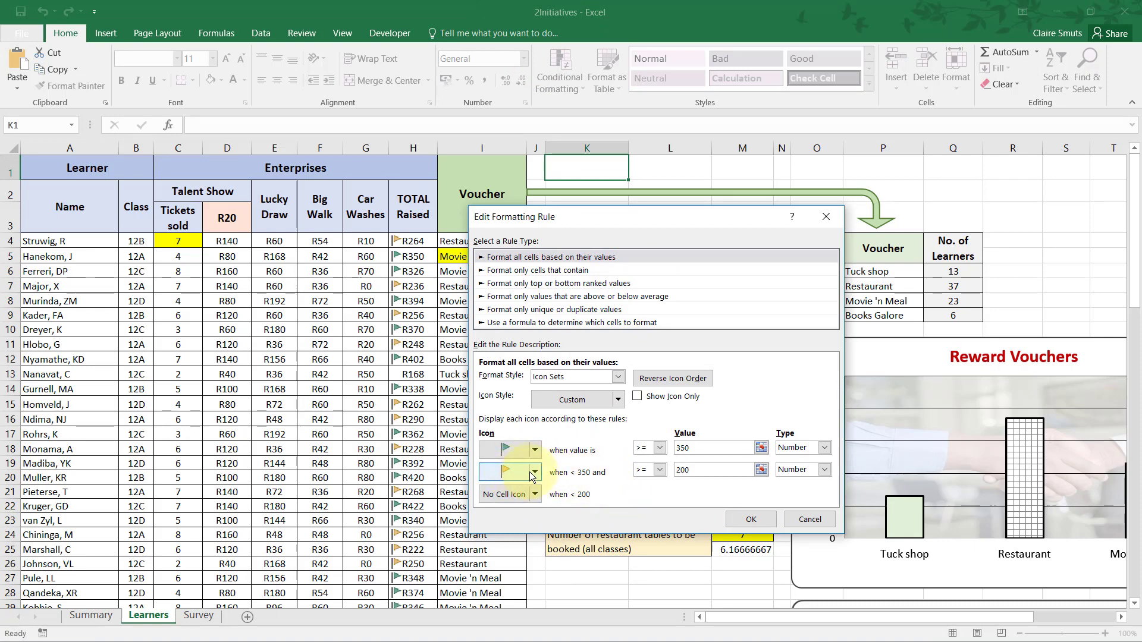
click(537, 471)
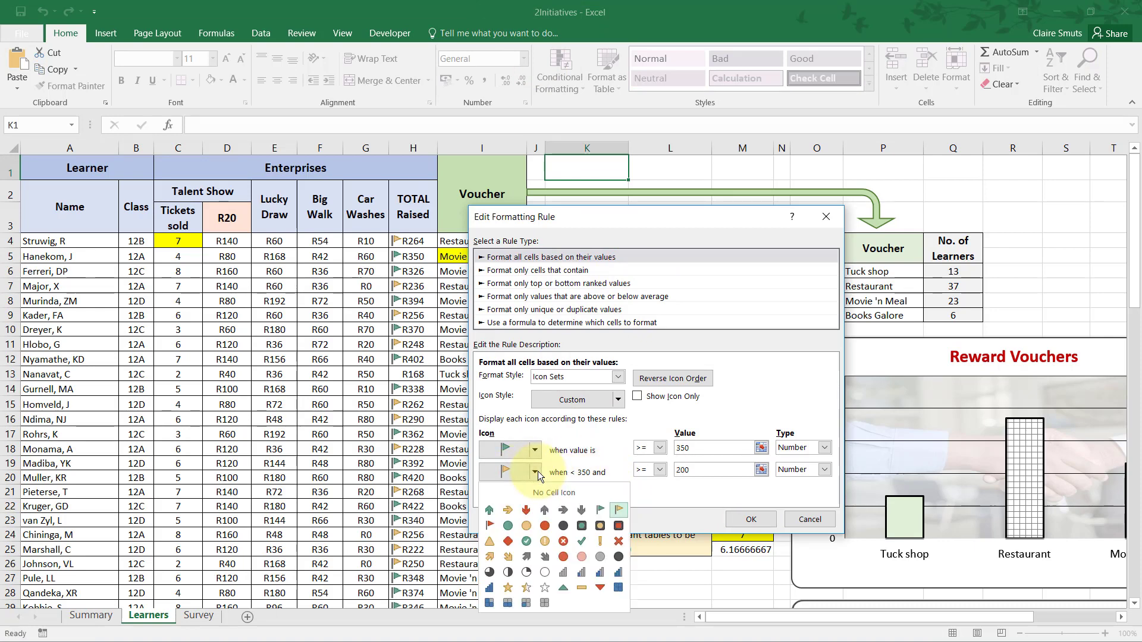
click(585, 491)
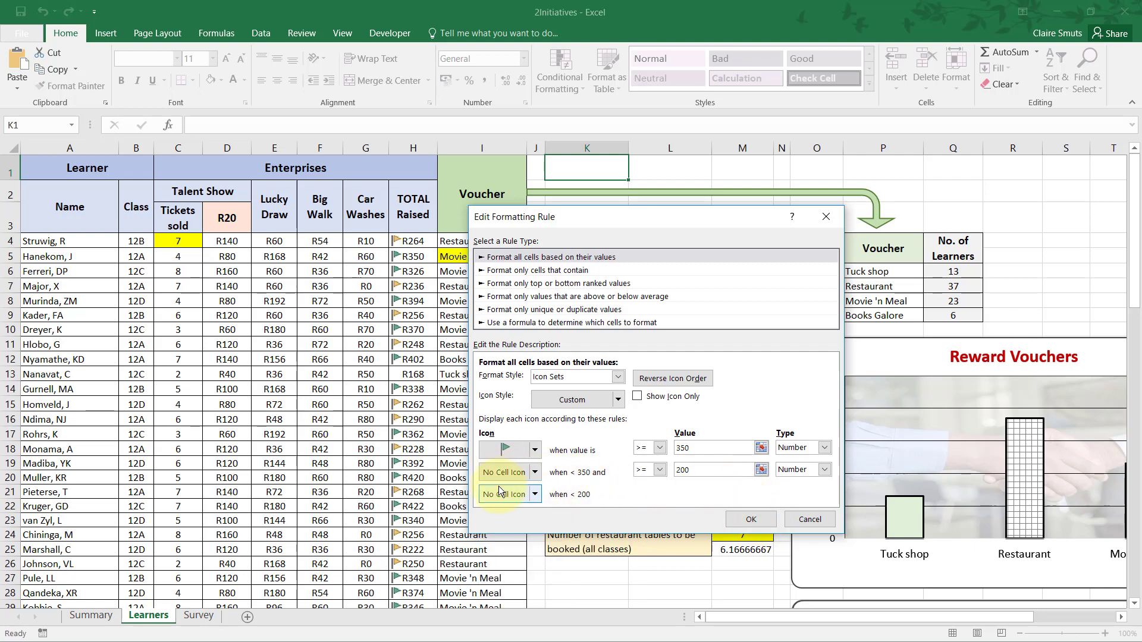
click(747, 519)
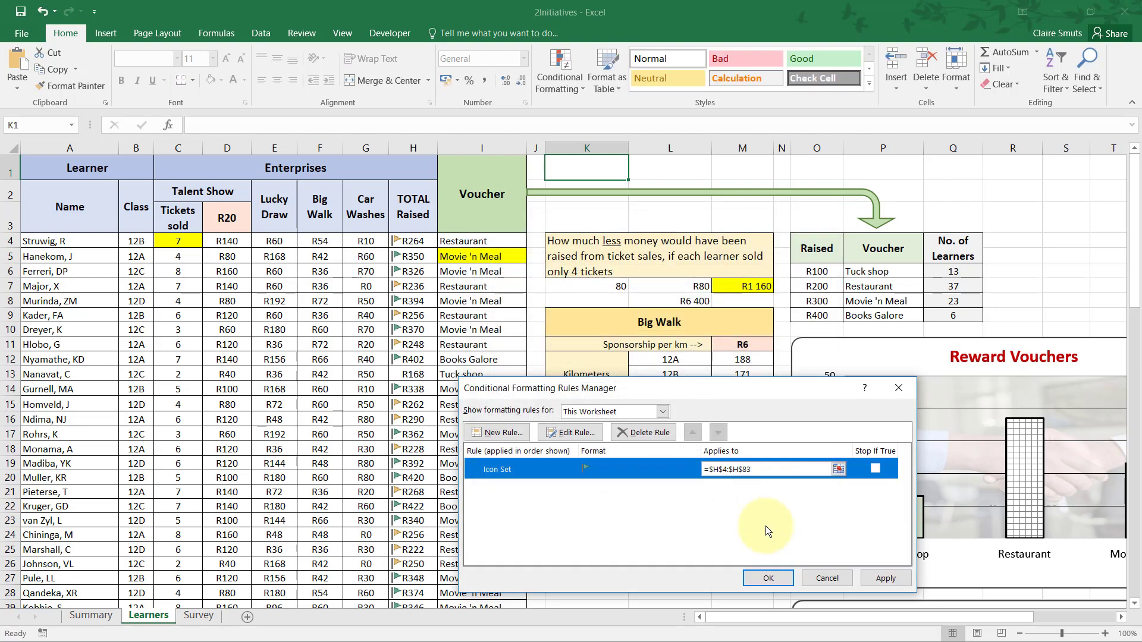
click(767, 578)
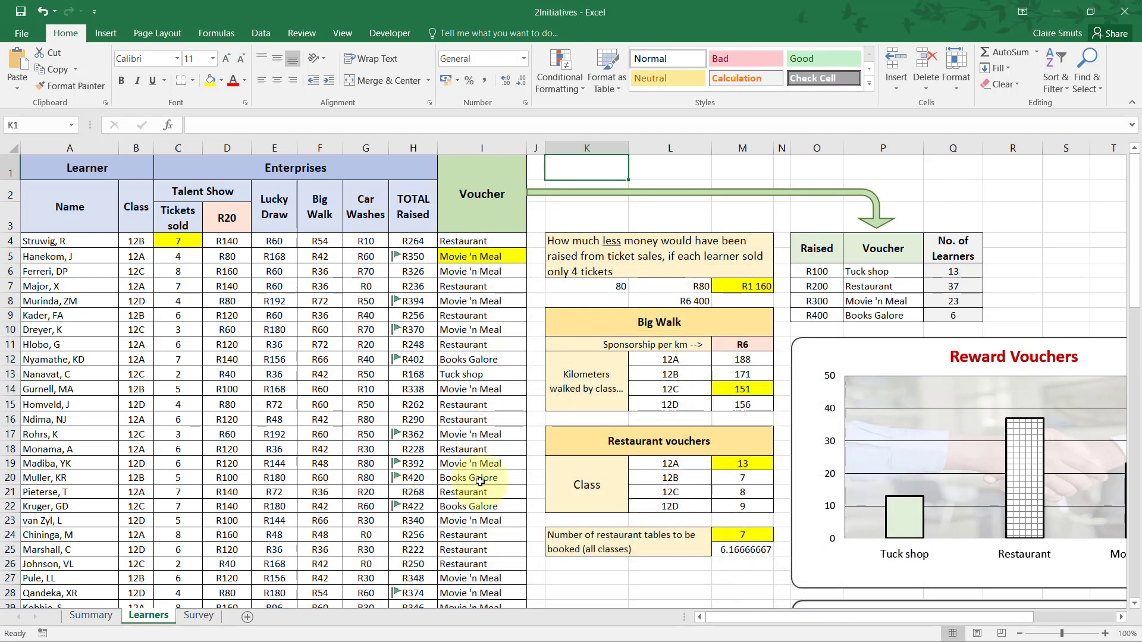
Read question 2.11 in the Acrobat Reader PDF and compare the two Reward Vouchers charts in the Excel Learners worksheet.
click(443, 291)
click(570, 165)
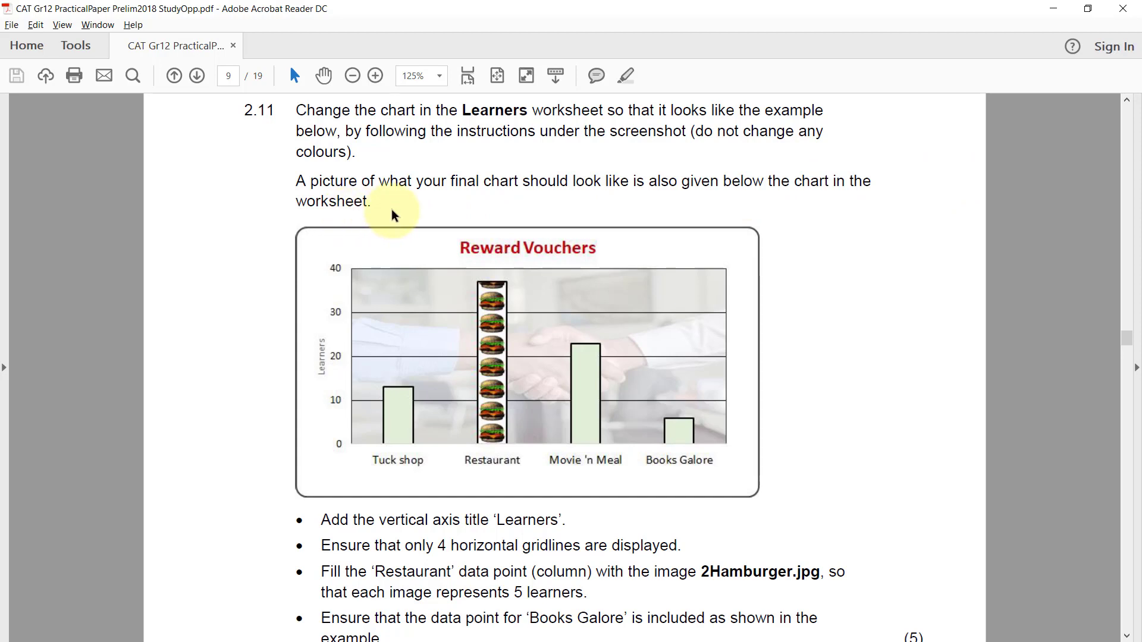
key(alt+Tab)
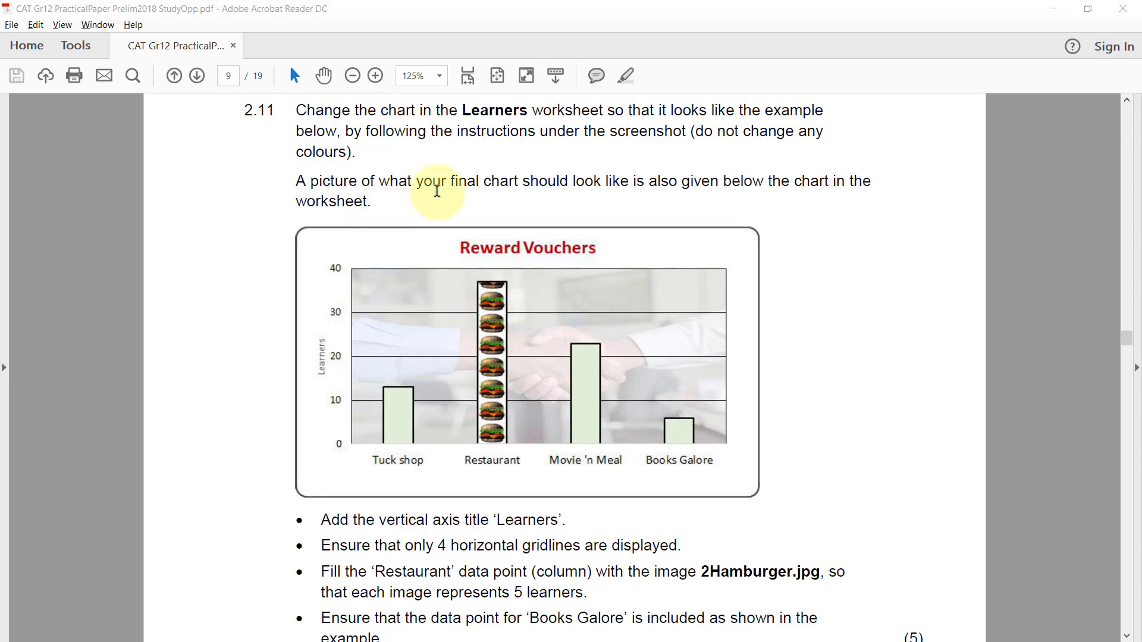
scroll(963, 262, down, 3)
scroll(963, 262, down, 2)
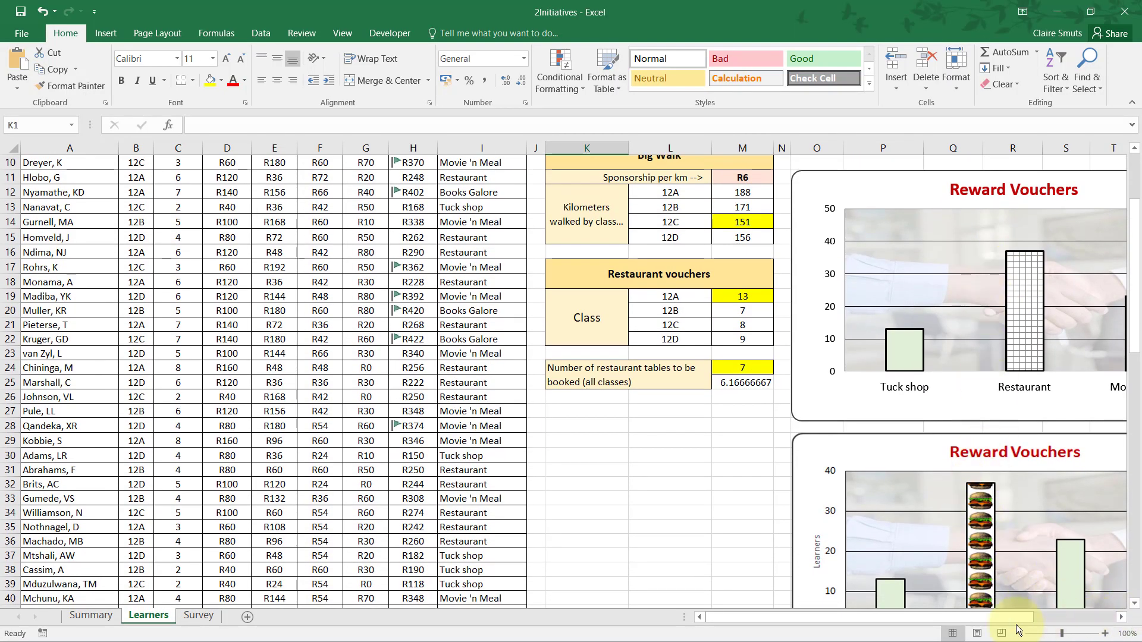
drag(1011, 617, 1140, 621)
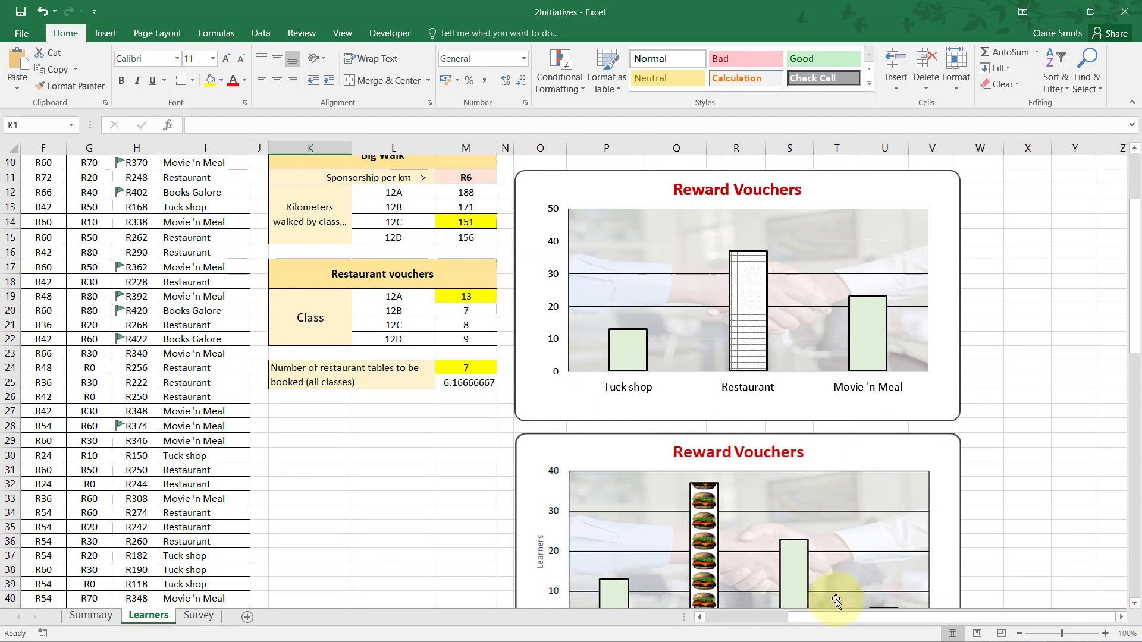
drag(818, 619, 821, 621)
drag(904, 623, 975, 621)
click(1122, 618)
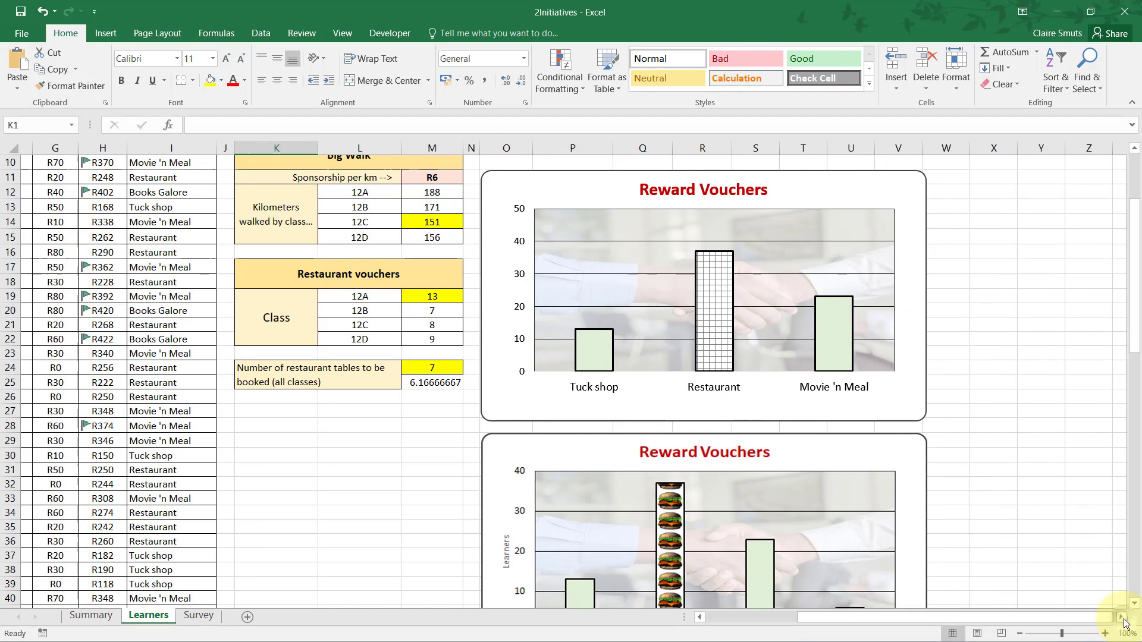
click(1122, 618)
click(1121, 618)
click(1121, 618)
click(1122, 618)
click(1122, 617)
scroll(826, 530, down, 3)
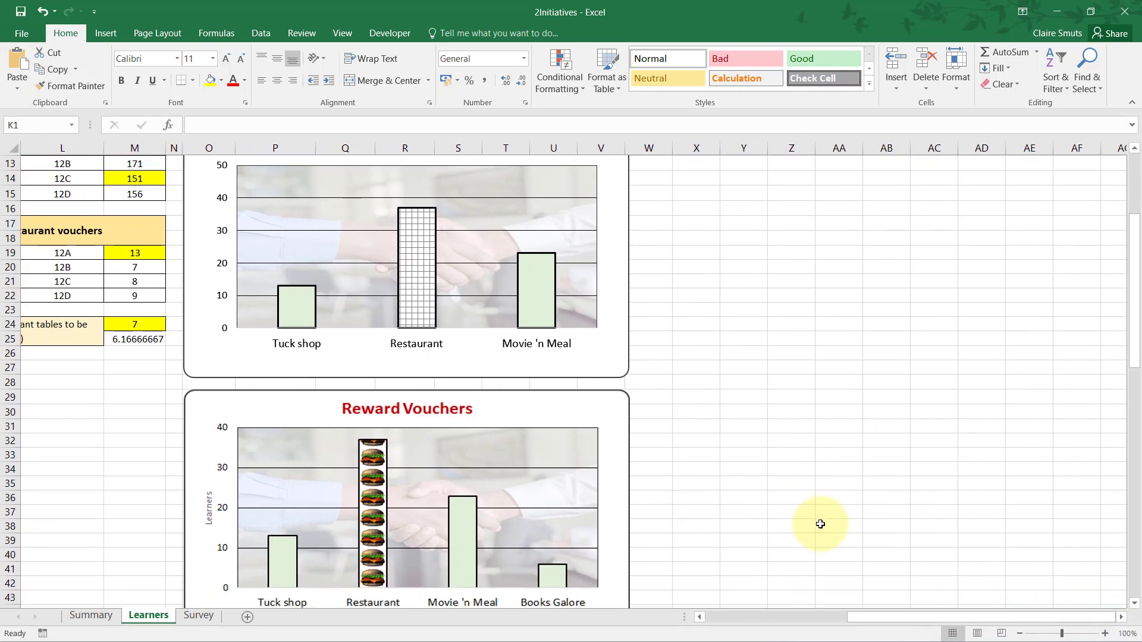
scroll(825, 529, up, 3)
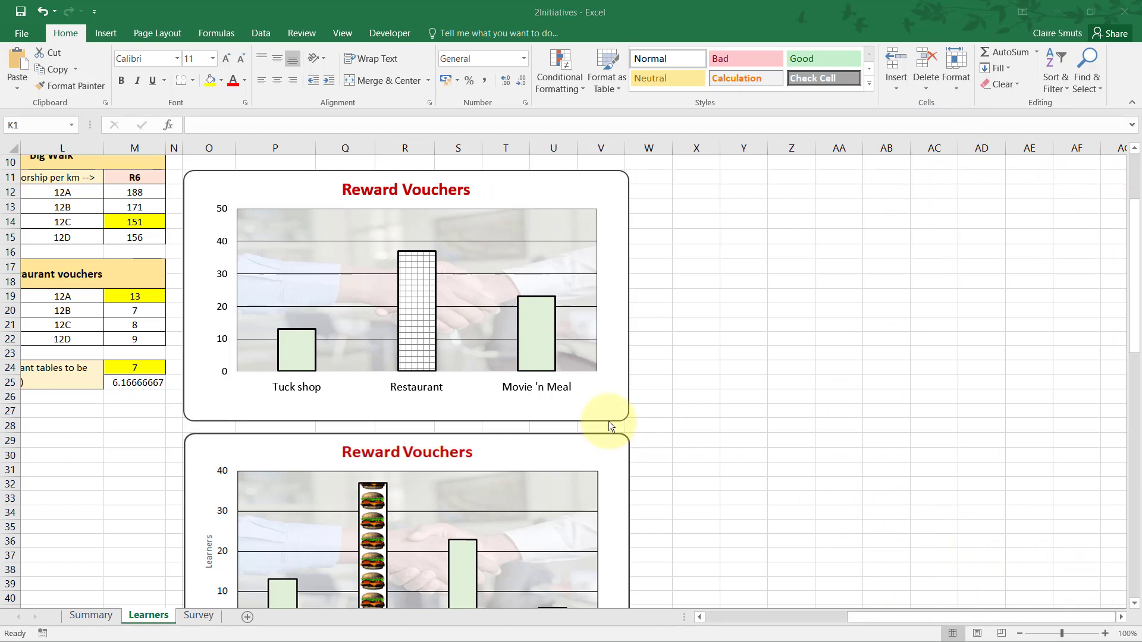
Check question 2.11's axis title requirement in the Acrobat Reader PDF and add a primary vertical axis title to Excel's upper Reward Vouchers chart.
key(alt+Tab)
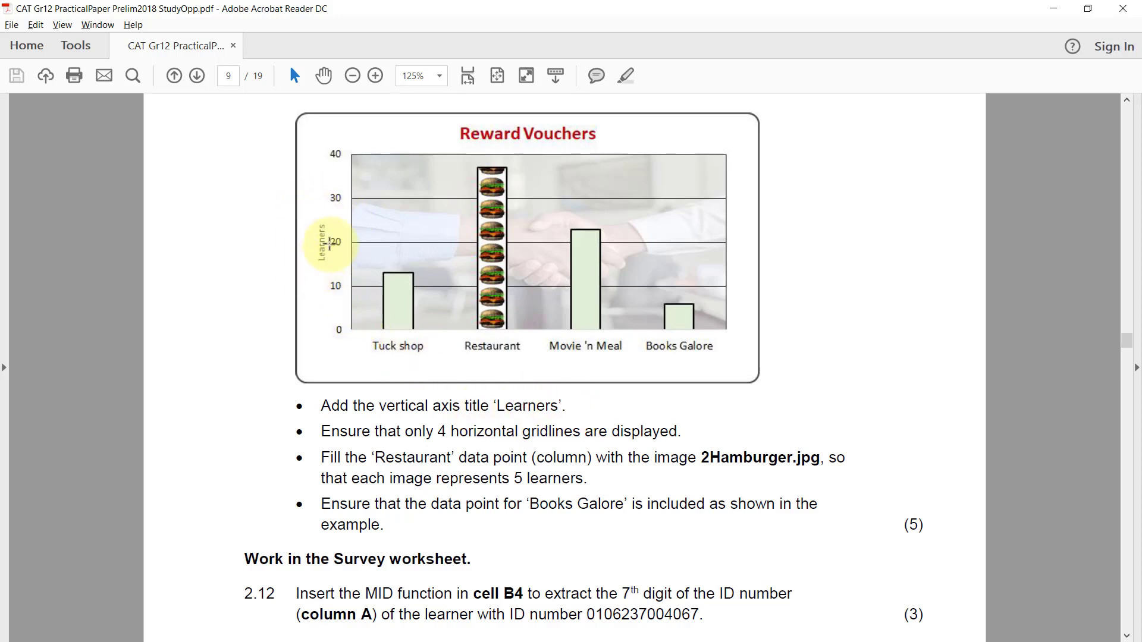
key(alt+Tab)
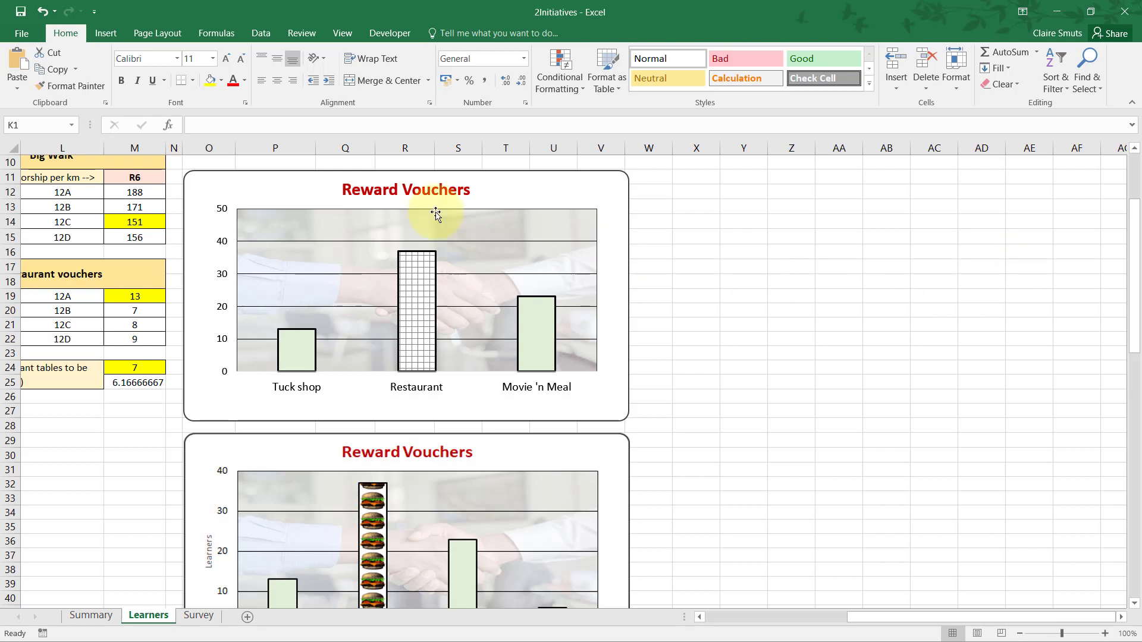
click(576, 178)
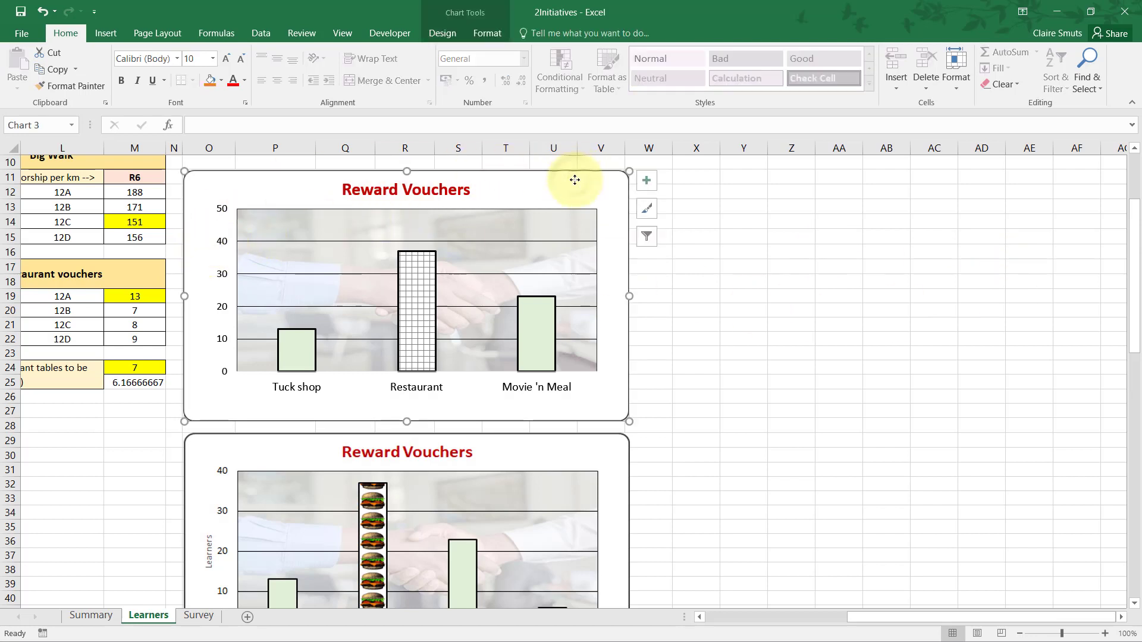
click(653, 184)
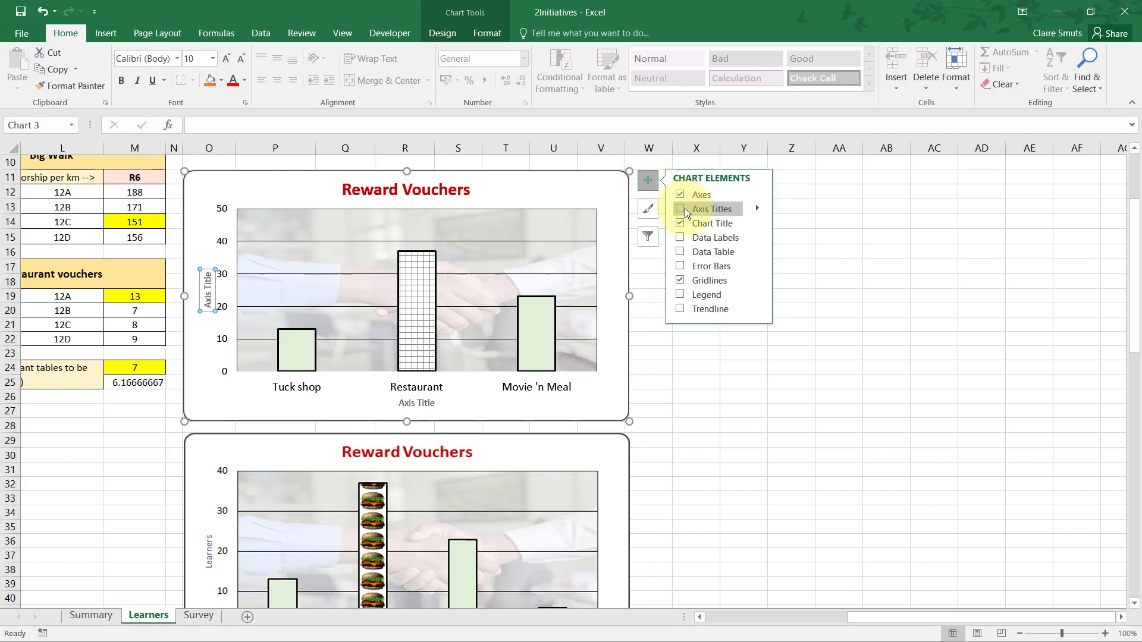
click(756, 209)
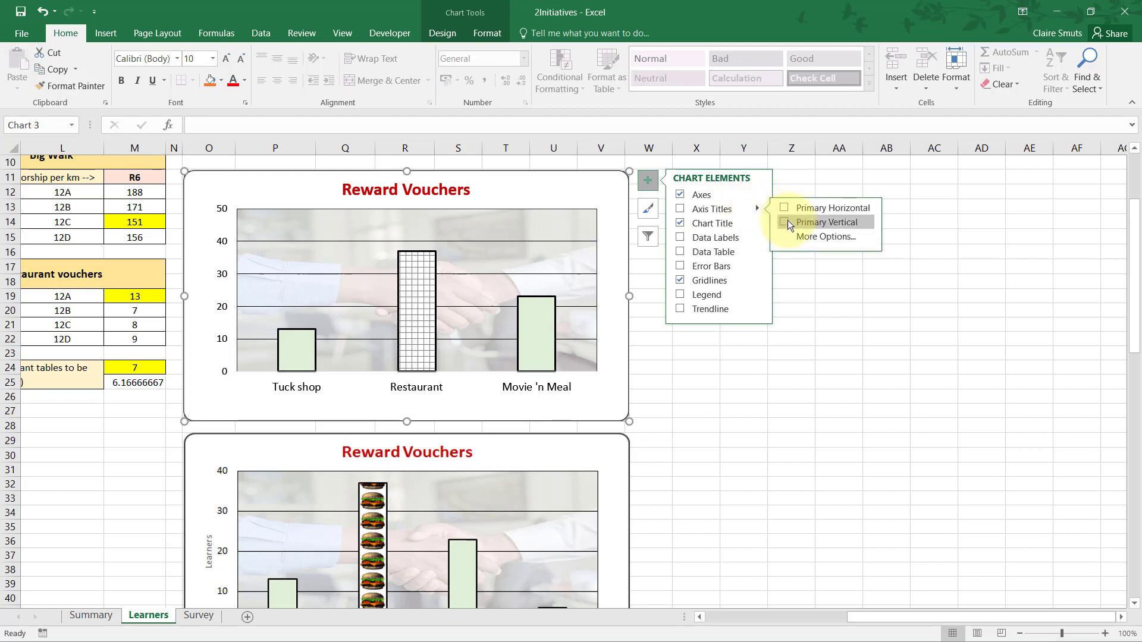
click(785, 223)
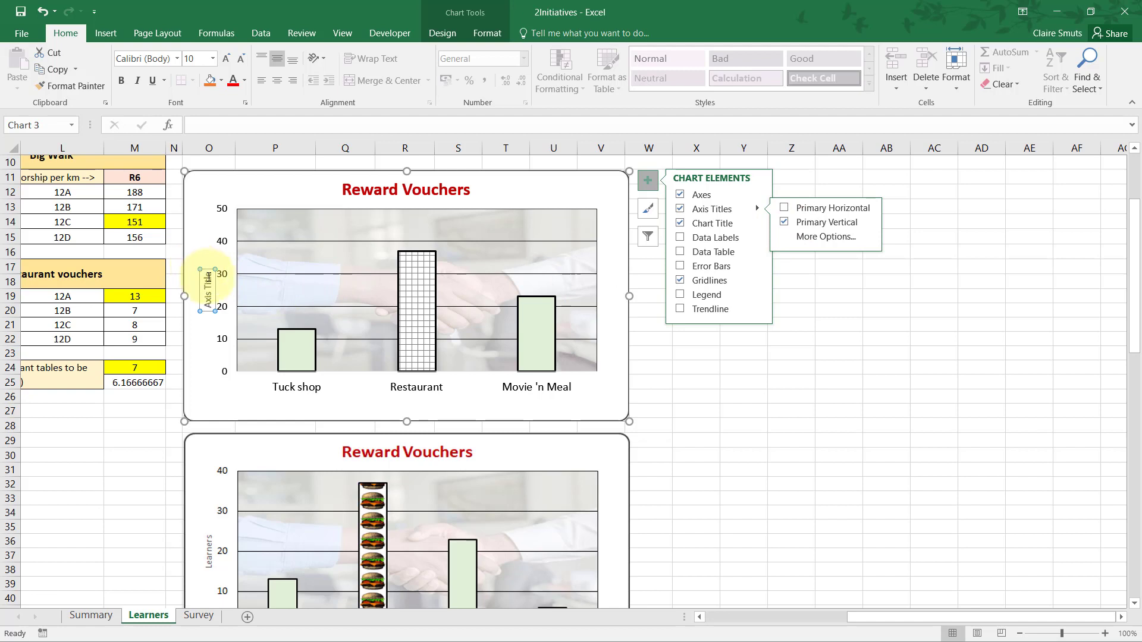
Replace the placeholder text of the upper chart's vertical axis title with "Learners" and deselect the chart.
click(213, 276)
key(shift+Home)
key(BackSpace)
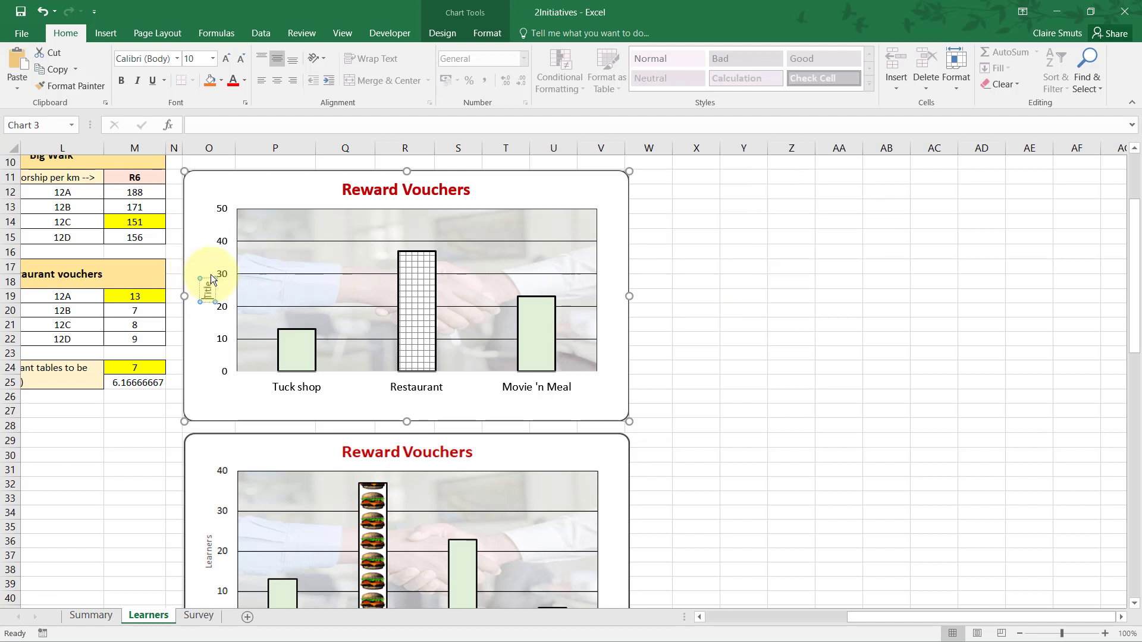
key(Delete)
key(Delete)
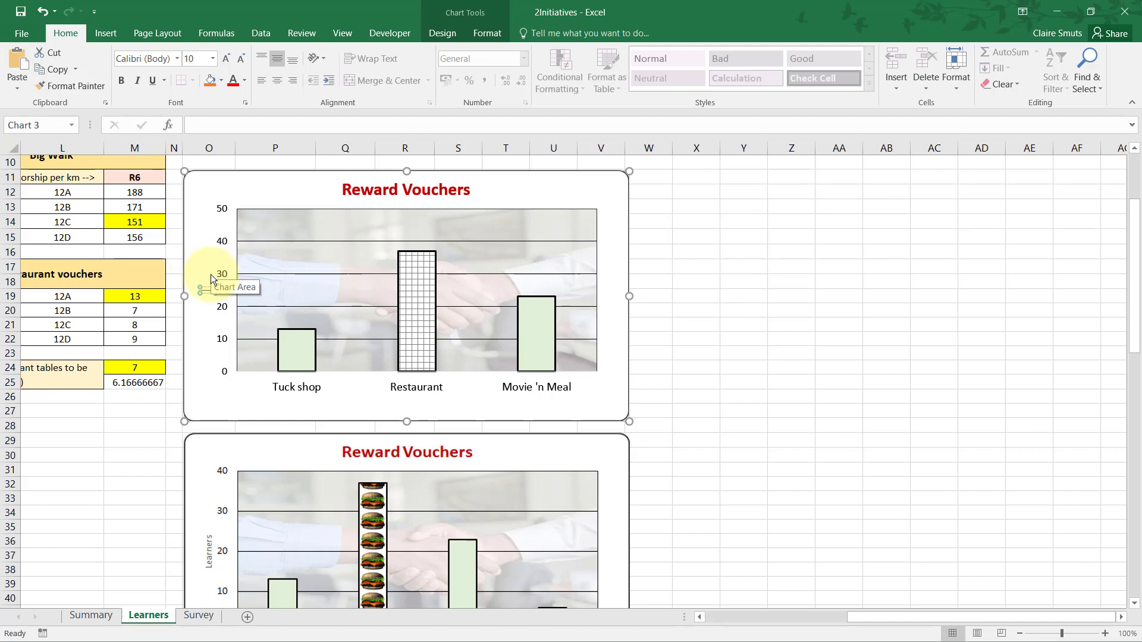
text(Learners)
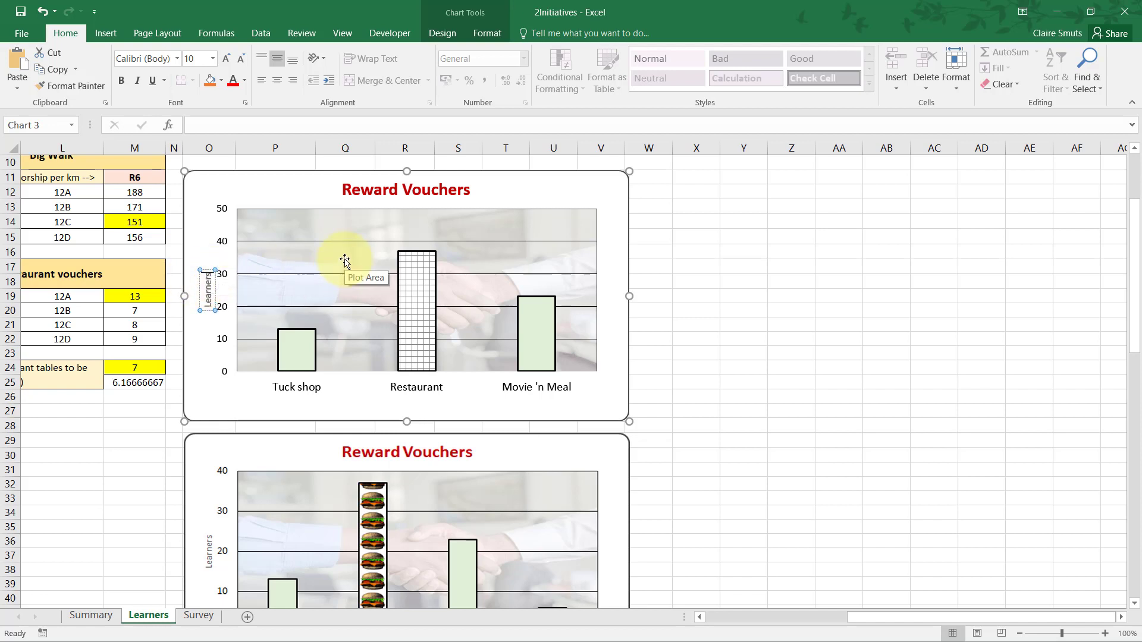
key(Escape)
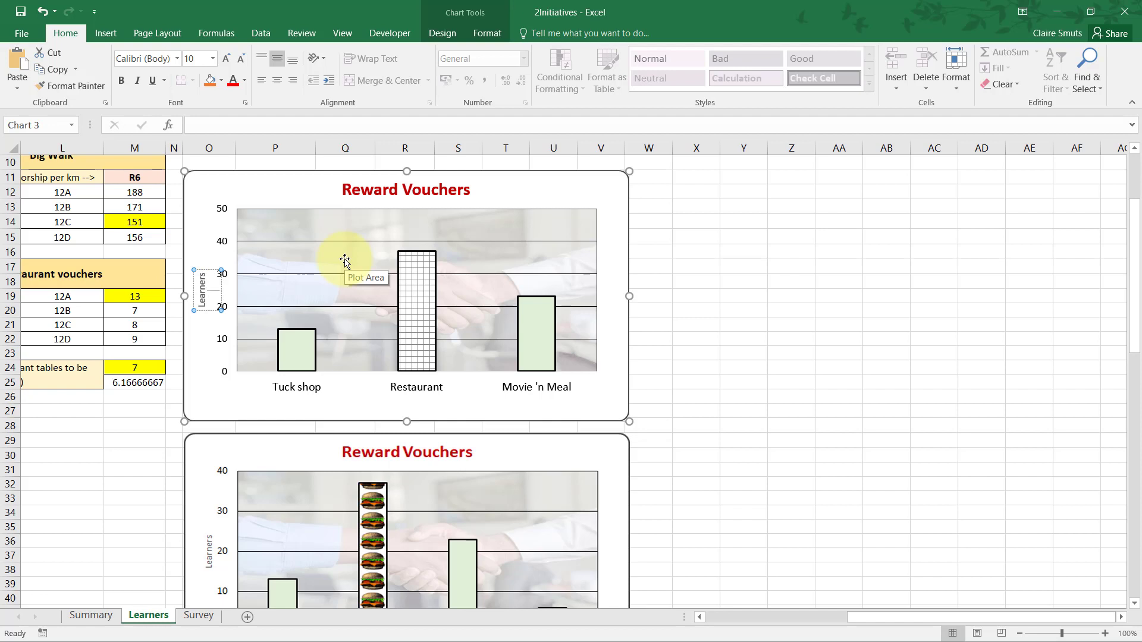
click(693, 268)
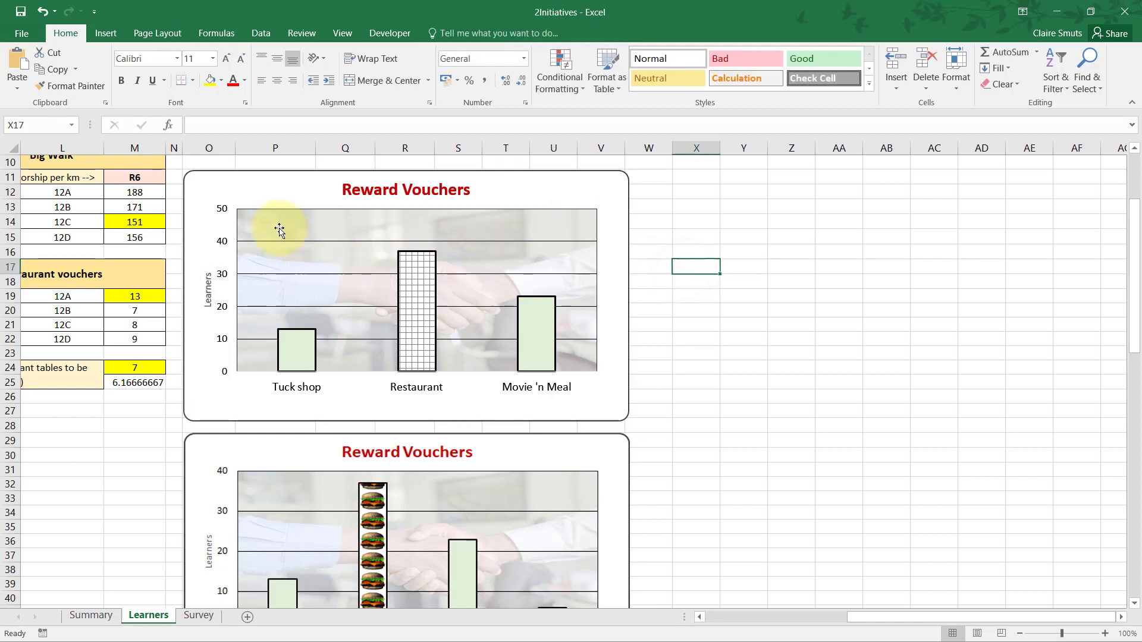
Select the upper chart's vertical axis title and start an entry for it in the formula bar.
click(211, 290)
click(220, 121)
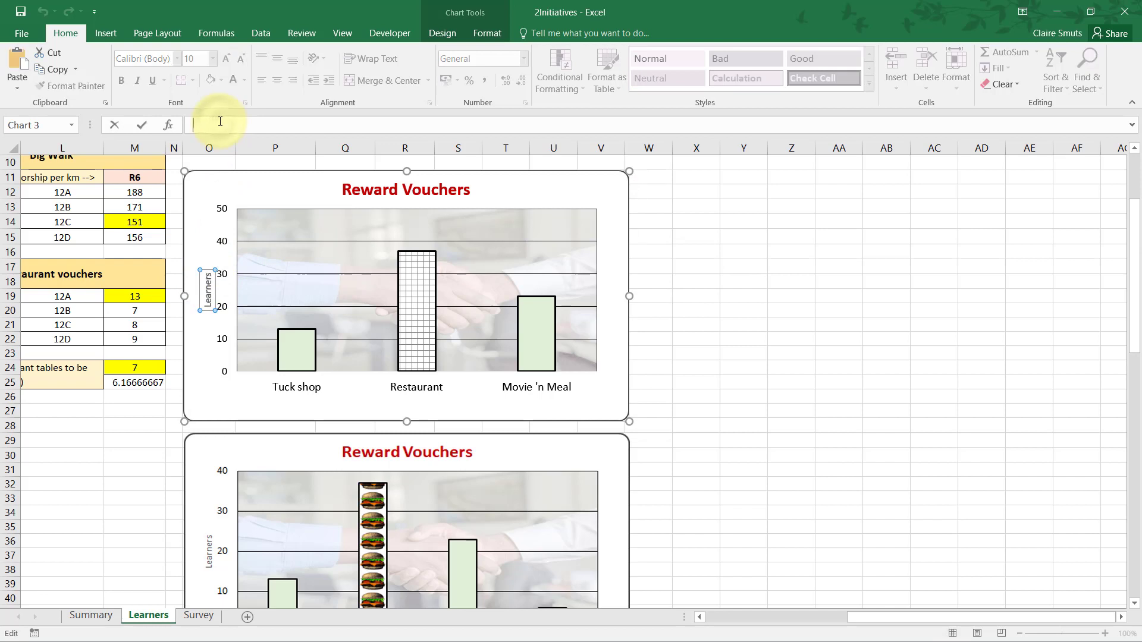
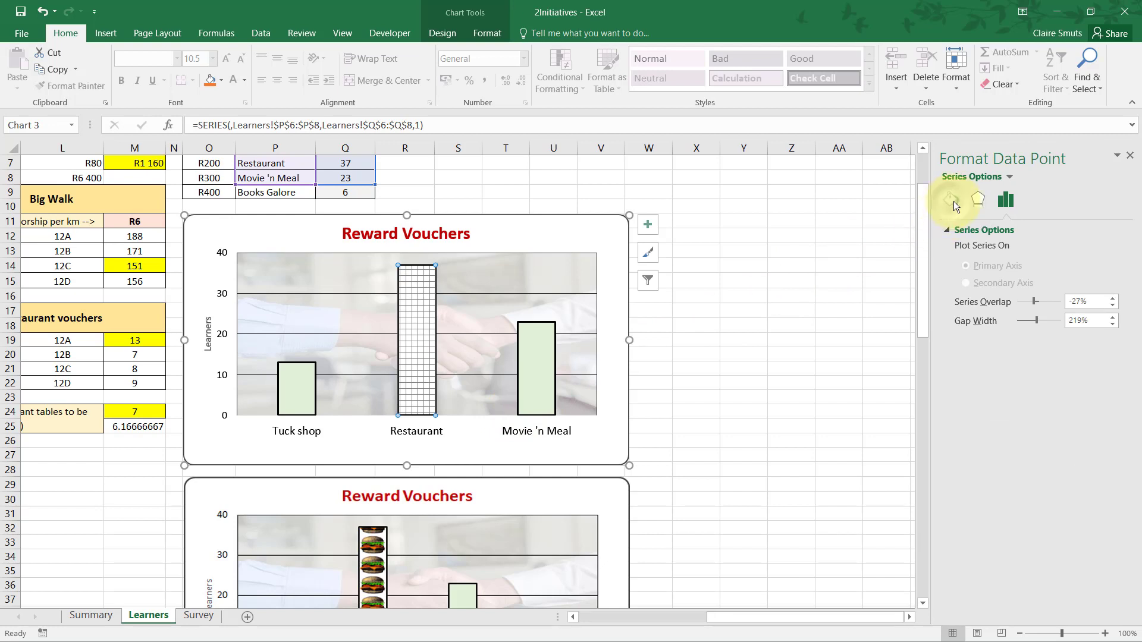
Fill the upper Reward Vouchers chart's Restaurant column with the picture 2Hamburger from the DATA-Gr12 folder in Documents.
click(952, 201)
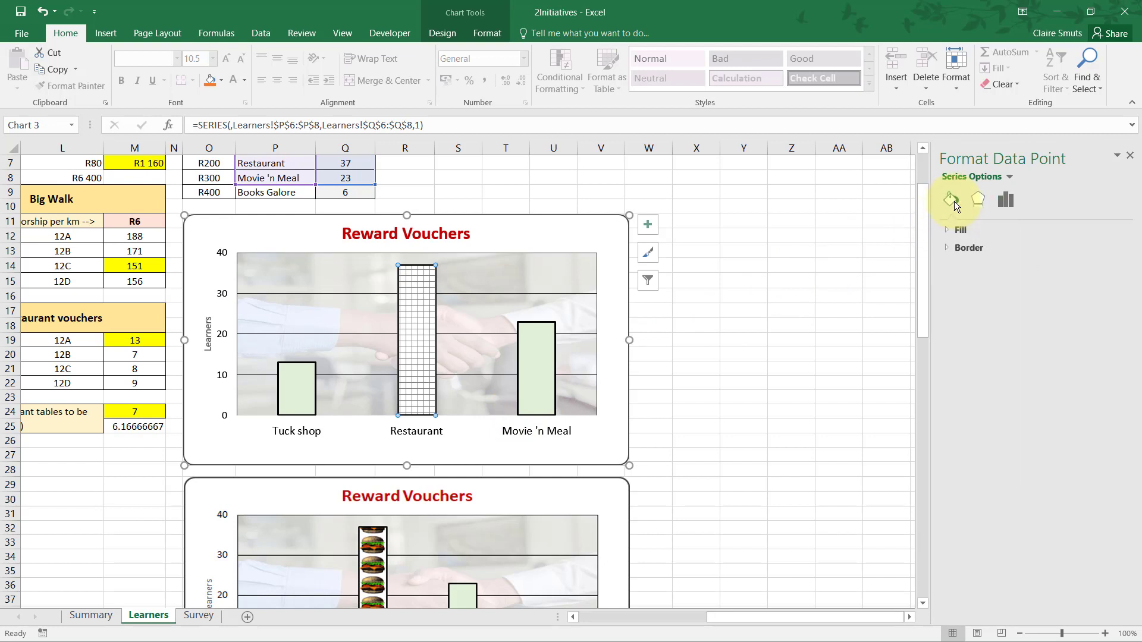
click(947, 231)
click(963, 304)
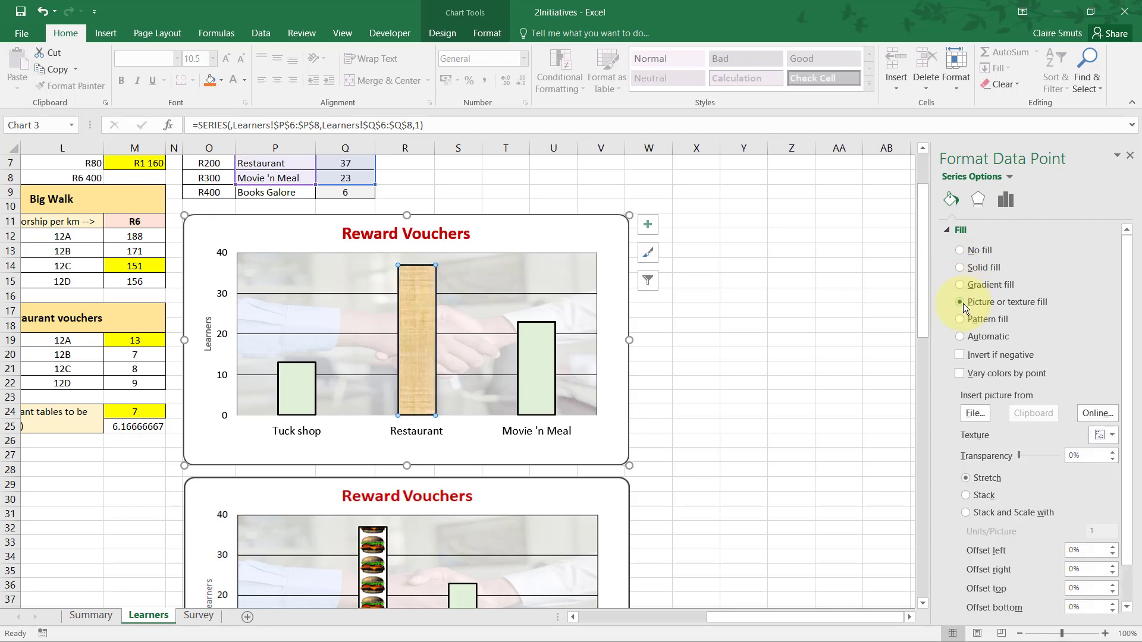
click(972, 413)
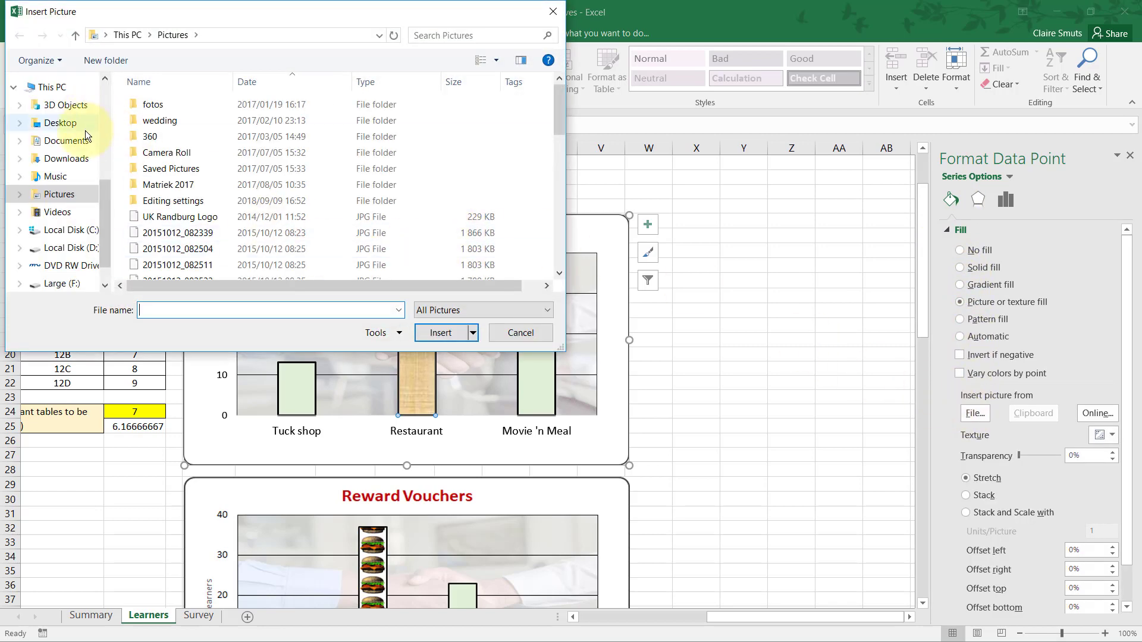
click(71, 141)
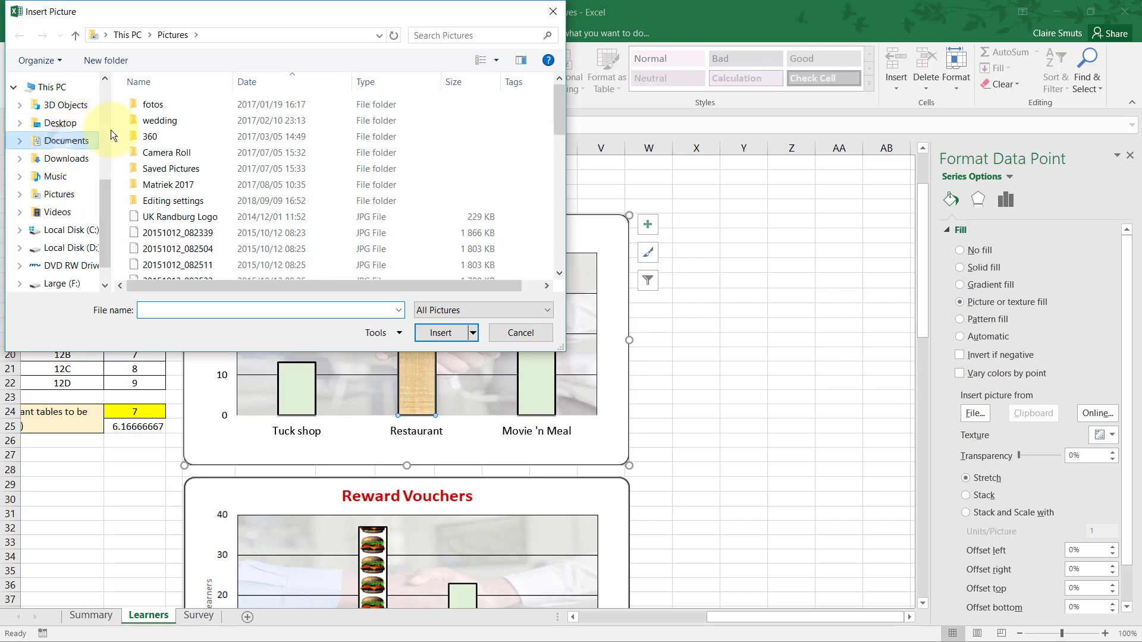
double_click(156, 167)
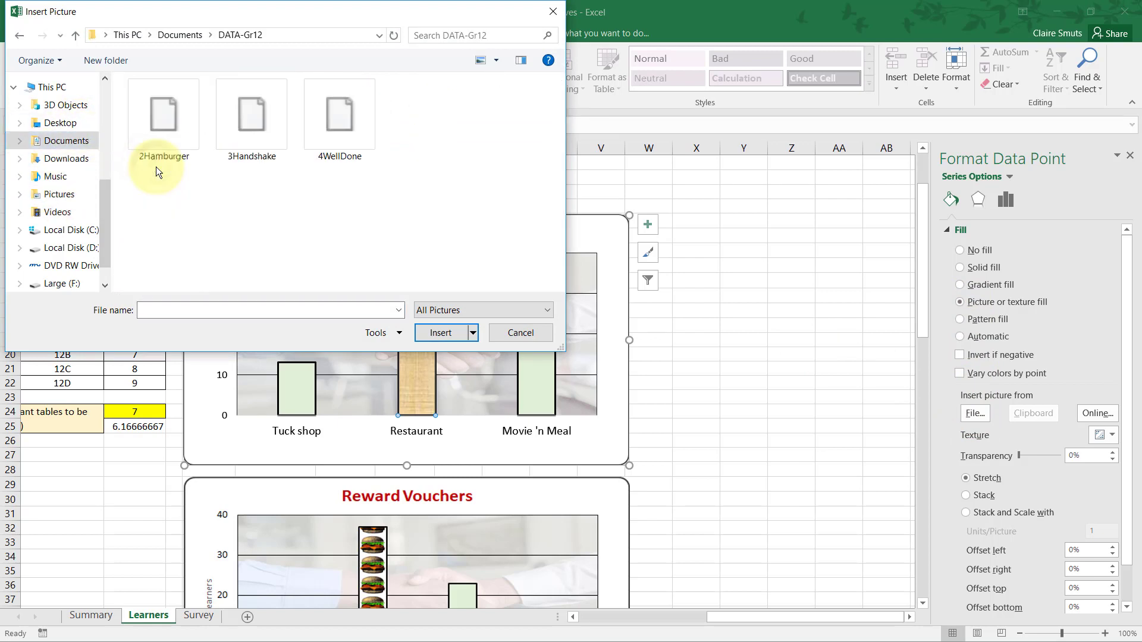
click(176, 140)
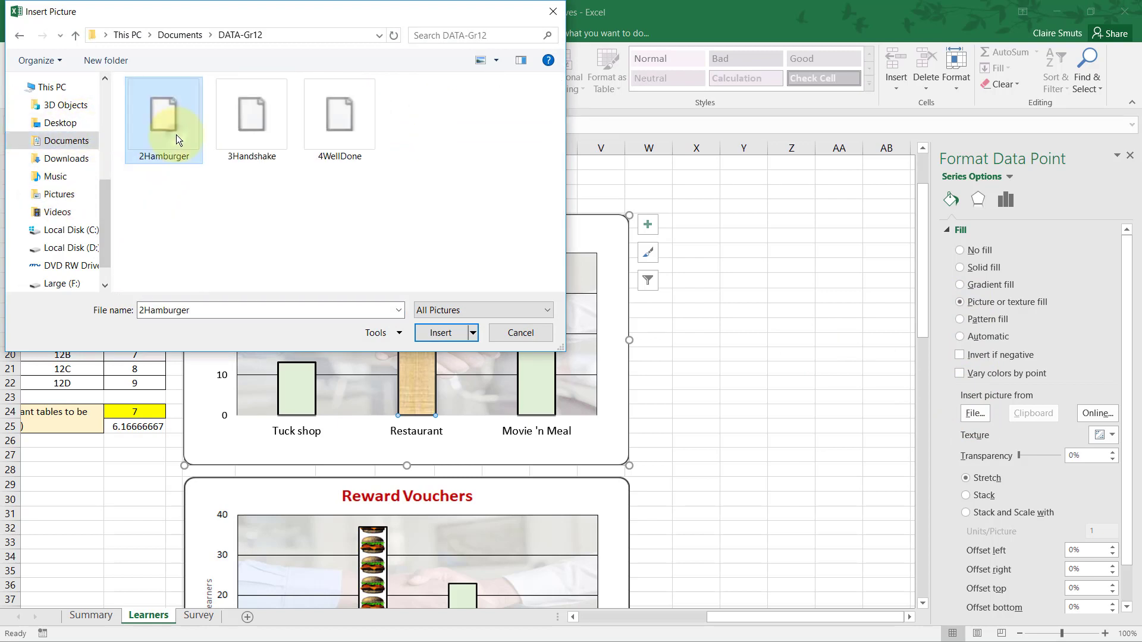
click(446, 335)
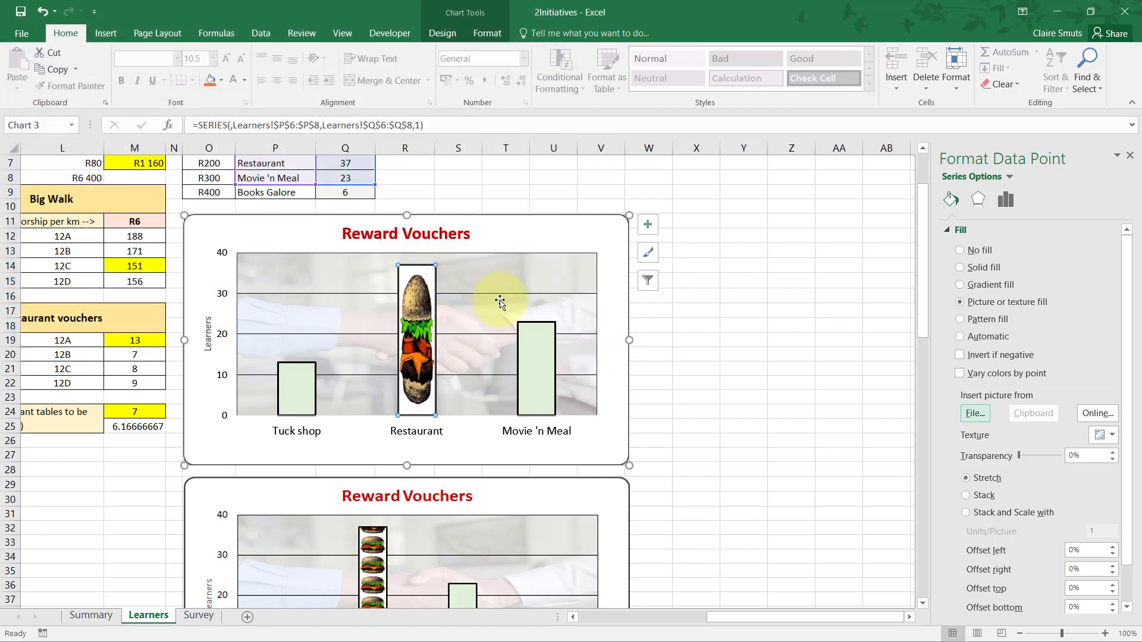
Stack and scale the Restaurant column's hamburger picture at 5 units per picture, using the lower chart as reference.
scroll(675, 368, down, 2)
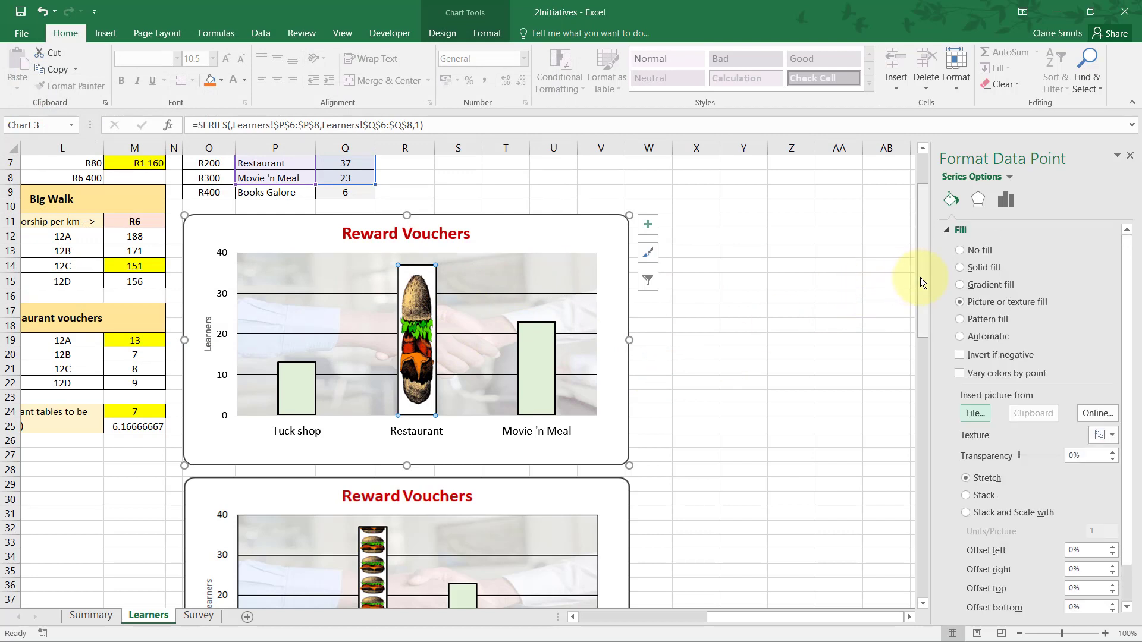
drag(920, 277, 912, 315)
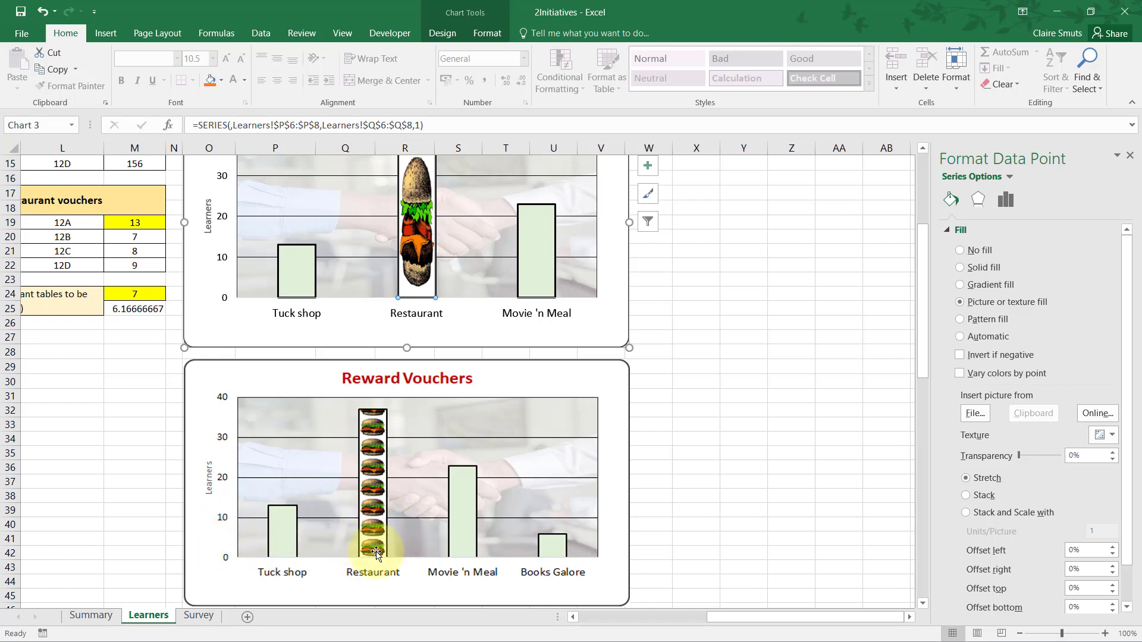
drag(922, 339, 930, 291)
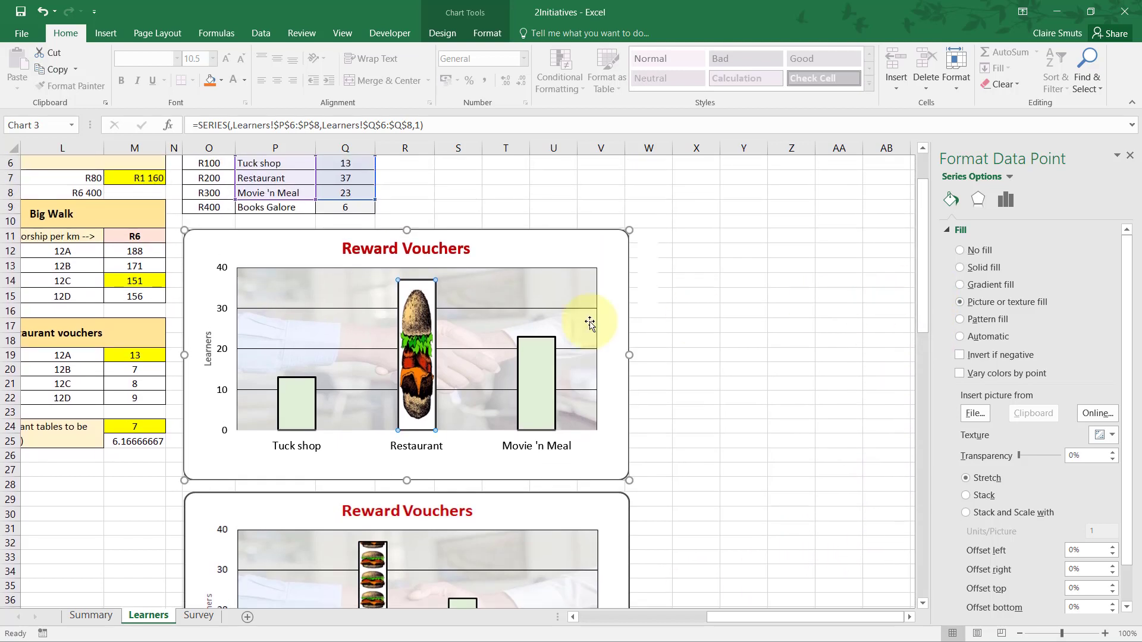
click(965, 496)
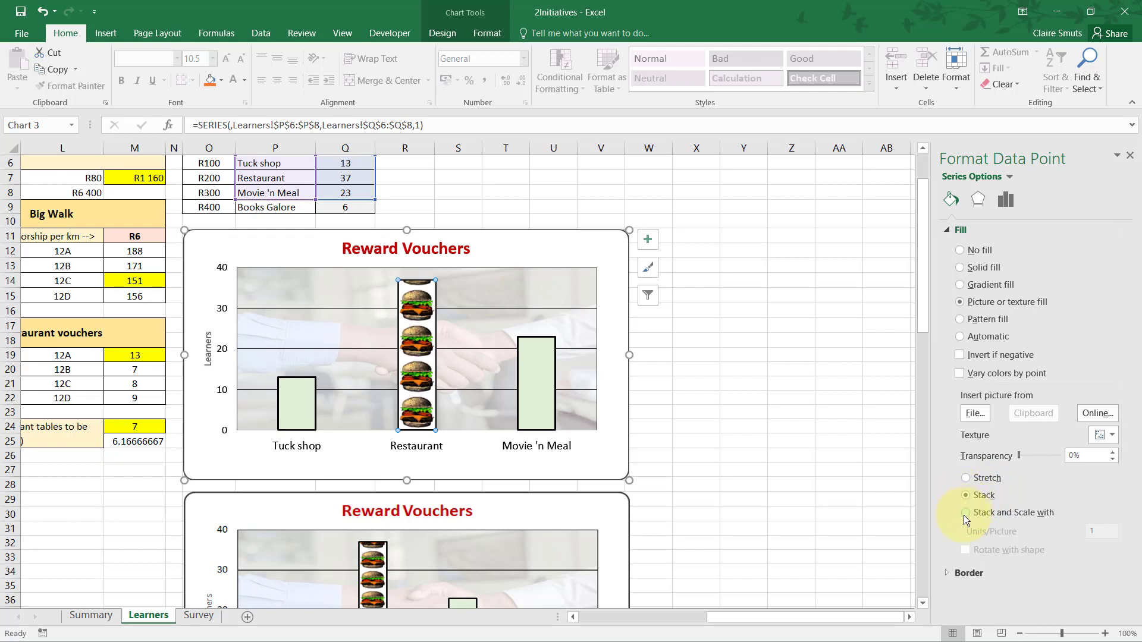
click(965, 513)
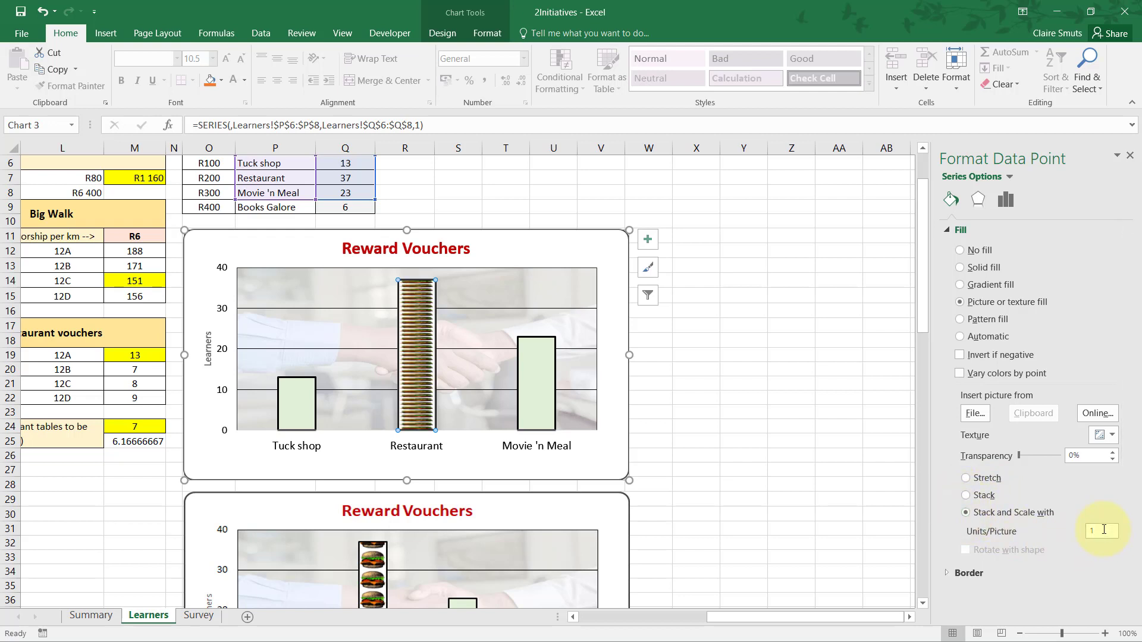
drag(1103, 533, 1078, 540)
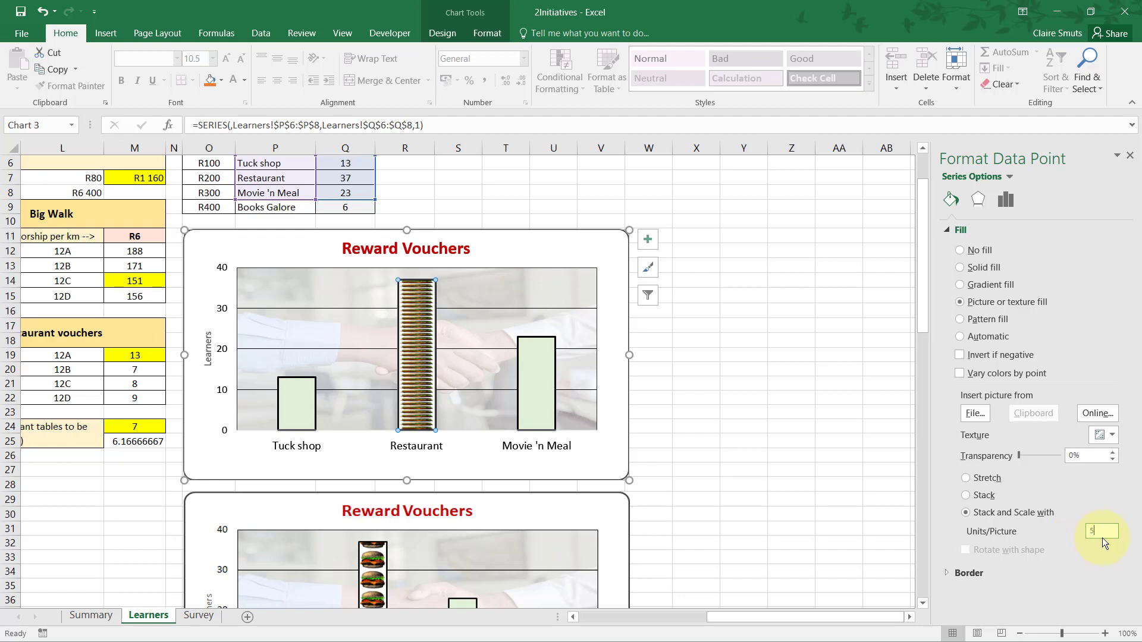
key(Tab)
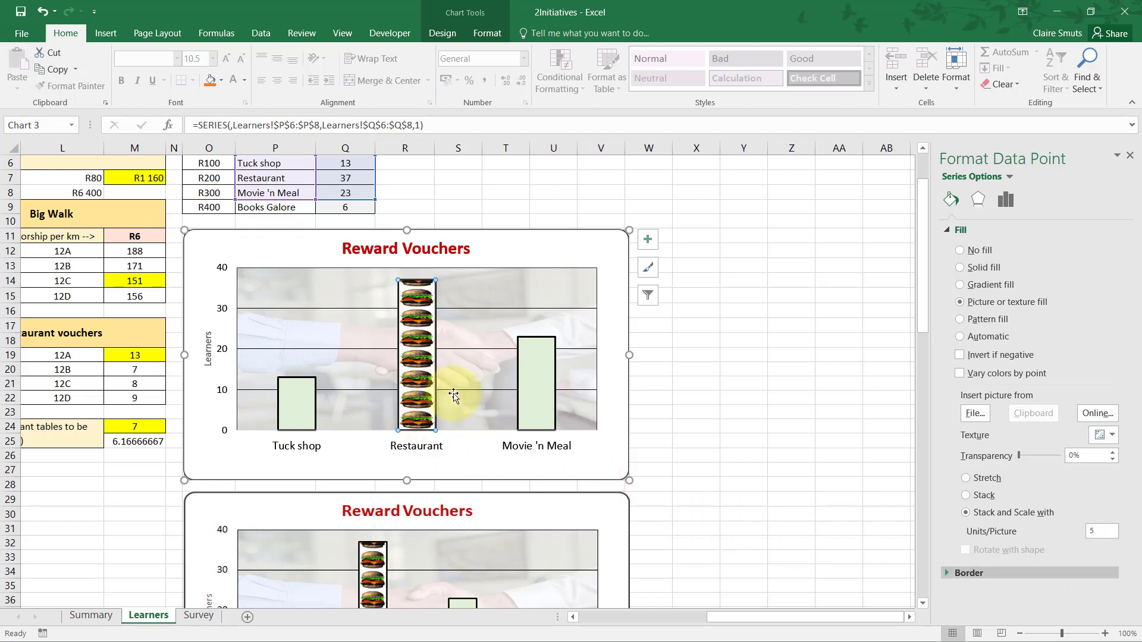
drag(923, 303, 923, 316)
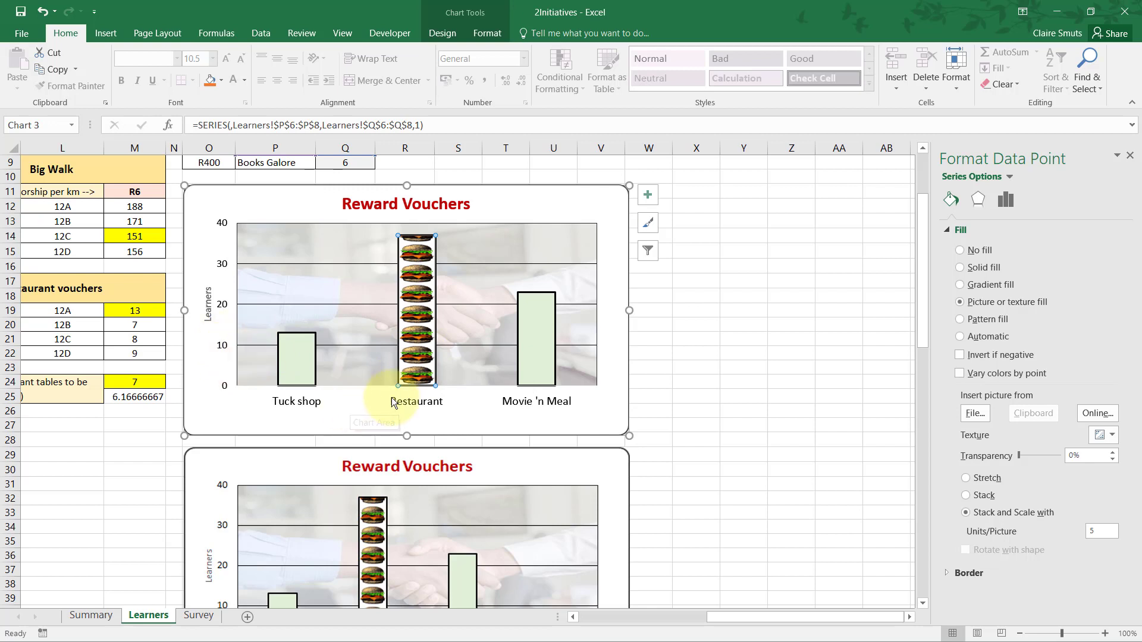
Check question 2.11's Books Galore requirement in the Acrobat Reader PDF and extend the upper Excel chart's data range to P6:Q9.
key(alt+Tab)
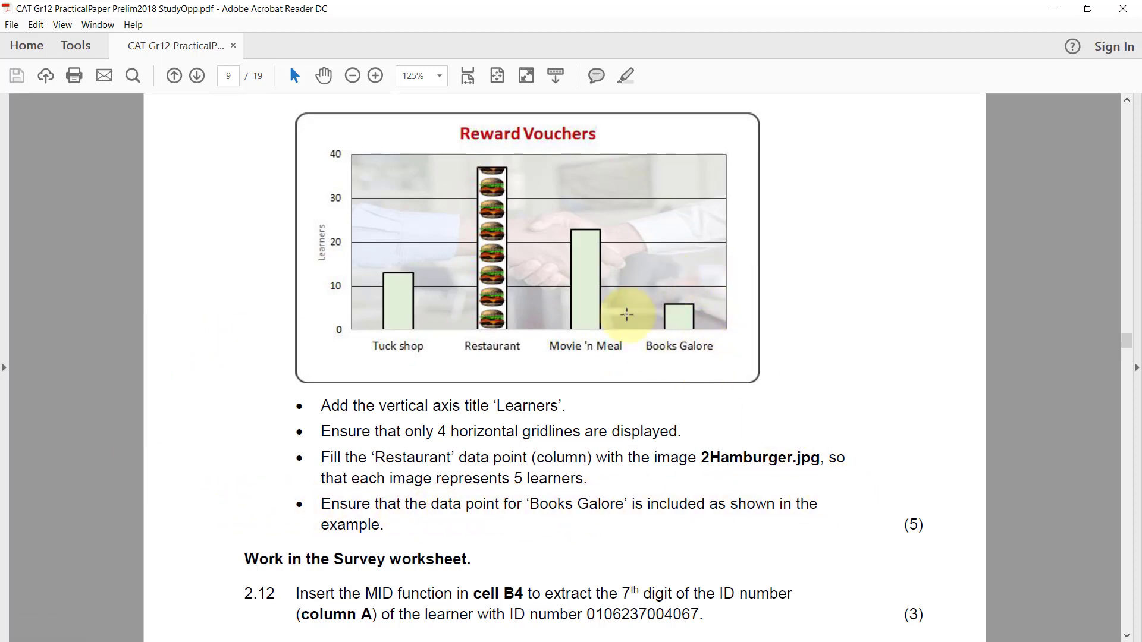
key(alt+Tab)
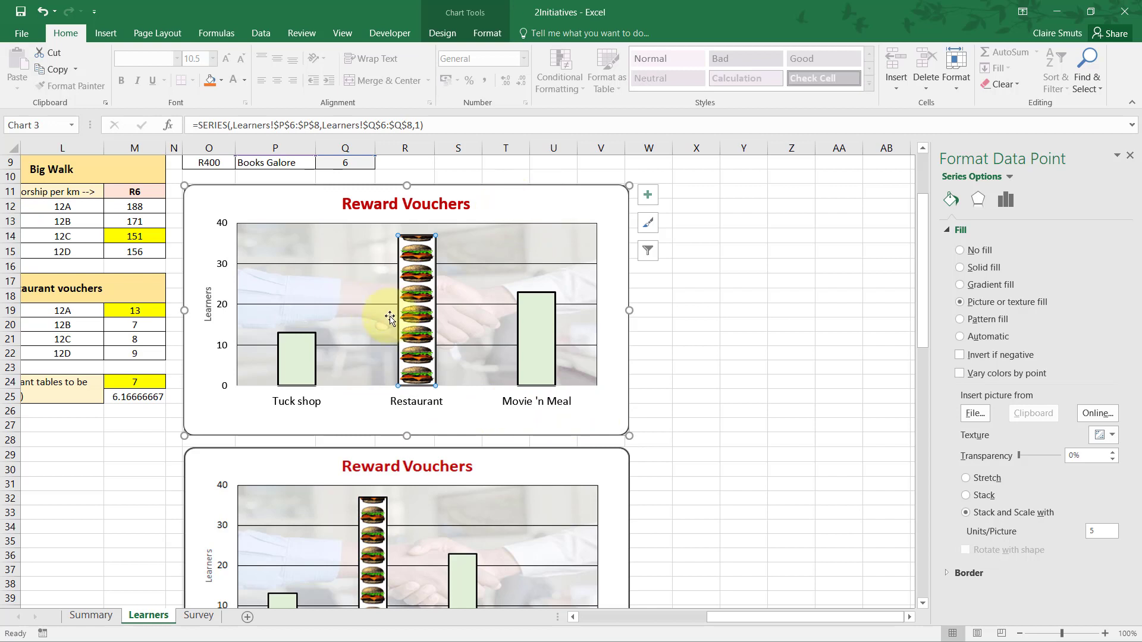
click(521, 189)
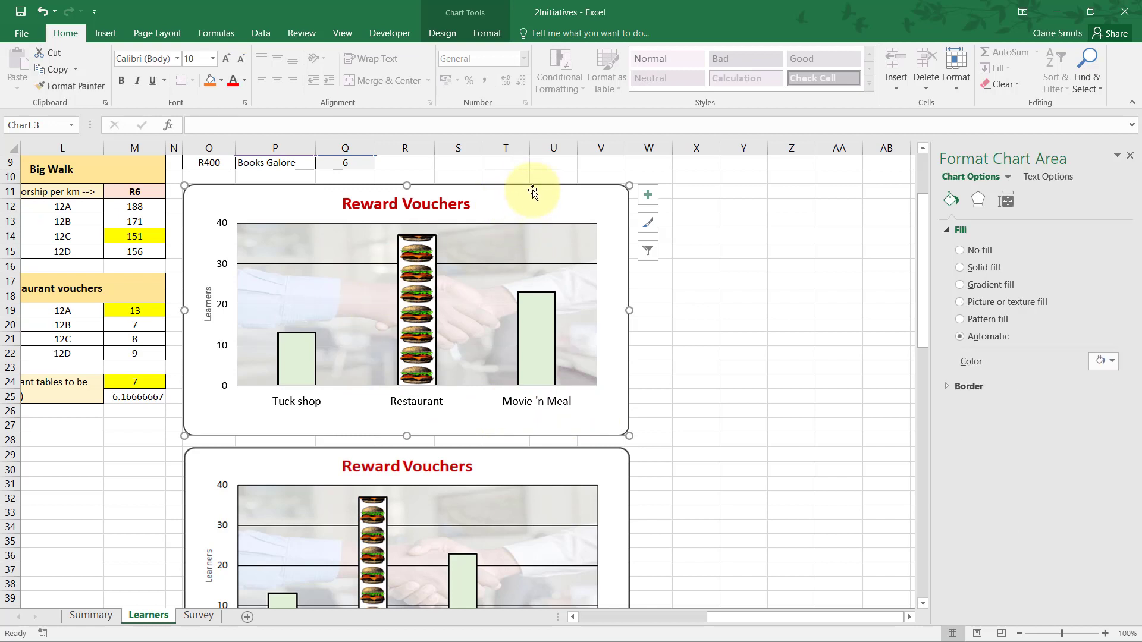
scroll(654, 291, up, 2)
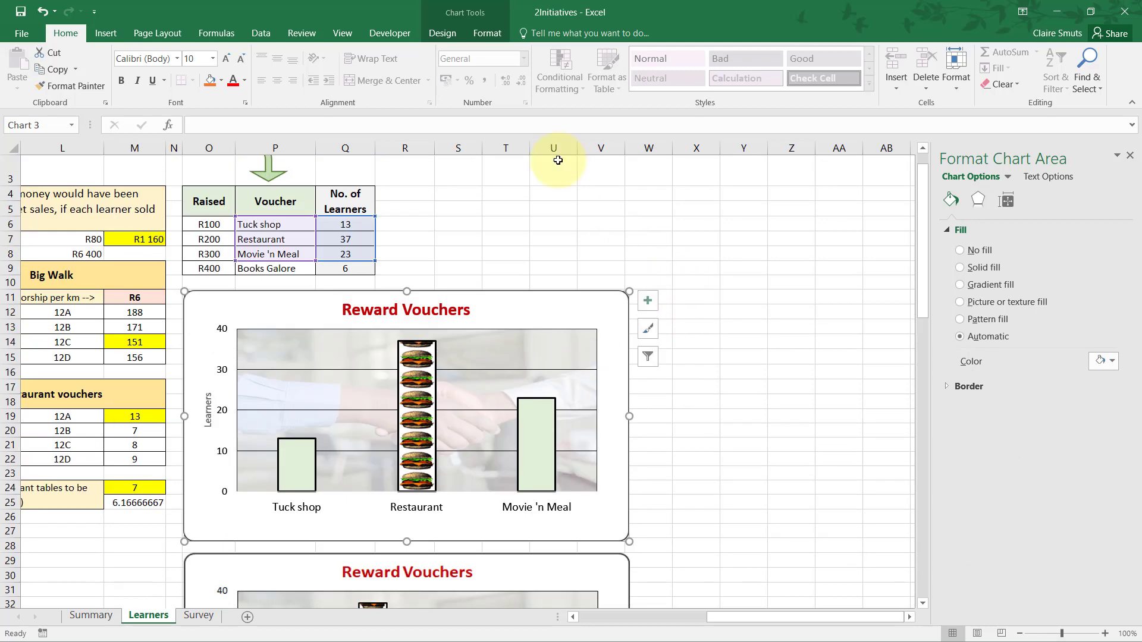
click(448, 37)
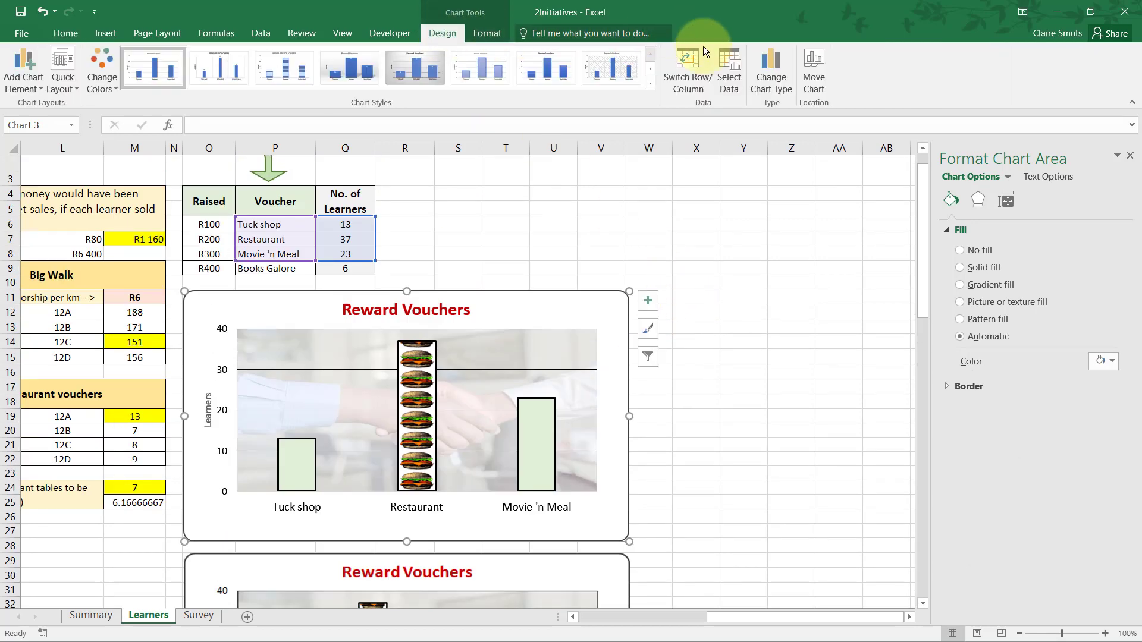
click(732, 84)
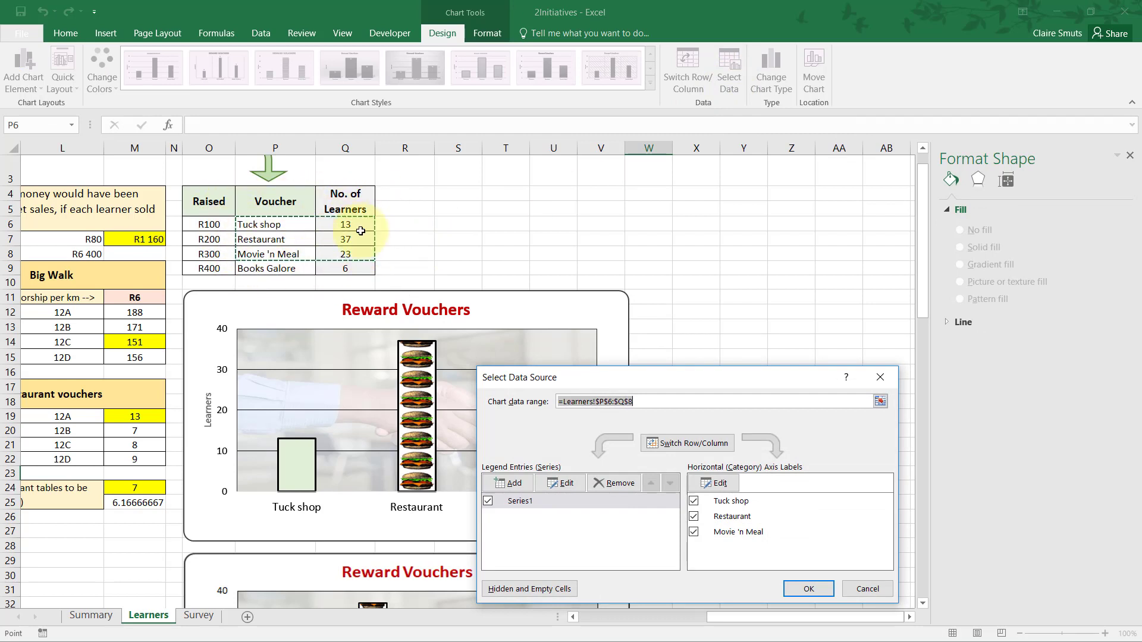
drag(261, 224, 339, 268)
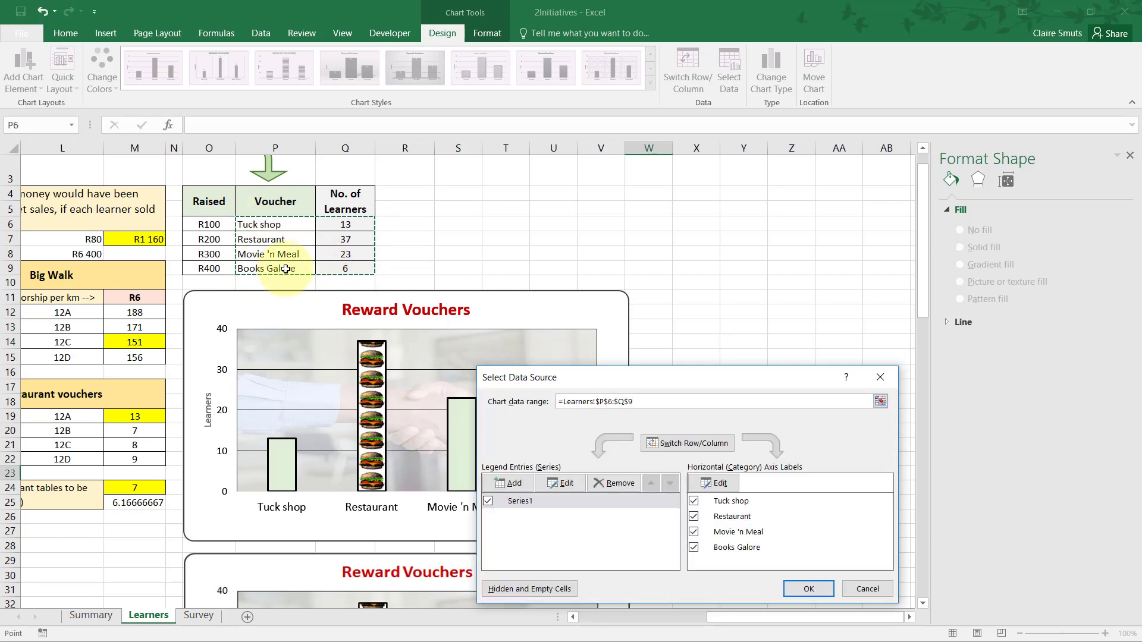
click(815, 584)
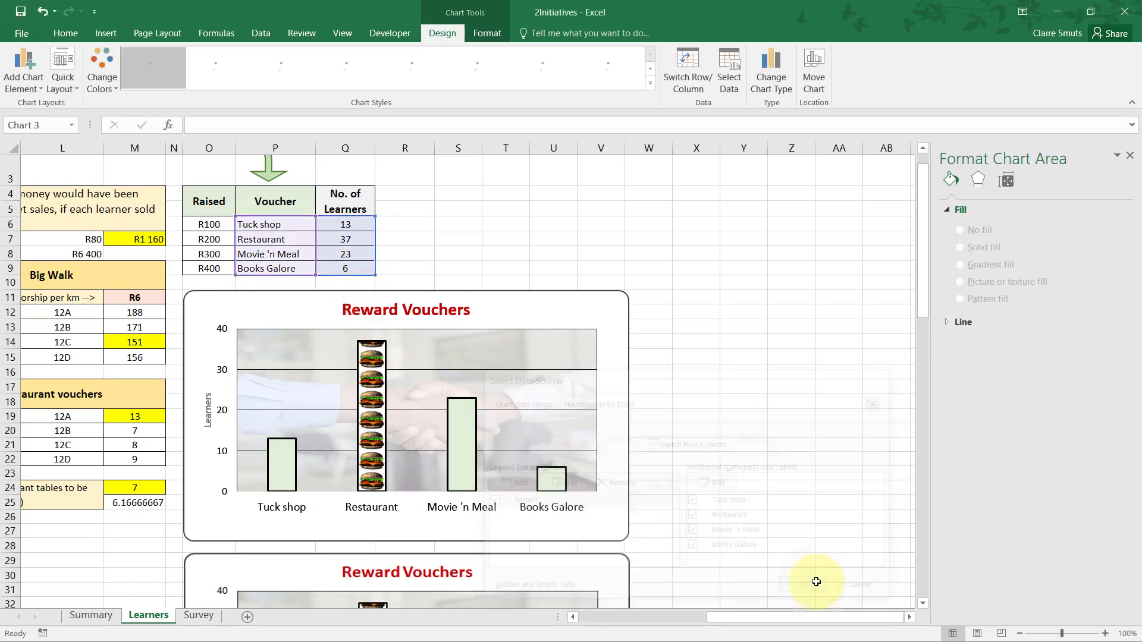
scroll(663, 498, down, 2)
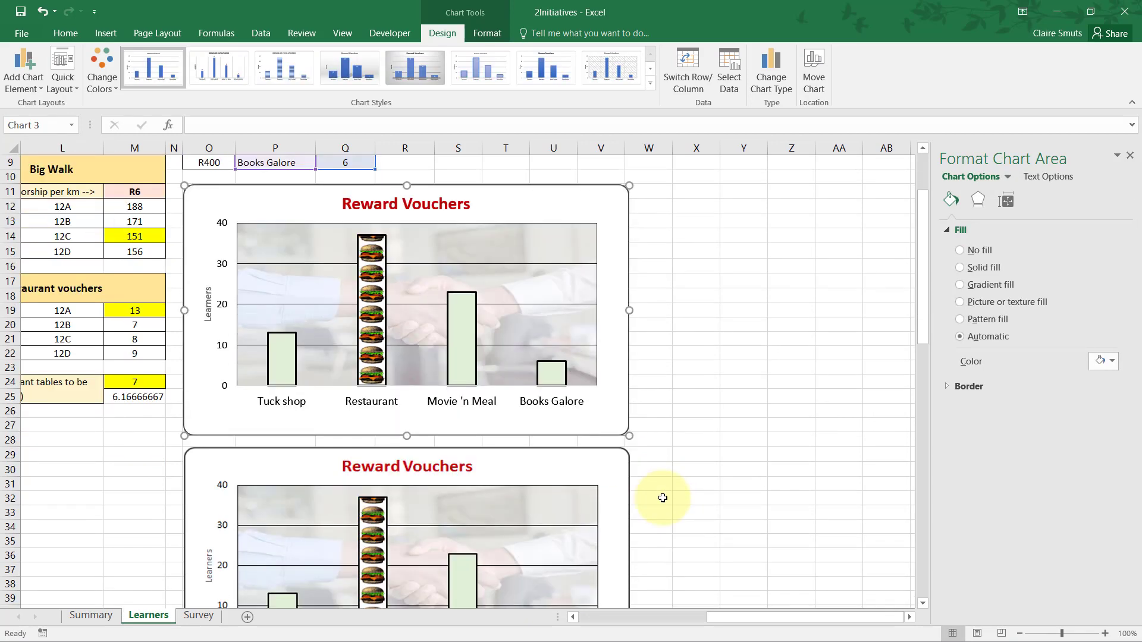
scroll(663, 498, down, 3)
scroll(663, 498, up, 3)
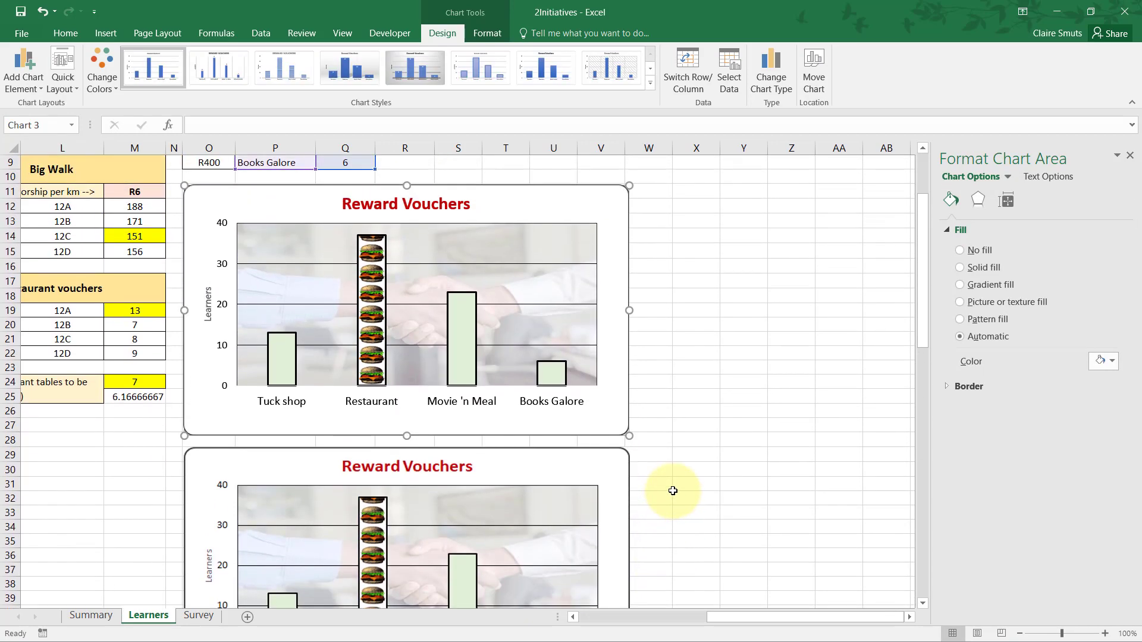
scroll(677, 489, down, 3)
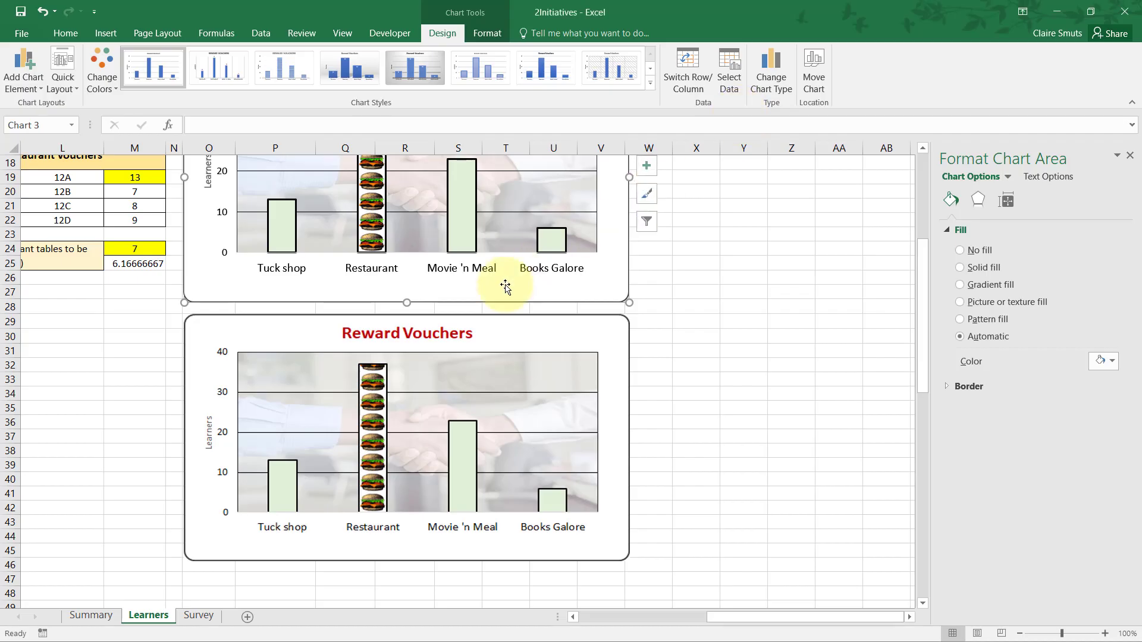
Open the Survey worksheet, read question 2.12 in the Acrobat Reader PDF, and examine cells A4 and B4 back in Excel.
click(189, 615)
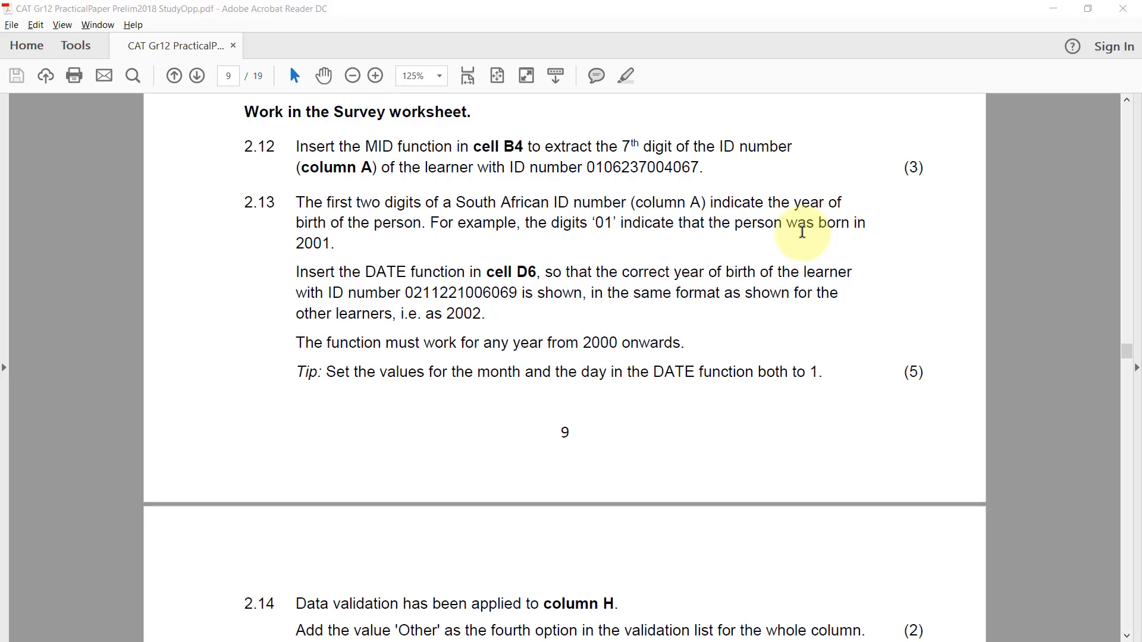
key(alt+Tab)
click(154, 237)
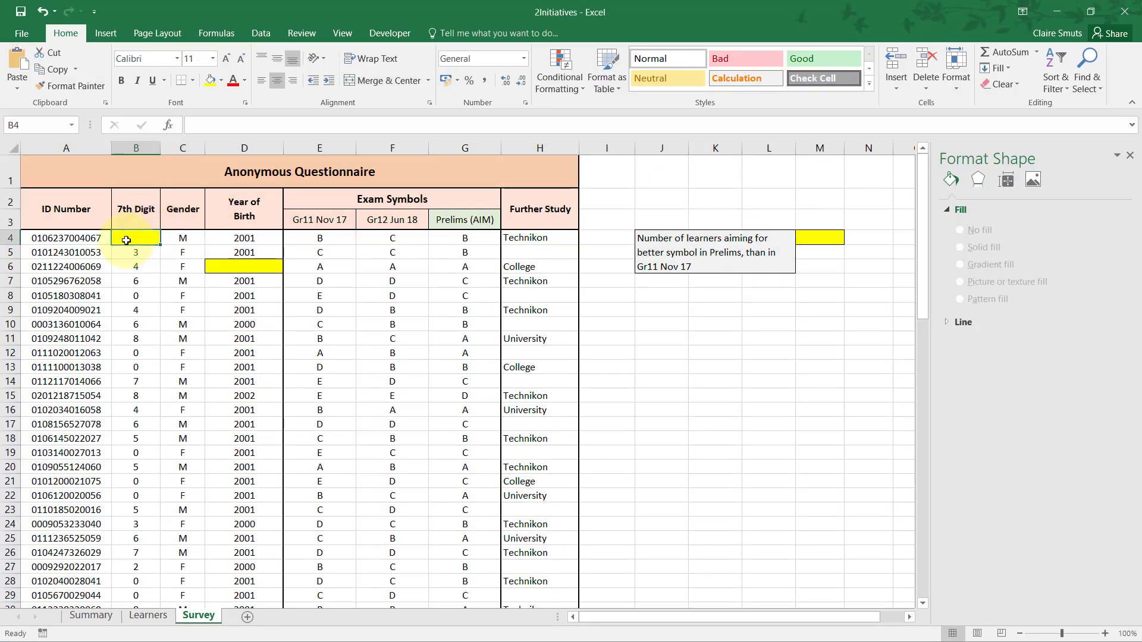
click(28, 236)
click(135, 239)
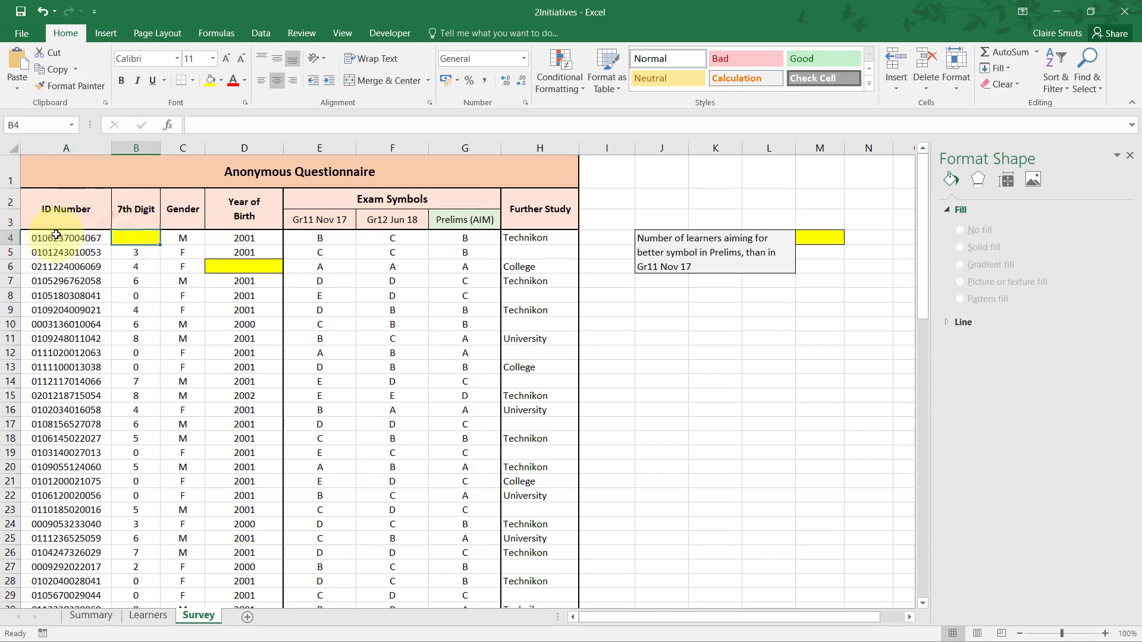
click(61, 237)
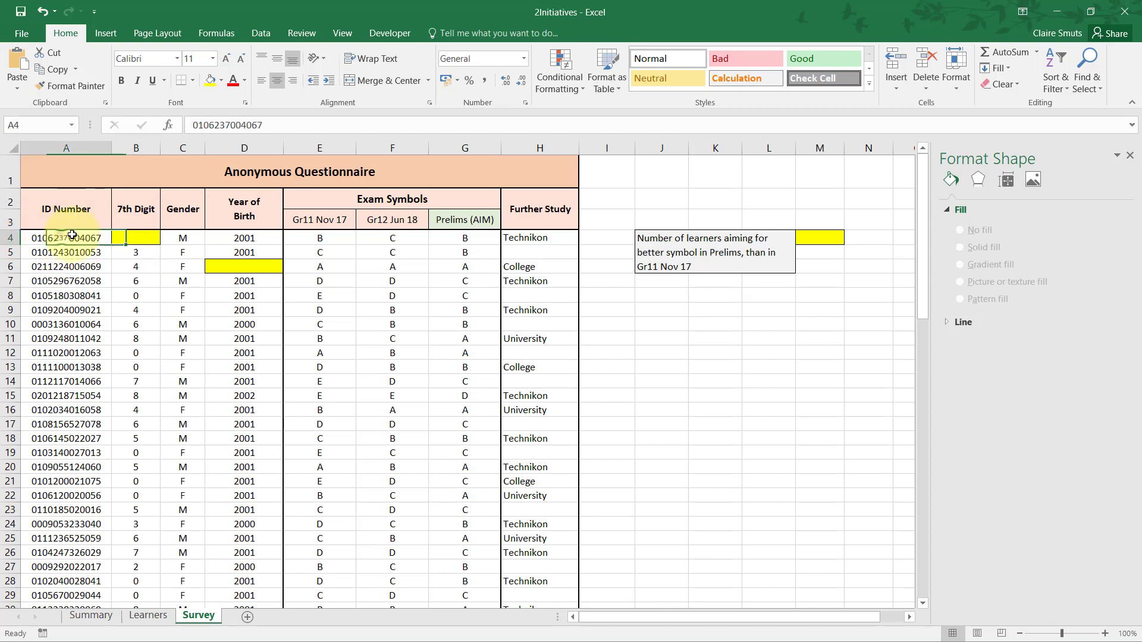
Insert a MID function in cell B4 that extracts 1 character from the ID number in A4, starting at character 7.
click(134, 241)
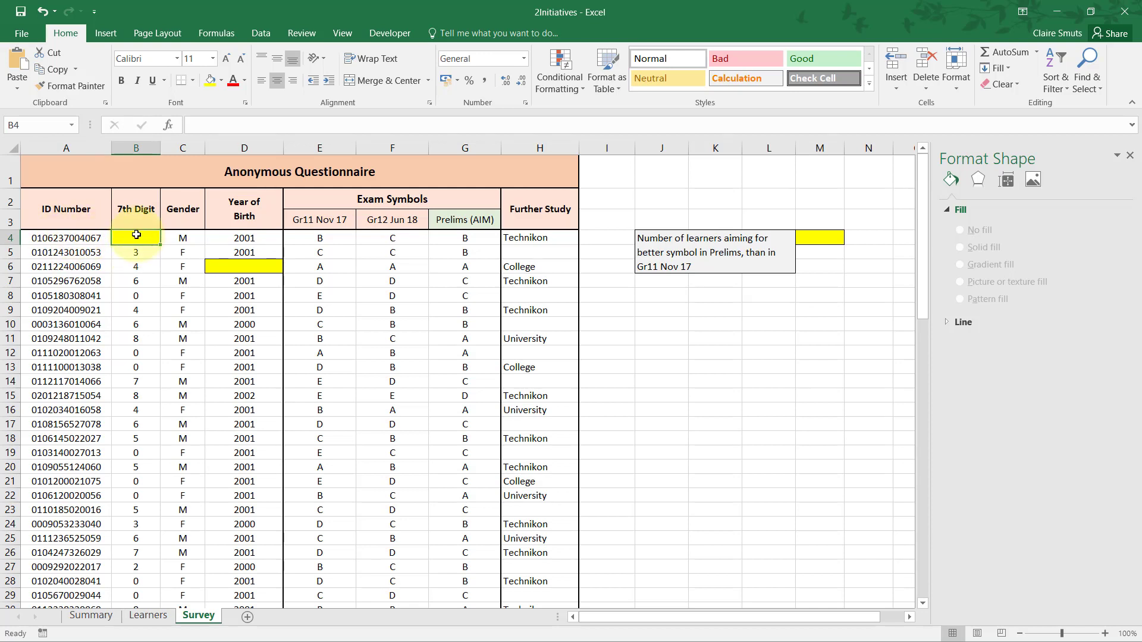
text(=mid)
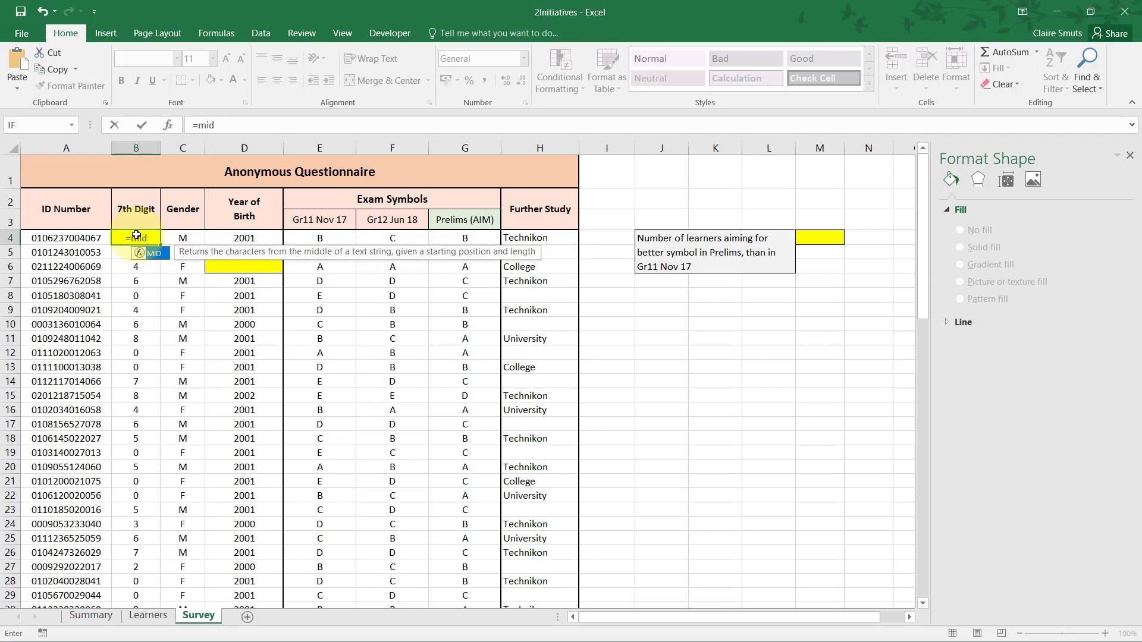
key(Tab)
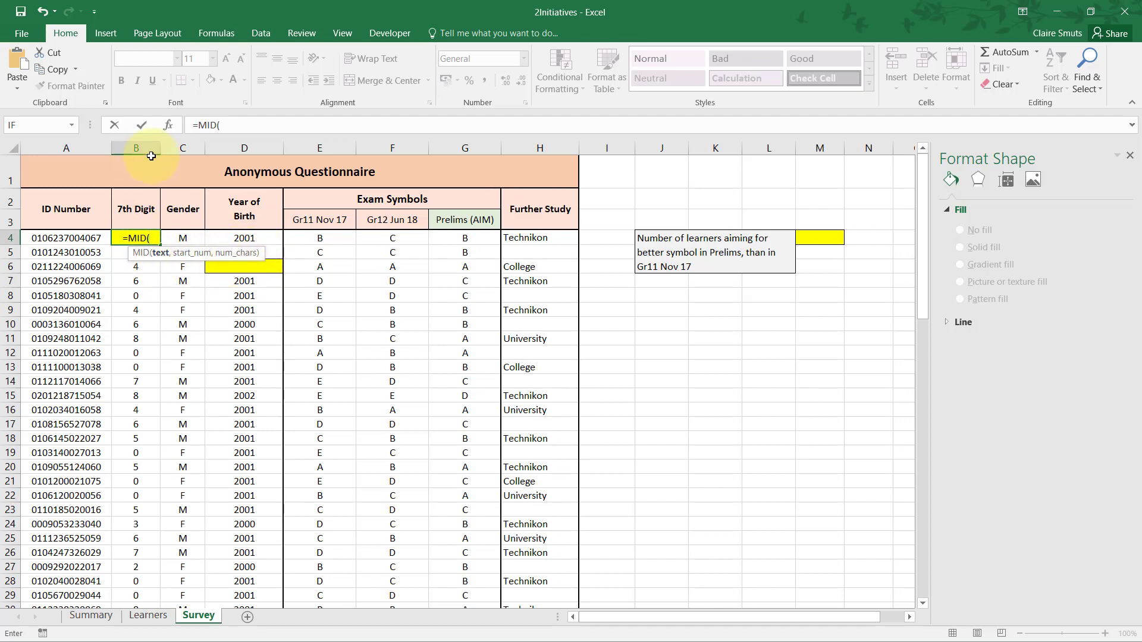
click(170, 125)
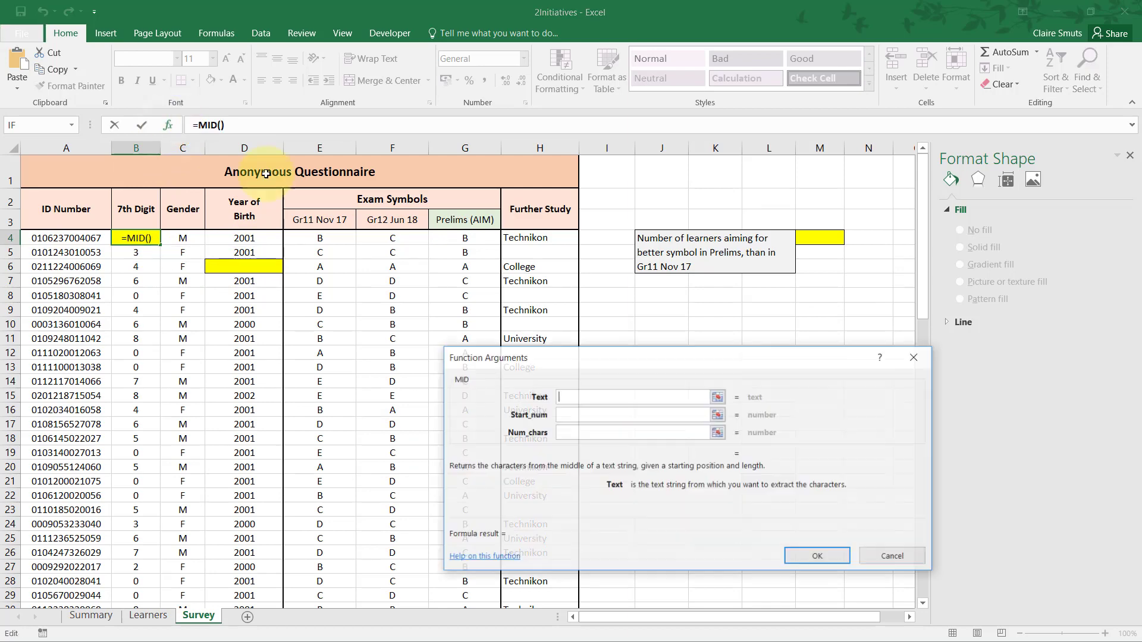
drag(746, 350, 484, 331)
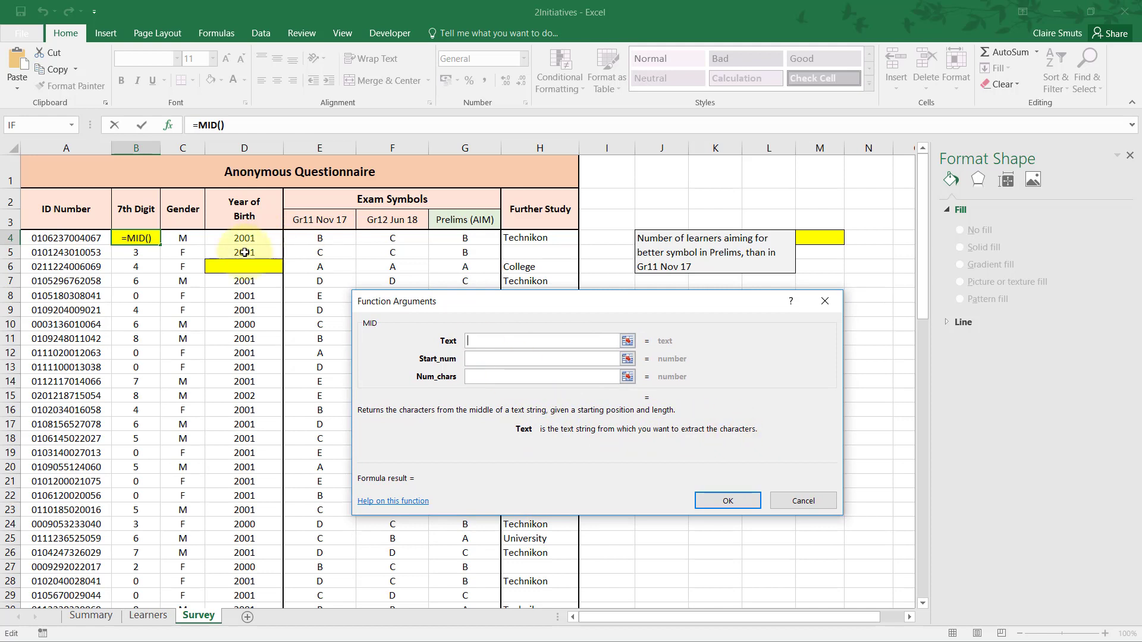
click(48, 239)
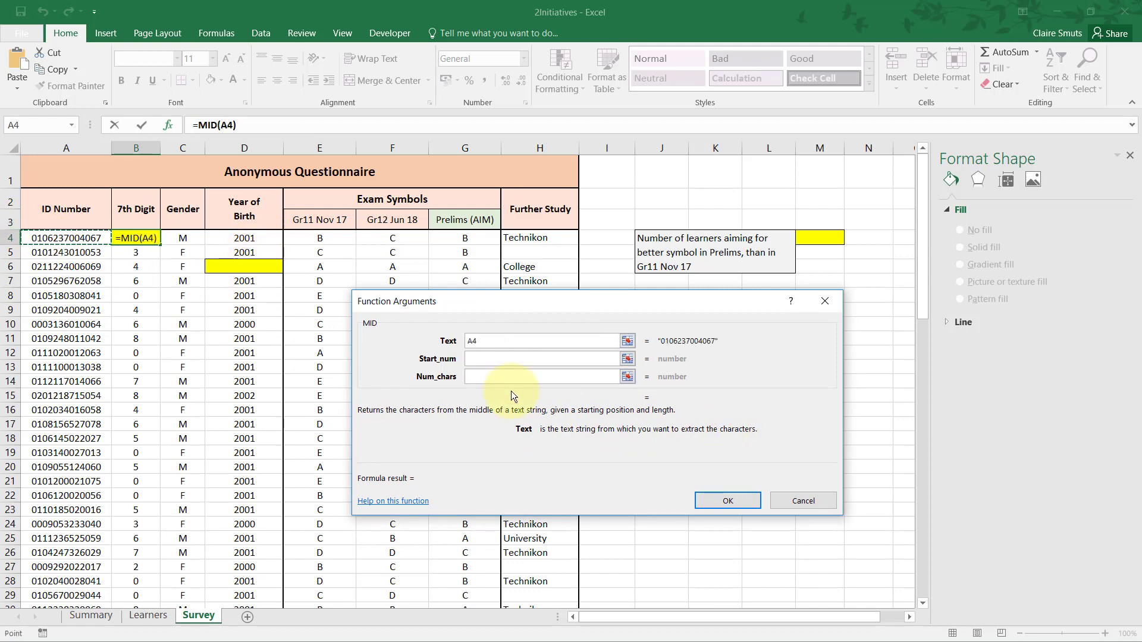
click(473, 358)
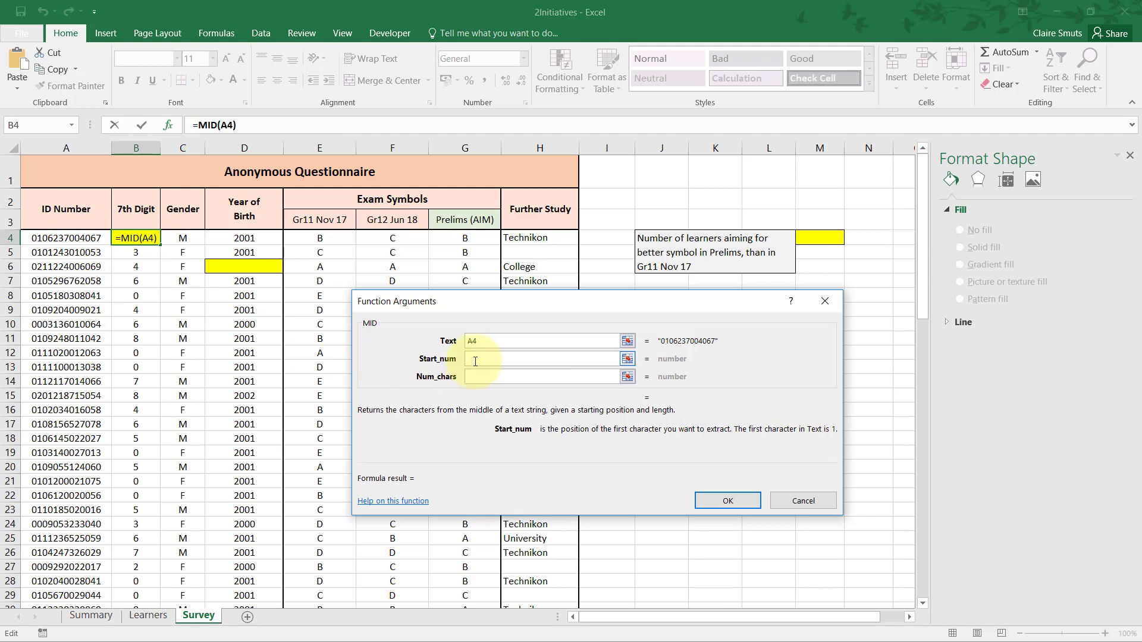
text(7)
key(Tab)
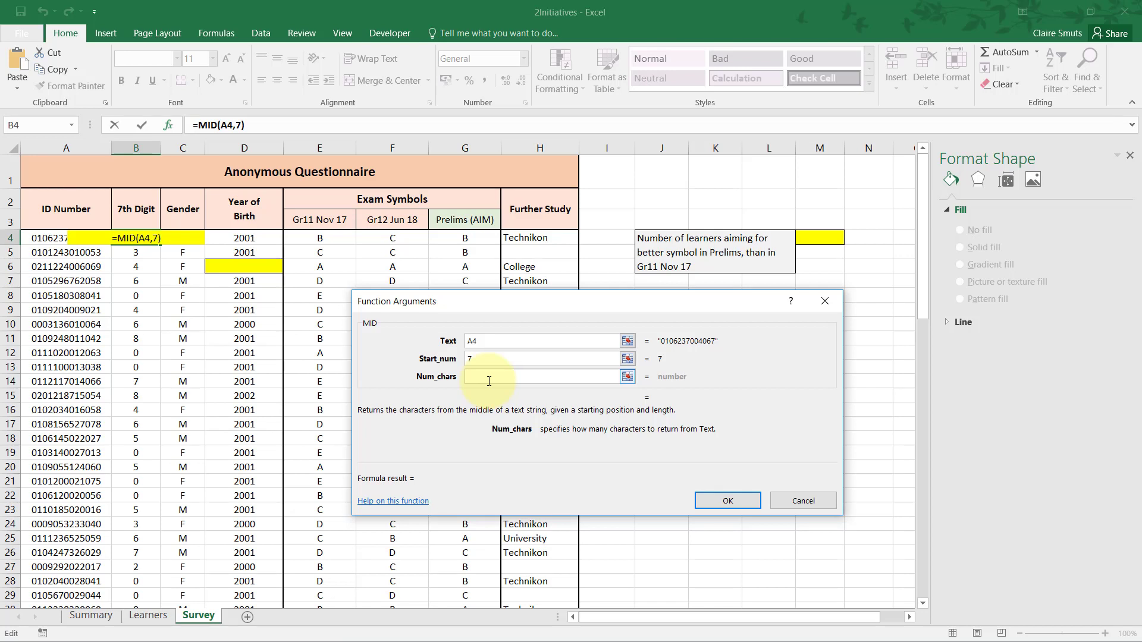
text(1)
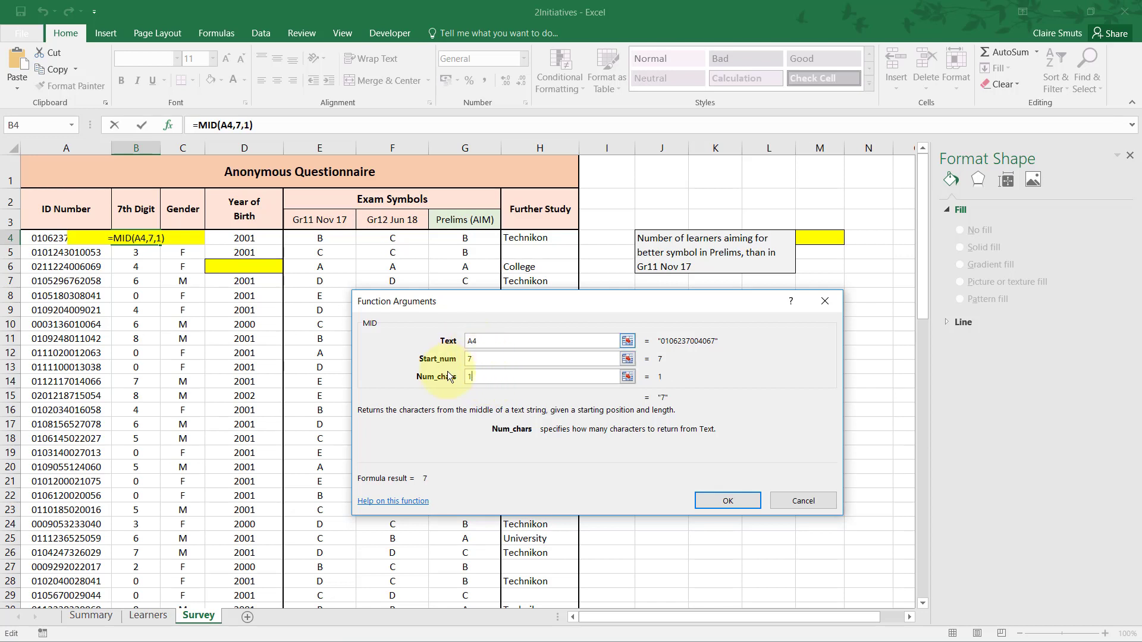
click(726, 501)
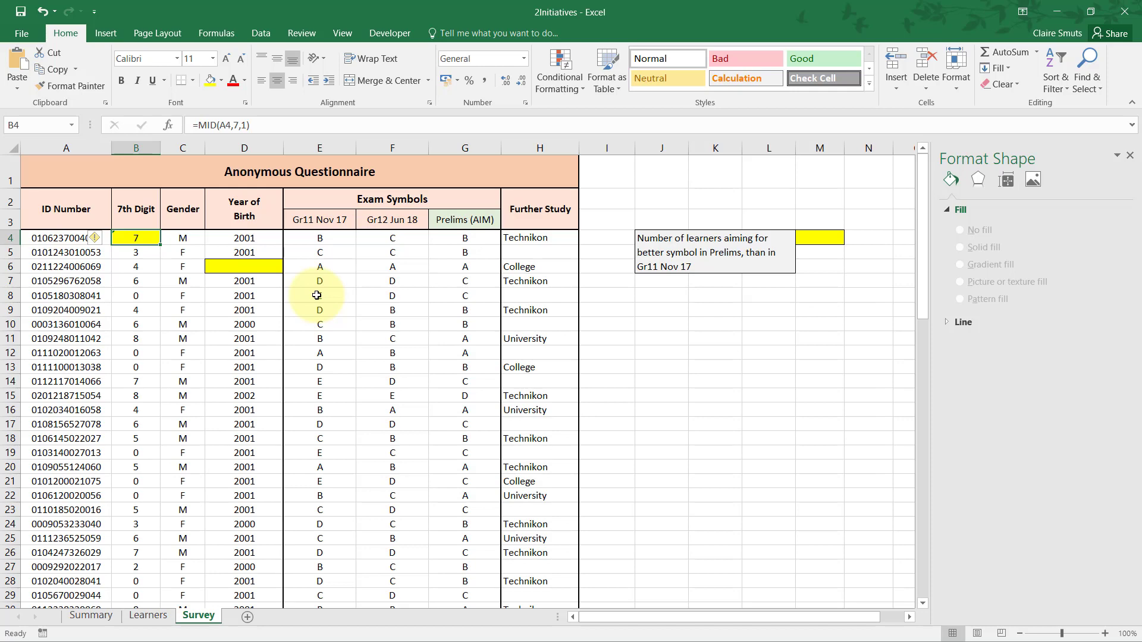
Read question 2.13 in the Acrobat Reader PDF and examine the ID numbers in column A and cell D6 back in Excel.
key(alt+Tab)
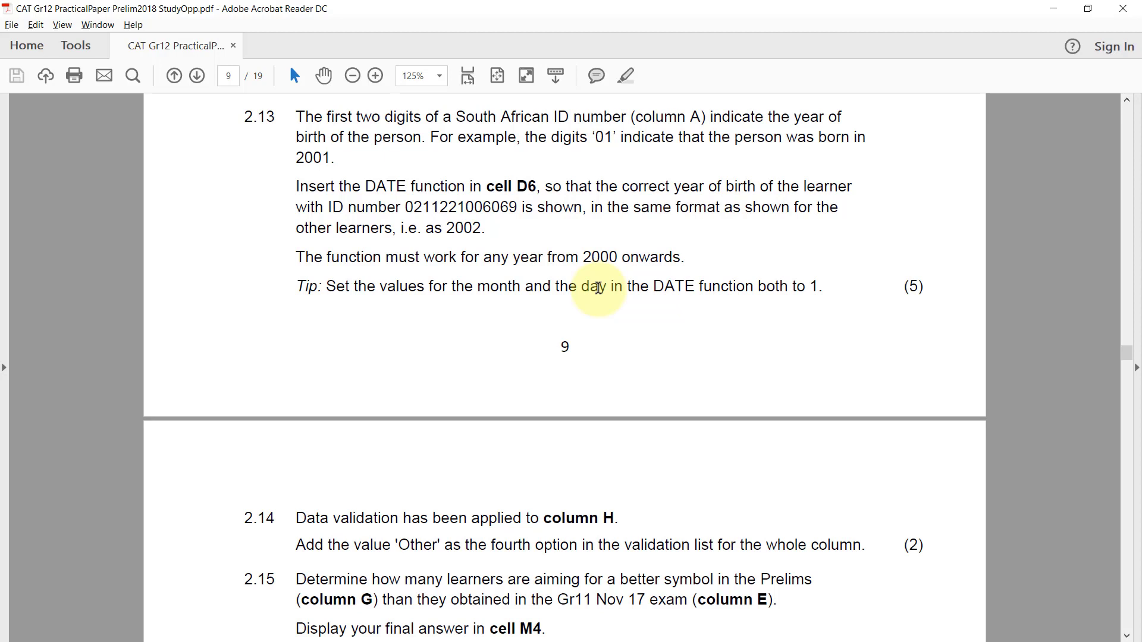
key(alt+Tab)
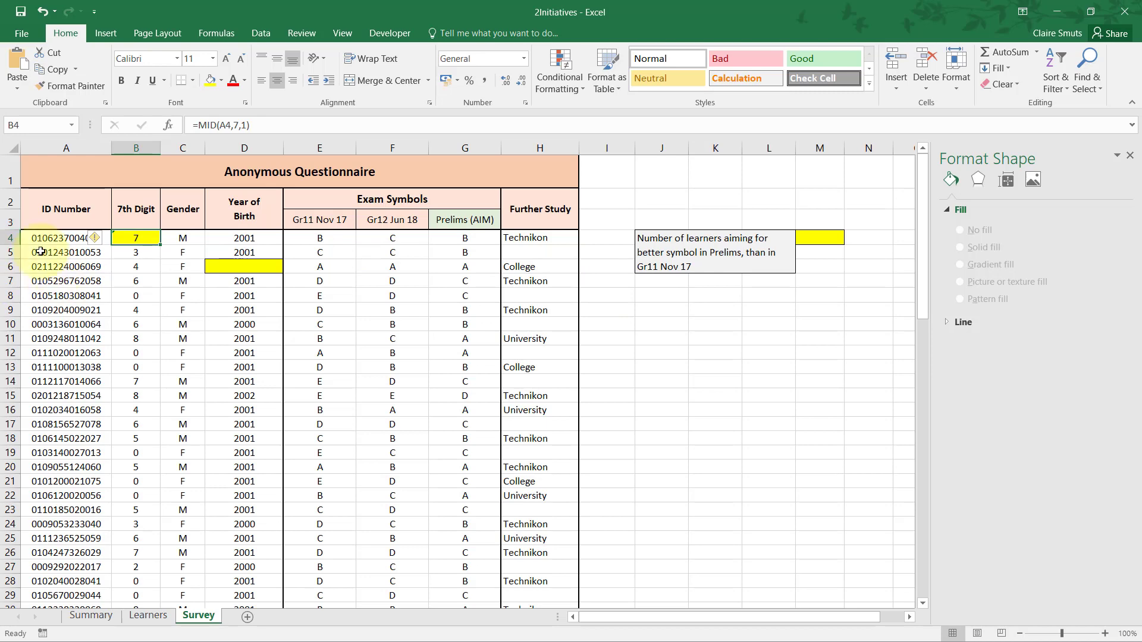
drag(48, 237, 43, 479)
scroll(43, 424, down, 4)
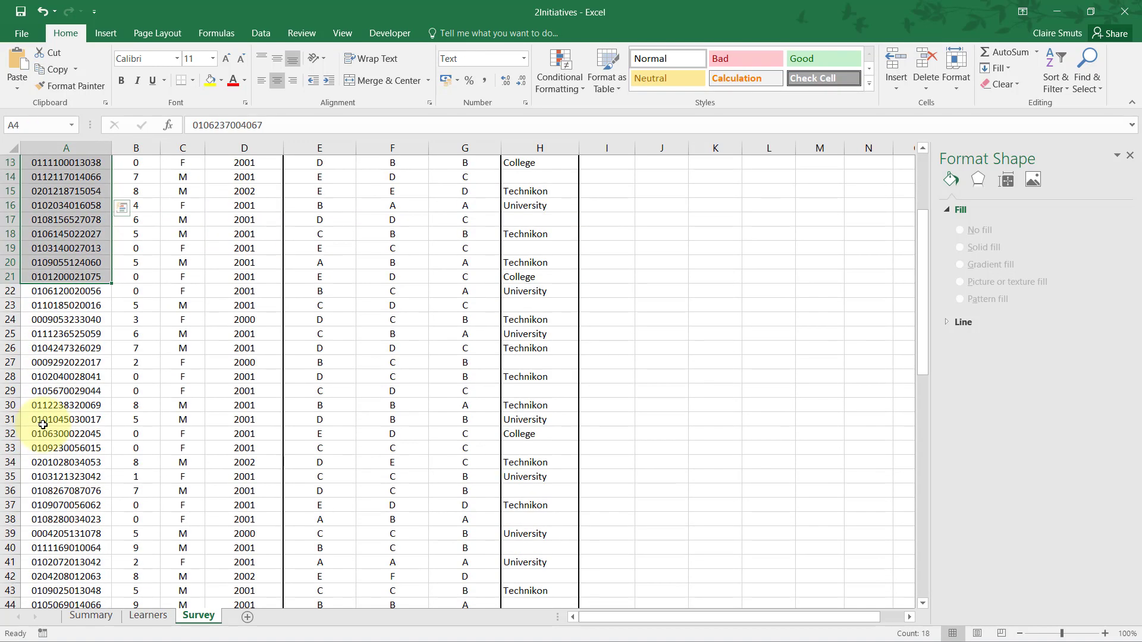
scroll(43, 424, down, 12)
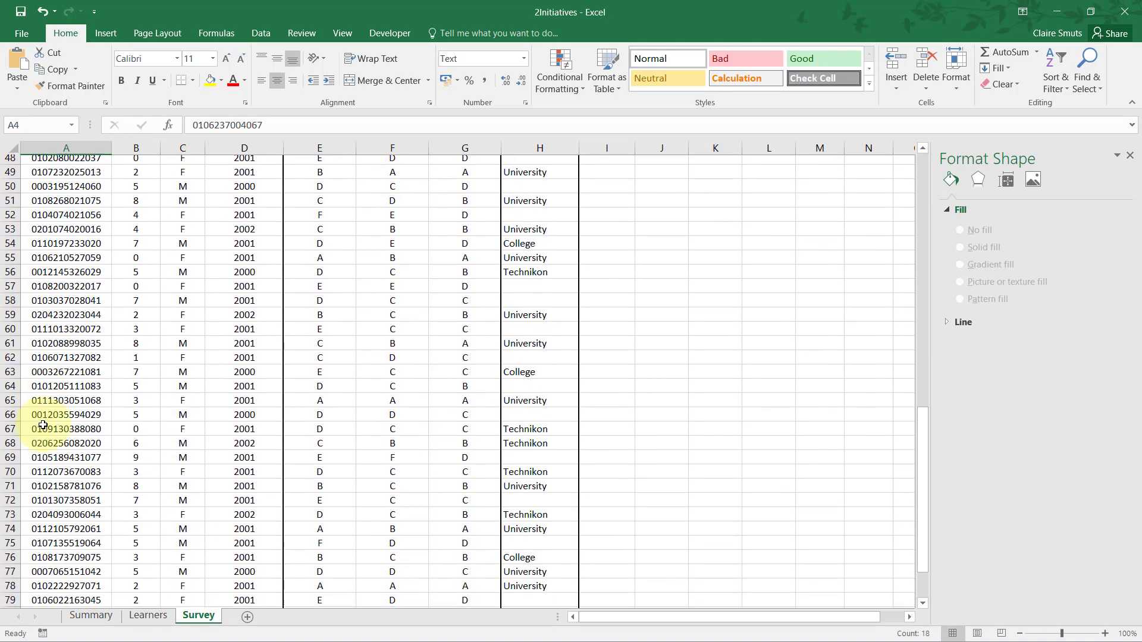
scroll(43, 424, down, 4)
scroll(43, 424, up, 14)
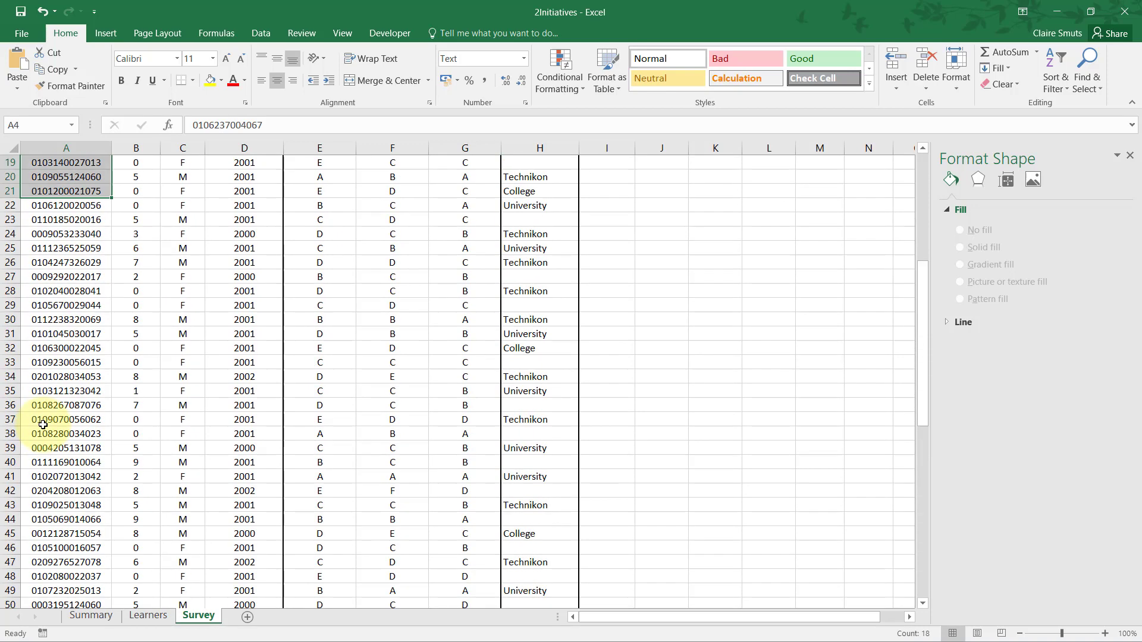
scroll(43, 424, up, 6)
click(52, 241)
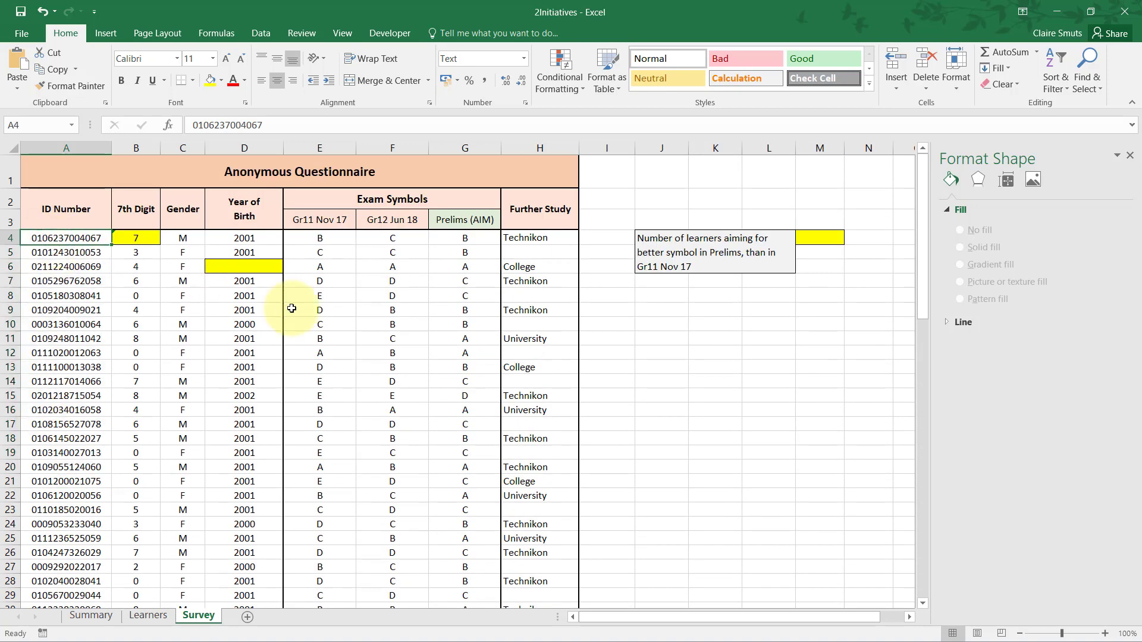
key(alt+Tab)
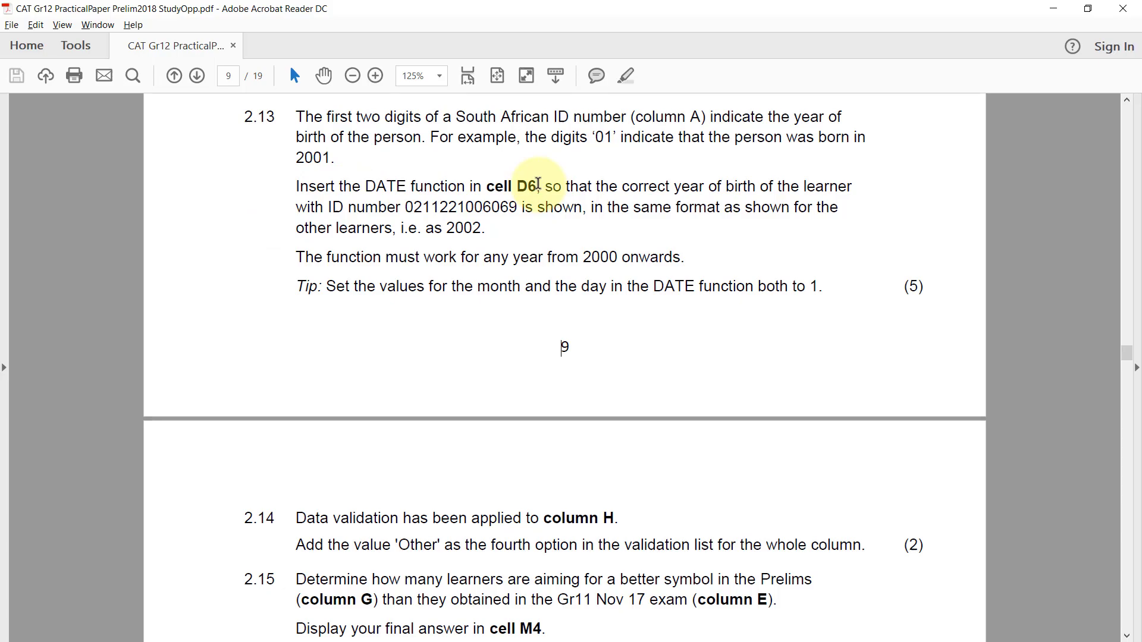
key(alt+Tab)
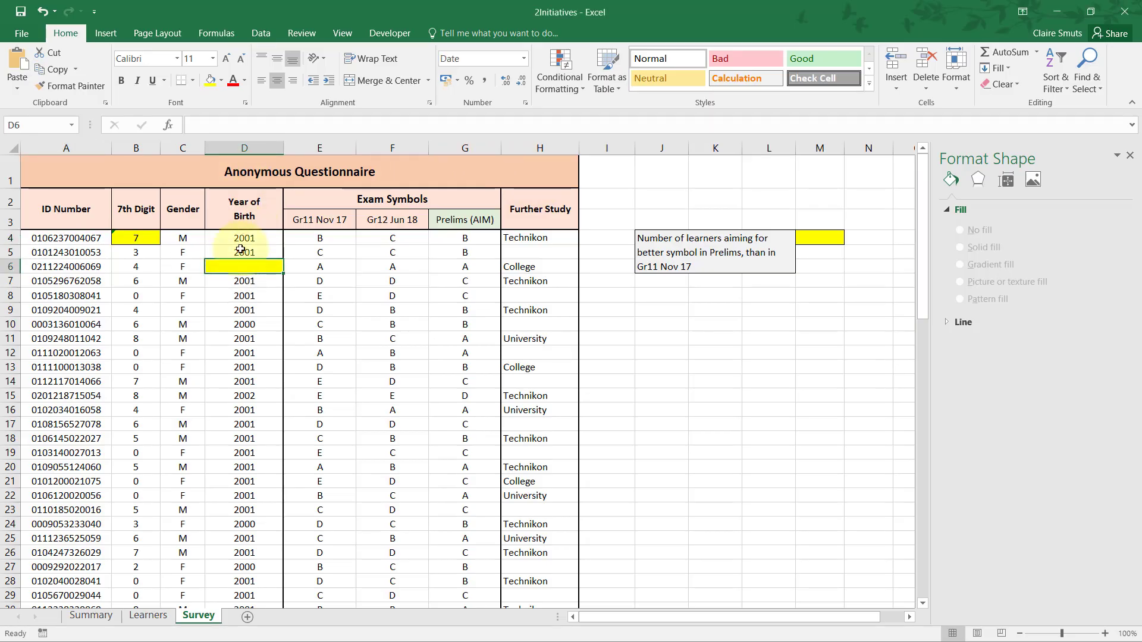
key(alt+Tab)
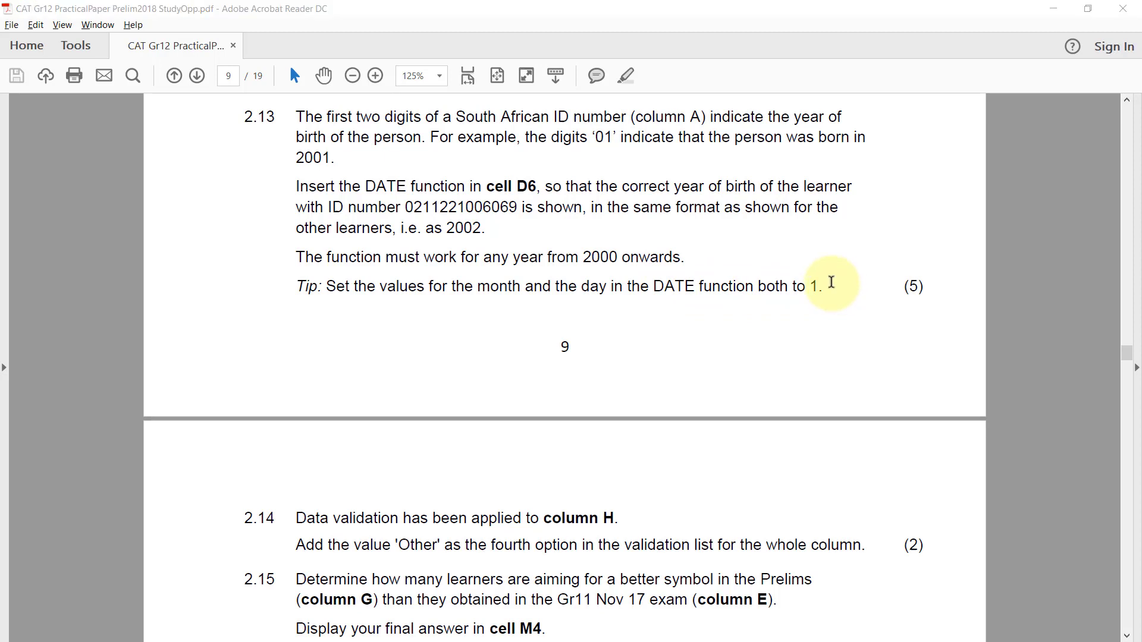
key(alt+Tab)
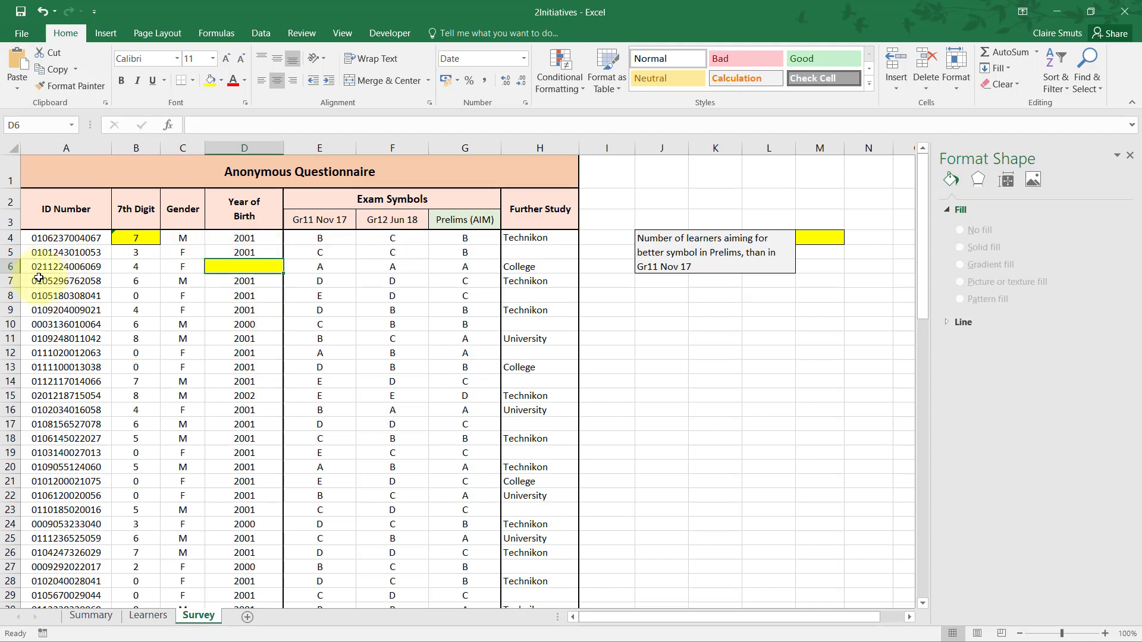
Enter =LEFT(A6,2) in helper cell I6 to extract the first two digits of the ID number in A6.
click(617, 265)
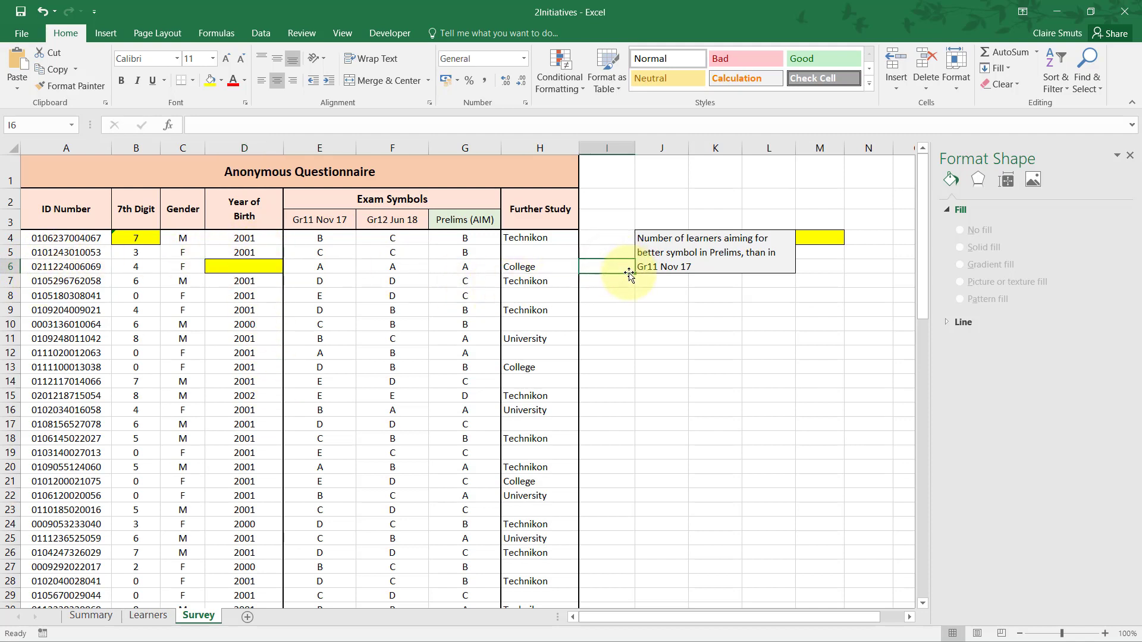
text(=left)
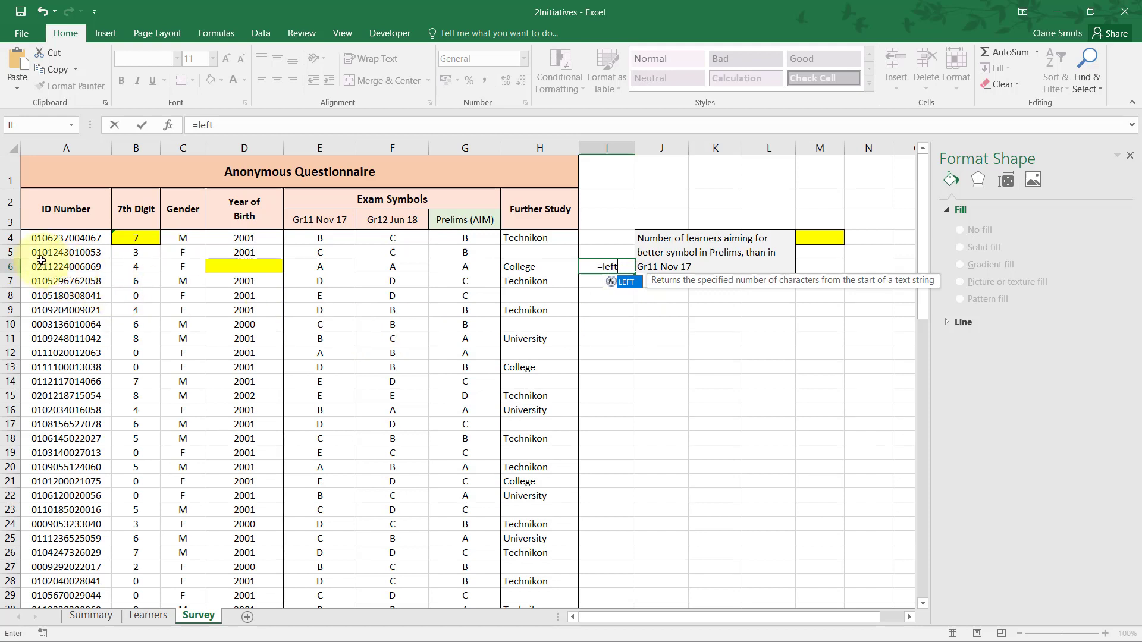
key(Tab)
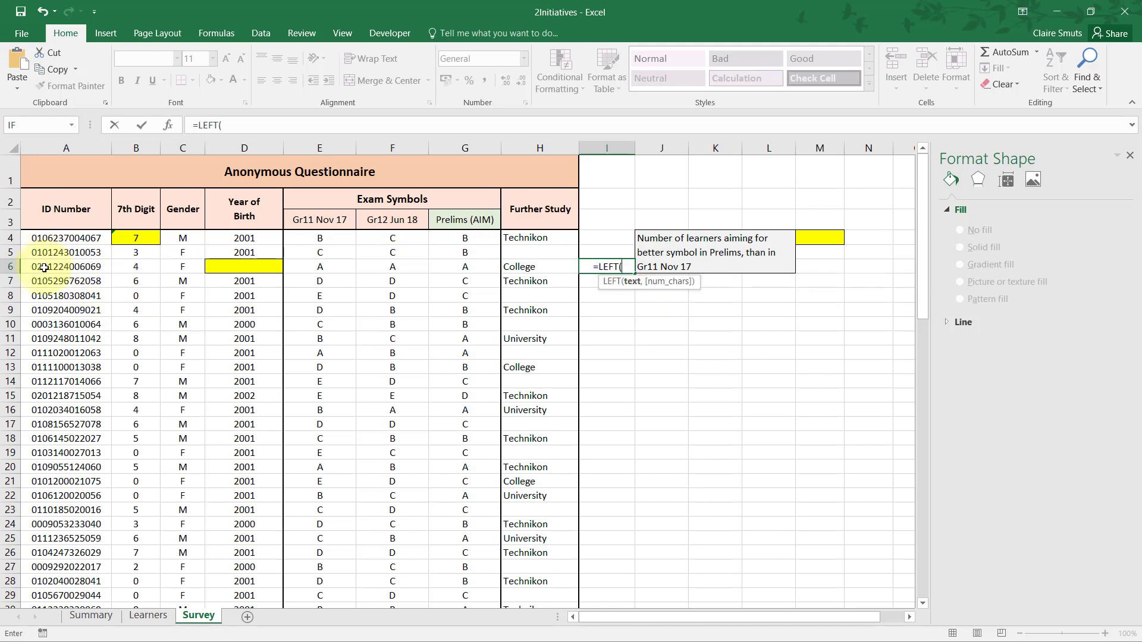
click(44, 270)
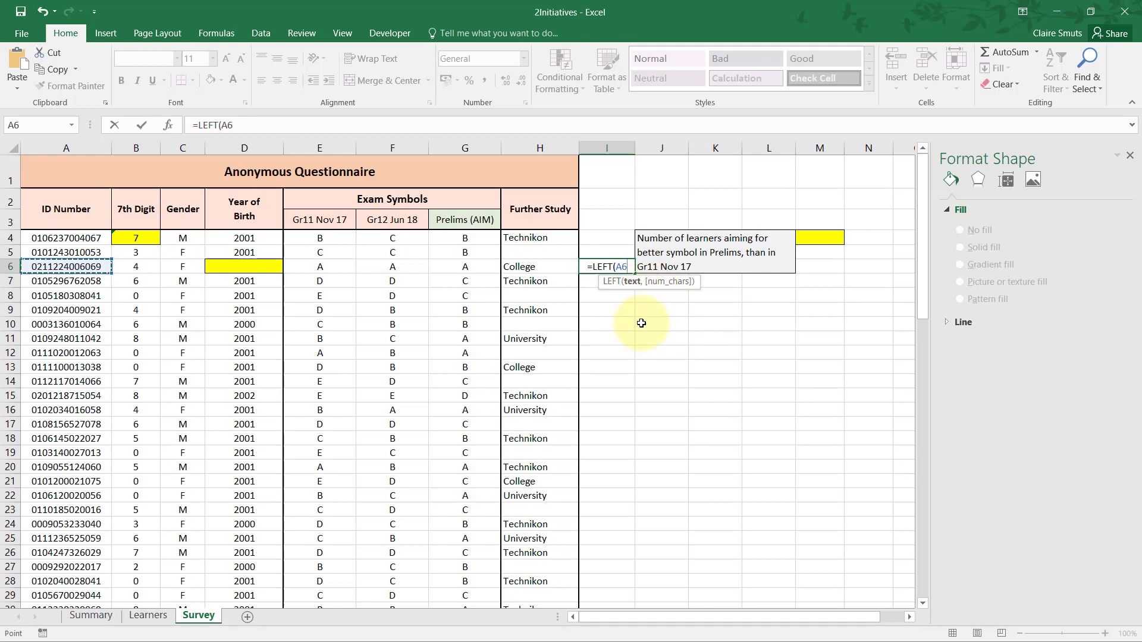
text(,)
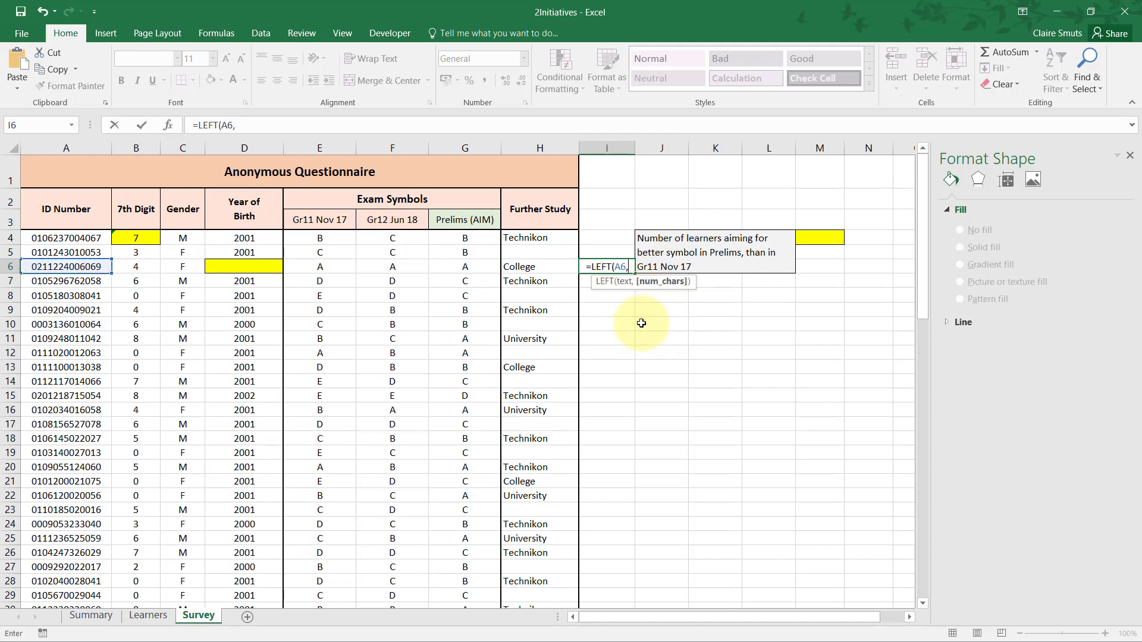
text(2)
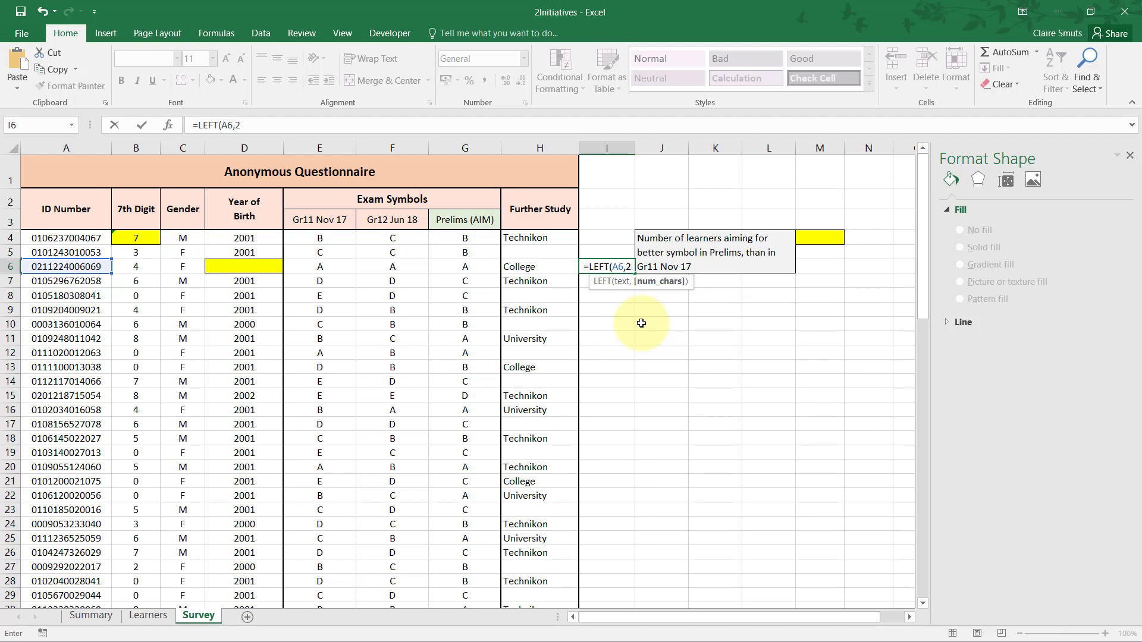
text())
key(ctrl+Return)
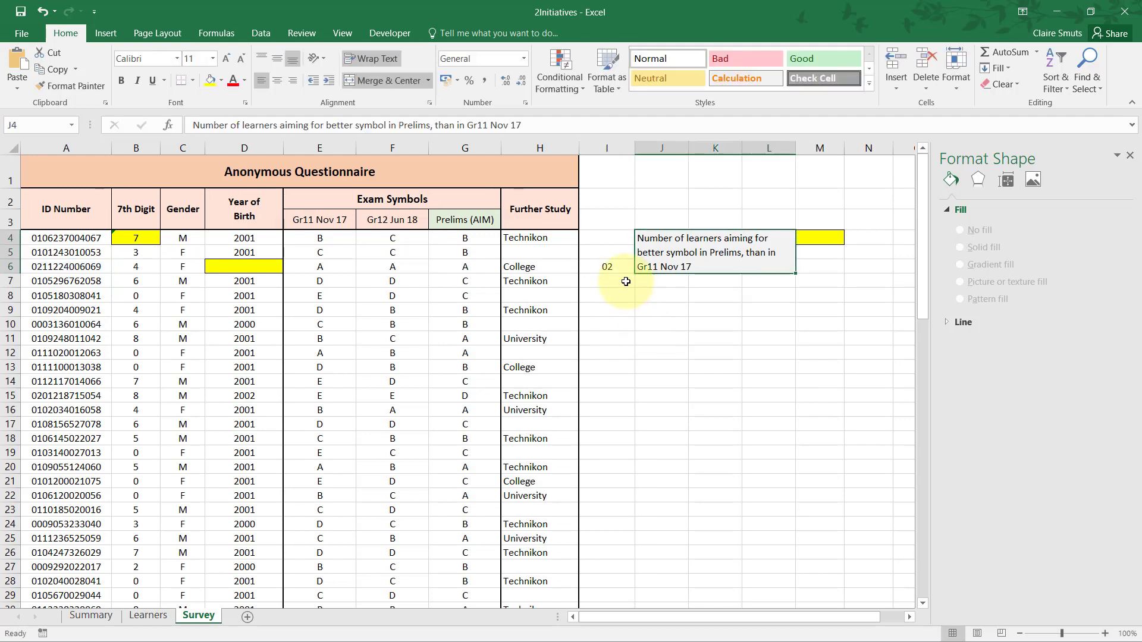
Examine row 6 with helper cell I6, and inspect the underlying date values of the years of birth in D5, D17 and D8.
click(8, 266)
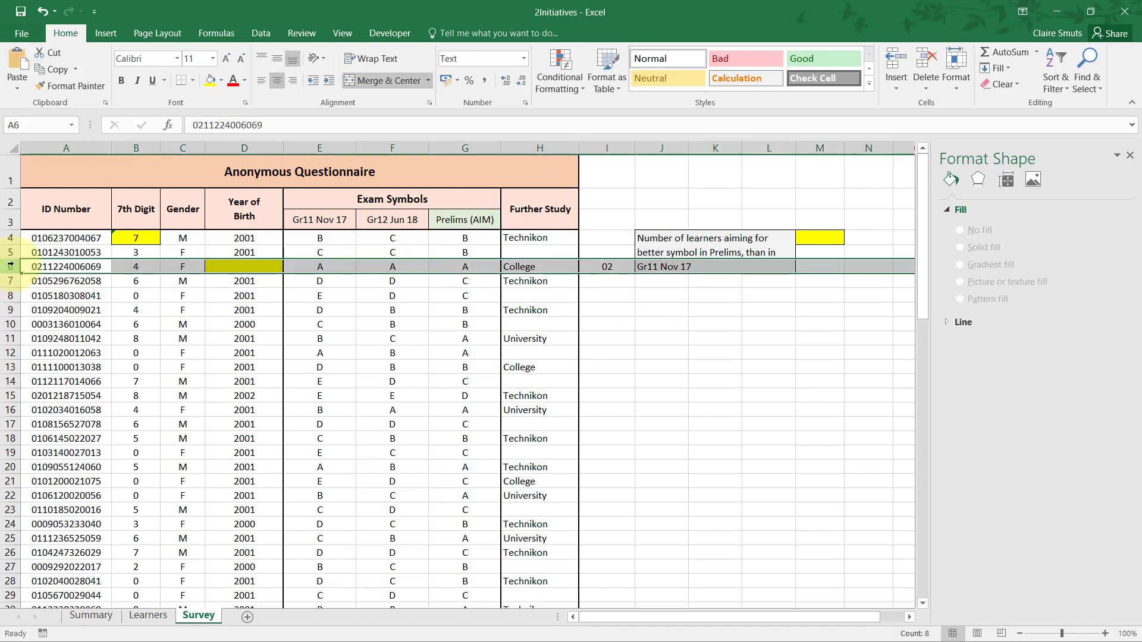
click(601, 264)
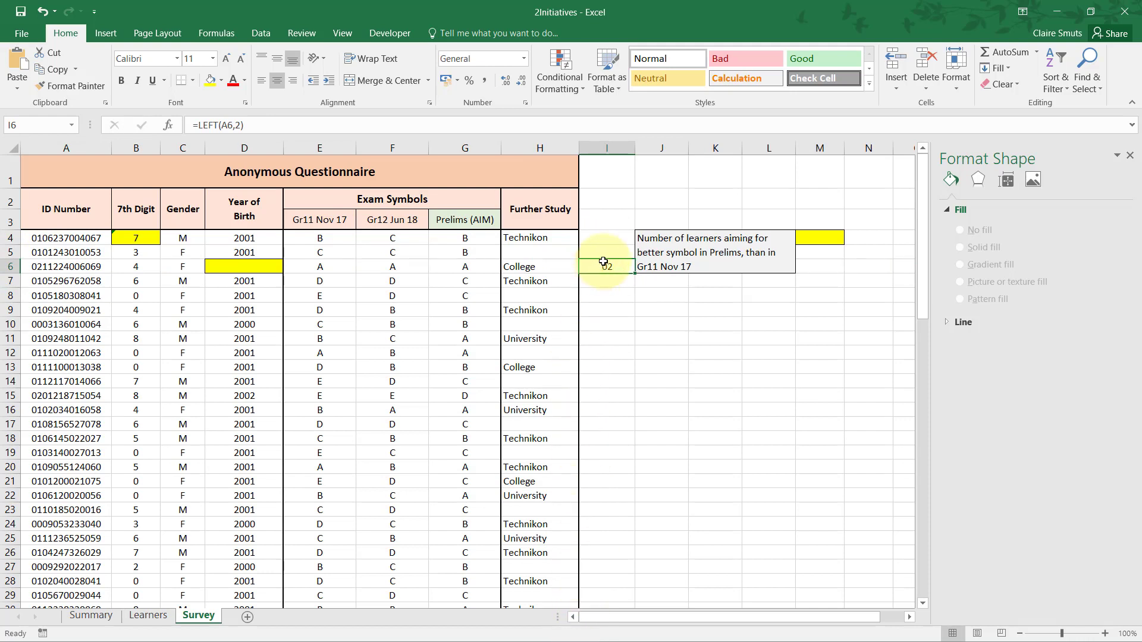
mouse_move(603, 262)
mouse_down()
mouse_move(741, 214)
mouse_move(720, 213)
mouse_move(618, 278)
mouse_move(593, 264)
mouse_up()
click(9, 269)
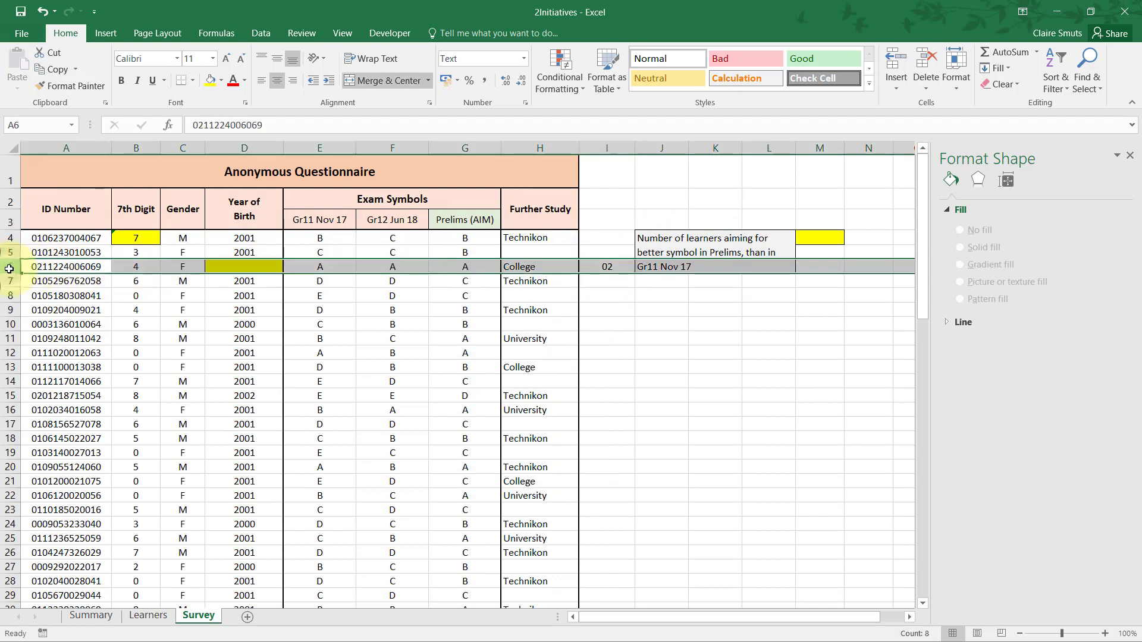
click(607, 266)
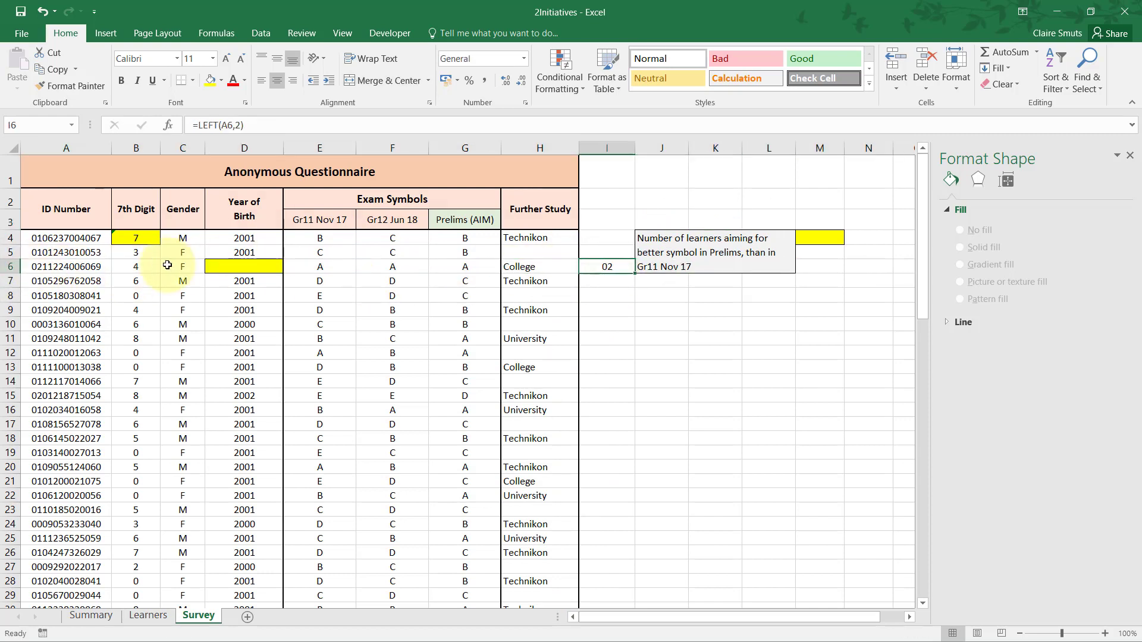
click(253, 268)
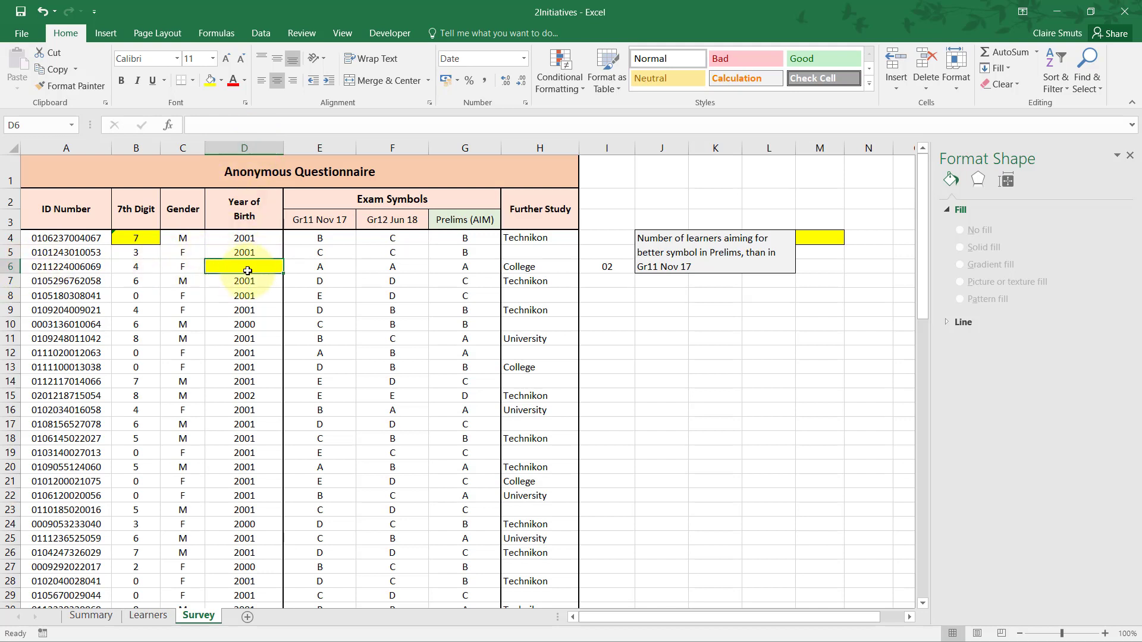
click(254, 253)
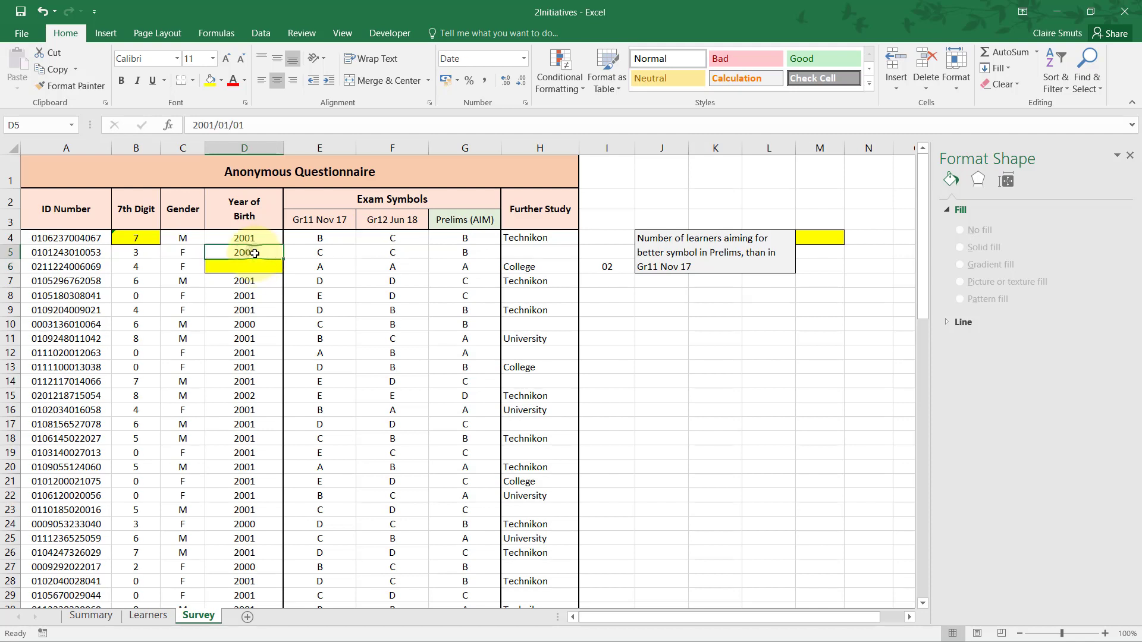
click(266, 425)
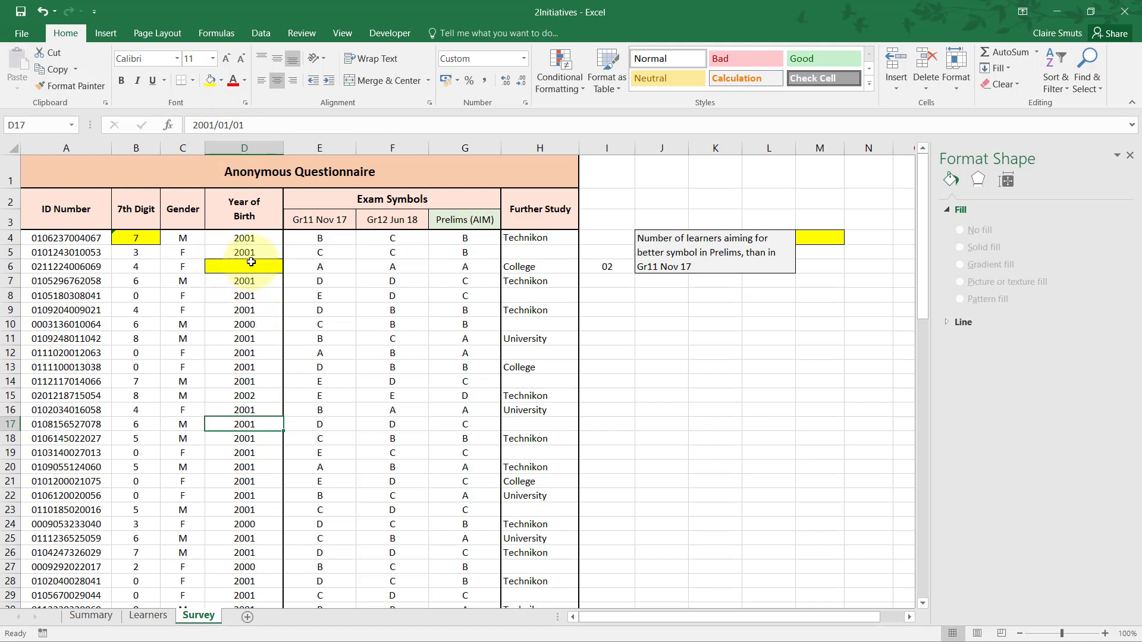
click(258, 298)
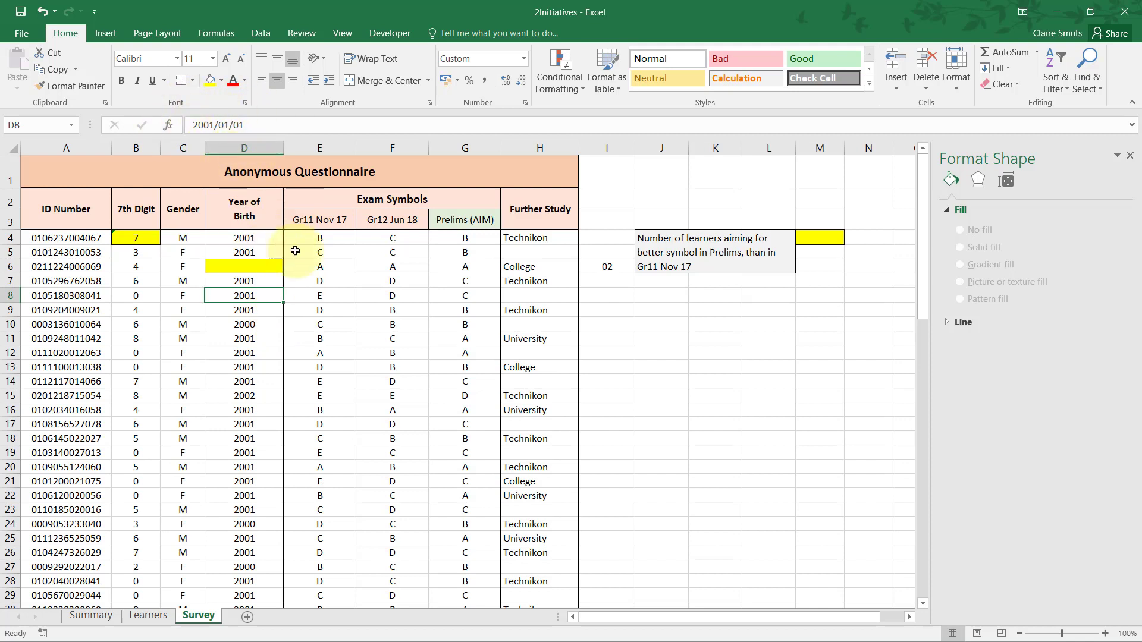
Start a DATE function in cell D6 and set its Year argument to 2000+I6.
click(243, 267)
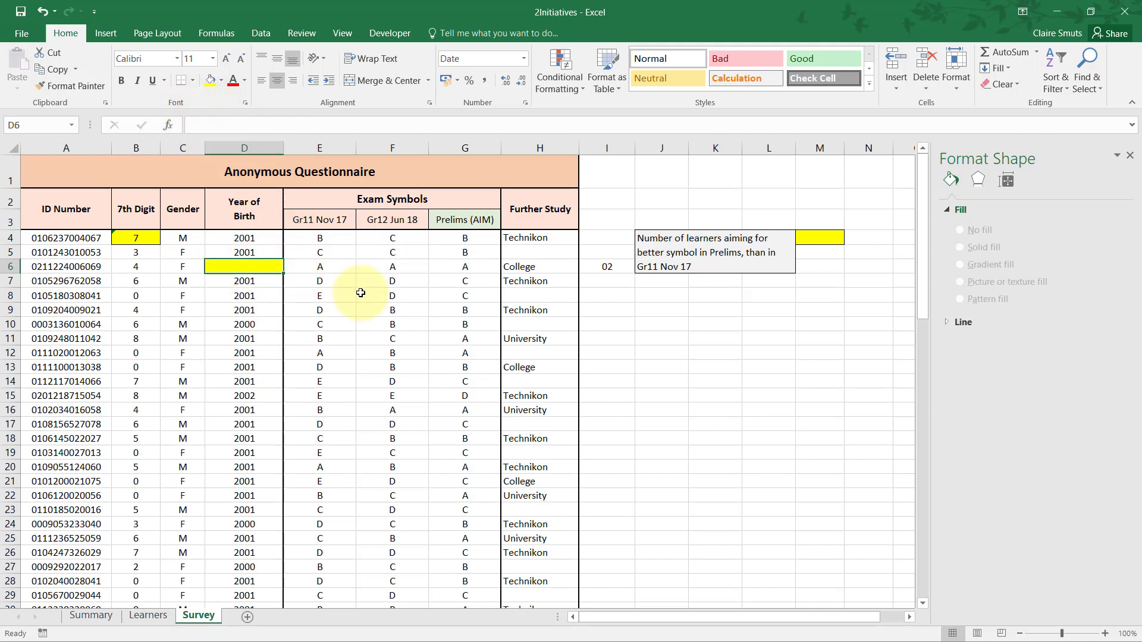
text(=date)
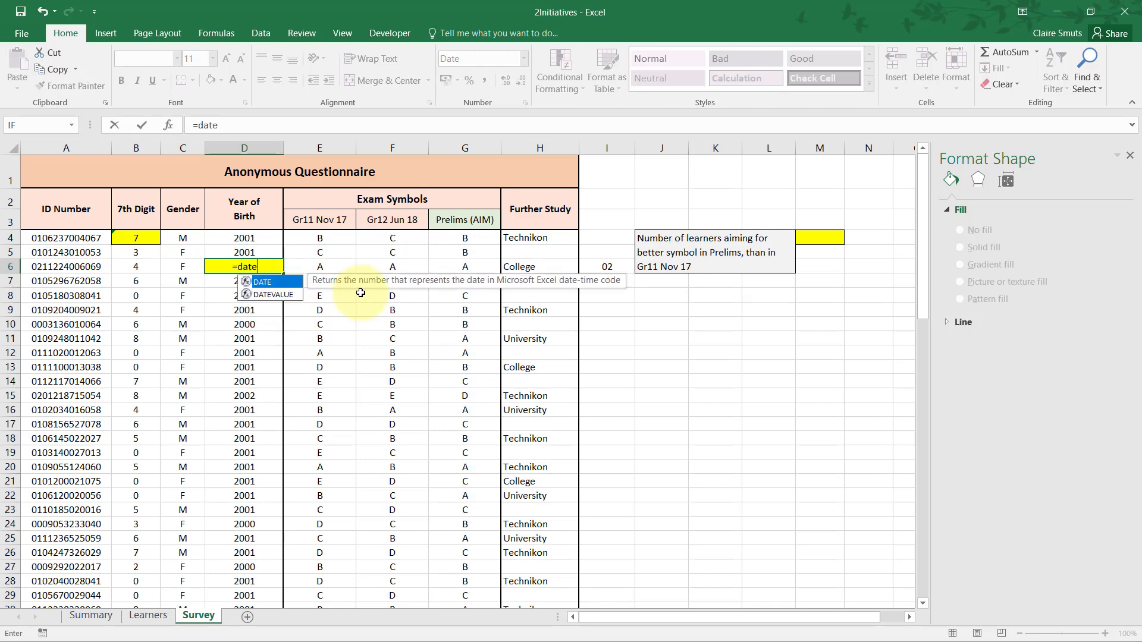
key(Tab)
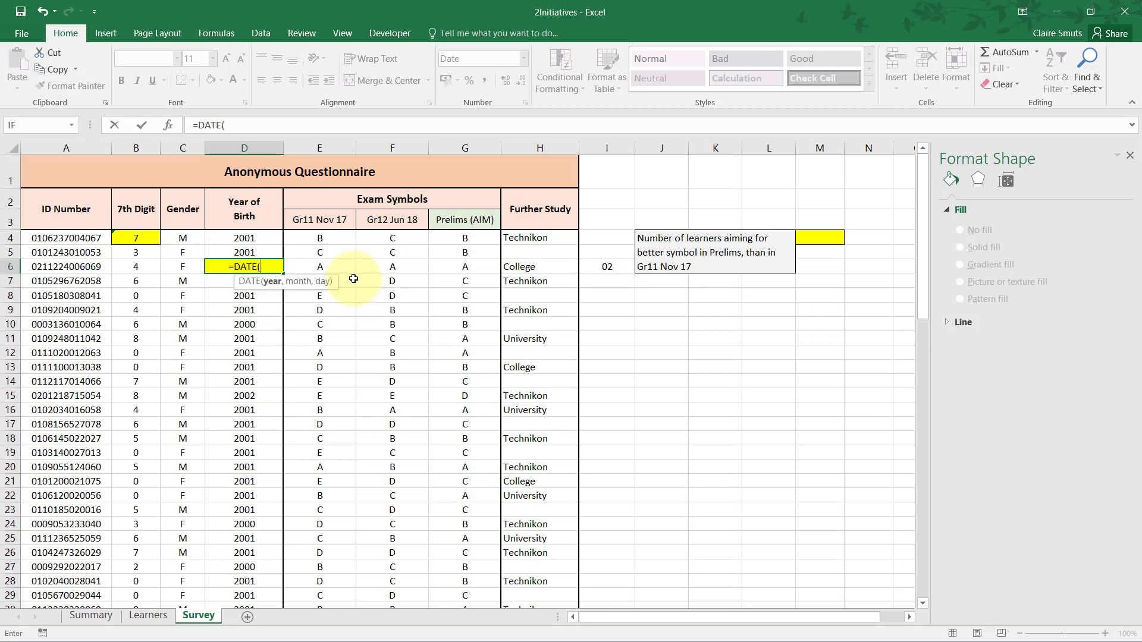
click(169, 126)
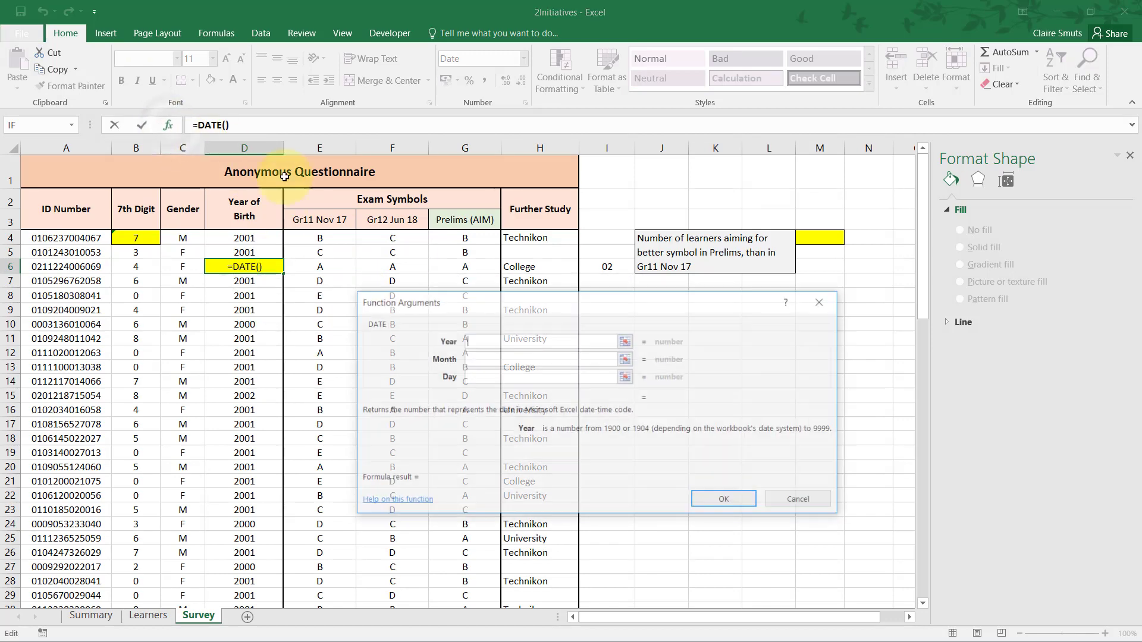
drag(296, 302, 292, 291)
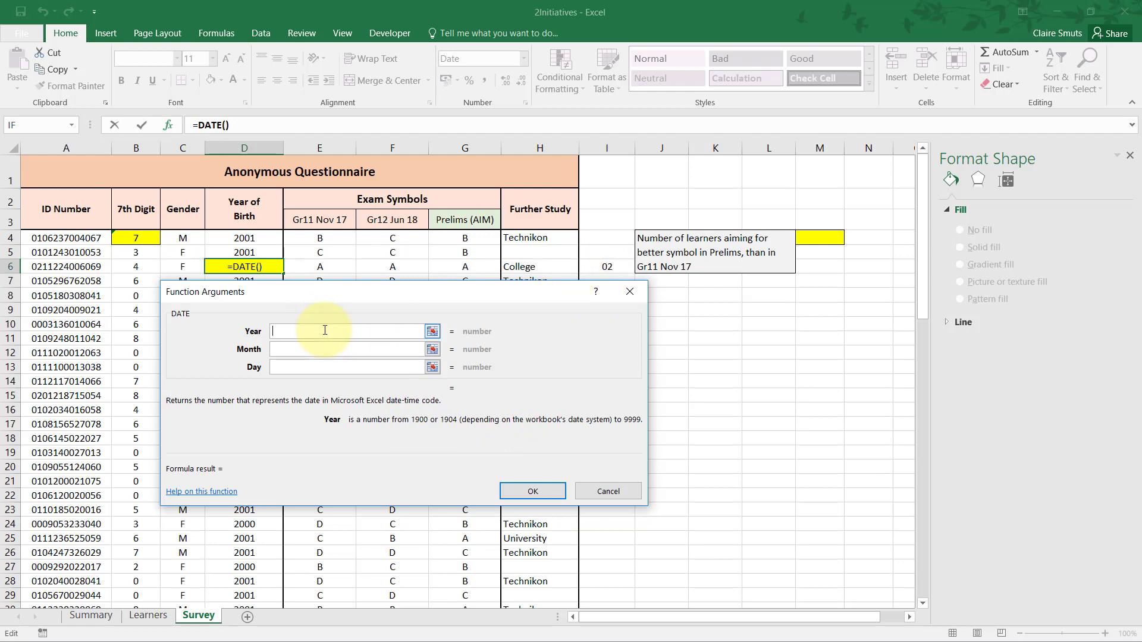
text(2000+)
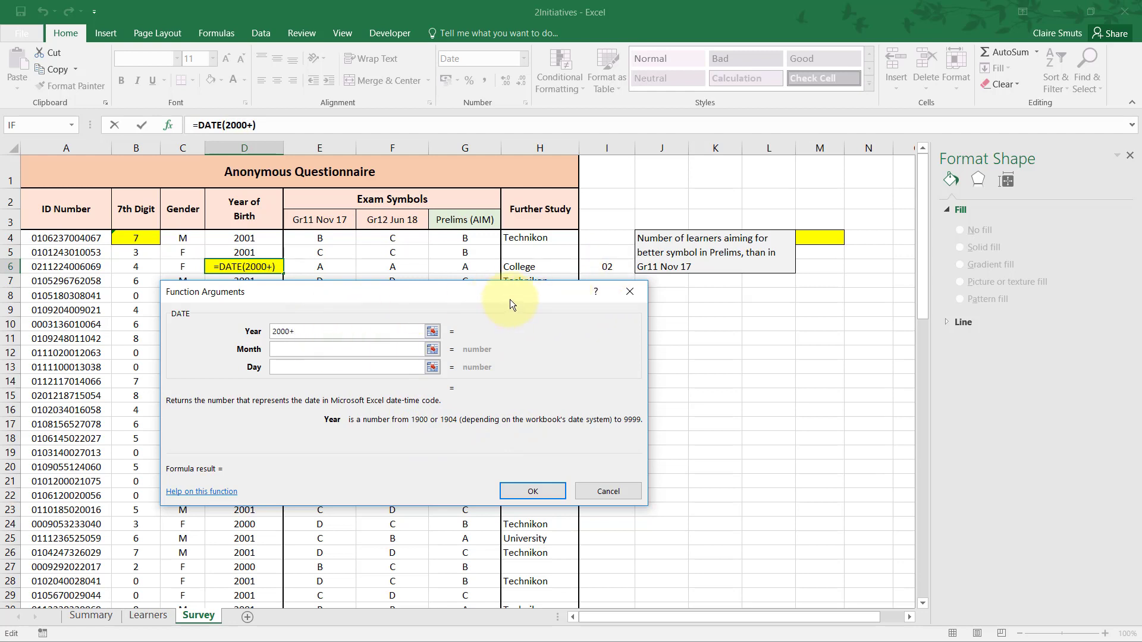
click(602, 265)
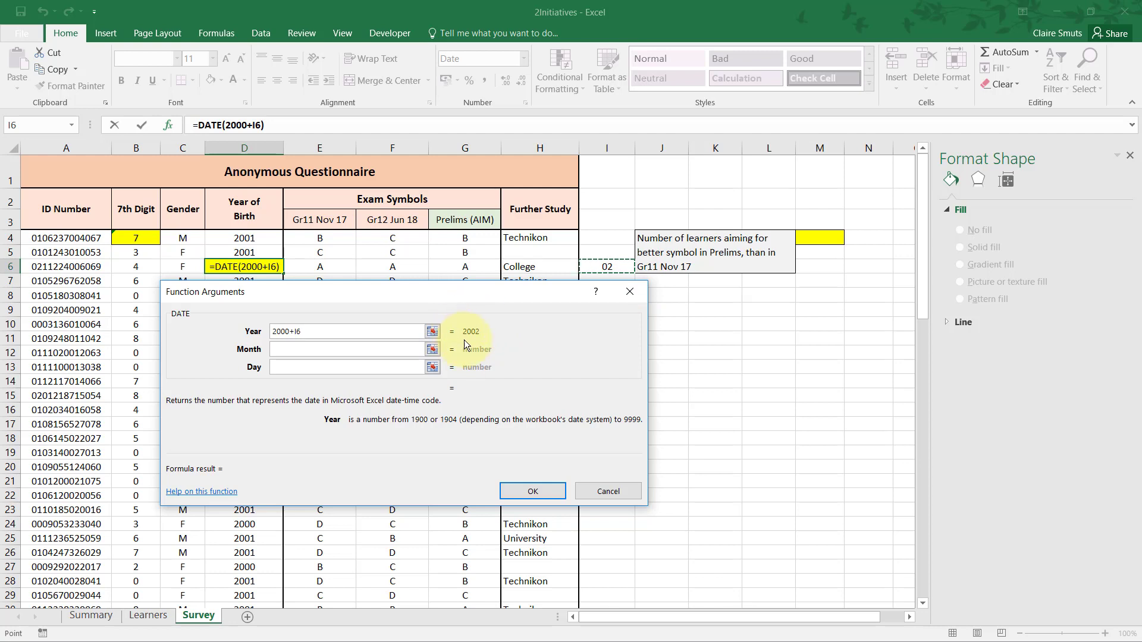
Set the DATE function's Month and Day arguments to 1 and enter the formula in D6.
click(377, 352)
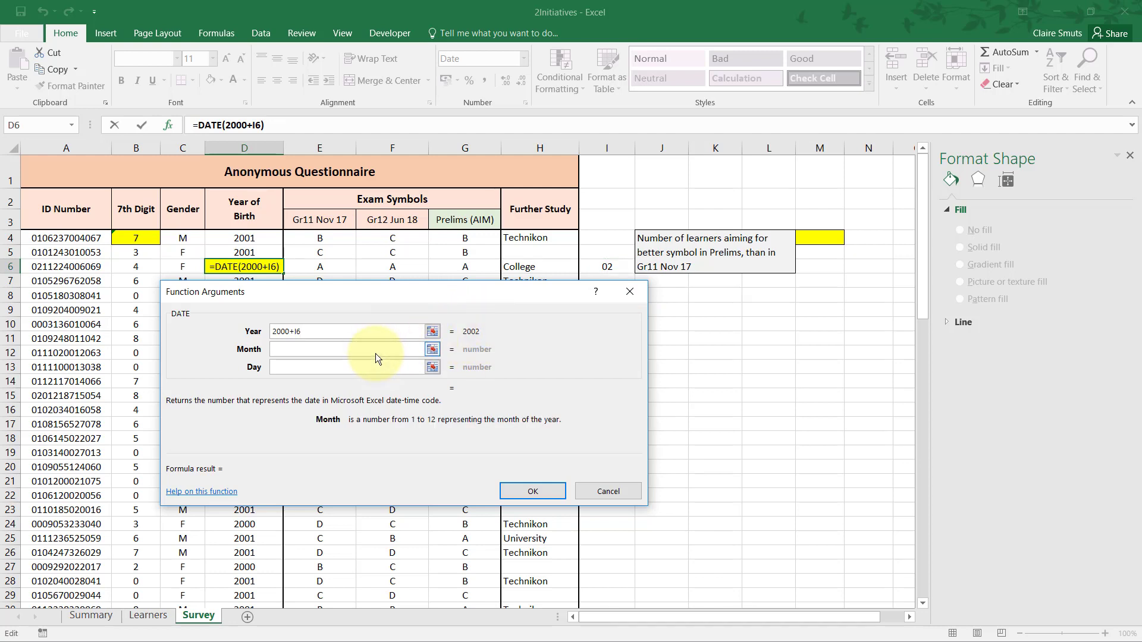
text(1)
click(355, 373)
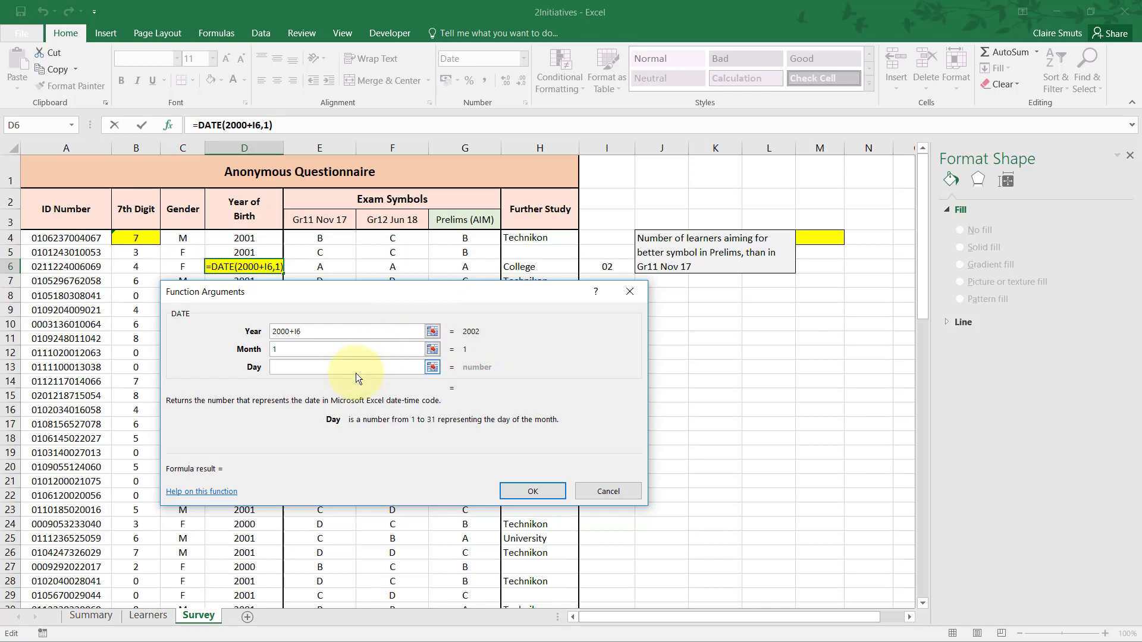
text(1)
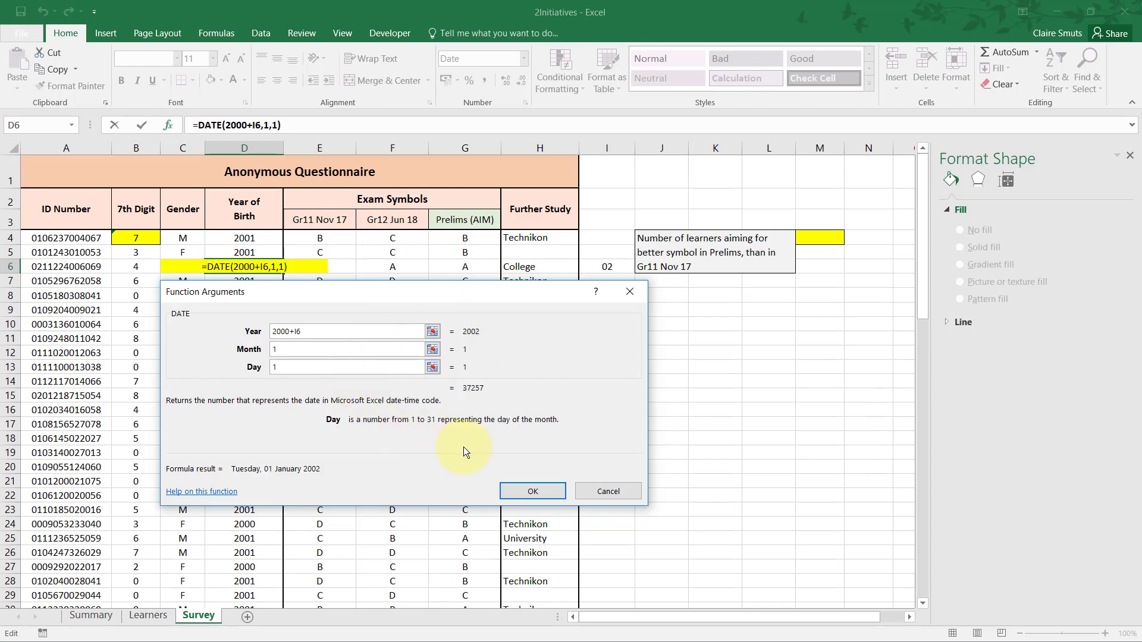
click(523, 489)
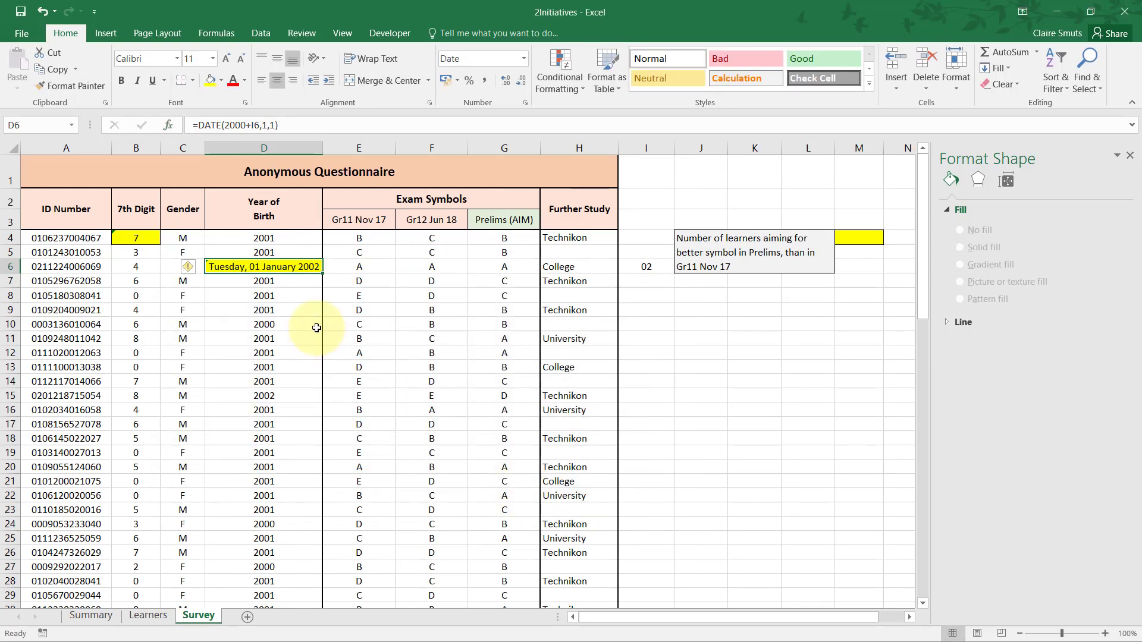
Try copying the formatting of D7 onto D6 with Format Painter, and undo it.
click(251, 284)
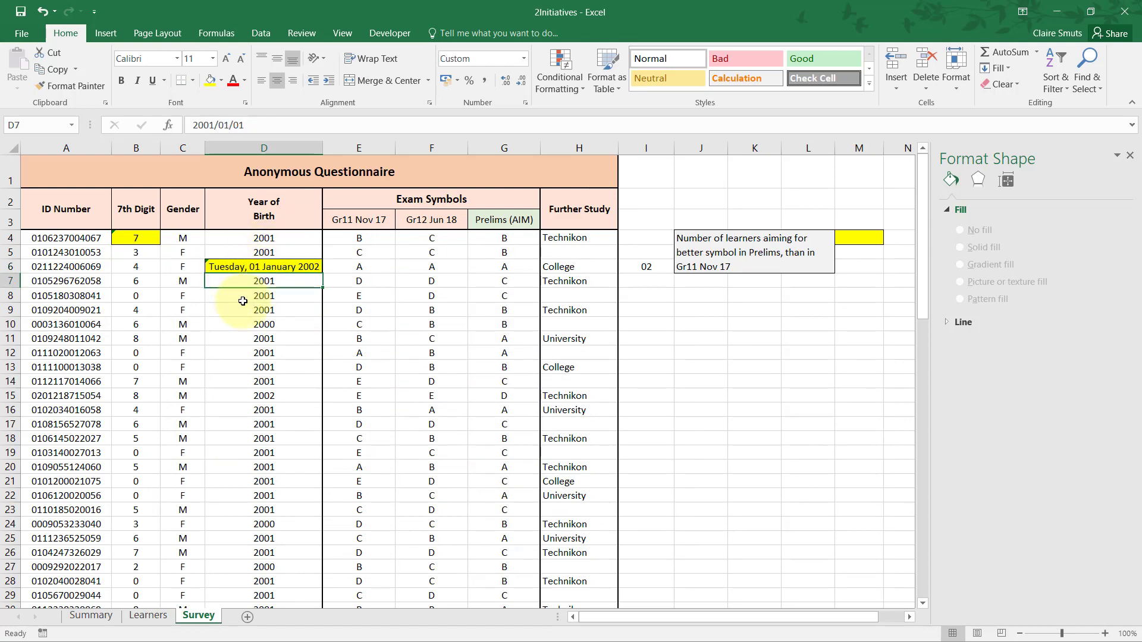
click(94, 90)
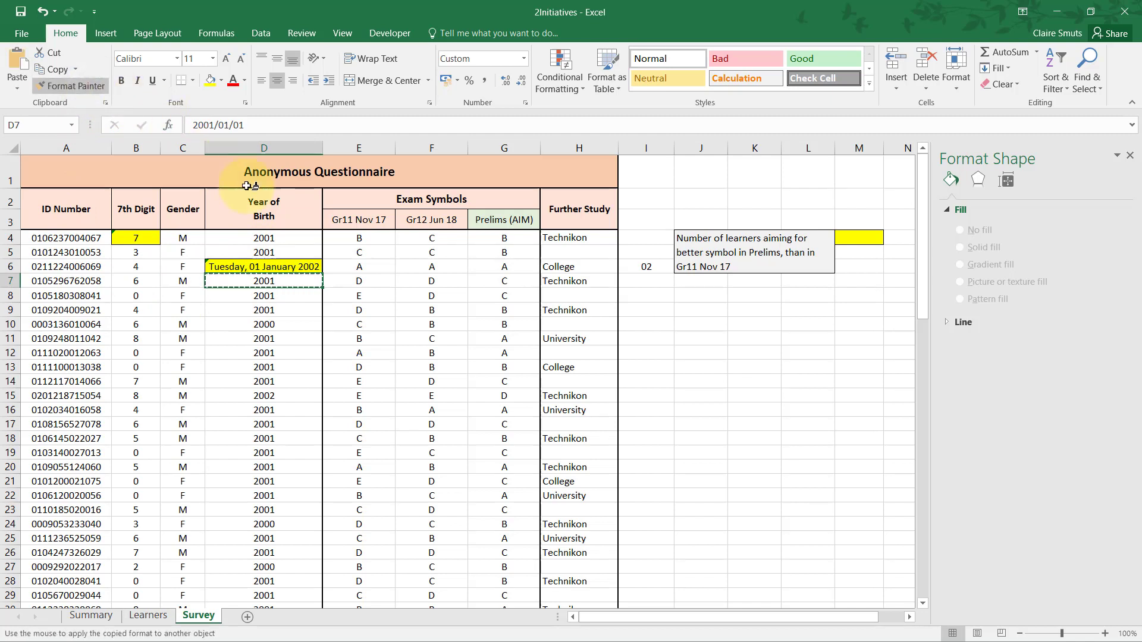
click(226, 268)
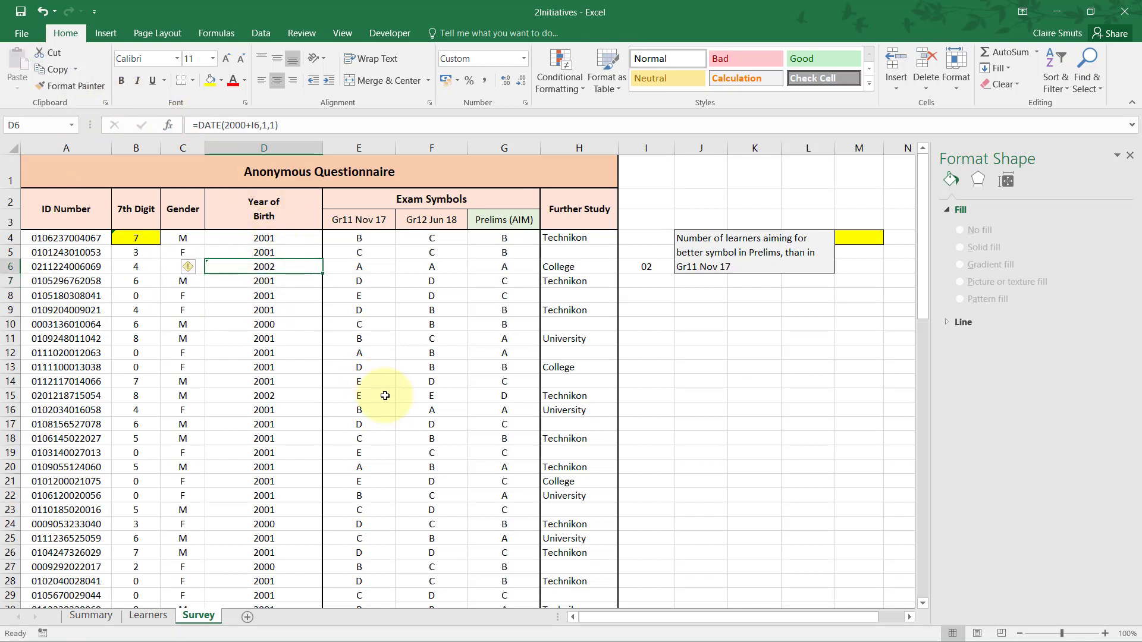
key(ctrl+z)
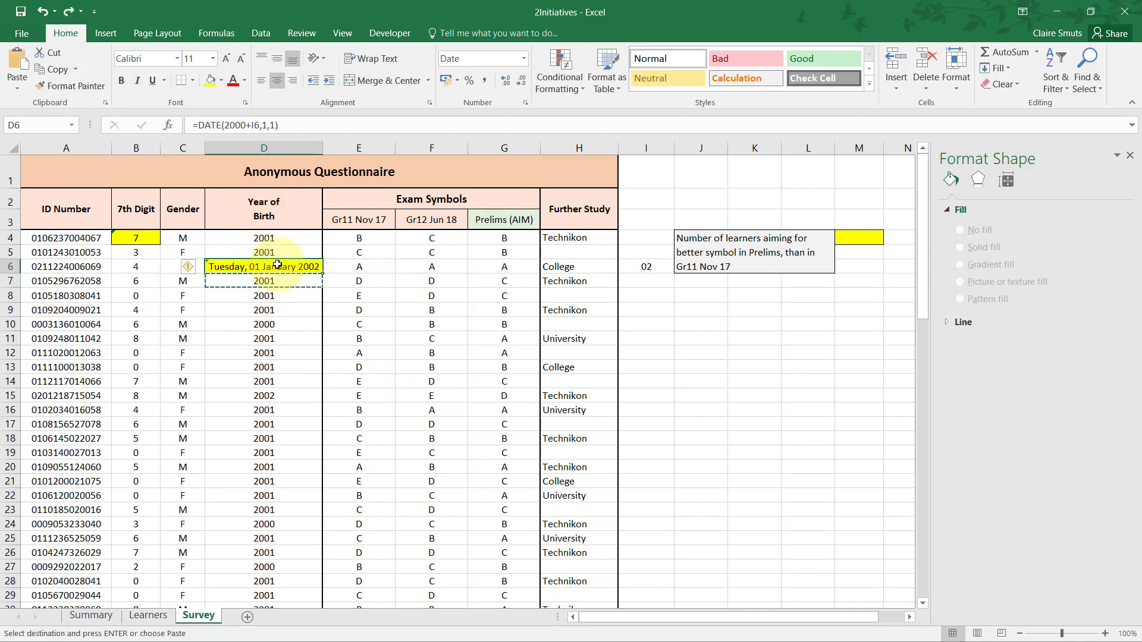
key(Escape)
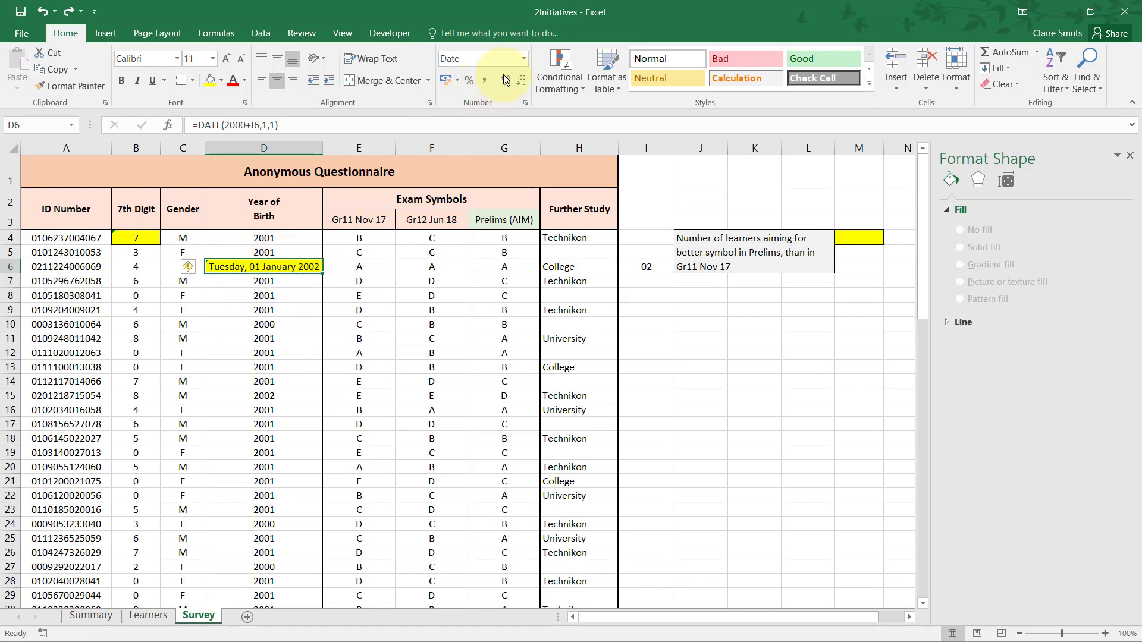
Apply the custom number format yyyy to cell D6.
right_click(289, 269)
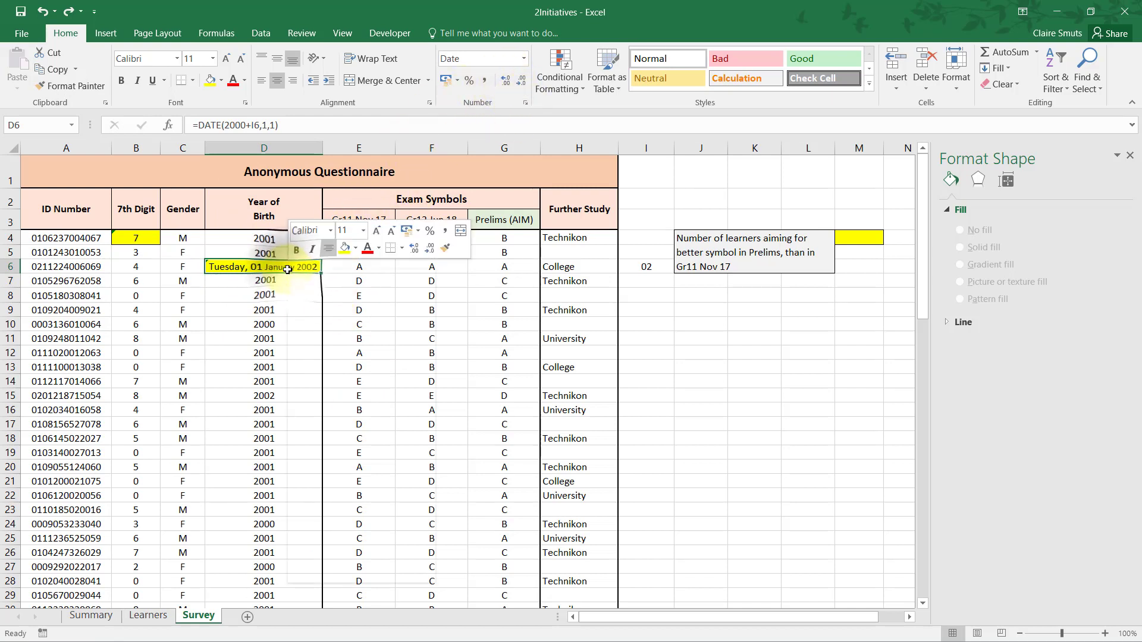
click(362, 518)
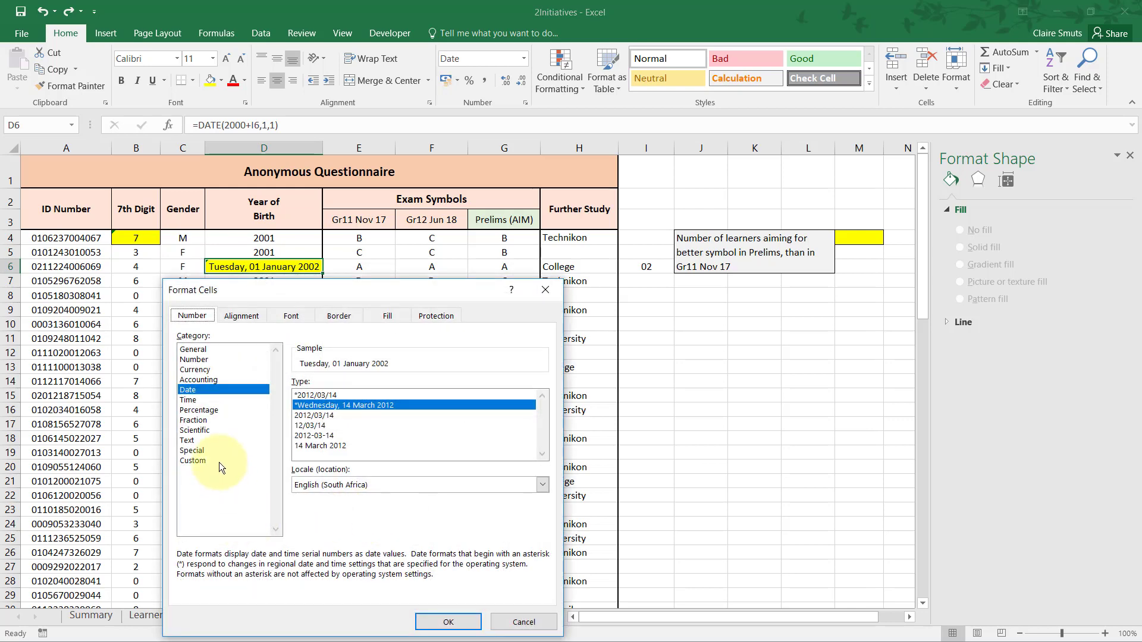
click(219, 462)
drag(427, 396, 278, 400)
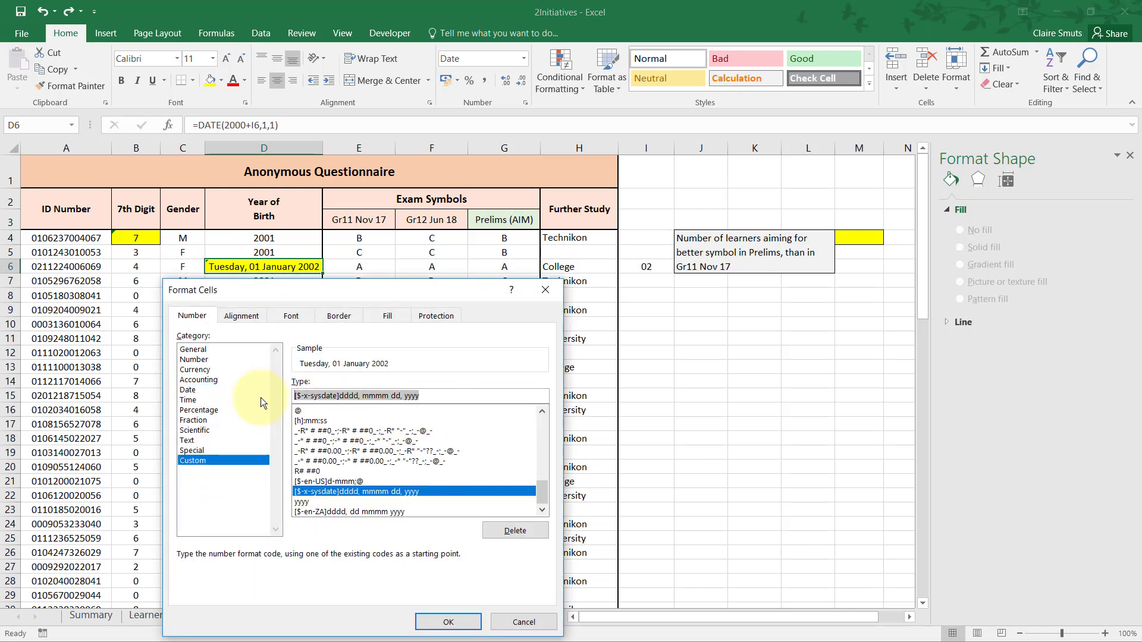
text(yyyy)
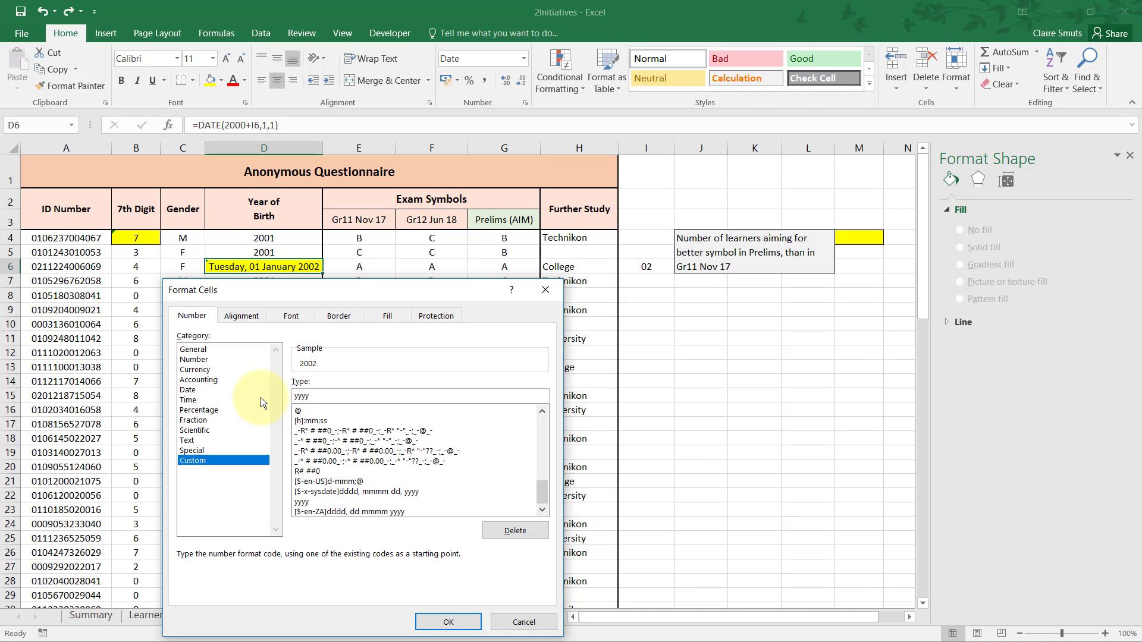
key(Return)
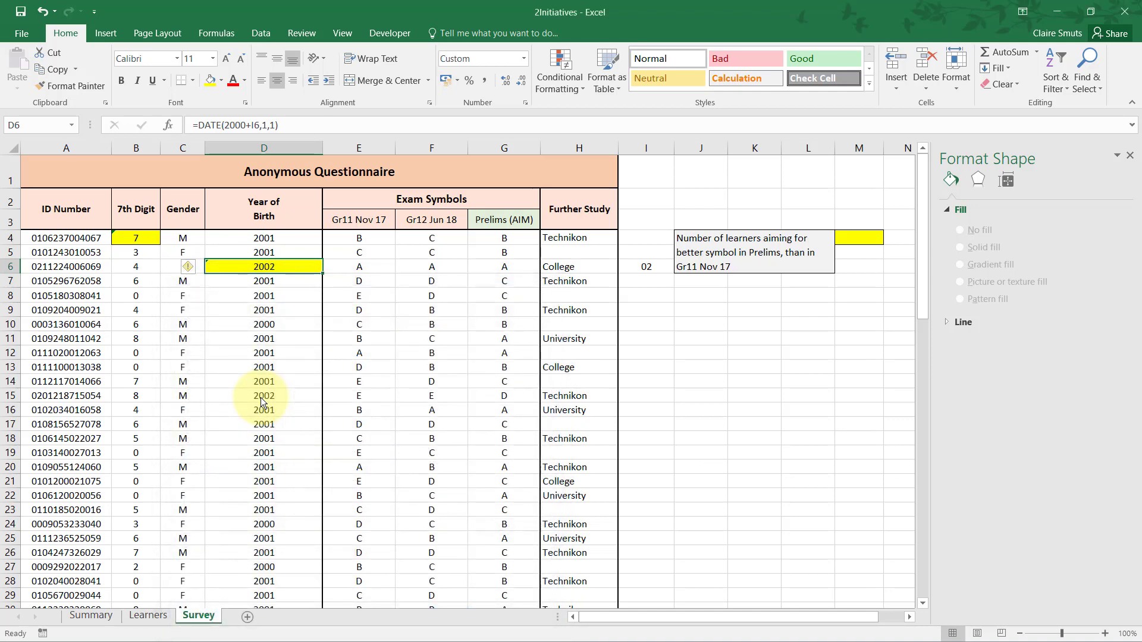
Read question 2.14 in the Acrobat Reader PDF and examine the validation drop-down lists of H4 and H5 back in Excel.
key(alt+Tab)
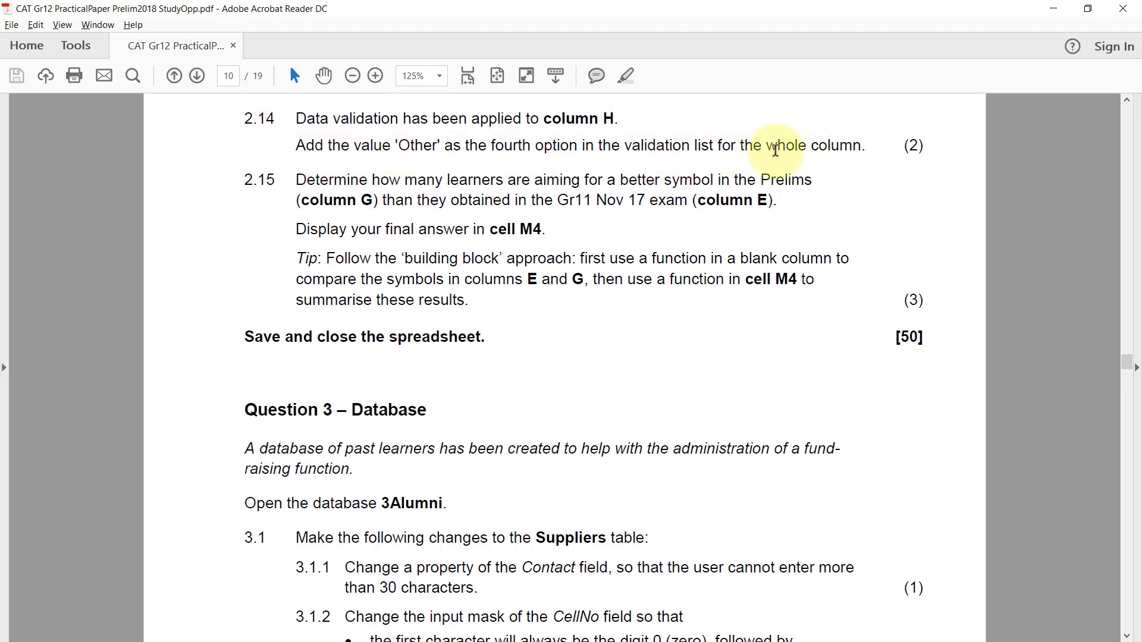
drag(718, 145, 848, 145)
click(885, 146)
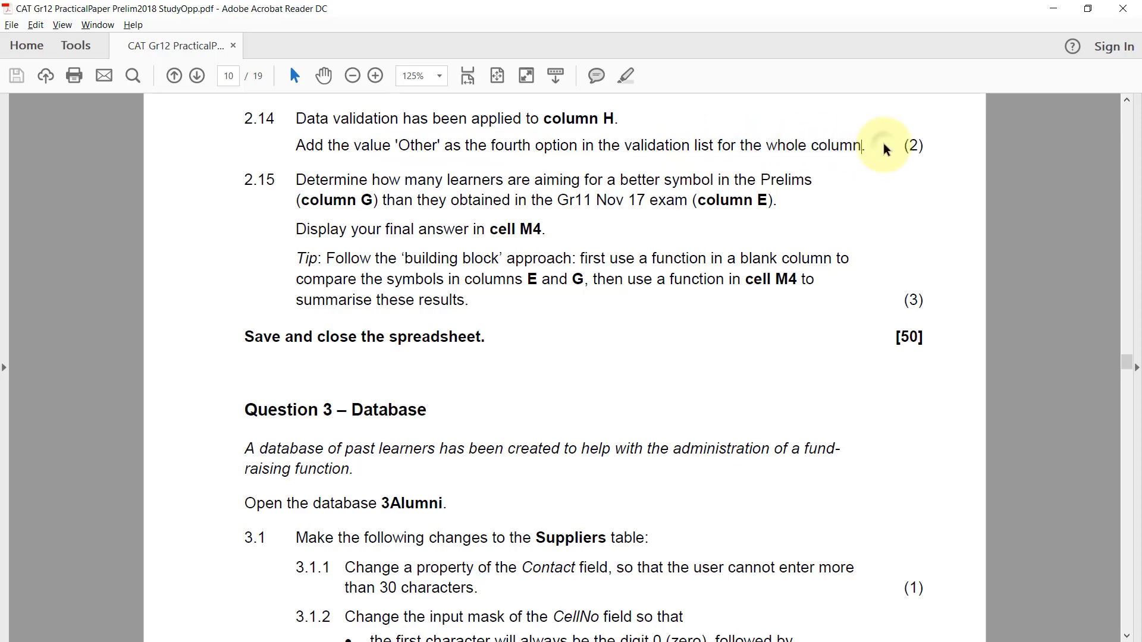
key(alt+Tab)
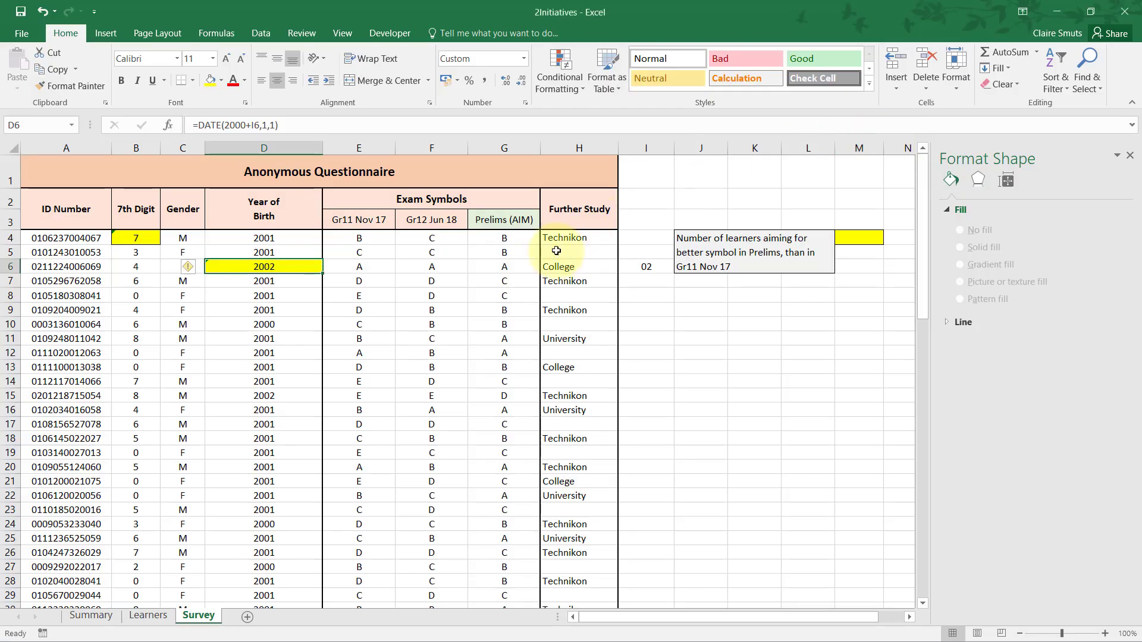
click(578, 238)
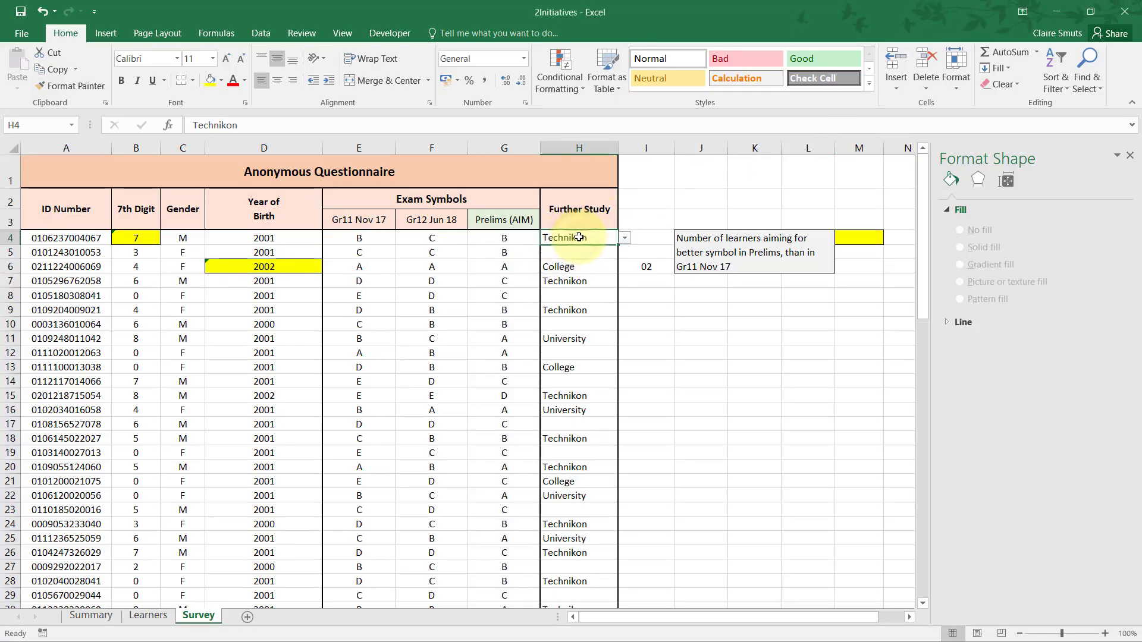
click(624, 237)
click(624, 238)
click(601, 254)
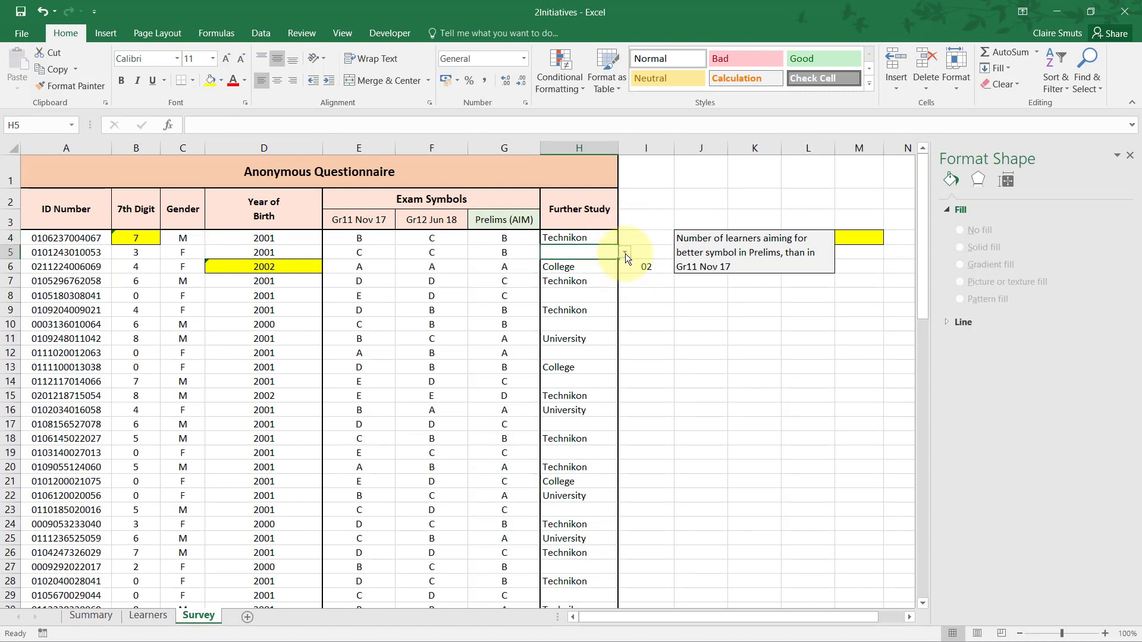
click(625, 252)
click(626, 252)
Select the Further Study cells H4:H83.
click(596, 238)
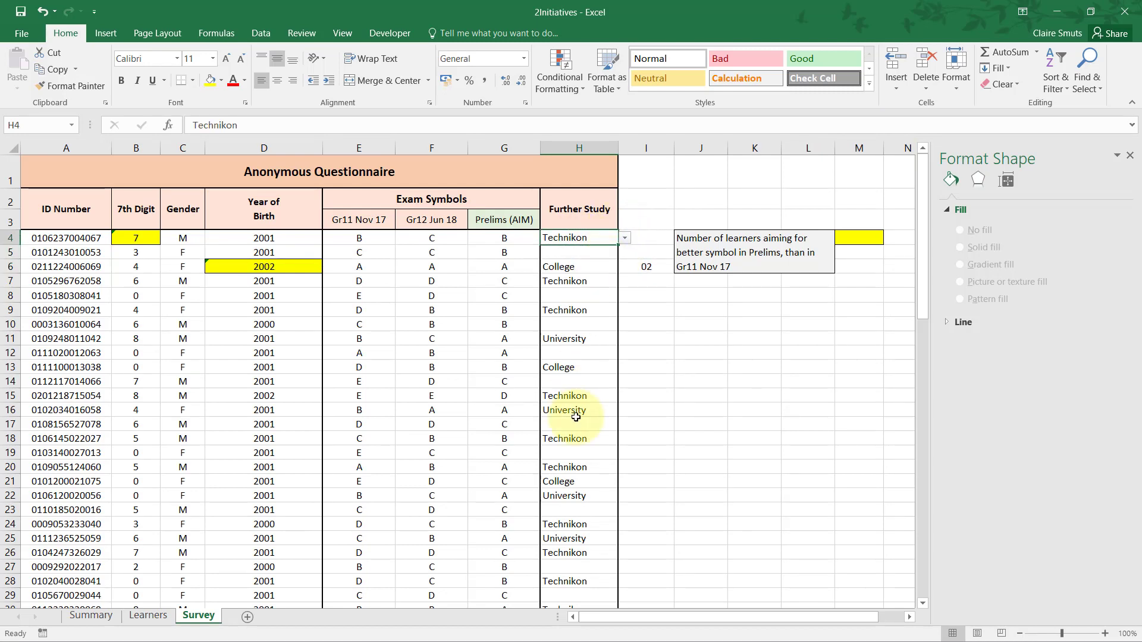
click(591, 254)
click(595, 238)
drag(594, 238, 606, 583)
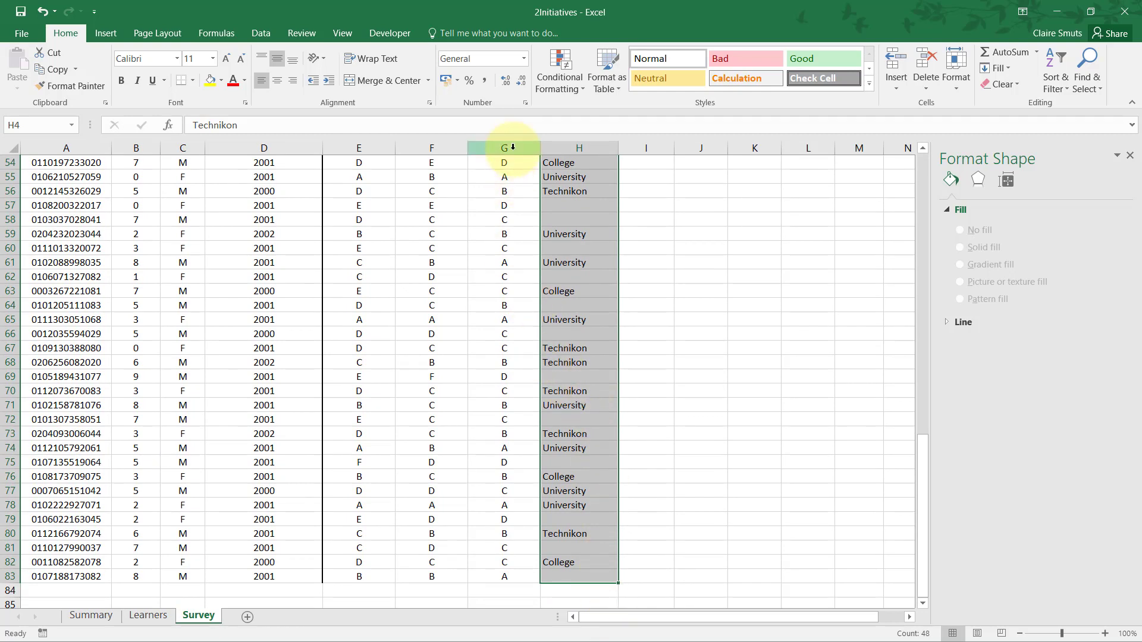
click(484, 32)
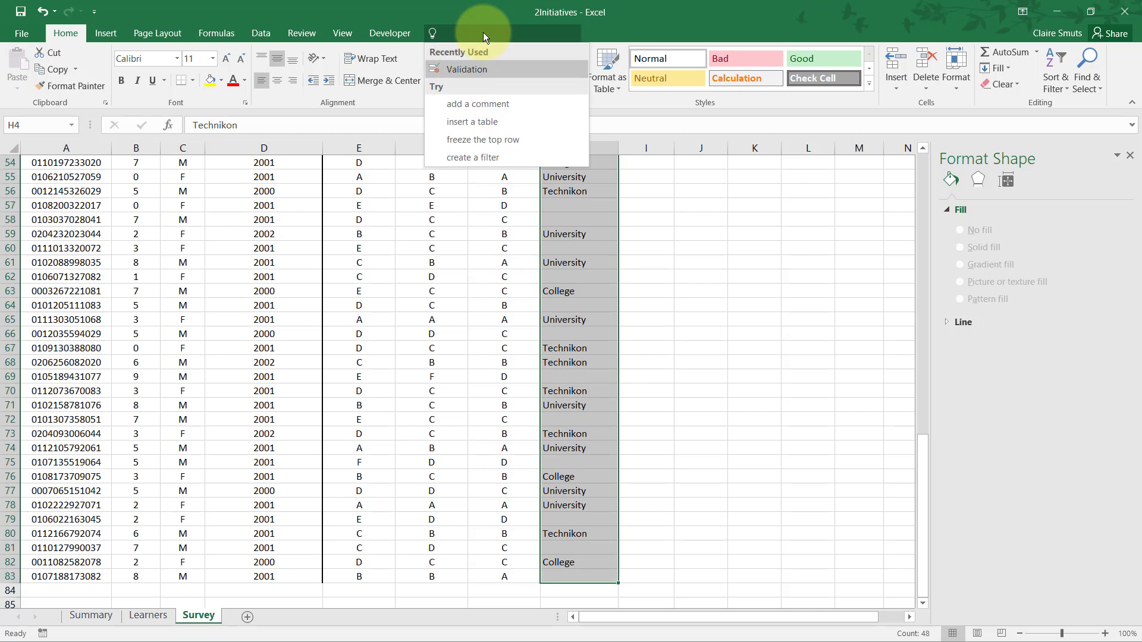
text(d\)
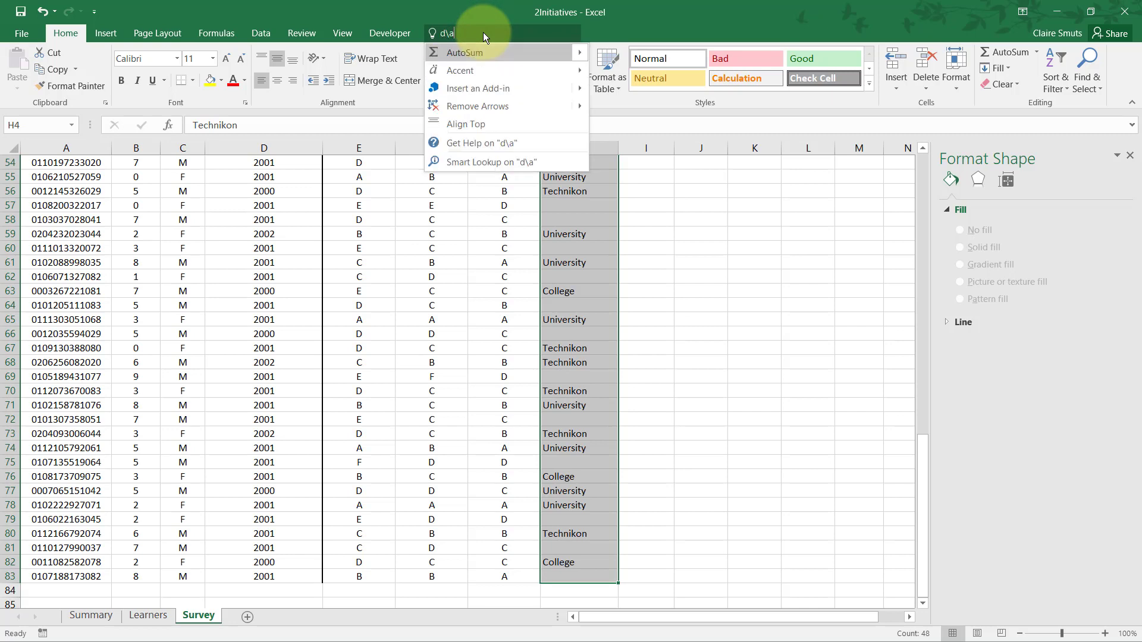
key(BackSpace)
text(ata v)
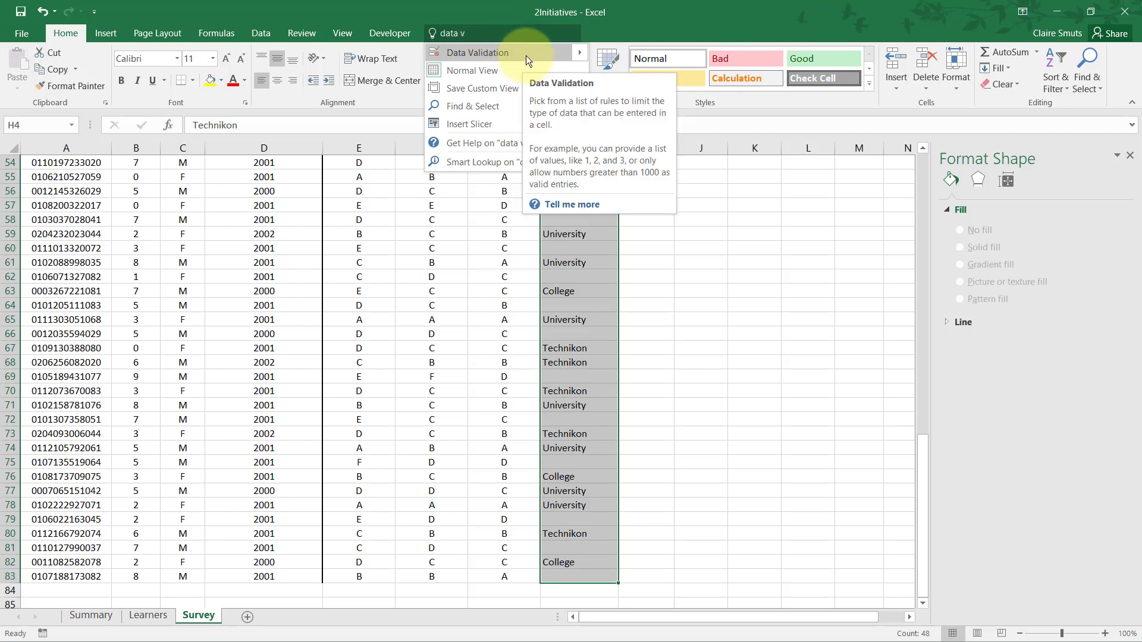
Add Other to the source of the data validation list for H4:H83, making it University,Technikon,College,Other.
click(258, 33)
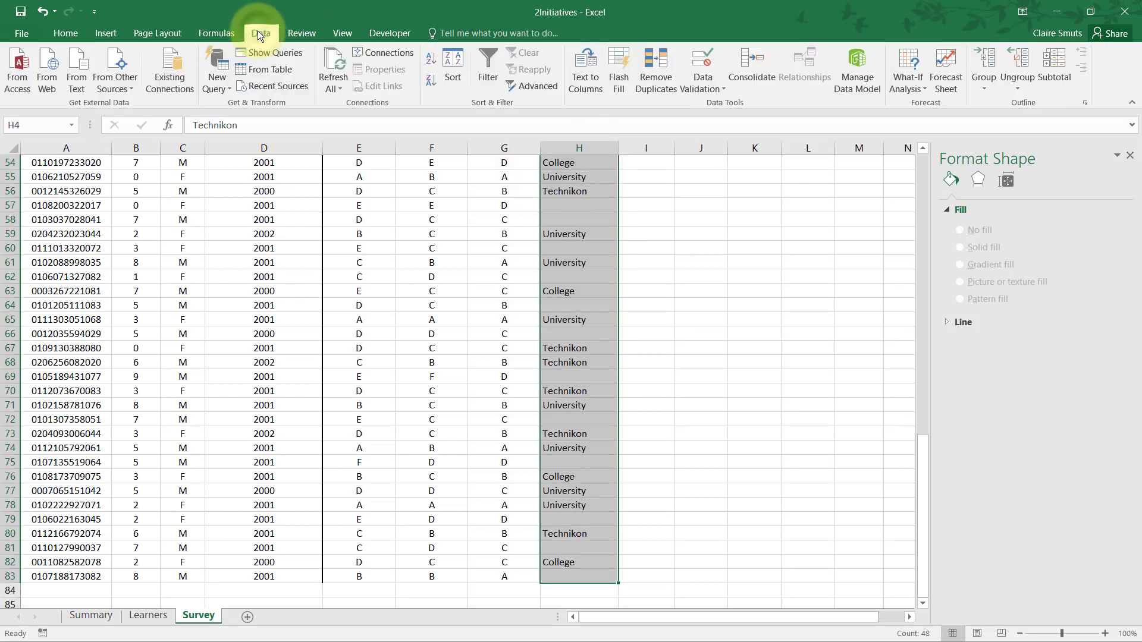
click(712, 87)
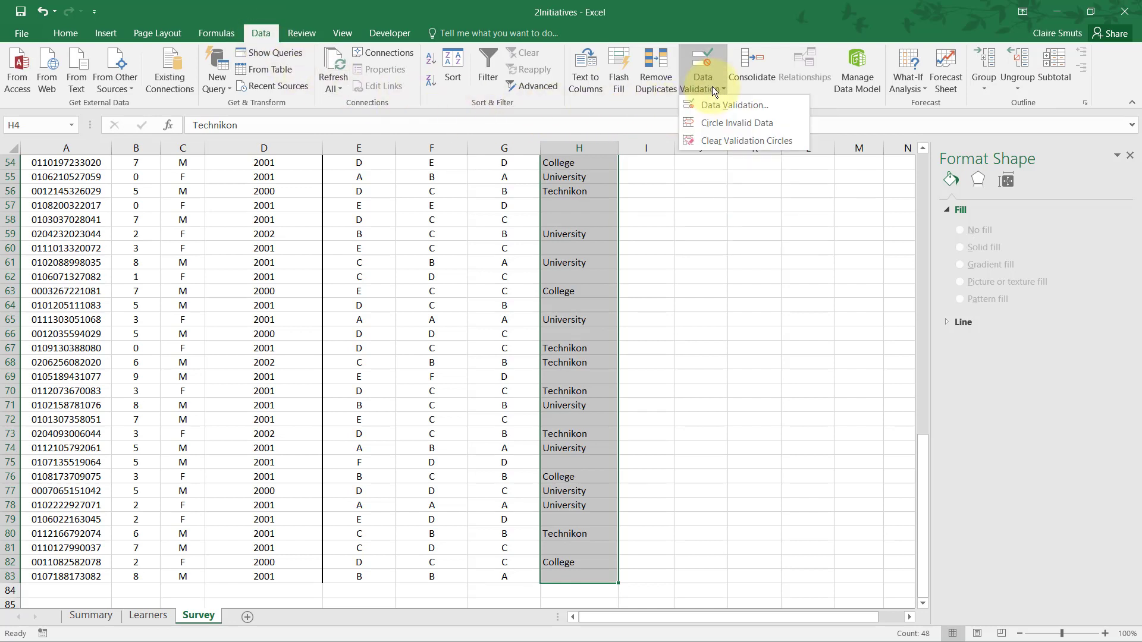
click(708, 104)
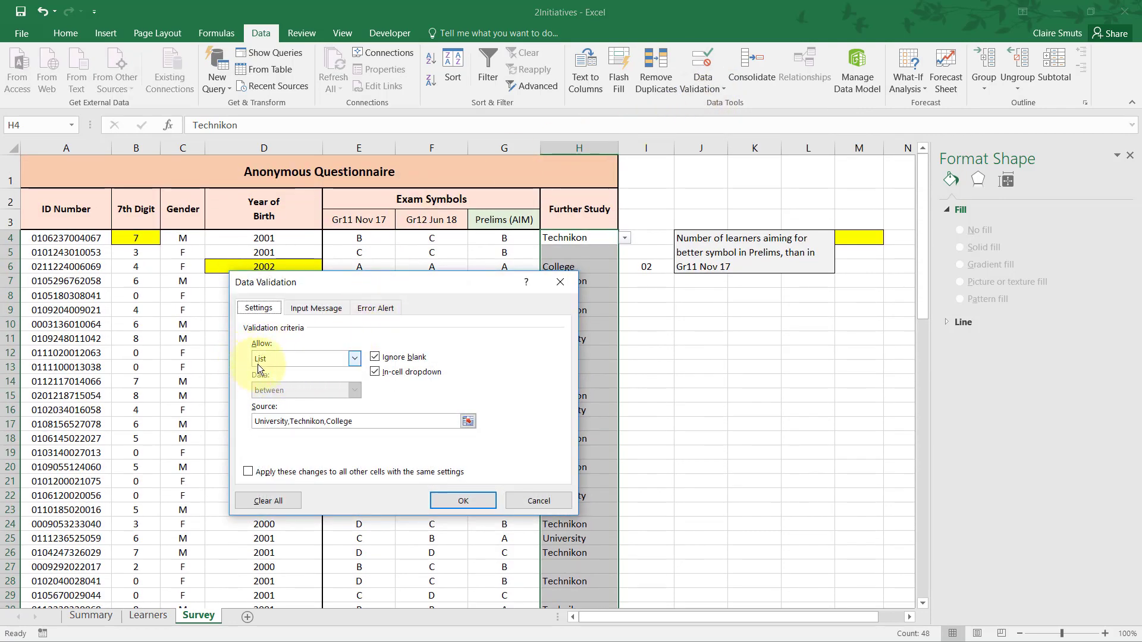
click(374, 423)
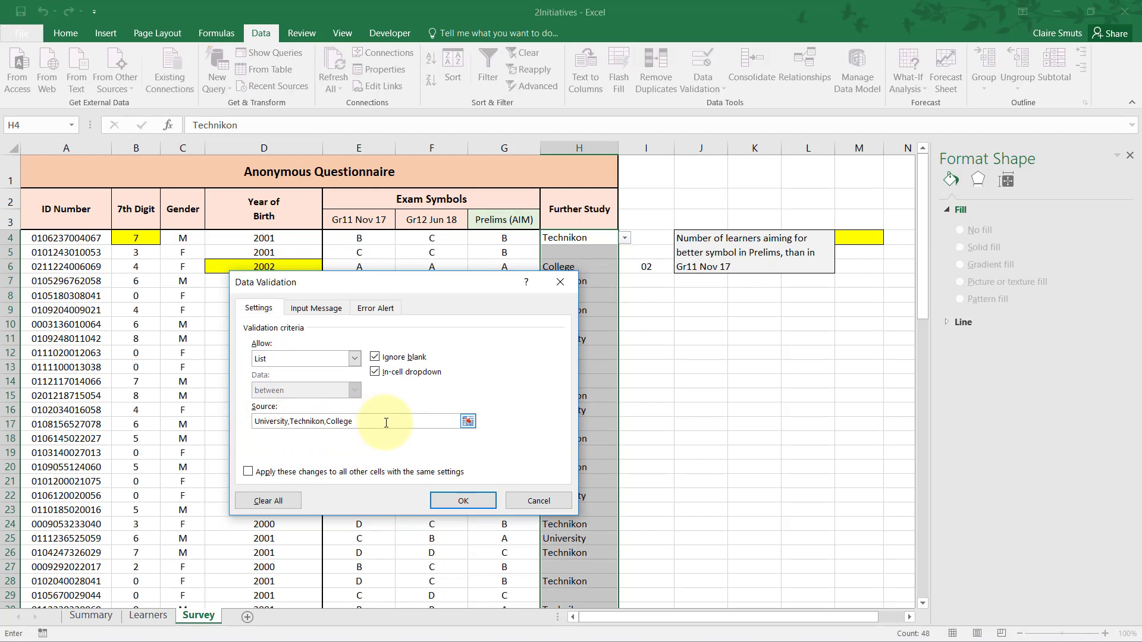
text(,Other)
click(463, 501)
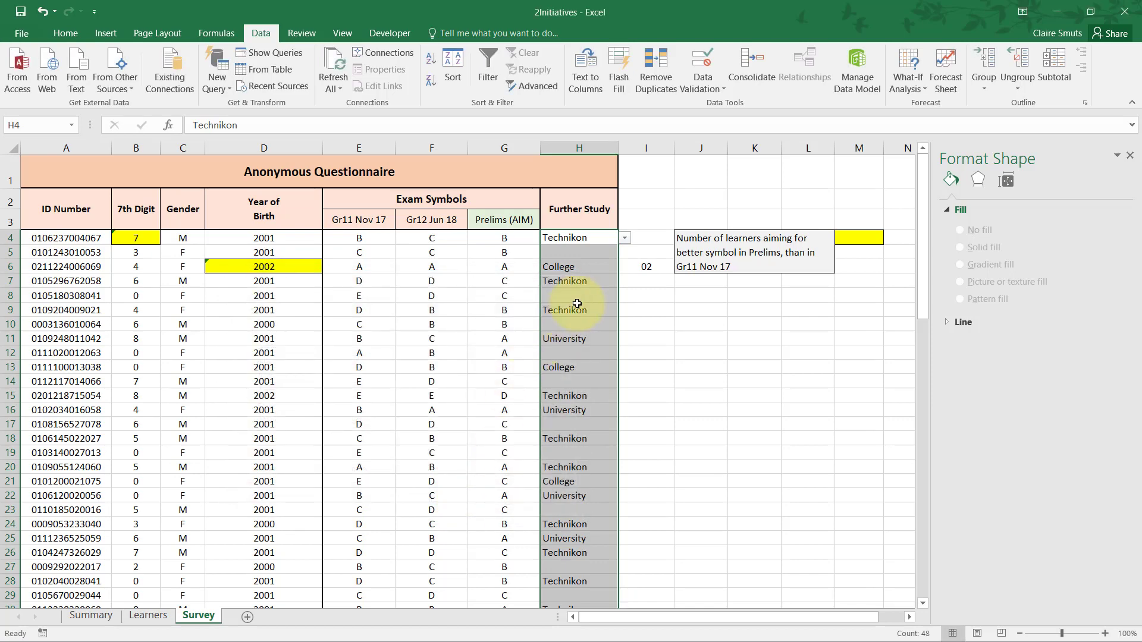
Check the Further Study validation drop-downs in H4 and further cells down column H, including H16, H24 and H28.
drag(588, 279, 609, 248)
click(611, 240)
click(624, 238)
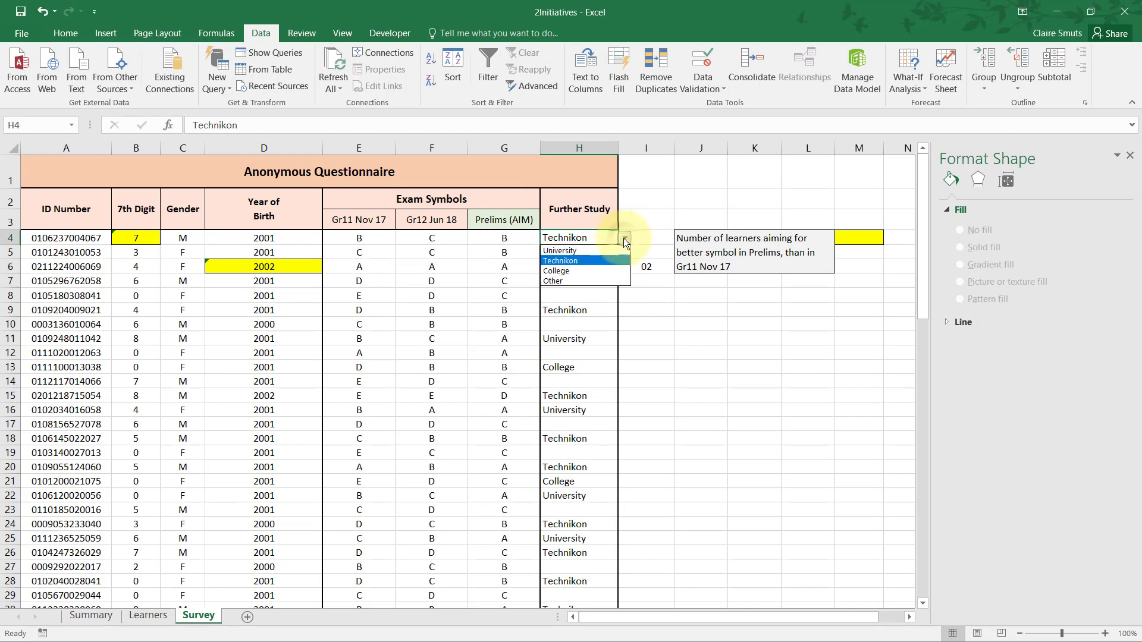
click(623, 238)
click(589, 410)
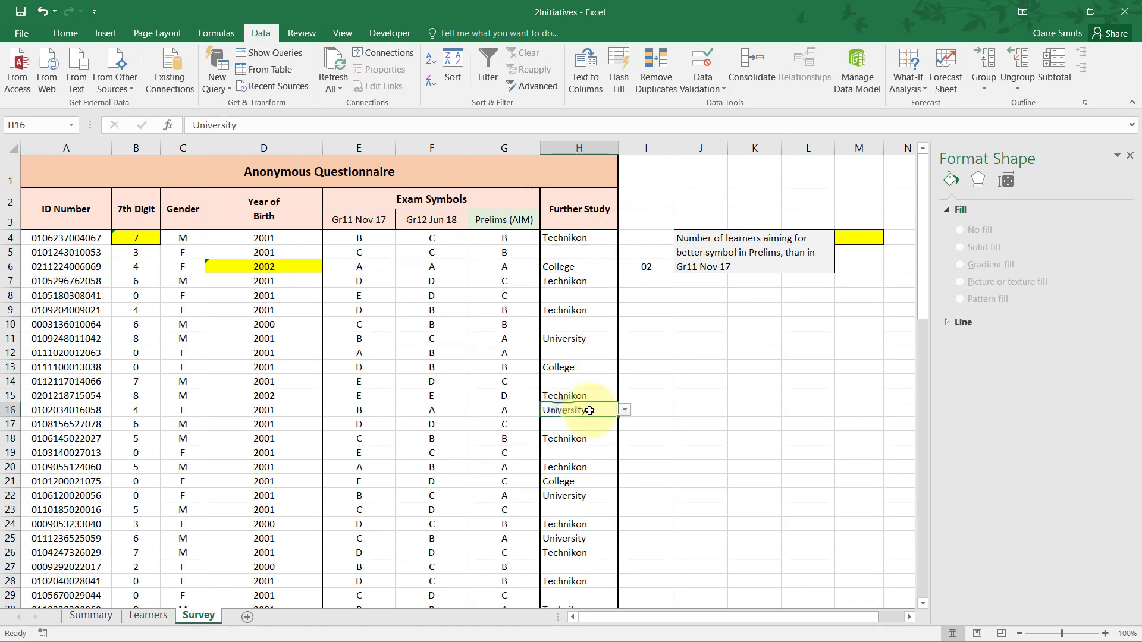
click(624, 410)
click(624, 410)
click(589, 525)
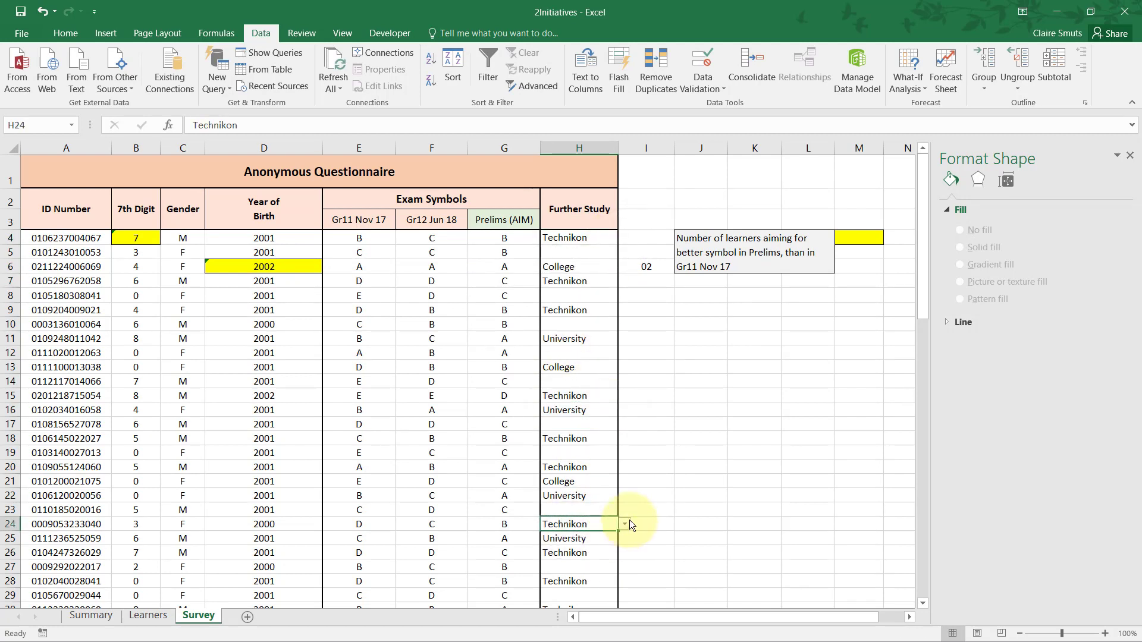
click(624, 524)
click(589, 583)
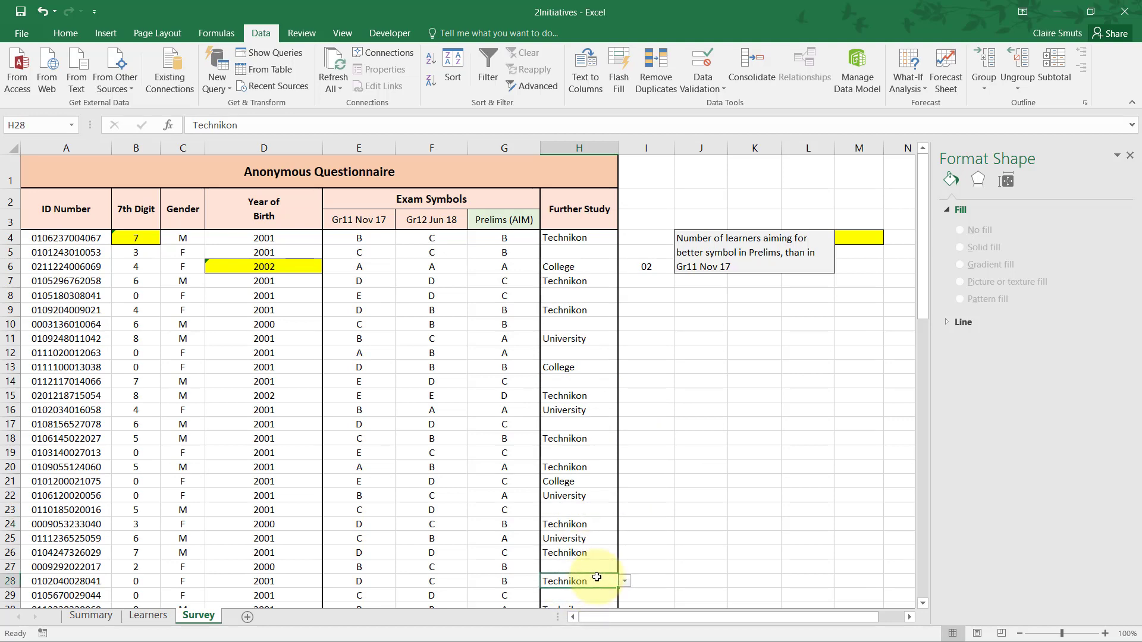
scroll(597, 578, down, 1)
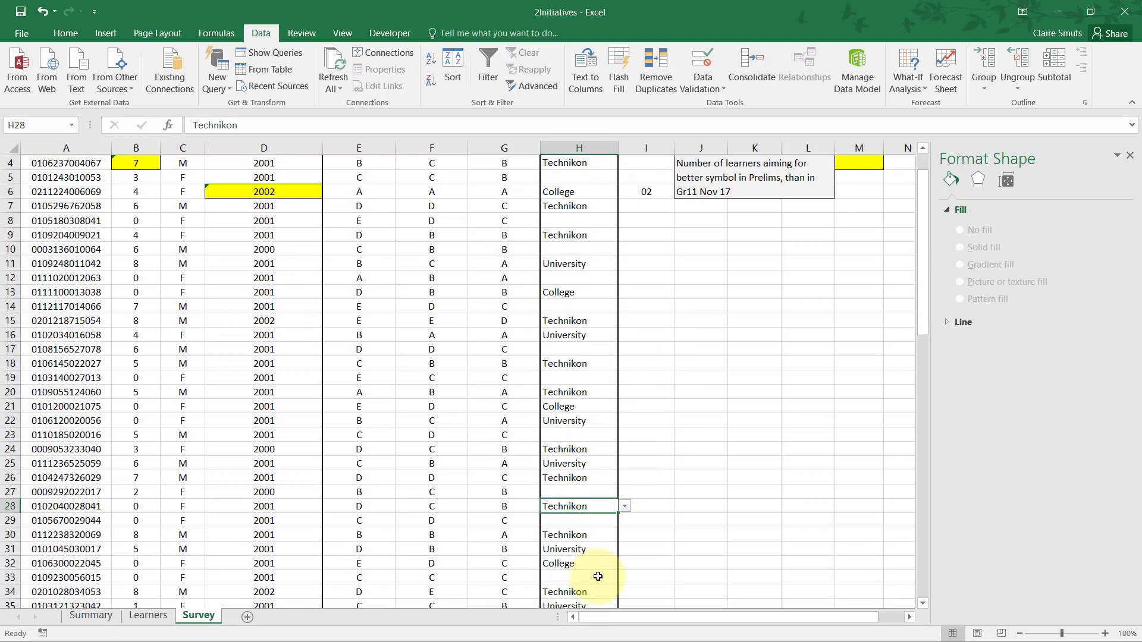
scroll(599, 572, up, 1)
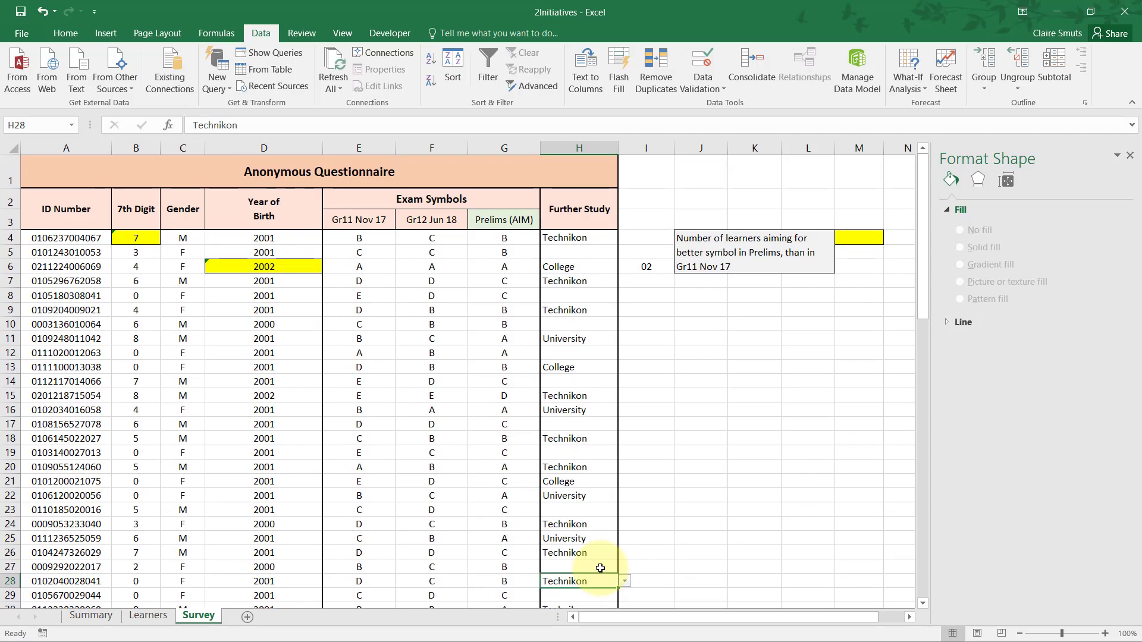
Read question 2.15 in the Acrobat Reader PDF and locate answer cell M4 and columns E and G on the Survey sheet in Excel.
key(alt+Tab)
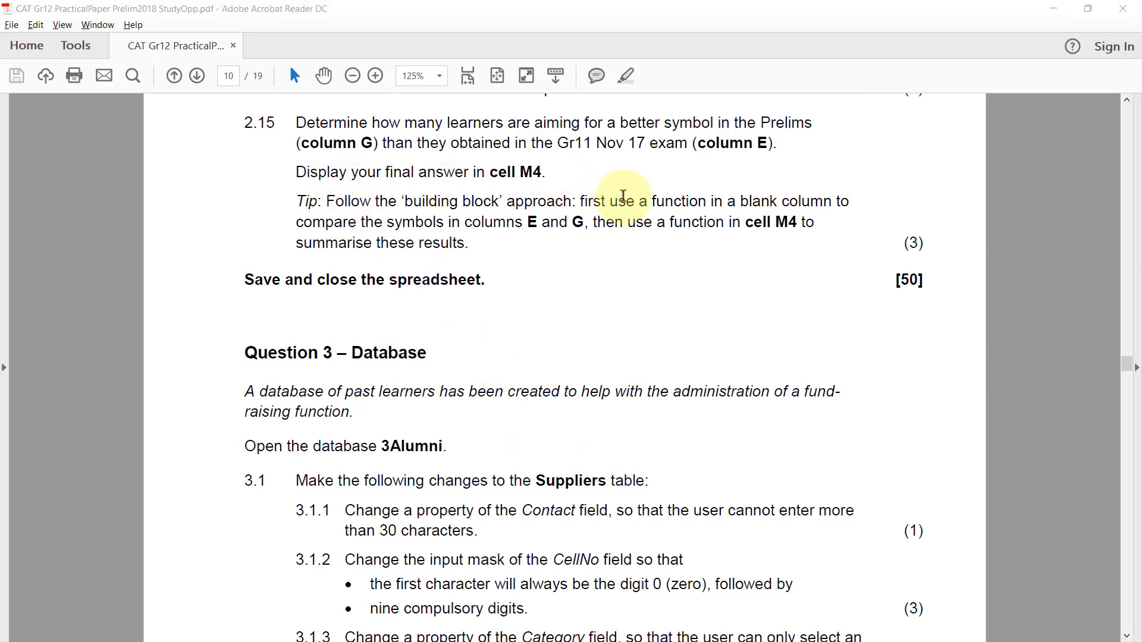
key(alt+Tab)
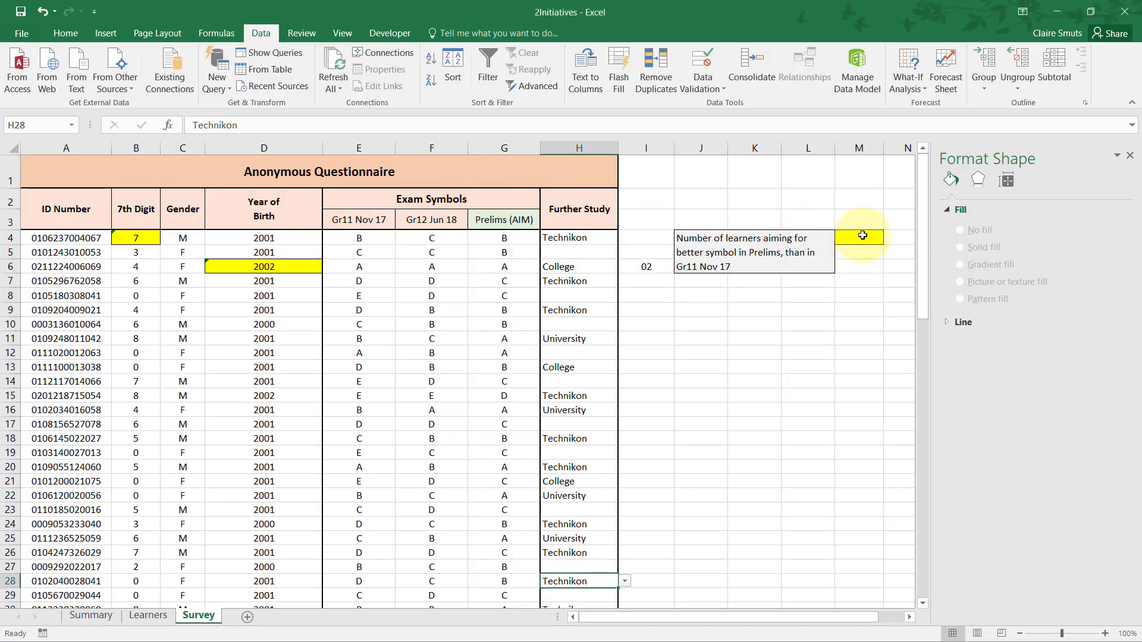
click(859, 237)
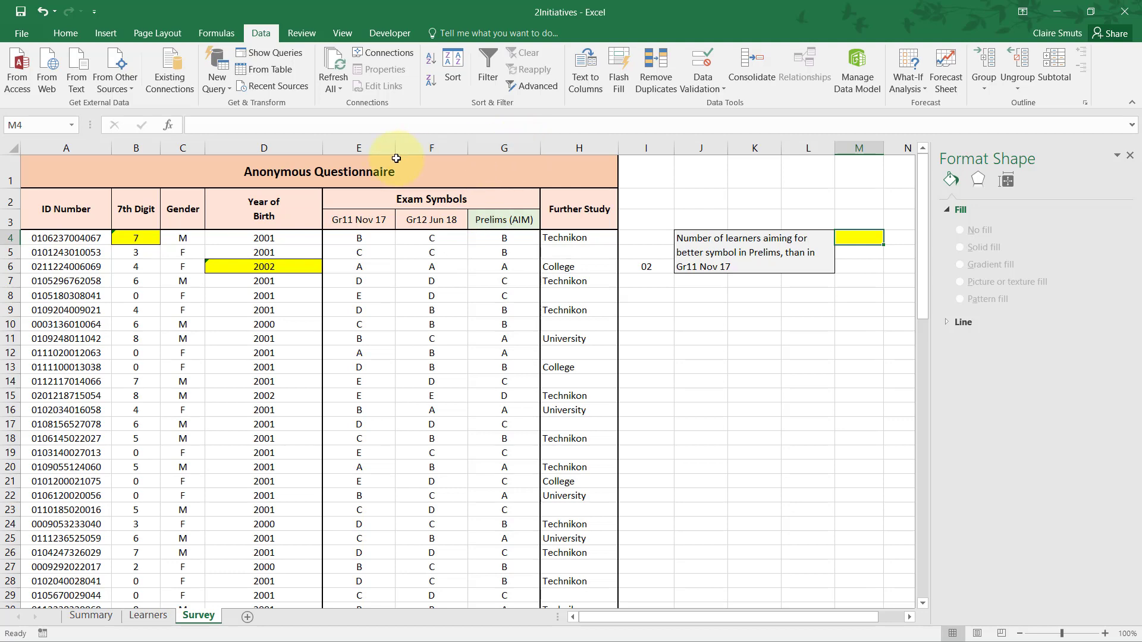
click(352, 141)
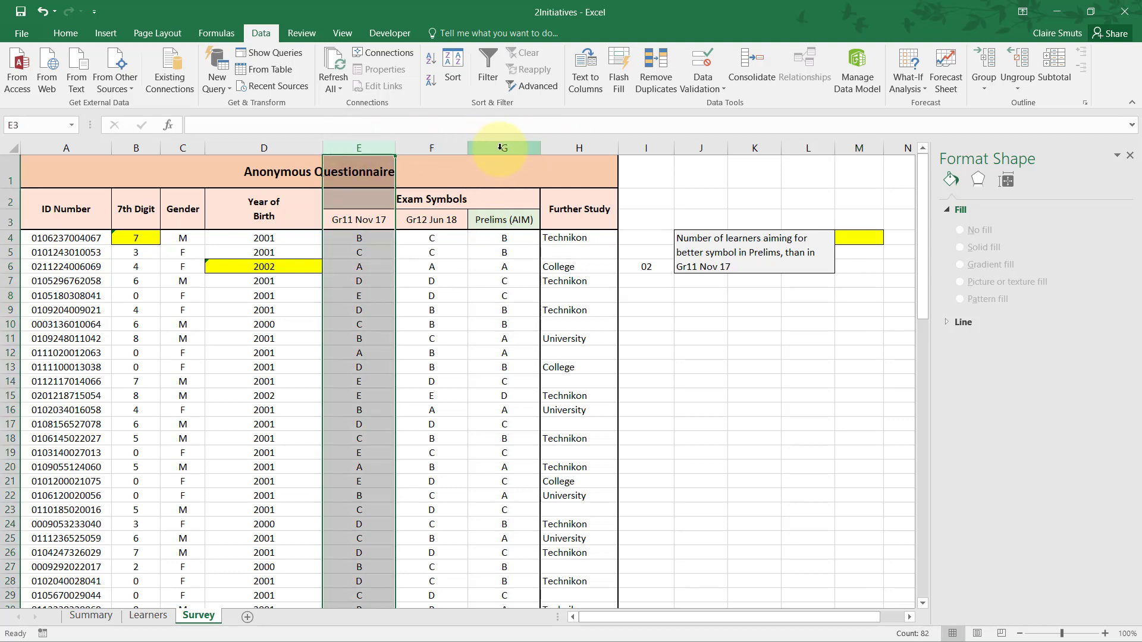
click(500, 147)
click(374, 148)
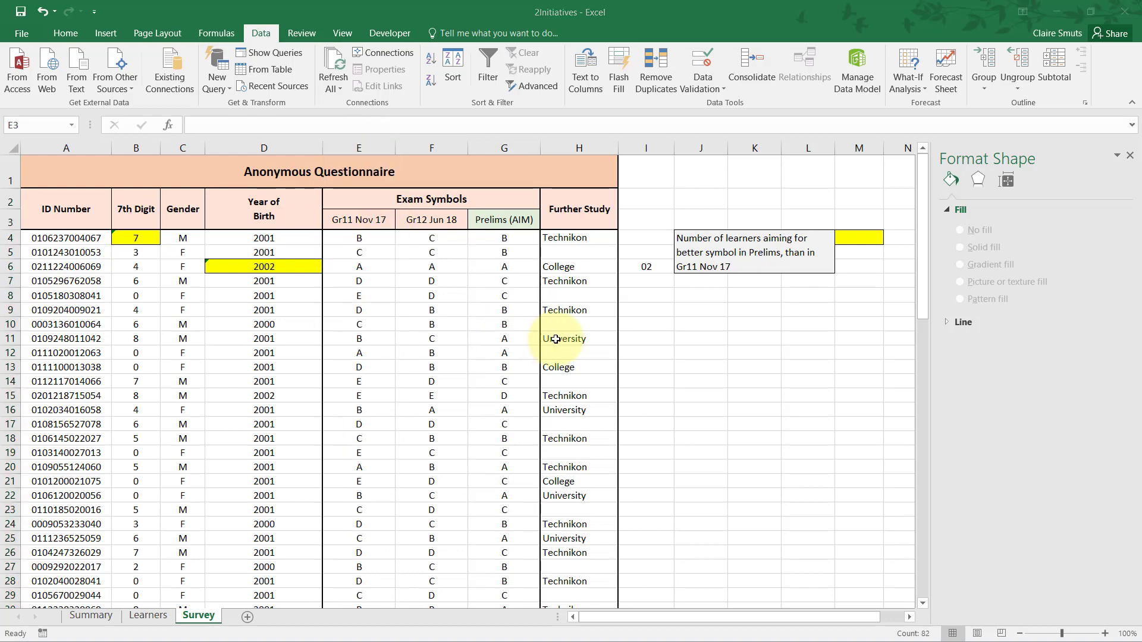
key(alt+Tab)
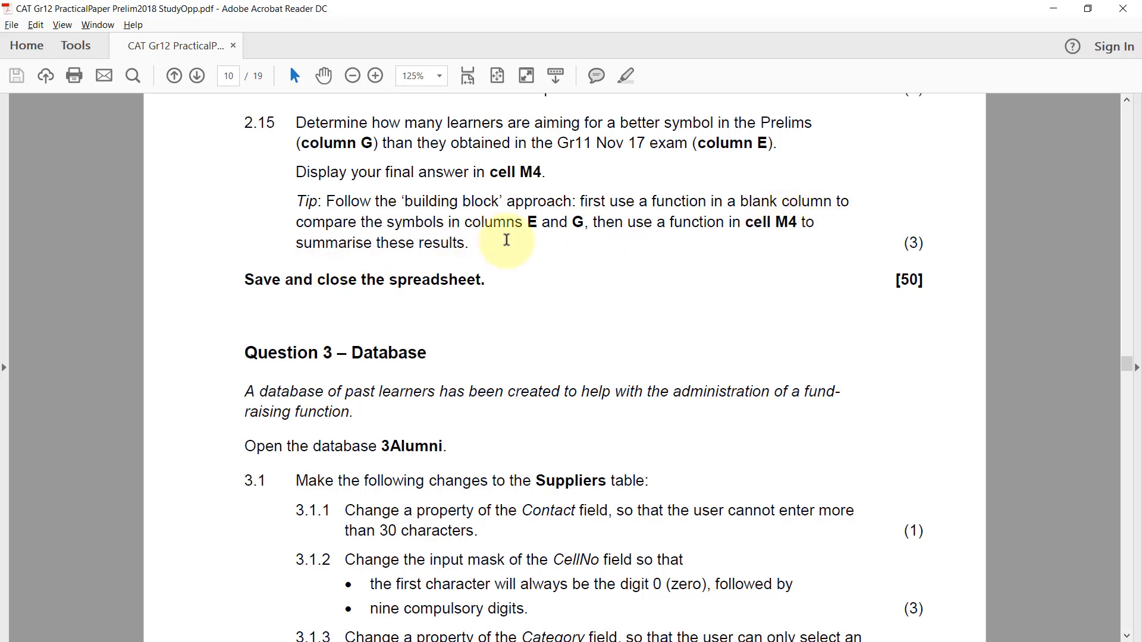
key(alt+Tab)
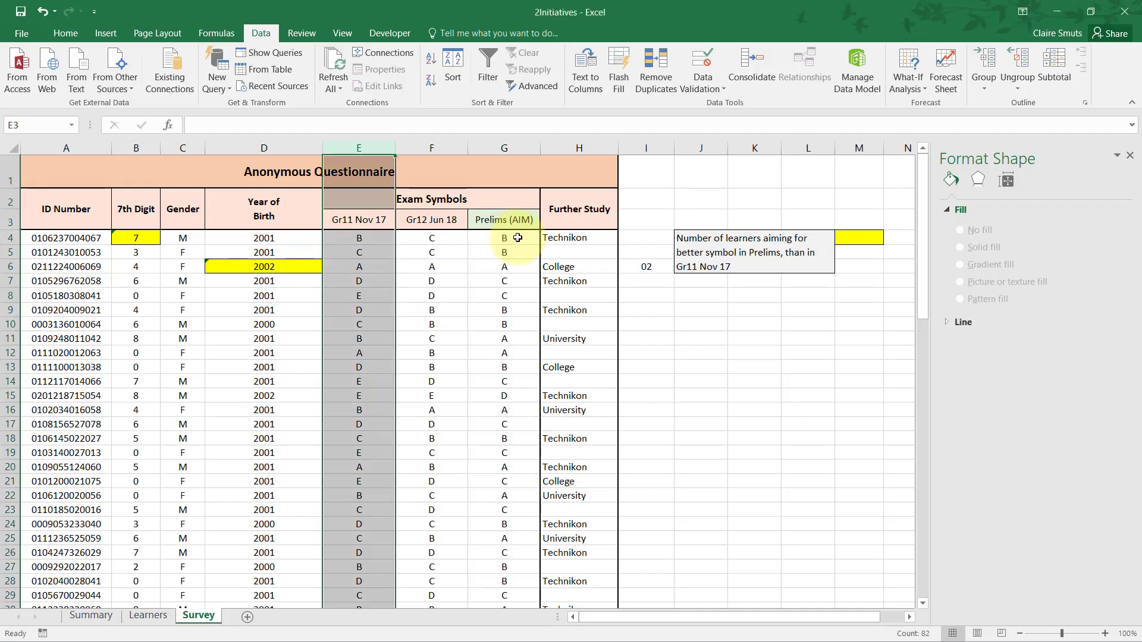
Close the Format Shape pane and inspect the symbols in the Gr11 Nov 17 and Prelims columns.
click(799, 294)
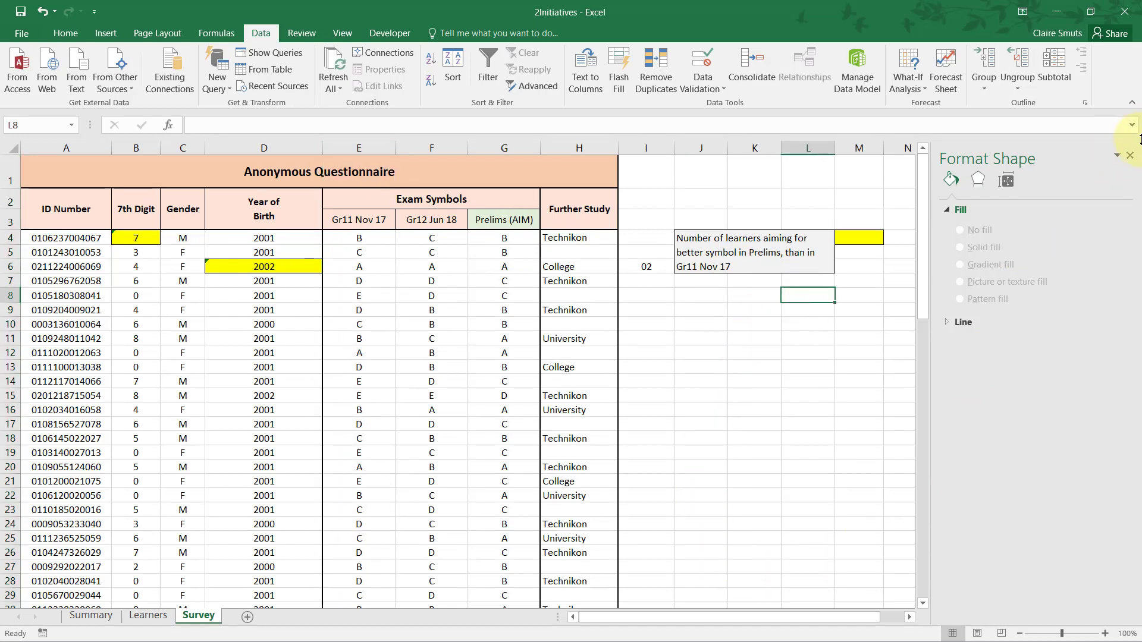
click(1129, 155)
click(352, 239)
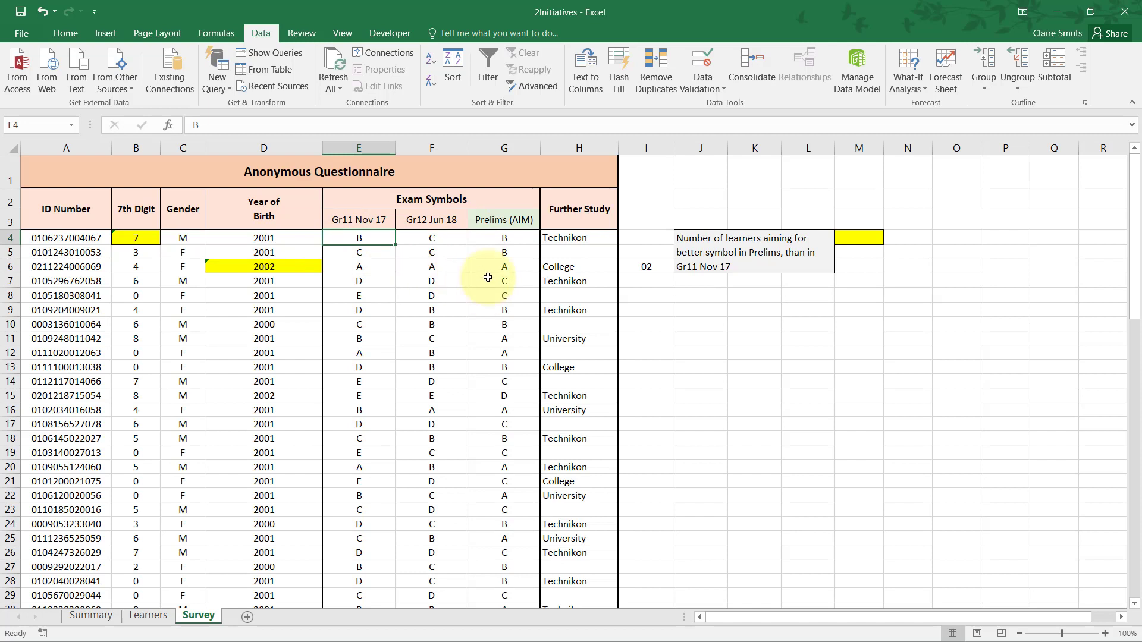
click(501, 252)
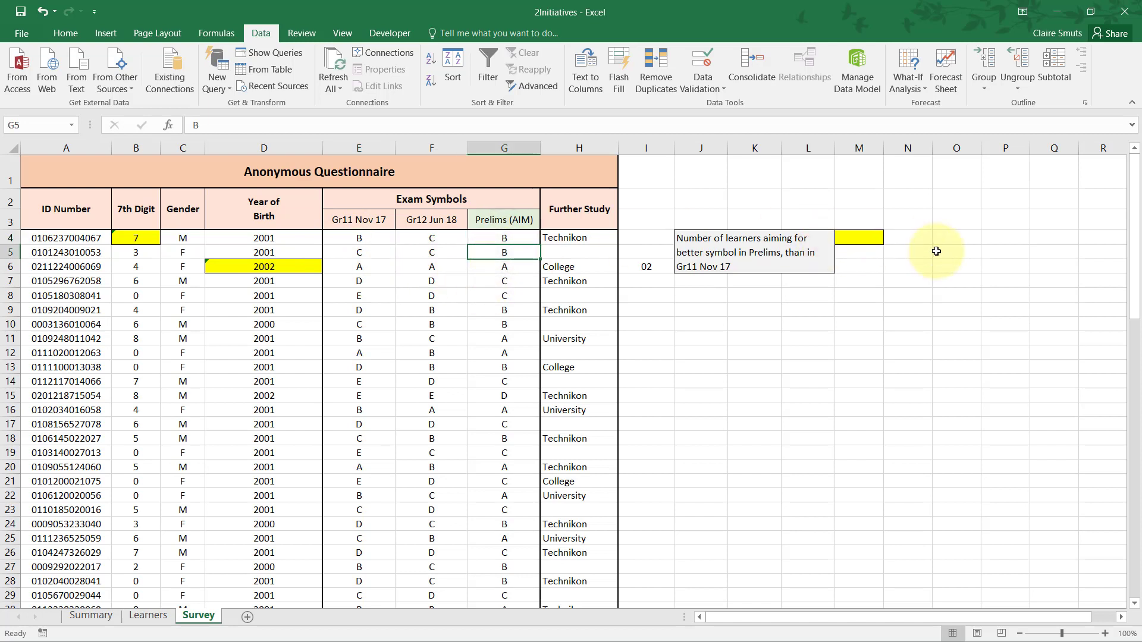
Start an IF function in blank cell N4 and bring up its Function Arguments dialog clear of the row 4 symbols.
click(919, 199)
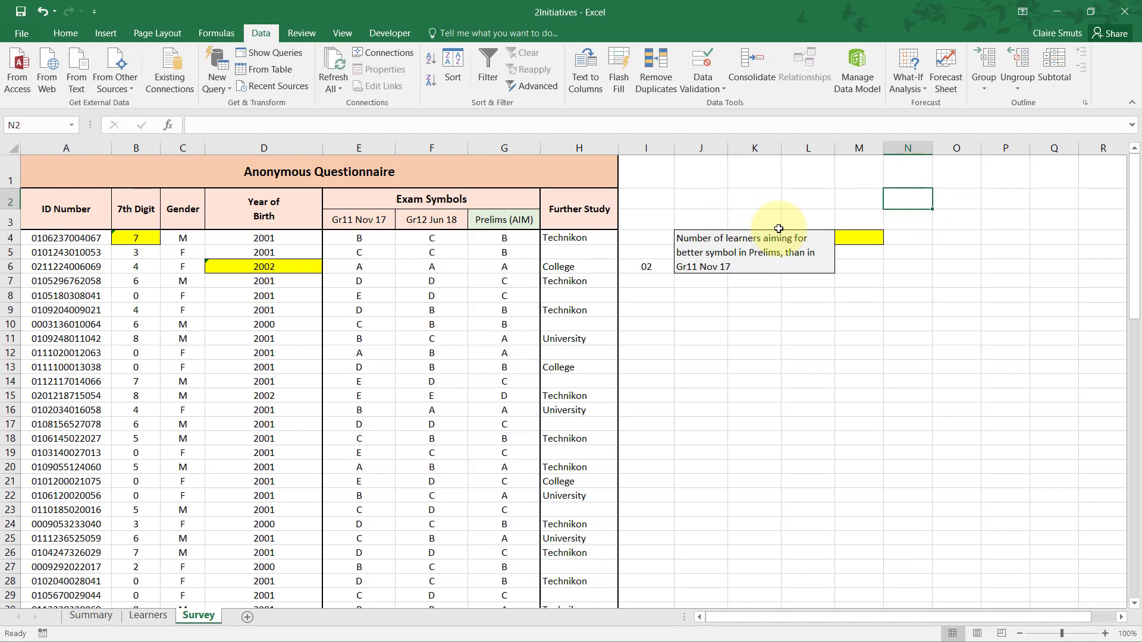
click(644, 145)
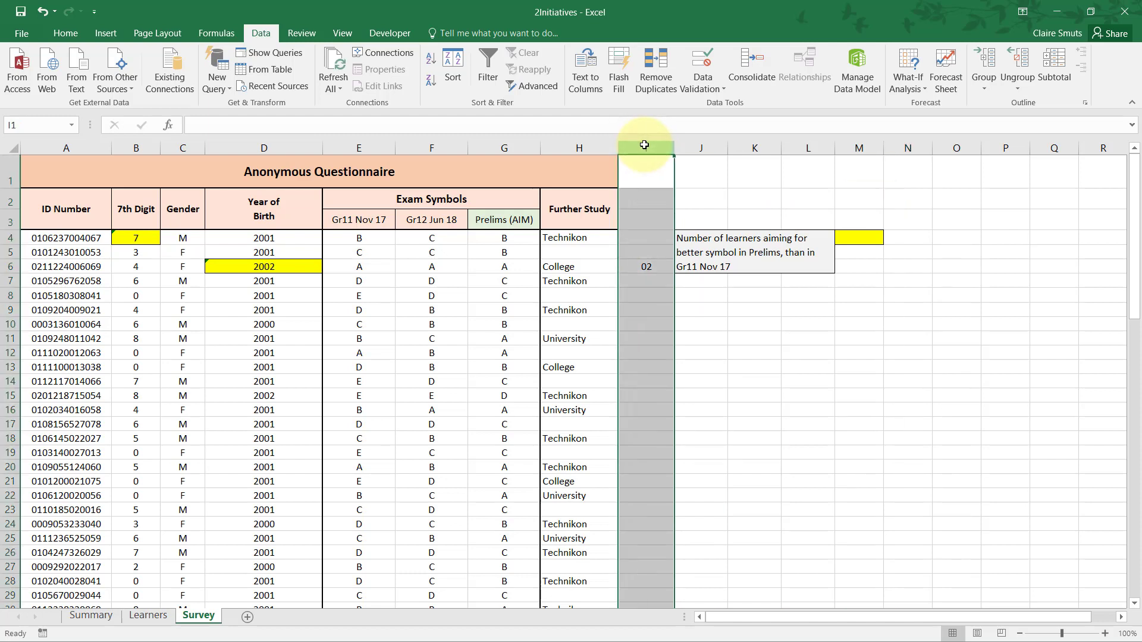
click(920, 241)
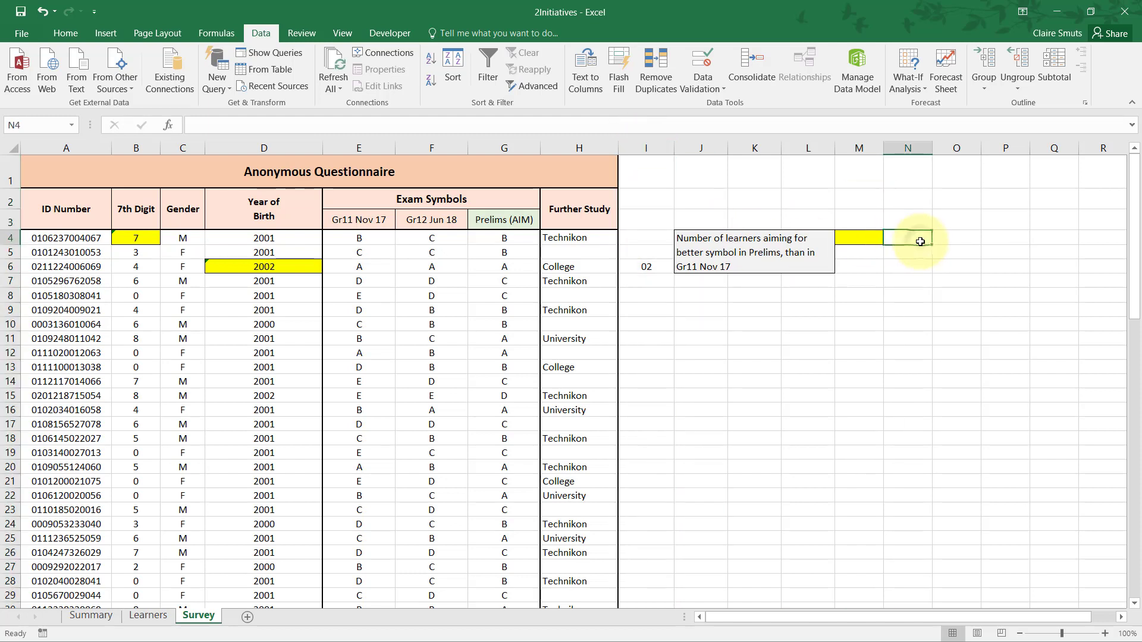
click(3, 238)
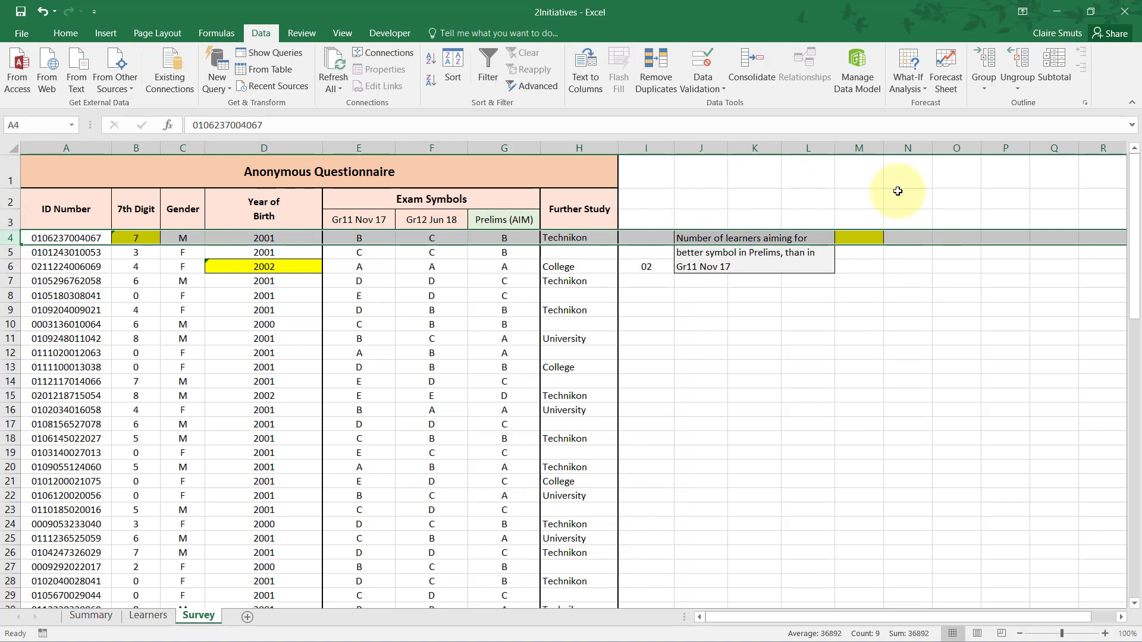
click(908, 219)
click(935, 240)
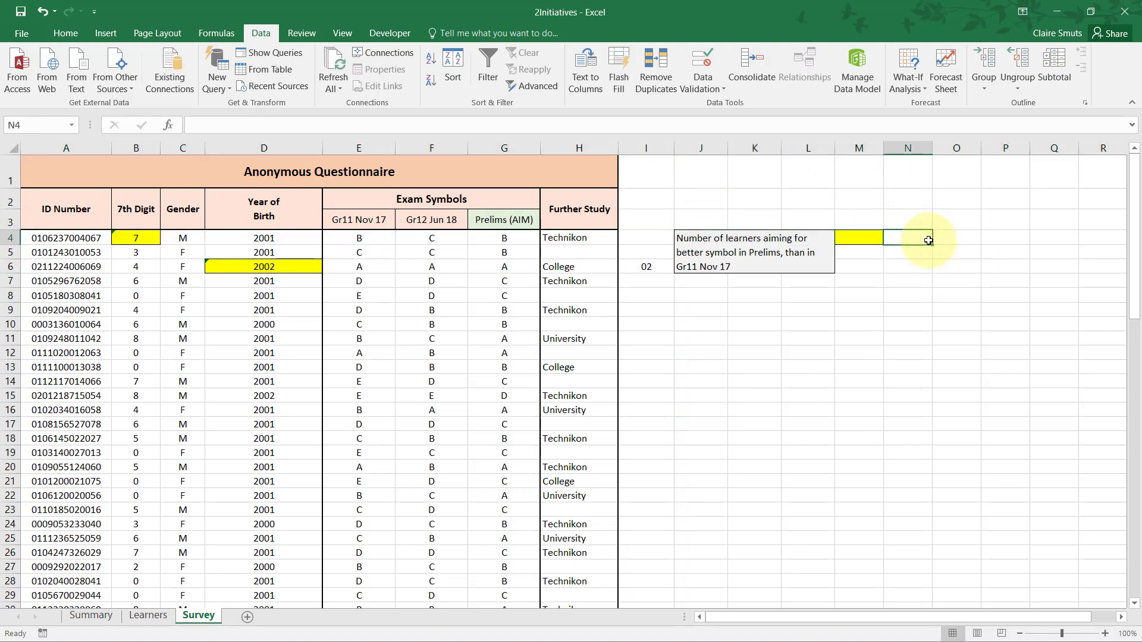
text(=IF()
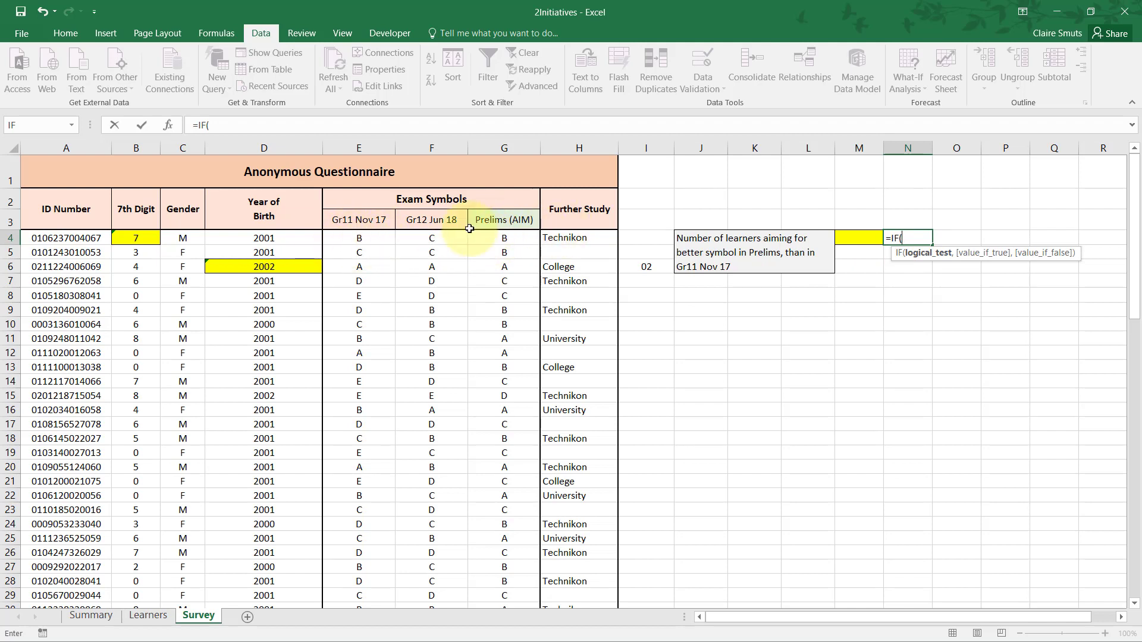
click(169, 125)
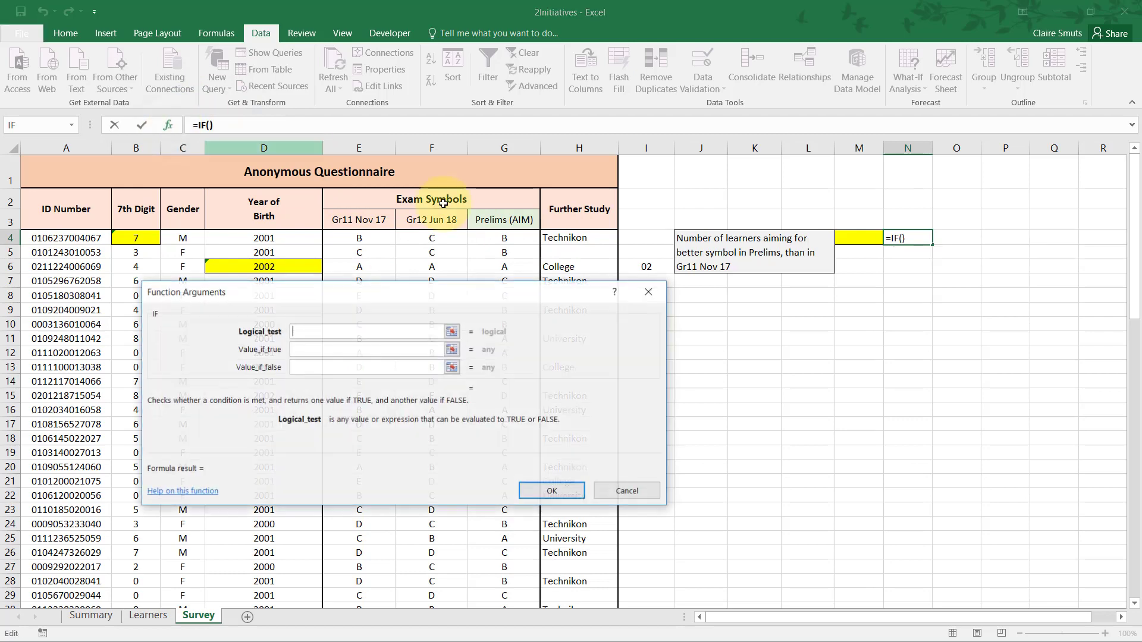
drag(527, 303, 729, 322)
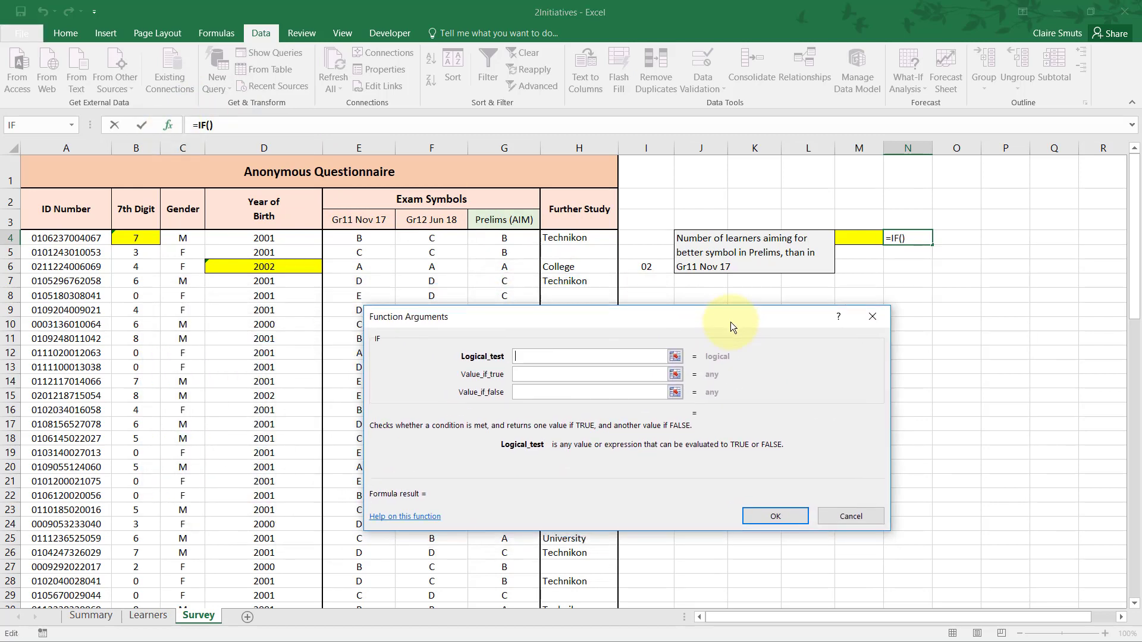
Complete the IF function in N4 with test G4>E4, returning 1 if true and 0 if false, and fill it down to N28.
click(503, 237)
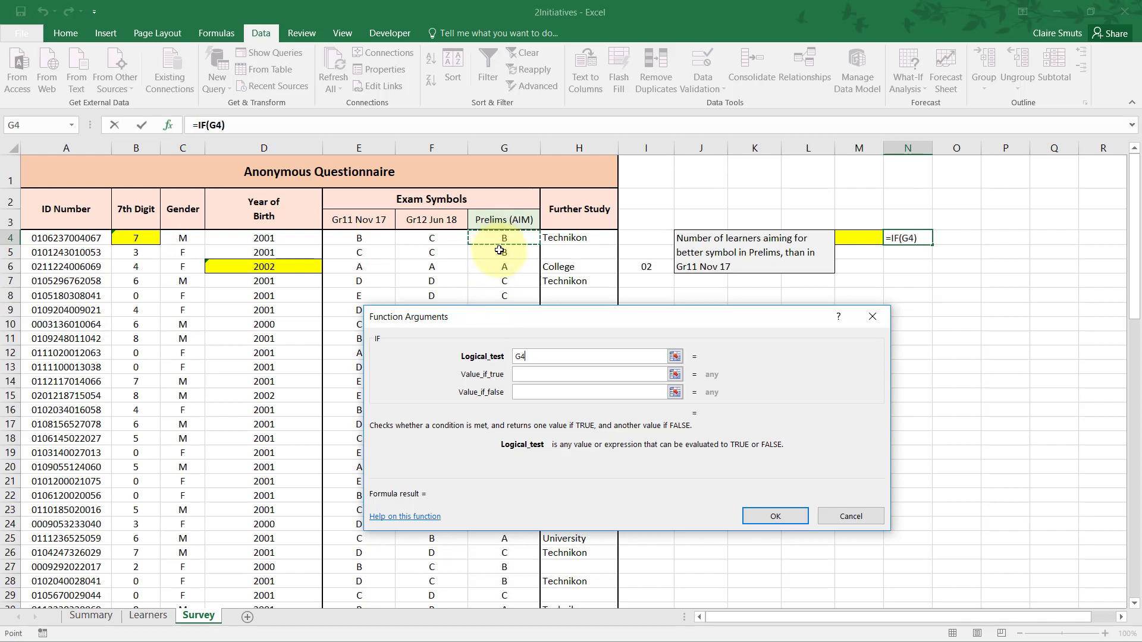
text(>)
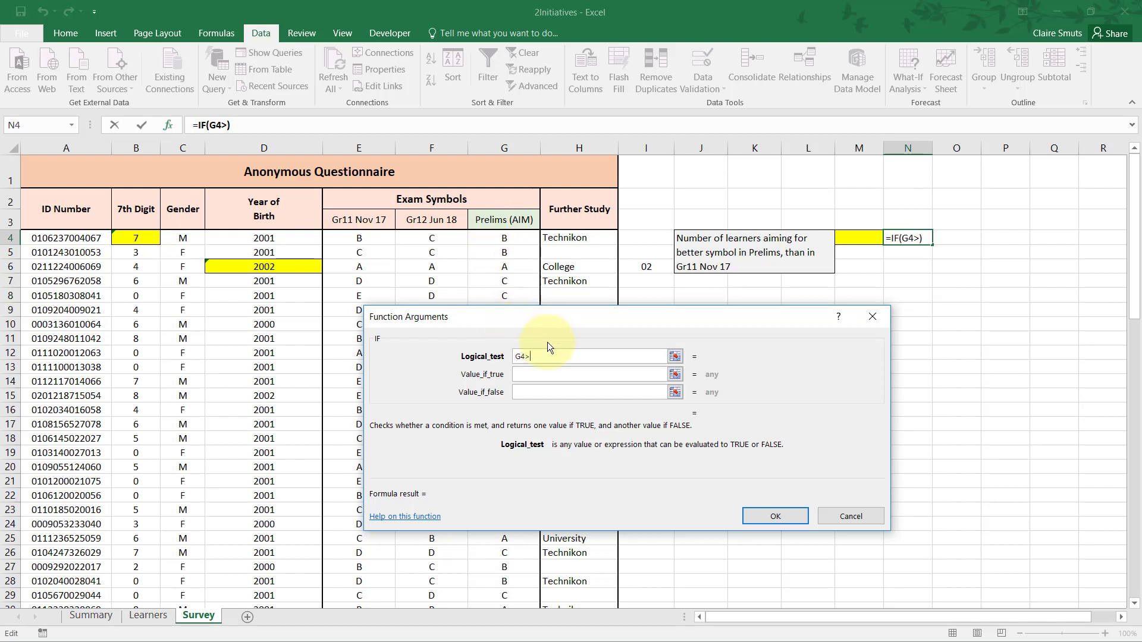
click(369, 237)
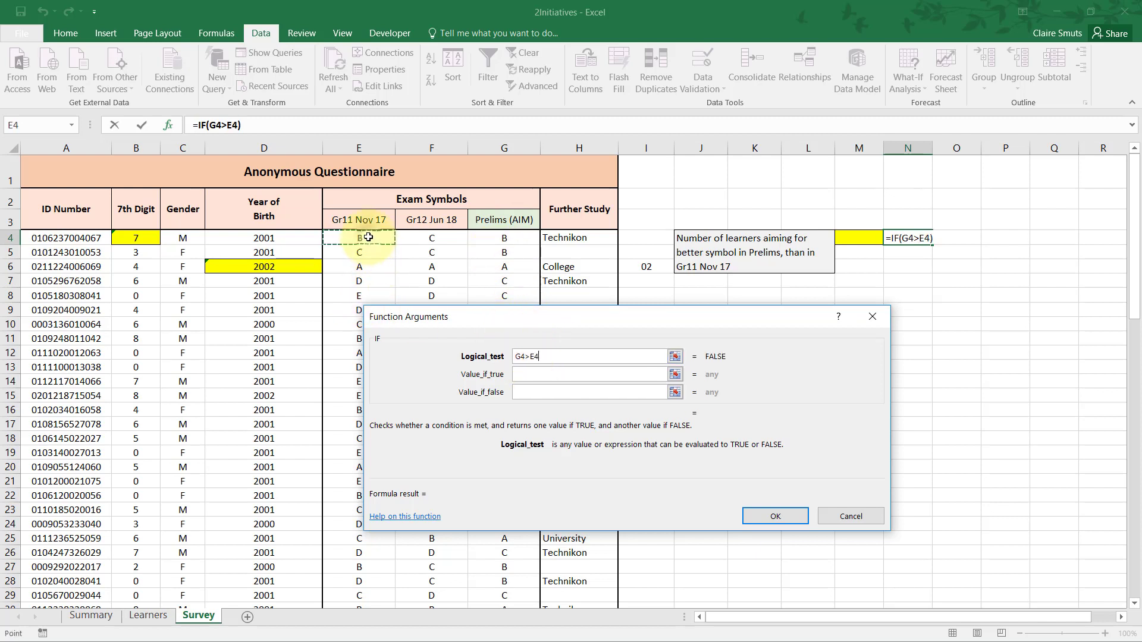
click(553, 375)
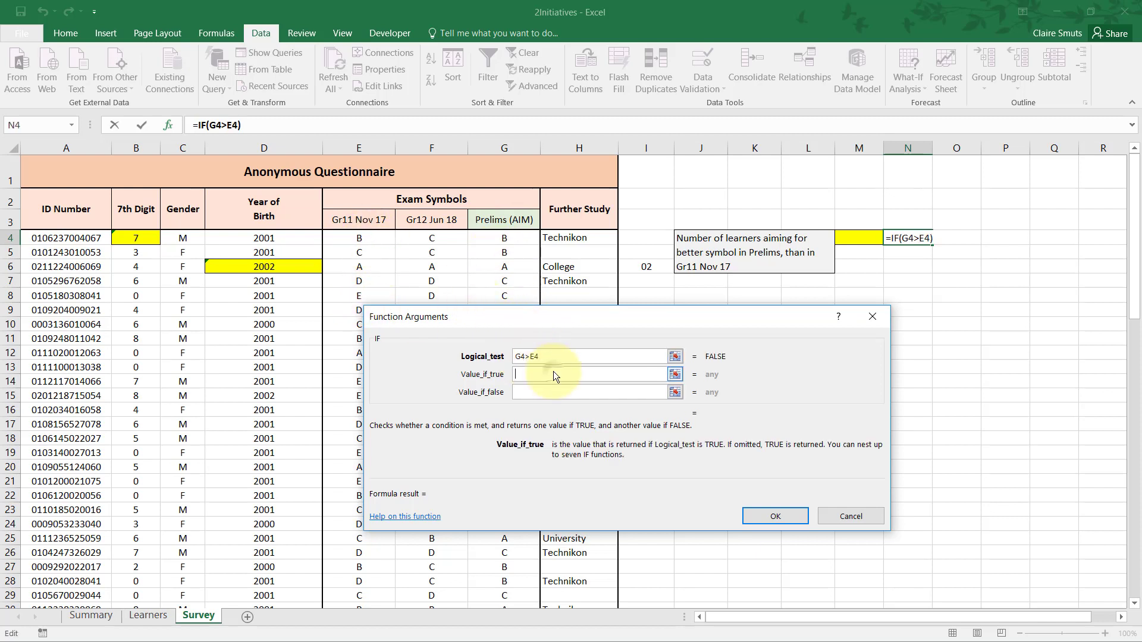
text(1)
click(547, 396)
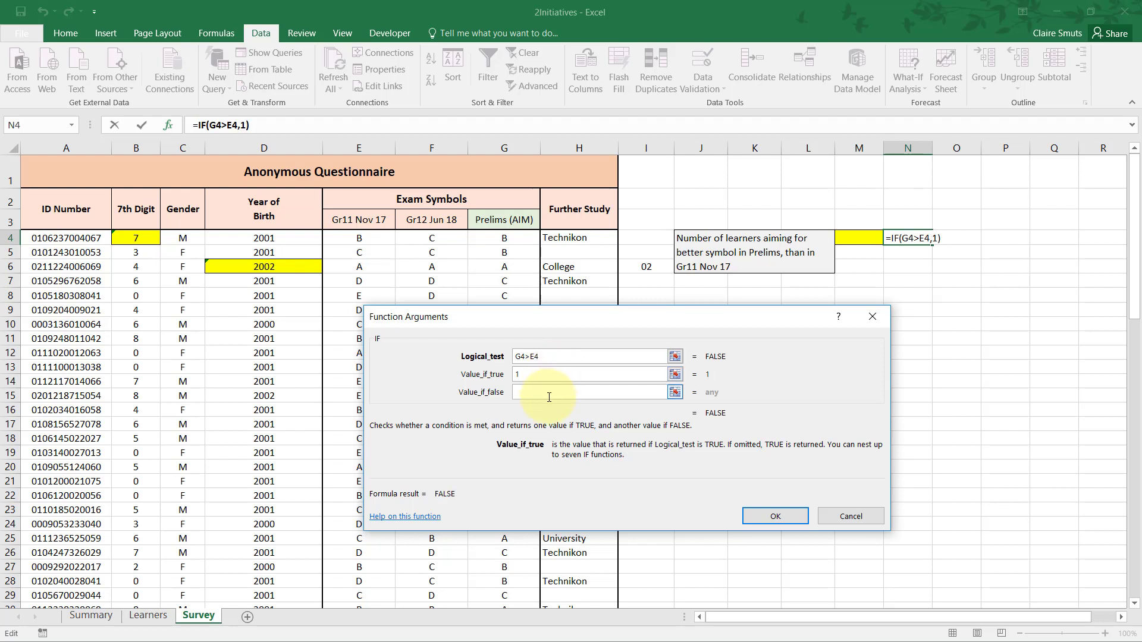
text(0)
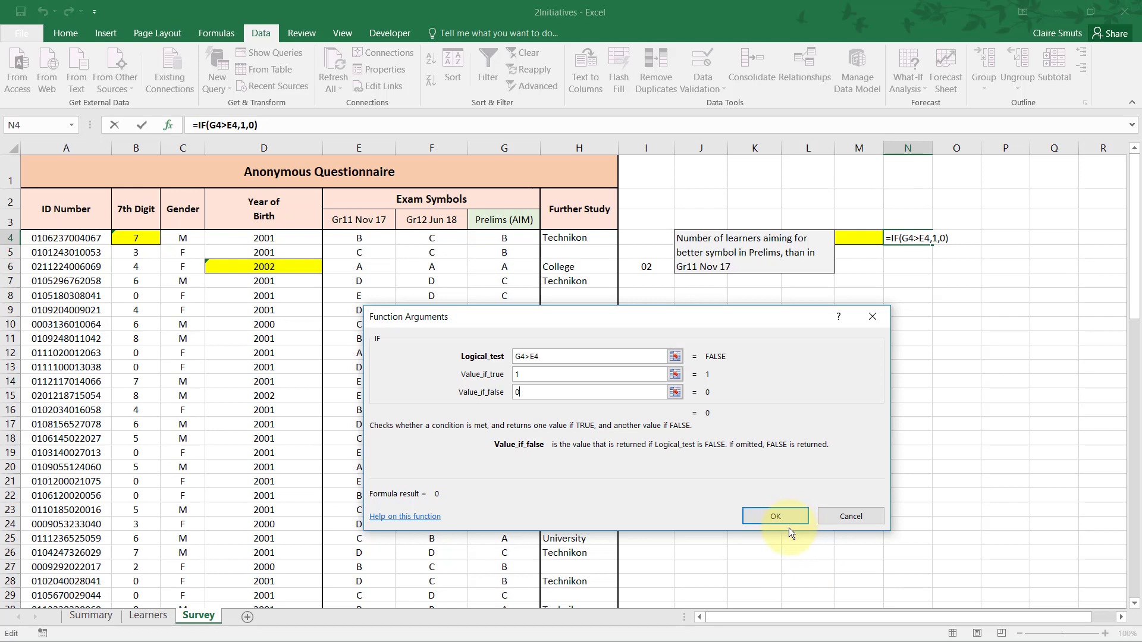
click(773, 516)
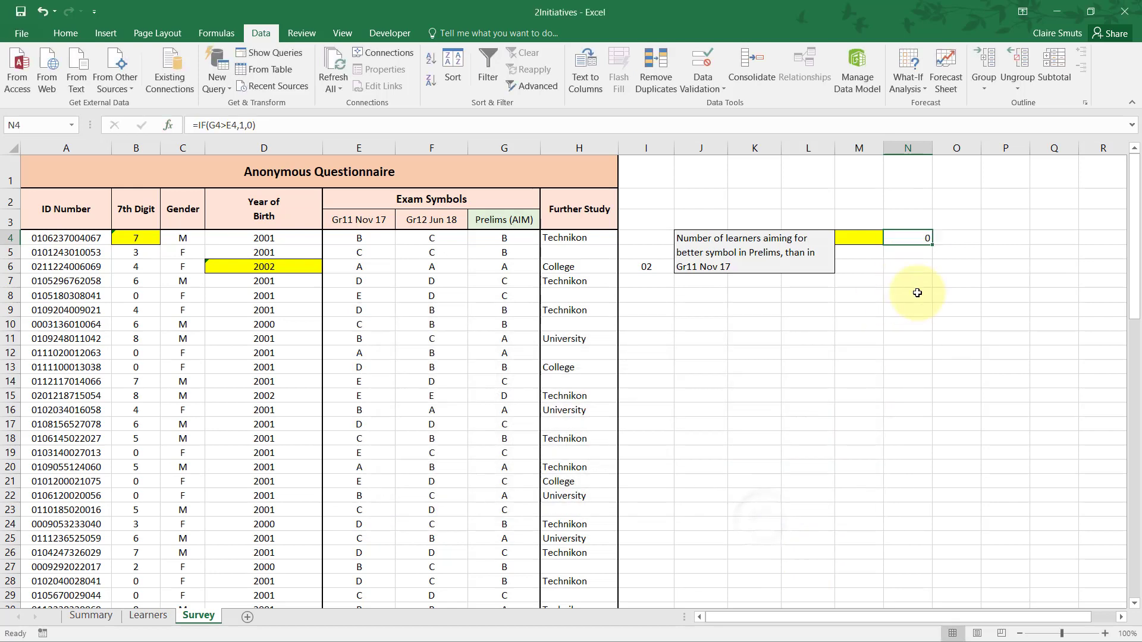
drag(932, 244, 908, 589)
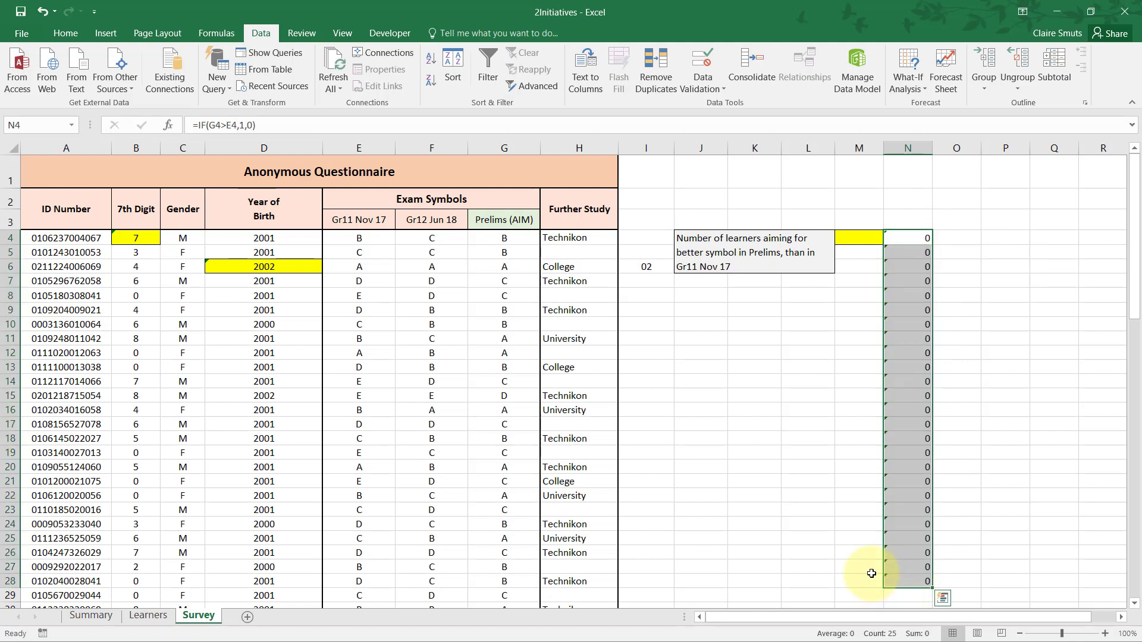
Enter the sample symbols A in J8 and C in K8 for a test comparison.
click(697, 298)
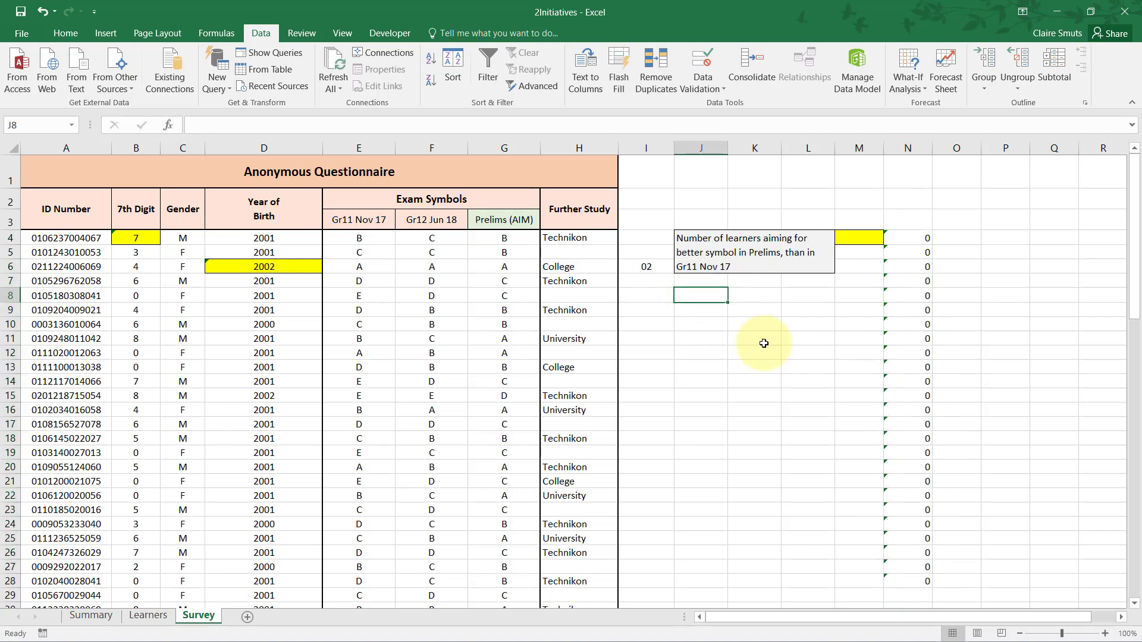
text(A)
key(Tab)
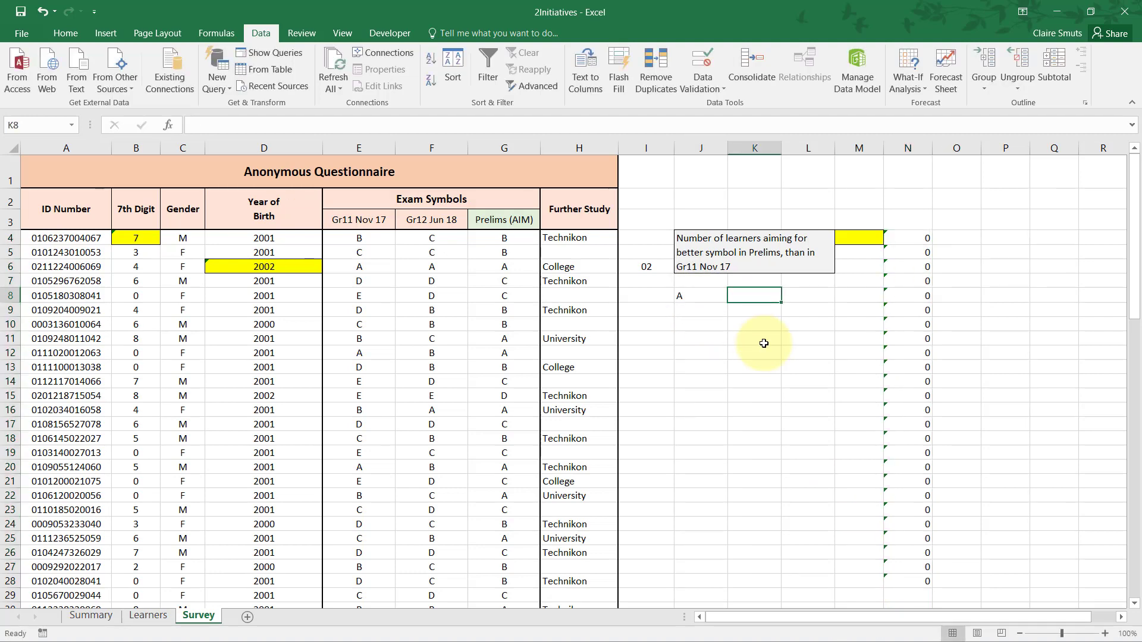
text(C)
key(Tab)
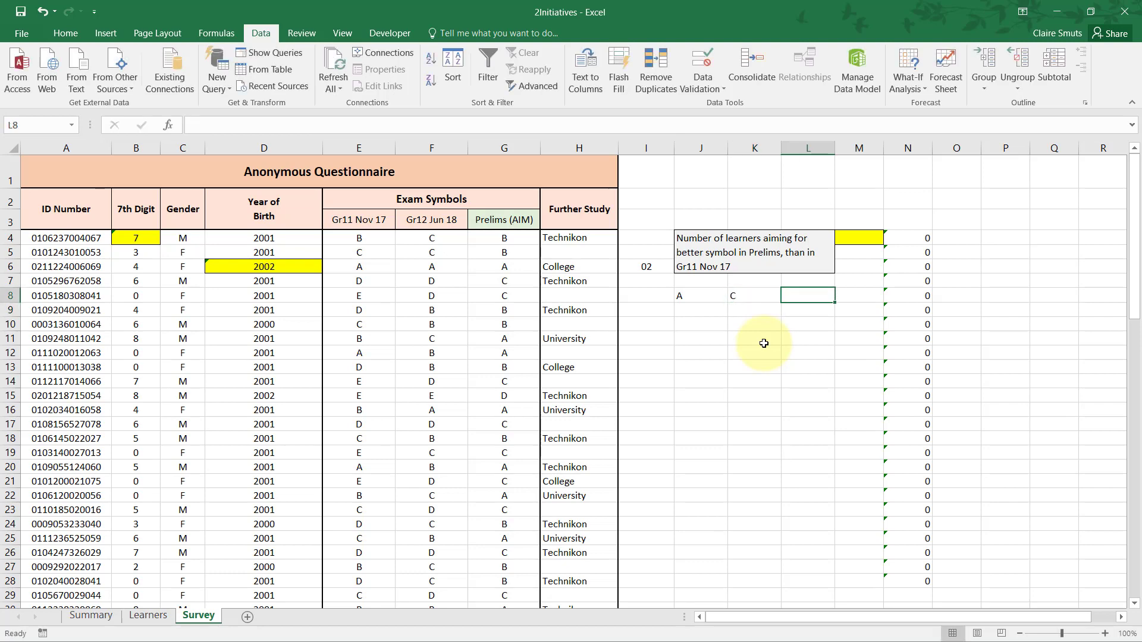
Enter the comparison formula =J8>K8 in L8 to test how the two sample symbols are ranked.
text(=)
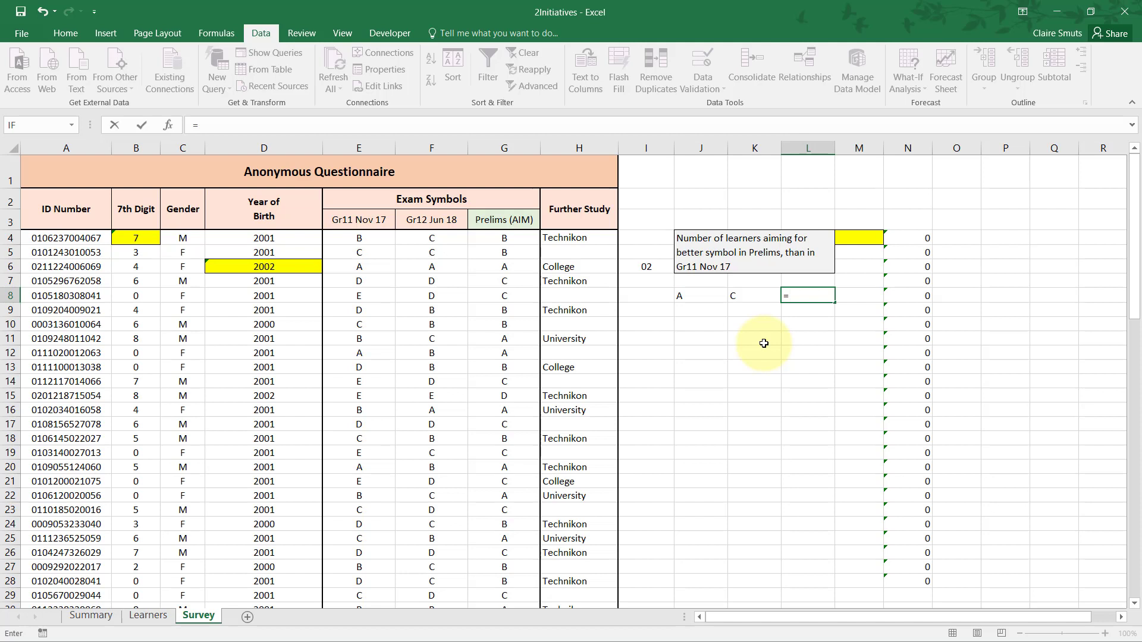
key(Left)
key(Left)
text(>)
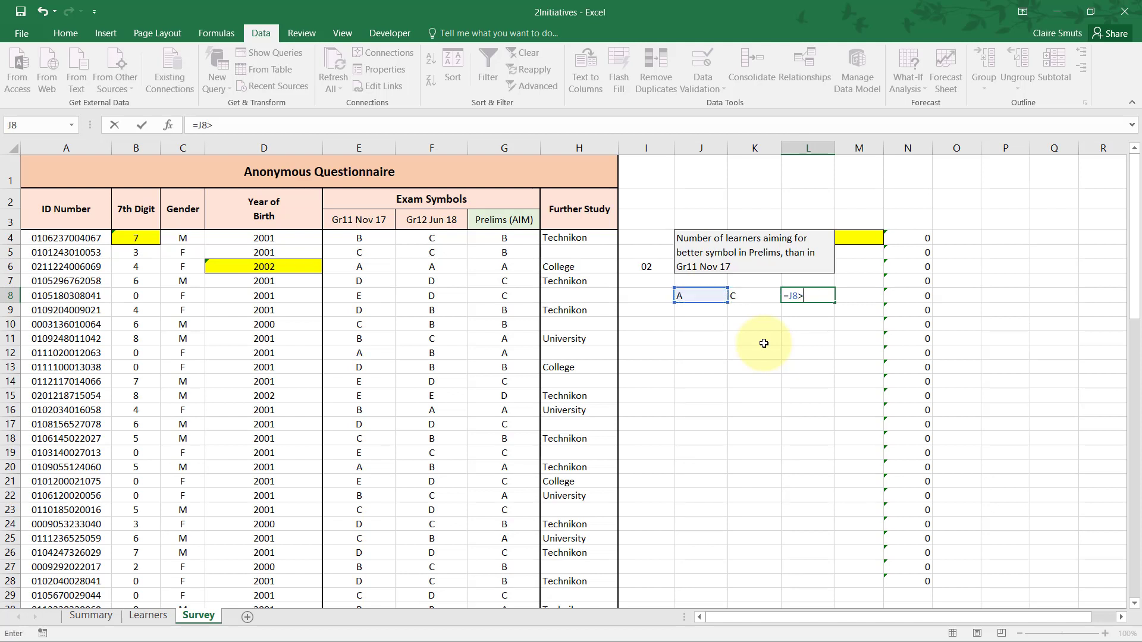
key(Left)
key(ctrl+Return)
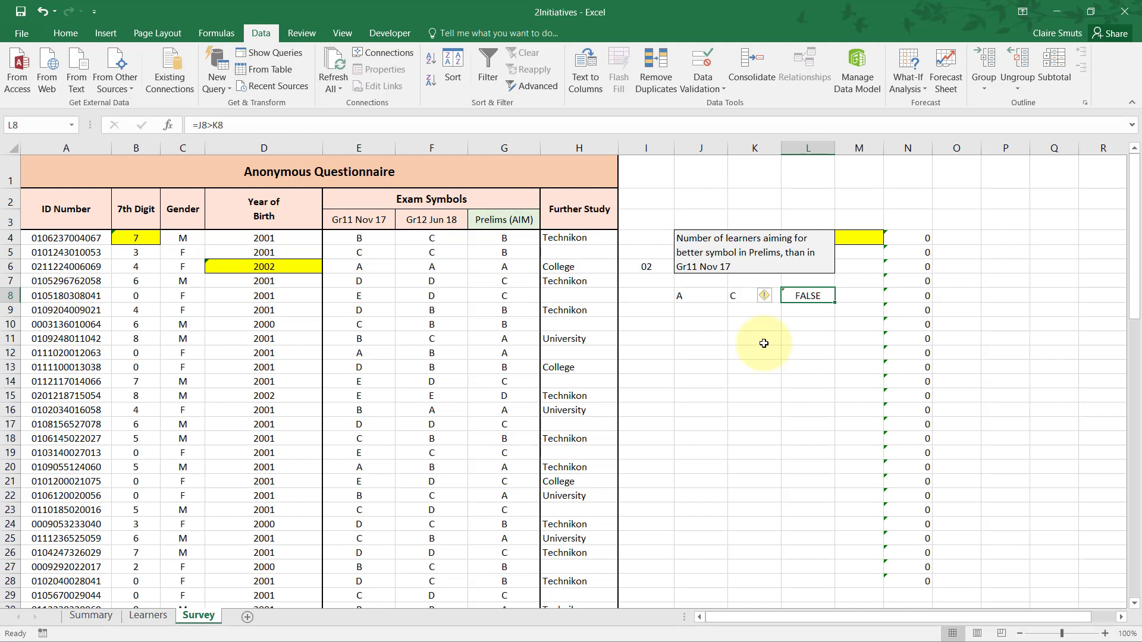
key(Return)
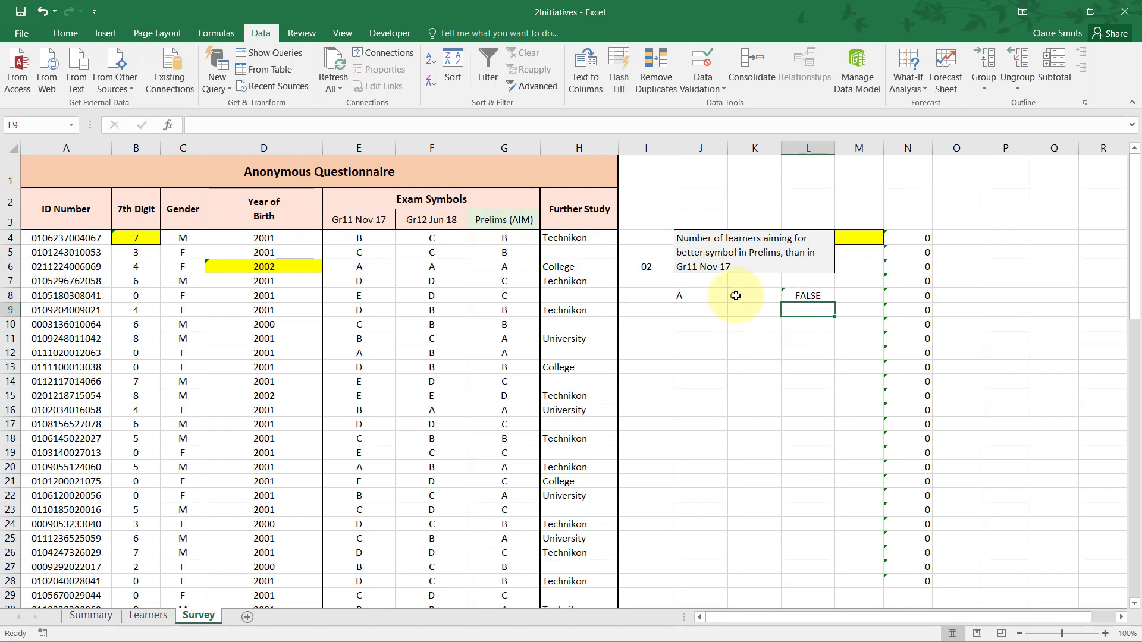
Review the sample symbols and their comparison, and change the formula in L8 to =J8<K8.
click(714, 297)
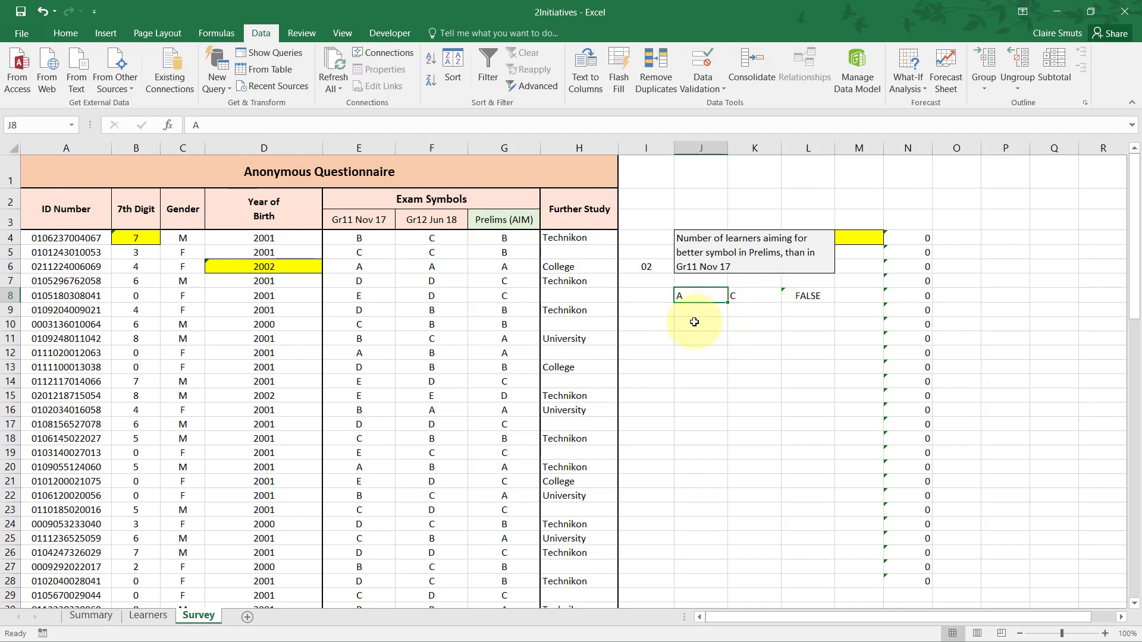
click(743, 300)
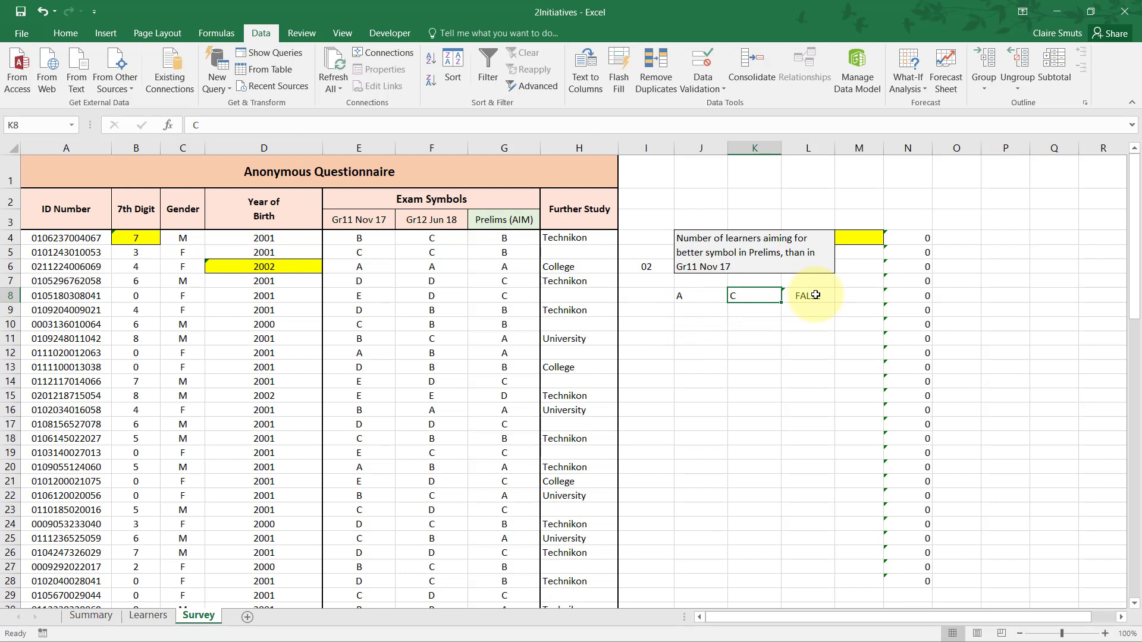
click(815, 295)
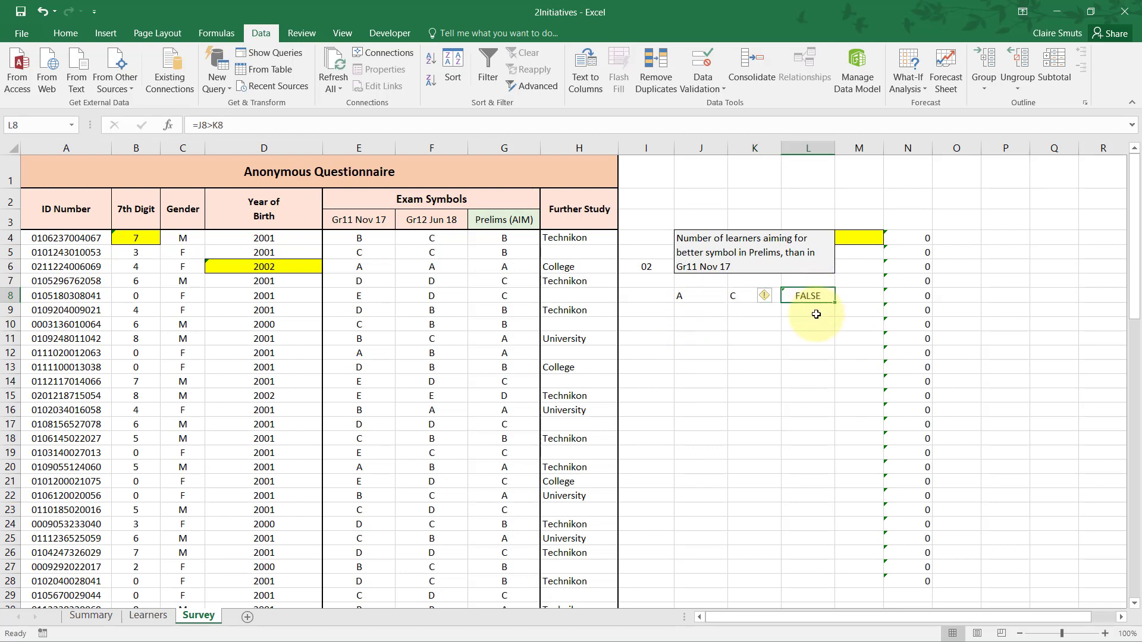
double_click(812, 296)
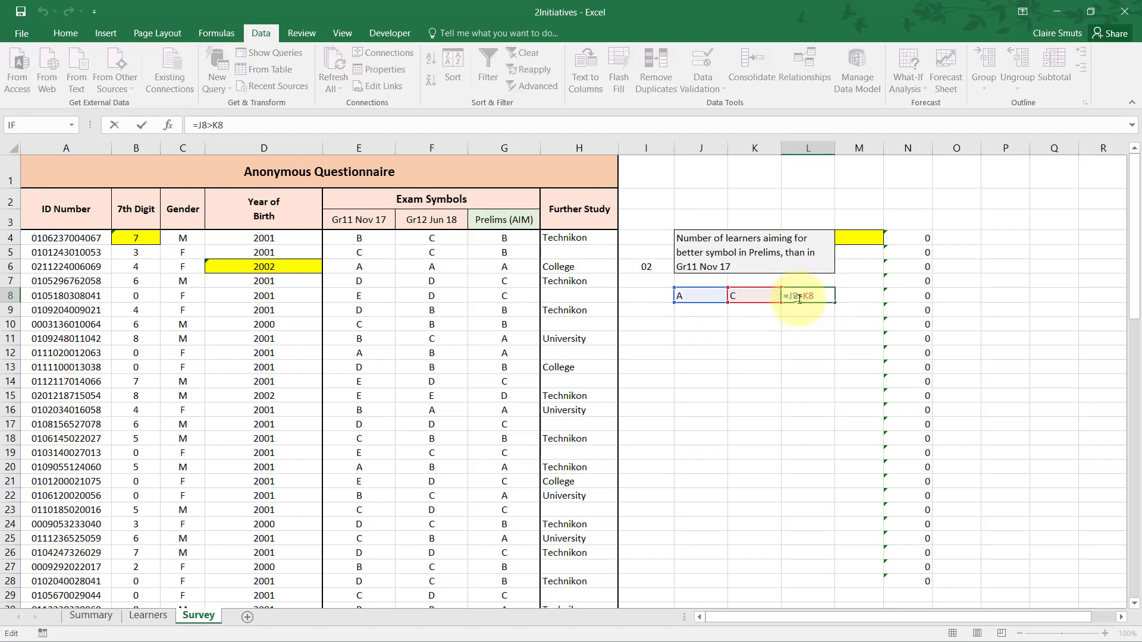
drag(799, 300, 804, 300)
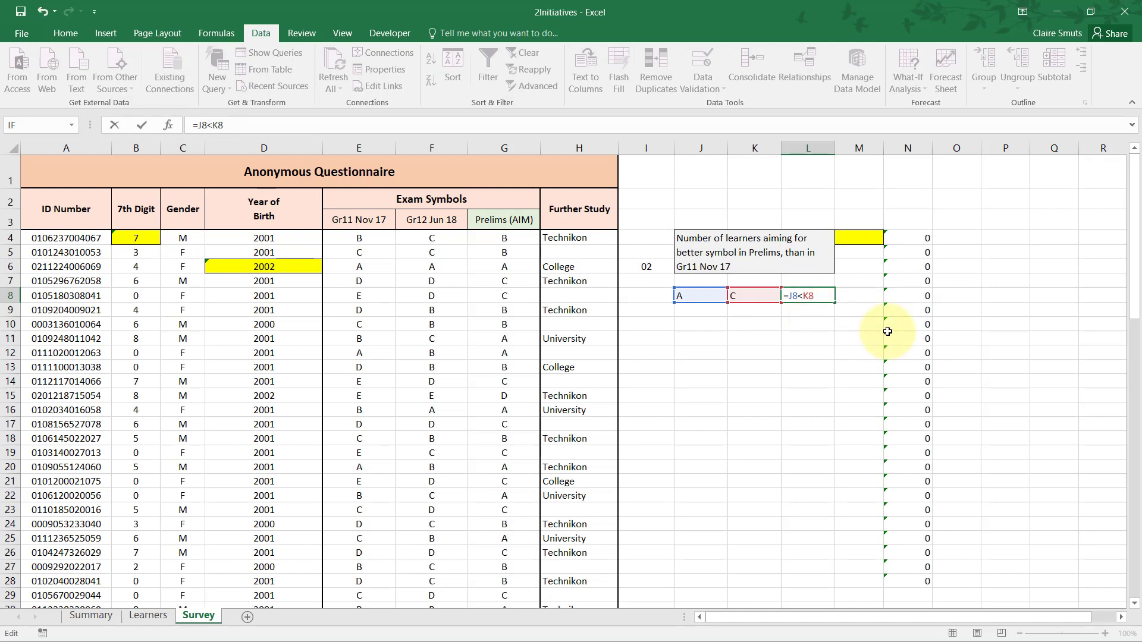
key(ctrl+Return)
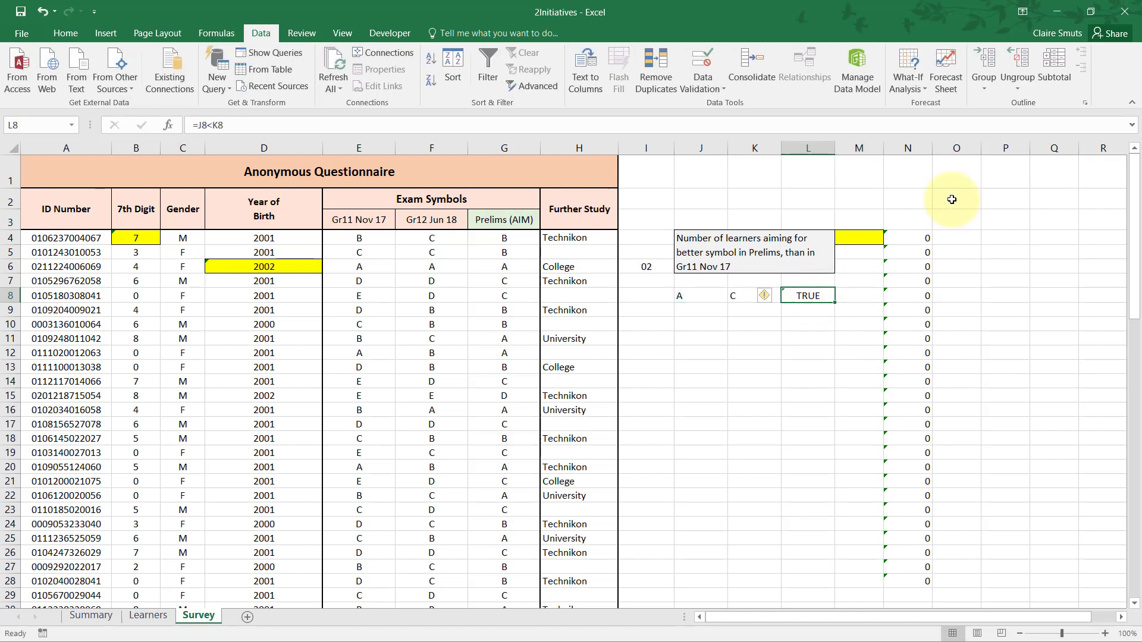
Change the logical test of the IF function in N4 to G4<E4.
double_click(921, 244)
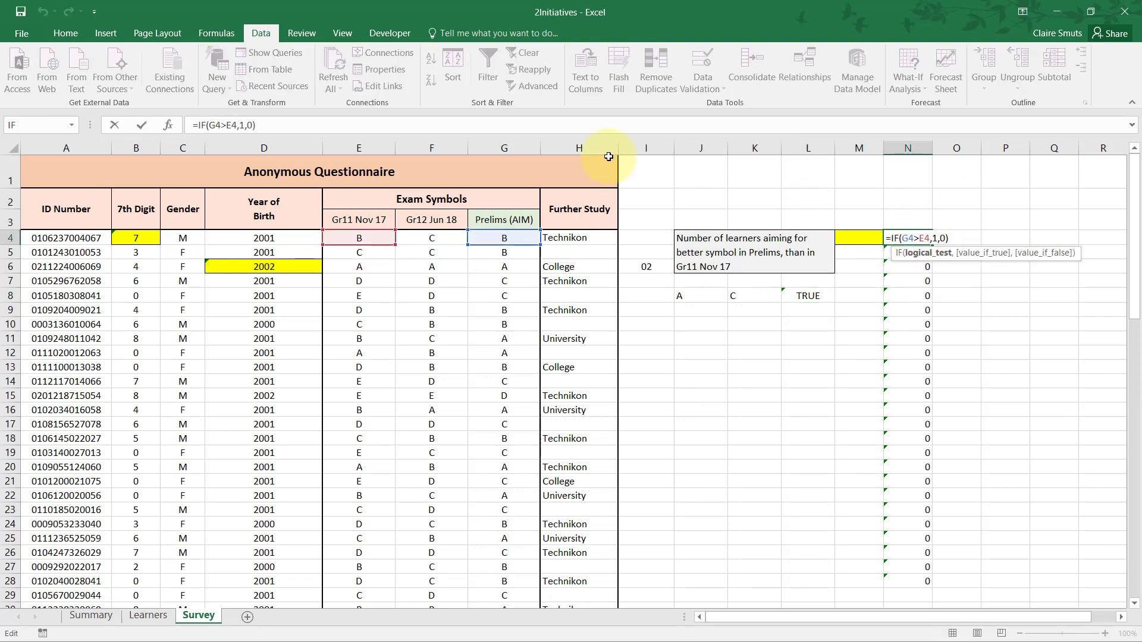
click(168, 125)
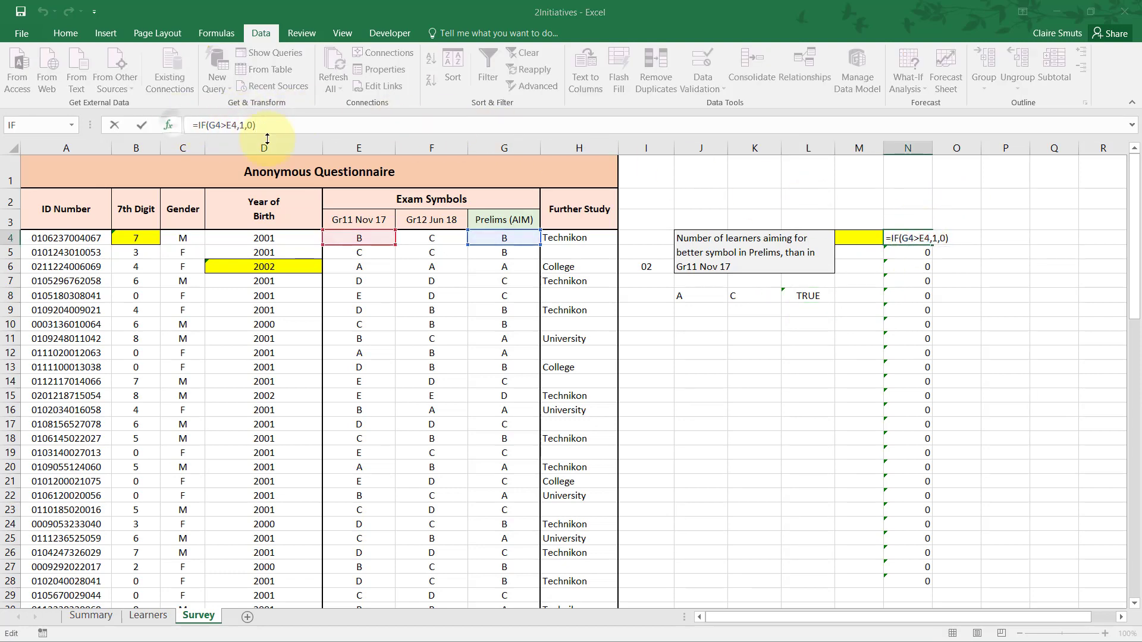
click(528, 356)
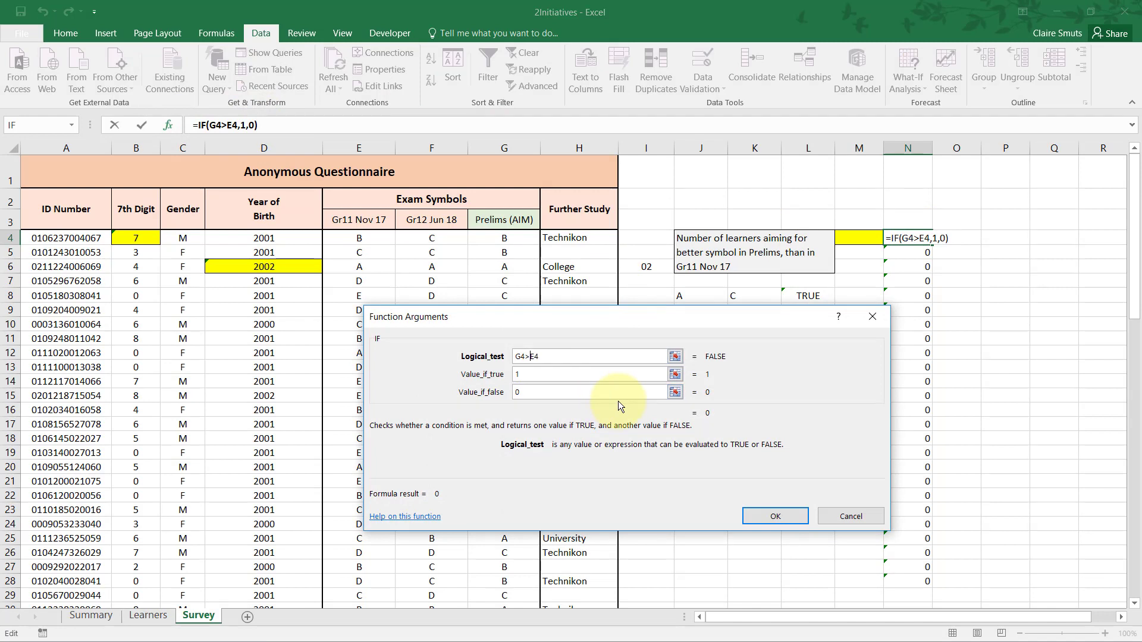
key(BackSpace)
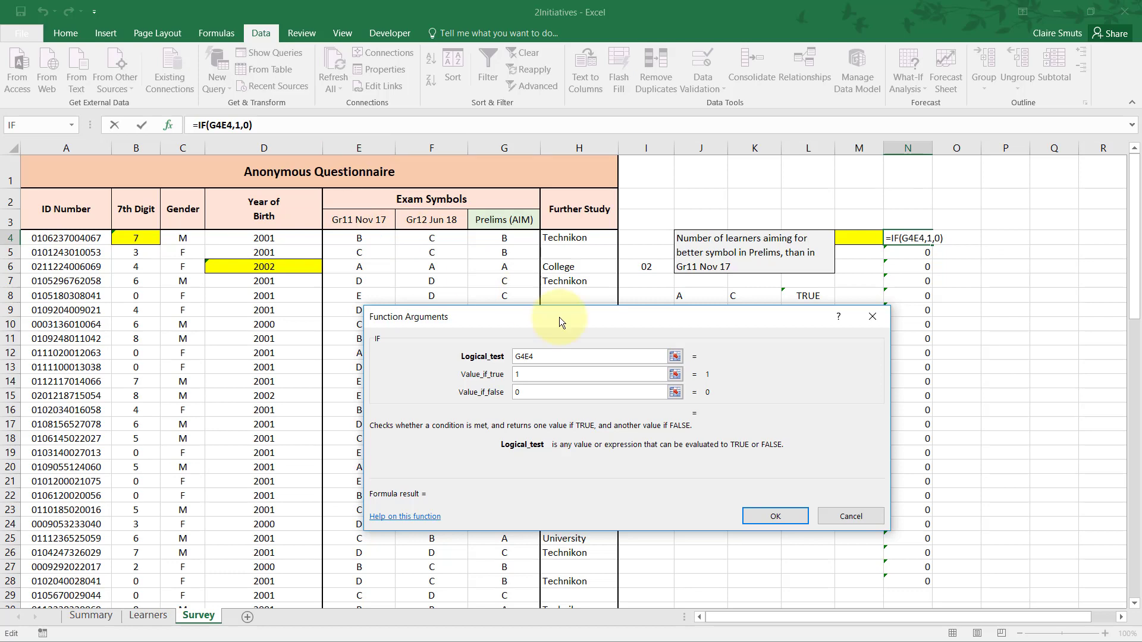
text(<)
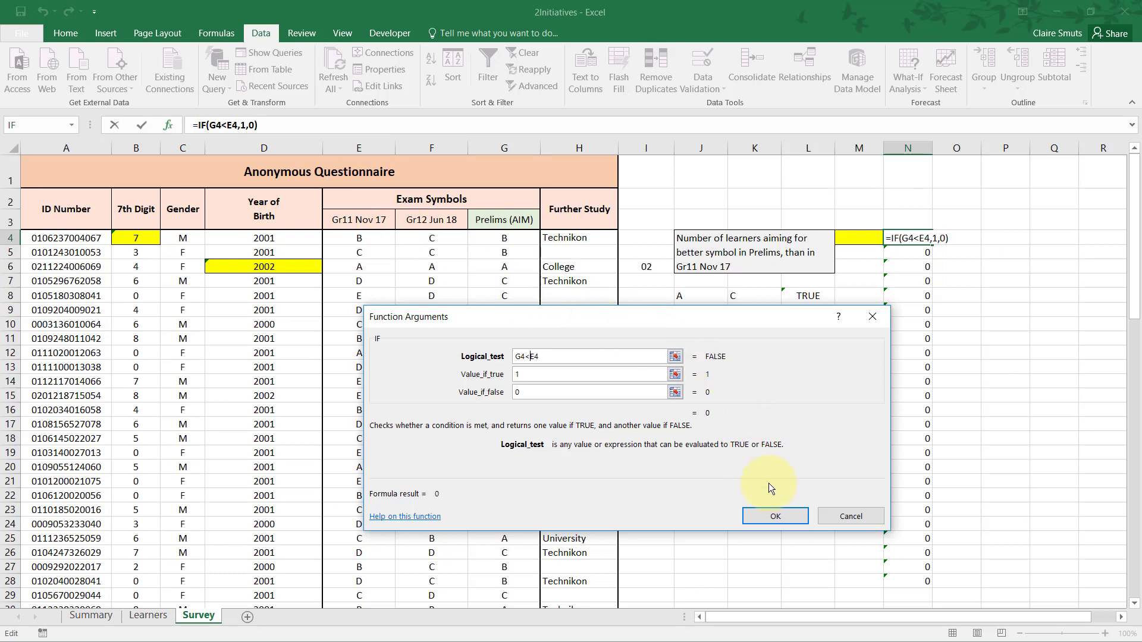
click(774, 515)
Fill the N4 formula down to N83 and check rows 5 and 7 against their exam symbols.
drag(931, 245, 909, 582)
scroll(908, 539, up, 15)
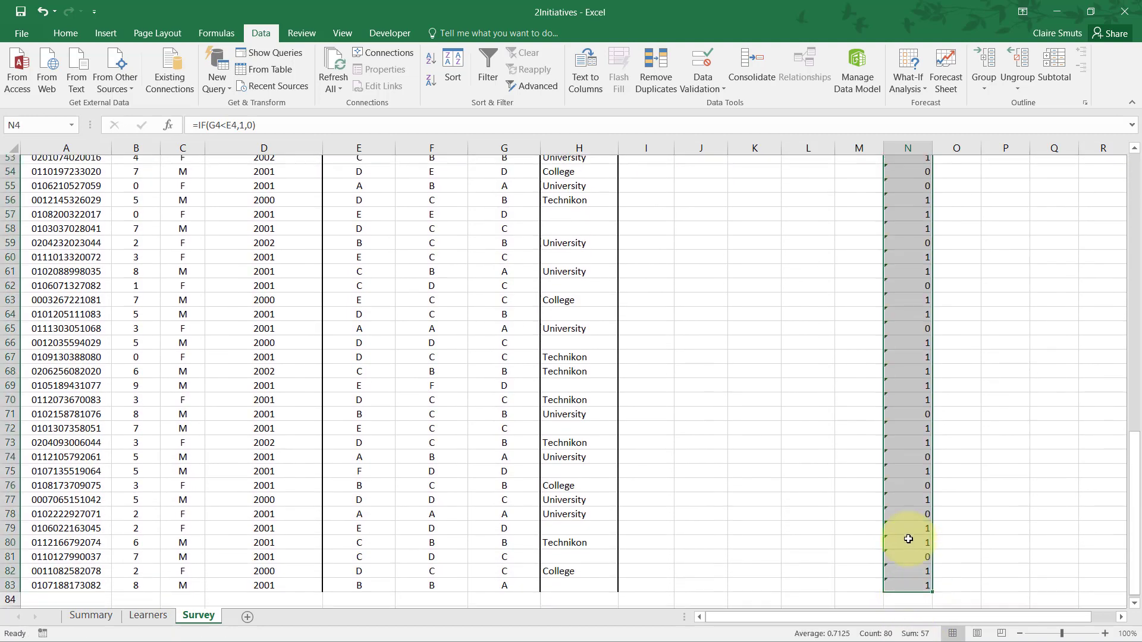
scroll(908, 539, up, 3)
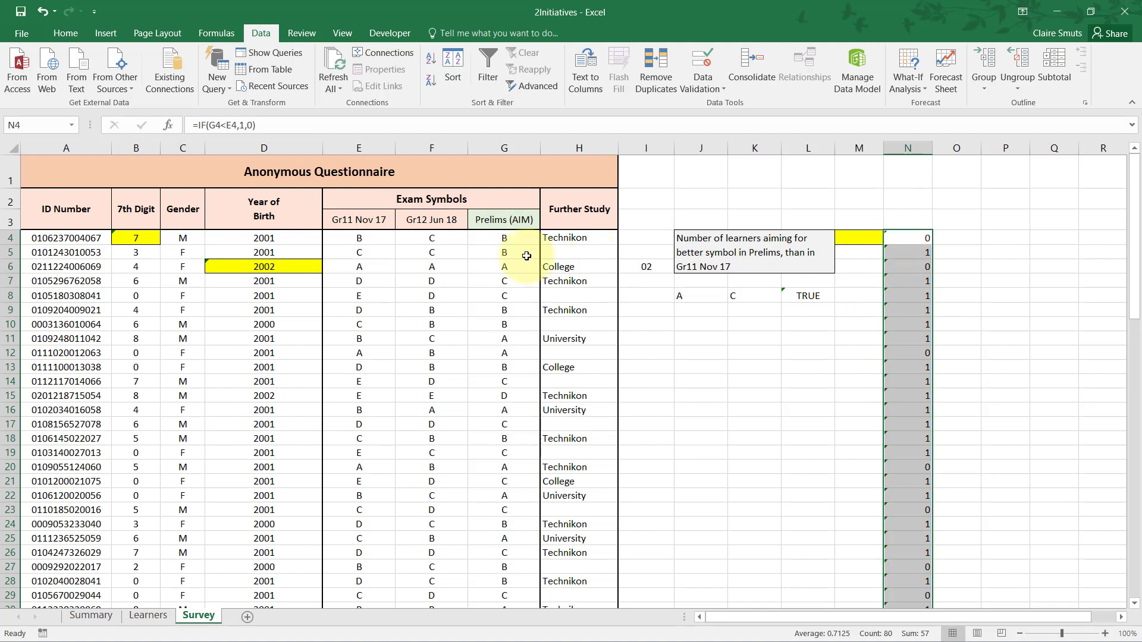
drag(360, 251, 504, 252)
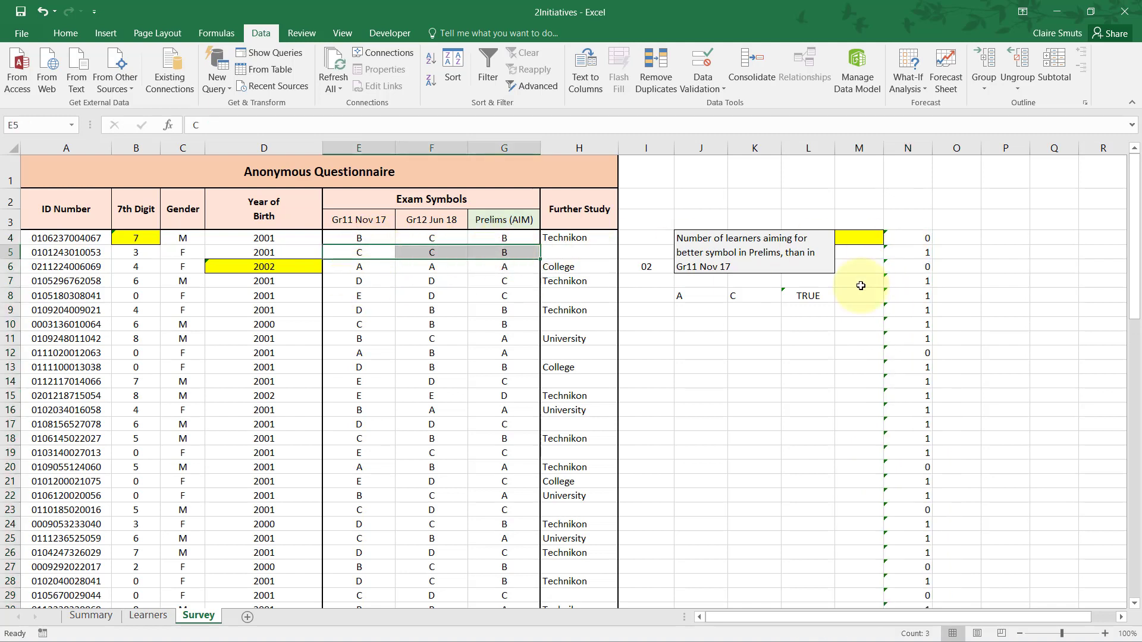
drag(919, 281, 363, 282)
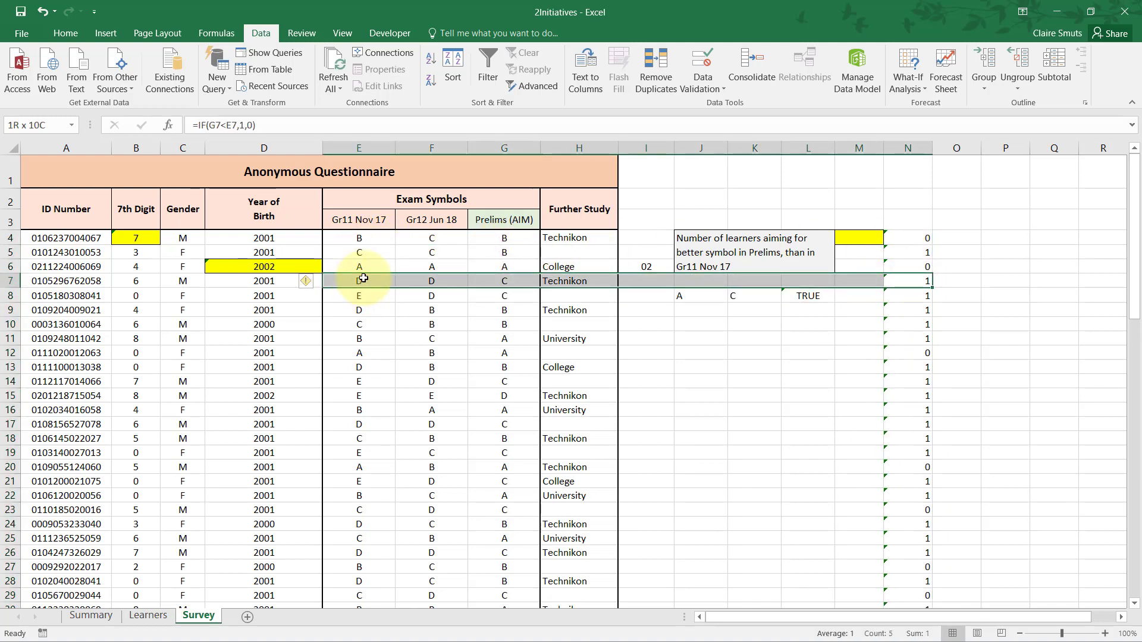
Enter =SUM(N4:N83) in answer cell M4 to count the learners aiming for a better symbol.
click(863, 236)
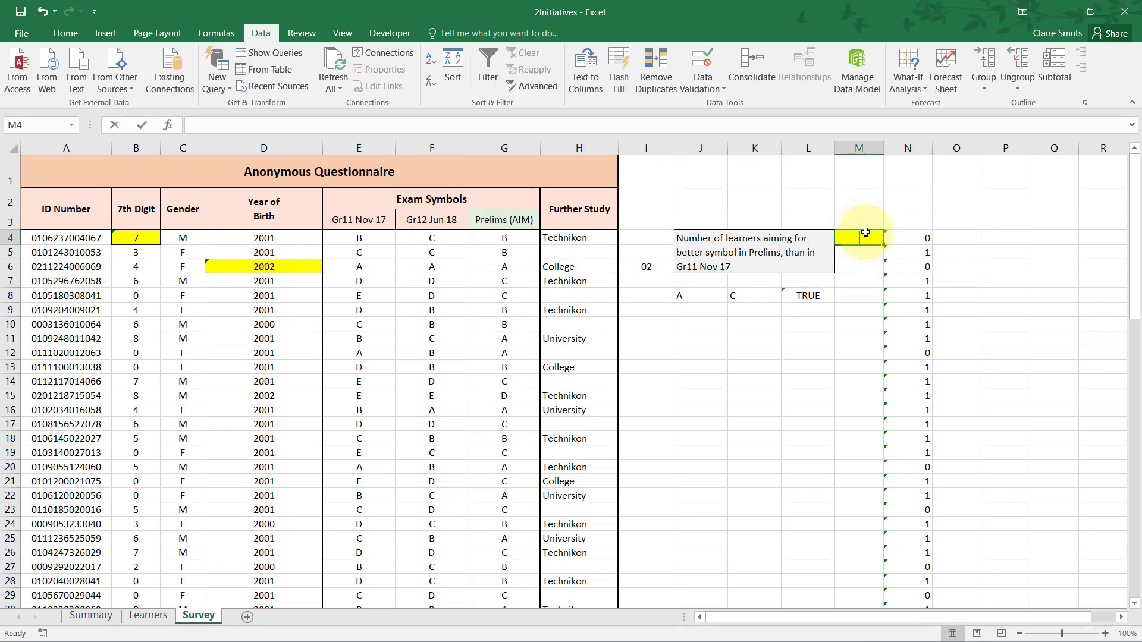
text(=SUM()
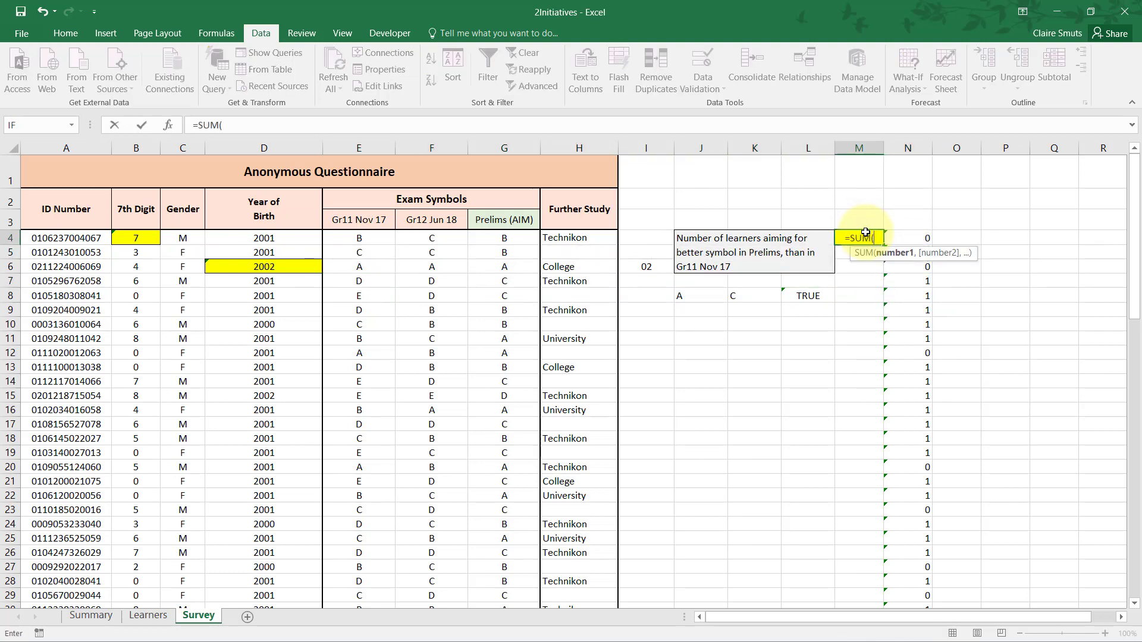
drag(865, 237, 912, 579)
scroll(917, 565, up, 18)
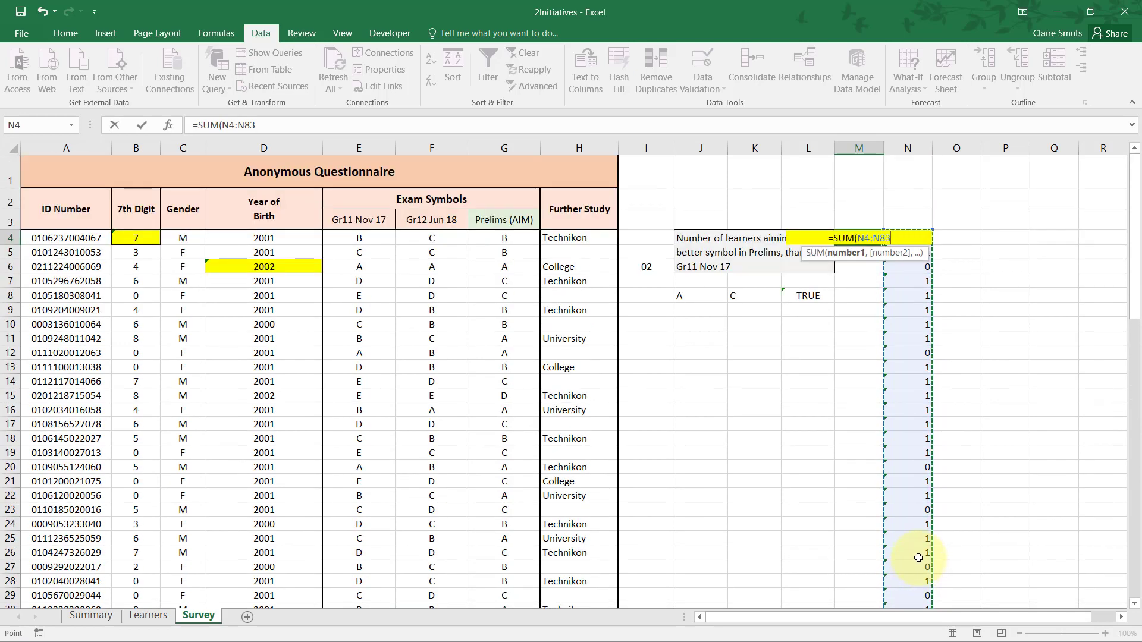
text())
key(Return)
key(Up)
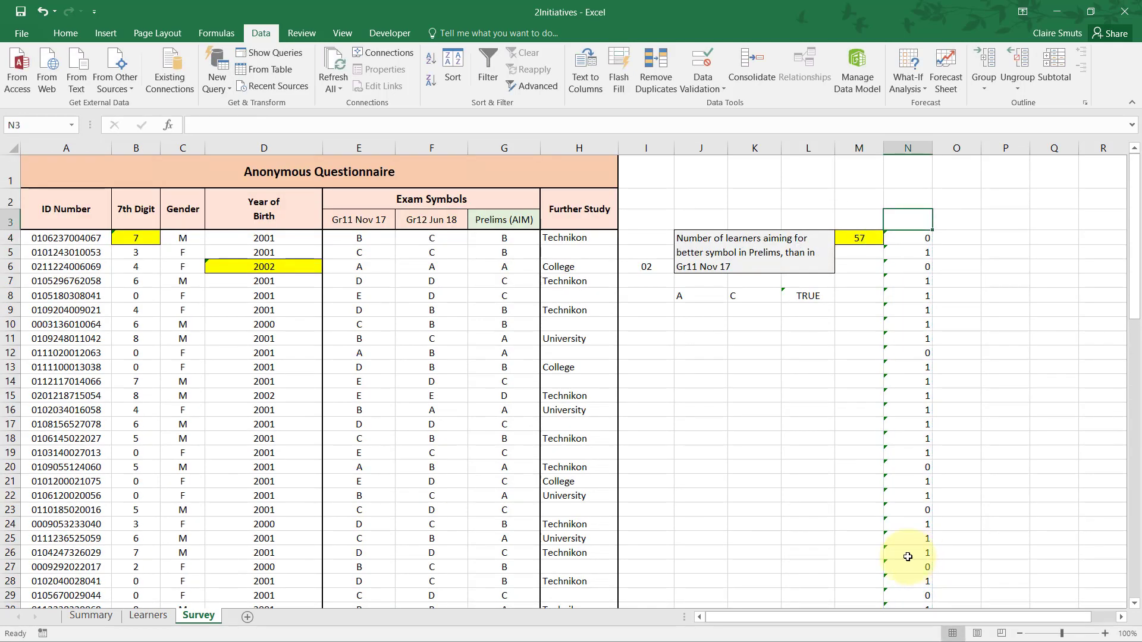
click(969, 238)
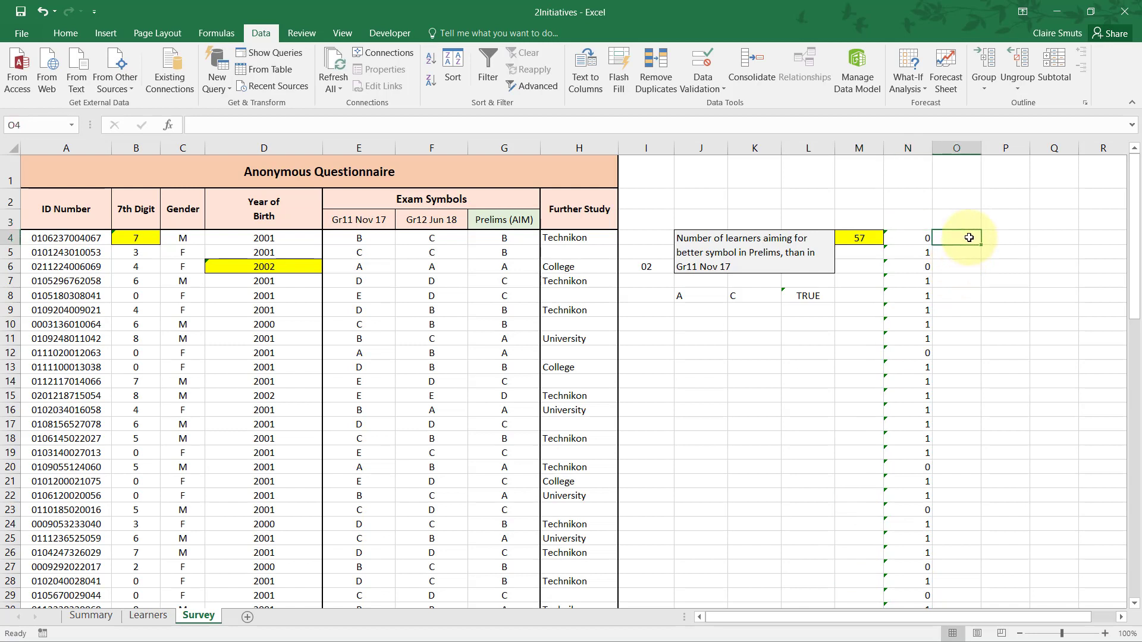
Enter the comparison =G4<E4 in O4 and fill it down to O83.
text(=)
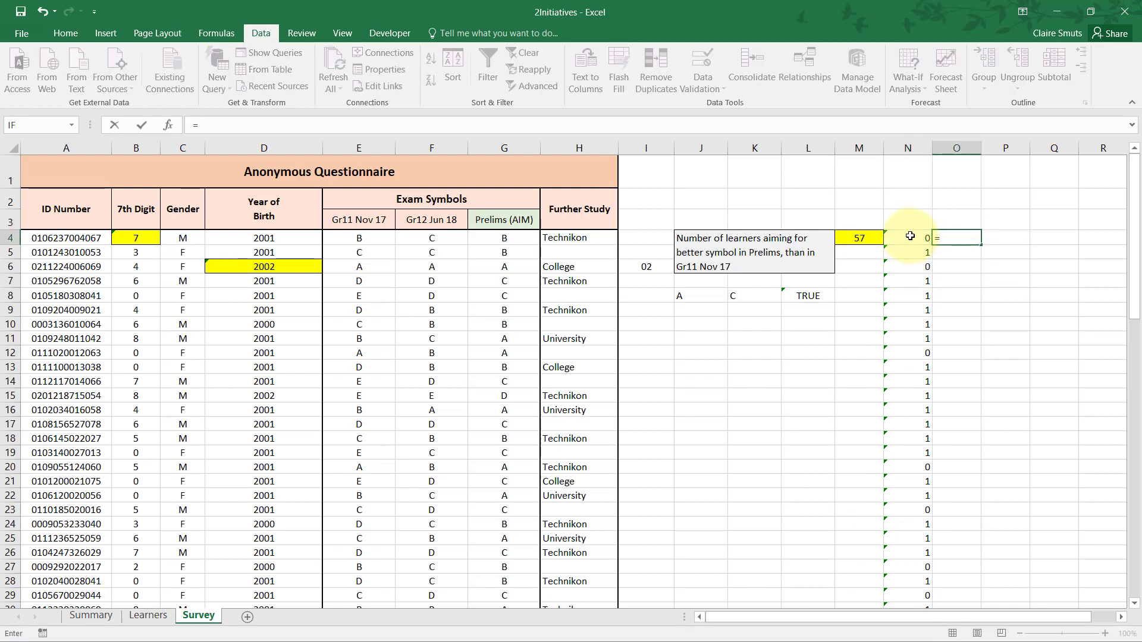
click(506, 239)
text(<)
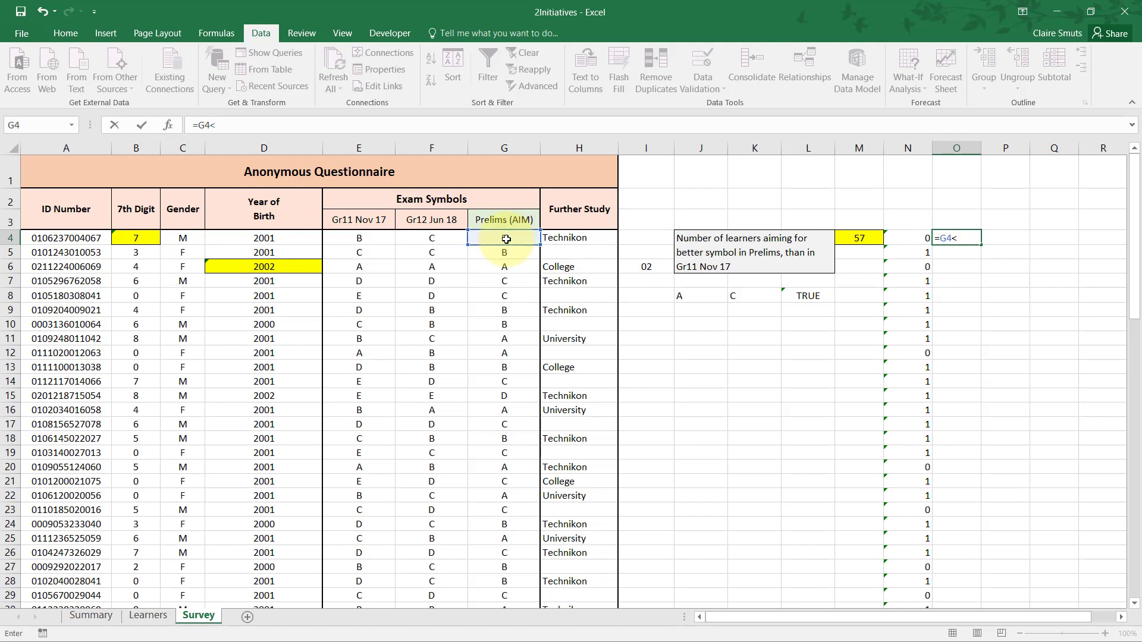
click(379, 240)
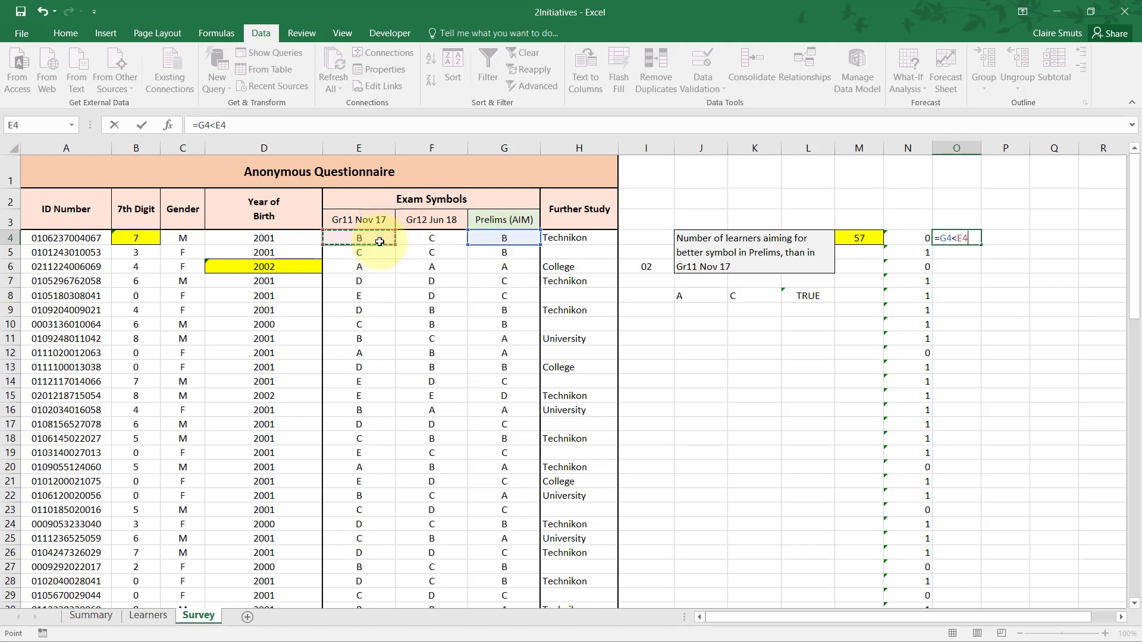
key(Tab)
click(955, 238)
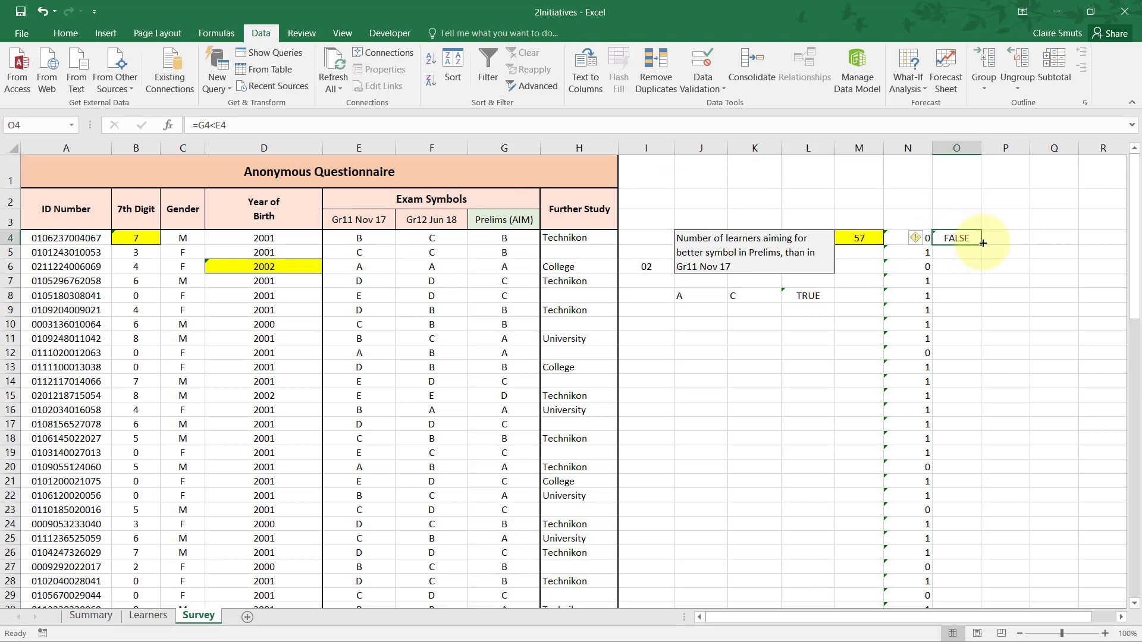
double_click(982, 244)
Enter =COUNTIF(O4:O83,TRUE) in M3 to count the TRUE results of the comparison column.
click(859, 238)
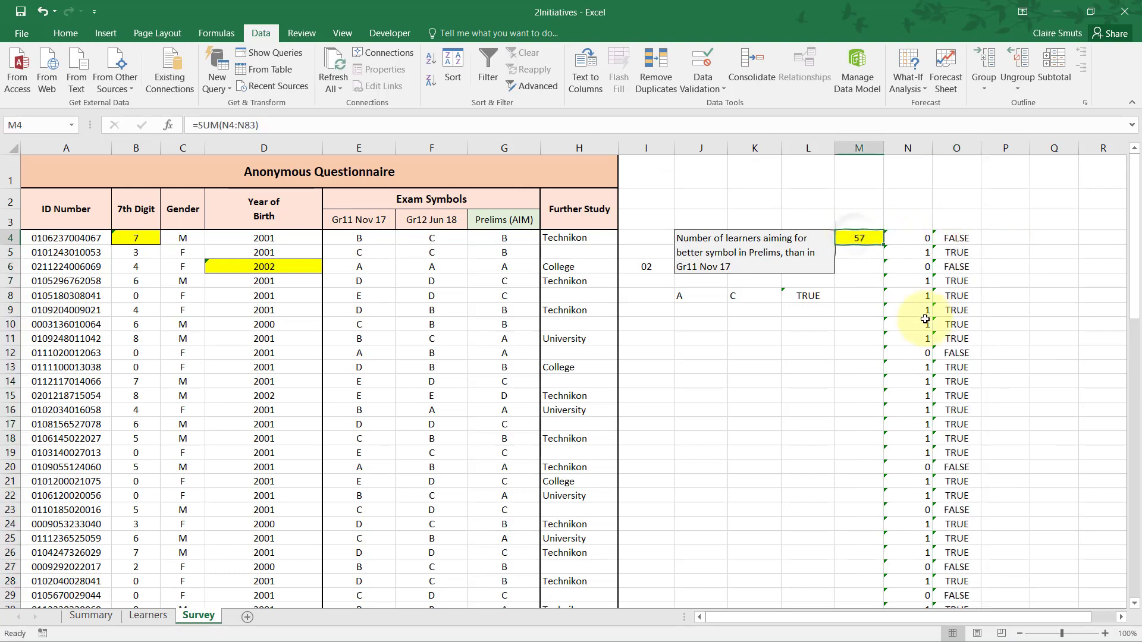
click(846, 227)
text(=)
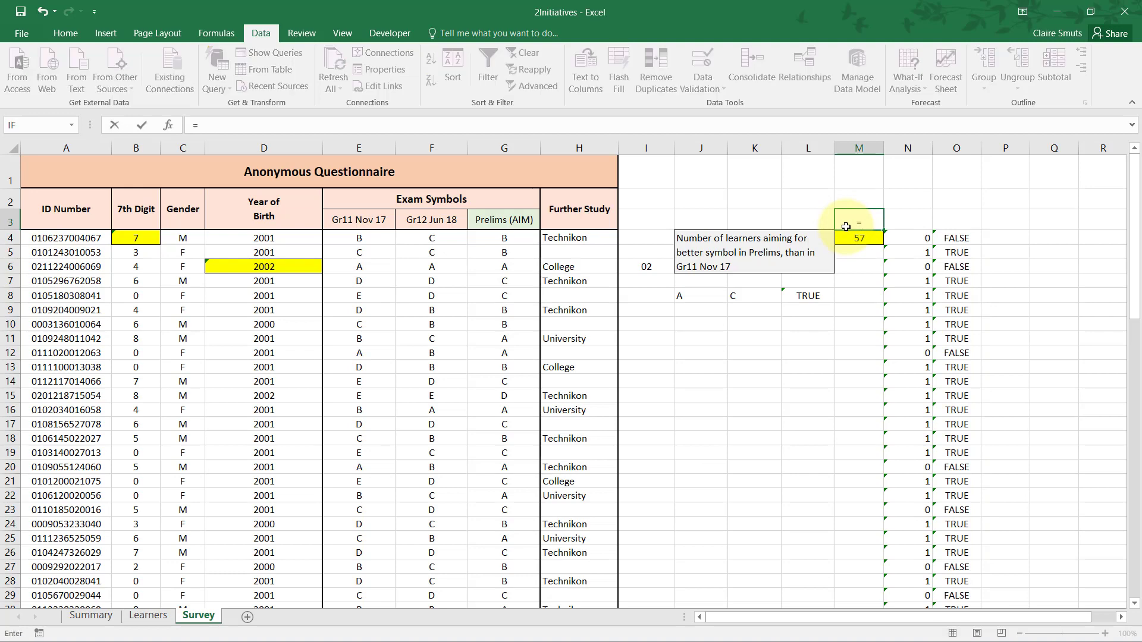
text(countif)
key(Tab)
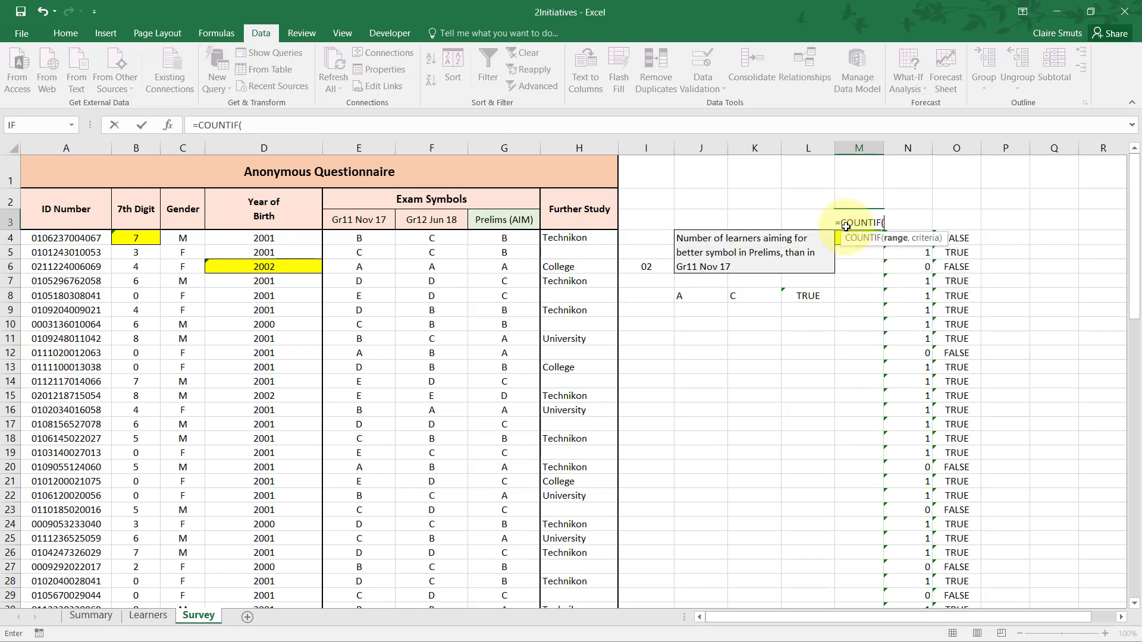
click(972, 240)
key(ctrl+shift+Down)
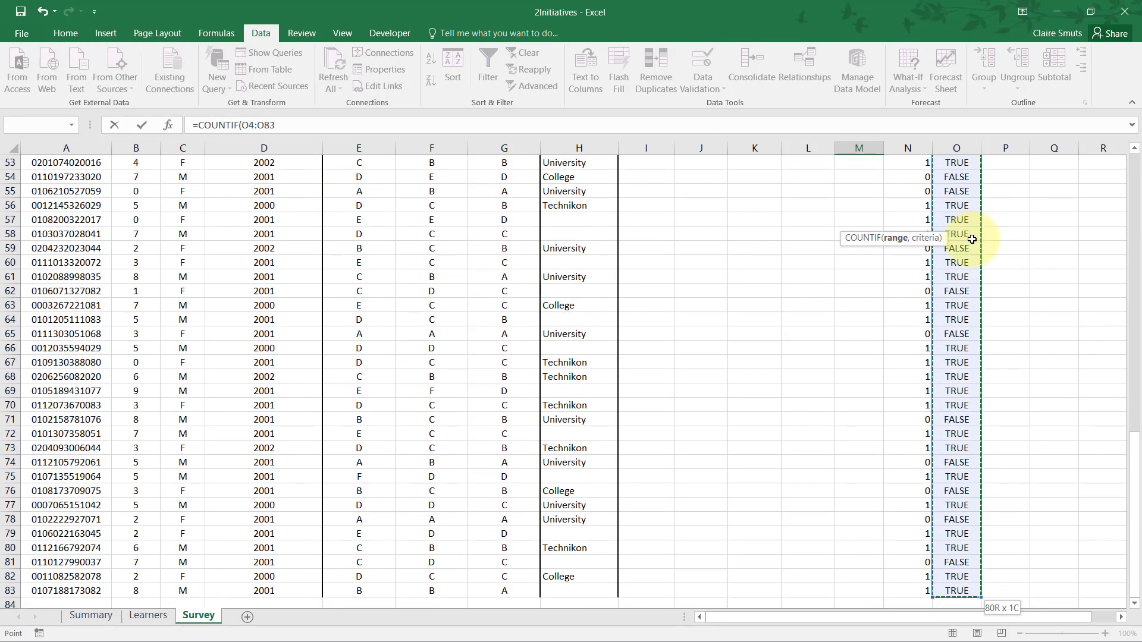
text(,)
scroll(972, 239, up, 17)
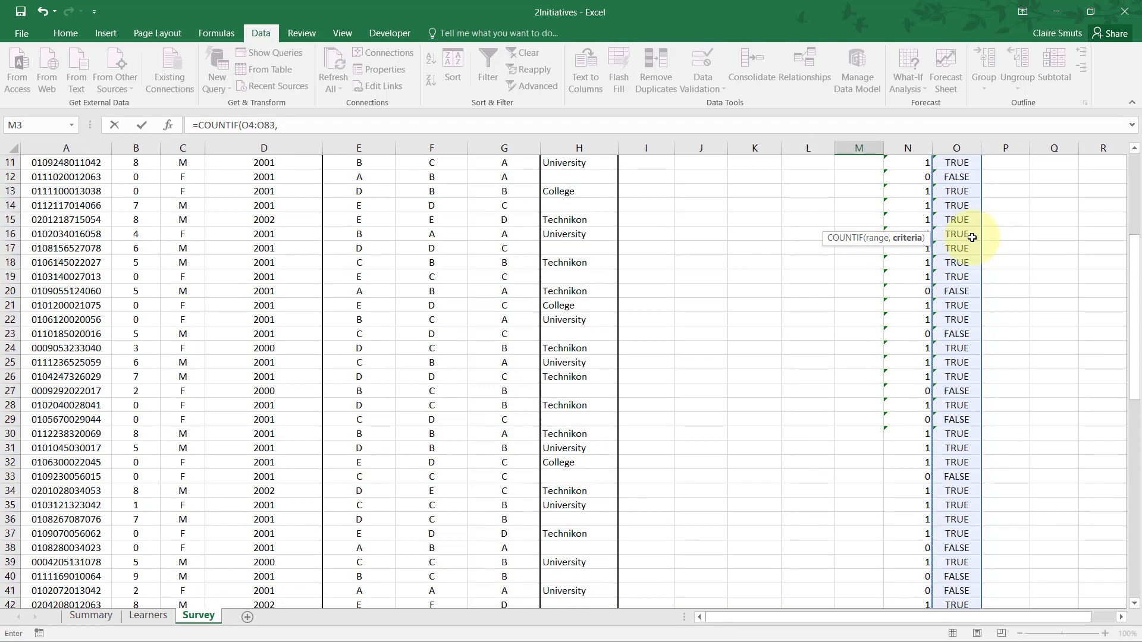
text(True))
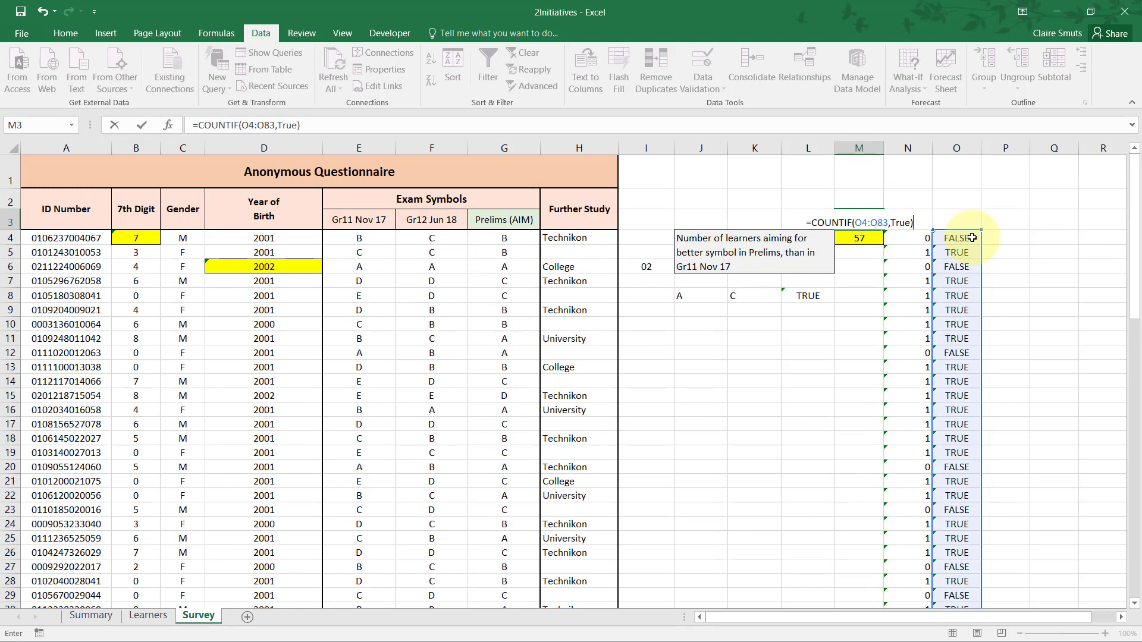
key(Return)
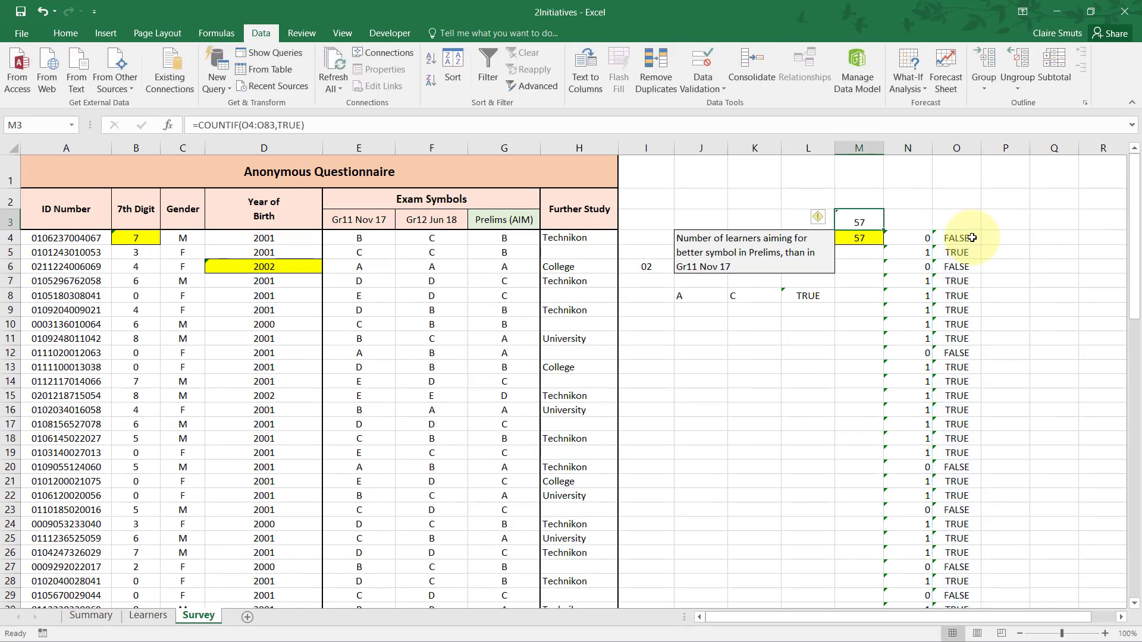
Clear the COUNTIF formula from M3 and return to the SUM answer in M4.
key(Delete)
key(Down)
key(Left)
key(Right)
key(Up)
key(Down)
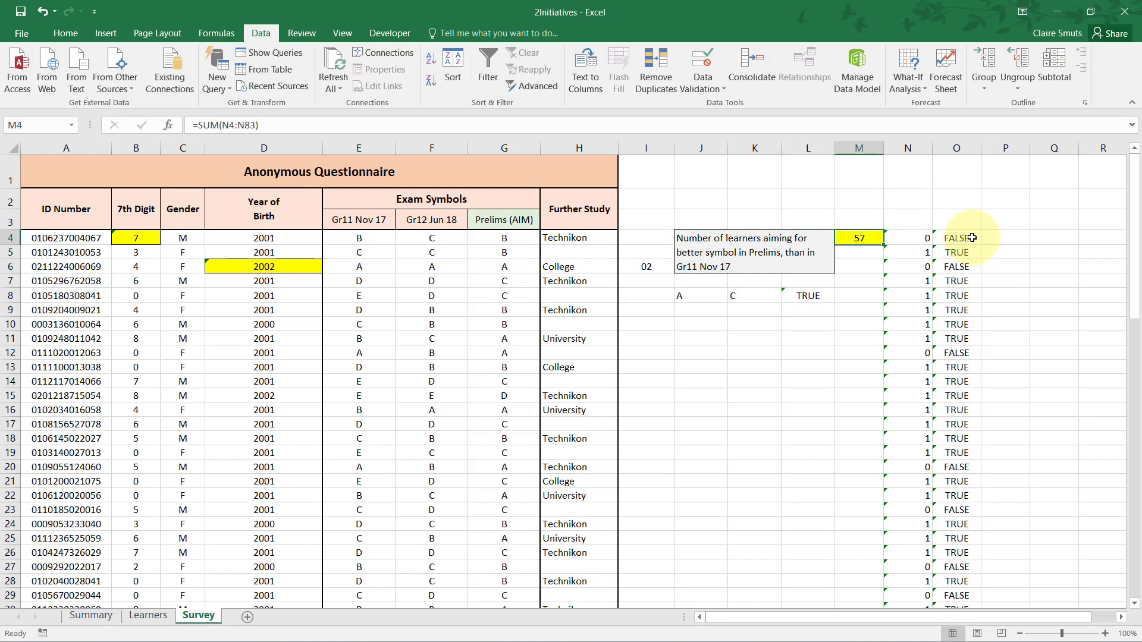
Switch to the question paper in Adobe Acrobat Reader and review the instructions, tip and mark allocation of question 2.15.
key(alt+Tab)
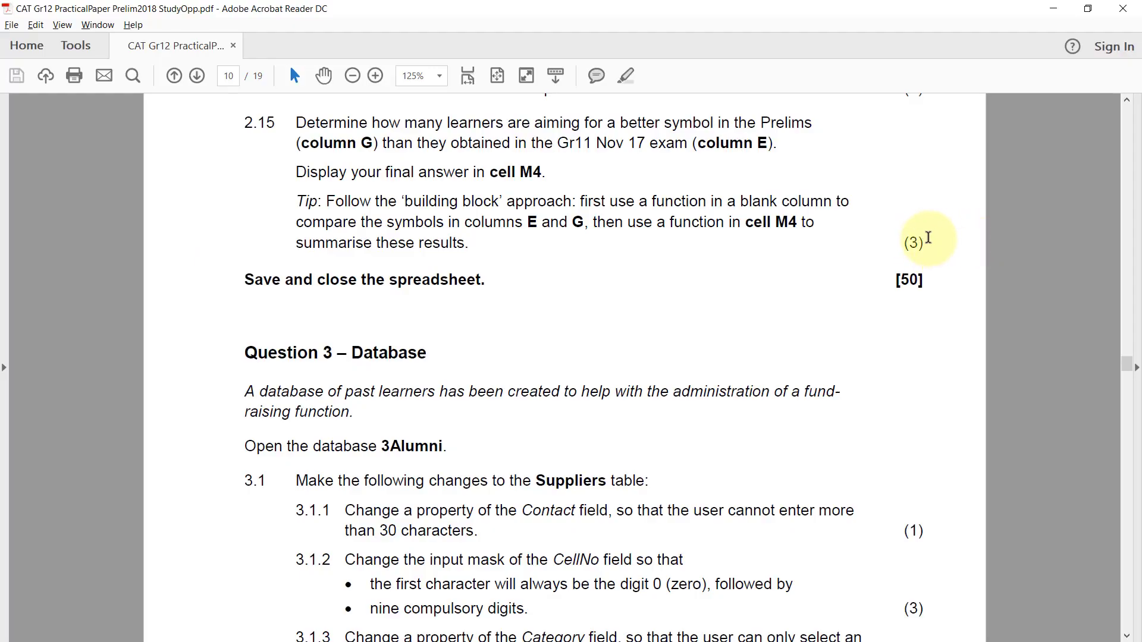
drag(903, 241, 934, 266)
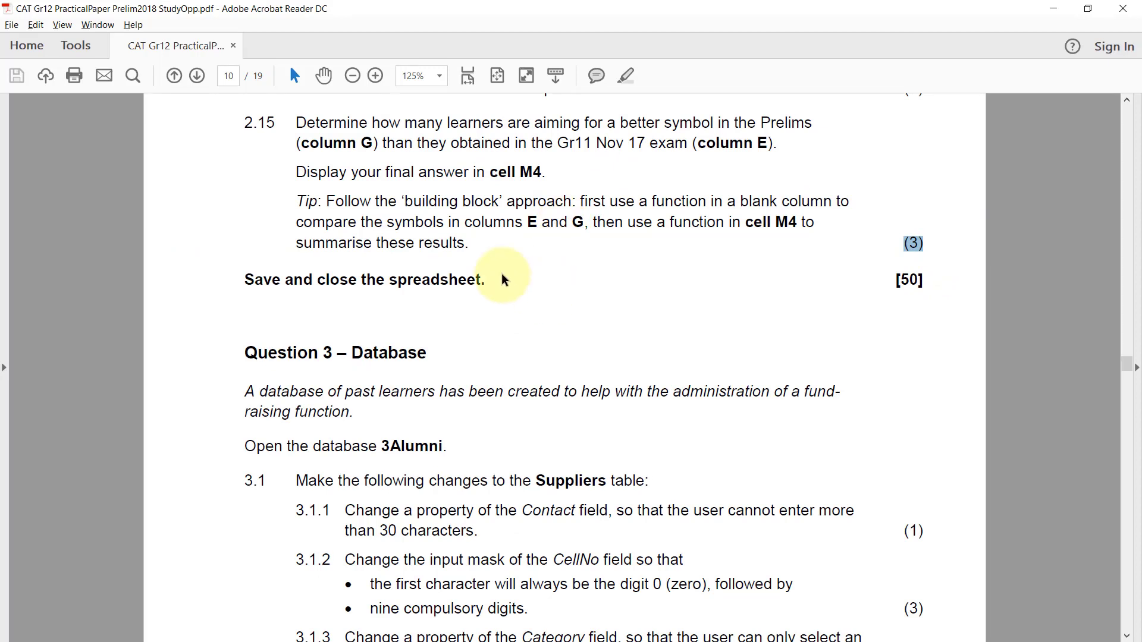
drag(238, 123, 481, 250)
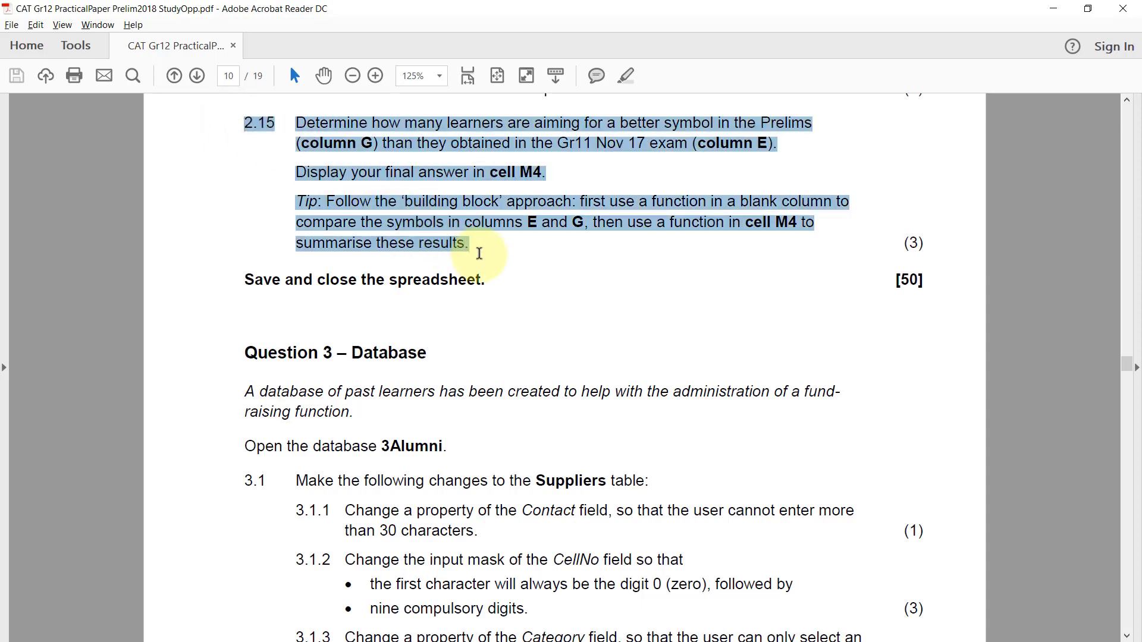
click(480, 251)
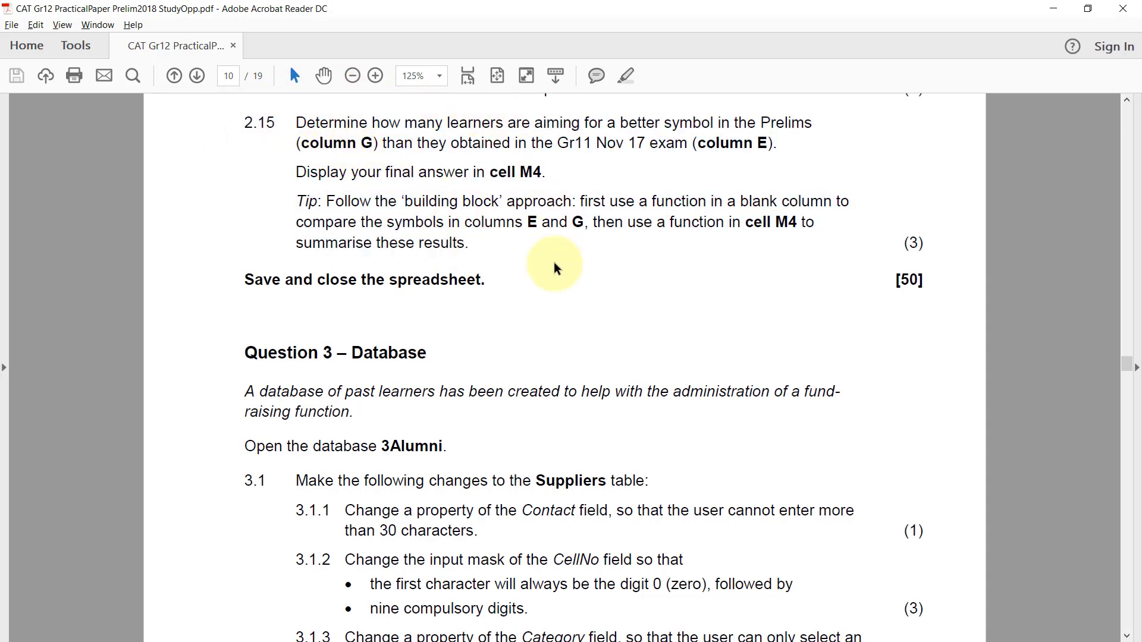
drag(296, 203, 322, 205)
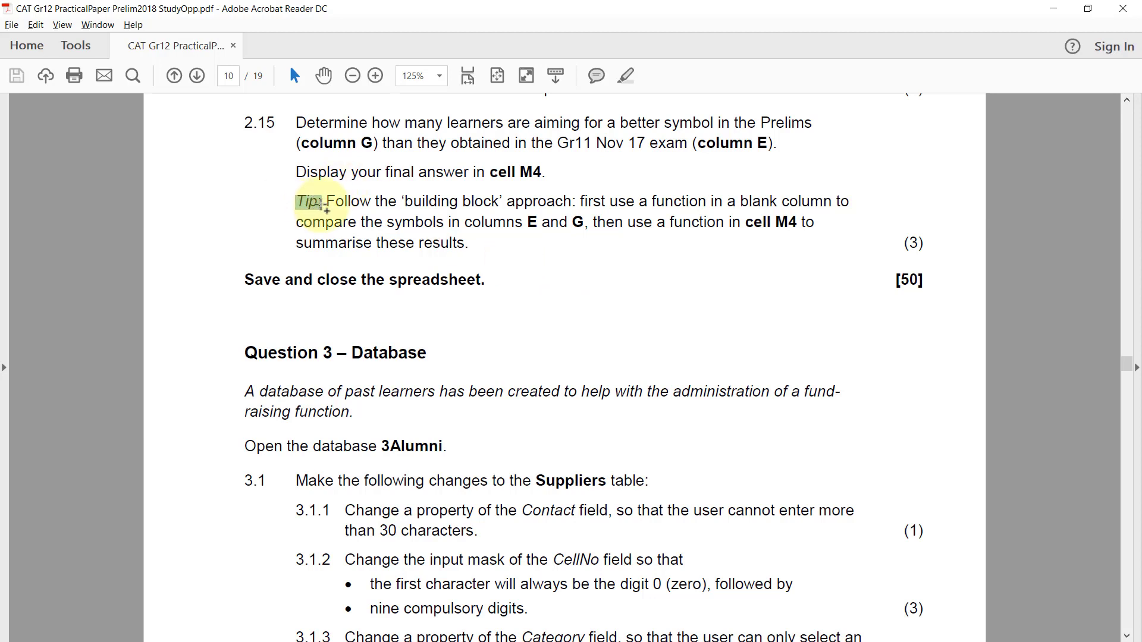
click(322, 205)
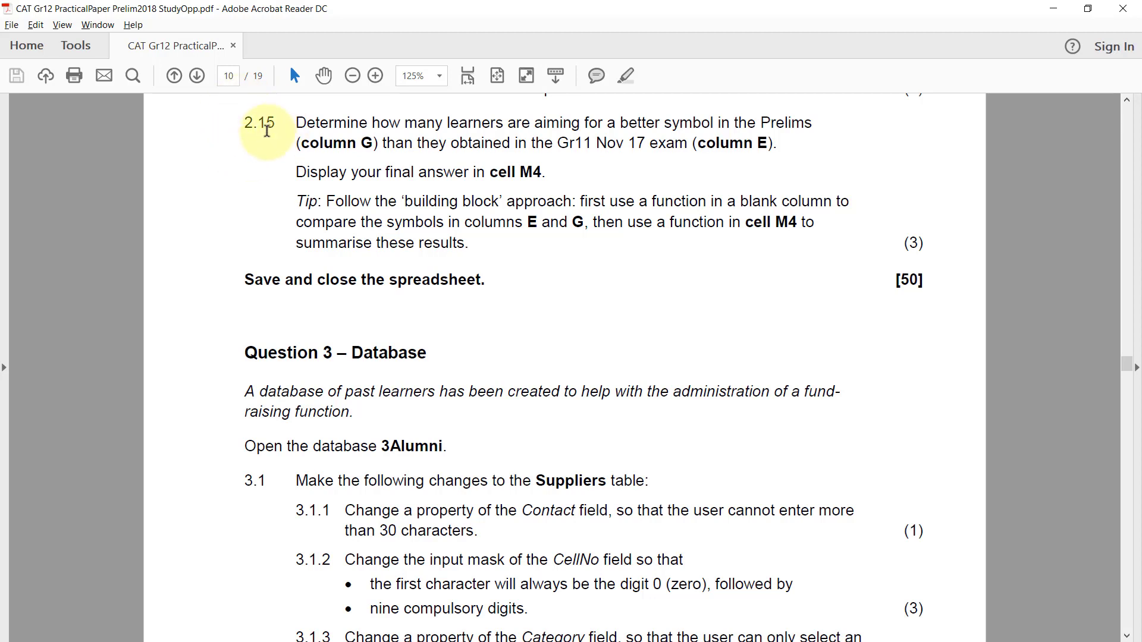
Review the Survey worksheet questions 2.12 to 2.15 and their mark allocations in the question paper.
scroll(538, 384, up, 1)
scroll(539, 381, up, 3)
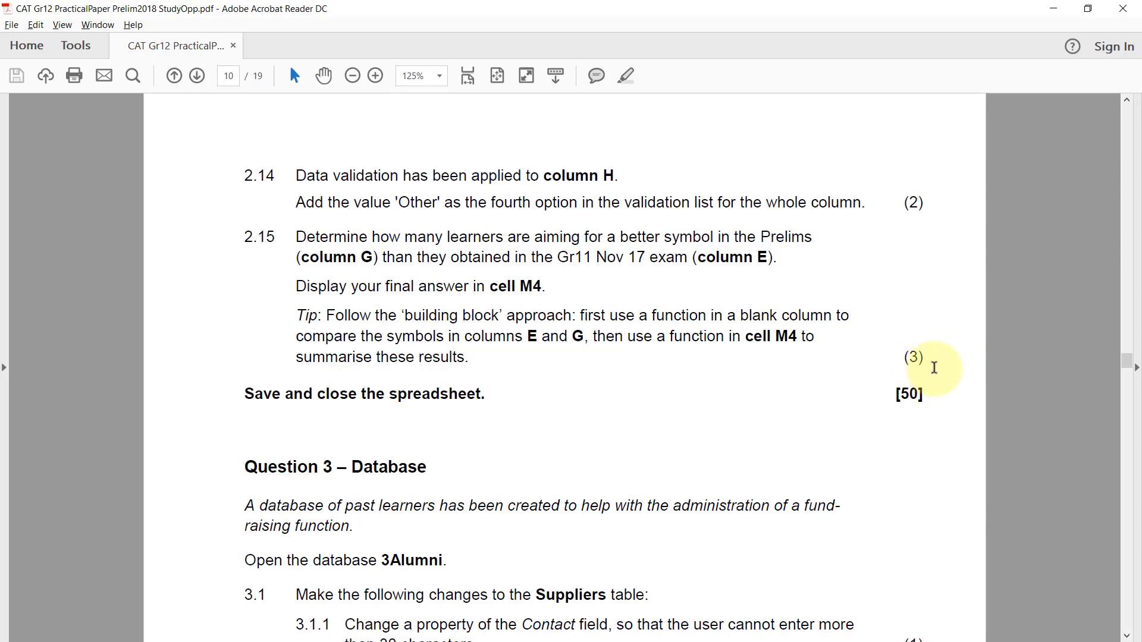
scroll(932, 378, up, 6)
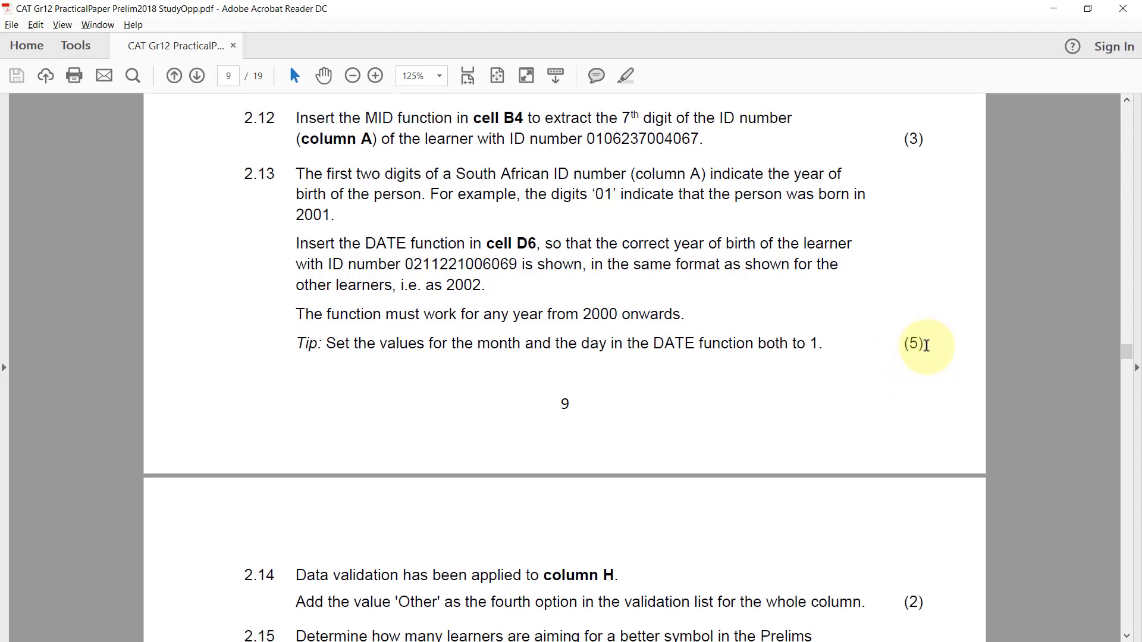
scroll(927, 345, up, 1)
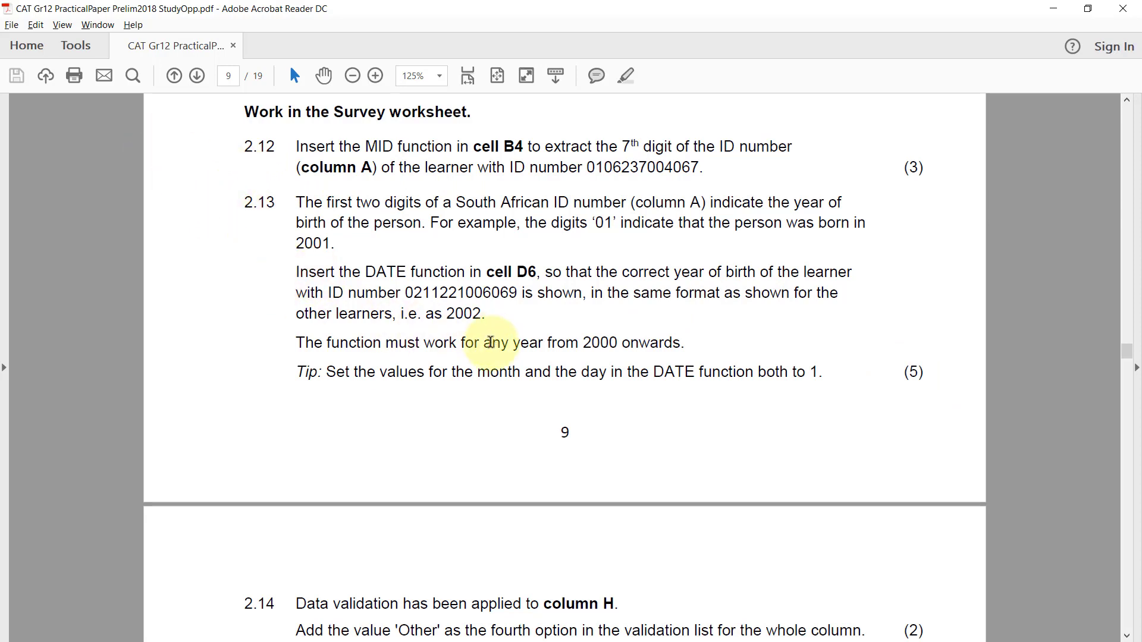
scroll(490, 343, down, 3)
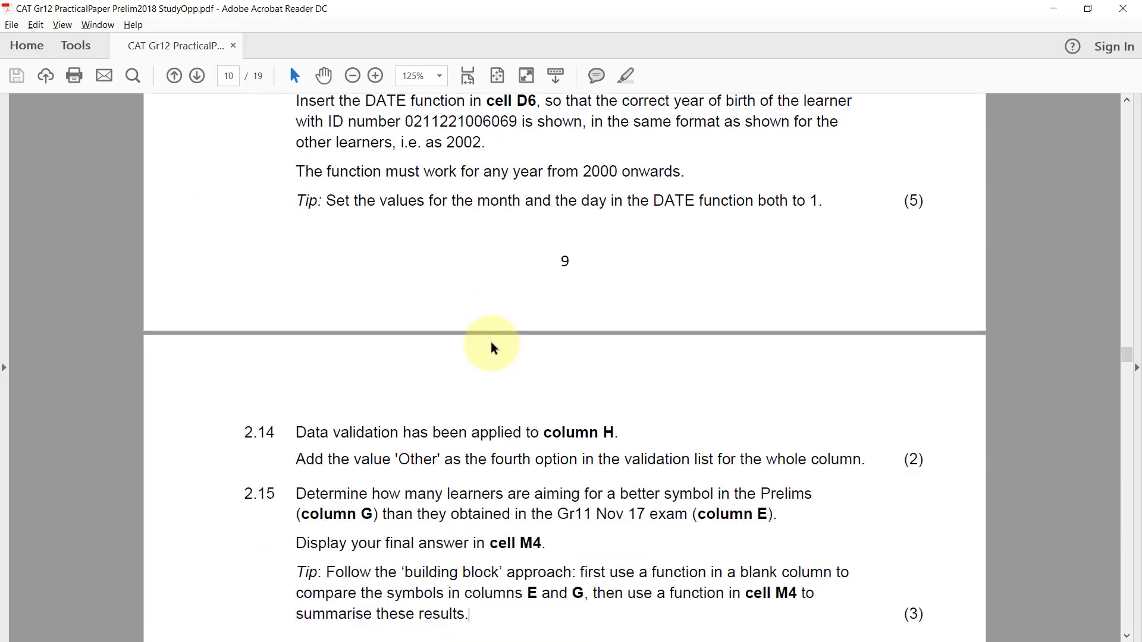
scroll(491, 342, down, 2)
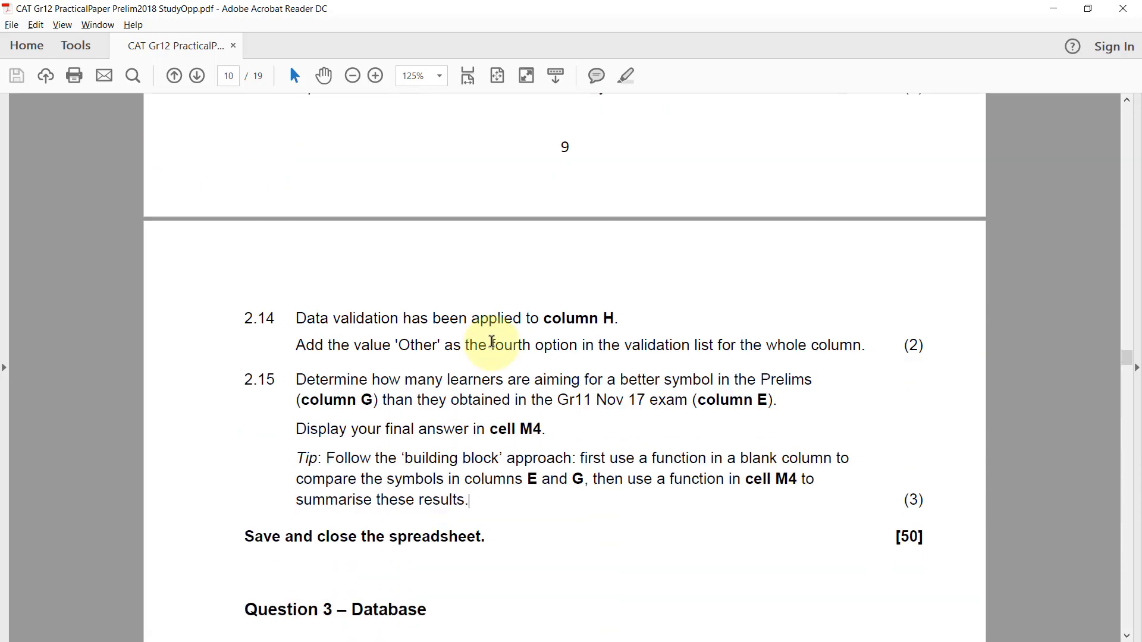